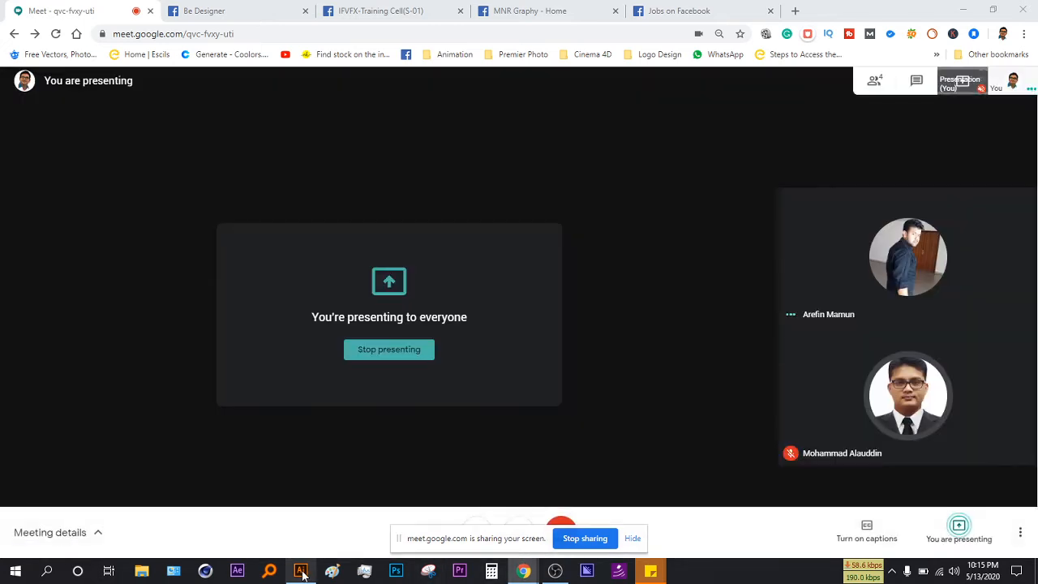
- Switch to Illustrator and hide the screen-sharing notice
{"action": "left_click", "coordinate": [300, 571]}
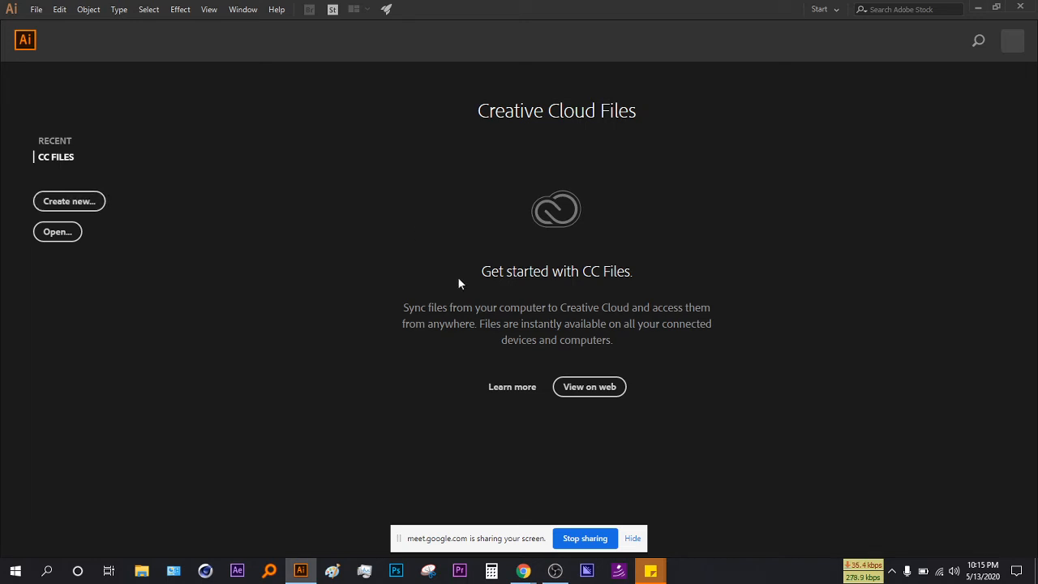
{"action": "left_click", "coordinate": [629, 540]}
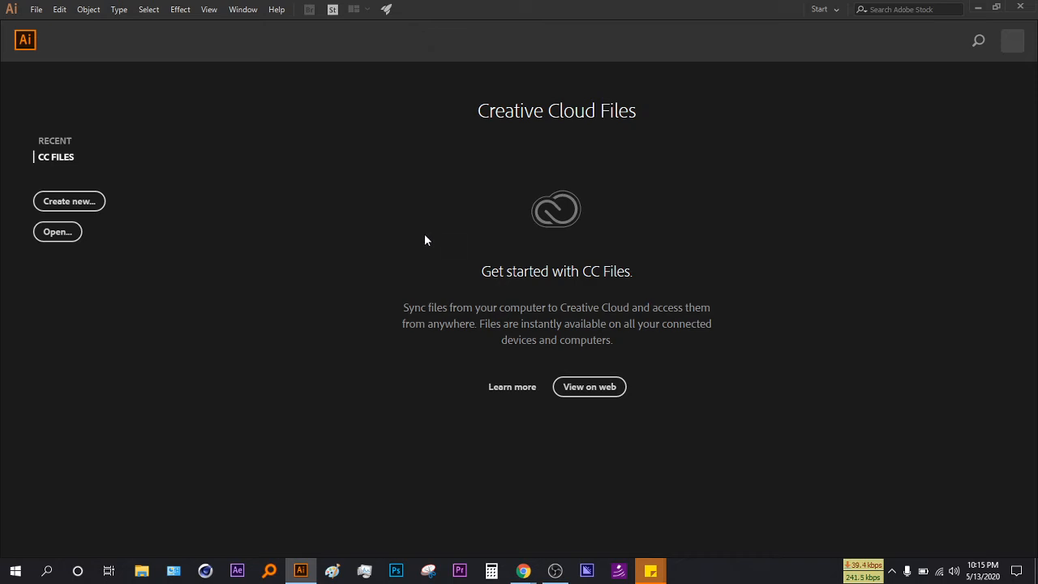
{"action": "left_click", "coordinate": [938, 571]}
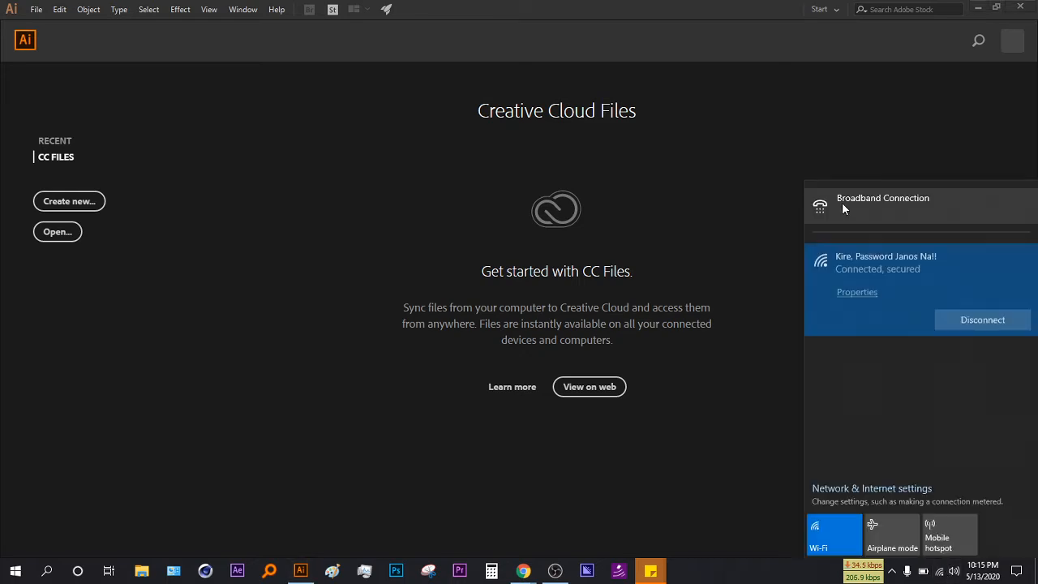
{"action": "left_click", "coordinate": [802, 281]}
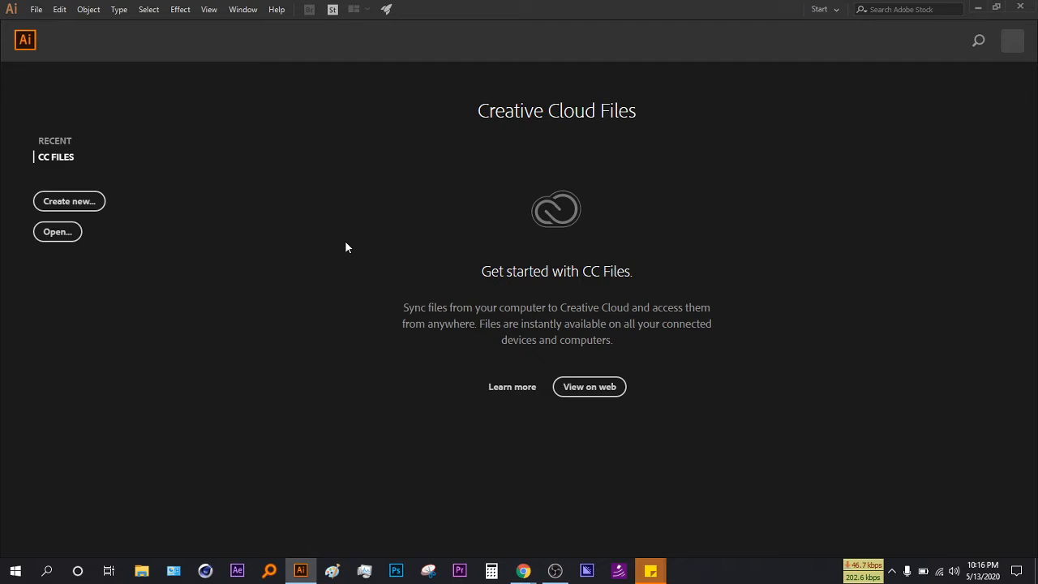
- Start a new Art & Illustration document named Test and set its units to inches
{"action": "left_click", "coordinate": [69, 203]}
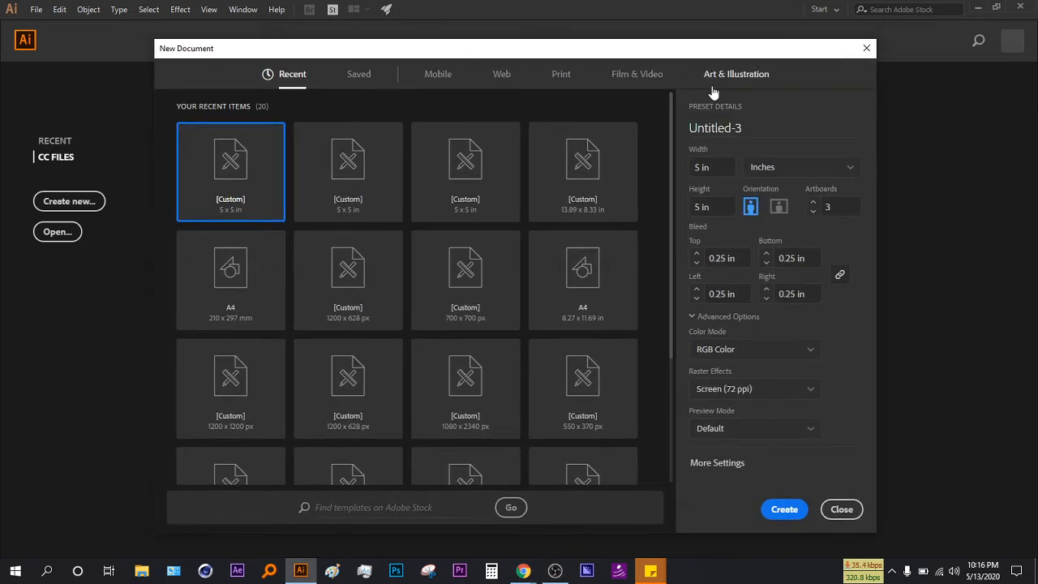
{"action": "left_click", "coordinate": [752, 76]}
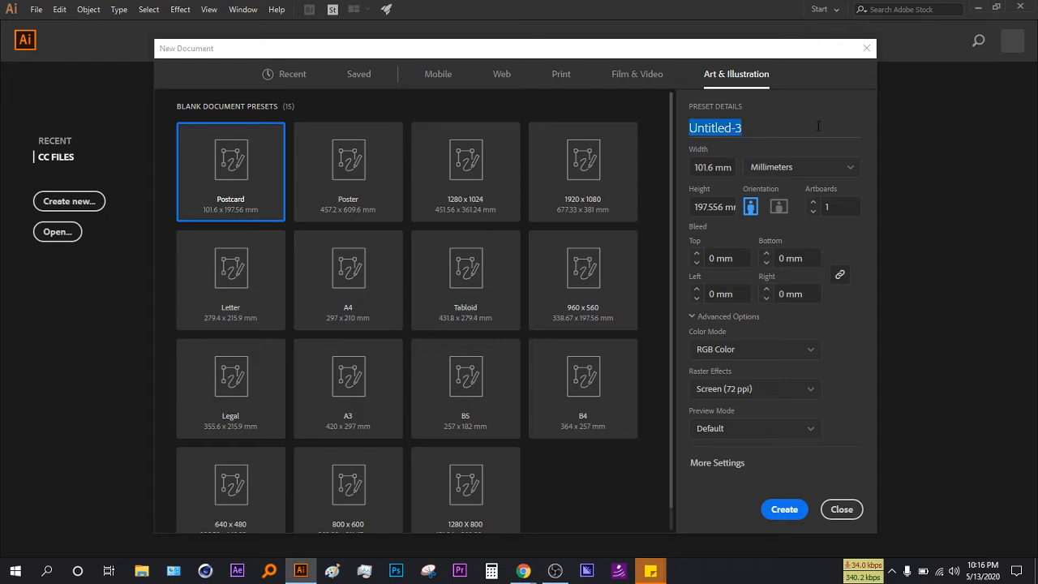
{"action": "type", "text": "Test"}
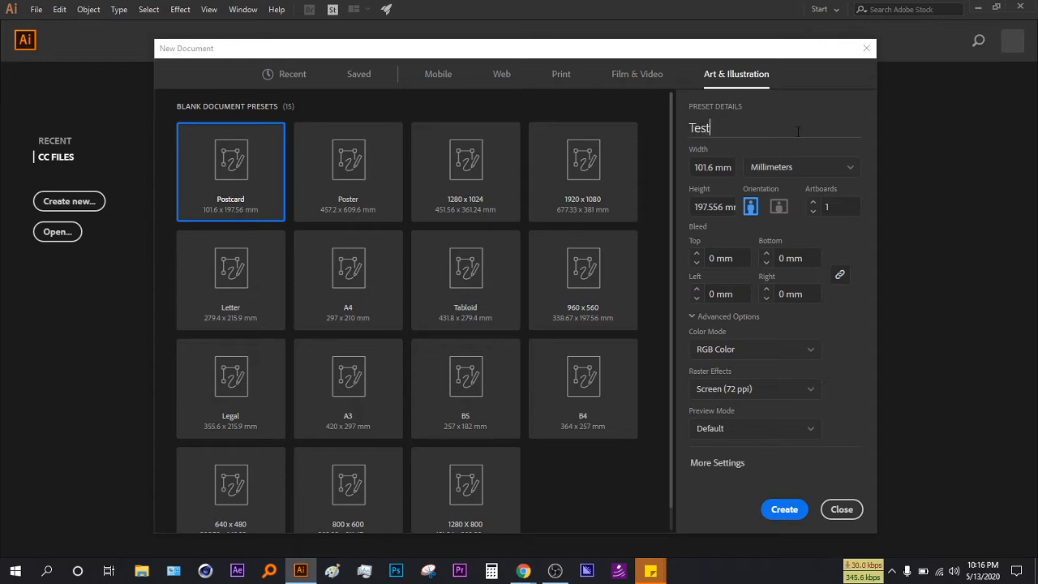
{"action": "key", "text": "Tab"}
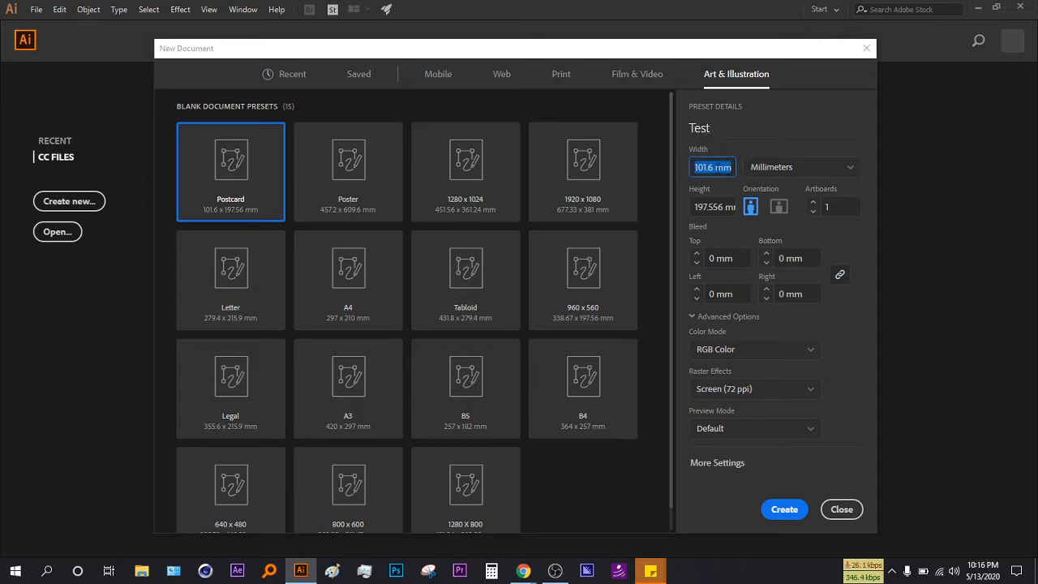
{"action": "left_click", "coordinate": [830, 178]}
{"action": "left_click", "coordinate": [785, 234]}
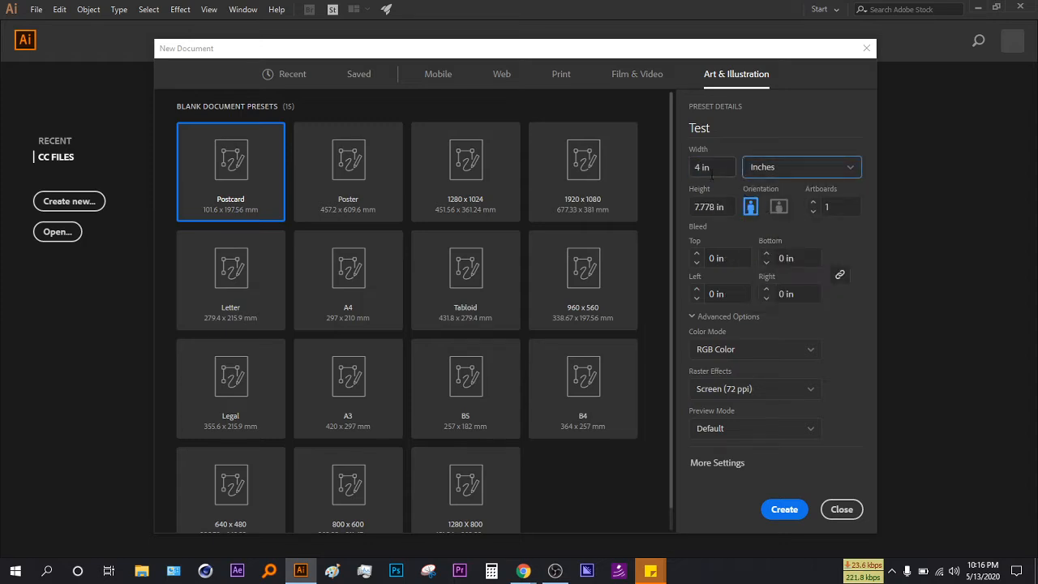
- Set the new document's height to 4 in and its number of artboards to 2
{"action": "key", "text": "Tab"}
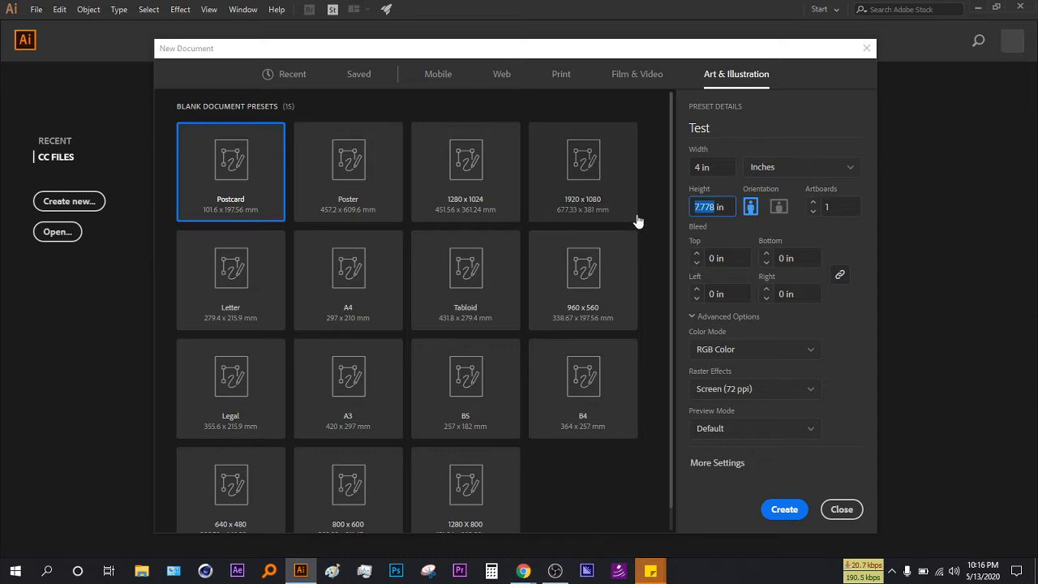
{"action": "type", "text": "4"}
{"action": "left_click", "coordinate": [815, 203]}
{"action": "left_click", "coordinate": [787, 209]}
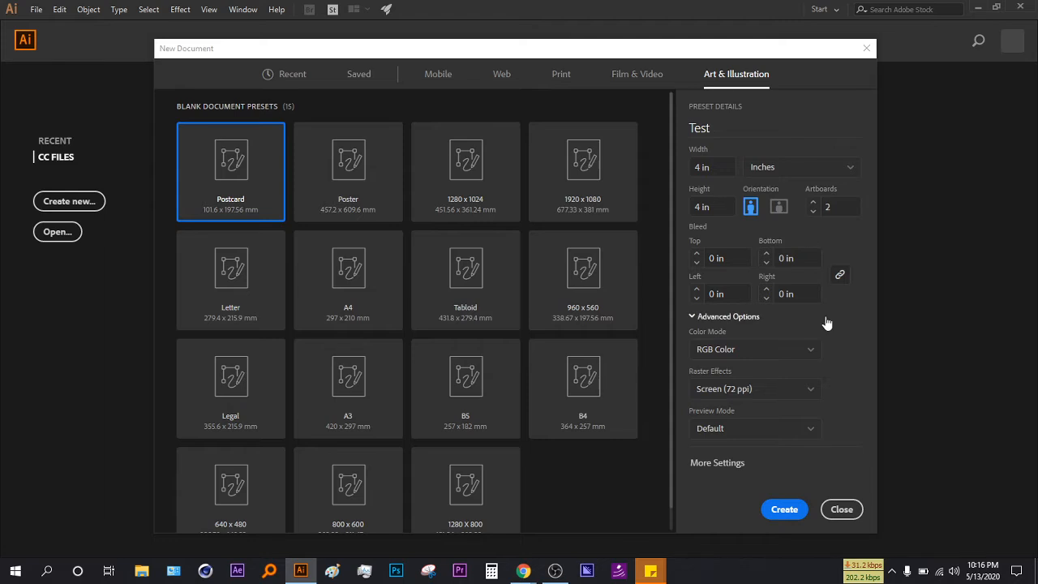
- Keep the RGB Color mode, set raster effects to High (300 ppi), and create the document
{"action": "left_click", "coordinate": [734, 350]}
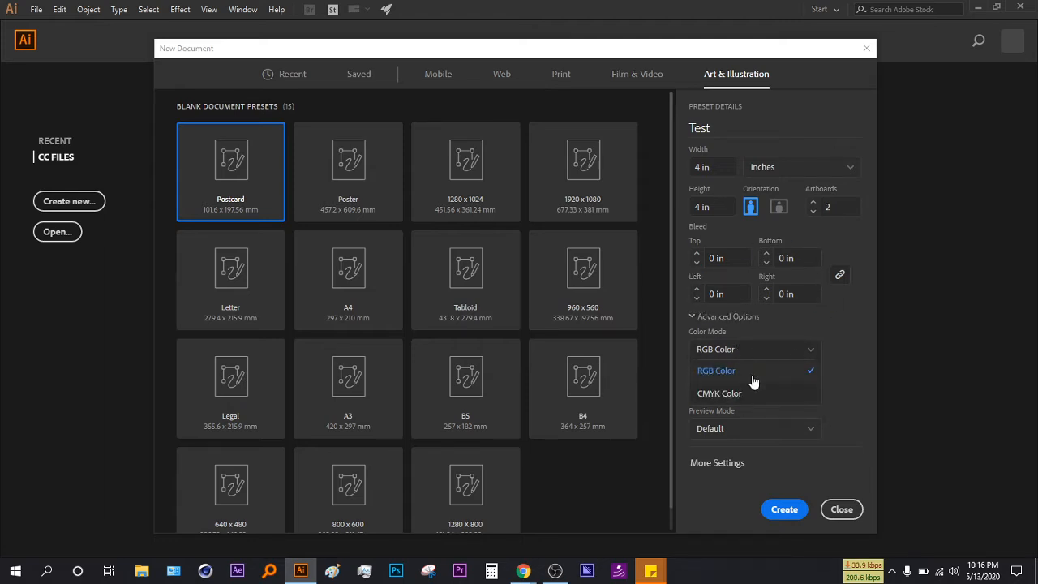
{"action": "left_click", "coordinate": [716, 371]}
{"action": "left_click", "coordinate": [726, 348]}
{"action": "left_click", "coordinate": [839, 366]}
{"action": "left_click", "coordinate": [719, 393]}
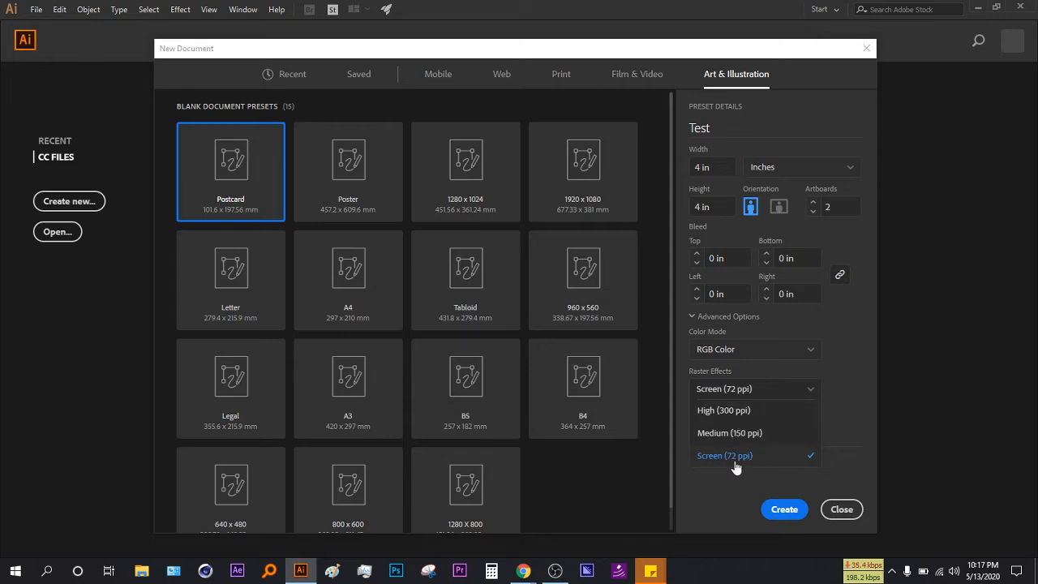
{"action": "left_click", "coordinate": [753, 412]}
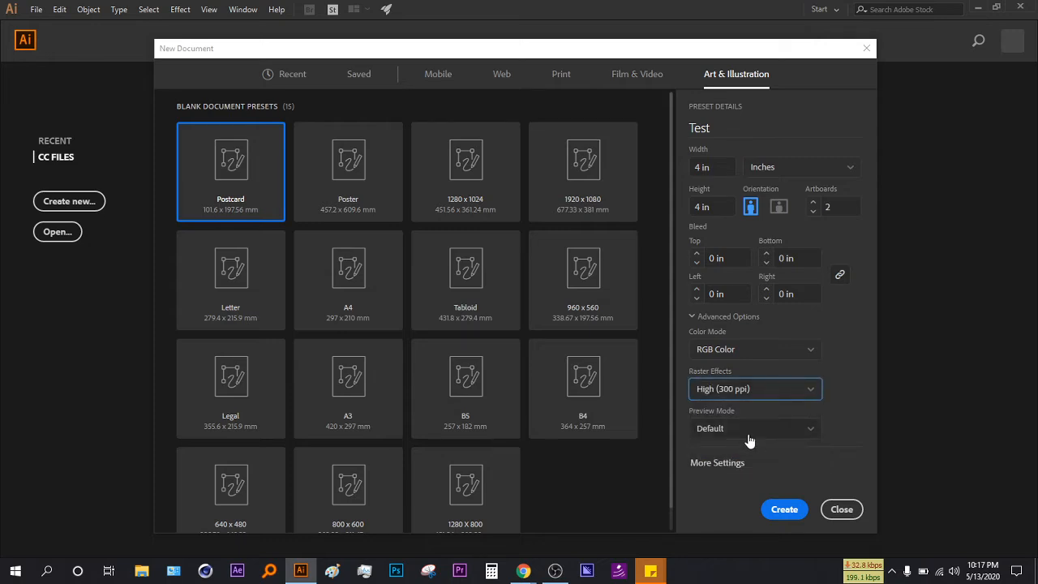
{"action": "left_click", "coordinate": [794, 514]}
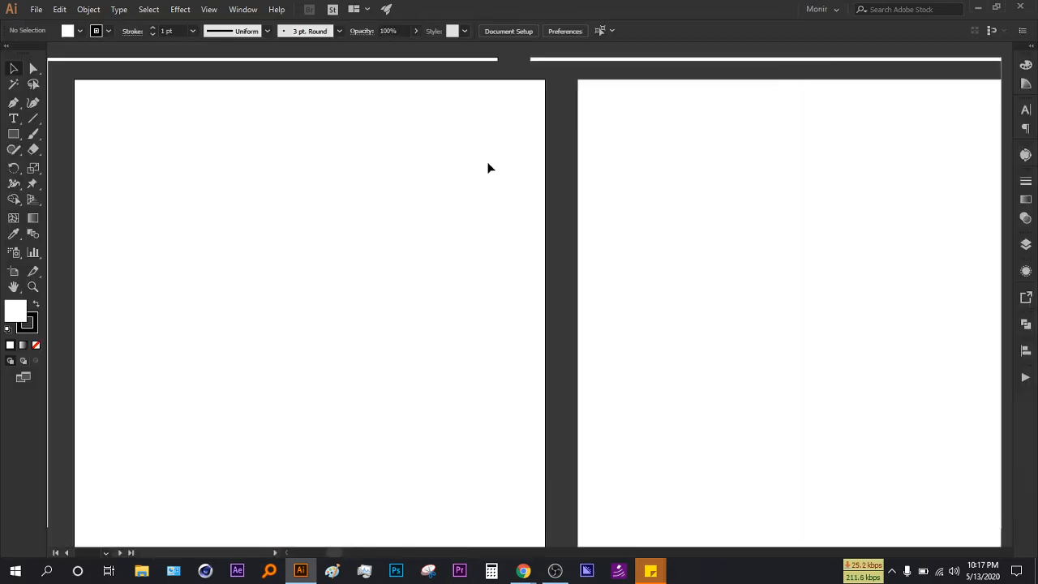
- Delete the second artboard with the Artboard tool
{"action": "key", "text": "ctrl+alt+0"}
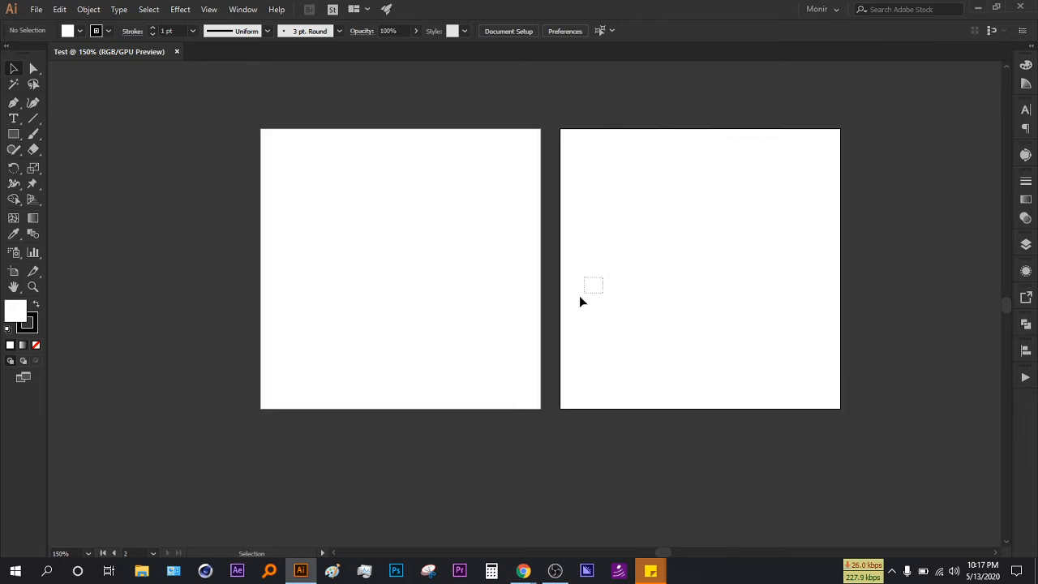
{"action": "left_click_drag", "start_coordinate": [611, 292], "coordinate": [551, 301]}
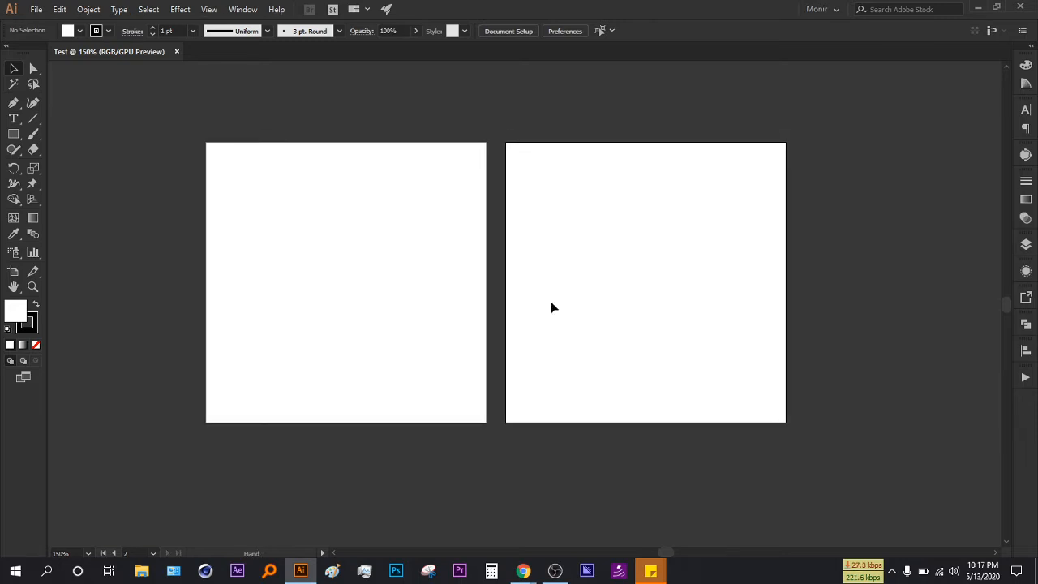
{"action": "scroll", "coordinate": [551, 304], "scroll_direction": "down", "scroll_amount": 1}
{"action": "scroll", "coordinate": [560, 276], "scroll_direction": "up", "scroll_amount": 1}
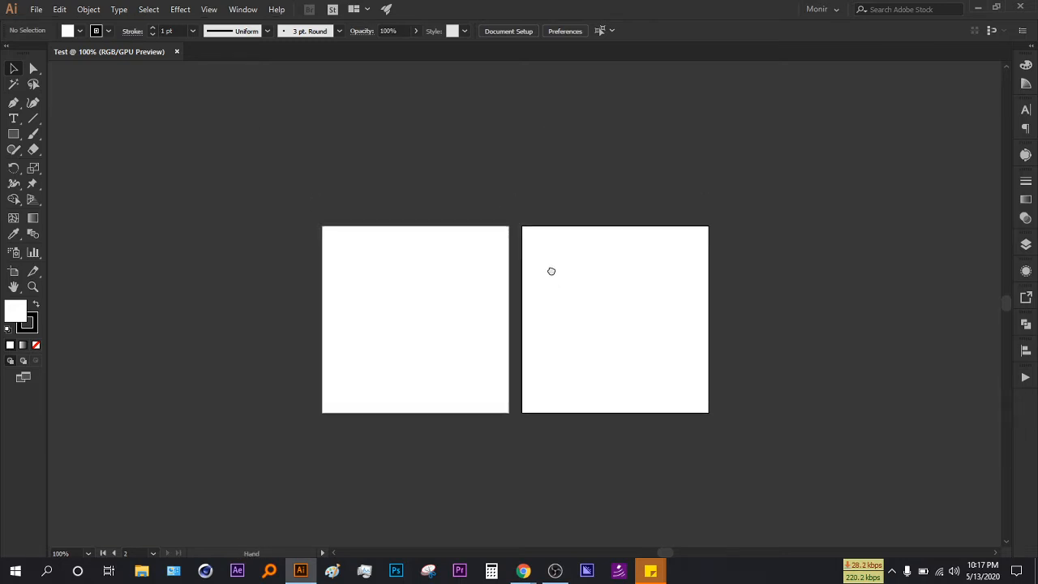
{"action": "scroll", "coordinate": [536, 284], "scroll_direction": "down", "scroll_amount": 1}
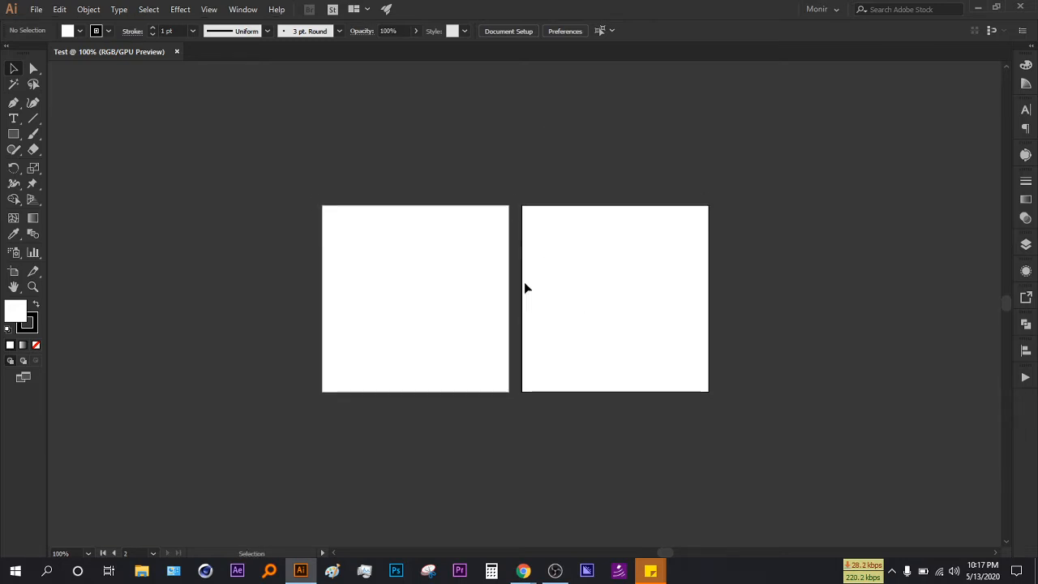
{"action": "left_click", "coordinate": [12, 273]}
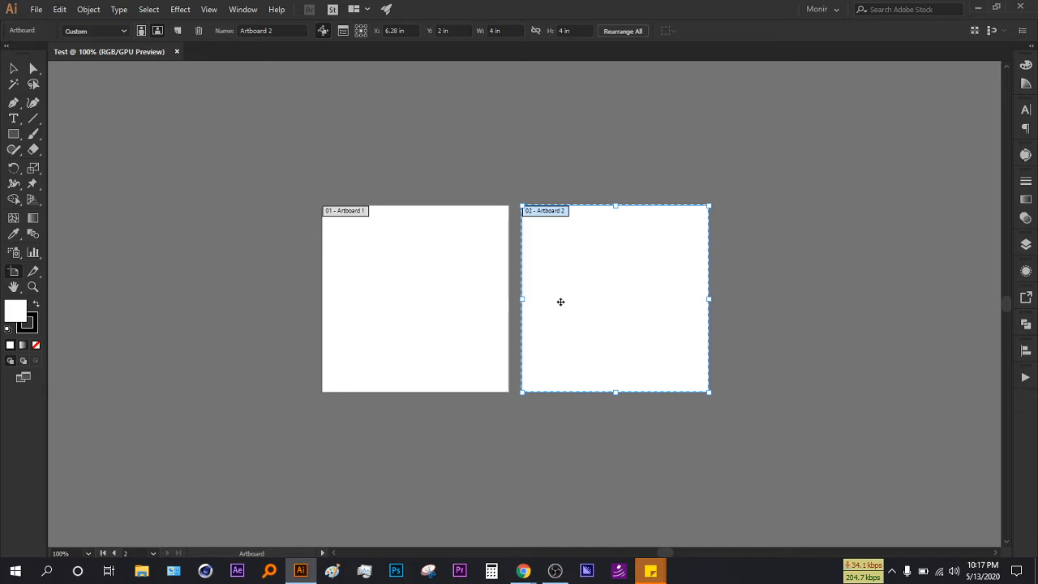
{"action": "left_click", "coordinate": [389, 235]}
{"action": "left_click", "coordinate": [574, 255]}
{"action": "key", "text": "Delete"}
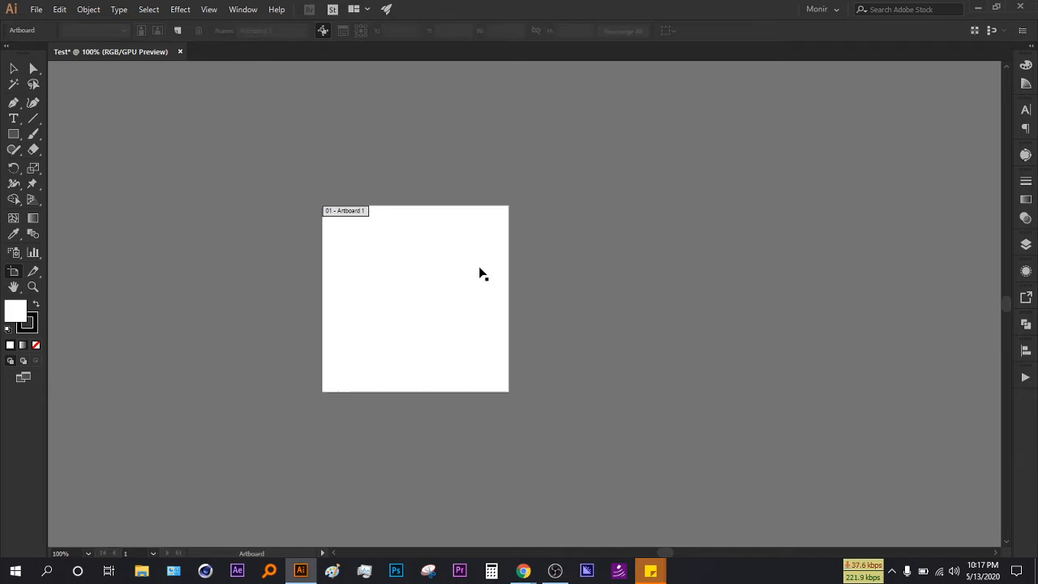
- Move Artboard 1 to the left, to about X 0.75 in and Y 1.85 in
{"action": "left_click", "coordinate": [481, 276]}
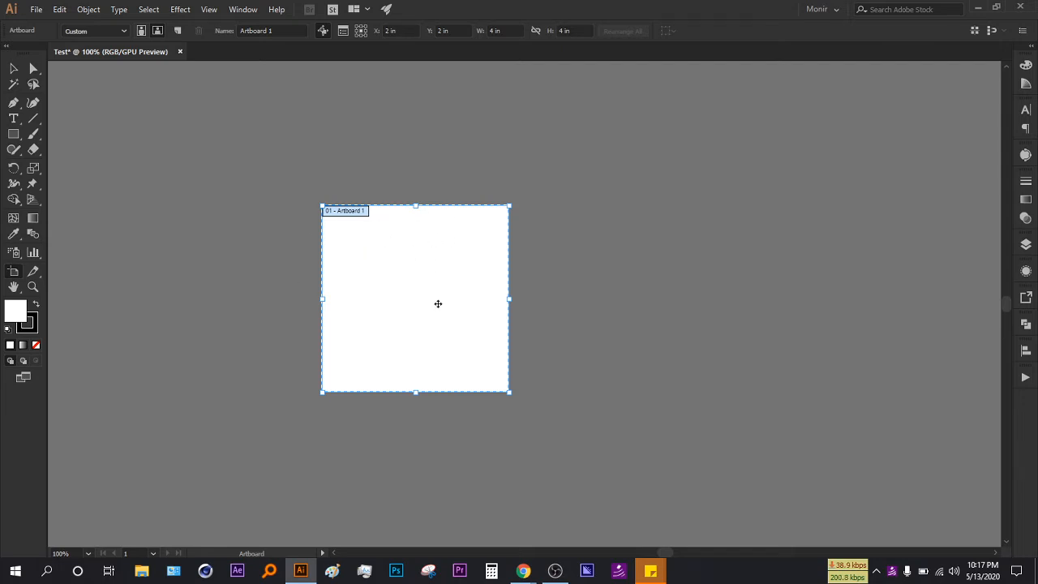
{"action": "left_click_drag", "start_coordinate": [390, 310], "coordinate": [331, 302]}
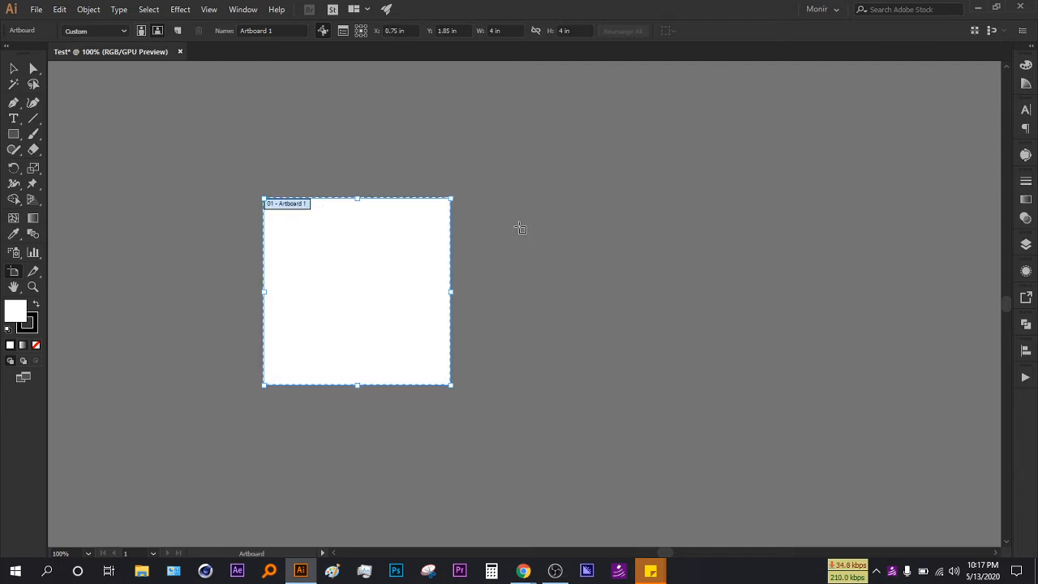
- Draw an artboard about 3.4 by 3.39 in to the right of Artboard 1, delete it, and select Artboard 1
{"action": "left_click_drag", "start_coordinate": [502, 205], "coordinate": [660, 364]}
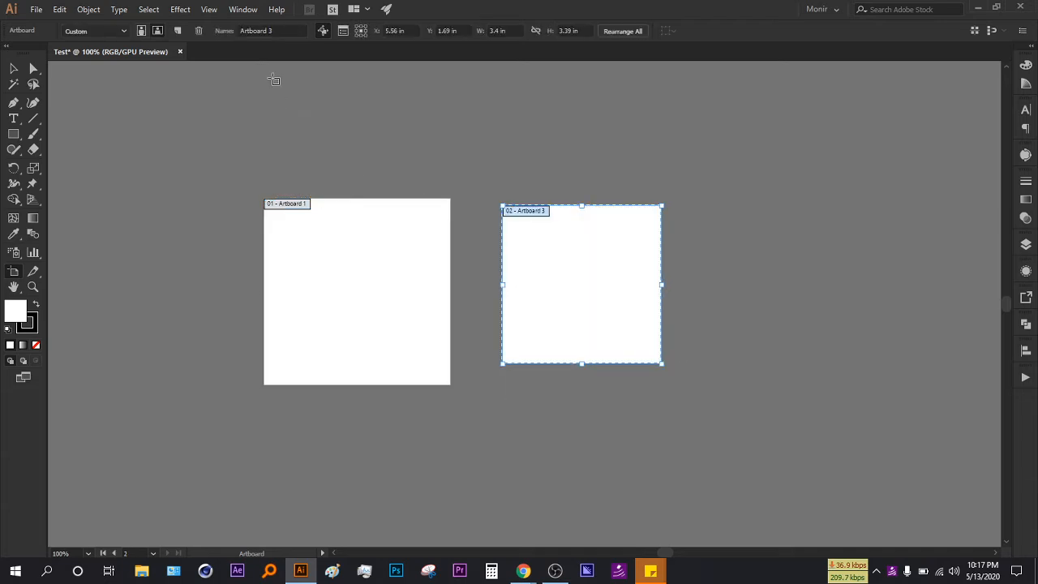
{"action": "left_click", "coordinate": [199, 31]}
{"action": "left_click", "coordinate": [351, 277]}
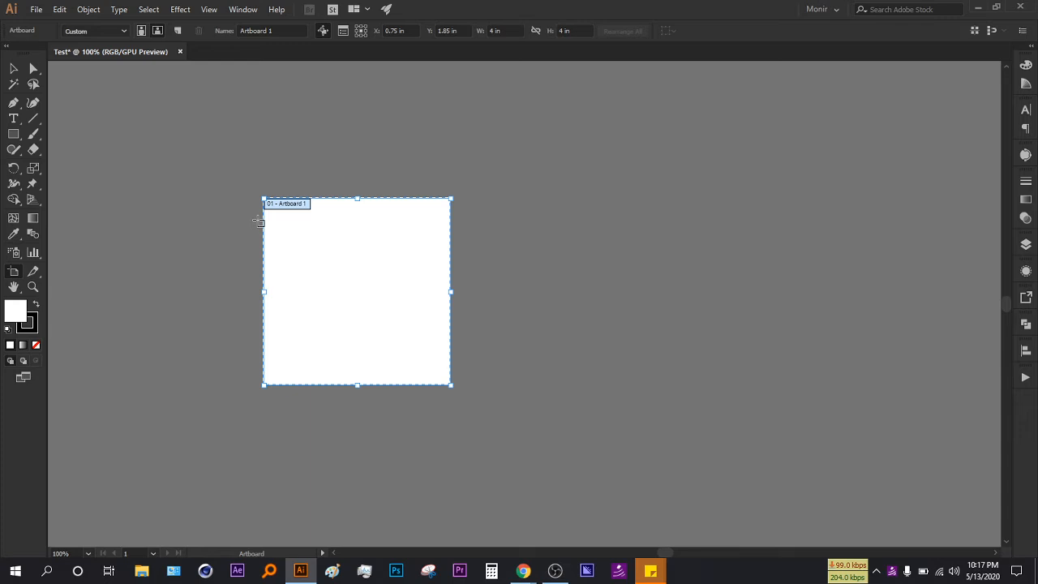
- Draw two artboards, about 3.72 by 4 in and 2.81 by 3.53 in, beside Artboard 1 and delete both together
{"action": "left_click_drag", "start_coordinate": [484, 197], "coordinate": [660, 385]}
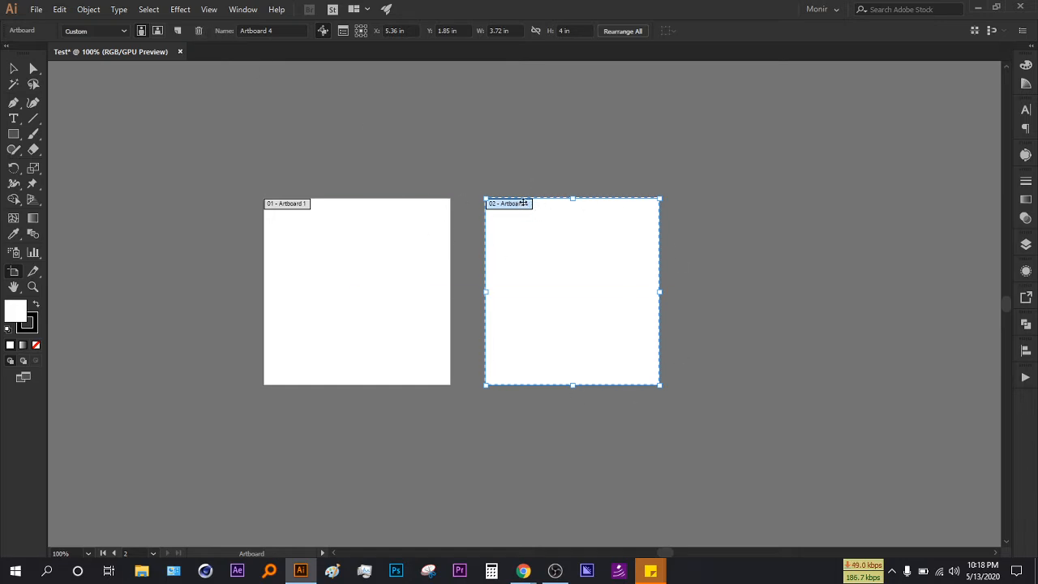
{"action": "left_click_drag", "start_coordinate": [728, 197], "coordinate": [860, 363]}
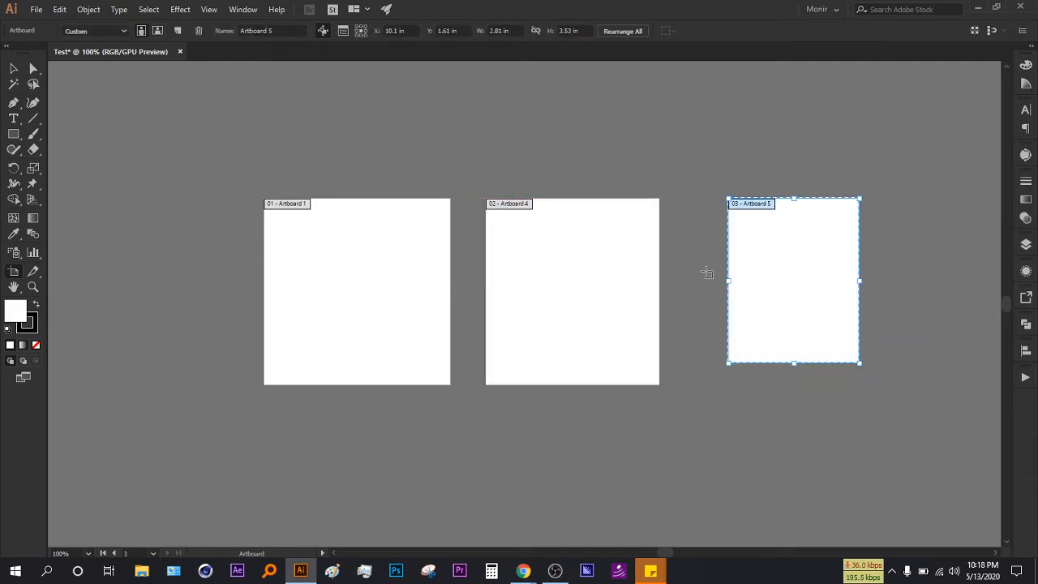
{"action": "left_click", "coordinate": [596, 259], "text": "shift"}
{"action": "left_click", "coordinate": [198, 30]}
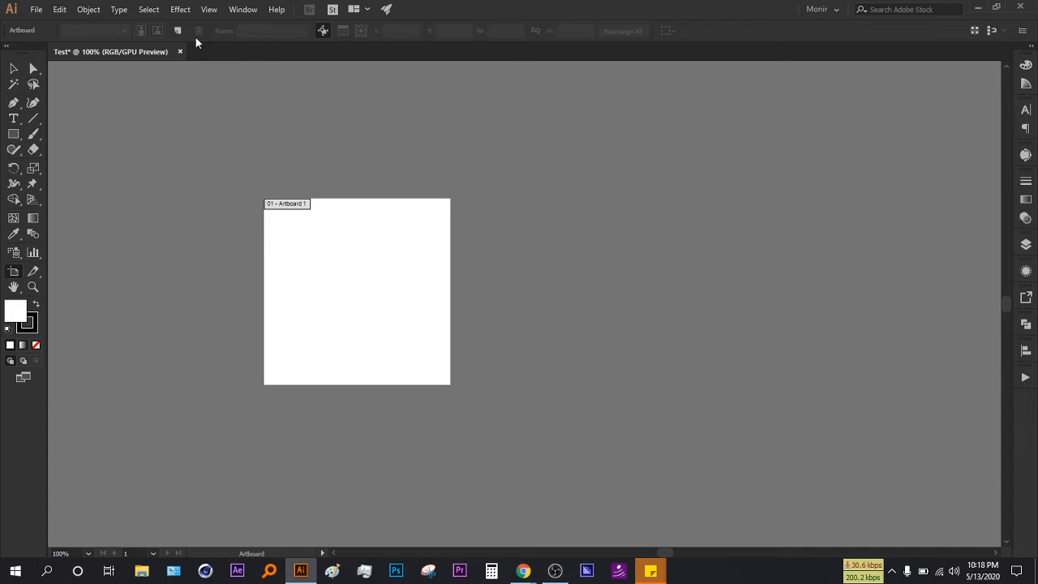
- Draw two artboards to the right of Artboard 1, about 3.74 by 3.01 in and 3.49 by 2.39 in
{"action": "left_click_drag", "start_coordinate": [493, 213], "coordinate": [669, 354]}
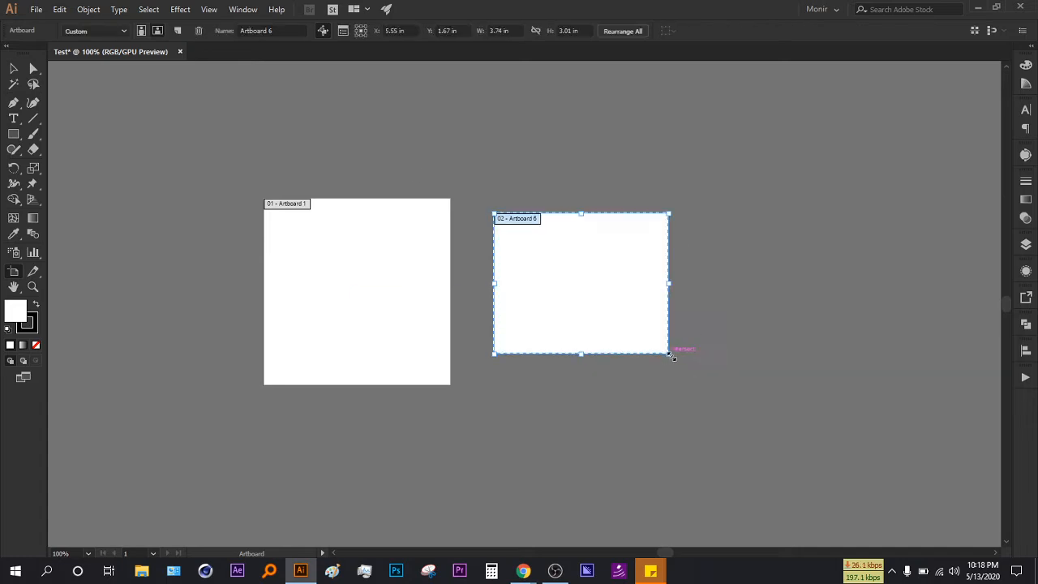
{"action": "left_click_drag", "start_coordinate": [713, 217], "coordinate": [876, 327]}
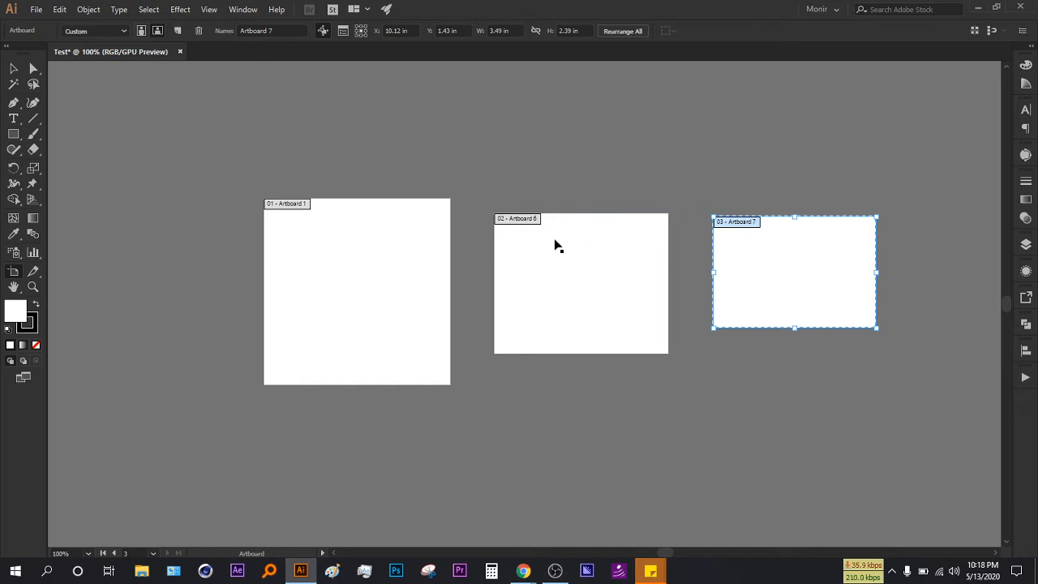
{"action": "left_click", "coordinate": [353, 215]}
{"action": "left_click", "coordinate": [498, 224]}
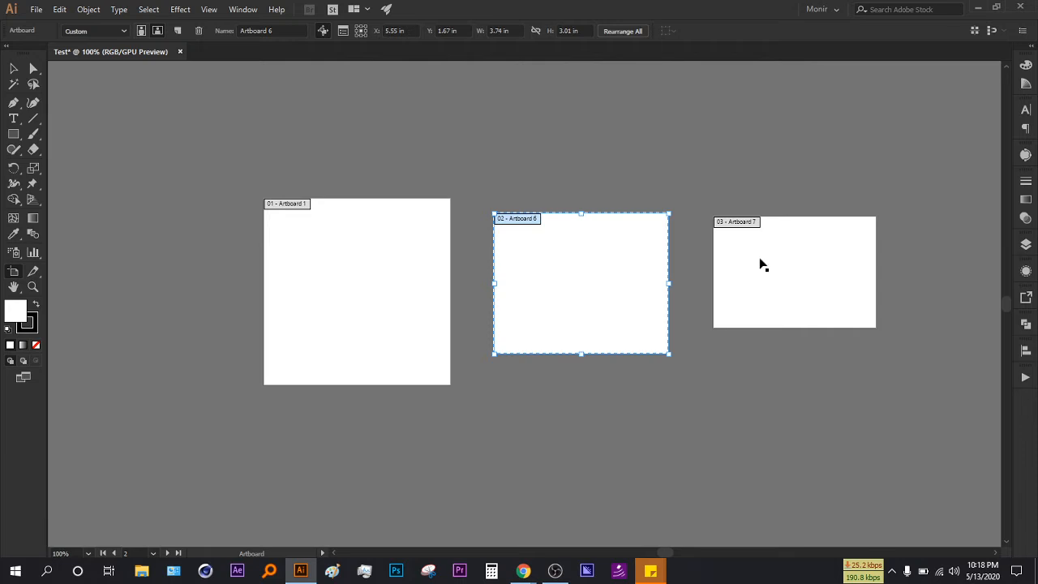
- Move Artboard 6 to the left of Artboard 1 and Artboard 7 to its right, at about X 5.38 in, Y 1.85 in
{"action": "left_click_drag", "start_coordinate": [630, 312], "coordinate": [734, 316]}
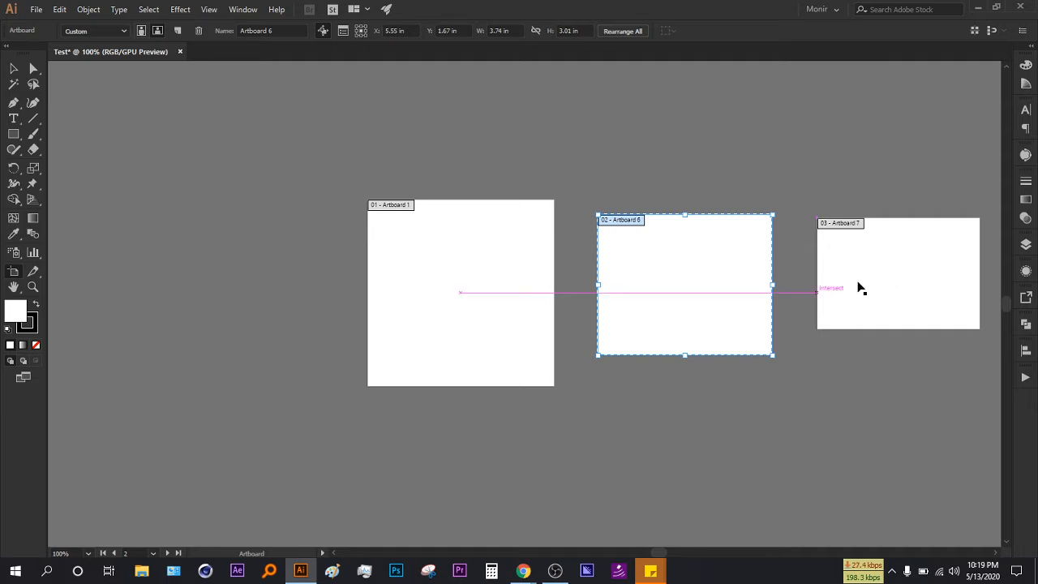
{"action": "left_click", "coordinate": [381, 227]}
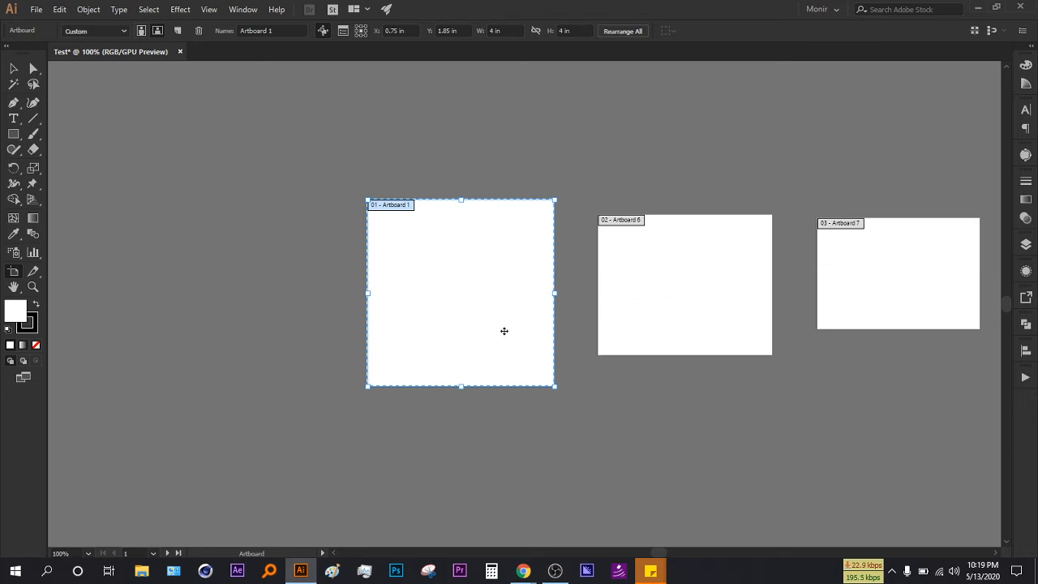
{"action": "left_click_drag", "start_coordinate": [676, 306], "coordinate": [233, 305]}
{"action": "left_click_drag", "start_coordinate": [884, 277], "coordinate": [661, 297]}
- Switch to the Google Meet call, admit the waiting participant, and return to Illustrator
{"action": "left_click", "coordinate": [523, 571]}
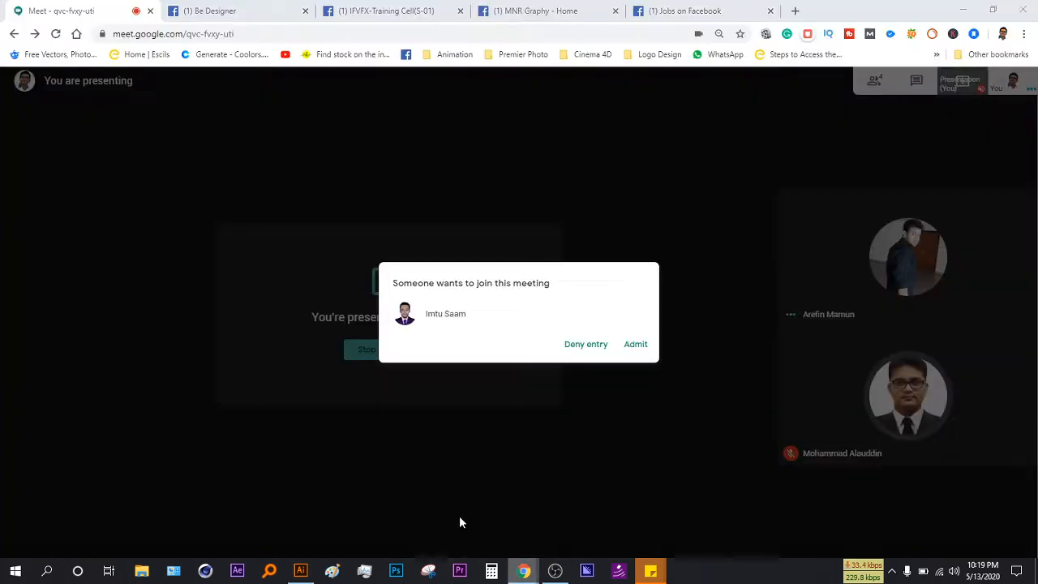
{"action": "left_click", "coordinate": [636, 343]}
{"action": "left_click", "coordinate": [523, 571]}
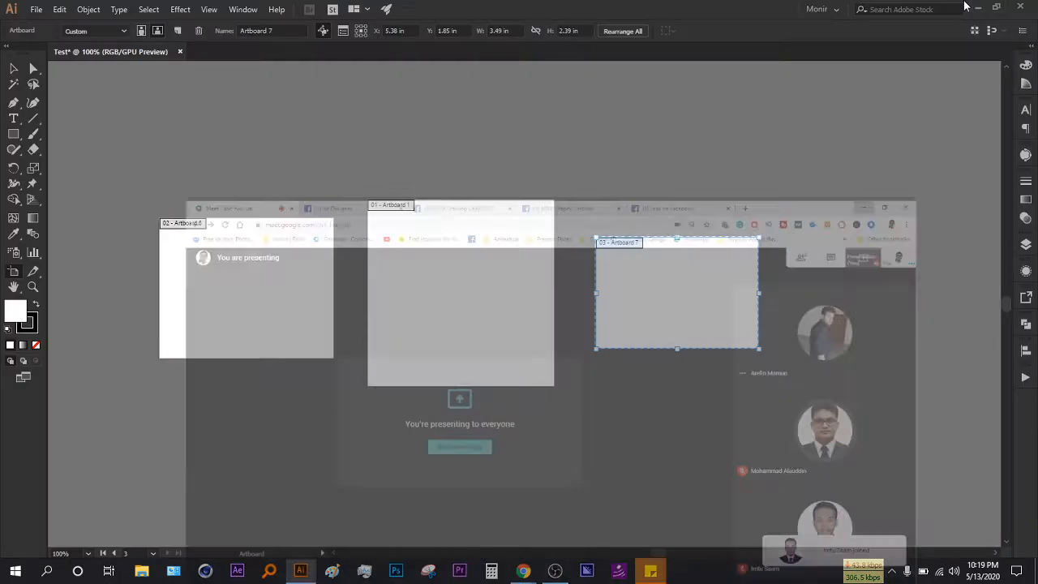
- Move Artboard 1 horizontally between its two neighbours to about X 0.83 in
{"action": "left_click", "coordinate": [290, 276]}
{"action": "left_click", "coordinate": [466, 283]}
{"action": "left_click", "coordinate": [690, 277]}
{"action": "left_click_drag", "start_coordinate": [462, 319], "coordinate": [469, 319]}
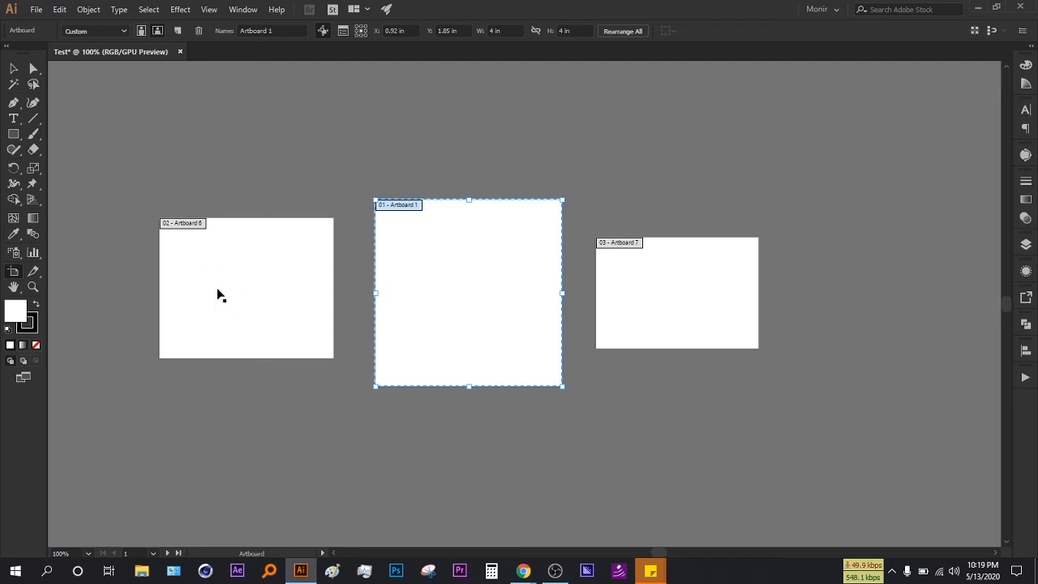
{"action": "left_click_drag", "start_coordinate": [398, 304], "coordinate": [393, 301]}
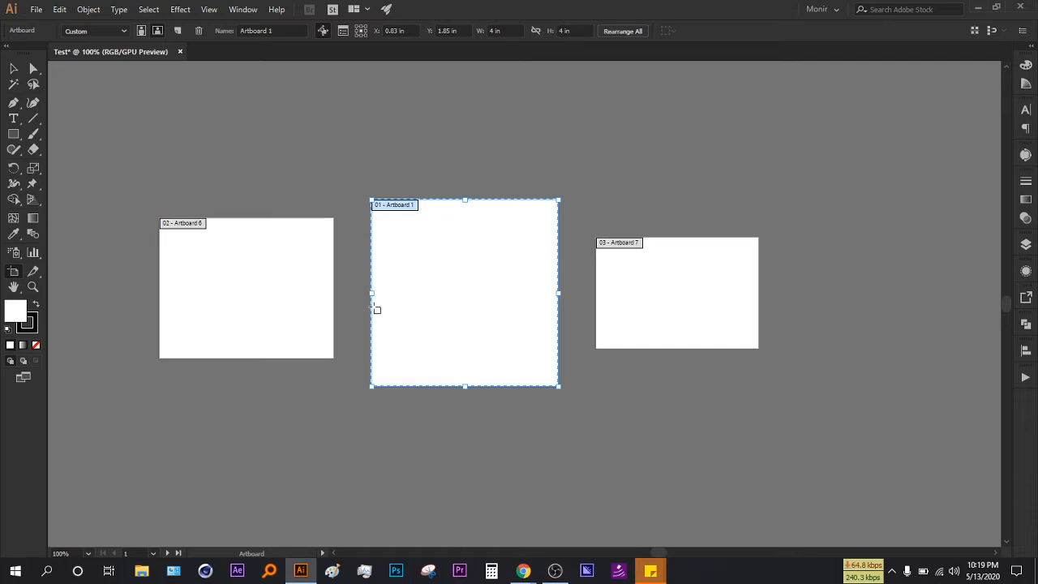
- Delete Artboard 1 and Artboard 7, keeping only Artboard 6
{"action": "key", "text": "Delete"}
{"action": "key", "text": "Delete"}
{"action": "left_click", "coordinate": [649, 287]}
{"action": "key", "text": "Delete"}
{"action": "scroll", "coordinate": [578, 304], "scroll_direction": "down", "scroll_amount": 1}
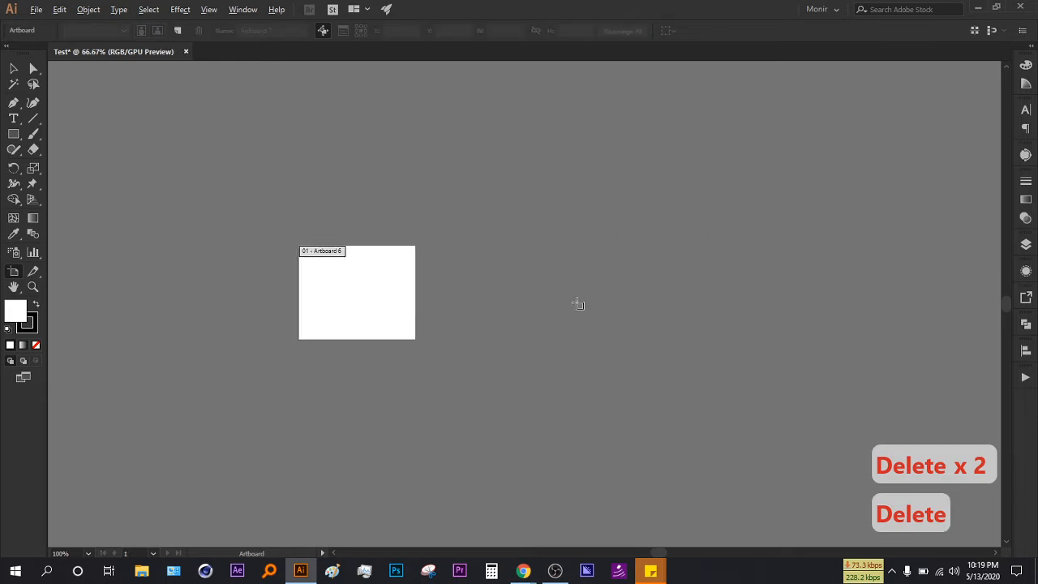
- Draw three portrait artboards in a row to the right of Artboard 6, the first about 1.81 by 2.69 in and the last about 1.85 by 2.83 in
{"action": "left_click_drag", "start_coordinate": [470, 224], "coordinate": [525, 306]}
{"action": "left_click_drag", "start_coordinate": [567, 223], "coordinate": [619, 320]}
{"action": "left_click_drag", "start_coordinate": [663, 222], "coordinate": [730, 317]}
{"action": "scroll", "coordinate": [514, 272], "scroll_direction": "up", "scroll_amount": 2}
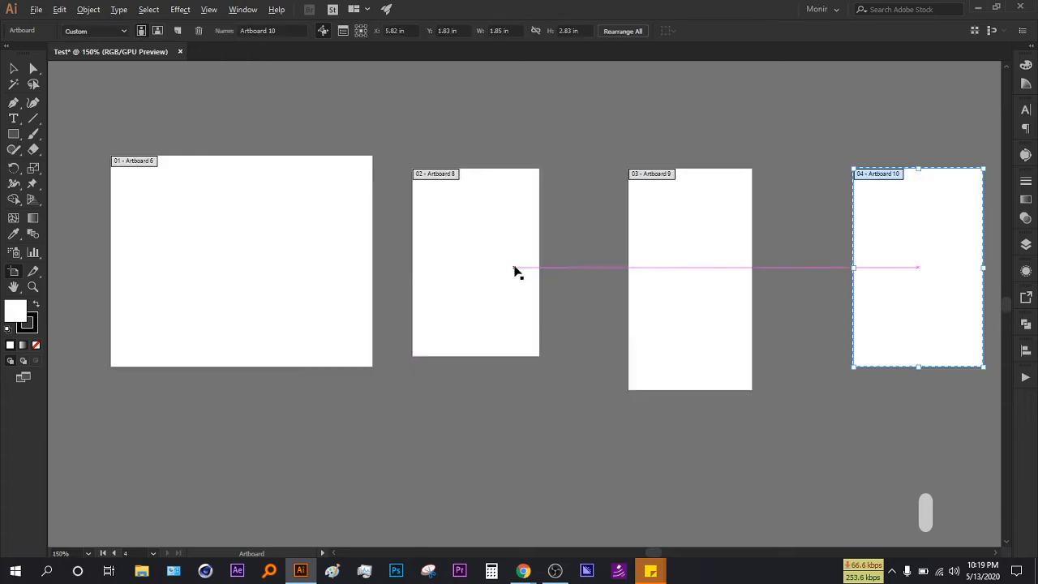
{"action": "scroll", "coordinate": [579, 324], "scroll_direction": "down", "scroll_amount": 1}
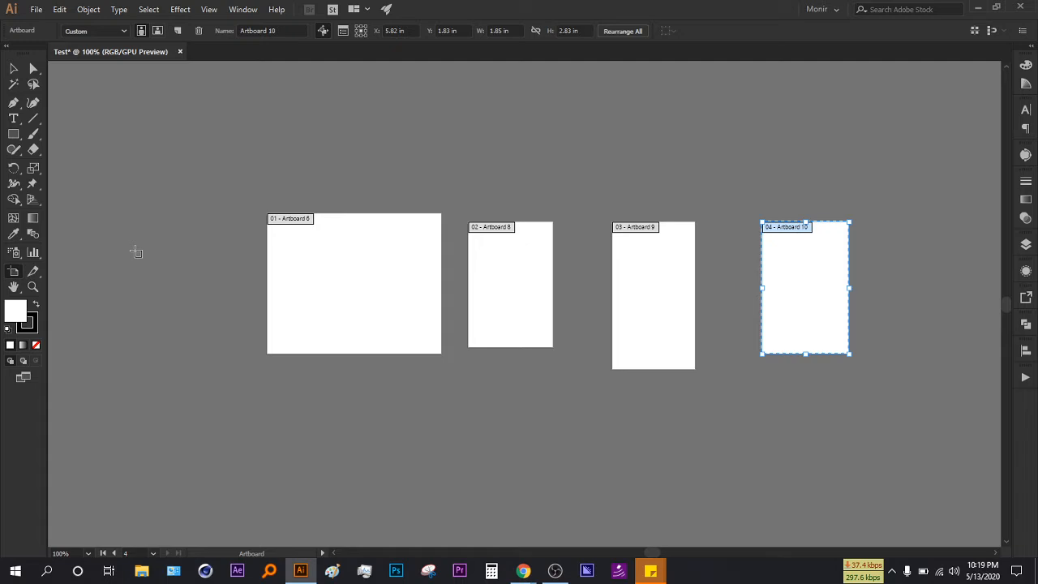
- Draw another portrait artboard, about 2.01 by 3.29 in, to the left of Artboard 6
{"action": "left_click_drag", "start_coordinate": [143, 203], "coordinate": [238, 358]}
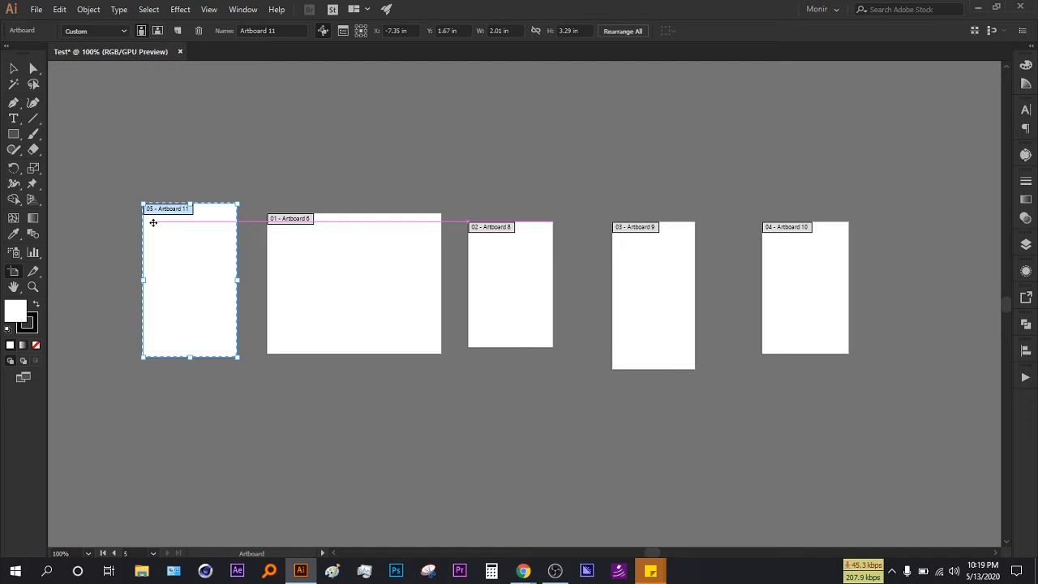
{"action": "scroll", "coordinate": [149, 214], "scroll_direction": "up", "scroll_amount": 1}
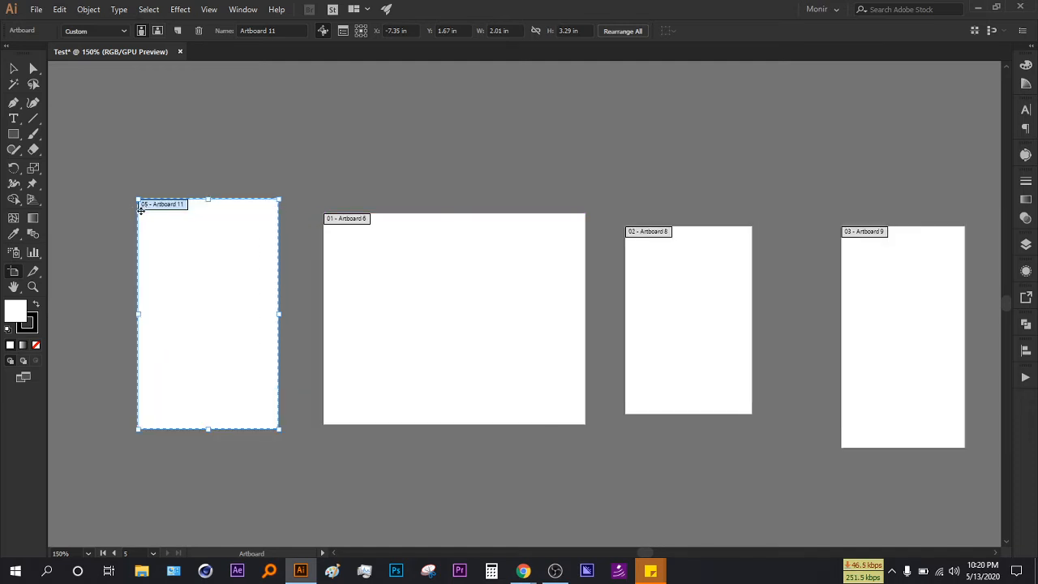
{"action": "left_click_drag", "start_coordinate": [215, 244], "coordinate": [182, 244]}
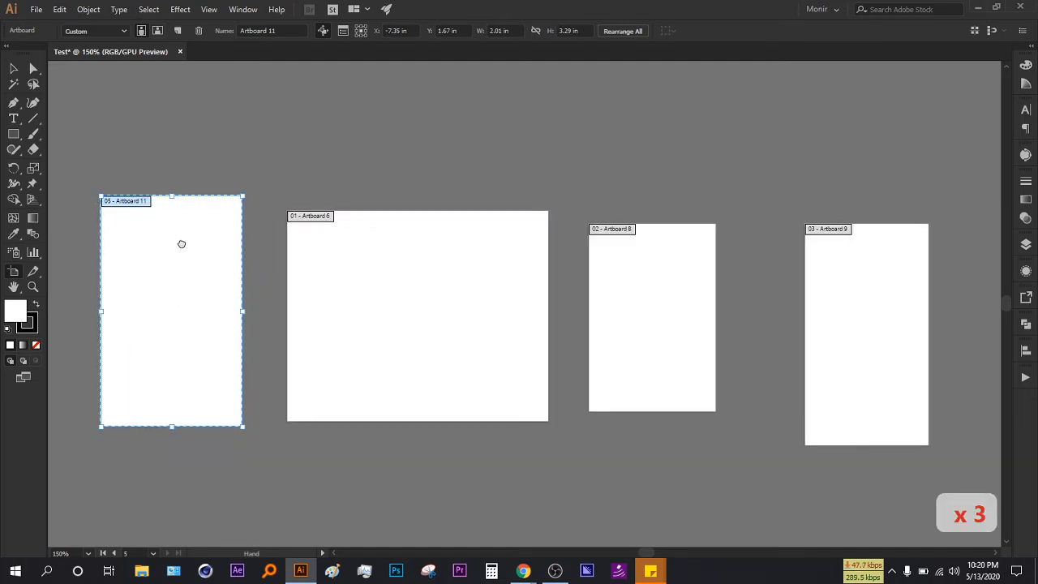
{"action": "scroll", "coordinate": [386, 292], "scroll_direction": "down", "scroll_amount": 1, "text": "alt"}
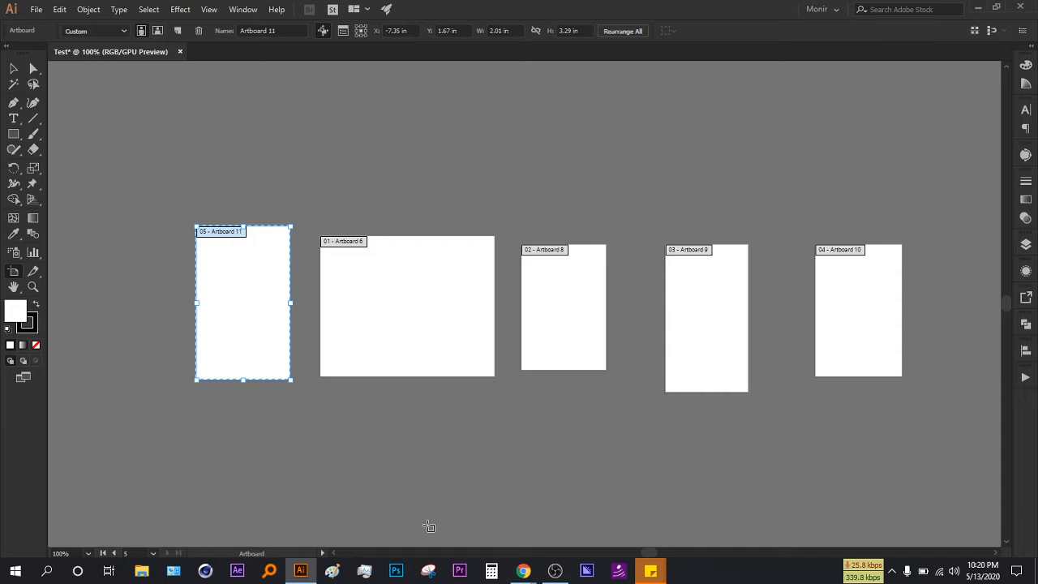
- Switch to the Google Meet call to check on the participants, and return to Illustrator
{"action": "mouse_move", "coordinate": [523, 572]}
{"action": "left_click", "coordinate": [456, 527]}
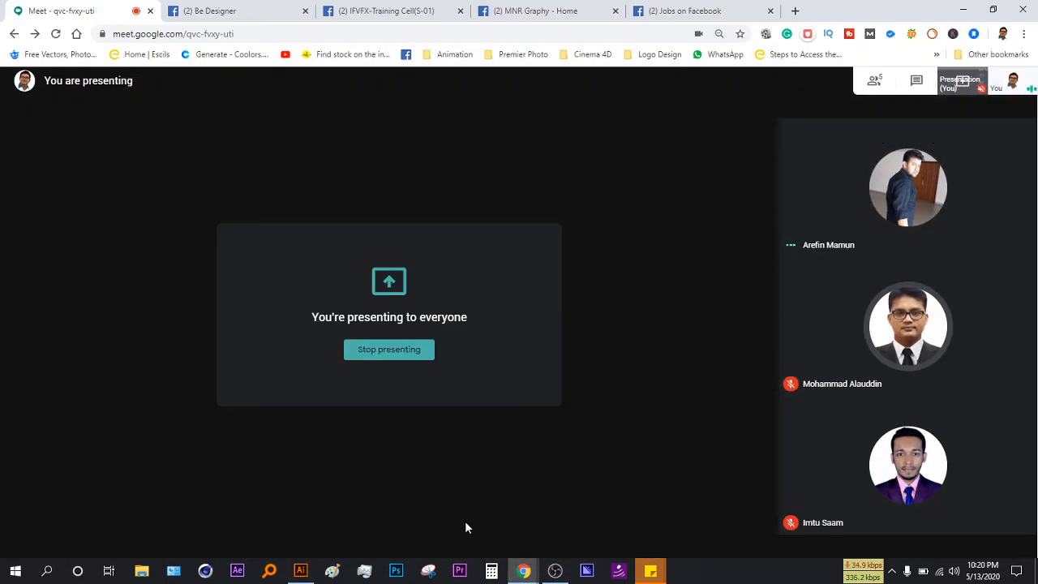
{"action": "mouse_move", "coordinate": [435, 485]}
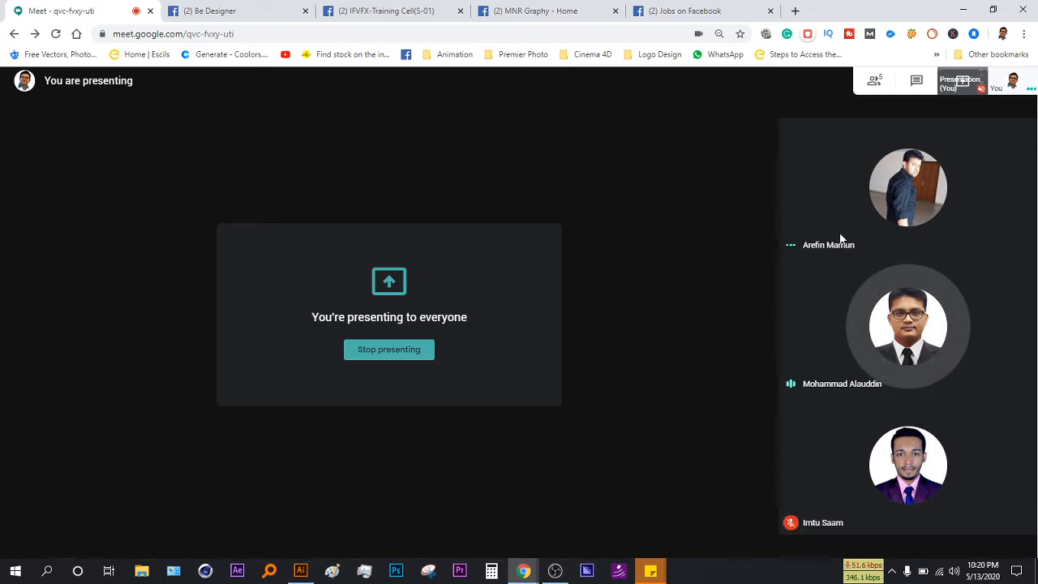
{"action": "left_click", "coordinate": [973, 6]}
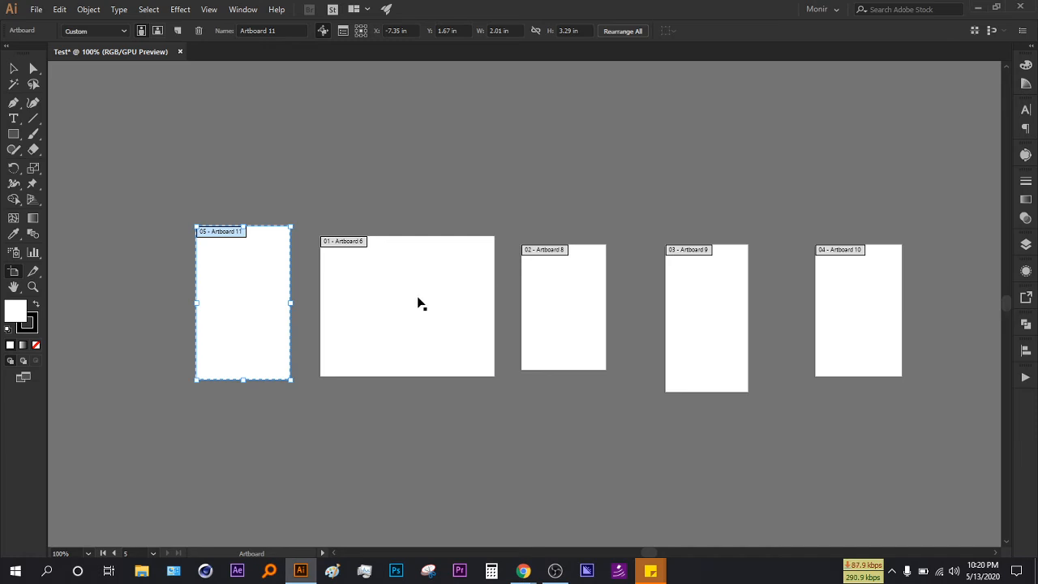
- Delete the four portrait artboards around Artboard 6 one after another
{"action": "key", "text": "Delete"}
{"action": "left_click", "coordinate": [587, 314]}
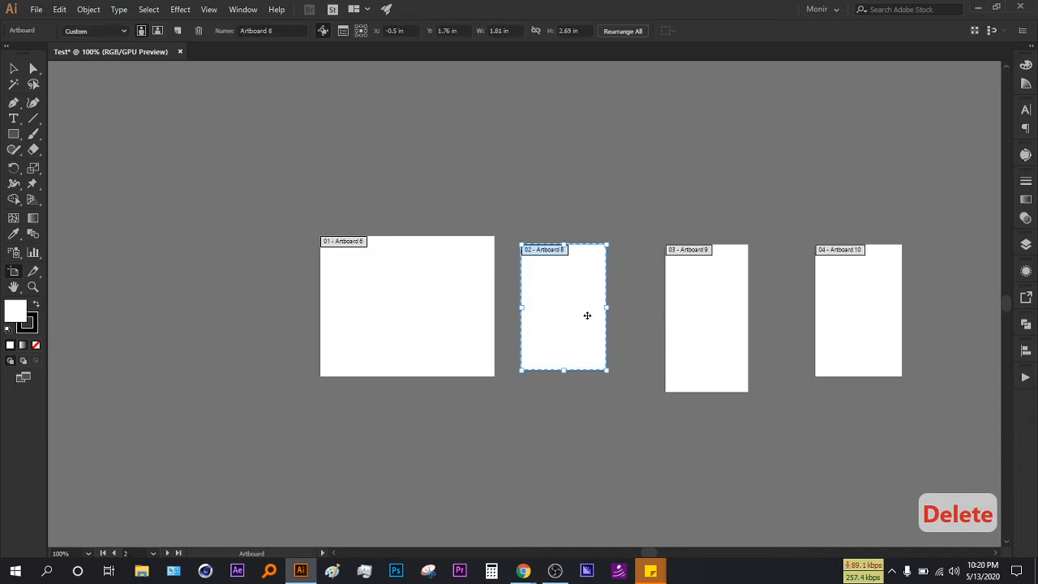
{"action": "key", "text": "Delete"}
{"action": "left_click", "coordinate": [707, 313]}
{"action": "key", "text": "Delete"}
{"action": "left_click", "coordinate": [824, 308]}
{"action": "key", "text": "Delete"}
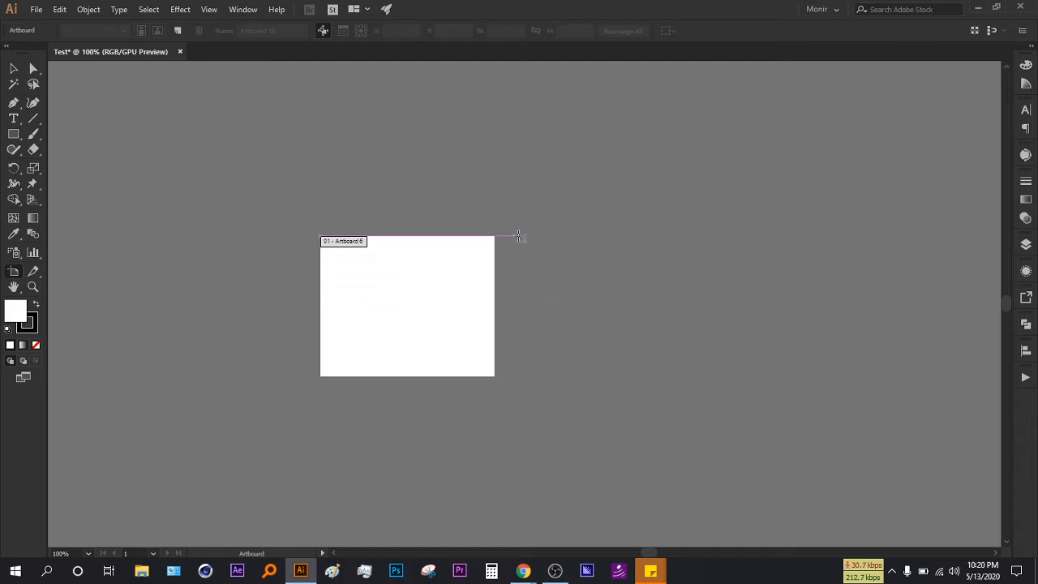
- Draw an artboard about 2.88 by 3.01 in to the right of Artboard 6 and delete Artboard 6
{"action": "left_click_drag", "start_coordinate": [519, 236], "coordinate": [653, 376]}
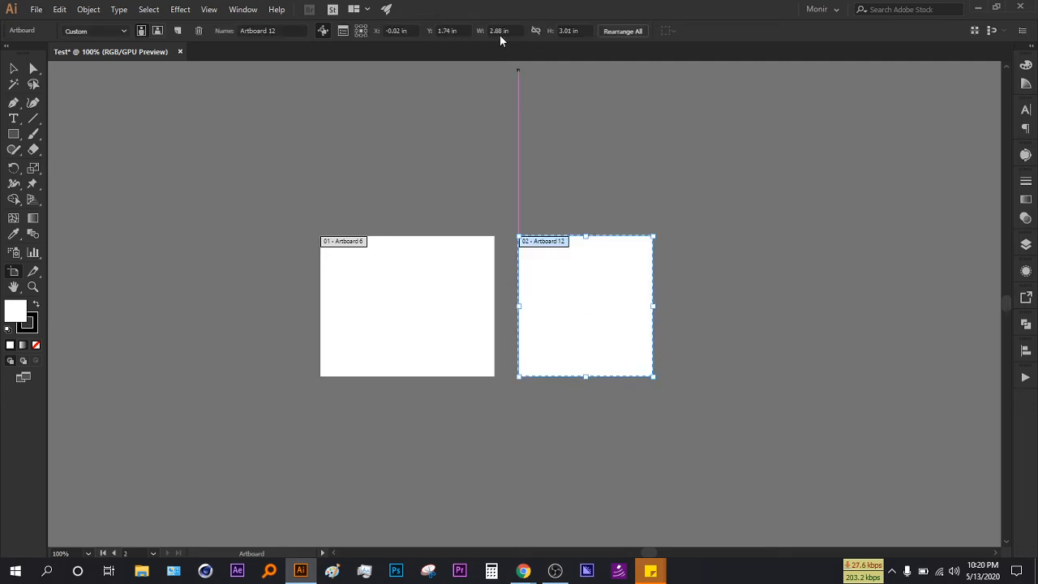
{"action": "left_click", "coordinate": [431, 270]}
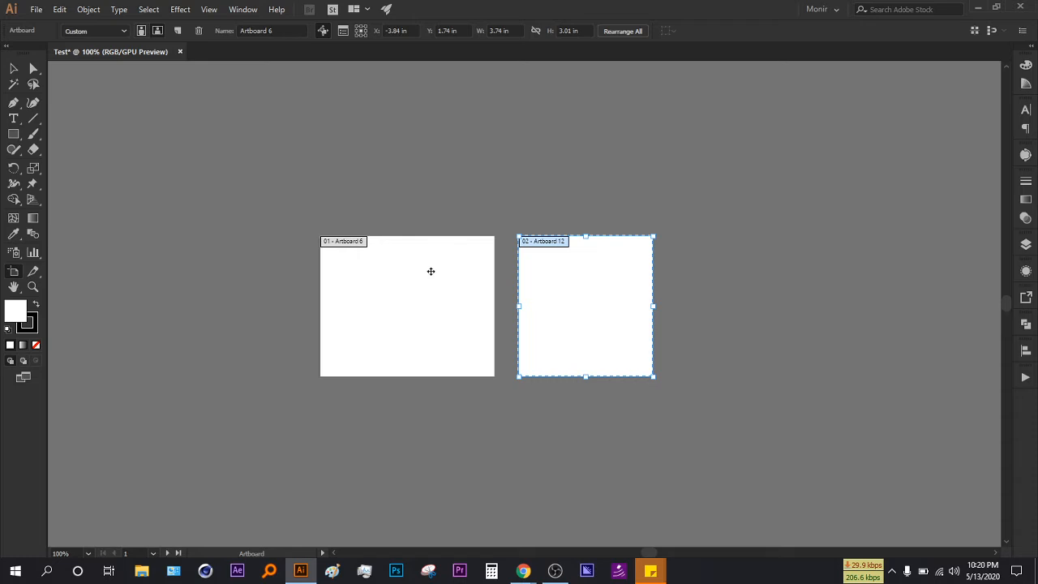
{"action": "key", "text": "Delete"}
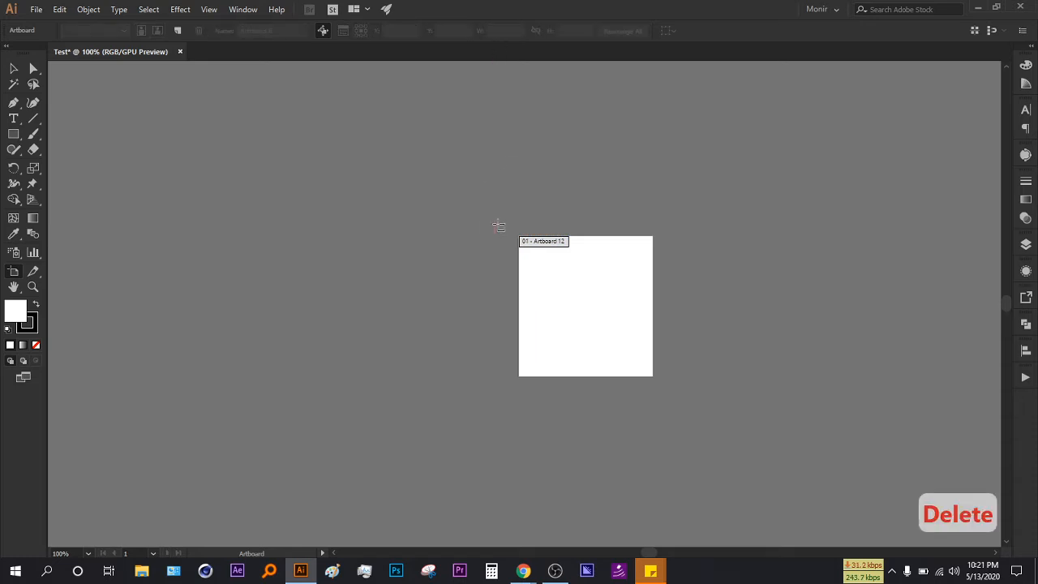
- Set the remaining artboard's width and height to 5 in each
{"action": "left_click", "coordinate": [582, 300]}
{"action": "left_click", "coordinate": [500, 31]}
{"action": "type", "text": "5"}
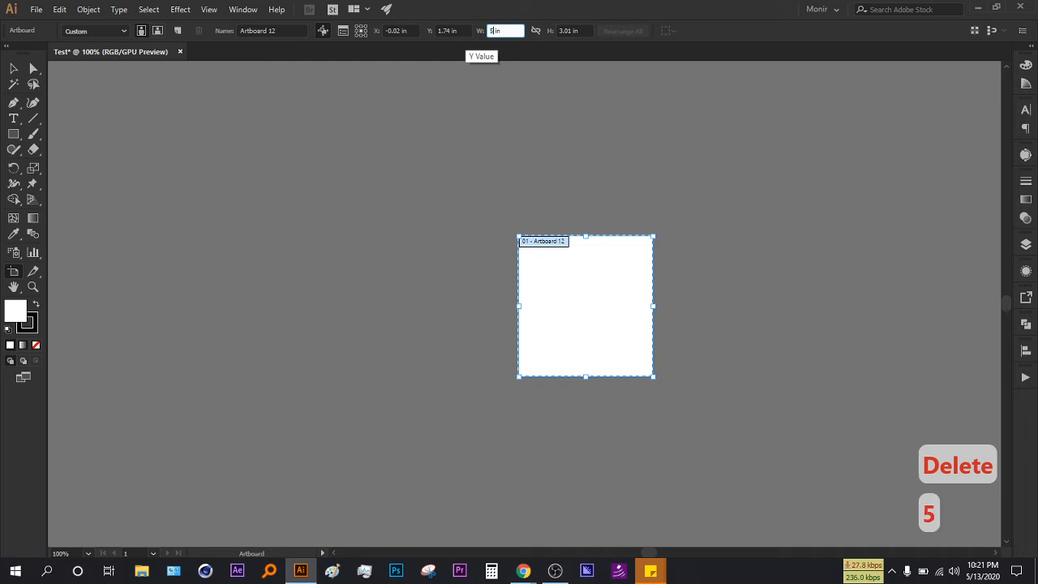
{"action": "key", "text": "Tab"}
{"action": "type", "text": "5"}
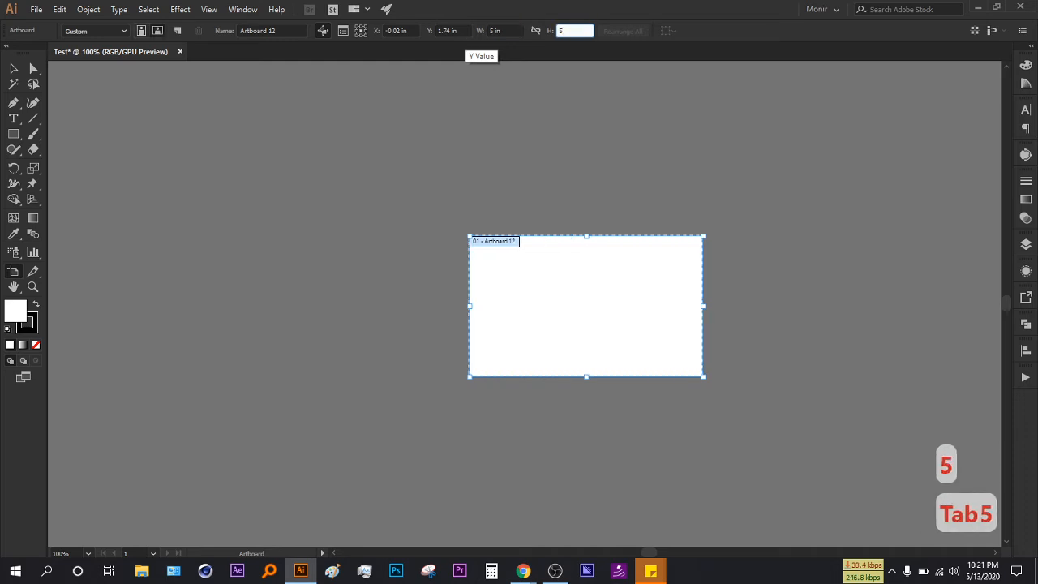
{"action": "key", "text": "Return"}
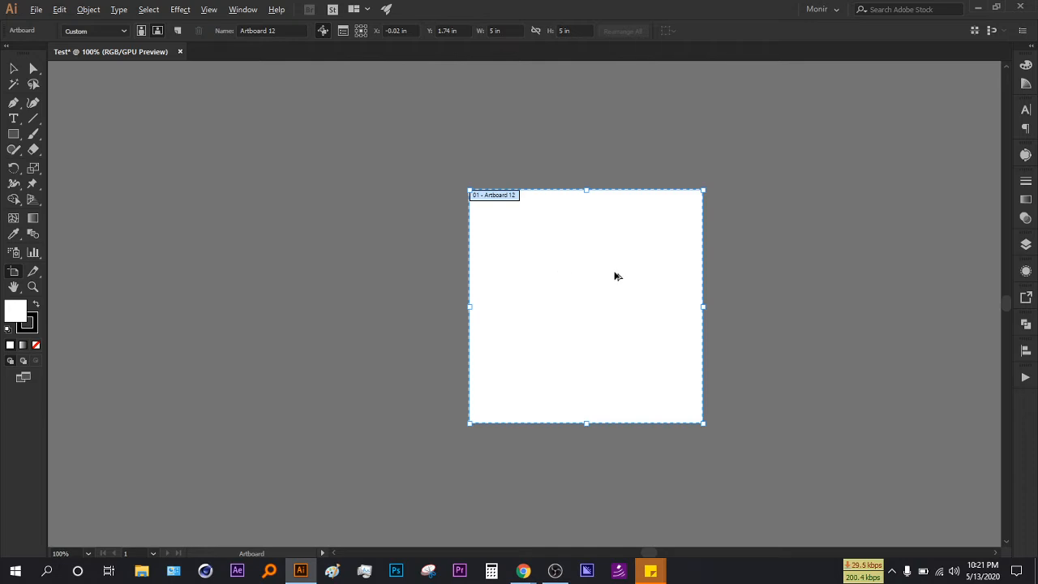
- Duplicate the 5 by 5 in artboard to its left at about X -6.2 in and leave artboard editing
{"action": "left_click_drag", "start_coordinate": [644, 269], "coordinate": [356, 271]}
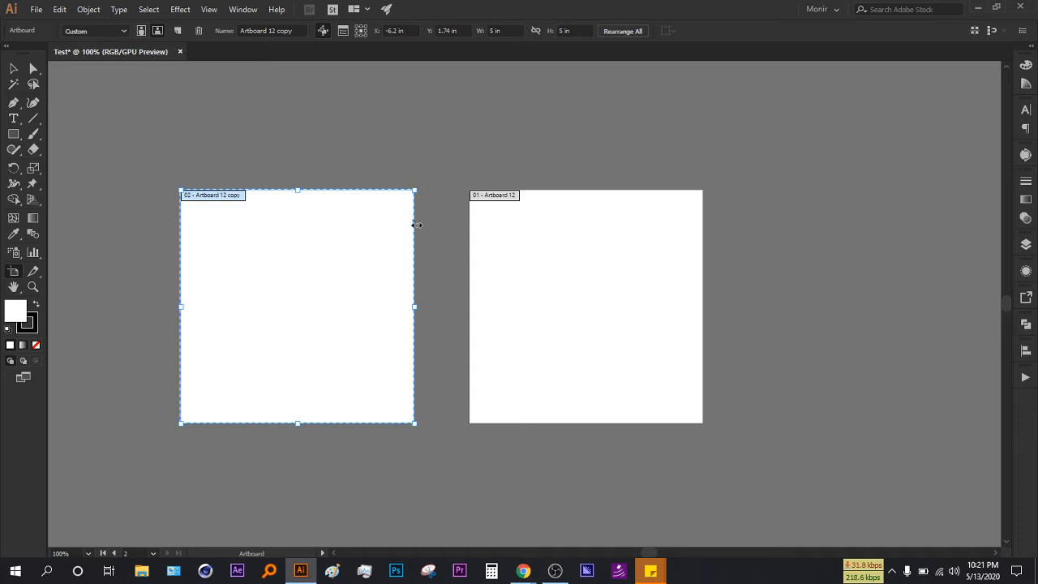
{"action": "left_click", "coordinate": [478, 202]}
{"action": "left_click", "coordinate": [186, 199]}
{"action": "left_click", "coordinate": [13, 68]}
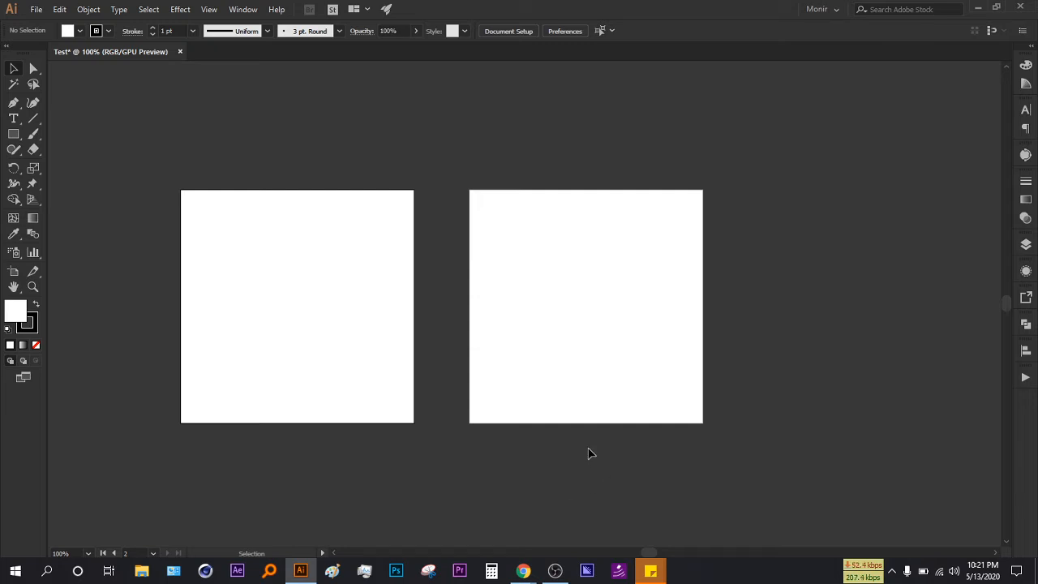
{"action": "key", "text": "space"}
{"action": "left_click_drag", "start_coordinate": [422, 431], "coordinate": [459, 445]}
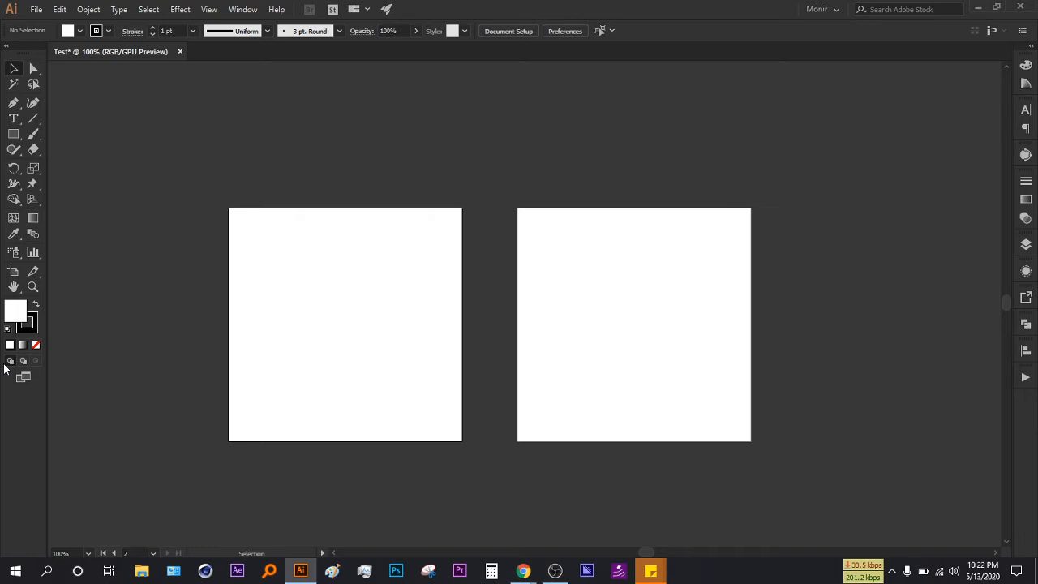
- Delete the duplicated artboard with the Artboard tool and return to the Selection tool
{"action": "left_click", "coordinate": [14, 271]}
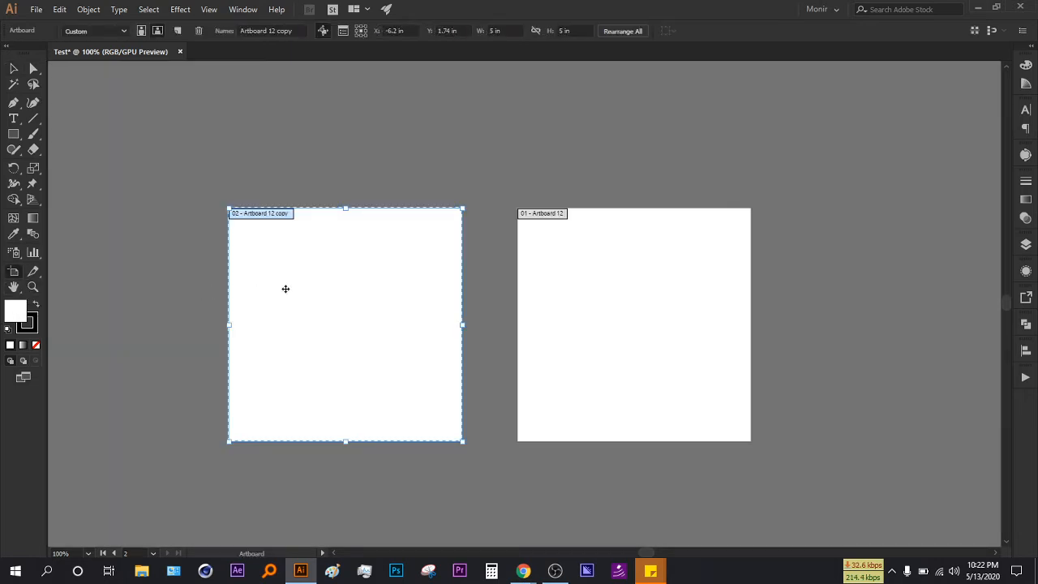
{"action": "key", "text": "Delete"}
{"action": "left_click", "coordinate": [30, 65]}
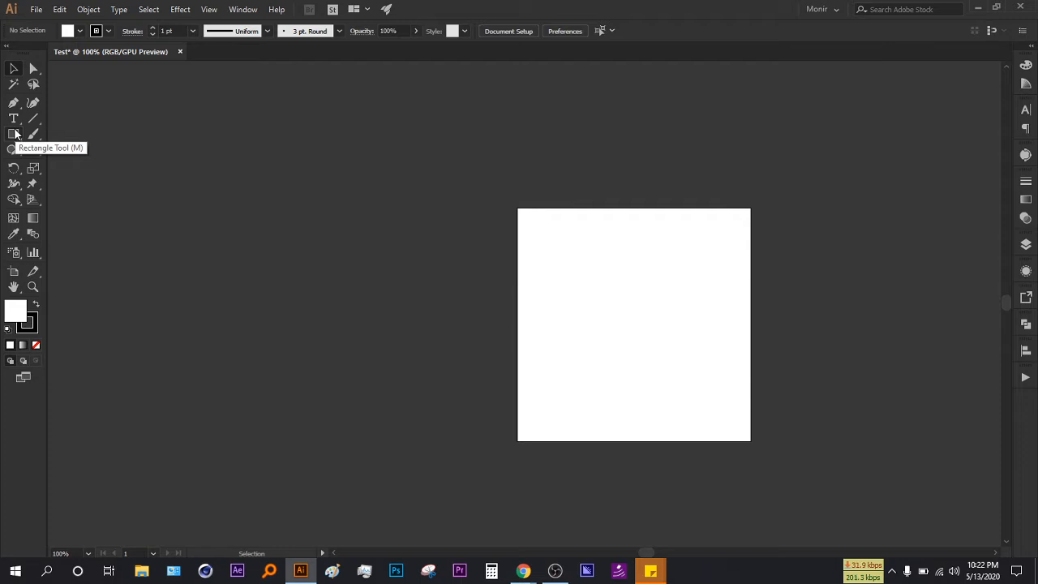
- Draw a rectangle about 1.99 by 2.94 in with the Rectangle tool, outside the artboard to its upper left
{"action": "left_click_drag", "start_coordinate": [14, 134], "coordinate": [70, 137]}
{"action": "left_click", "coordinate": [70, 136]}
{"action": "left_click_drag", "start_coordinate": [155, 162], "coordinate": [247, 300]}
{"action": "key", "text": "v"}
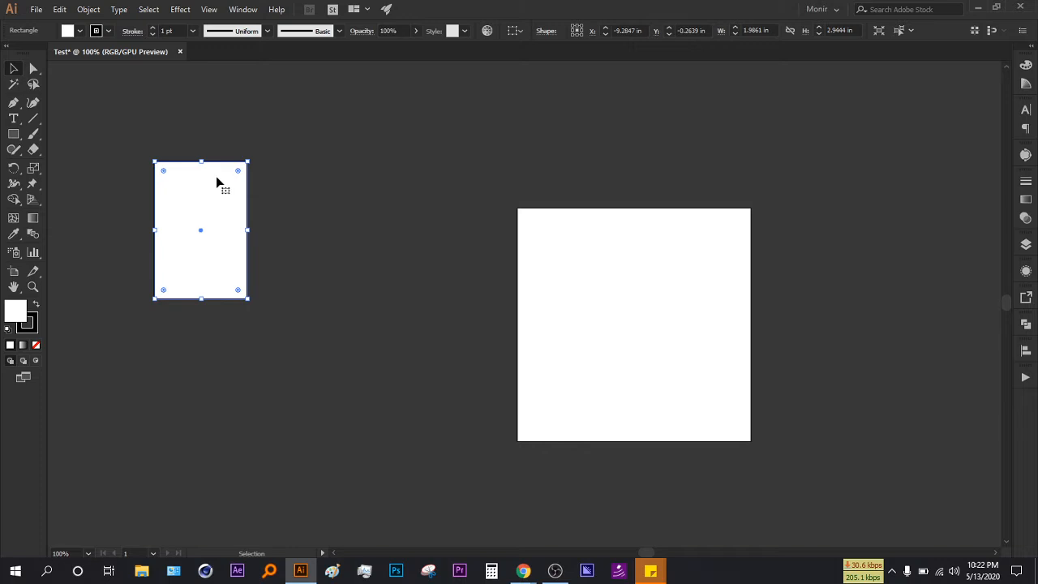
- Round the rectangle's corners fully and shorten it to a height of about 2.17 in
{"action": "left_click_drag", "start_coordinate": [238, 173], "coordinate": [175, 258]}
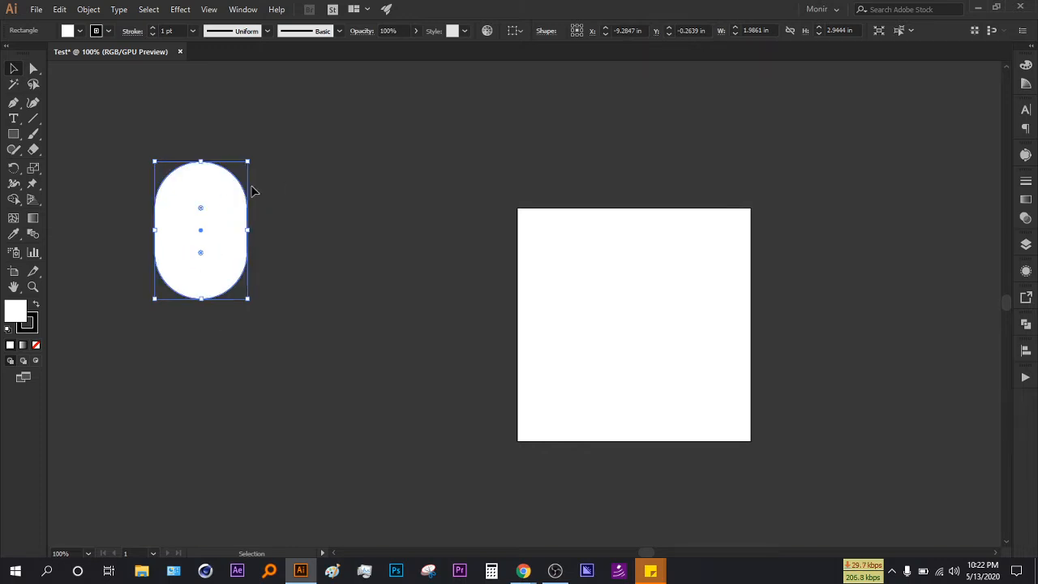
{"action": "left_click_drag", "start_coordinate": [201, 203], "coordinate": [266, 162]}
{"action": "left_click_drag", "start_coordinate": [213, 139], "coordinate": [195, 232]}
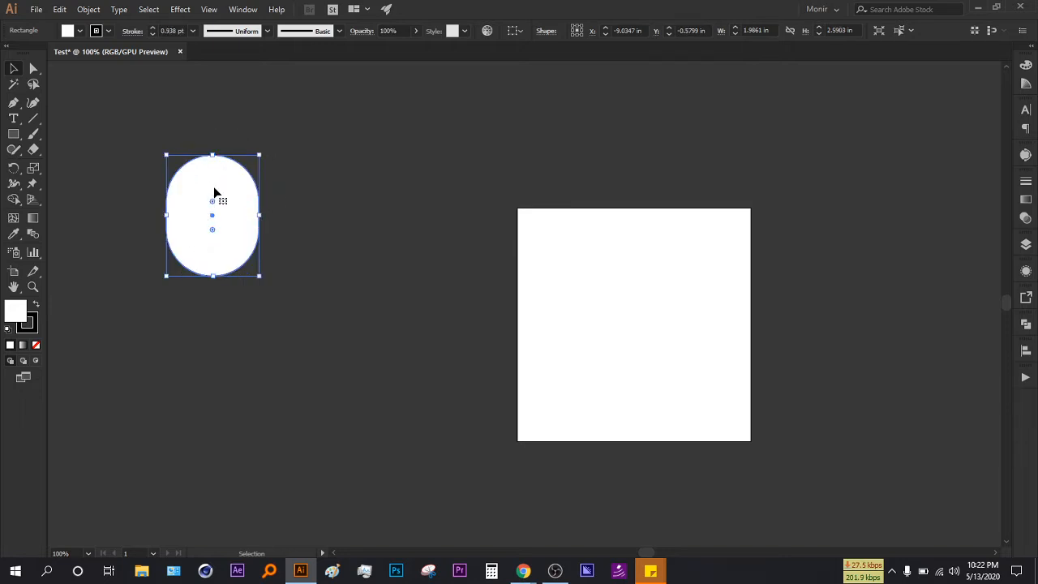
{"action": "left_click_drag", "start_coordinate": [212, 157], "coordinate": [212, 175]}
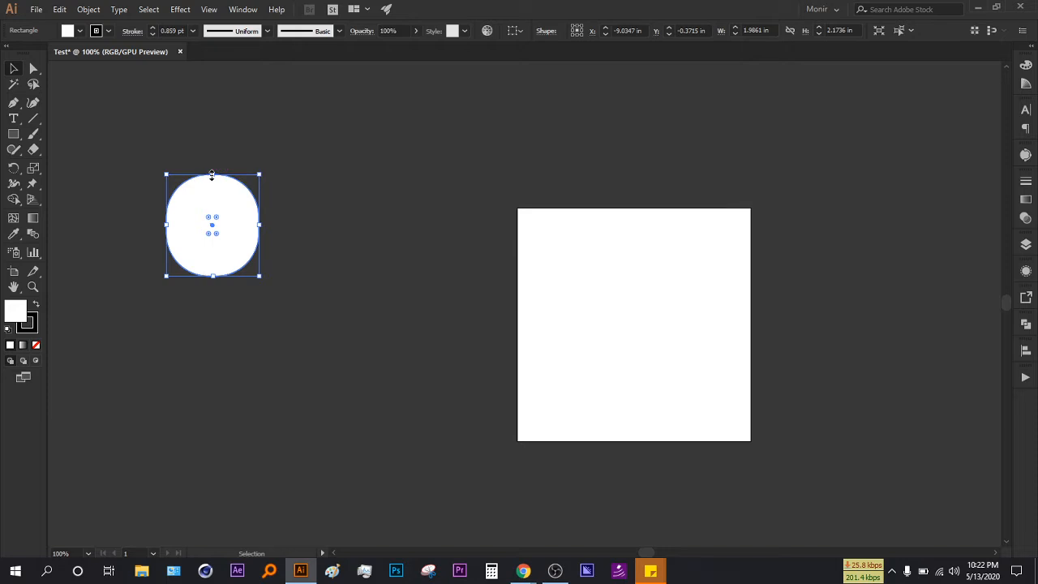
{"action": "left_click_drag", "start_coordinate": [219, 221], "coordinate": [203, 238]}
{"action": "left_click", "coordinate": [380, 217]}
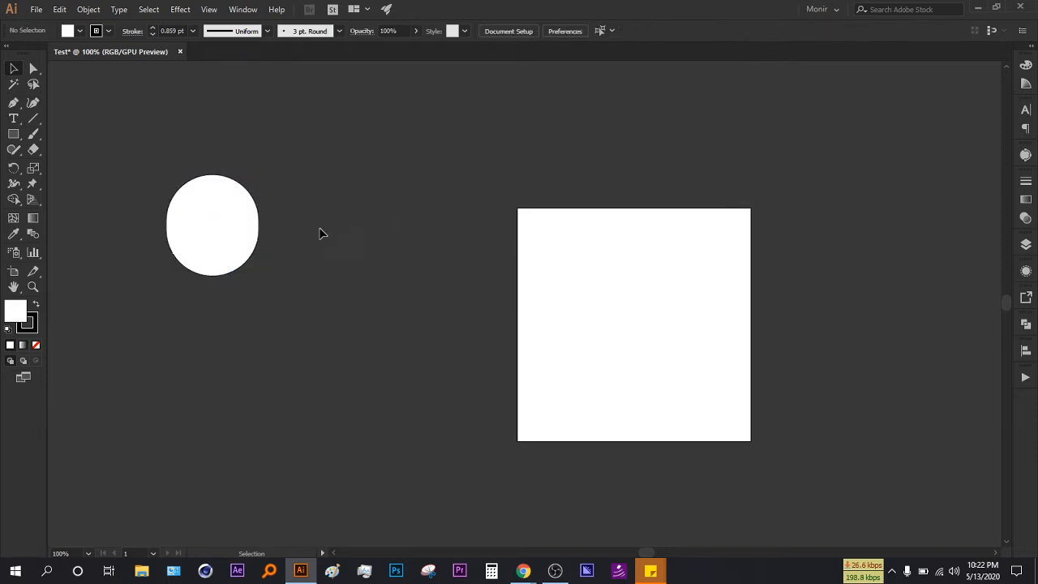
- Reduce the rectangle's corner rounding to a radius of about 0.03 in
{"action": "left_click", "coordinate": [220, 240]}
{"action": "left_click_drag", "start_coordinate": [214, 225], "coordinate": [261, 168]}
{"action": "left_click", "coordinate": [288, 136]}
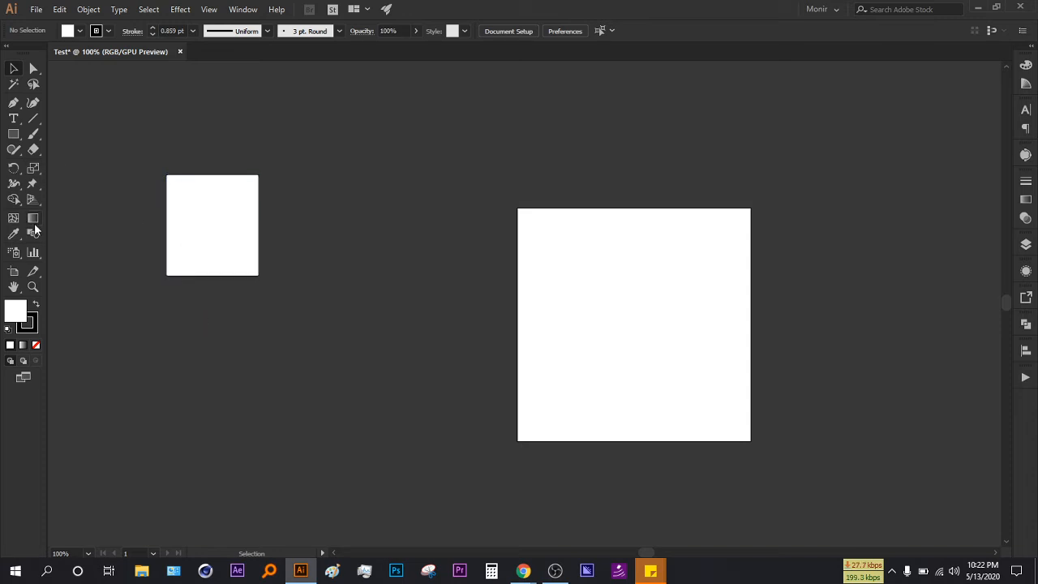
- Rotate the rectangle freehand with the Rotate tool, and again by its bounding box with the Selection tool until it tilts slightly clockwise
{"action": "left_click", "coordinate": [180, 251]}
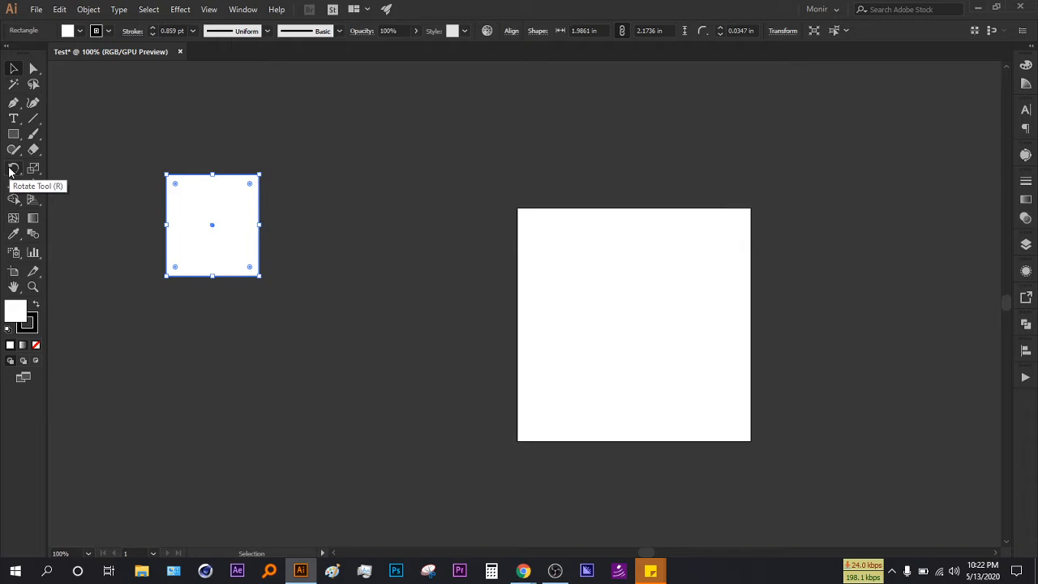
{"action": "left_click", "coordinate": [12, 169]}
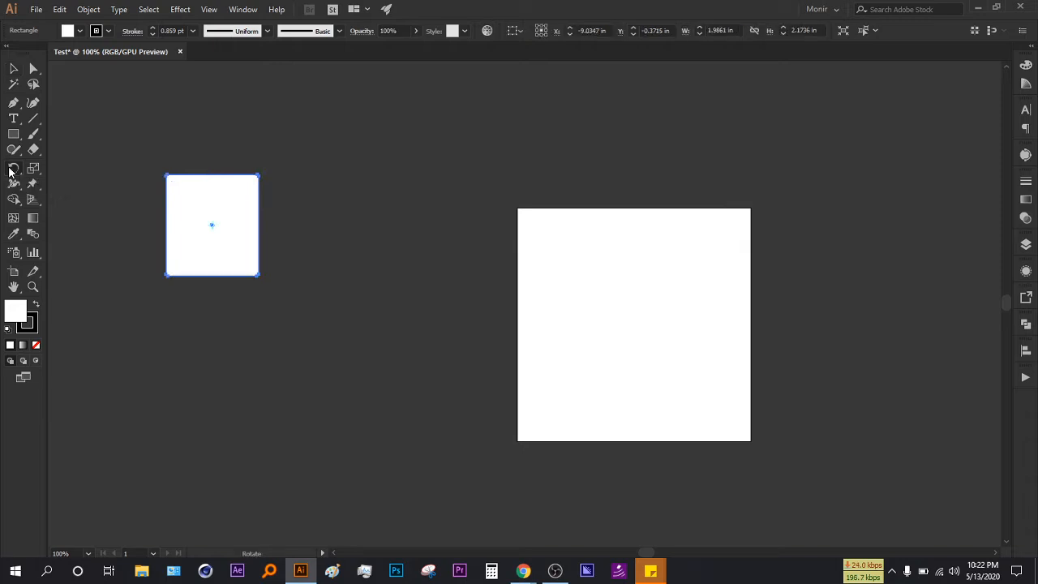
{"action": "left_click_drag", "start_coordinate": [248, 208], "coordinate": [203, 213]}
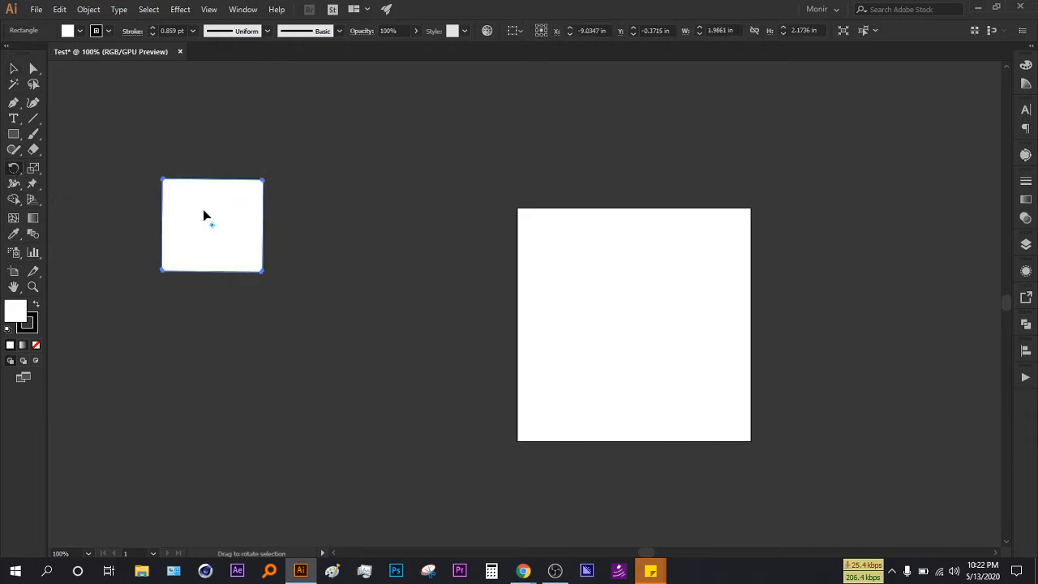
{"action": "left_click", "coordinate": [14, 69]}
{"action": "left_click_drag", "start_coordinate": [265, 278], "coordinate": [176, 182]}
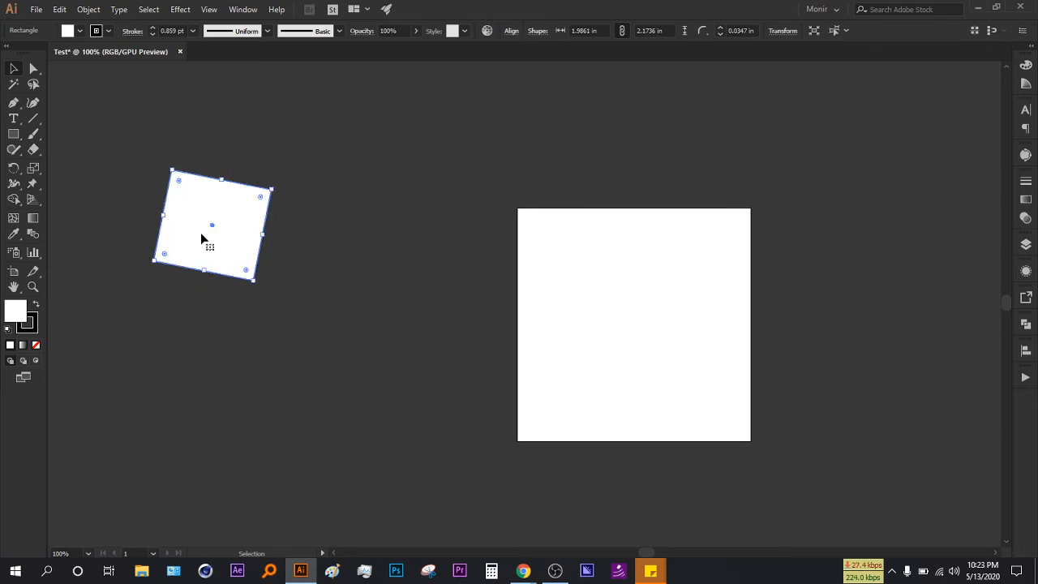
{"action": "left_click", "coordinate": [101, 124]}
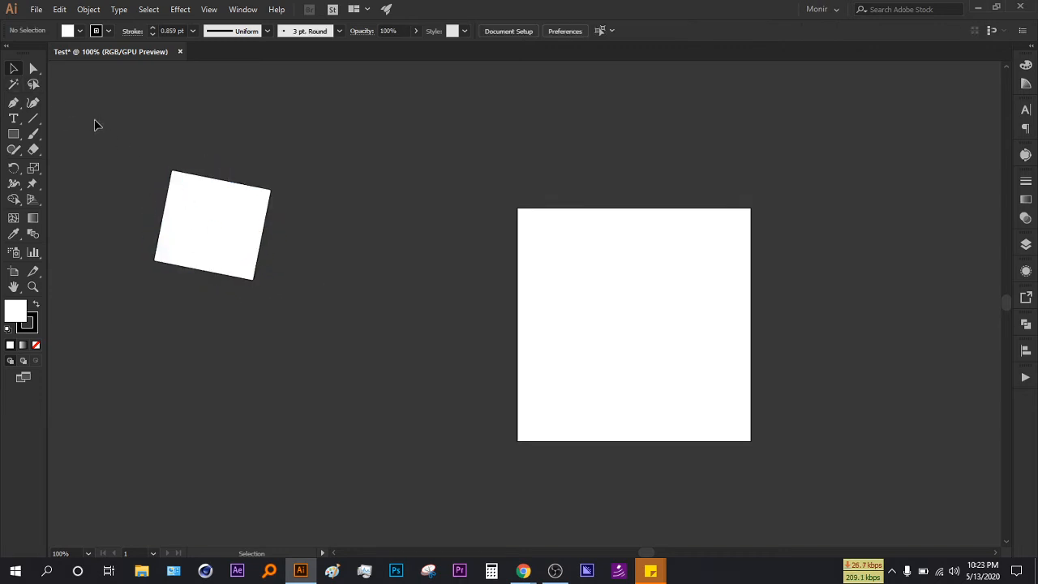
{"action": "left_click", "coordinate": [13, 134]}
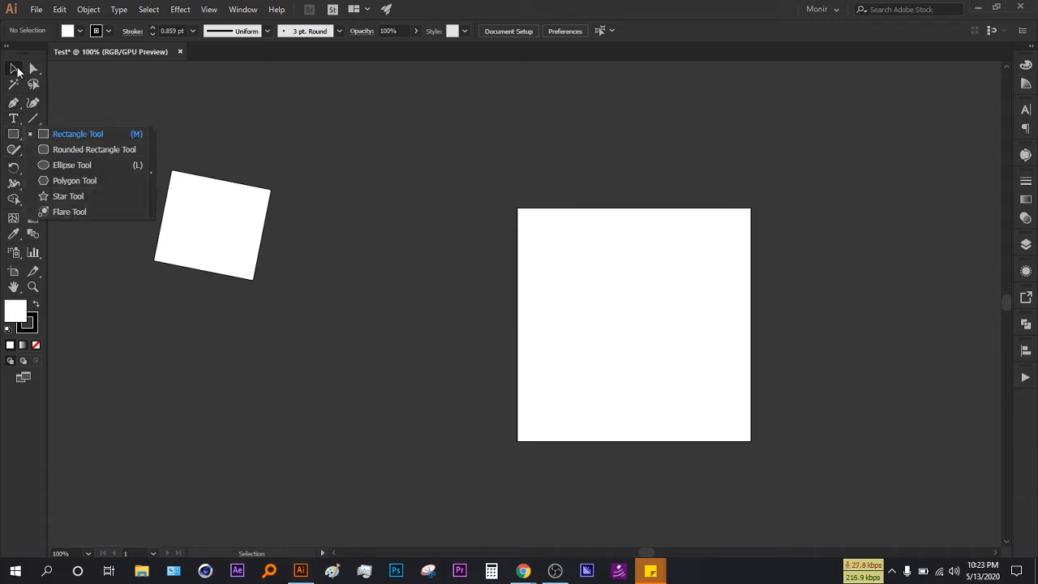
{"action": "left_click", "coordinate": [117, 114]}
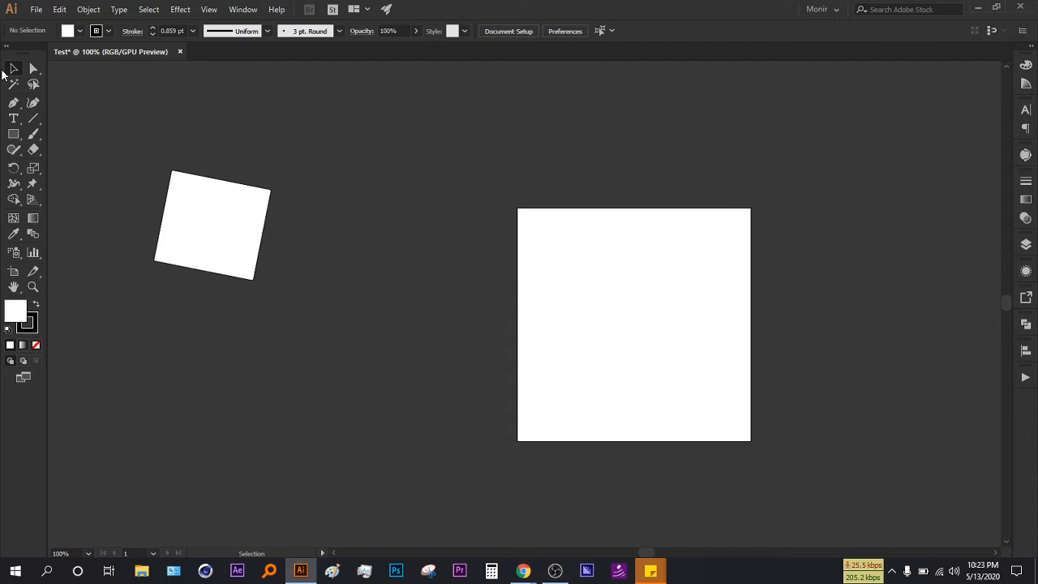
{"action": "left_click", "coordinate": [12, 70]}
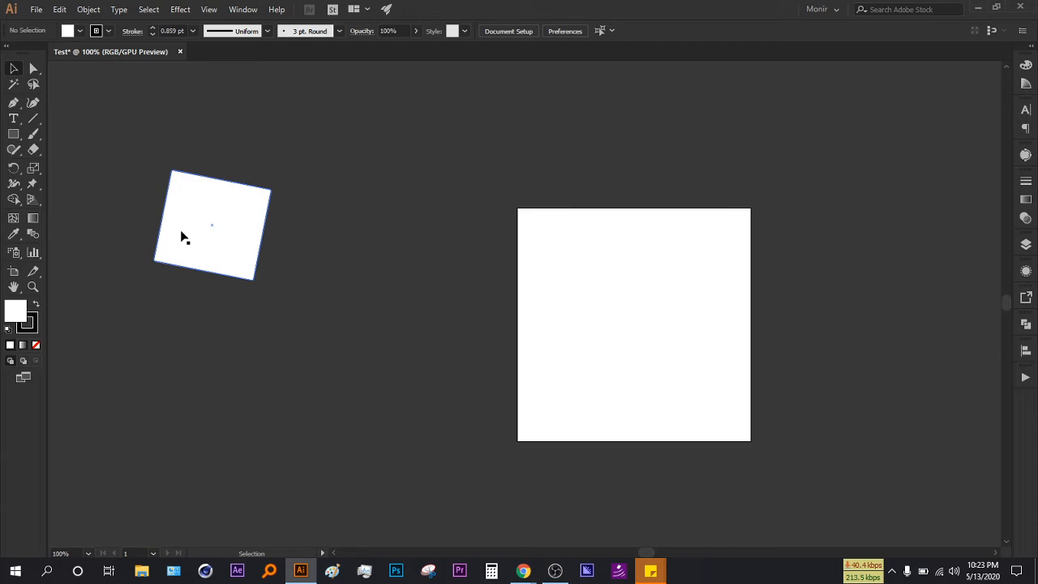
{"action": "left_click", "coordinate": [278, 232]}
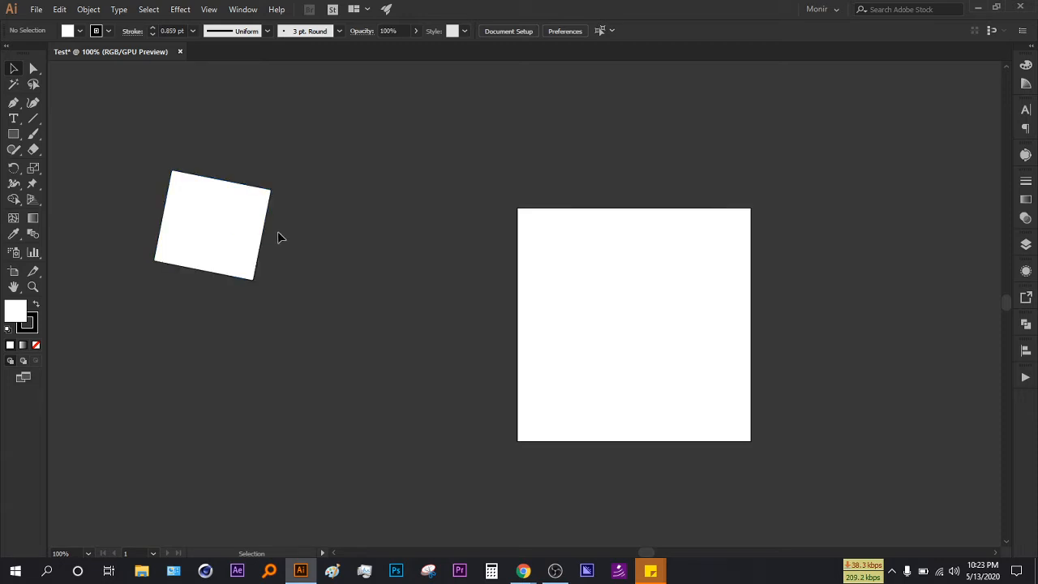
- Draw a plain rectangle beside the tilted one and a rounded rectangle about 1.82 by 1.54 in below it
{"action": "key", "text": "m"}
{"action": "left_click_drag", "start_coordinate": [313, 190], "coordinate": [411, 273]}
{"action": "left_click_drag", "start_coordinate": [13, 135], "coordinate": [37, 153]}
{"action": "left_click_drag", "start_coordinate": [300, 317], "coordinate": [386, 390]}
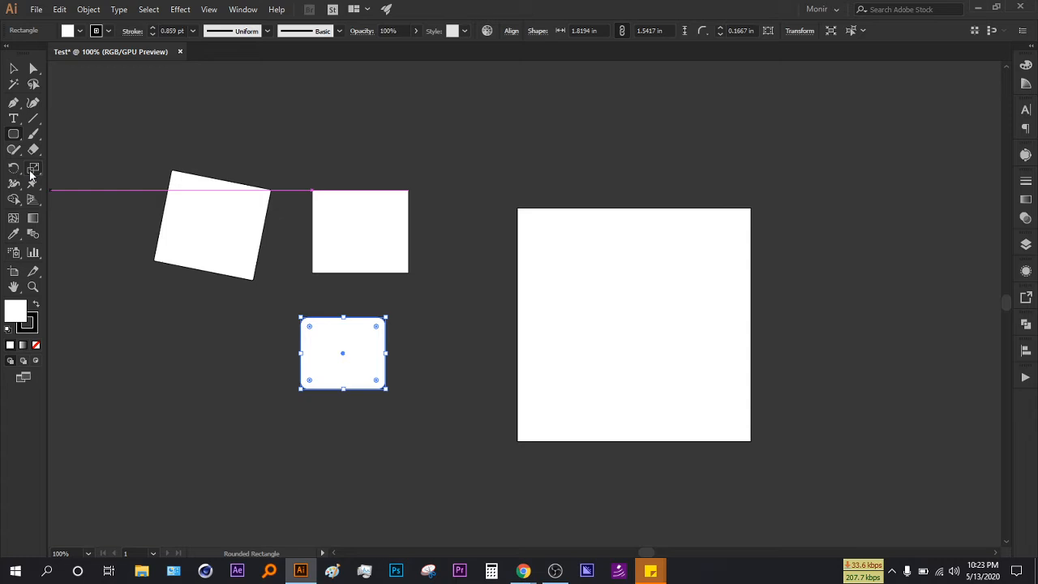
- Draw an ellipse about 2.10 by 1.88 in overlapping the rounded rectangle's lower corner, and rotate it freehand with the Rotate tool
{"action": "left_click_drag", "start_coordinate": [13, 135], "coordinate": [61, 170]}
{"action": "left_click_drag", "start_coordinate": [374, 354], "coordinate": [472, 441]}
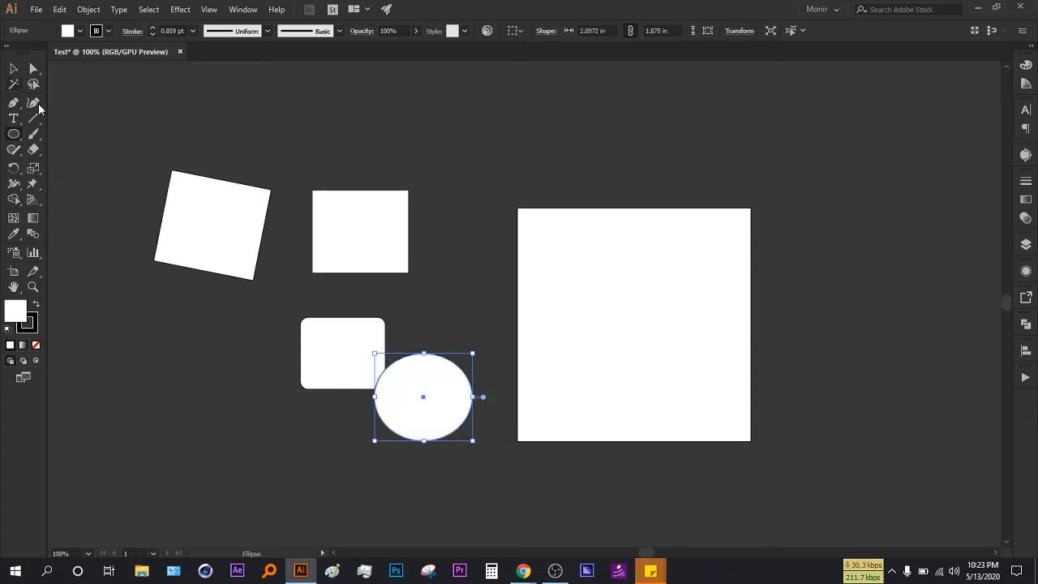
{"action": "key", "text": "r"}
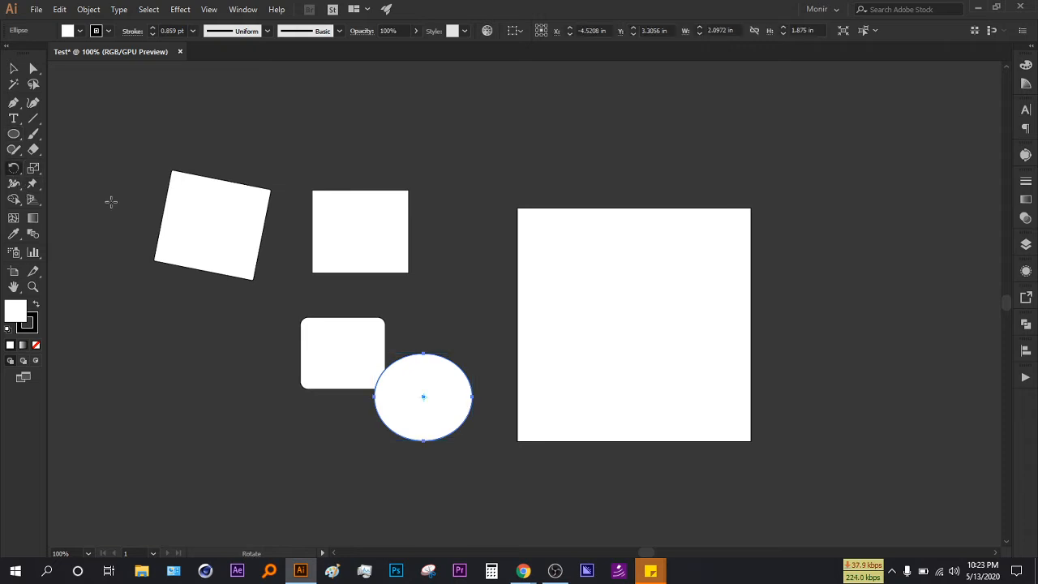
{"action": "left_click_drag", "start_coordinate": [451, 417], "coordinate": [419, 446]}
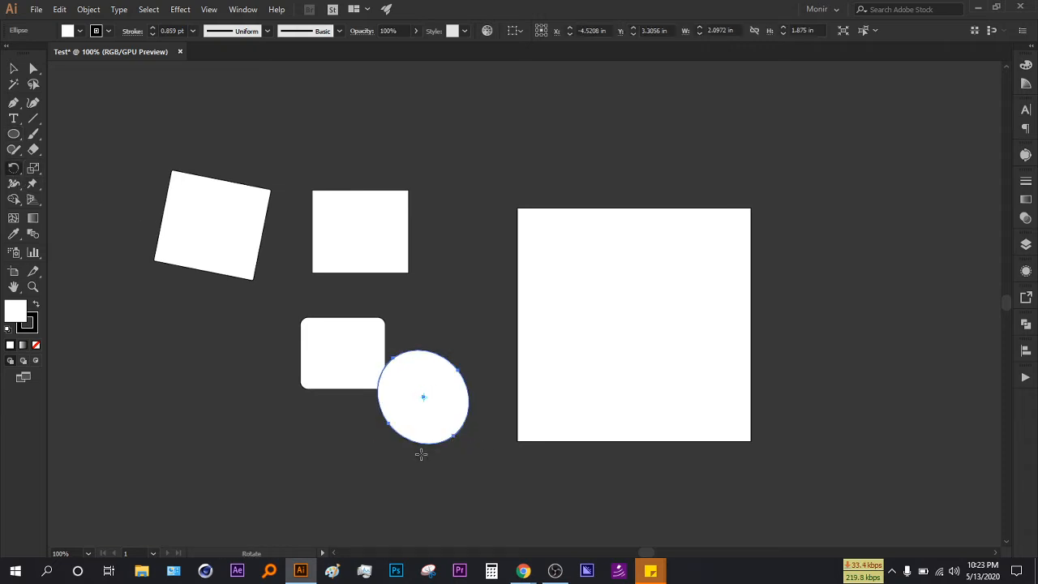
- Round the corners of the plain rectangle with the Selection tool and rotate it freehand by its bounding box
{"action": "left_click", "coordinate": [11, 68]}
{"action": "left_click", "coordinate": [342, 280]}
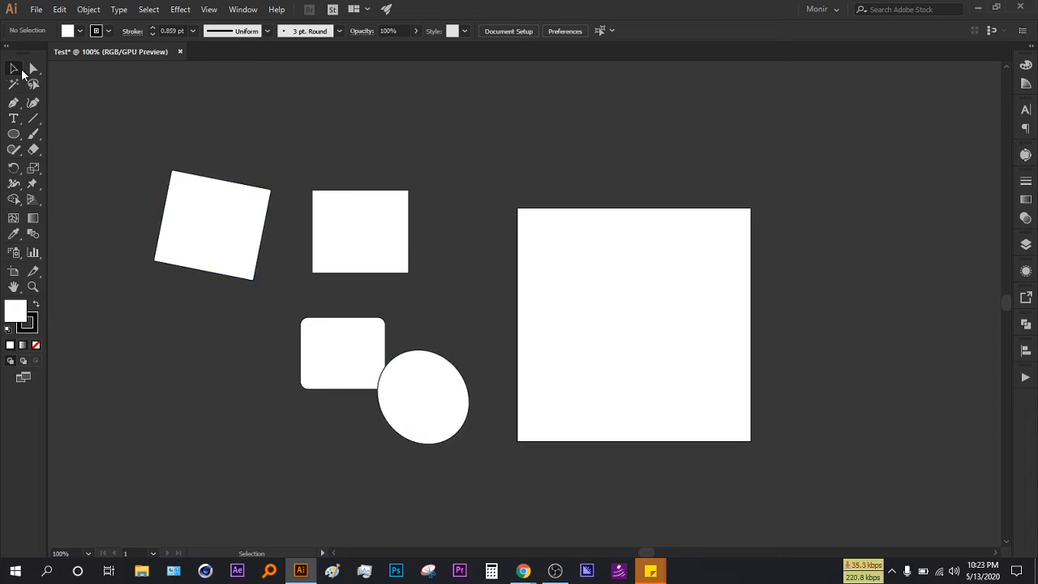
{"action": "left_click", "coordinate": [378, 240]}
{"action": "left_click_drag", "start_coordinate": [405, 204], "coordinate": [389, 209]}
{"action": "left_click_drag", "start_coordinate": [424, 280], "coordinate": [413, 216]}
{"action": "left_click", "coordinate": [419, 153]}
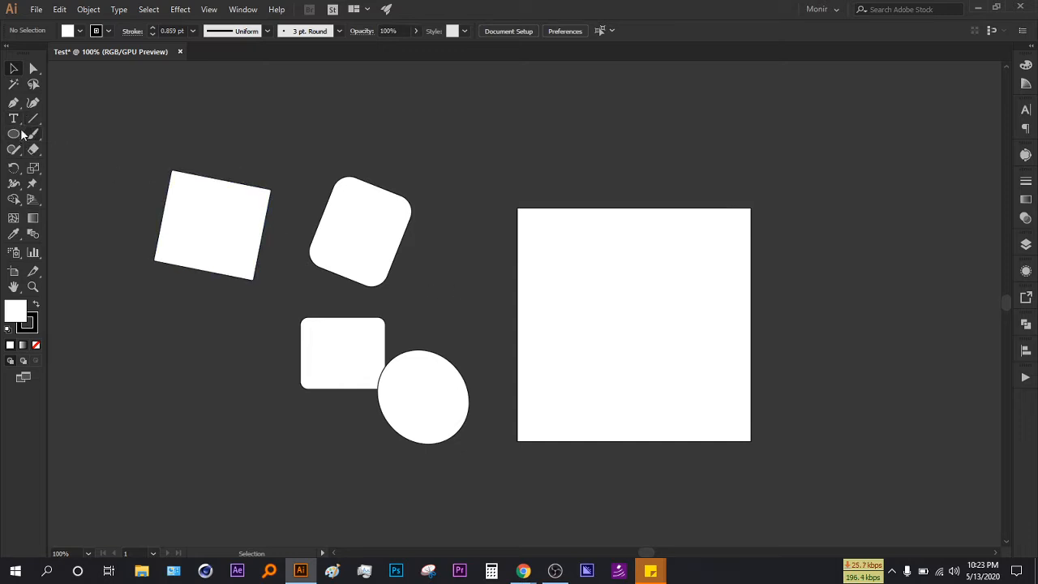
- Transform all four shapes together by their shared bounding box, and delete them
{"action": "left_click_drag", "start_coordinate": [424, 394], "coordinate": [503, 470]}
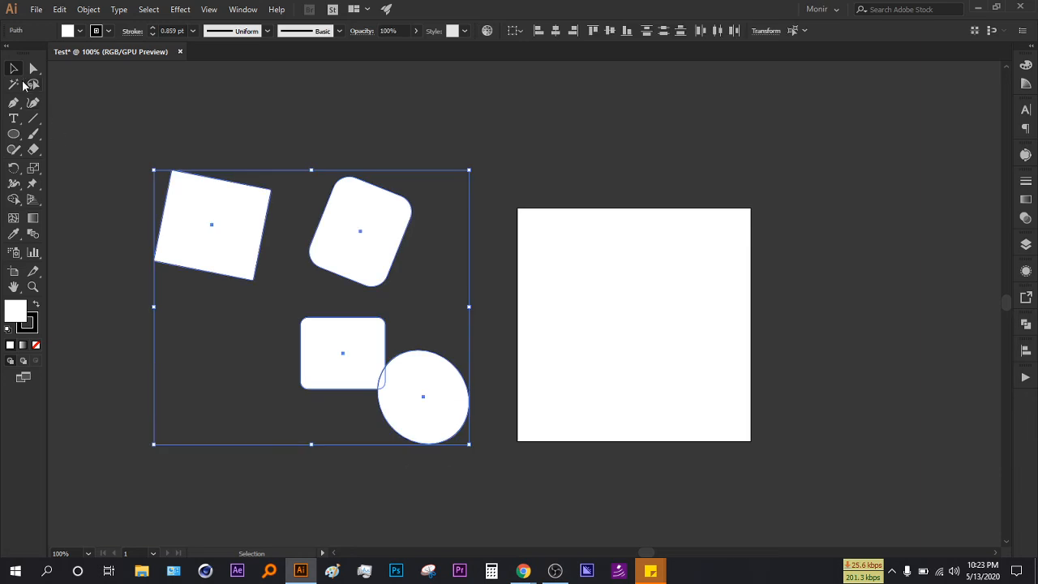
{"action": "left_click_drag", "start_coordinate": [146, 166], "coordinate": [506, 342]}
{"action": "left_click_drag", "start_coordinate": [310, 234], "coordinate": [300, 138]}
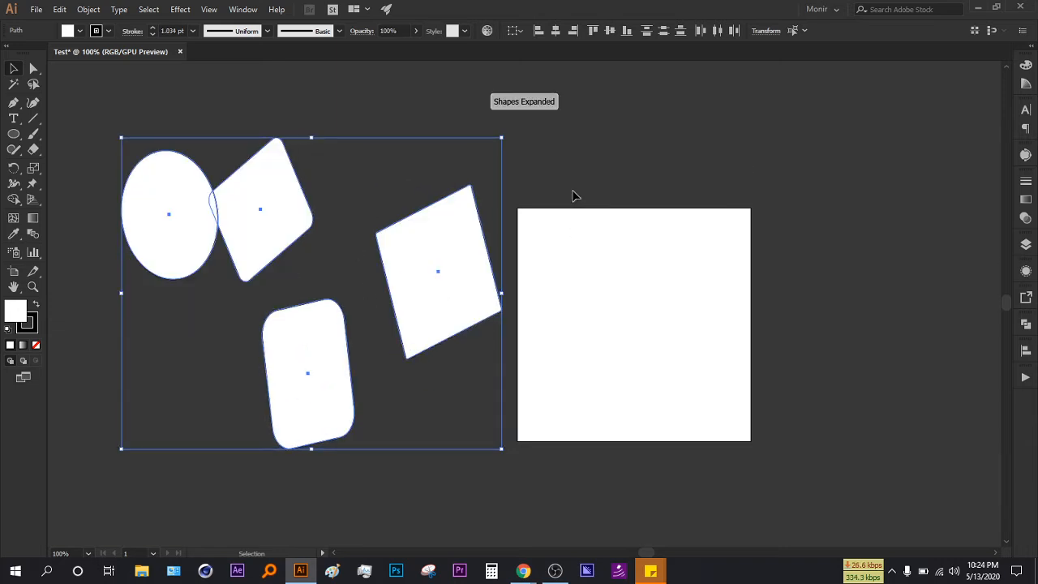
{"action": "key", "text": "Delete"}
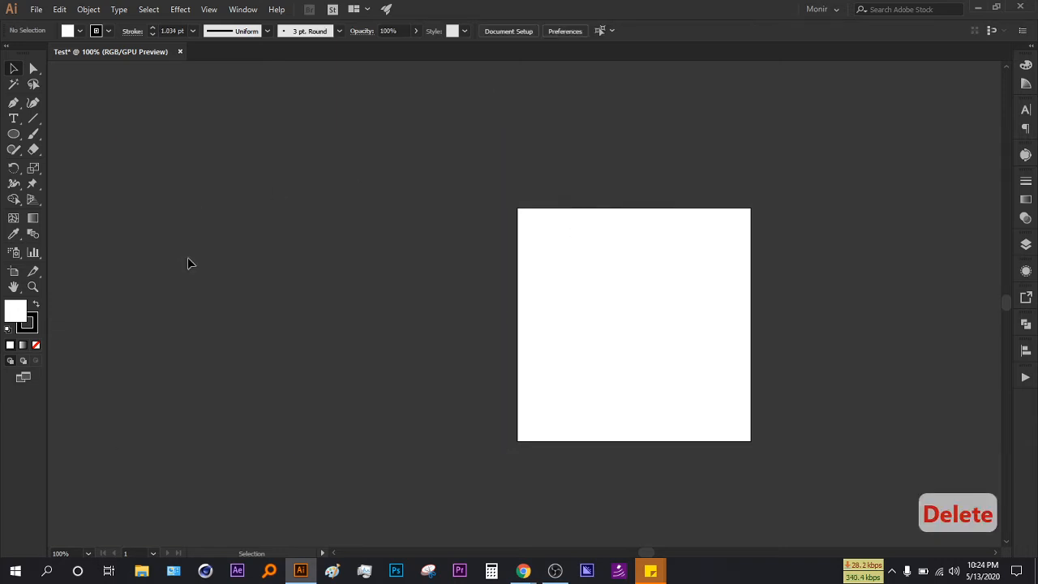
- Switch to Chrome and run a Google image search for "cartoon" in a new tab
{"action": "left_click", "coordinate": [523, 571]}
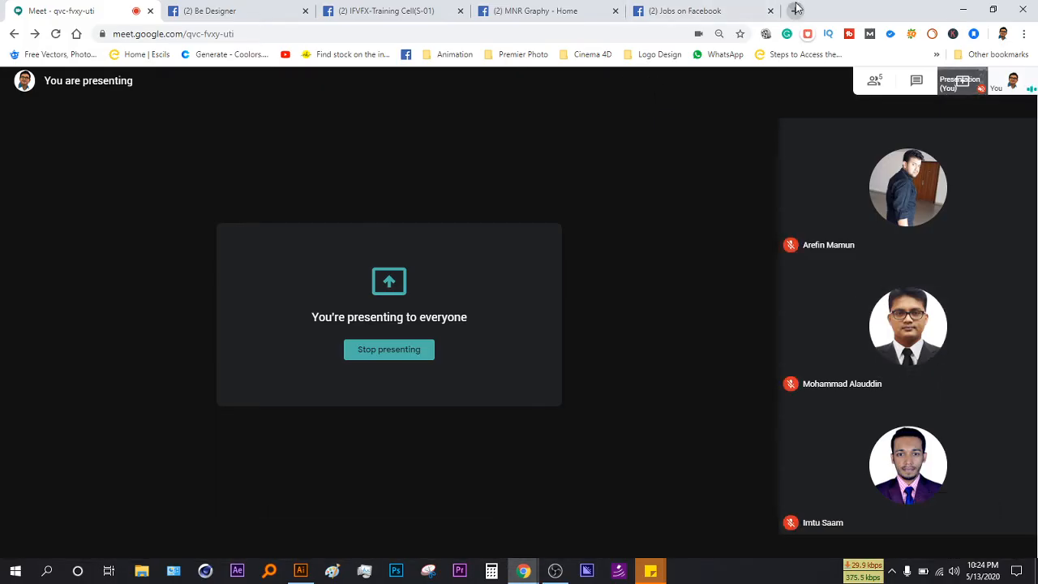
{"action": "left_click", "coordinate": [794, 10]}
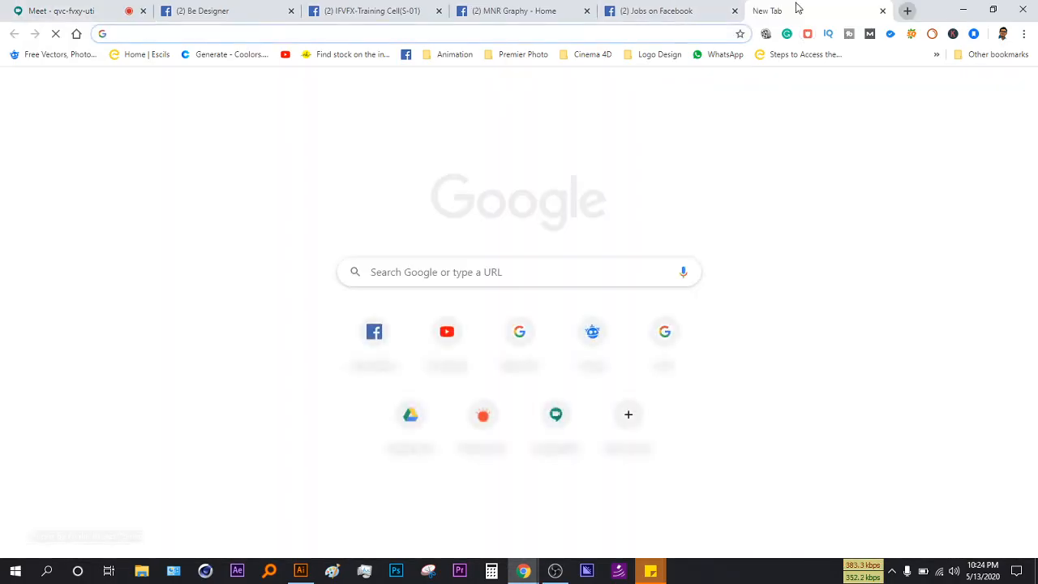
{"action": "type", "text": "cartoon"}
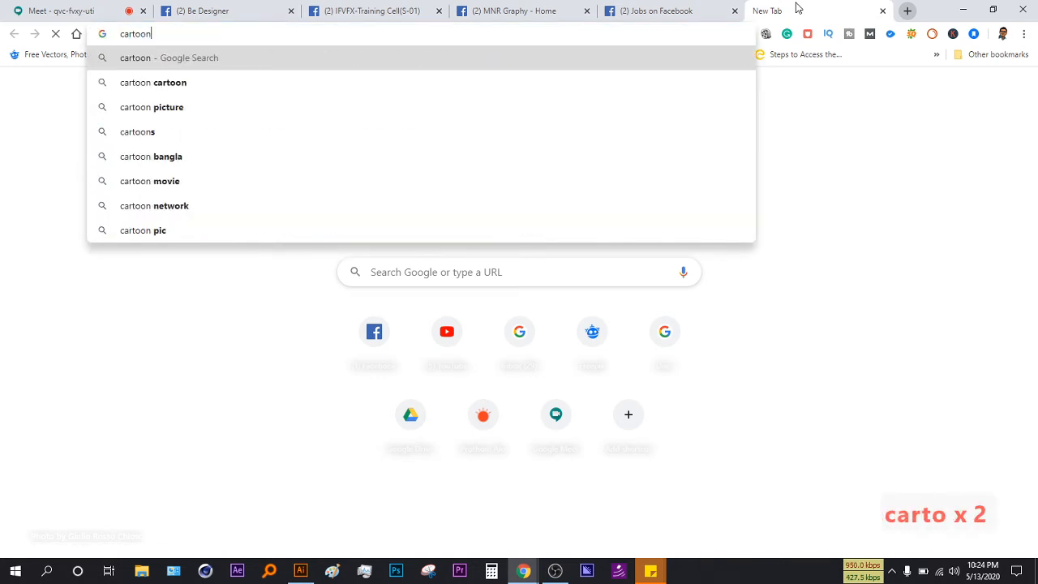
{"action": "key", "text": "Return"}
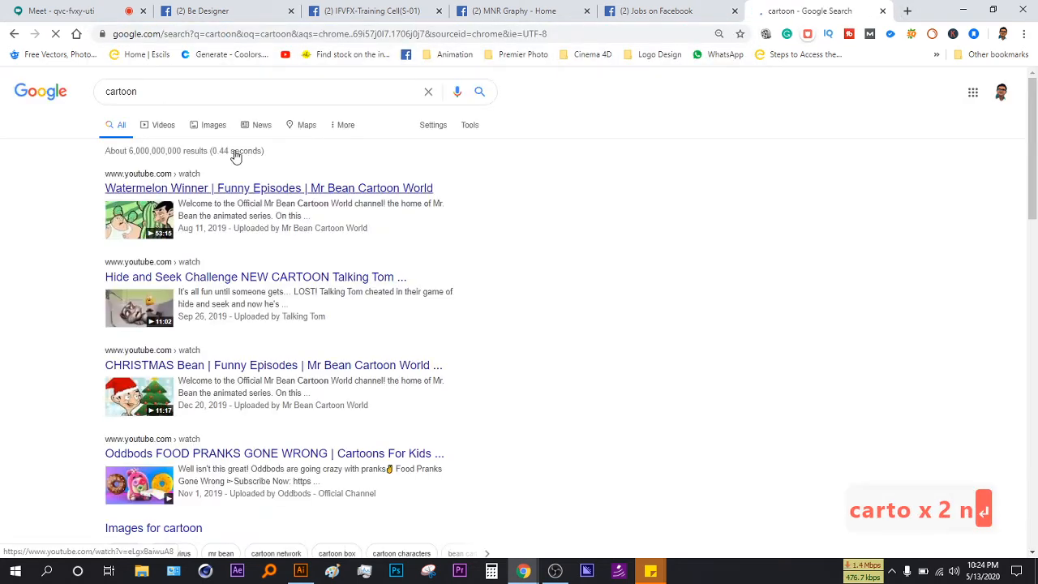
{"action": "left_click", "coordinate": [197, 127]}
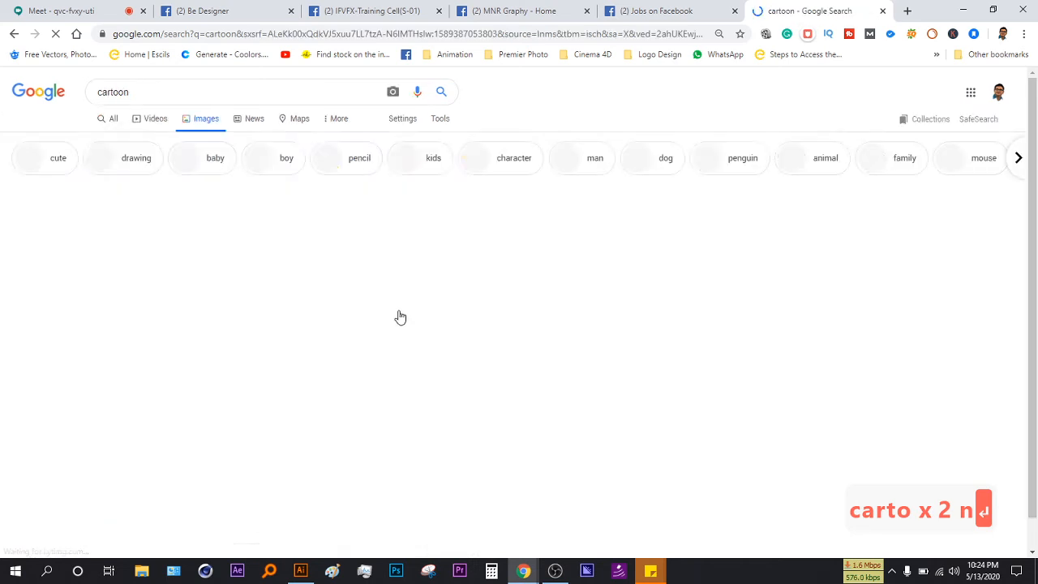
- Search Google Images for "logo" and copy the enlarged image of the yellow and purple bird logo
{"action": "left_click_drag", "start_coordinate": [235, 91], "coordinate": [3, 92]}
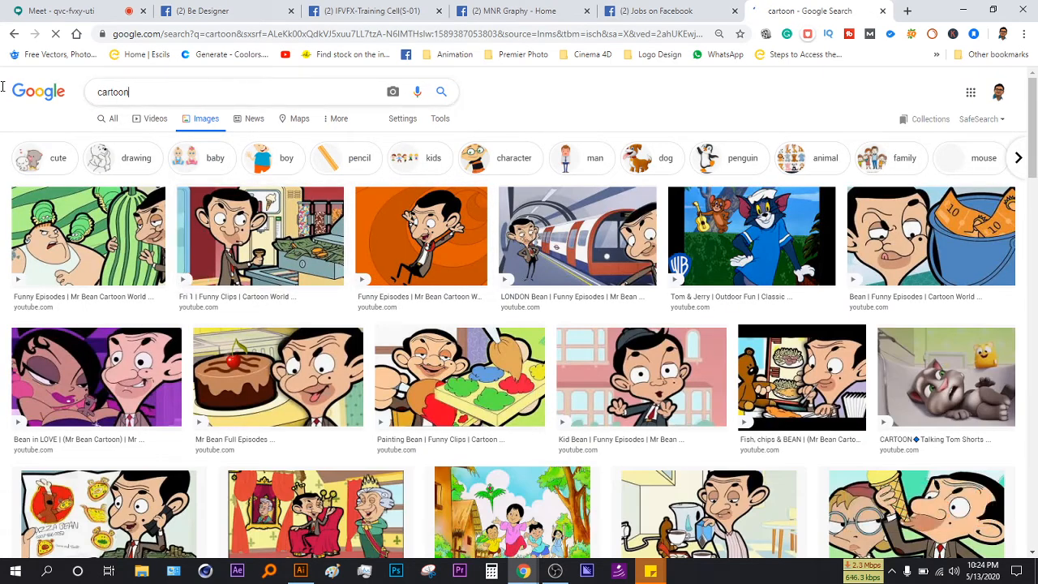
{"action": "type", "text": "logo"}
{"action": "key", "text": "Return"}
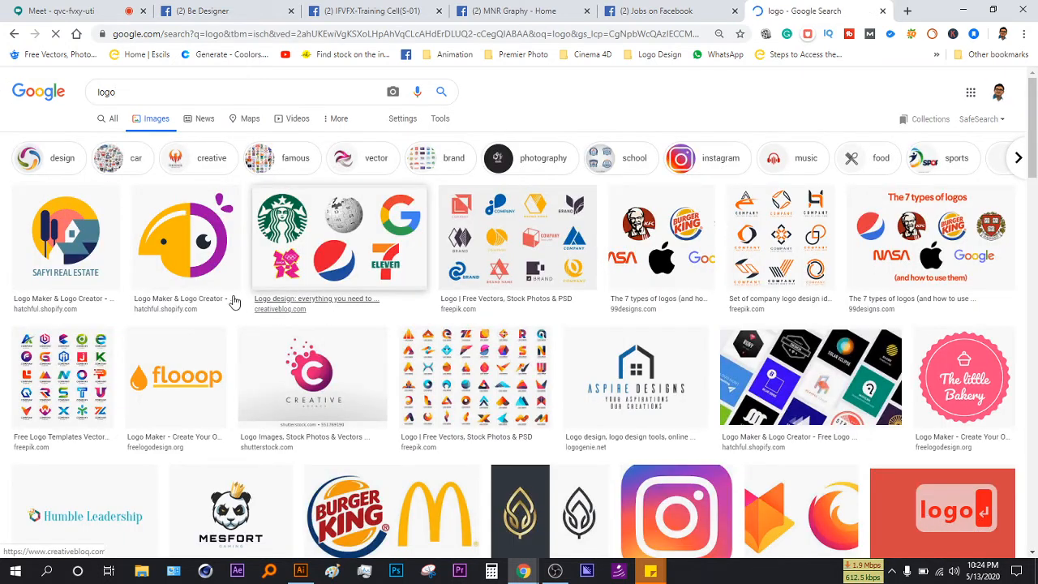
{"action": "left_click", "coordinate": [178, 266]}
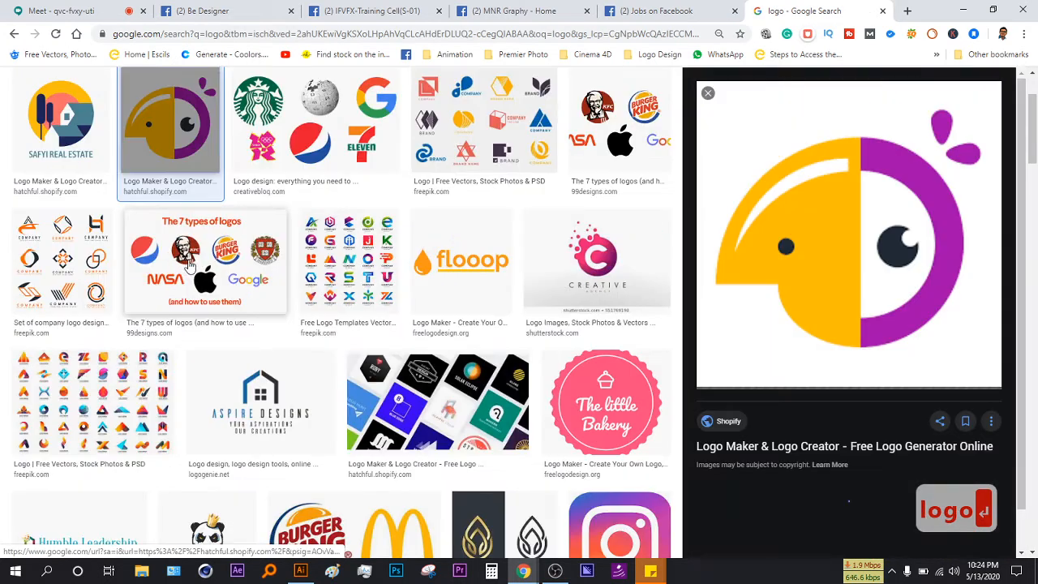
{"action": "right_click", "coordinate": [794, 268]}
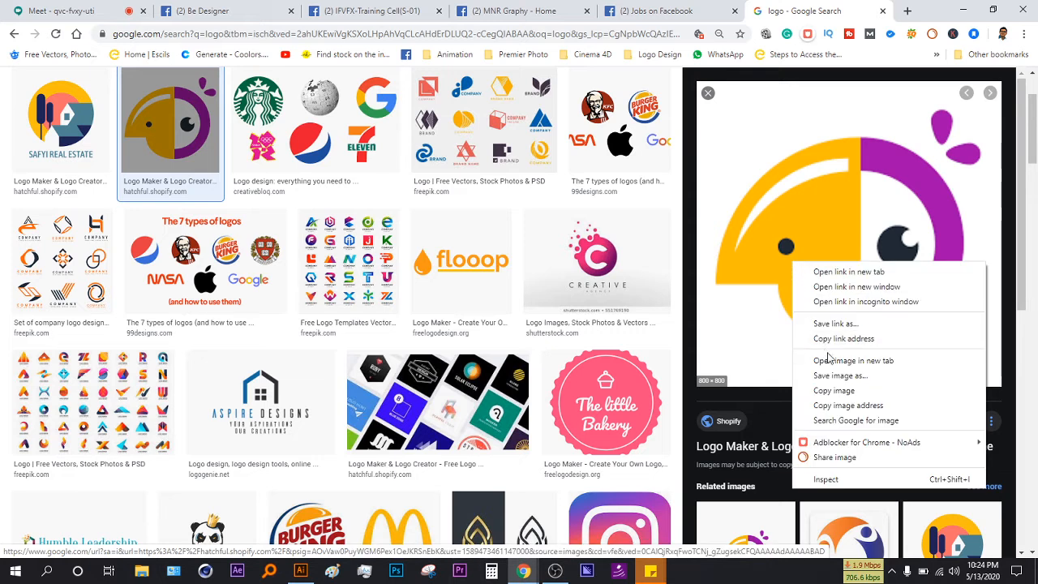
{"action": "left_click", "coordinate": [839, 390]}
- Switch to Illustrator, paste the bird logo and place it outside the artboard, to its left
{"action": "key", "text": "alt+Tab"}
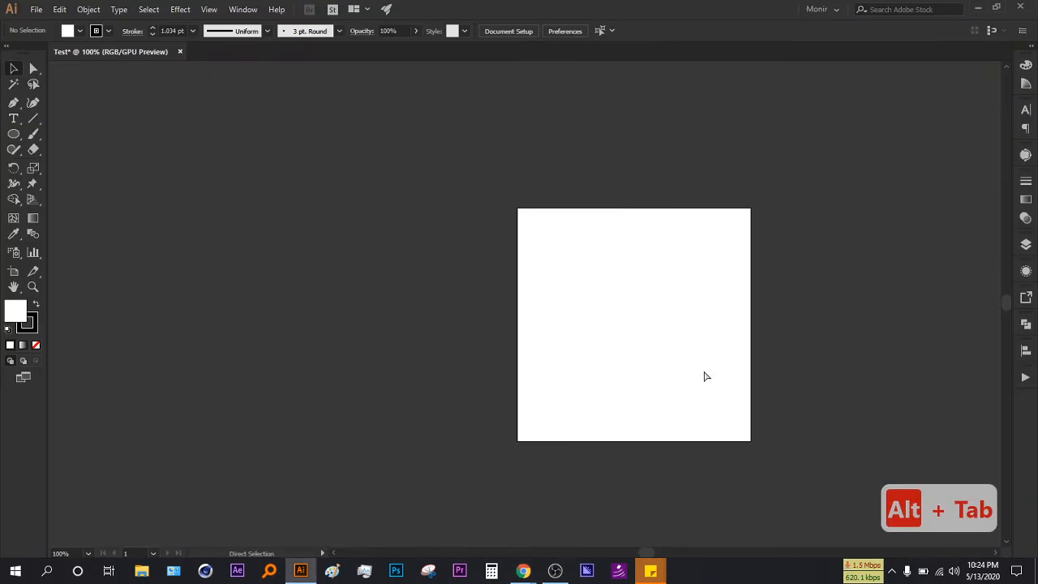
{"action": "key", "text": "ctrl+v"}
{"action": "left_click_drag", "start_coordinate": [495, 326], "coordinate": [336, 315]}
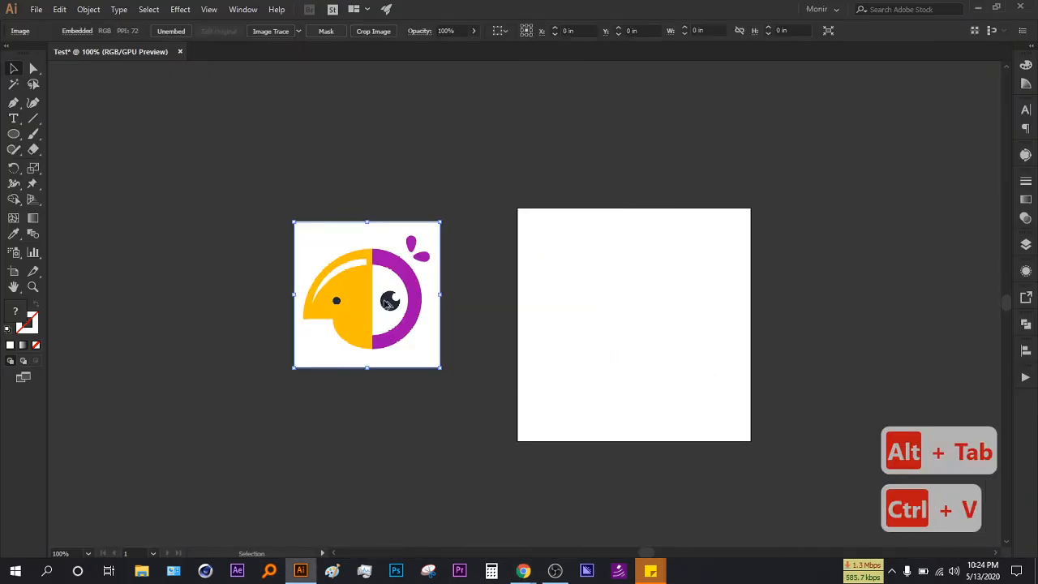
{"action": "scroll", "coordinate": [387, 302], "scroll_direction": "up", "scroll_amount": 3}
{"action": "scroll", "coordinate": [387, 302], "scroll_direction": "down", "scroll_amount": 1}
{"action": "left_click", "coordinate": [500, 312]}
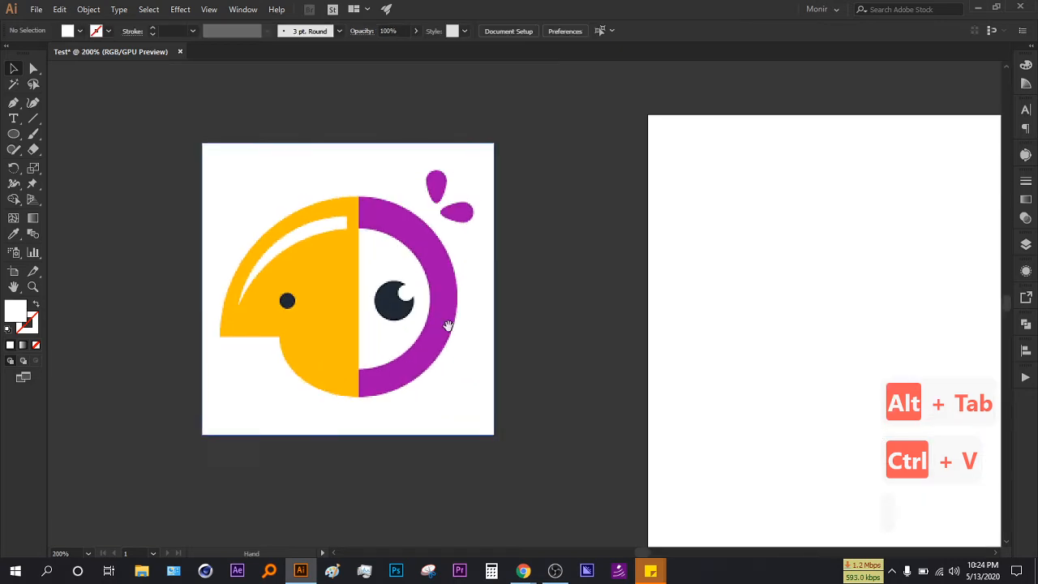
{"action": "scroll", "coordinate": [466, 337], "scroll_direction": "left", "scroll_amount": 1}
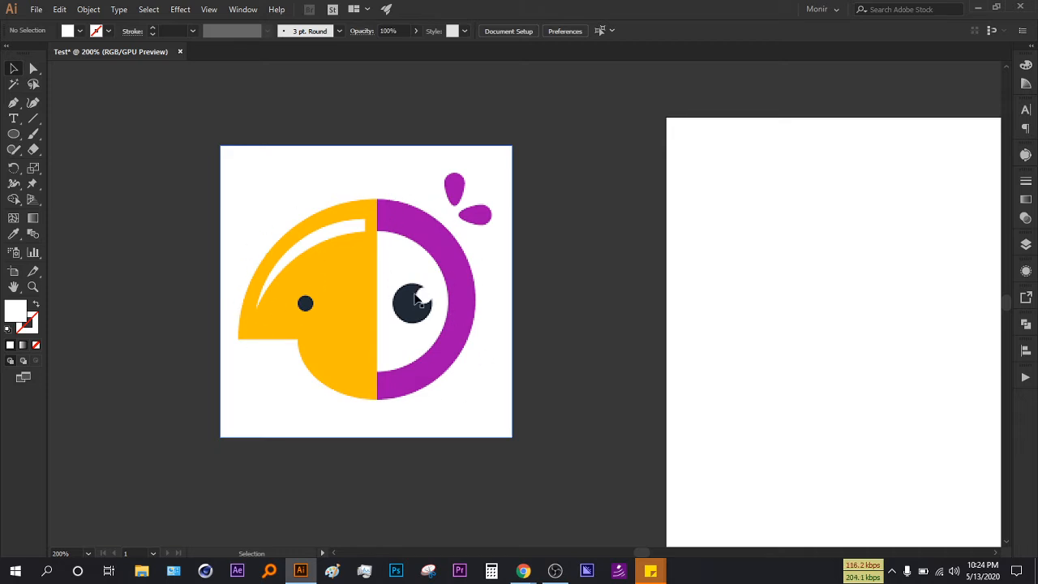
- Switch to Chrome and copy the related circular logo image with orange, blue and pink figures
{"action": "key", "text": "alt+Tab"}
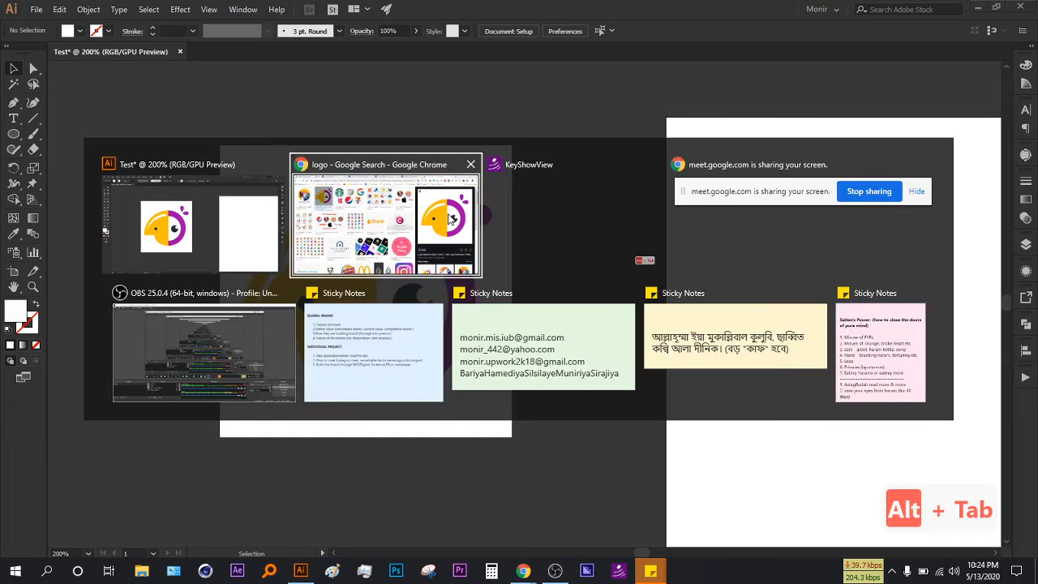
{"action": "scroll", "coordinate": [745, 371], "scroll_direction": "down", "scroll_amount": 3}
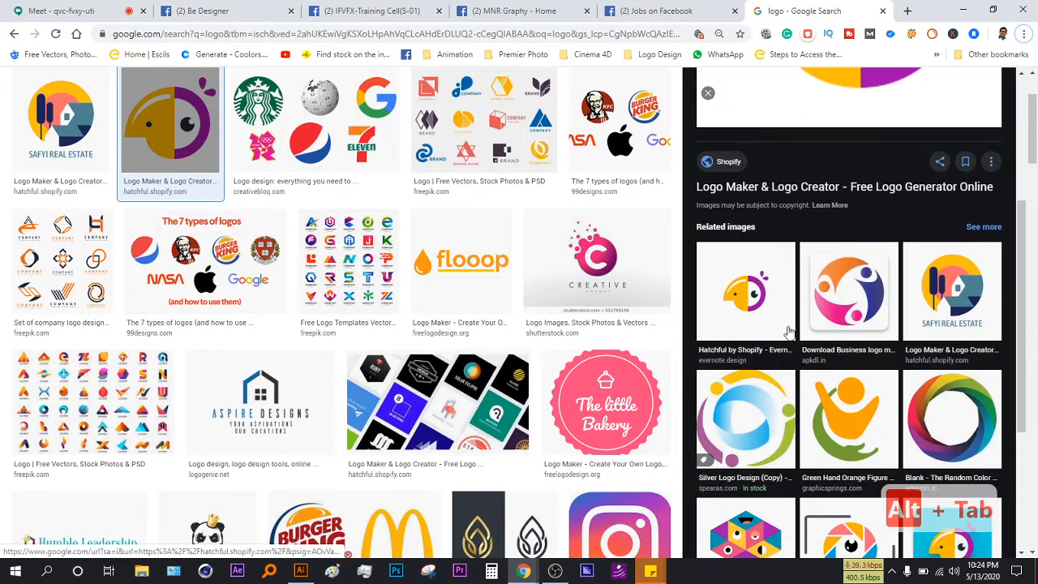
{"action": "left_click", "coordinate": [858, 300]}
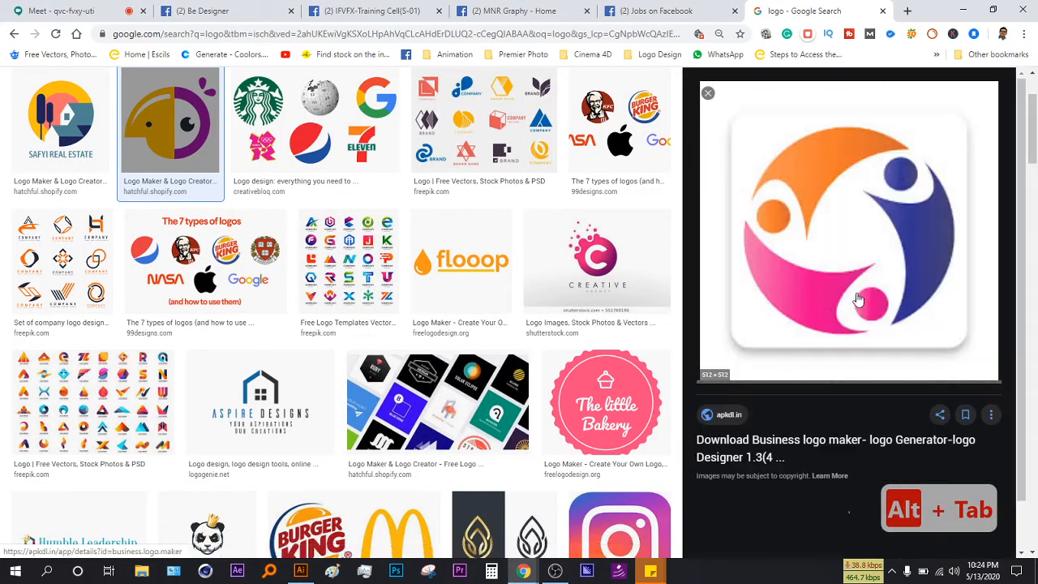
{"action": "right_click", "coordinate": [801, 244]}
{"action": "left_click", "coordinate": [841, 374]}
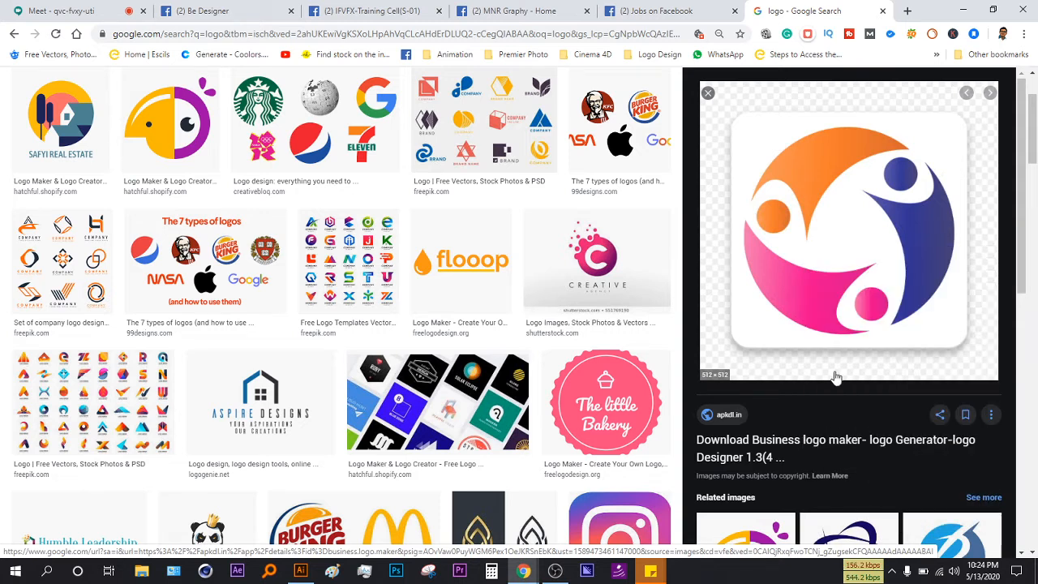
- Switch to Illustrator, paste the three-figure circular logo and move it to the left of the bird logo
{"action": "key", "text": "alt+Tab"}
{"action": "key", "text": "ctrl+v"}
{"action": "scroll", "coordinate": [660, 332], "scroll_direction": "down", "scroll_amount": 3}
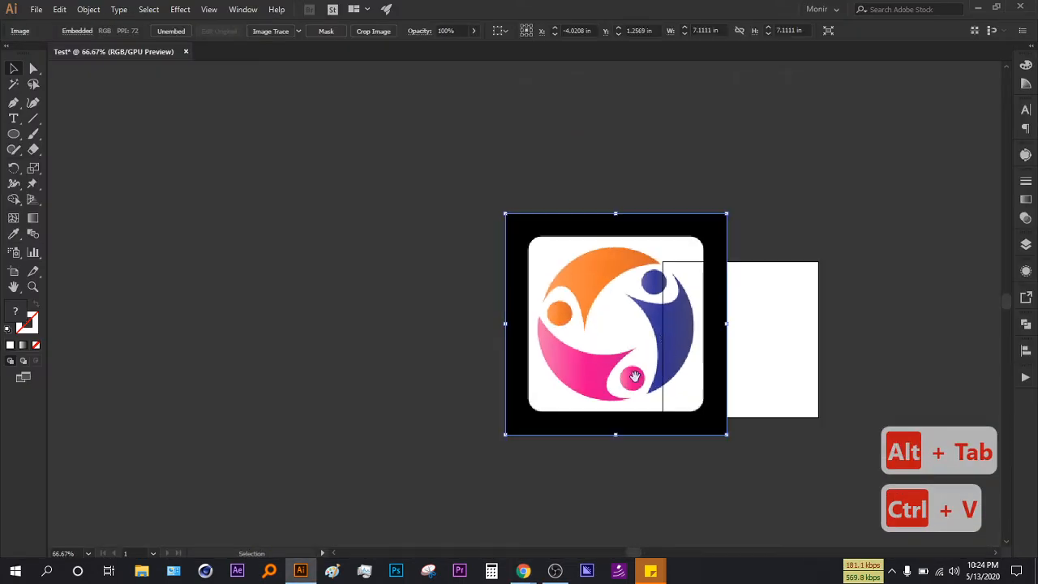
{"action": "left_click_drag", "start_coordinate": [661, 325], "coordinate": [322, 290]}
{"action": "scroll", "coordinate": [322, 289], "scroll_direction": "up", "scroll_amount": 2}
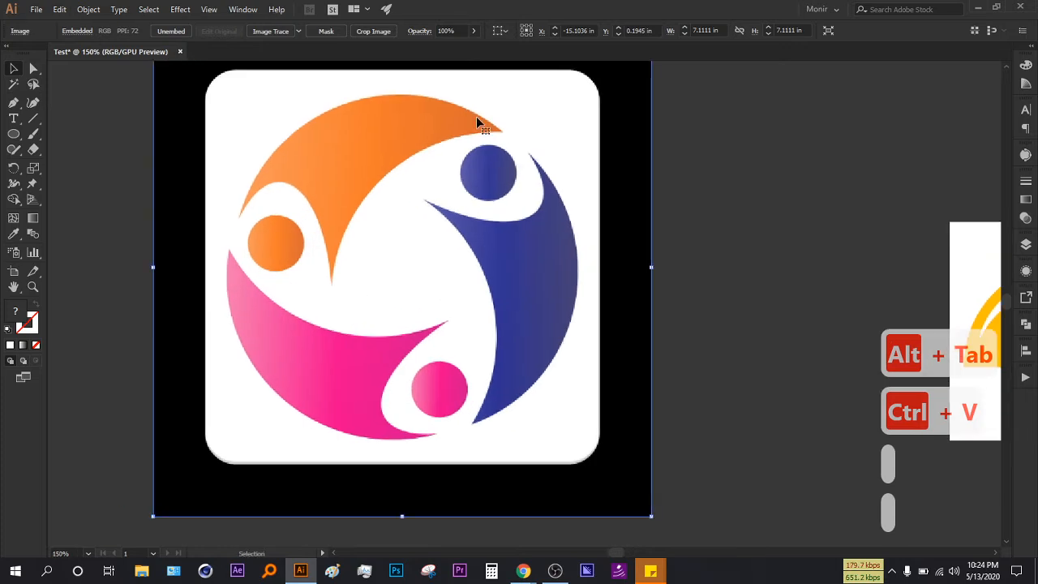
{"action": "left_click", "coordinate": [769, 278]}
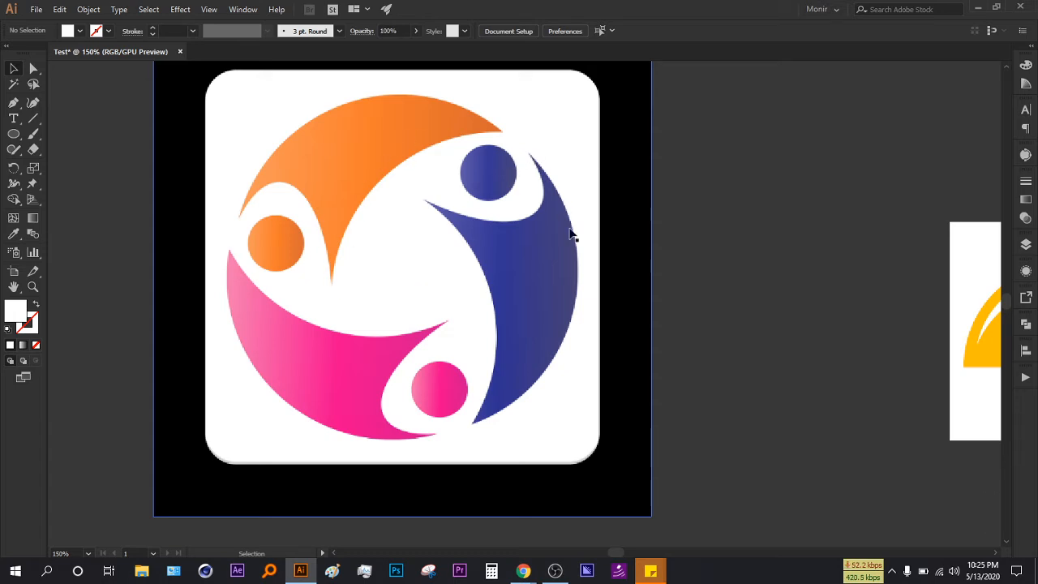
- Switch to Chrome and copy the Burger King and McDonald's logo image from the logo search results
{"action": "key", "text": "alt+Tab"}
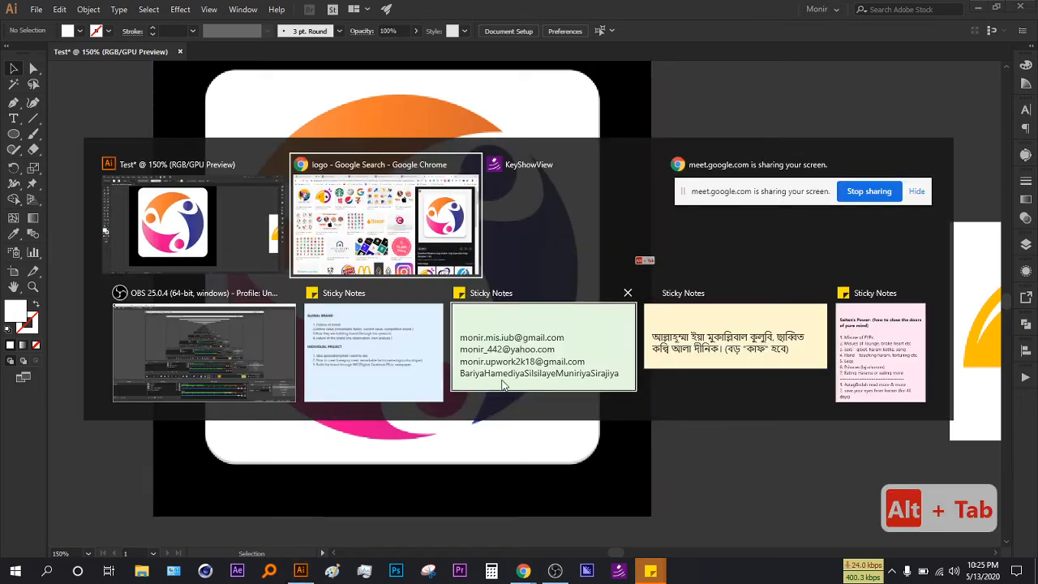
{"action": "scroll", "coordinate": [377, 296], "scroll_direction": "down", "scroll_amount": 3}
{"action": "scroll", "coordinate": [377, 296], "scroll_direction": "down", "scroll_amount": 2}
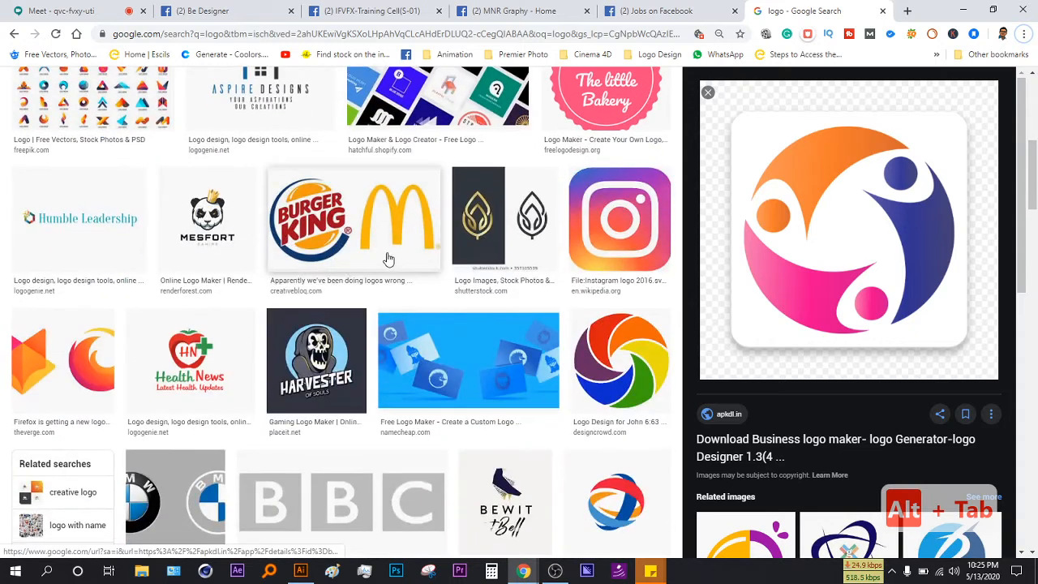
{"action": "left_click", "coordinate": [387, 262]}
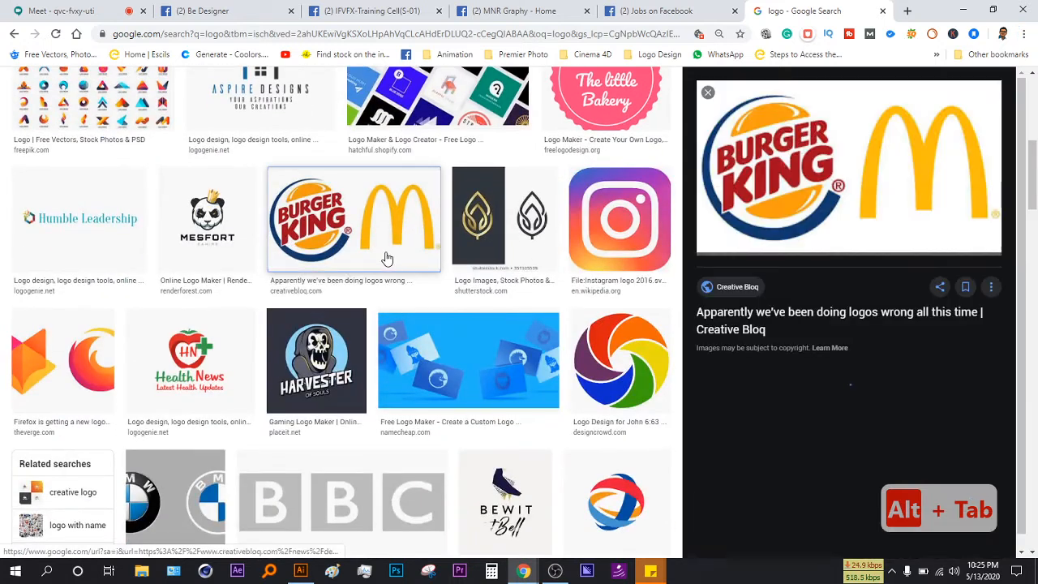
{"action": "right_click", "coordinate": [828, 192]}
- Switch to Illustrator, paste the Burger King and McDonald's image and place it to the left of the three-figure circular logo
{"action": "key", "text": "alt+Tab"}
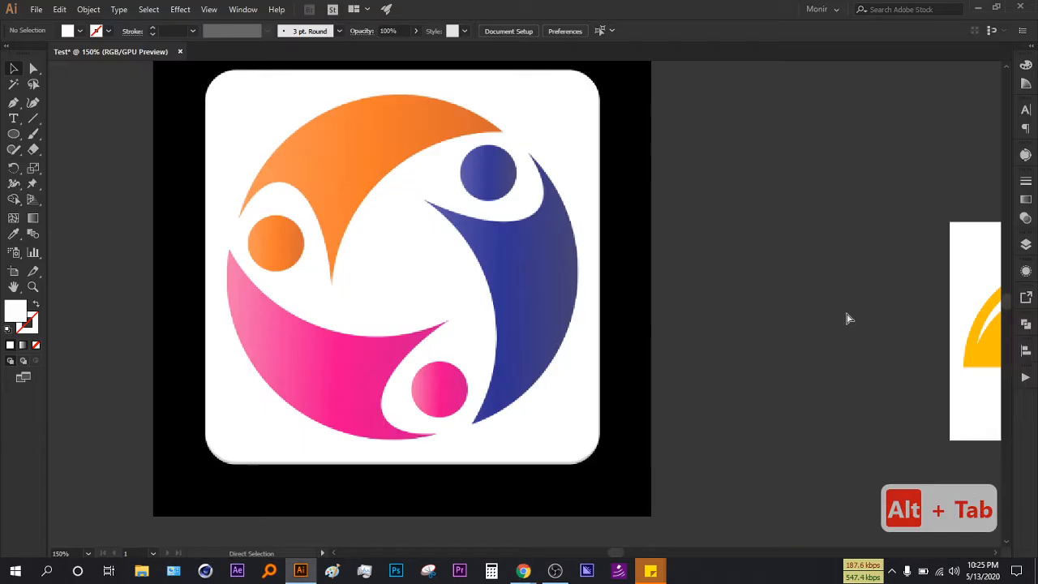
{"action": "key", "text": "ctrl+v"}
{"action": "scroll", "coordinate": [844, 311], "scroll_direction": "down", "scroll_amount": 3}
{"action": "left_click_drag", "start_coordinate": [844, 314], "coordinate": [443, 271]}
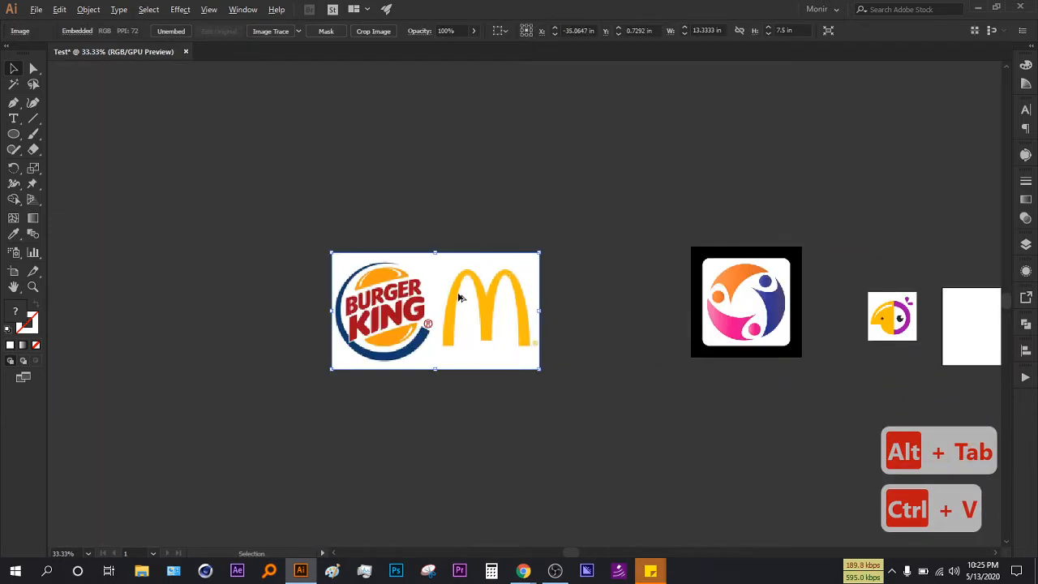
{"action": "scroll", "coordinate": [457, 290], "scroll_direction": "up", "scroll_amount": 3}
{"action": "scroll", "coordinate": [480, 300], "scroll_direction": "left", "scroll_amount": 2}
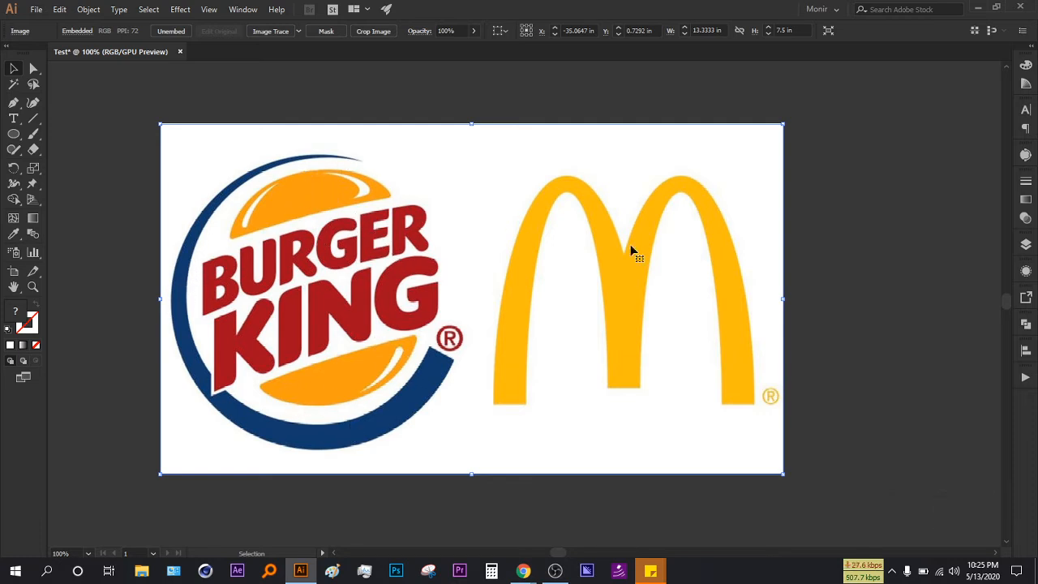
- Move the Burger King and McDonald's image closer to the circular logo and scale it down to about 12.79 by 7.2 in
{"action": "scroll", "coordinate": [695, 271], "scroll_direction": "down", "scroll_amount": 2}
{"action": "scroll", "coordinate": [614, 294], "scroll_direction": "right", "scroll_amount": 2}
{"action": "left_click_drag", "start_coordinate": [547, 284], "coordinate": [771, 262]}
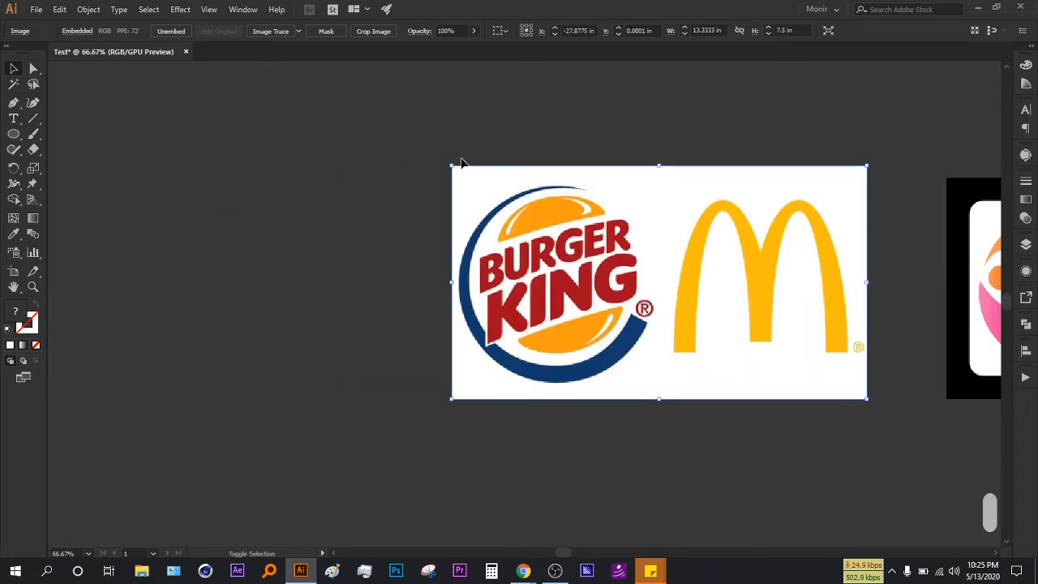
{"action": "left_click_drag", "start_coordinate": [450, 164], "coordinate": [468, 176]}
{"action": "scroll", "coordinate": [590, 288], "scroll_direction": "right", "scroll_amount": 2}
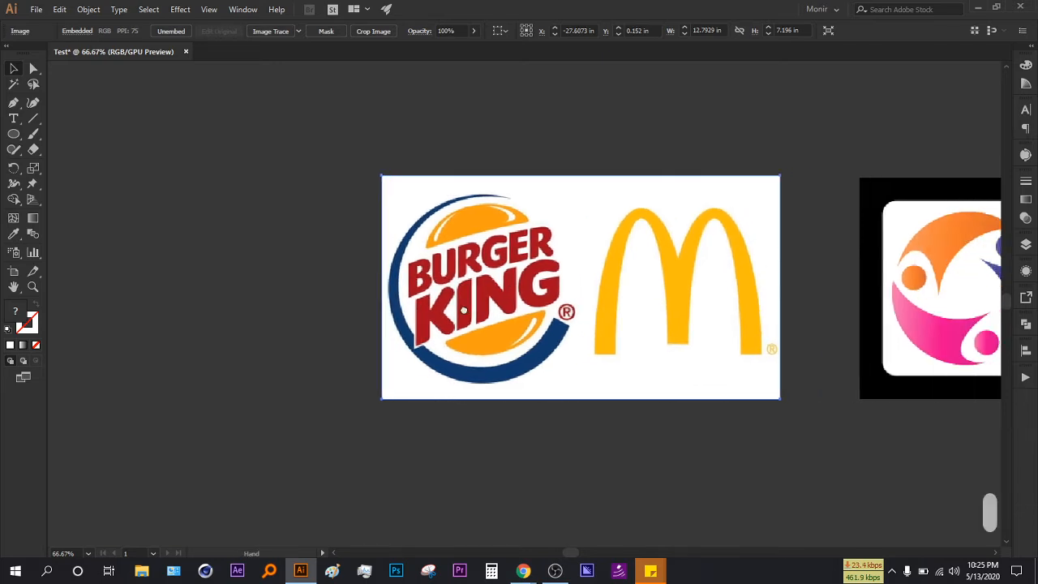
- Examine the shapes in the Burger King, McDonald's, circular and bird logos against the available basic shape tools
{"action": "left_click", "coordinate": [15, 136]}
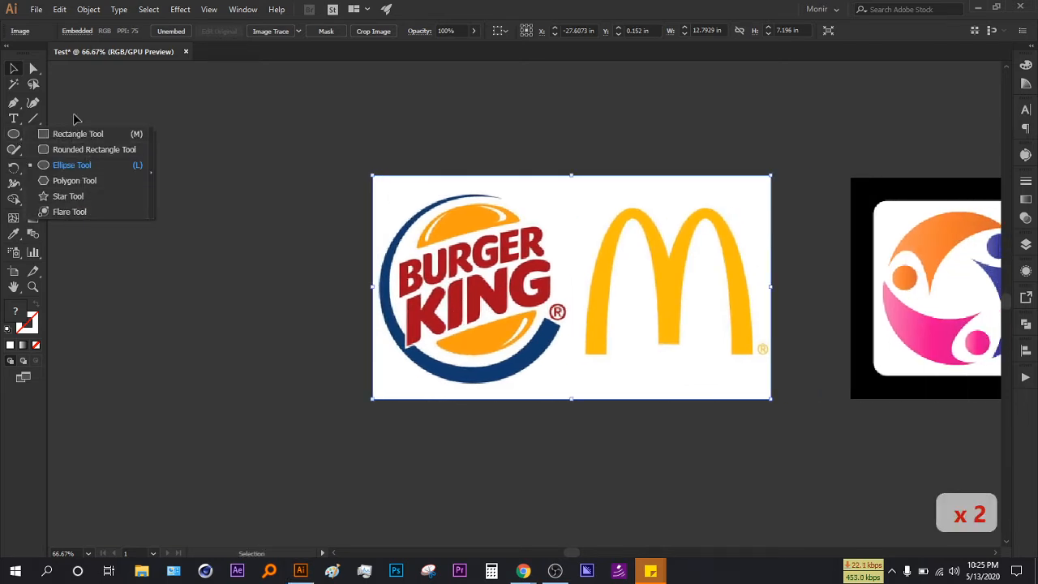
{"action": "left_click", "coordinate": [412, 154]}
{"action": "key", "text": "ctrl+plus"}
{"action": "left_click_drag", "start_coordinate": [586, 262], "coordinate": [533, 257]}
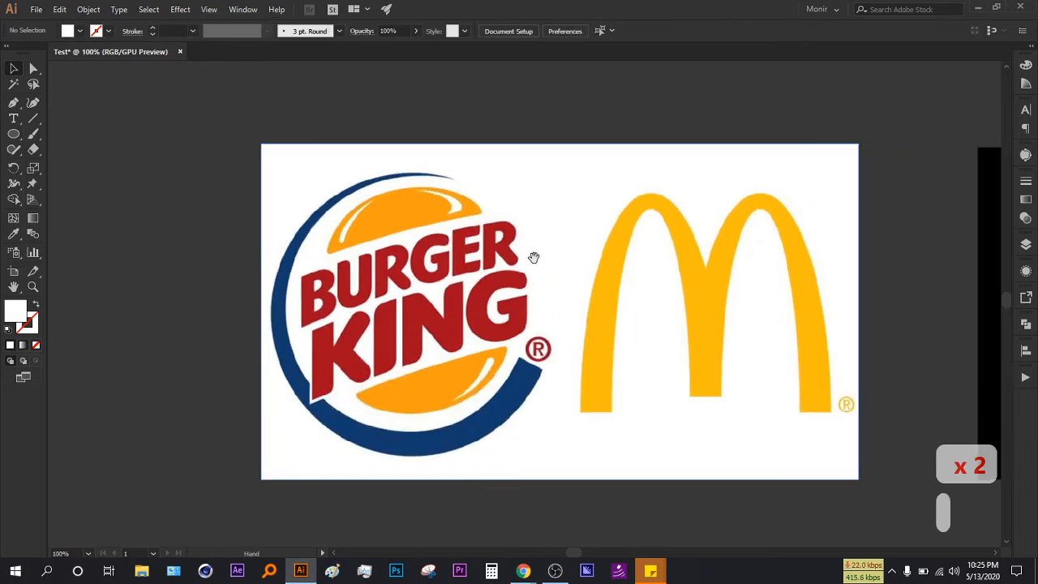
{"action": "left_click", "coordinate": [14, 134]}
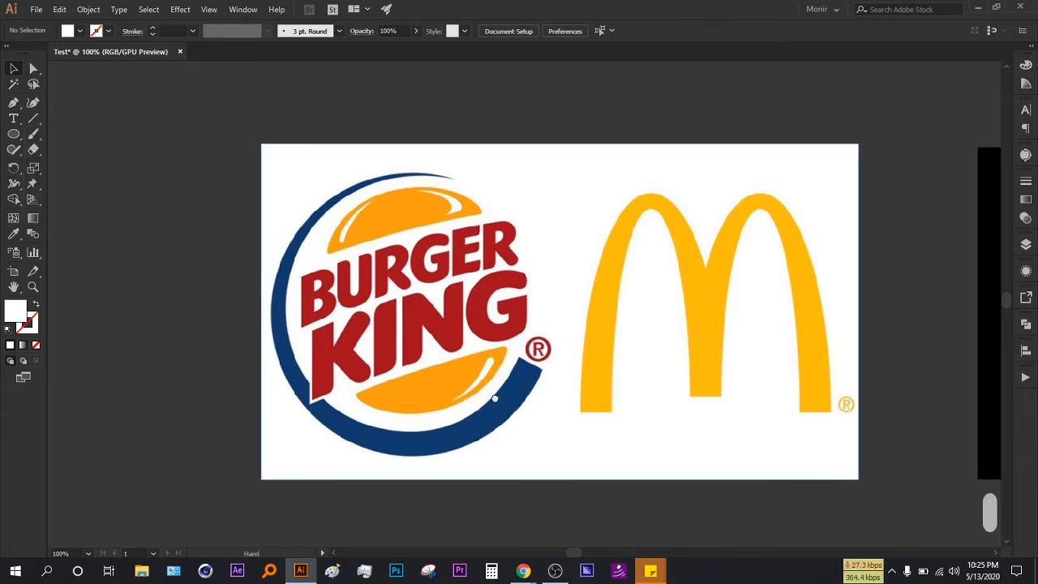
{"action": "scroll", "coordinate": [423, 328], "scroll_direction": "right", "scroll_amount": 2}
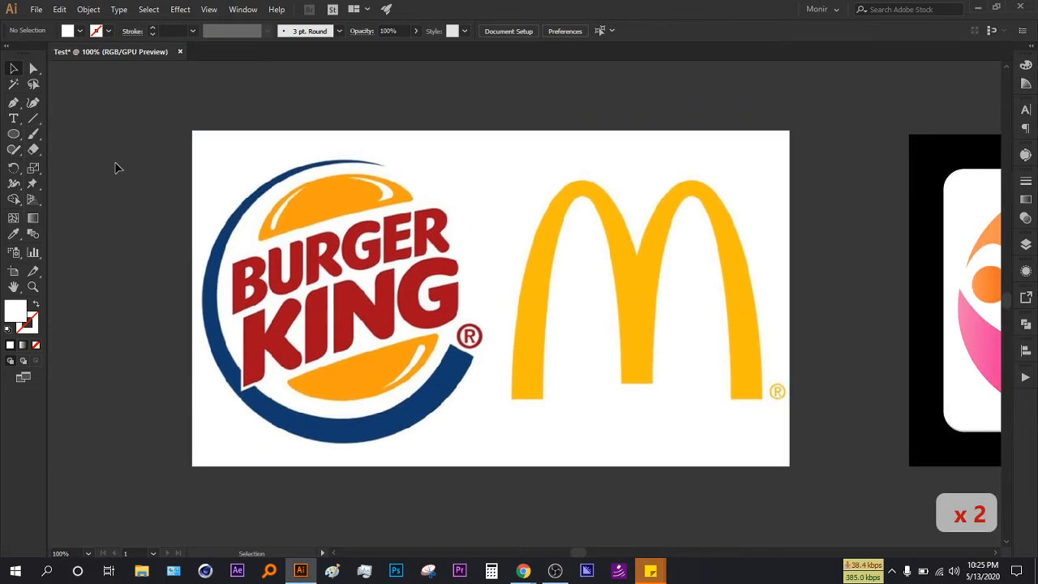
{"action": "left_click_drag", "start_coordinate": [12, 132], "coordinate": [99, 112]}
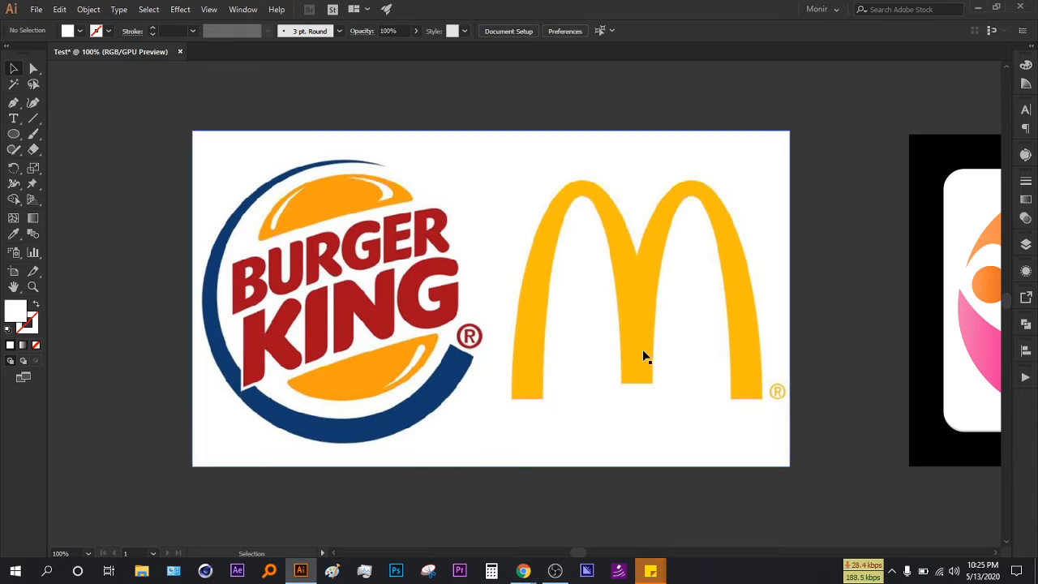
{"action": "scroll", "coordinate": [539, 380], "scroll_direction": "right", "scroll_amount": 5}
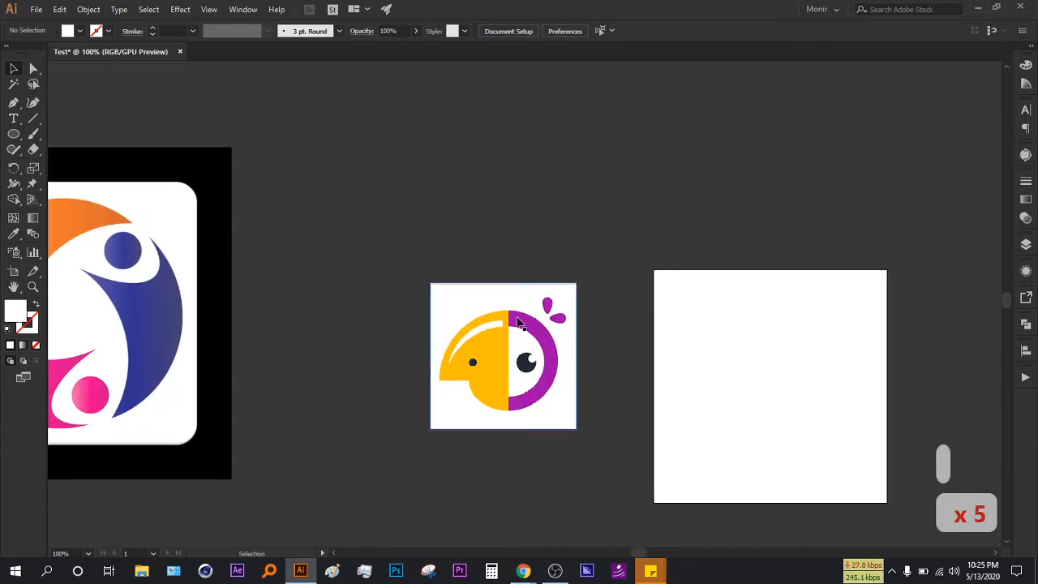
{"action": "scroll", "coordinate": [390, 364], "scroll_direction": "left", "scroll_amount": 15}
{"action": "scroll", "coordinate": [464, 333], "scroll_direction": "left", "scroll_amount": 3}
{"action": "scroll", "coordinate": [507, 336], "scroll_direction": "down", "scroll_amount": 2}
- Switch to Chrome and copy the Harvester of Souls logo image from the logo search results
{"action": "key", "text": "alt+Tab"}
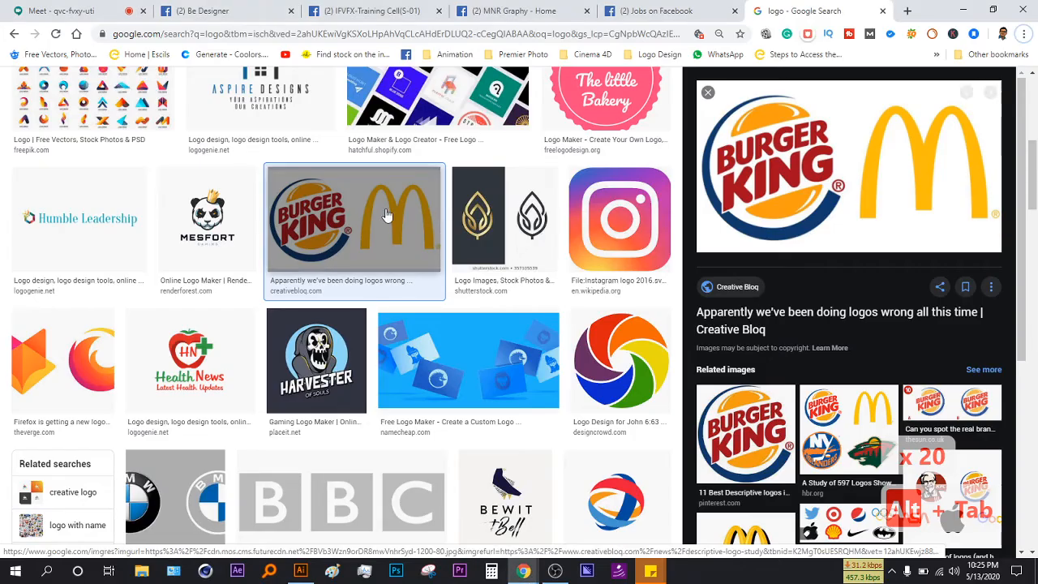
{"action": "left_click", "coordinate": [97, 6]}
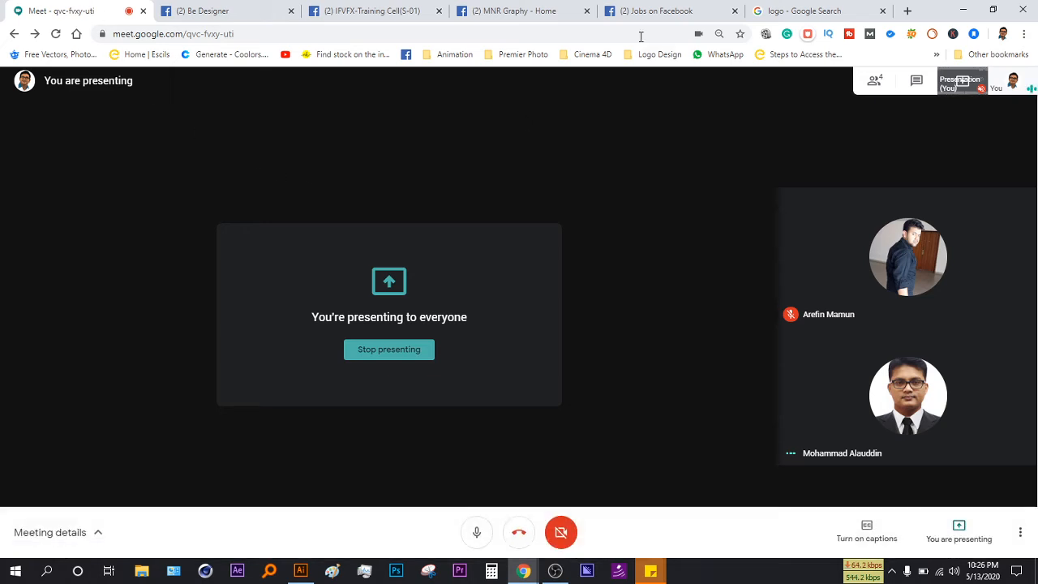
{"action": "left_click", "coordinate": [799, 10]}
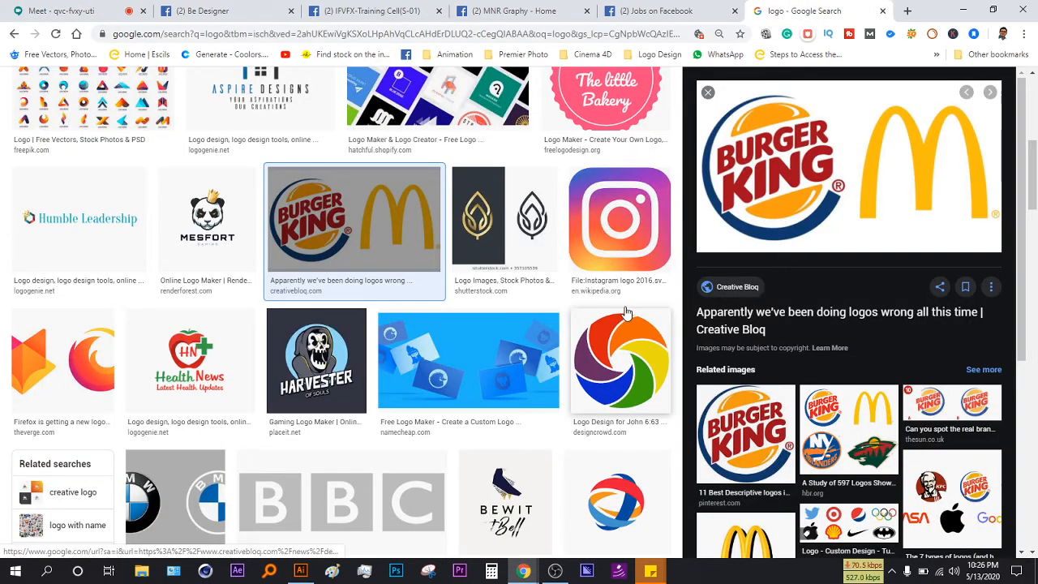
{"action": "left_click", "coordinate": [317, 361]}
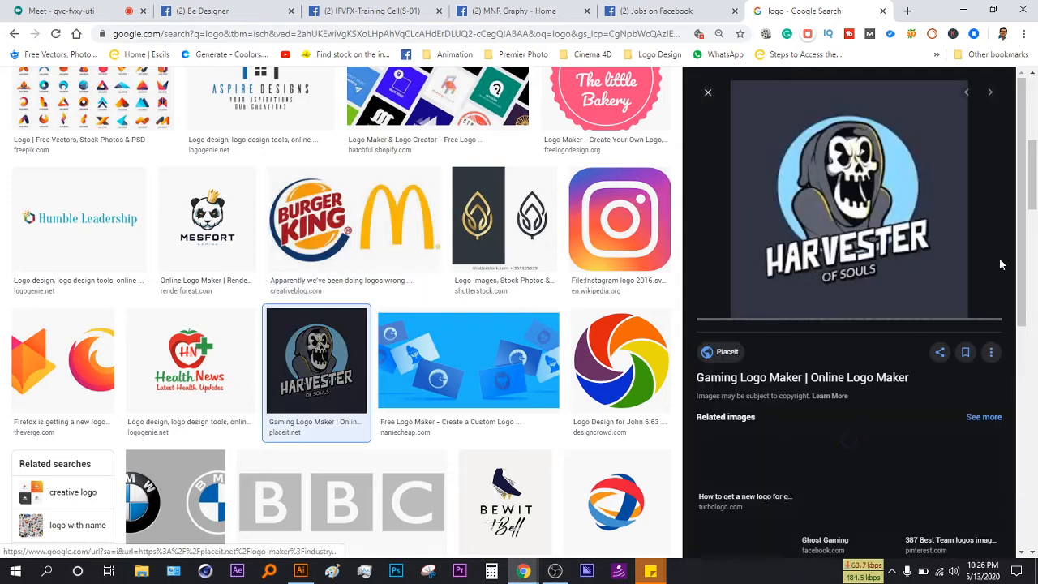
{"action": "right_click", "coordinate": [858, 174]}
{"action": "left_click", "coordinate": [905, 305]}
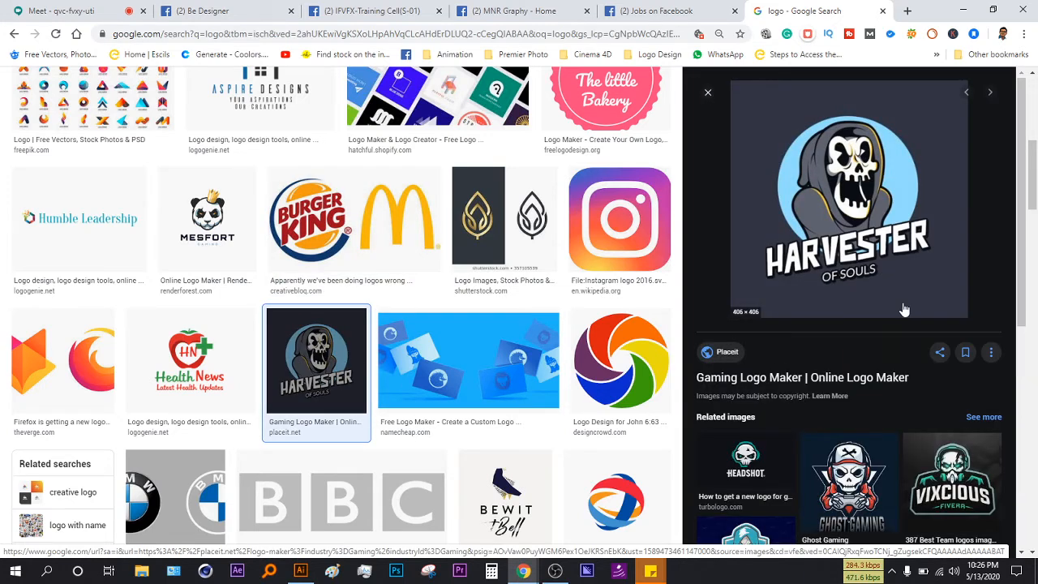
- Switch to Illustrator, paste the Harvester of Souls logo and place it to the left of the Burger King image
{"action": "key", "text": "alt+Tab"}
{"action": "key", "text": "ctrl+v"}
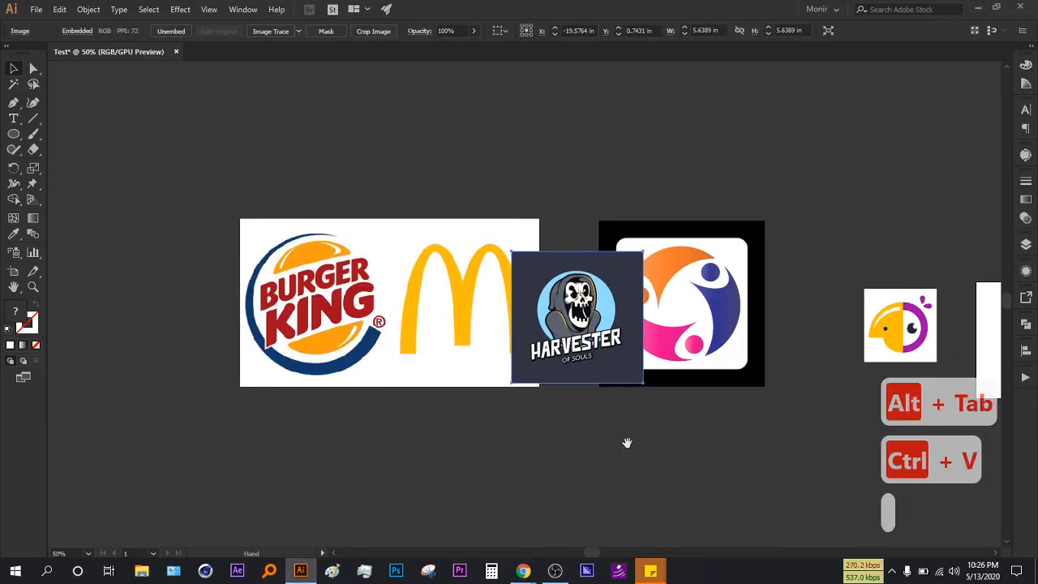
{"action": "left_click_drag", "start_coordinate": [626, 442], "coordinate": [769, 414]}
{"action": "left_click_drag", "start_coordinate": [737, 343], "coordinate": [294, 329]}
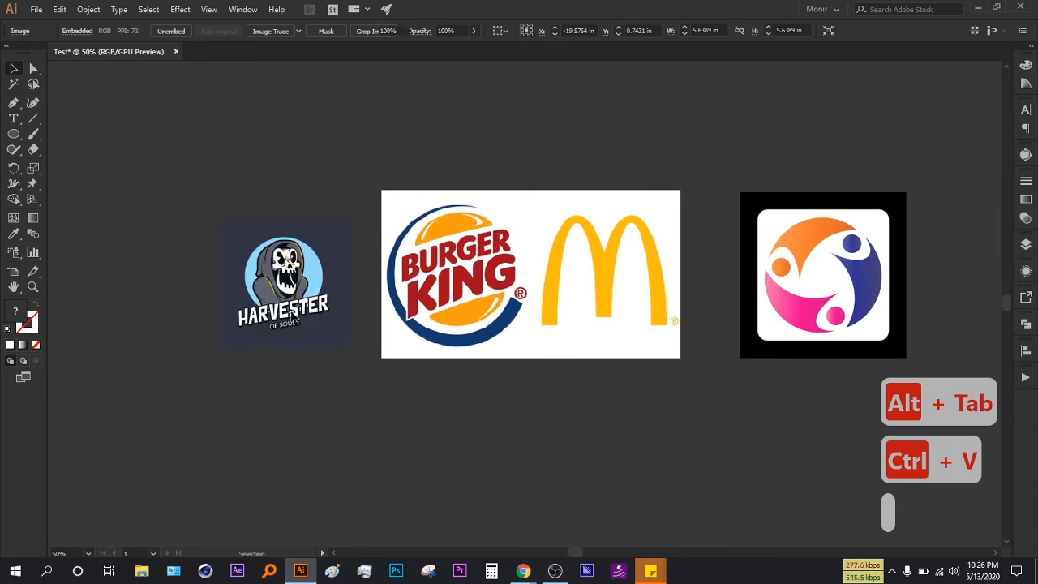
{"action": "scroll", "coordinate": [295, 315], "scroll_direction": "up", "scroll_amount": 1}
- Switch to Chrome to check the Google Meet call, and return to Illustrator
{"action": "key", "text": "alt+Tab"}
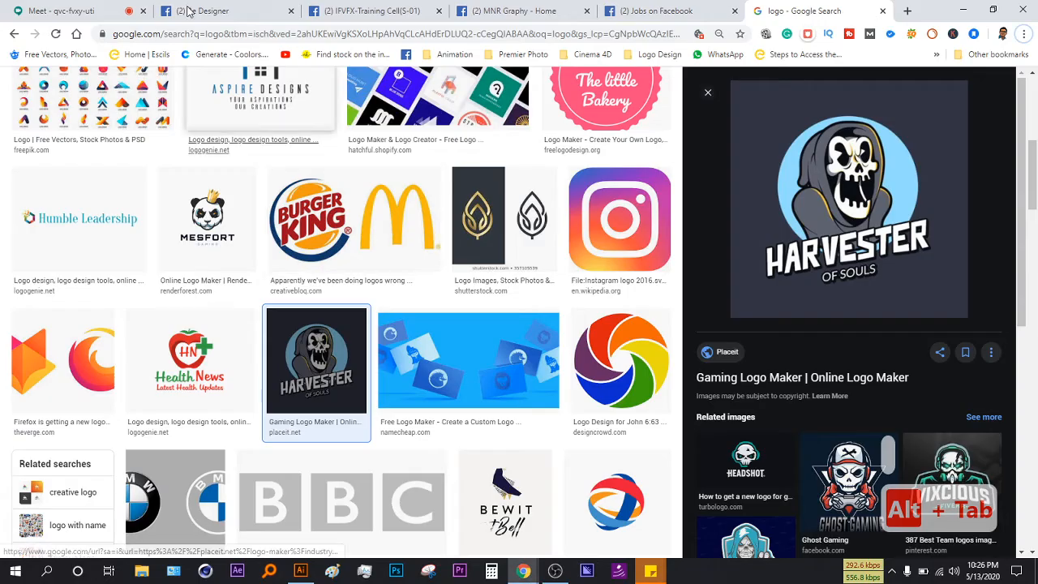
{"action": "left_click", "coordinate": [73, 11]}
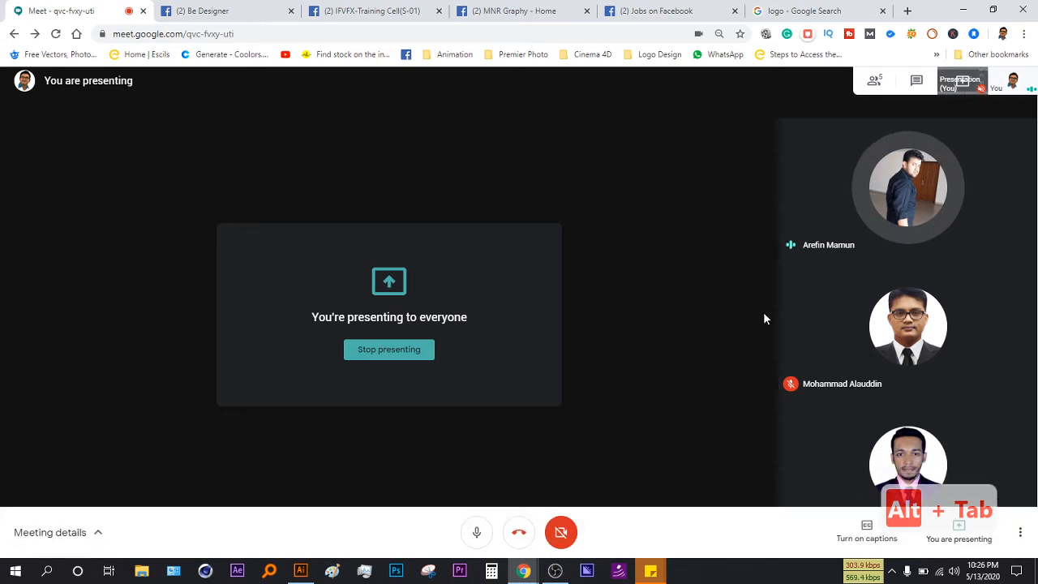
{"action": "key", "text": "alt+Tab"}
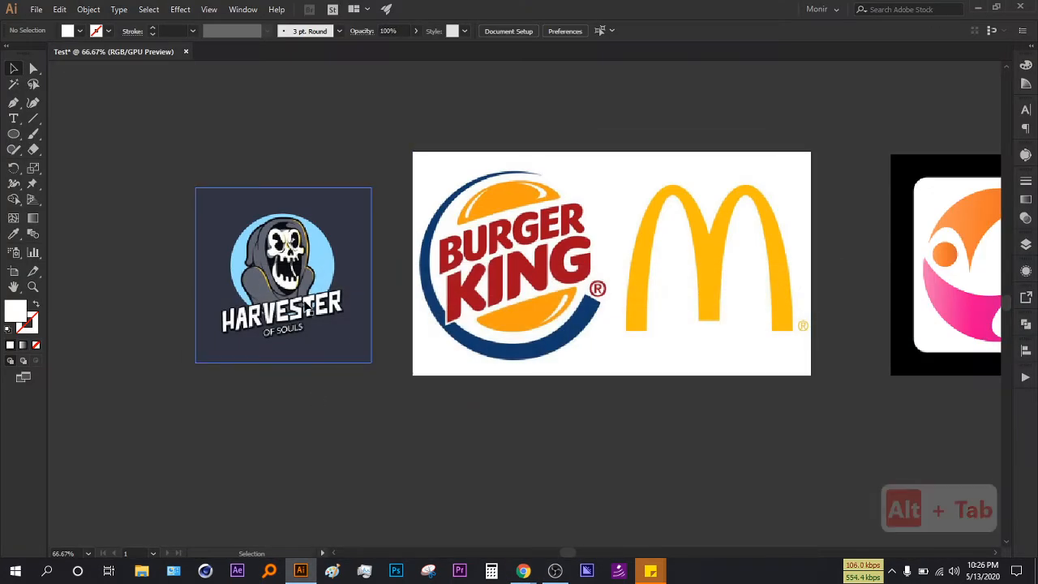
- Examine the Harvester of Souls logo up close against the list of basic shape tools
{"action": "scroll", "coordinate": [309, 308], "scroll_direction": "up", "scroll_amount": 3}
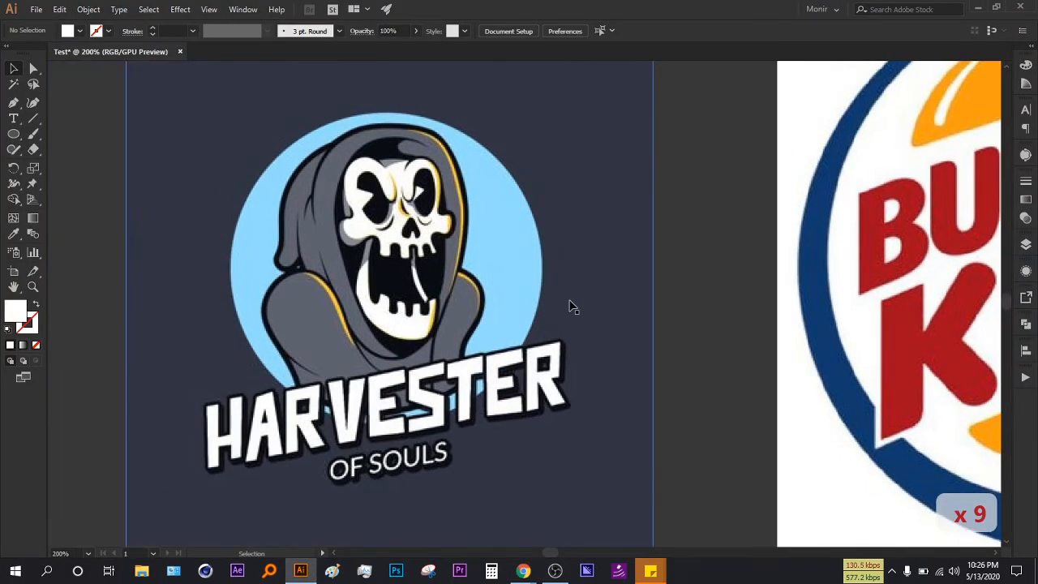
{"action": "scroll", "coordinate": [570, 306], "scroll_direction": "down", "scroll_amount": 1}
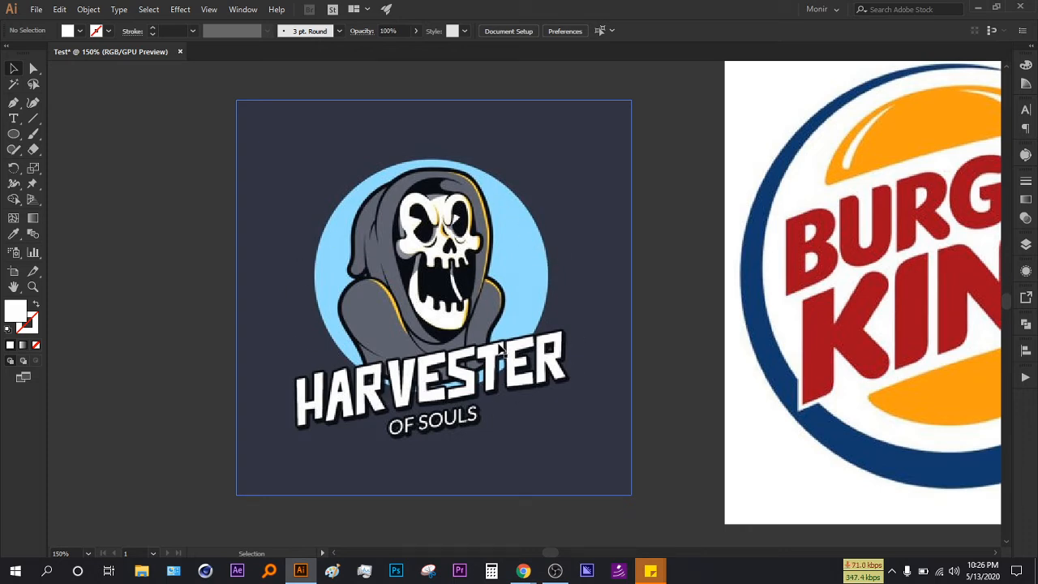
{"action": "left_click", "coordinate": [13, 135]}
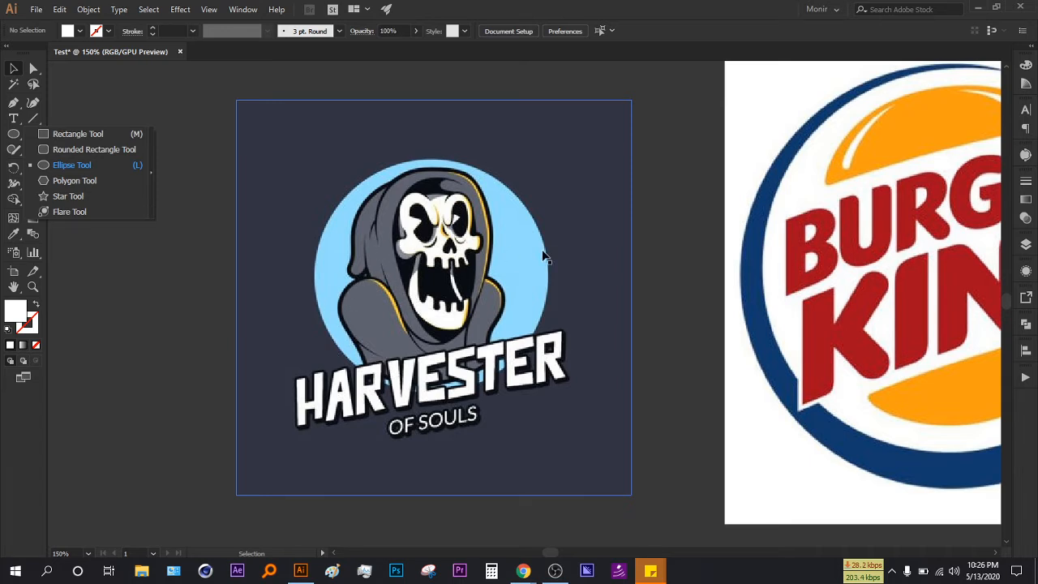
{"action": "left_click", "coordinate": [670, 204]}
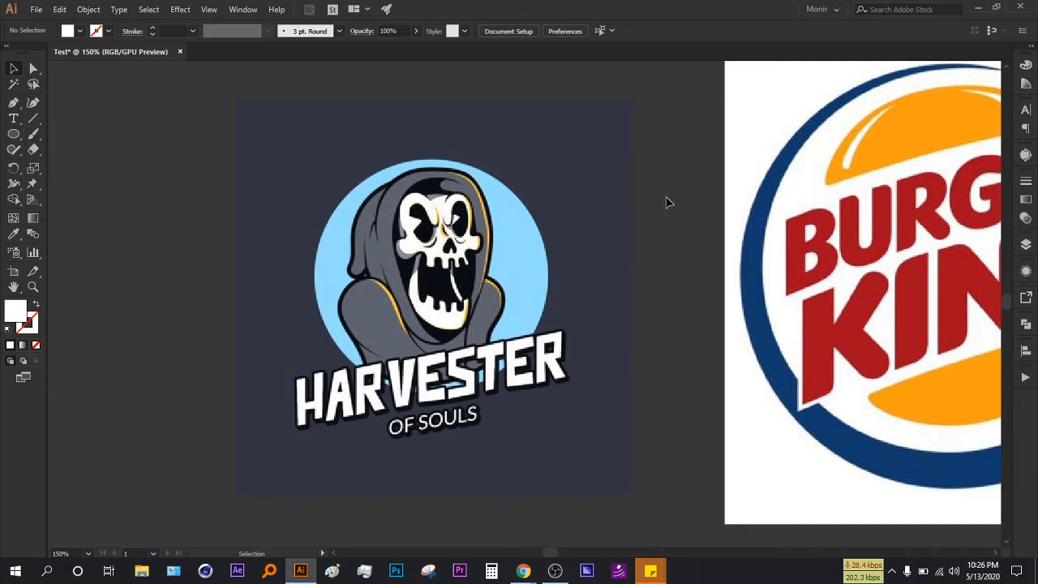
- Swap fill and stroke to get a white 1 pt outline, and trace the hooded figure's left shoulder with the Pen tool
{"action": "left_click", "coordinate": [7, 104]}
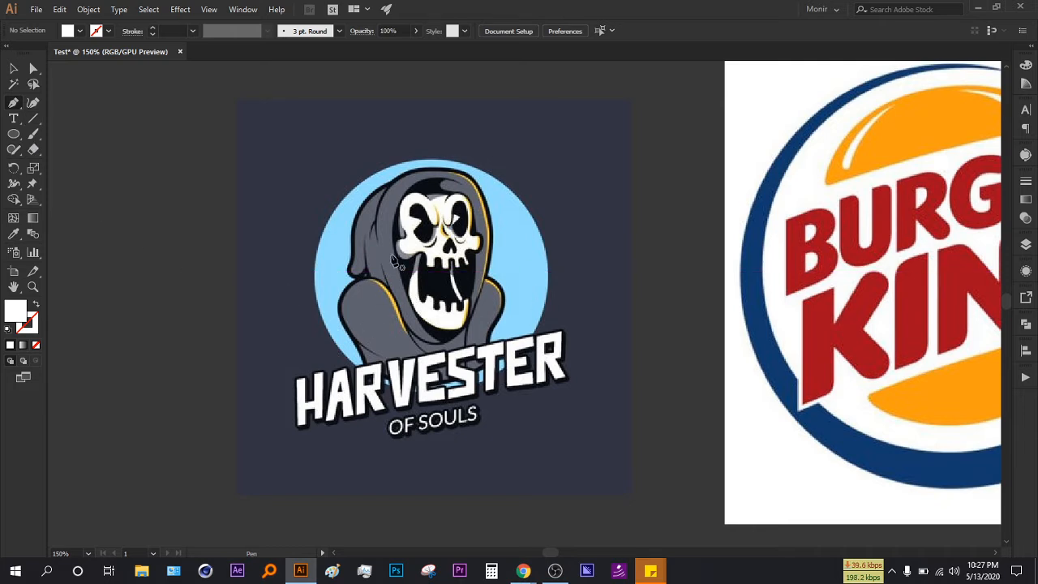
{"action": "key", "text": "shift+x"}
{"action": "scroll", "coordinate": [419, 263], "scroll_direction": "up", "scroll_amount": 2}
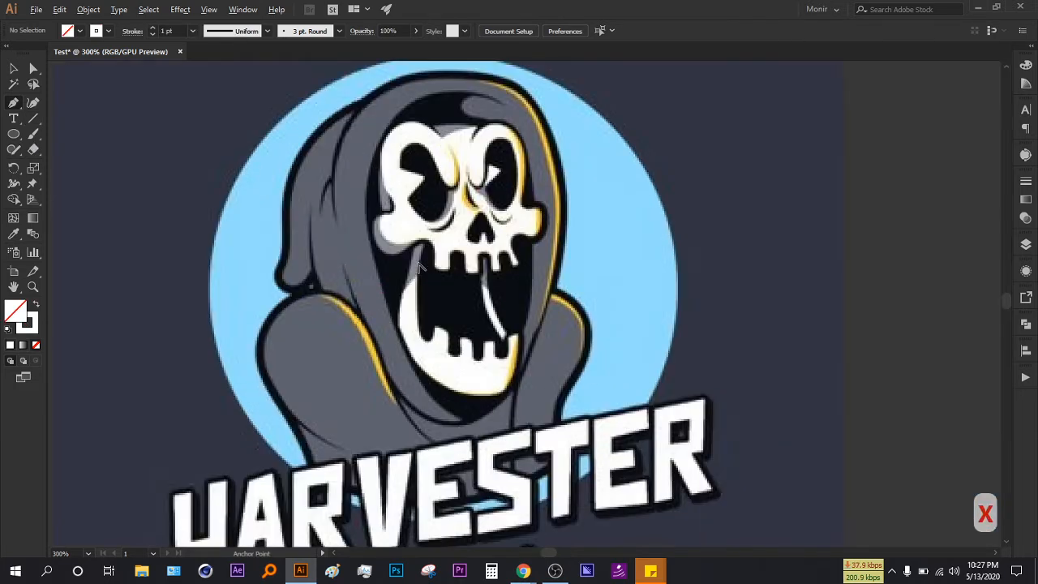
{"action": "scroll", "coordinate": [419, 262], "scroll_direction": "down", "scroll_amount": 1}
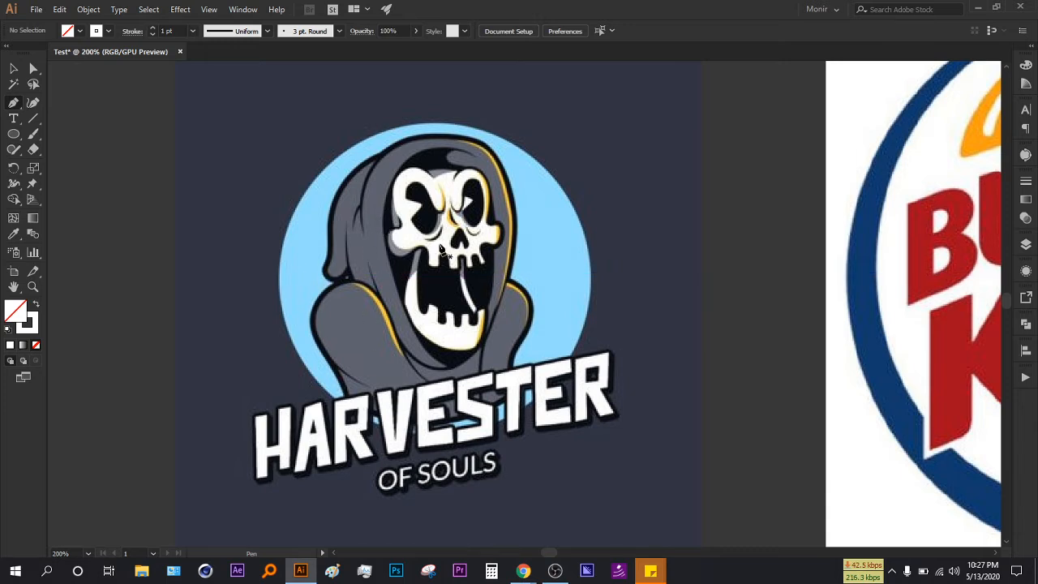
{"action": "scroll", "coordinate": [345, 408], "scroll_direction": "up", "scroll_amount": 1}
{"action": "left_click", "coordinate": [344, 394]}
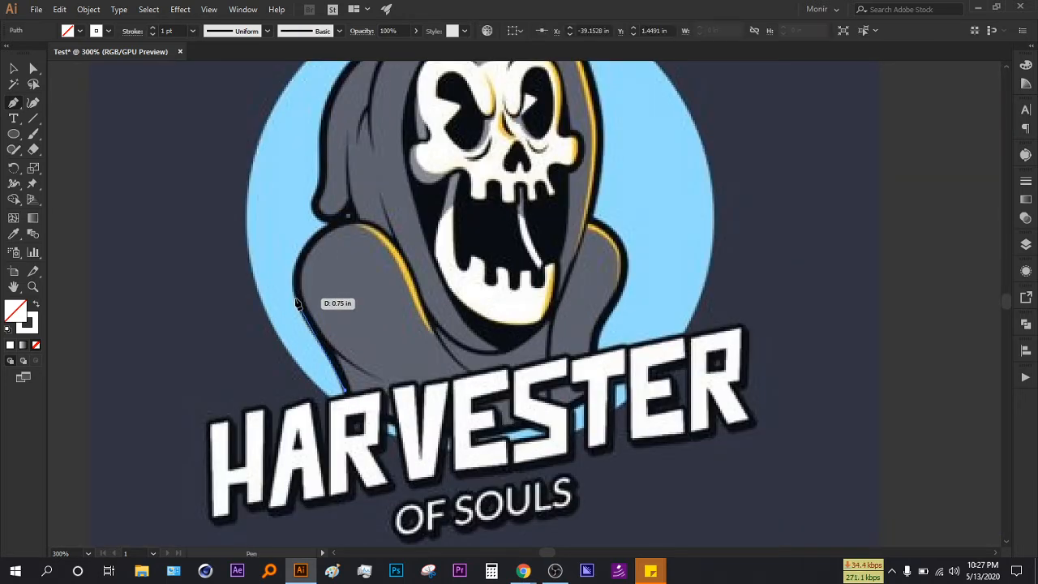
{"action": "left_click_drag", "start_coordinate": [293, 300], "coordinate": [272, 259]}
{"action": "left_click_drag", "start_coordinate": [346, 220], "coordinate": [366, 209]}
- Continue the Pen tool outline up the hood's left side, over its top and onto the upper right edge
{"action": "scroll", "coordinate": [367, 209], "scroll_direction": "up", "scroll_amount": 3}
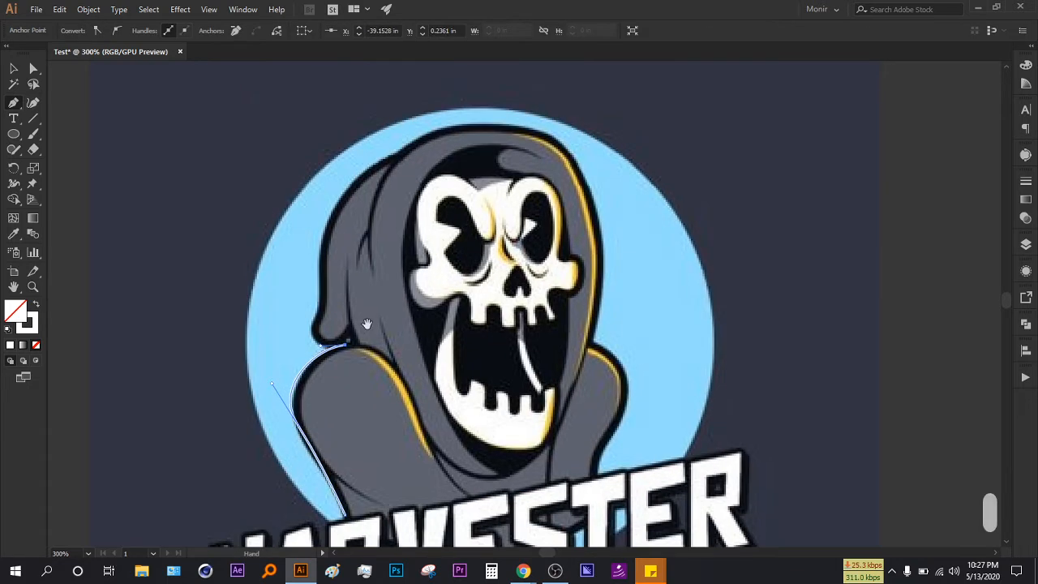
{"action": "left_click_drag", "start_coordinate": [323, 304], "coordinate": [329, 241]}
{"action": "left_click_drag", "start_coordinate": [336, 203], "coordinate": [339, 207]}
{"action": "mouse_move", "coordinate": [401, 160]}
{"action": "left_mouse_down"}
{"action": "mouse_move", "coordinate": [408, 167]}
{"action": "mouse_move", "coordinate": [416, 155]}
{"action": "mouse_move", "coordinate": [403, 163]}
{"action": "left_mouse_up"}
{"action": "left_click_drag", "start_coordinate": [462, 130], "coordinate": [381, 267]}
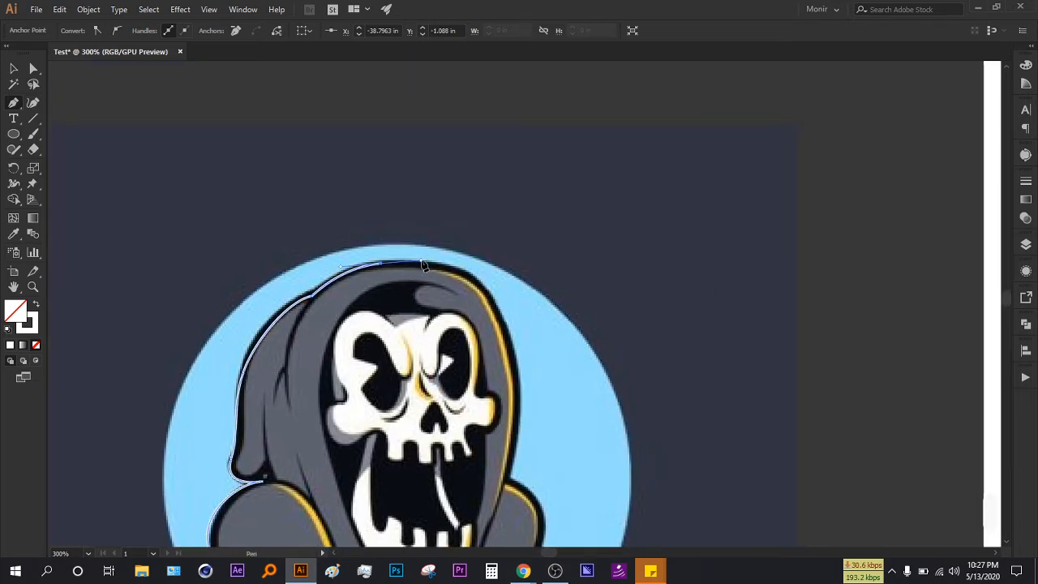
{"action": "left_click_drag", "start_coordinate": [520, 373], "coordinate": [482, 296]}
{"action": "left_click_drag", "start_coordinate": [452, 224], "coordinate": [464, 251]}
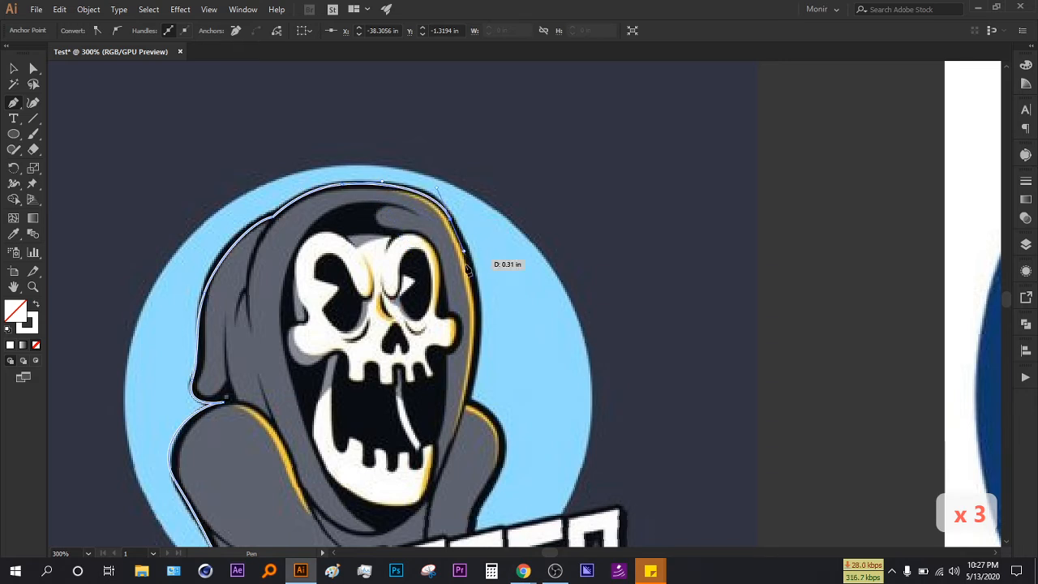
- Trace the hood's right edge and right shoulder, and curve the path behind the HARVESTER lettering to close the outline
{"action": "scroll", "coordinate": [466, 360], "scroll_direction": "down", "scroll_amount": 2}
{"action": "left_click", "coordinate": [460, 359]}
{"action": "left_click_drag", "start_coordinate": [491, 395], "coordinate": [496, 413]}
{"action": "scroll", "coordinate": [496, 414], "scroll_direction": "down", "scroll_amount": 2}
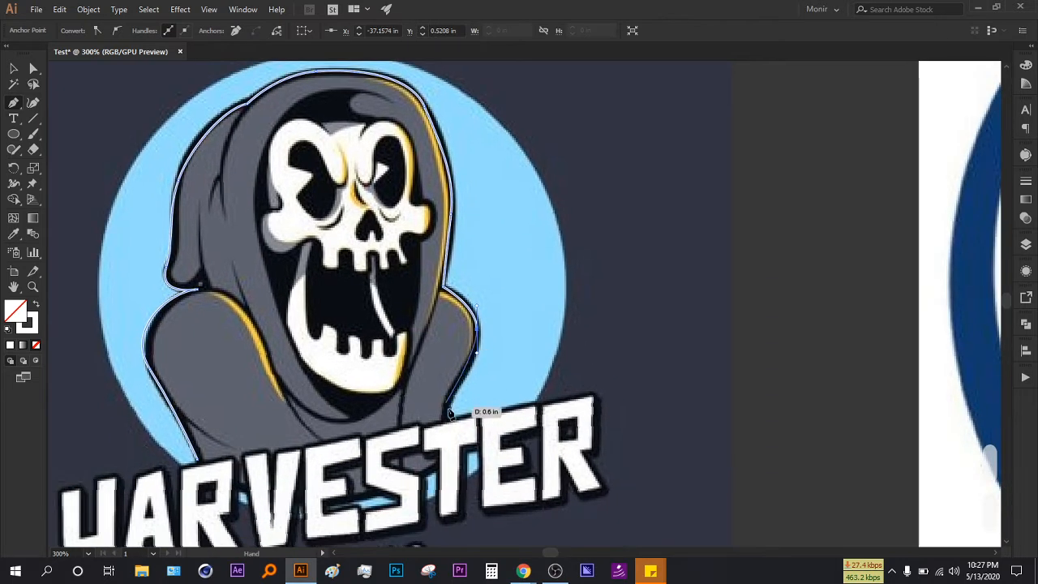
{"action": "mouse_move", "coordinate": [447, 419]}
{"action": "left_mouse_down"}
{"action": "mouse_move", "coordinate": [479, 427]}
{"action": "mouse_move", "coordinate": [450, 423]}
{"action": "left_mouse_up"}
{"action": "left_click_drag", "start_coordinate": [376, 490], "coordinate": [288, 518]}
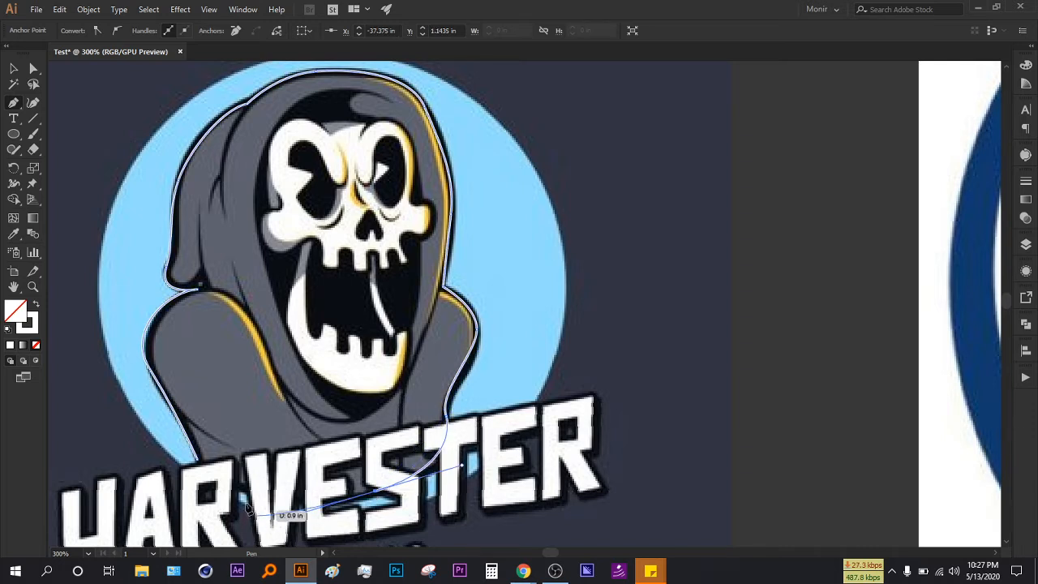
{"action": "left_click_drag", "start_coordinate": [198, 463], "coordinate": [217, 461]}
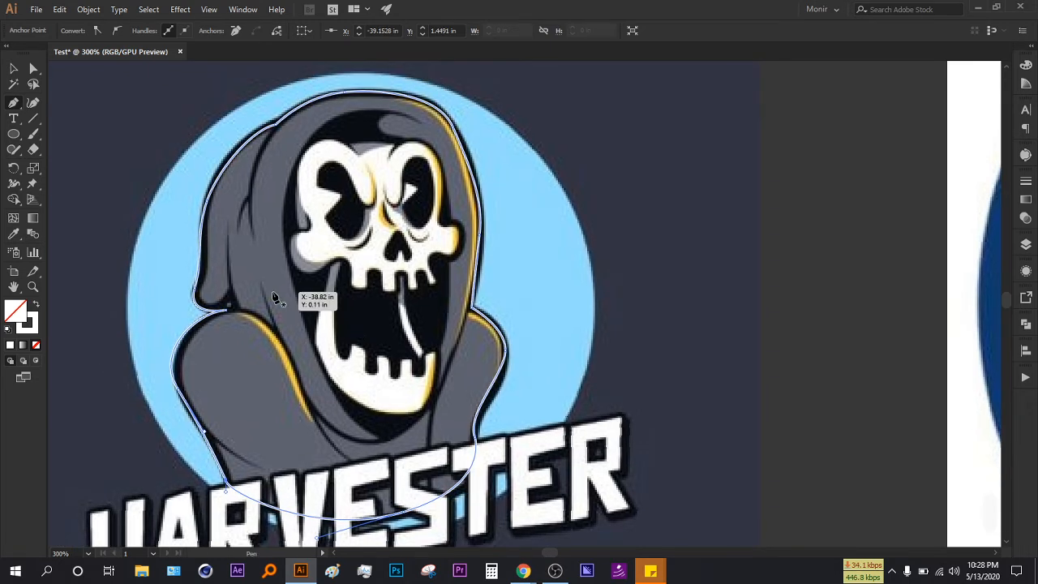
- Swap the traced outline's stroke for a solid white fill to preview the silhouette, and undo the swap
{"action": "key", "text": "shift+x"}
{"action": "key", "text": "v"}
{"action": "left_click", "coordinate": [233, 168]}
{"action": "key", "text": "ctrl+minus"}
{"action": "key", "text": "ctrl+minus"}
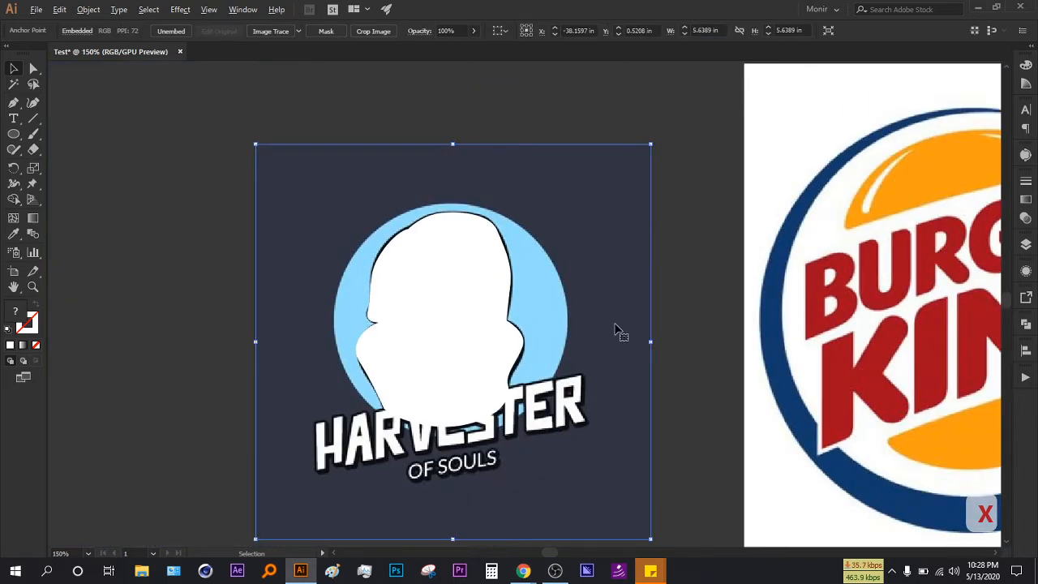
{"action": "key", "text": "x"}
{"action": "left_click", "coordinate": [528, 268]}
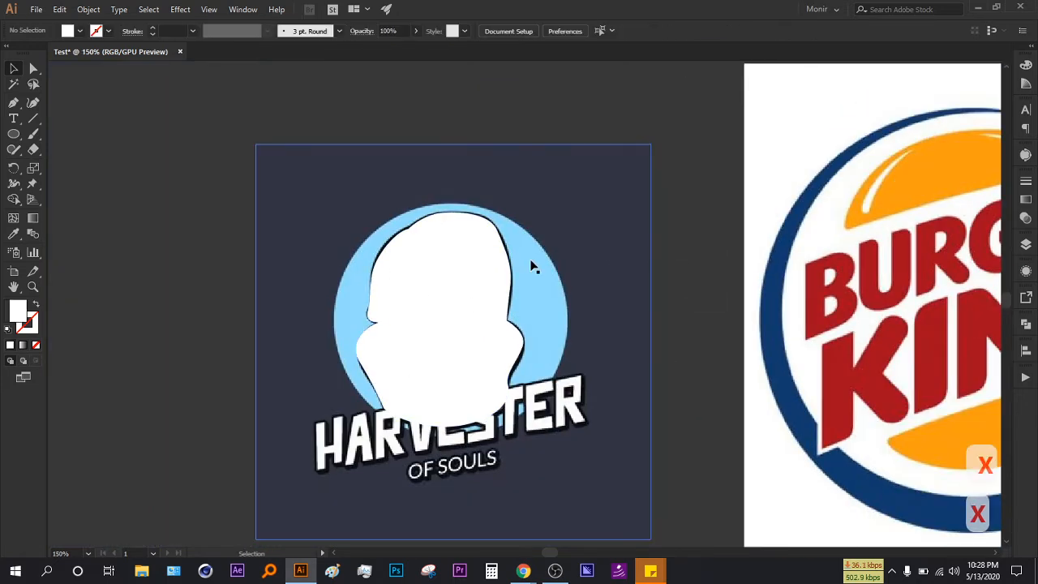
{"action": "key", "text": "ctrl+z"}
{"action": "scroll", "coordinate": [423, 280], "scroll_direction": "up", "scroll_amount": 2}
{"action": "scroll", "coordinate": [424, 279], "scroll_direction": "up", "scroll_amount": 2}
{"action": "scroll", "coordinate": [371, 273], "scroll_direction": "down", "scroll_amount": 1}
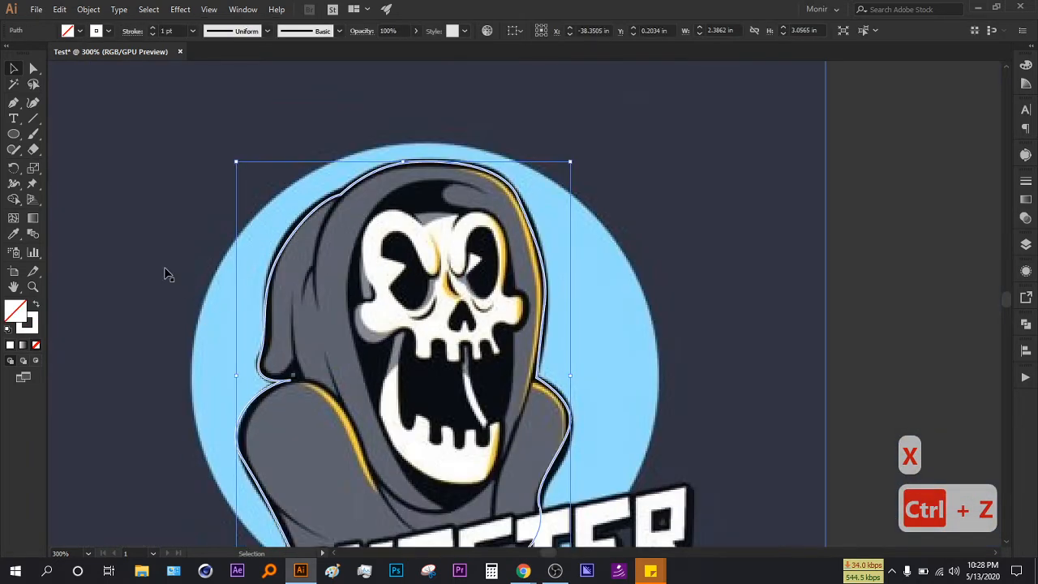
- Draw a separate curve with the Pen tool along the hood's left inner fold, up to the top outline
{"action": "left_click", "coordinate": [167, 273]}
{"action": "left_click", "coordinate": [12, 105]}
{"action": "left_click", "coordinate": [320, 308]}
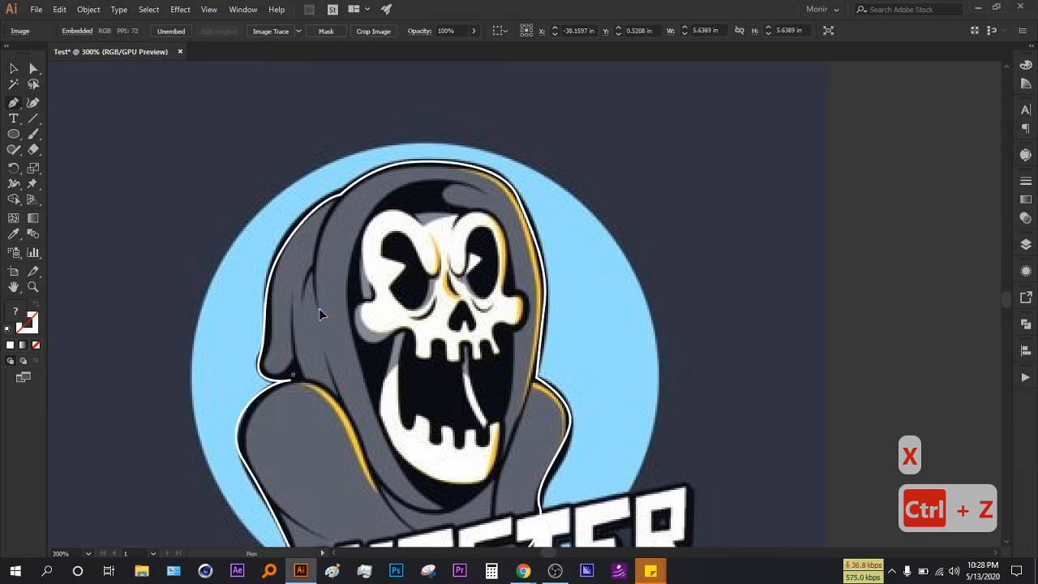
{"action": "left_click_drag", "start_coordinate": [391, 167], "coordinate": [415, 148]}
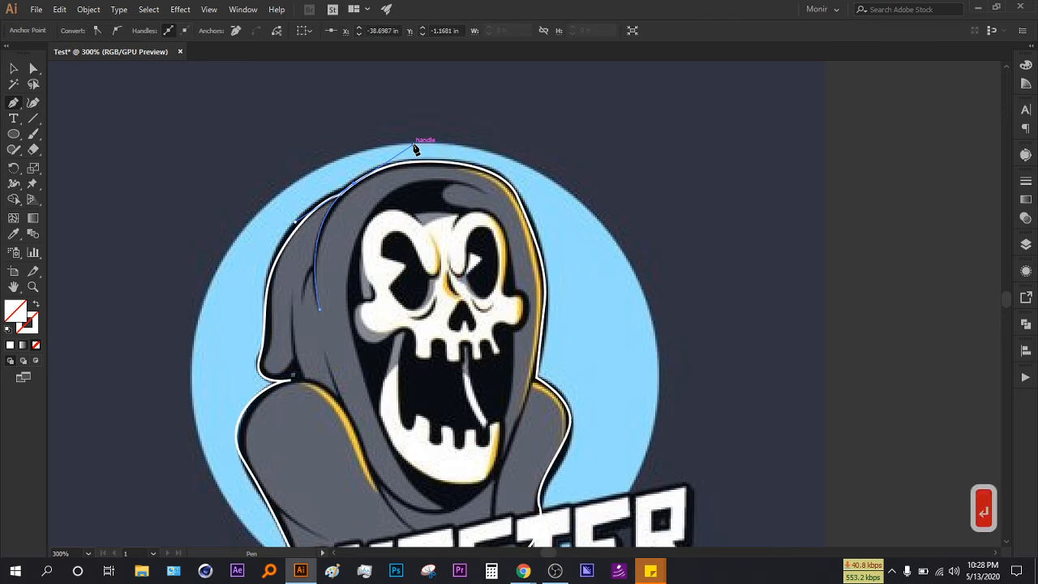
- Switch to Chrome, admit the waiting participant to the Google Meet call, and return to Illustrator
{"action": "key", "text": "alt+Tab"}
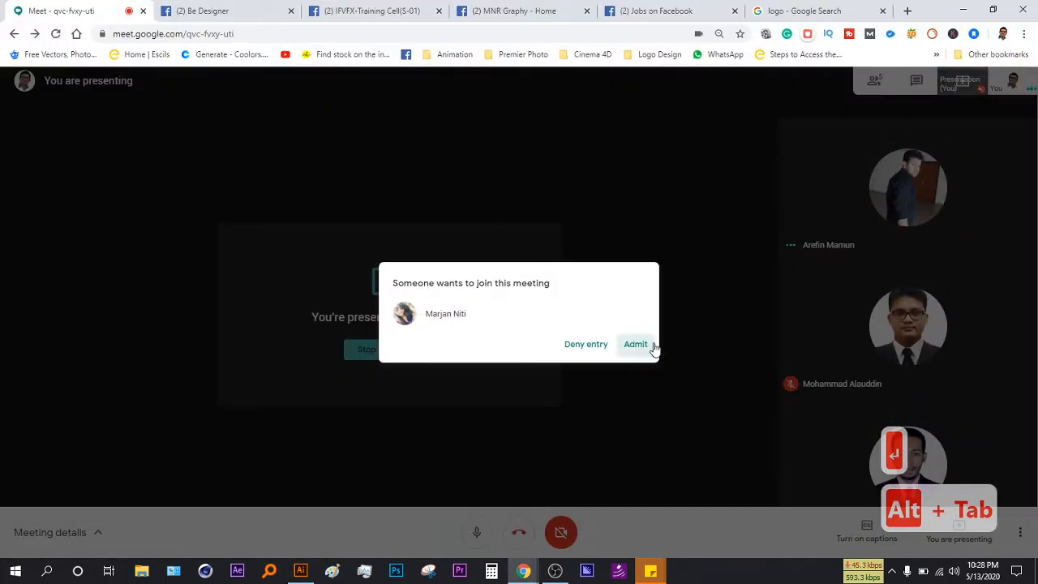
{"action": "left_click", "coordinate": [636, 344]}
{"action": "key", "text": "alt+Tab"}
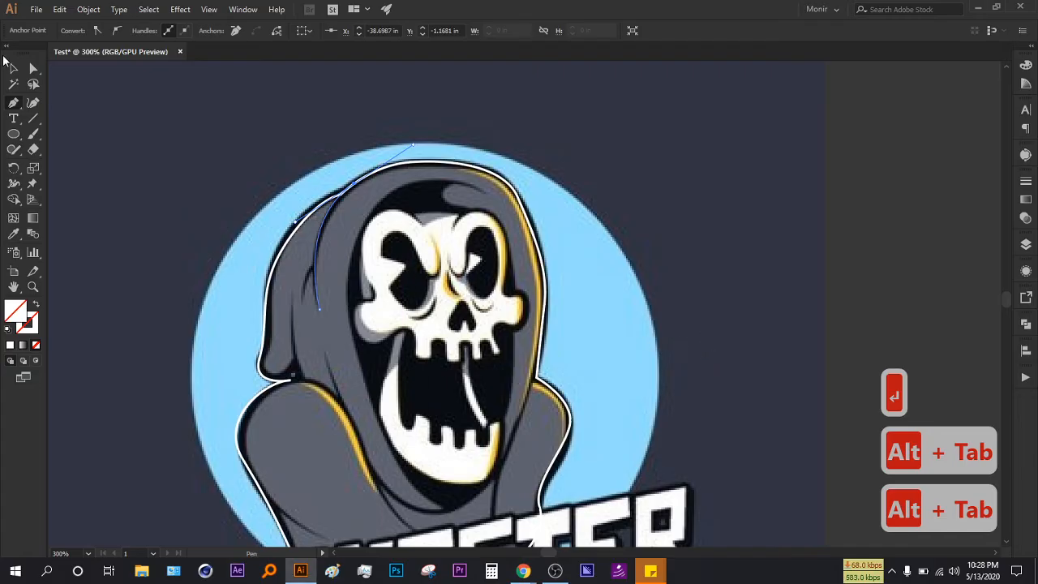
- Give the hood's fold curve a white 1 pt stroke with the tapered Width Profile 5
{"action": "left_click", "coordinate": [13, 69]}
{"action": "left_click", "coordinate": [88, 120]}
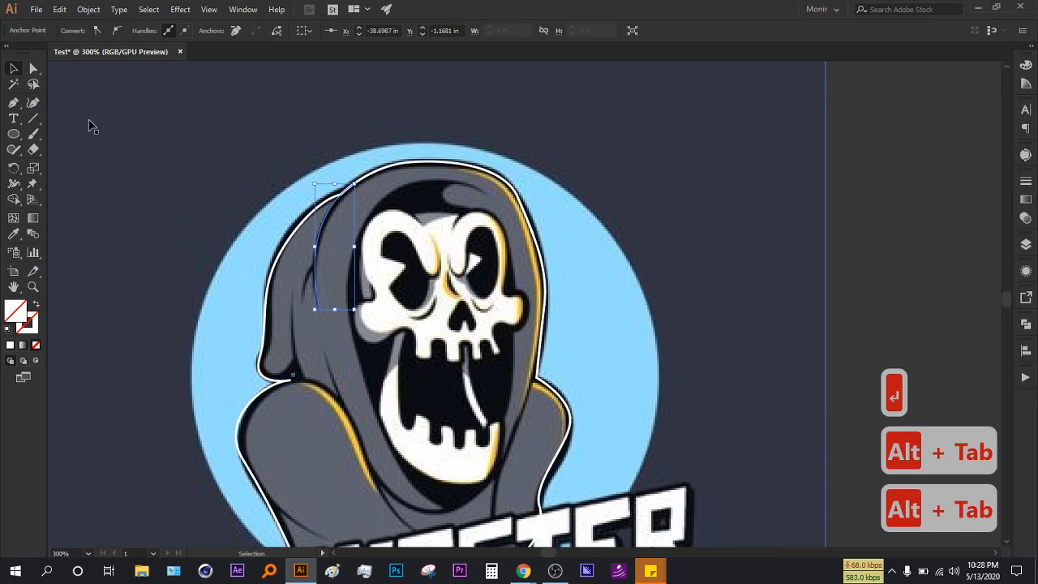
{"action": "left_click", "coordinate": [320, 230]}
{"action": "left_click", "coordinate": [15, 310]}
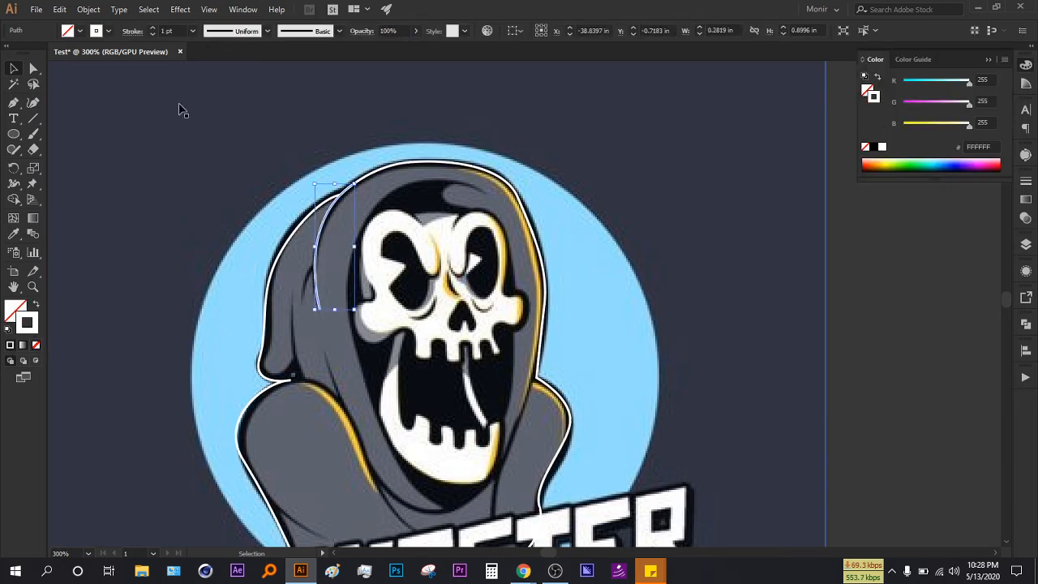
{"action": "left_click", "coordinate": [221, 31]}
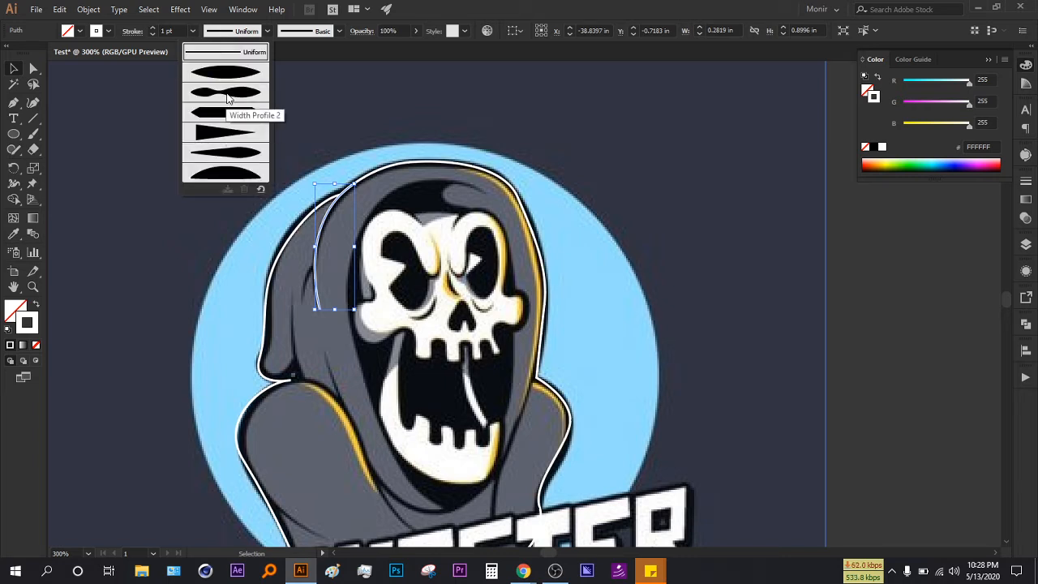
{"action": "left_click", "coordinate": [229, 152]}
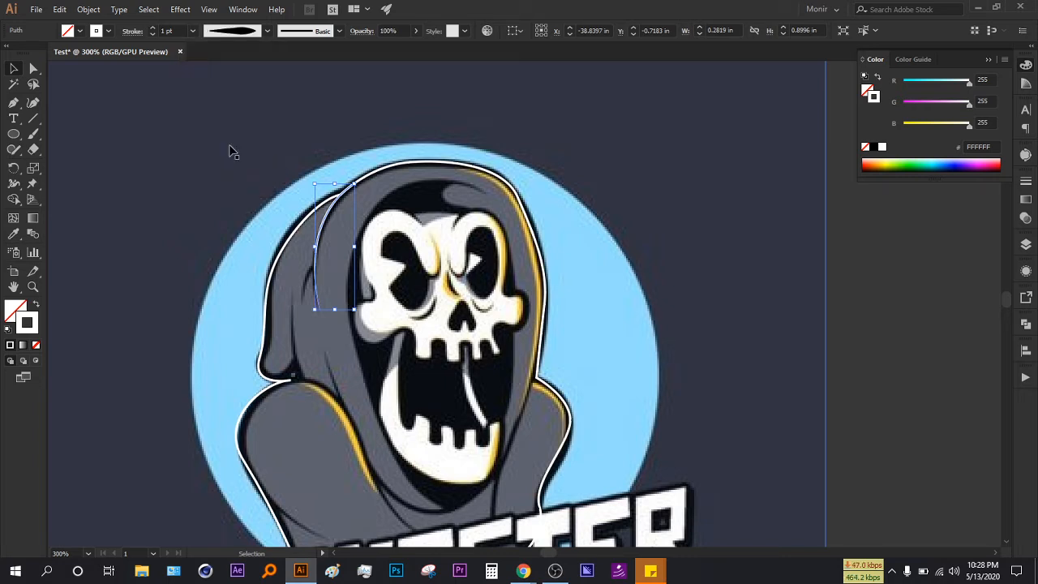
{"action": "left_click", "coordinate": [892, 360]}
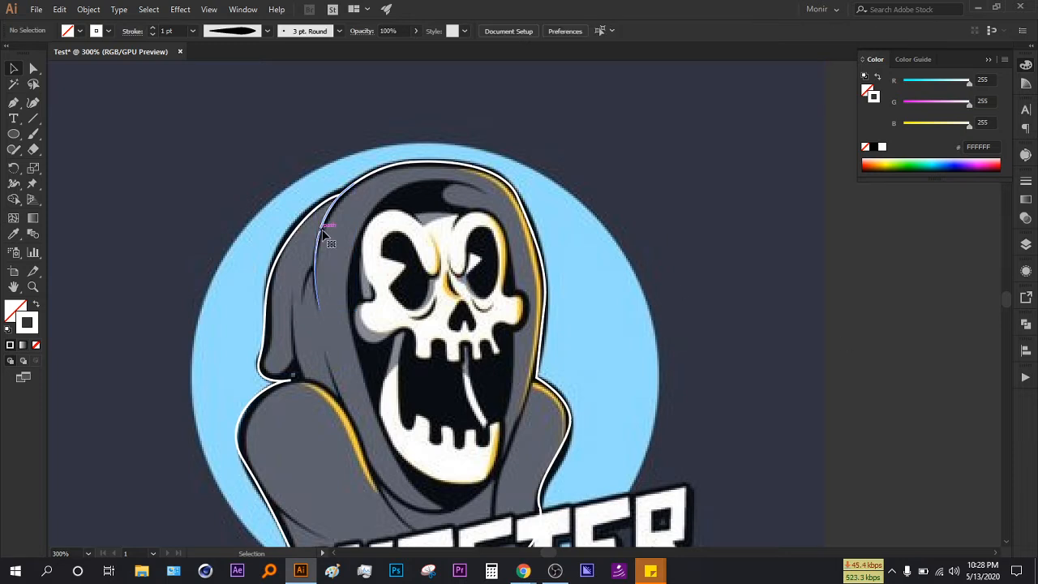
- Set the fold curve's stroke color to #303030
{"action": "left_click", "coordinate": [323, 234]}
{"action": "double_click", "coordinate": [27, 324]}
{"action": "type", "text": "303030"}
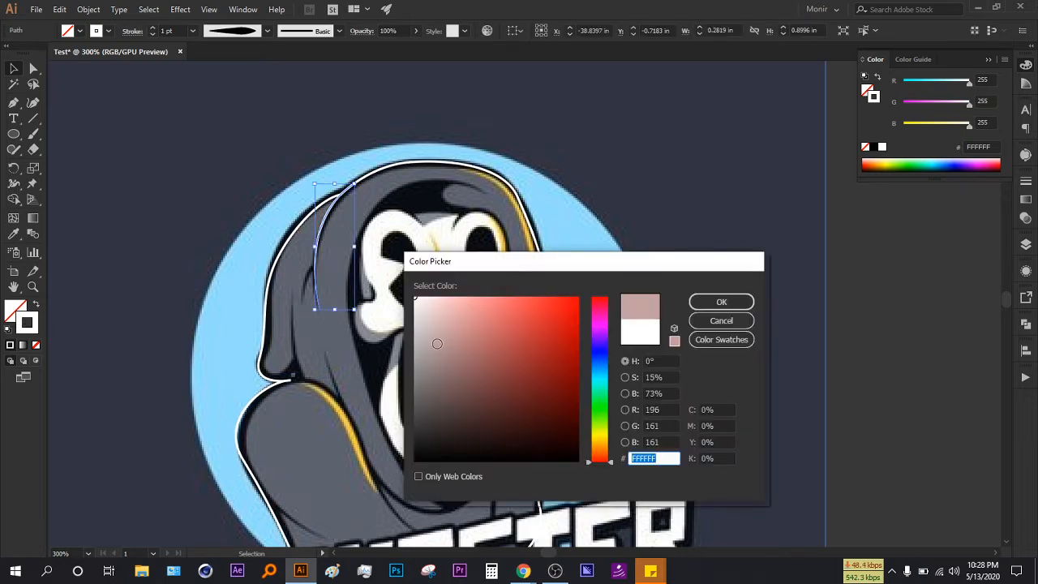
{"action": "left_click", "coordinate": [691, 306]}
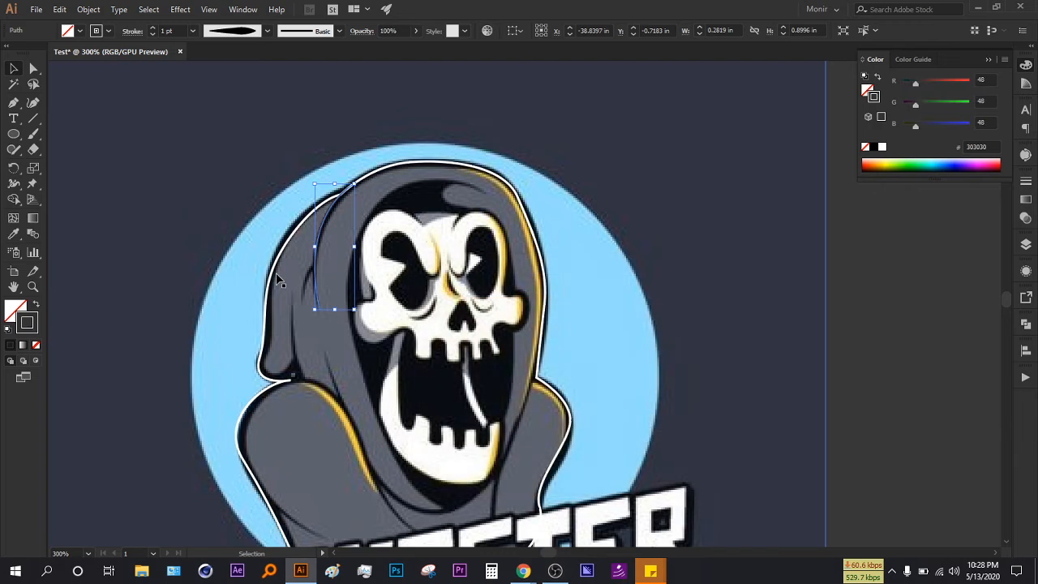
- Sample the hood's grey (#606470) for the traced silhouette and apply it as the stroke with no fill
{"action": "left_click", "coordinate": [285, 281]}
{"action": "left_click", "coordinate": [13, 234]}
{"action": "left_click", "coordinate": [316, 243]}
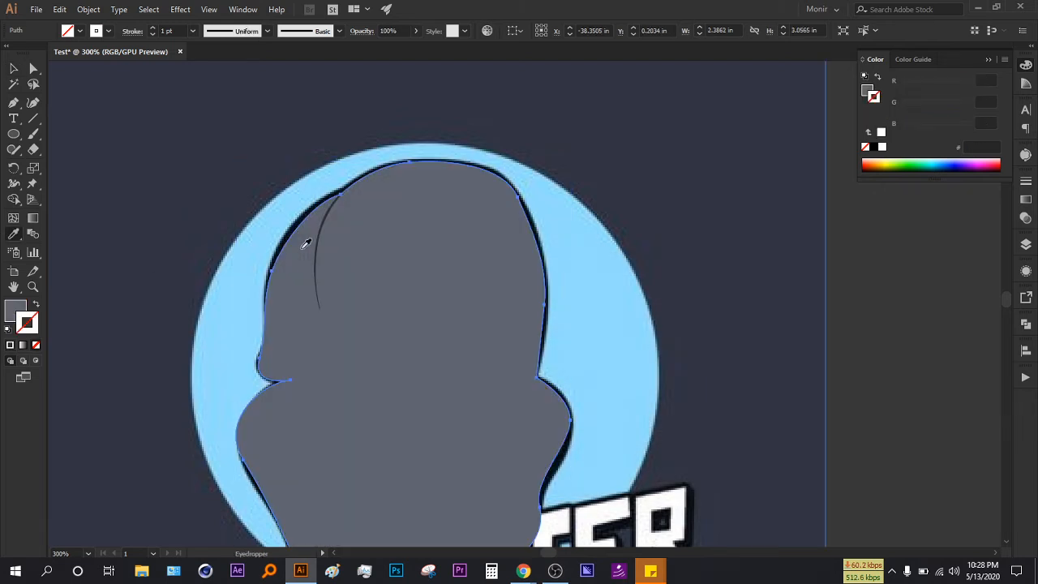
{"action": "left_click", "coordinate": [13, 70]}
{"action": "left_click", "coordinate": [643, 320]}
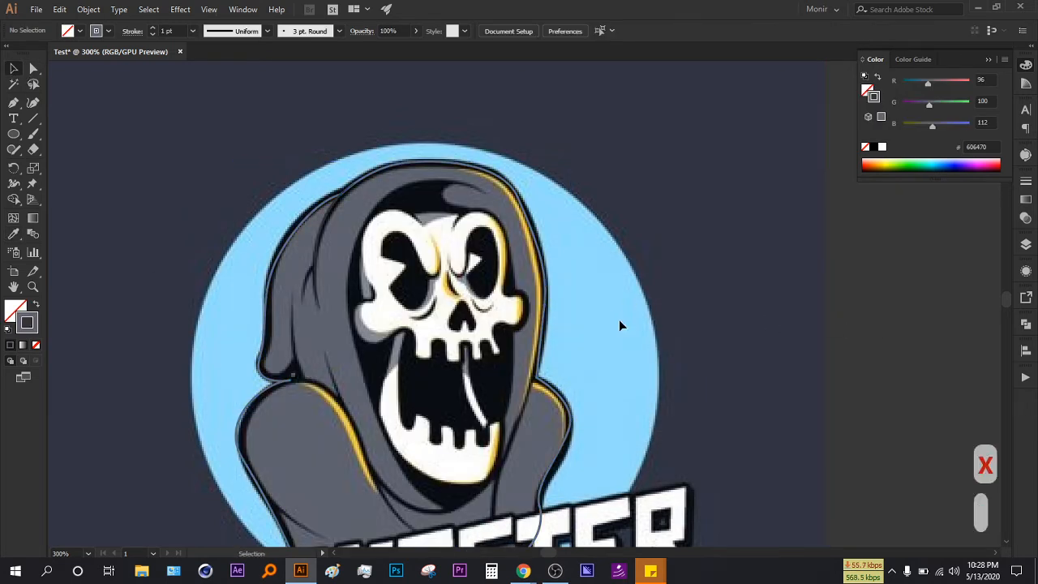
- Draw a short second fold curve branching off the first with the Pen tool, reusing the first fold's #303030 stroke
{"action": "scroll", "coordinate": [642, 319], "scroll_direction": "down", "scroll_amount": 1}
{"action": "left_click", "coordinate": [13, 104]}
{"action": "scroll", "coordinate": [311, 249], "scroll_direction": "up", "scroll_amount": 2}
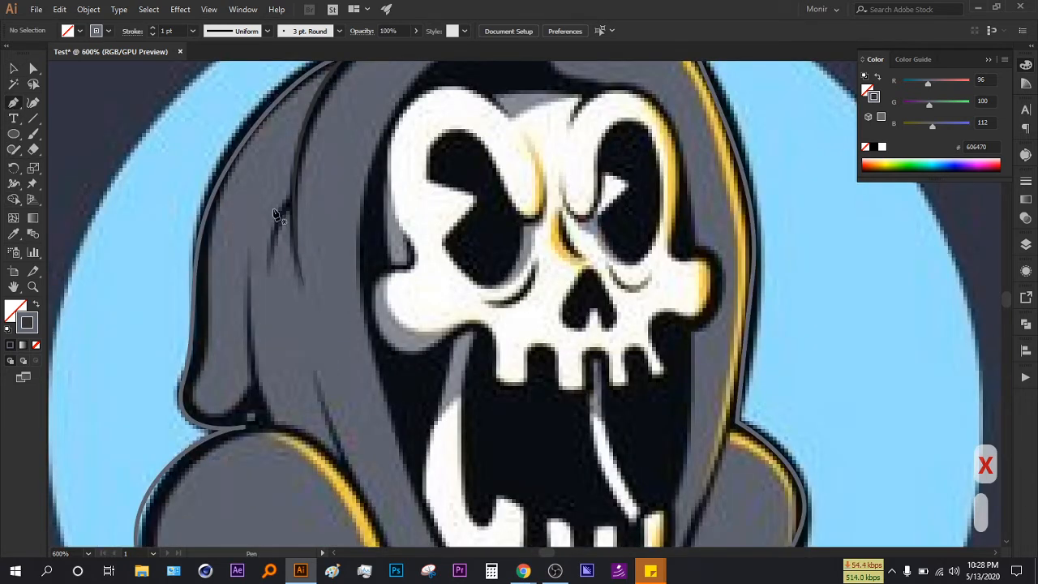
{"action": "left_click", "coordinate": [14, 69]}
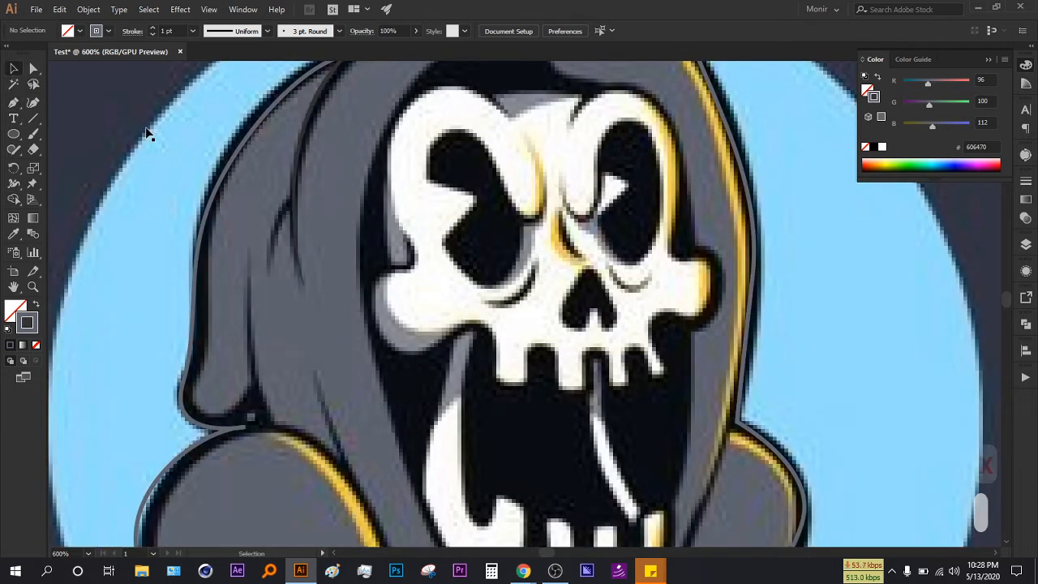
{"action": "left_click", "coordinate": [301, 144]}
{"action": "left_click", "coordinate": [14, 103]}
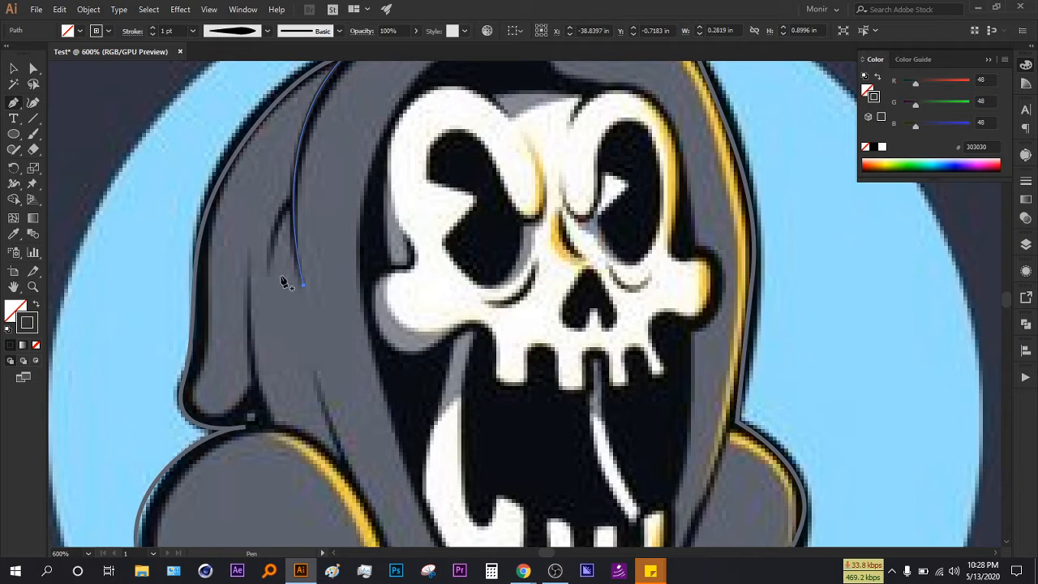
{"action": "left_click_drag", "start_coordinate": [269, 272], "coordinate": [323, 186]}
{"action": "key", "text": "Return"}
- Apply the tapered Width Profile 5 to the short fold curve
{"action": "left_click", "coordinate": [14, 70]}
{"action": "left_click", "coordinate": [135, 120]}
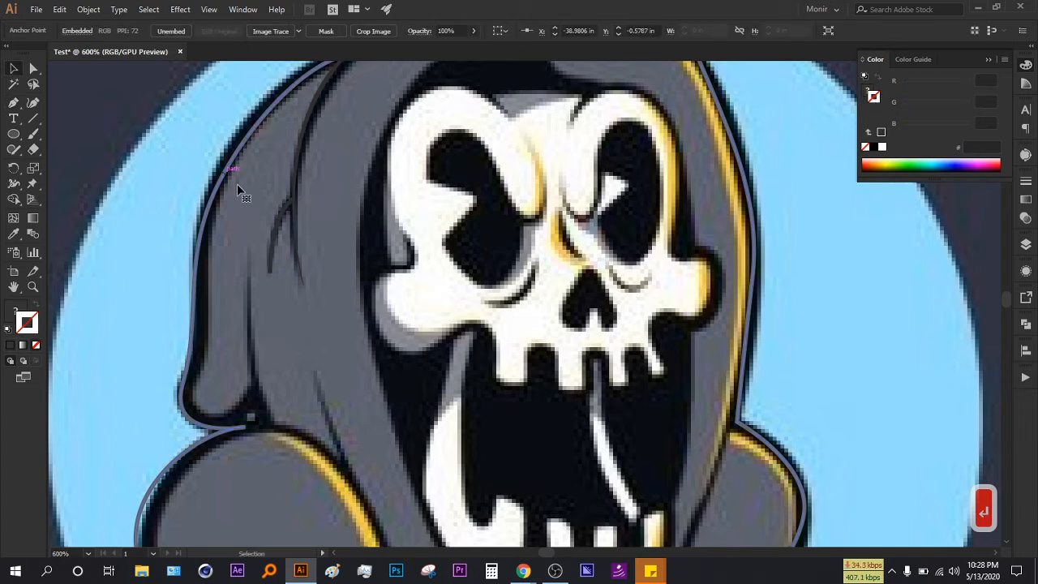
{"action": "key", "text": "ctrl+z"}
{"action": "left_click", "coordinate": [267, 31]}
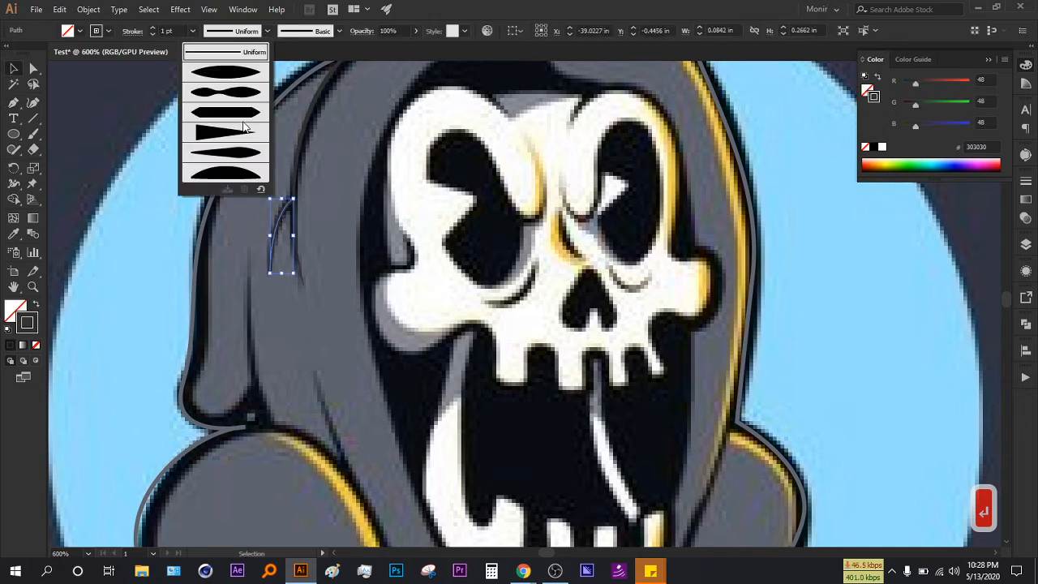
{"action": "left_click", "coordinate": [246, 155]}
- Move the Harvester logo image left, clear of the tracing, and fill the traced silhouette with the sampled grey
{"action": "scroll", "coordinate": [669, 399], "scroll_direction": "down", "scroll_amount": 4}
{"action": "left_click_drag", "start_coordinate": [632, 399], "coordinate": [264, 389]}
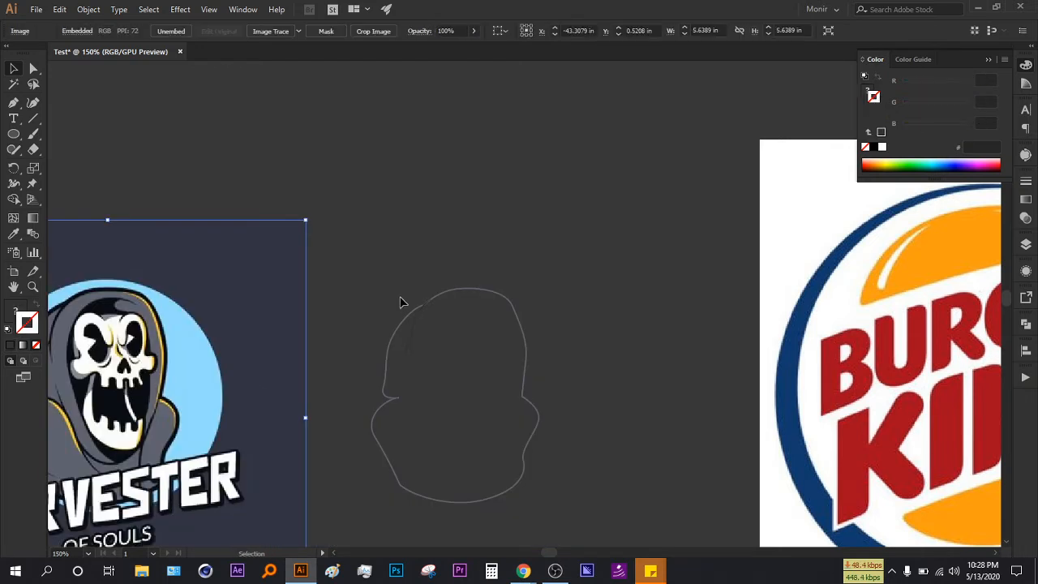
{"action": "left_click", "coordinate": [408, 321]}
{"action": "left_click", "coordinate": [411, 316]}
{"action": "key", "text": "shift+x"}
{"action": "left_click", "coordinate": [493, 220]}
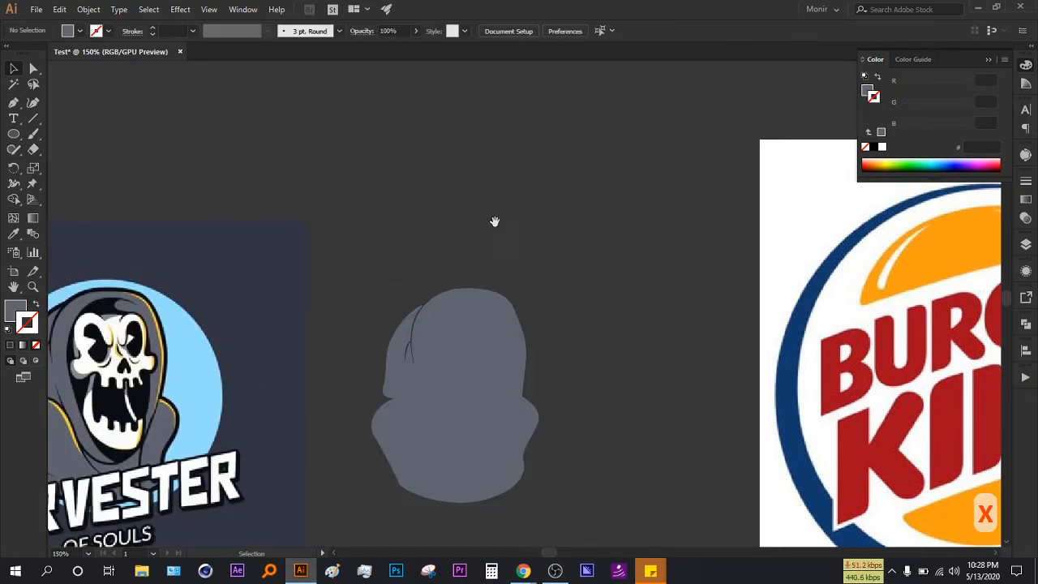
- Draw a rectangle about 3.22 by 4.26 in around the silhouette and send it to the back
{"action": "scroll", "coordinate": [81, 186], "scroll_direction": "down", "scroll_amount": 2}
{"action": "left_click_drag", "start_coordinate": [16, 136], "coordinate": [77, 135]}
{"action": "mouse_move", "coordinate": [375, 197]}
{"action": "left_mouse_down"}
{"action": "mouse_move", "coordinate": [388, 237]}
{"action": "mouse_move", "coordinate": [600, 495]}
{"action": "left_mouse_up"}
{"action": "left_click", "coordinate": [14, 69]}
{"action": "key", "text": "ctrl+shift+bracketleft"}
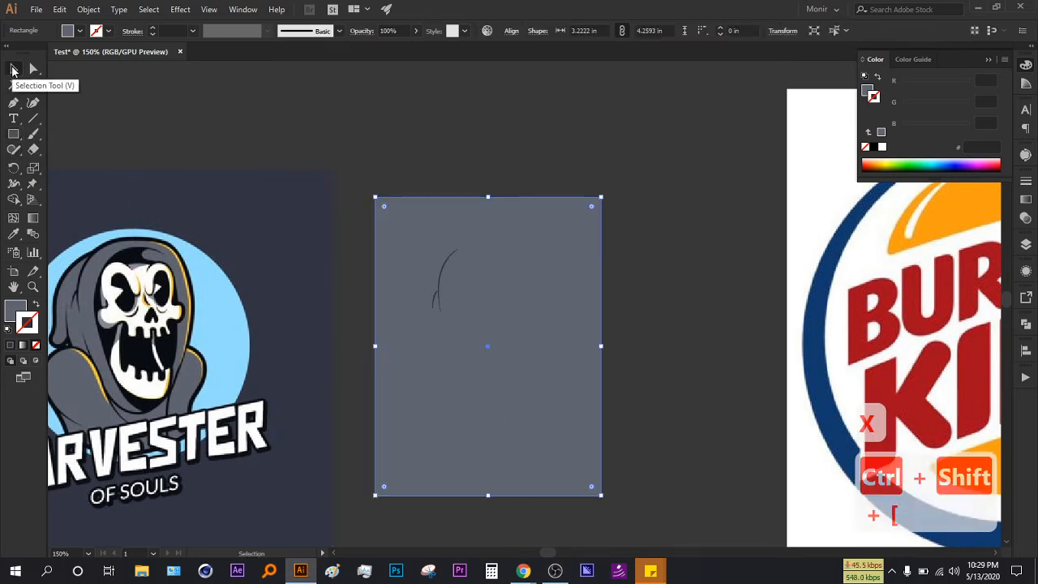
- Give the background rectangle a white fill and a grey #606470 stroke, and deselect it
{"action": "left_click", "coordinate": [882, 147]}
{"action": "key", "text": "shift+x"}
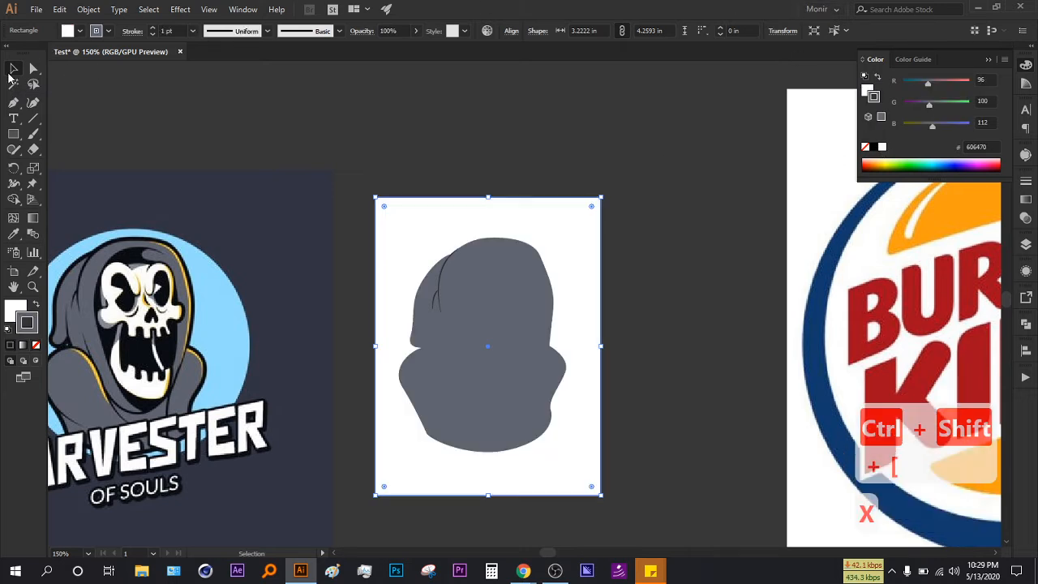
{"action": "left_click", "coordinate": [285, 120]}
- Increase the stroke weight of both hood fold curves to 3 pt
{"action": "scroll", "coordinate": [567, 324], "scroll_direction": "left", "scroll_amount": 2}
{"action": "scroll", "coordinate": [500, 315], "scroll_direction": "up", "scroll_amount": 2}
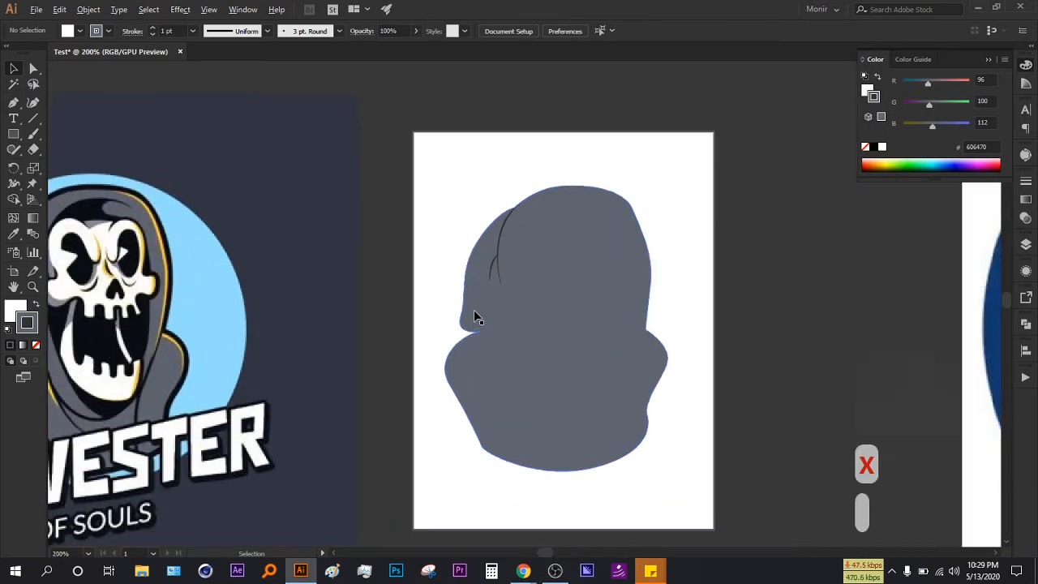
{"action": "left_click", "coordinate": [577, 242]}
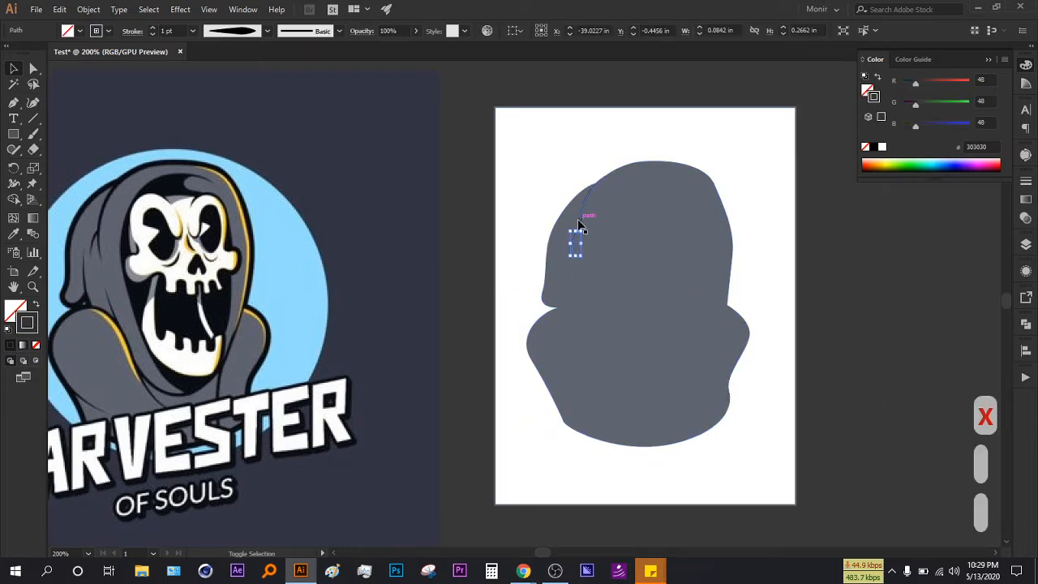
{"action": "left_click", "coordinate": [153, 27]}
{"action": "left_click", "coordinate": [152, 28]}
{"action": "left_click", "coordinate": [519, 140]}
{"action": "scroll", "coordinate": [647, 274], "scroll_direction": "left", "scroll_amount": 1}
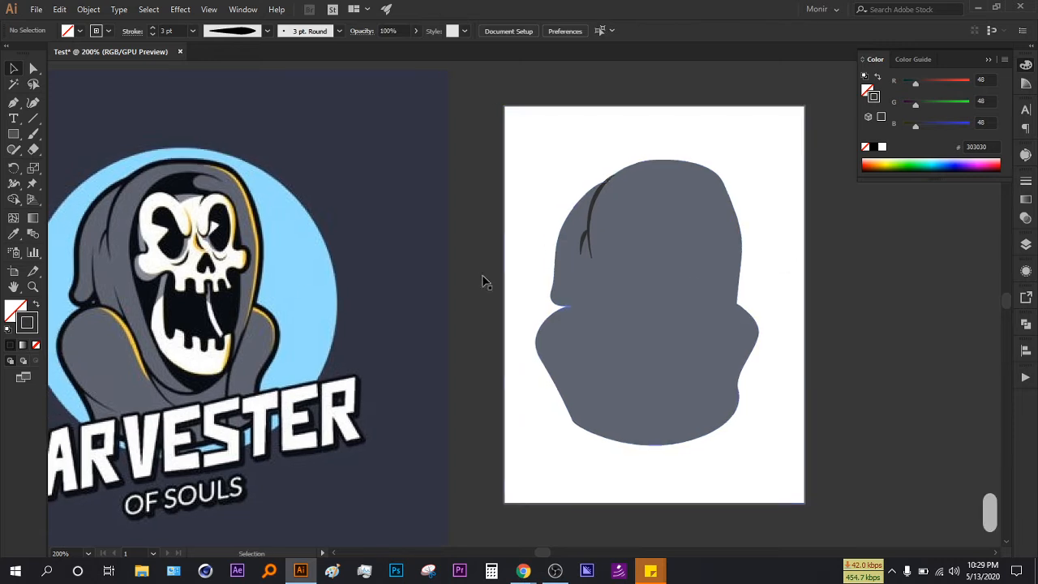
- Undo the most recent edits to the tracing
{"action": "key", "text": "ctrl+z"}
{"action": "key", "text": "ctrl+z"}
{"action": "key", "text": "ctrl+z"}
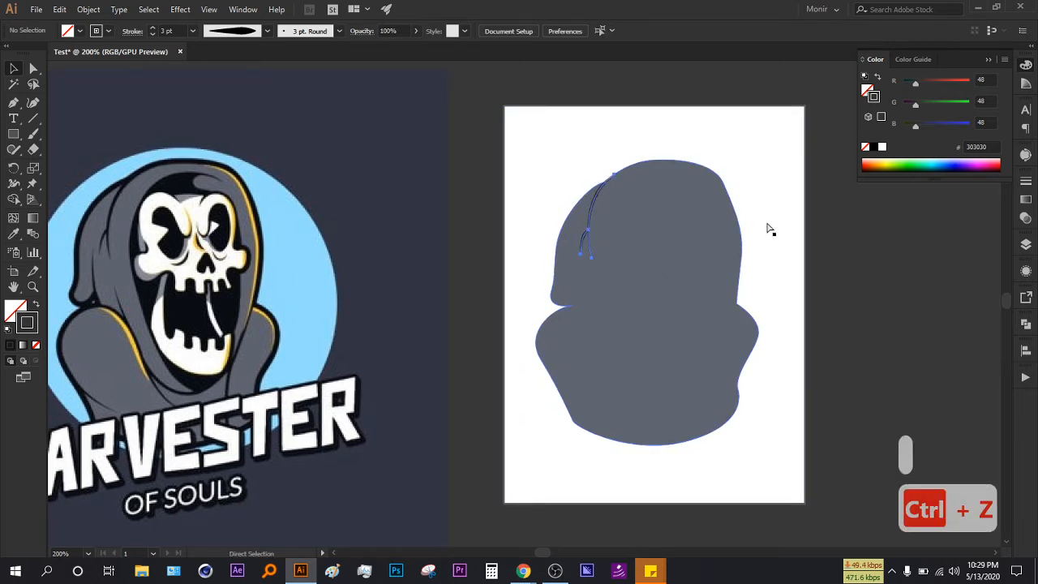
- Draw a rectangle about 3.77 by 3.26 in above the Harvester logo and give it a white fill without stroke
{"action": "left_click_drag", "start_coordinate": [298, 237], "coordinate": [344, 220]}
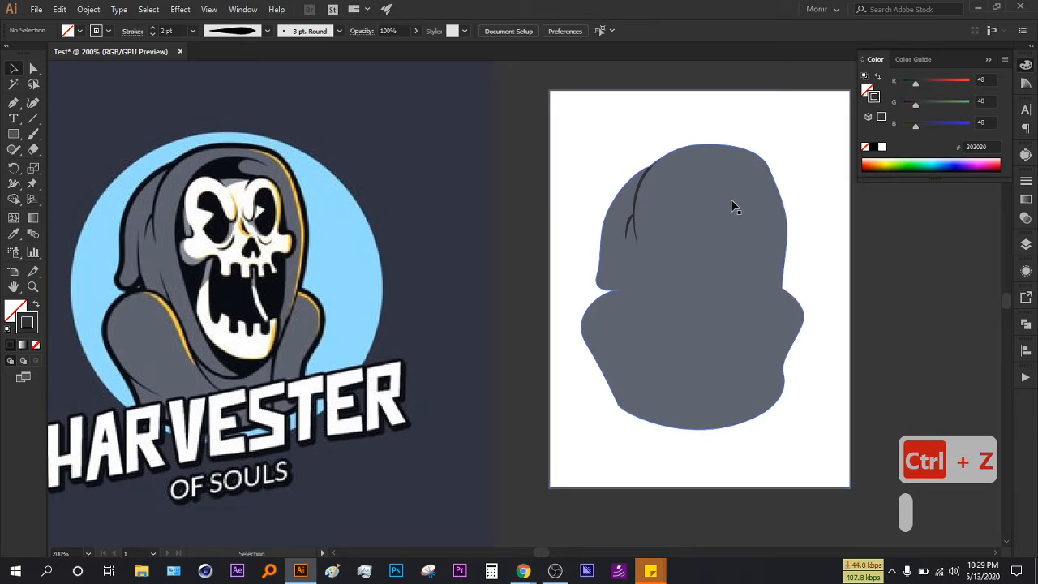
{"action": "scroll", "coordinate": [653, 381], "scroll_direction": "down", "scroll_amount": 5}
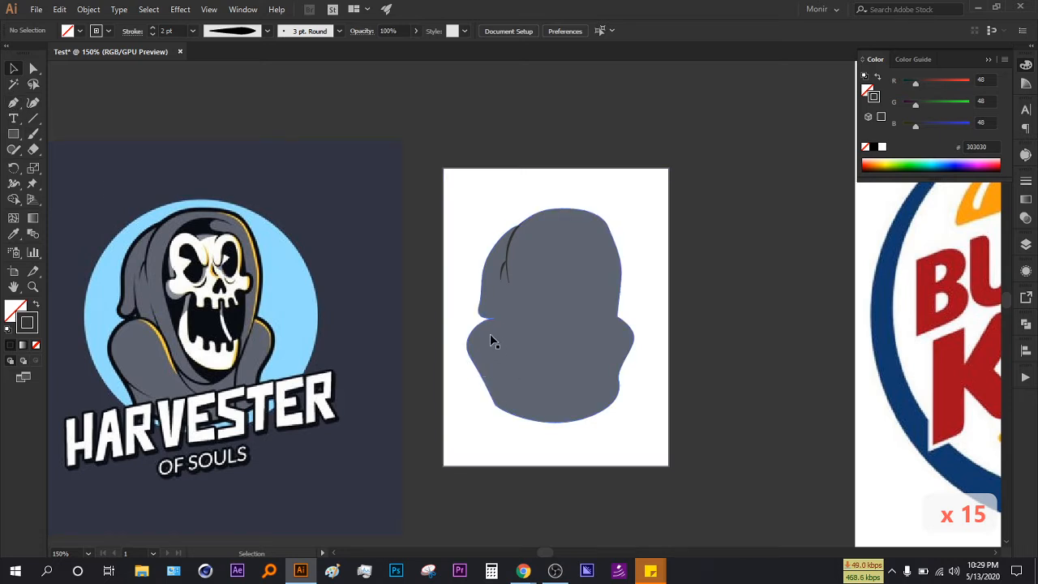
{"action": "scroll", "coordinate": [720, 400], "scroll_direction": "down", "scroll_amount": 1}
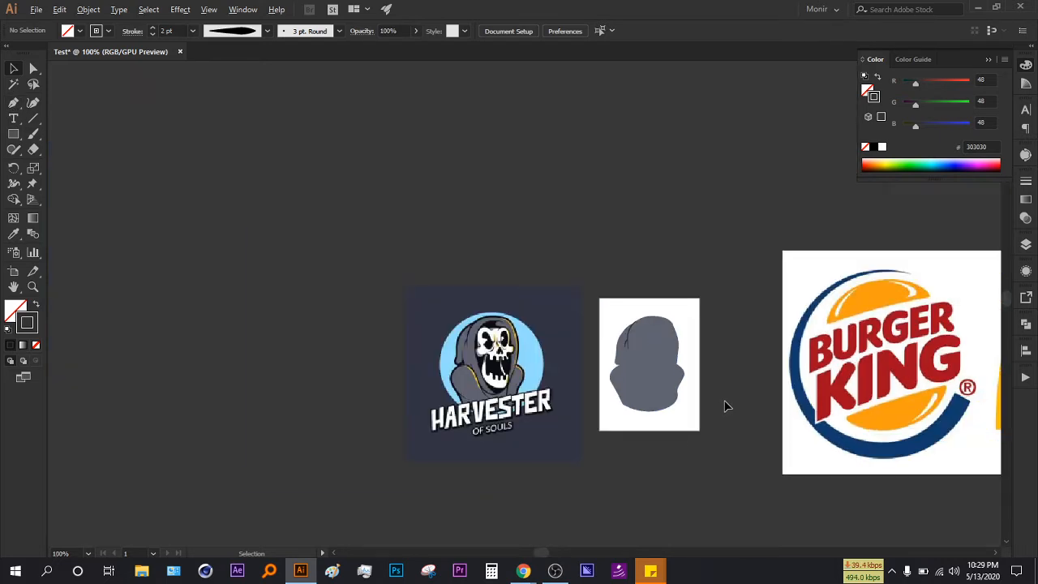
{"action": "scroll", "coordinate": [726, 405], "scroll_direction": "right", "scroll_amount": 16}
{"action": "mouse_move", "coordinate": [168, 158]}
{"action": "left_mouse_down"}
{"action": "mouse_move", "coordinate": [278, 241]}
{"action": "mouse_move", "coordinate": [285, 259]}
{"action": "left_mouse_up"}
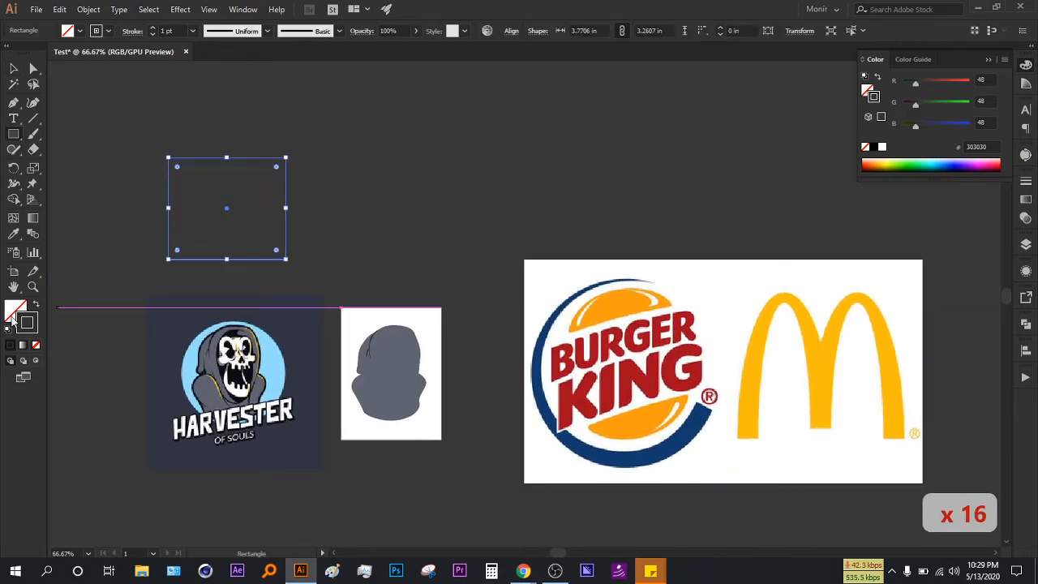
{"action": "key", "text": "shift+x"}
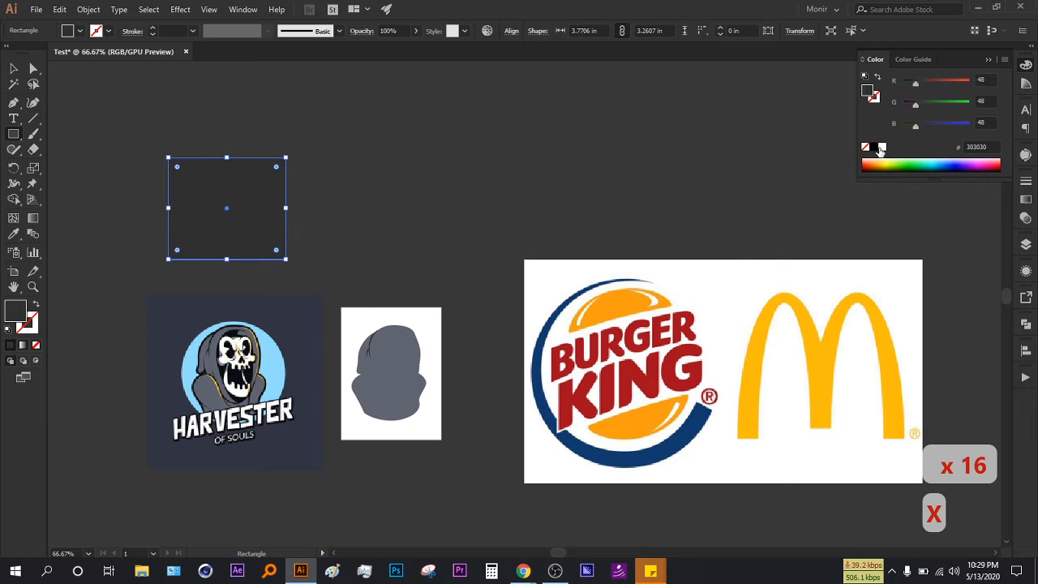
{"action": "left_click", "coordinate": [882, 148]}
{"action": "left_click", "coordinate": [13, 70]}
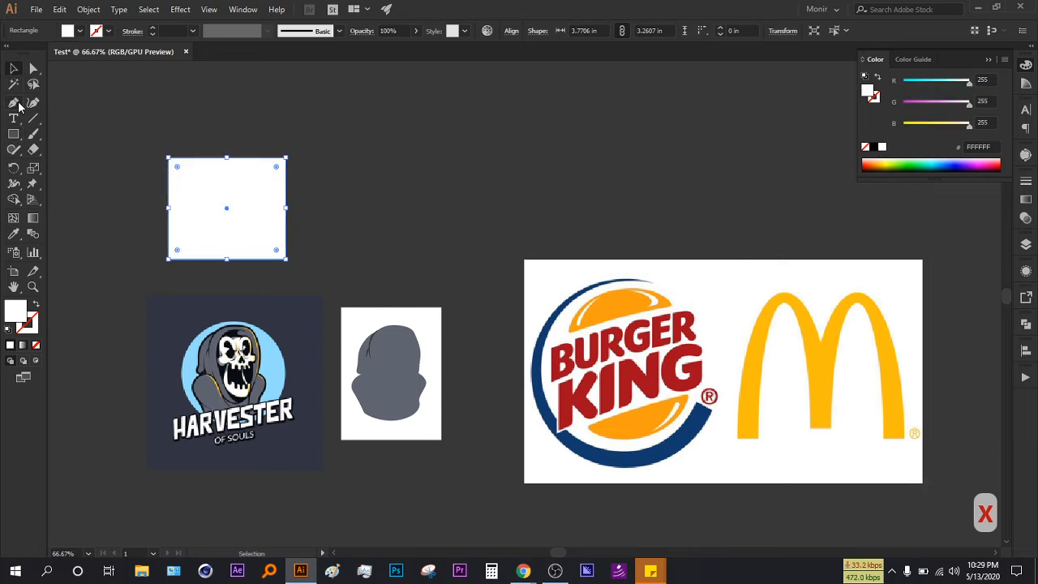
- Draw a closed four-sided shape about 3.24 by 3.12 in with the Pen tool beside the white rectangle
{"action": "left_click", "coordinate": [18, 104]}
{"action": "scroll", "coordinate": [352, 228], "scroll_direction": "up", "scroll_amount": 1}
{"action": "scroll", "coordinate": [350, 257], "scroll_direction": "left", "scroll_amount": 3}
{"action": "left_click", "coordinate": [371, 147]}
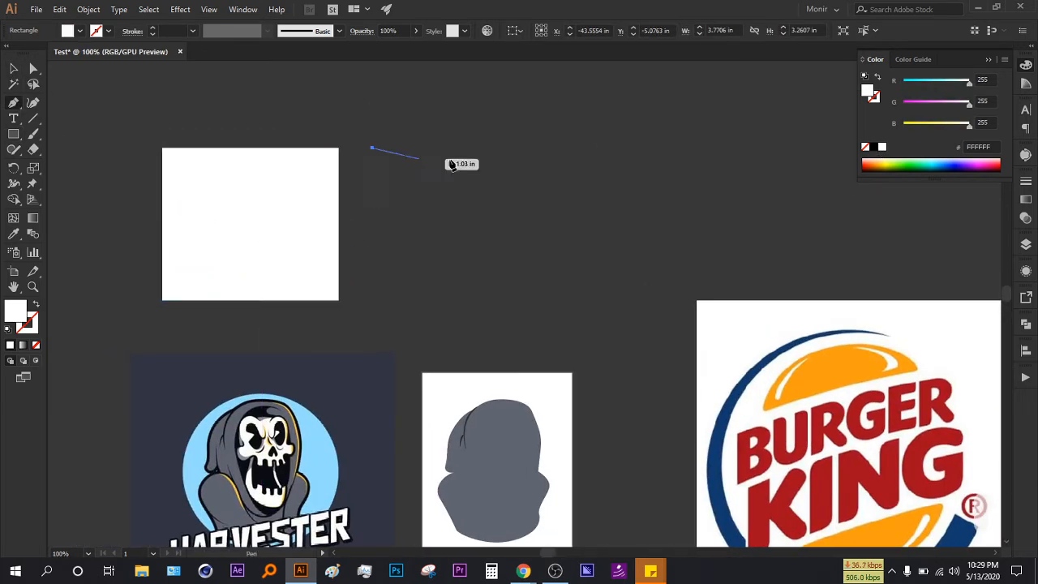
{"action": "left_click", "coordinate": [524, 147]}
{"action": "left_click", "coordinate": [524, 293]}
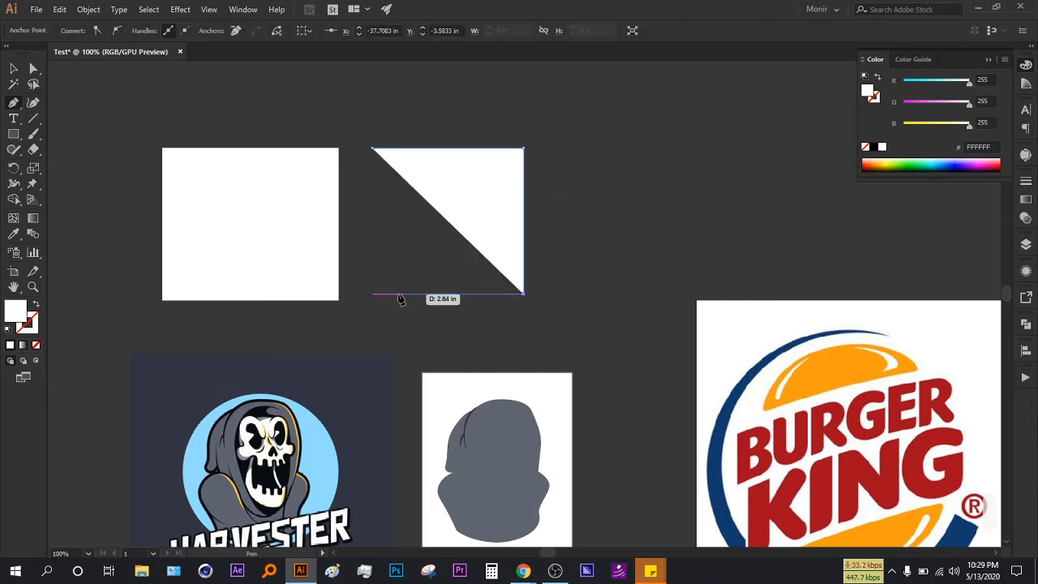
{"action": "left_click", "coordinate": [372, 294]}
{"action": "left_click", "coordinate": [372, 148]}
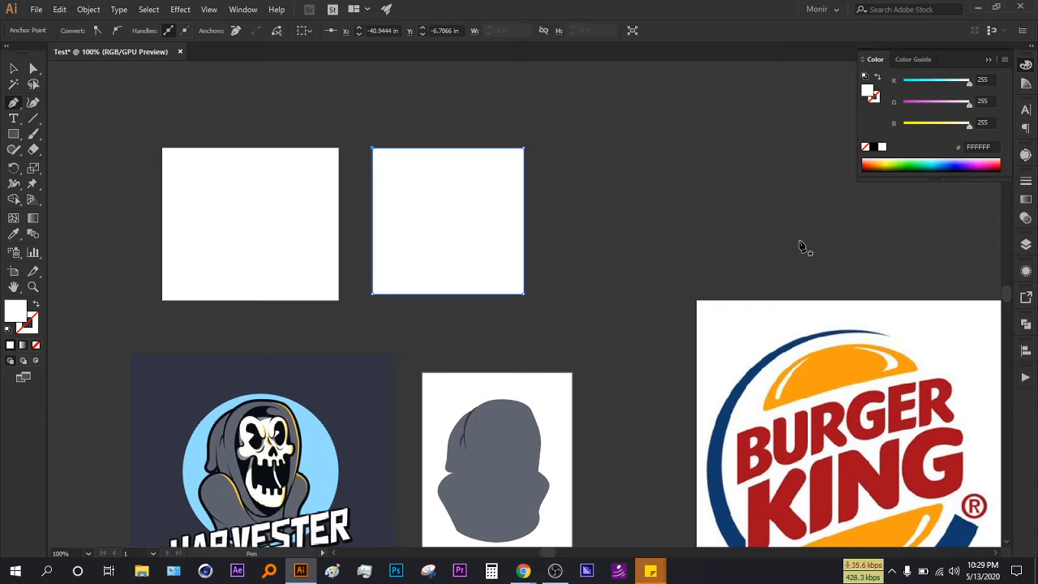
- Create a 3-sided polygon with a 1 in radius in the empty area beside the white rectangle and deselect it
{"action": "left_click_drag", "start_coordinate": [438, 225], "coordinate": [623, 242]}
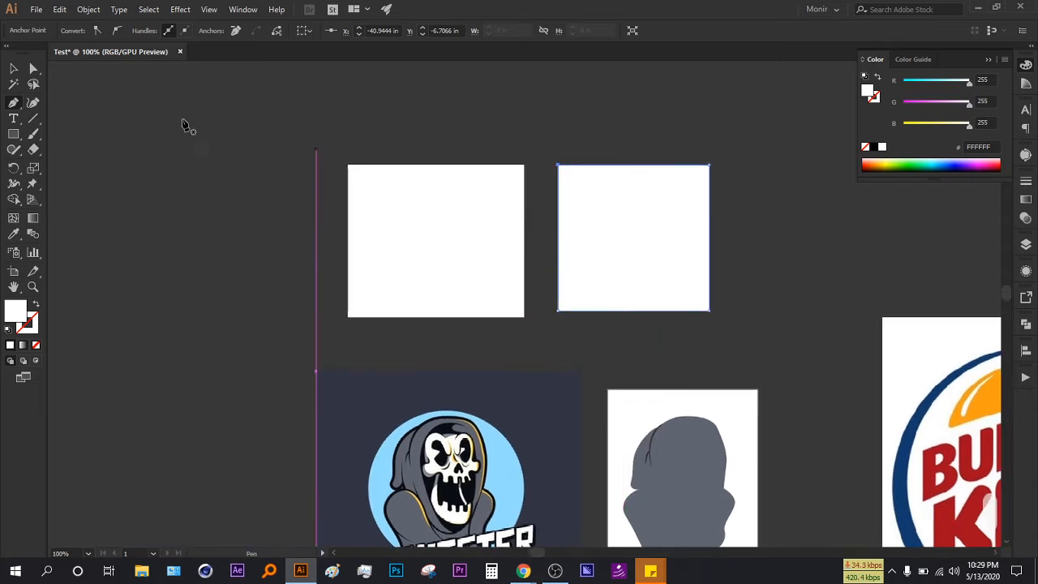
{"action": "right_click", "coordinate": [13, 134]}
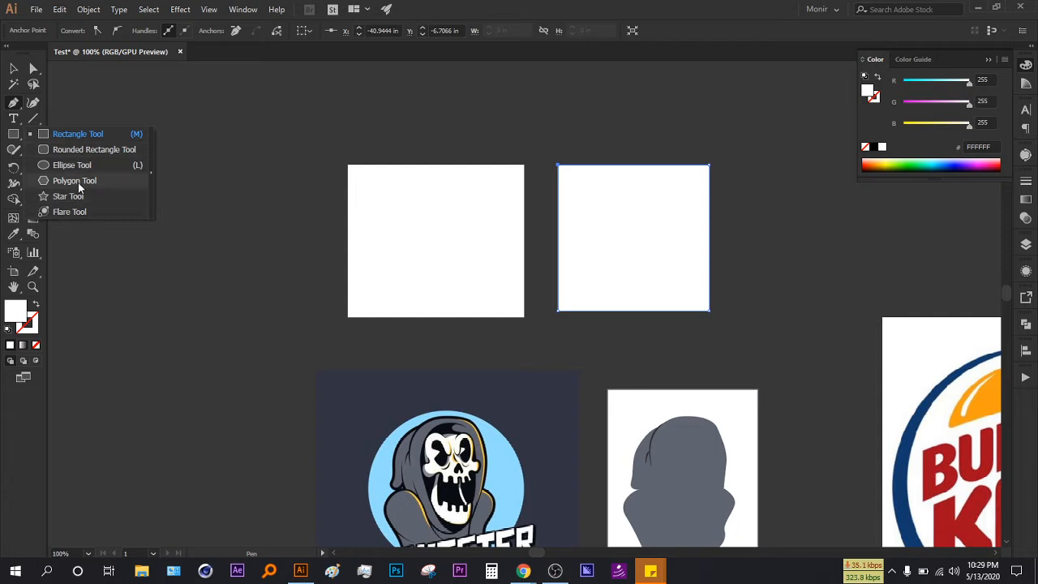
{"action": "left_click", "coordinate": [53, 176]}
{"action": "left_click", "coordinate": [153, 192]}
{"action": "left_click", "coordinate": [387, 276]}
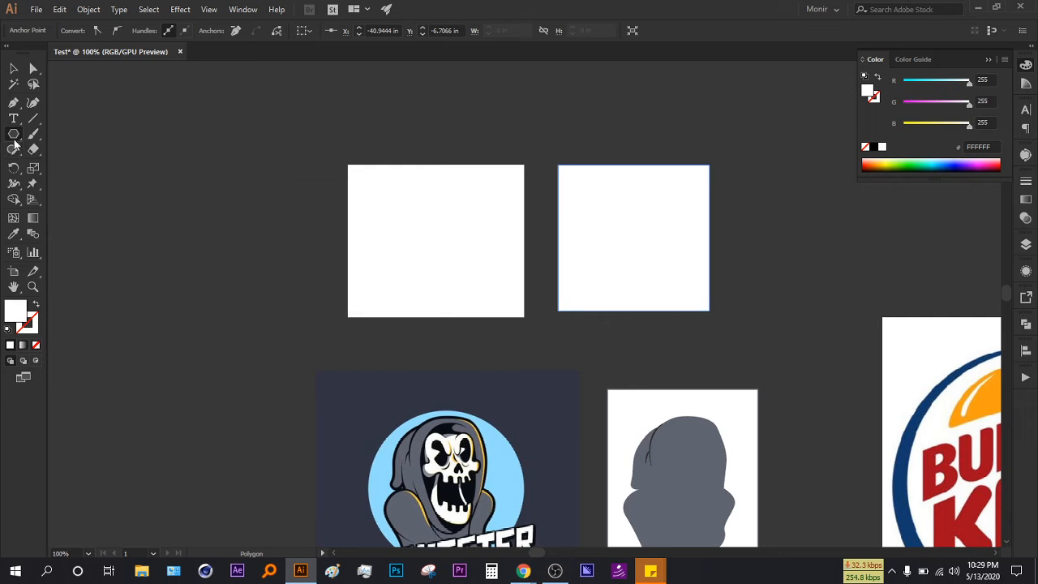
{"action": "left_click", "coordinate": [13, 135]}
{"action": "left_click", "coordinate": [77, 189]}
{"action": "left_click", "coordinate": [119, 194]}
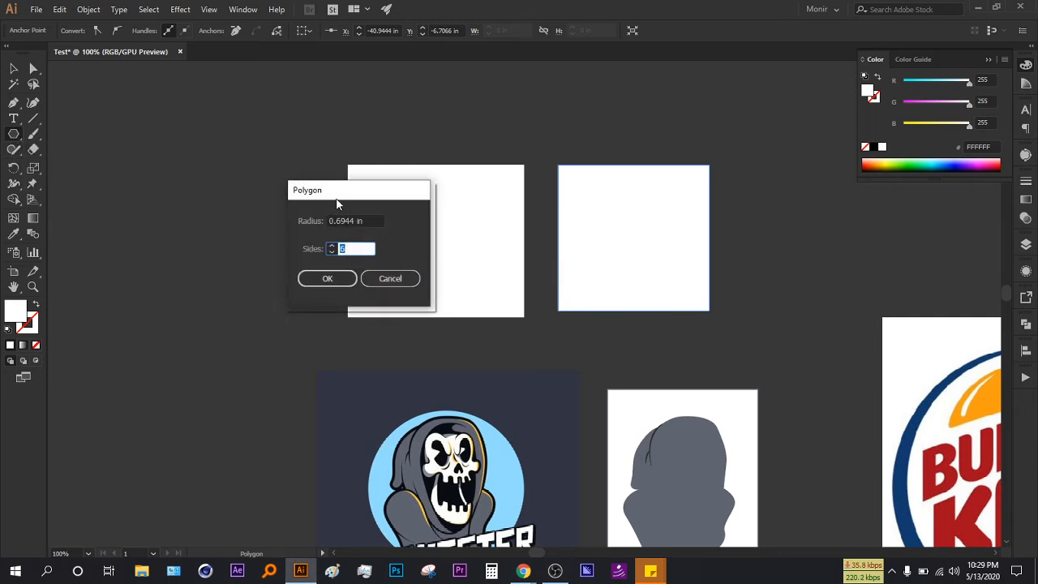
{"action": "left_click_drag", "start_coordinate": [306, 208], "coordinate": [261, 212]}
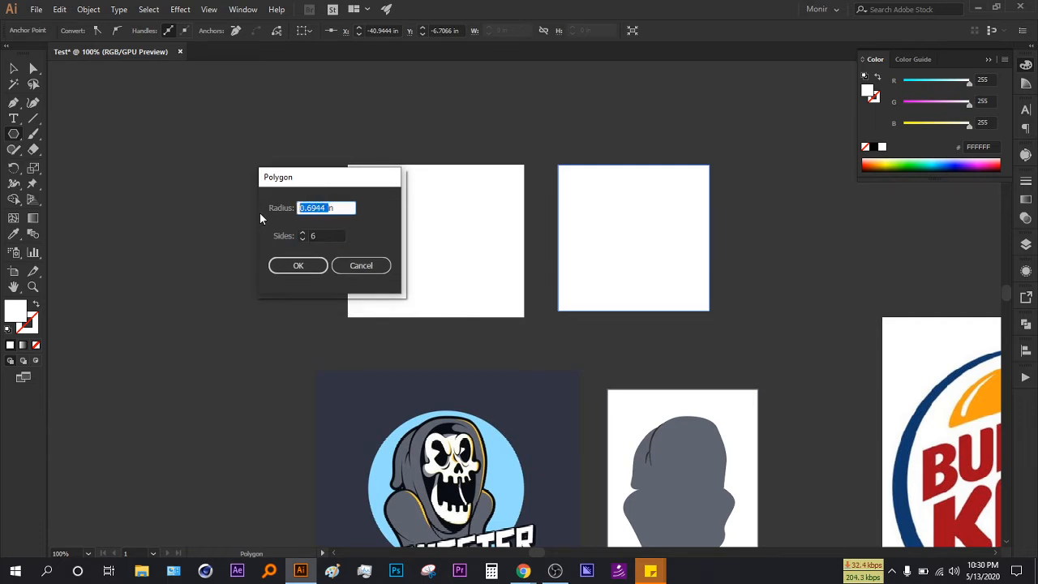
{"action": "type", "text": "1"}
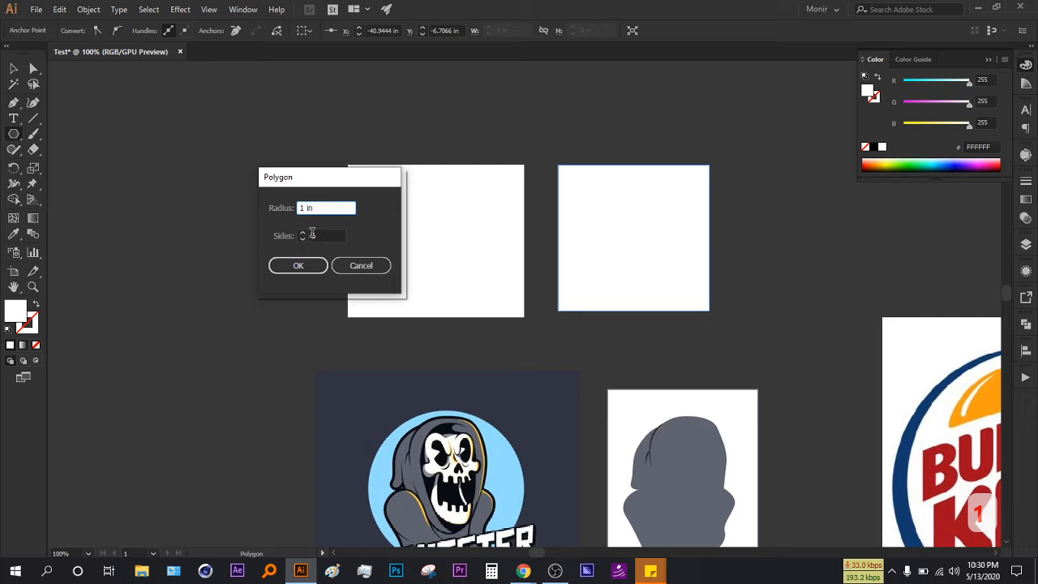
{"action": "left_click", "coordinate": [315, 235]}
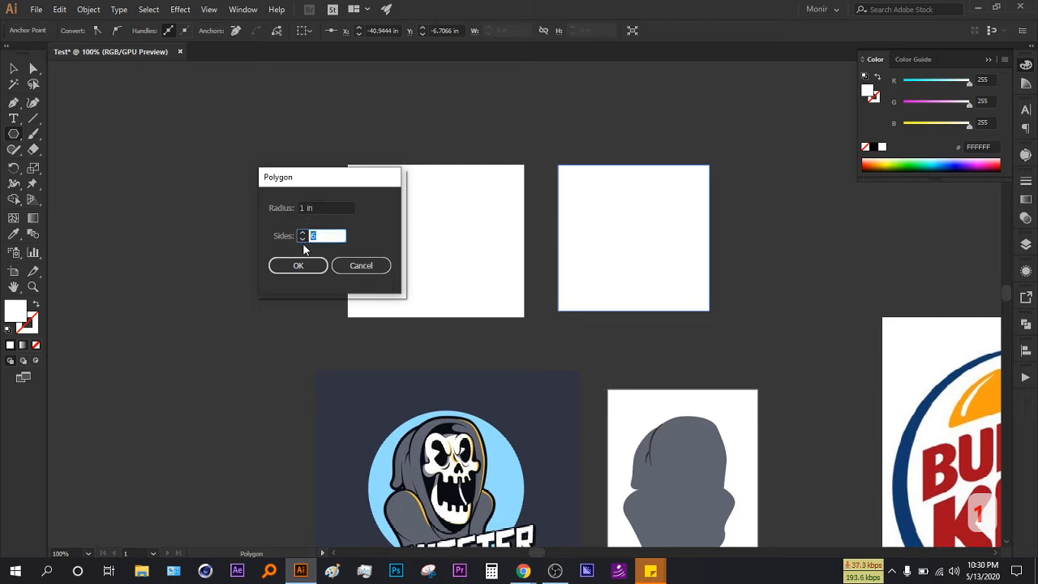
{"action": "type", "text": "3"}
{"action": "left_click", "coordinate": [300, 266]}
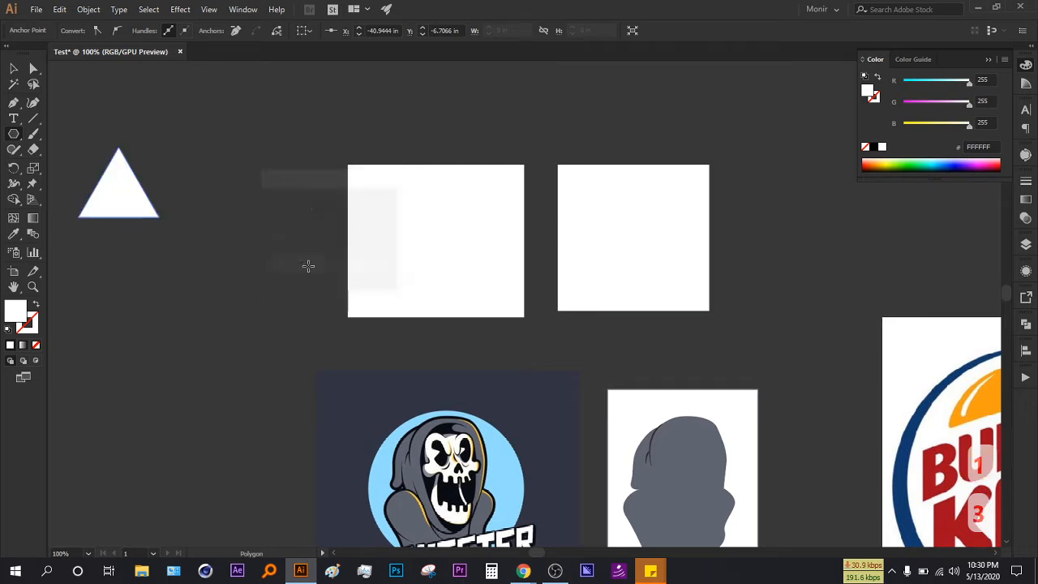
{"action": "left_click", "coordinate": [14, 69]}
{"action": "left_click", "coordinate": [173, 161]}
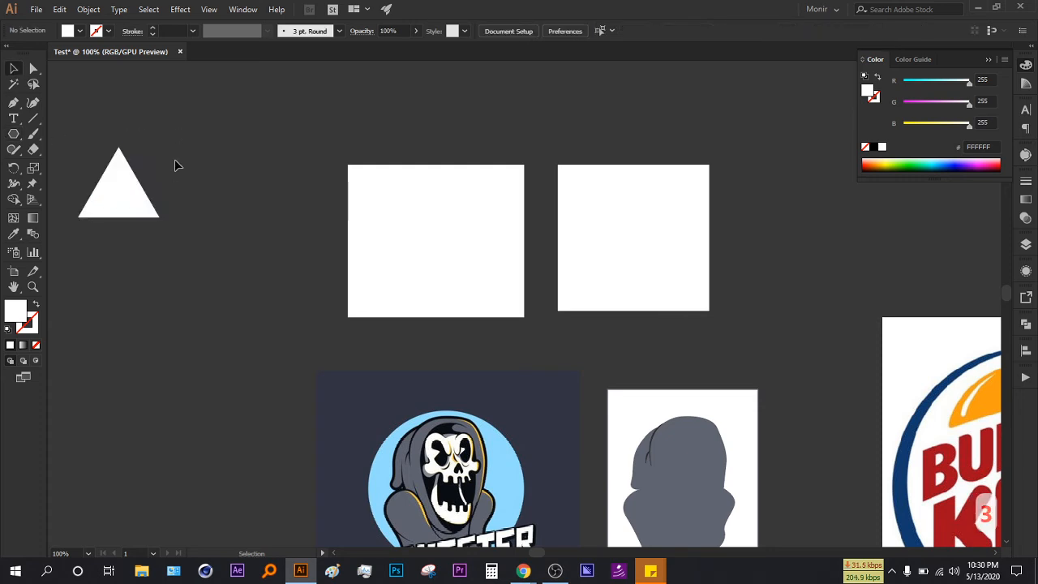
- Enlarge the polygon triangle to about one and a half times its size and deselect it
{"action": "scroll", "coordinate": [216, 204], "scroll_direction": "left", "scroll_amount": 3}
{"action": "scroll", "coordinate": [216, 203], "scroll_direction": "up", "scroll_amount": 1}
{"action": "left_click", "coordinate": [215, 216]}
{"action": "left_click_drag", "start_coordinate": [247, 241], "coordinate": [285, 274]}
{"action": "left_click", "coordinate": [208, 294]}
- Draw a closed triangle about 1.75 in wide with the Pen tool below the polygon triangle and deselect it
{"action": "left_click", "coordinate": [13, 103]}
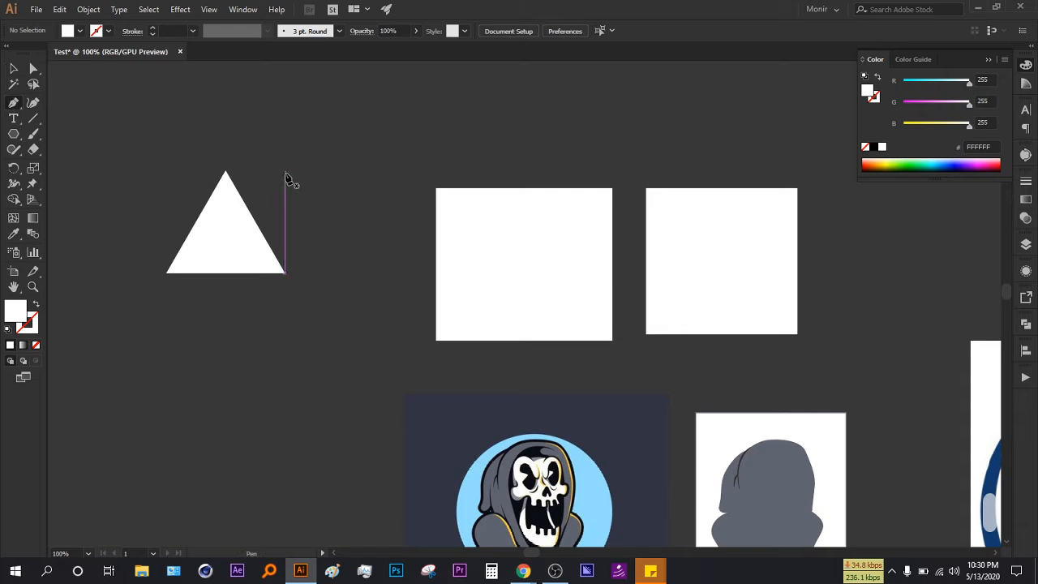
{"action": "left_click", "coordinate": [304, 286]}
{"action": "left_click", "coordinate": [346, 372]}
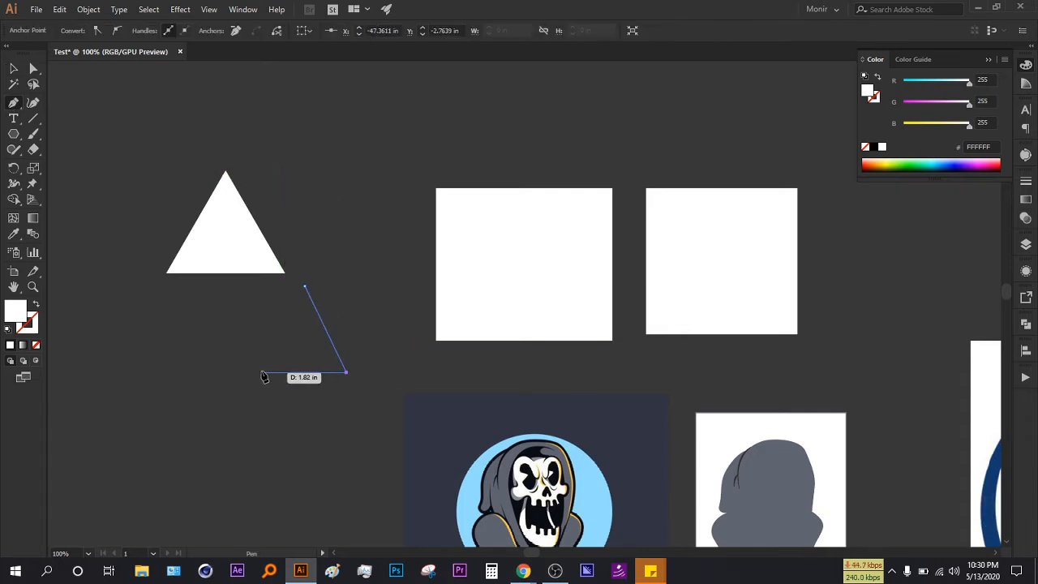
{"action": "left_click", "coordinate": [265, 372]}
{"action": "left_click", "coordinate": [304, 287]}
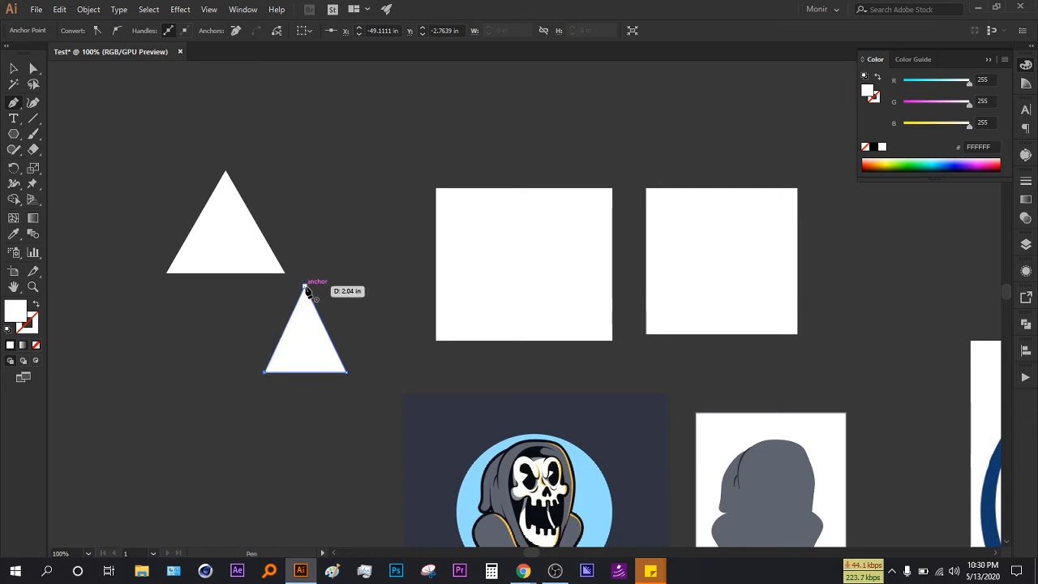
{"action": "left_click", "coordinate": [13, 69]}
{"action": "left_click", "coordinate": [90, 103]}
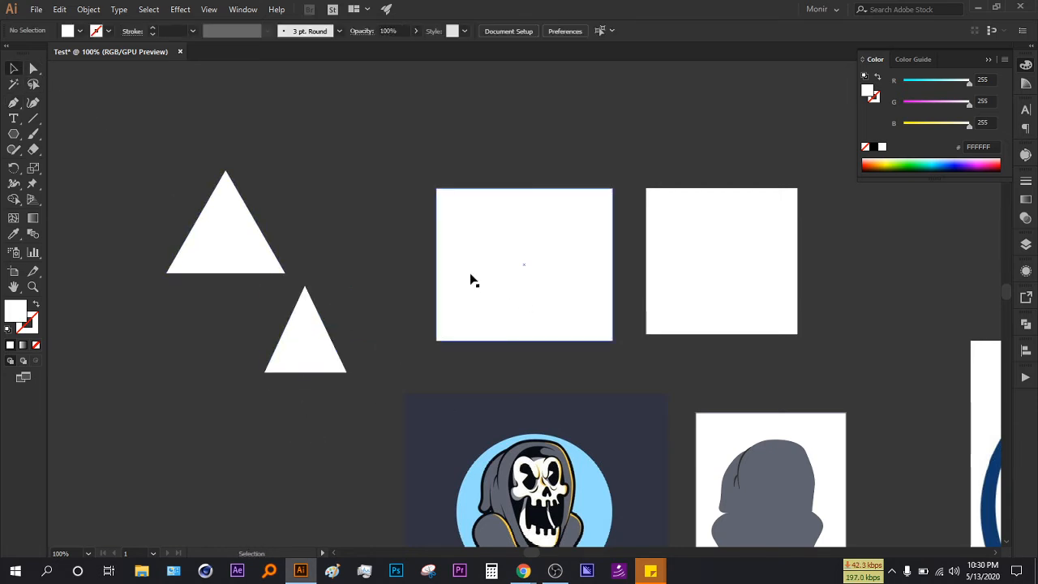
- Draw a closed five-pointed star with the Pen tool beside the smaller triangle and deselect it
{"action": "scroll", "coordinate": [466, 276], "scroll_direction": "up", "scroll_amount": 1}
{"action": "scroll", "coordinate": [467, 276], "scroll_direction": "left", "scroll_amount": 1}
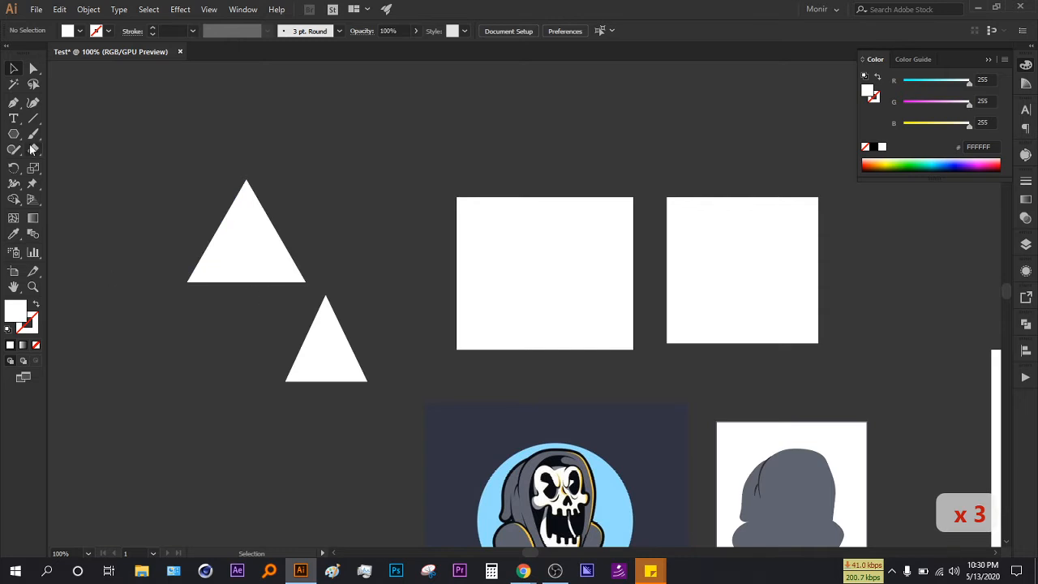
{"action": "left_click", "coordinate": [14, 102]}
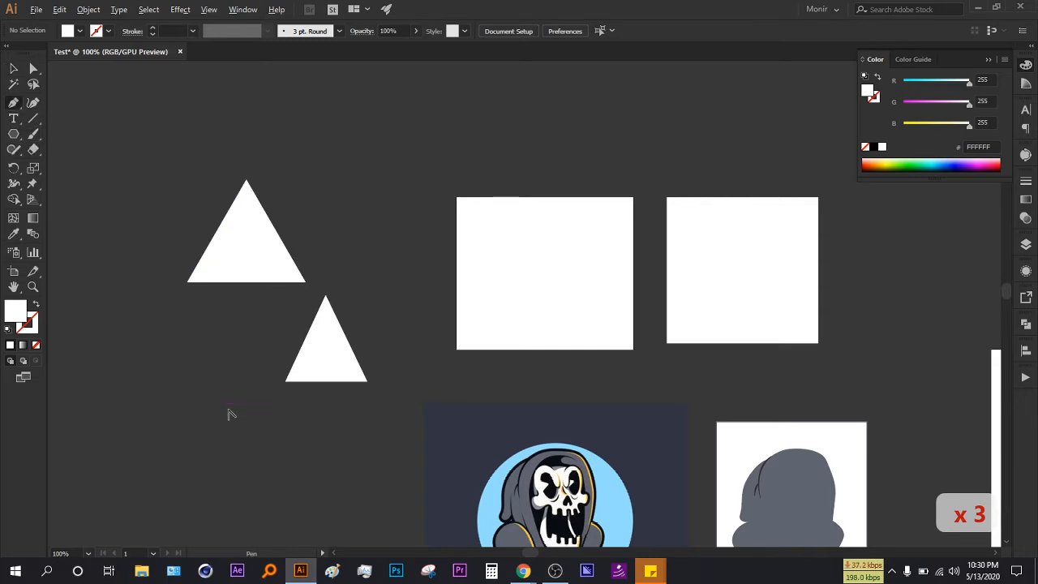
{"action": "scroll", "coordinate": [231, 415], "scroll_direction": "up", "scroll_amount": 3}
{"action": "scroll", "coordinate": [248, 289], "scroll_direction": "left", "scroll_amount": 1}
{"action": "left_click", "coordinate": [279, 245]}
{"action": "left_click", "coordinate": [260, 296]}
{"action": "left_click", "coordinate": [170, 303]}
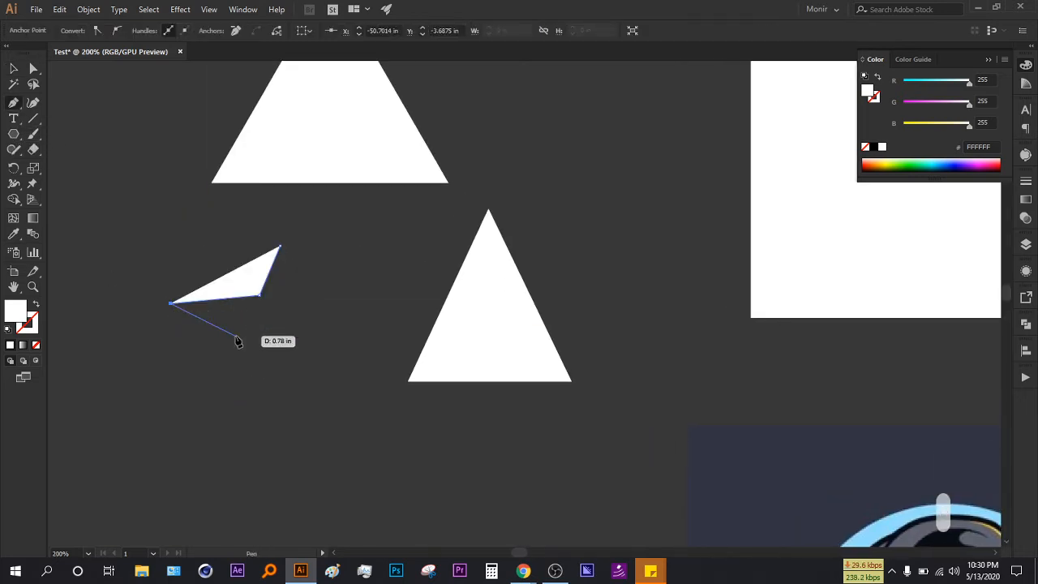
{"action": "left_click", "coordinate": [235, 335]}
{"action": "left_click", "coordinate": [212, 401]}
{"action": "left_click", "coordinate": [280, 353]}
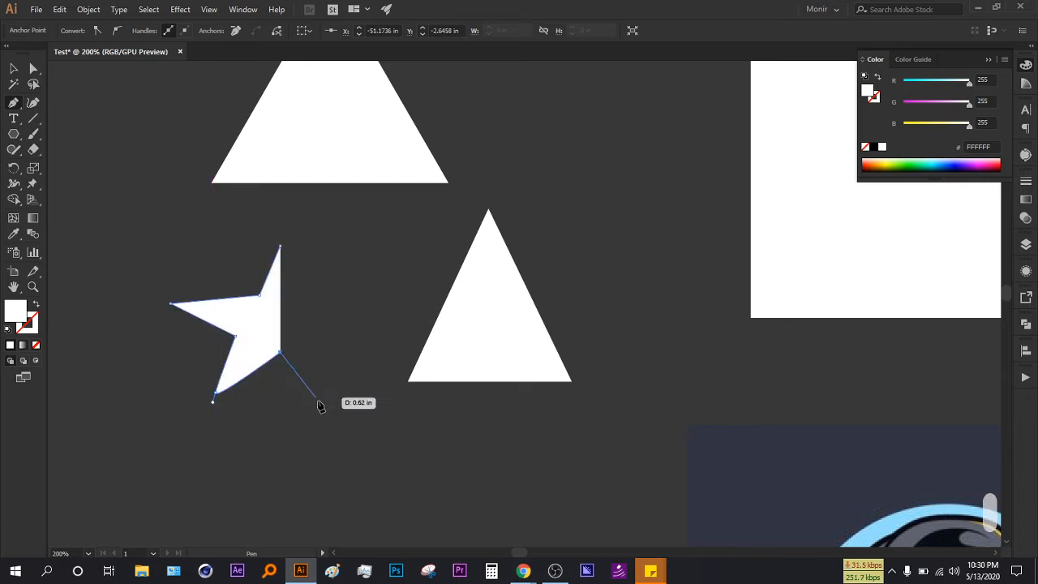
{"action": "left_click", "coordinate": [332, 418]}
{"action": "left_click", "coordinate": [306, 332]}
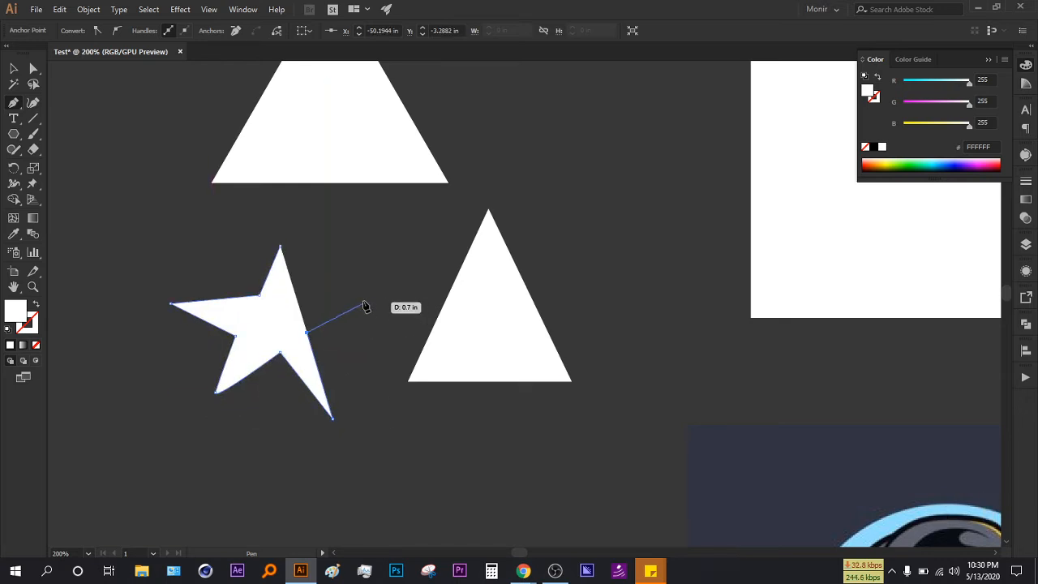
{"action": "left_click", "coordinate": [353, 295]}
{"action": "left_click", "coordinate": [300, 294]}
{"action": "left_click", "coordinate": [280, 245]}
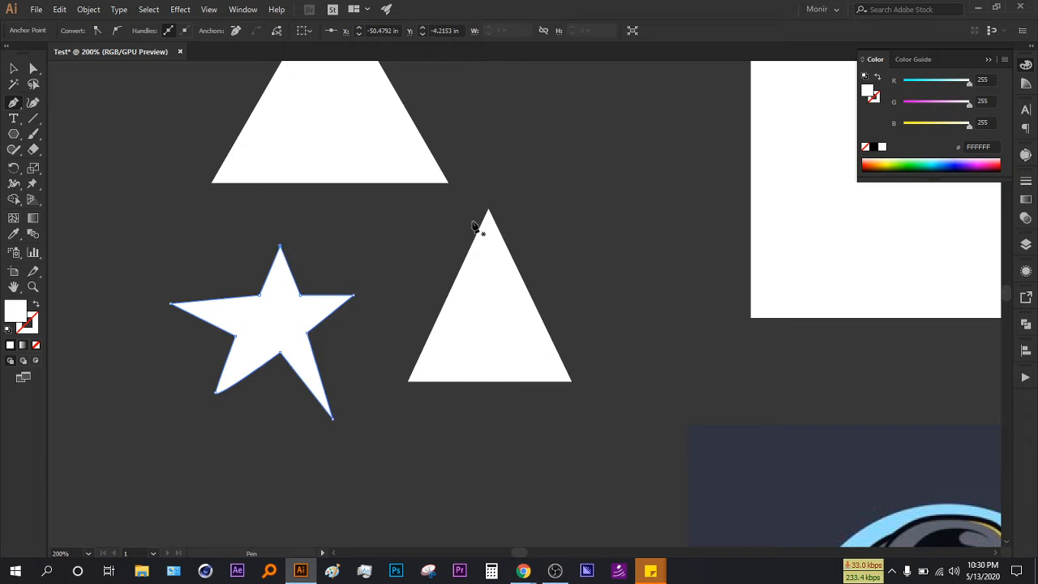
{"action": "left_click", "coordinate": [14, 68]}
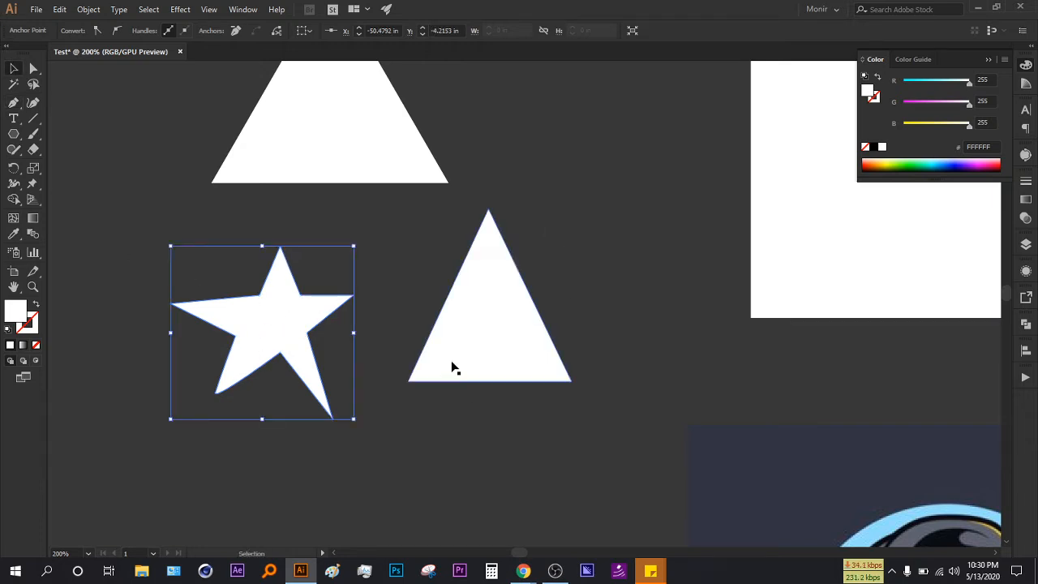
{"action": "left_click", "coordinate": [388, 260]}
- Switch to the Google Meet call in Chrome to check on the participants, and return to Illustrator
{"action": "scroll", "coordinate": [420, 388], "scroll_direction": "down", "scroll_amount": 5}
{"action": "scroll", "coordinate": [347, 420], "scroll_direction": "right", "scroll_amount": 10}
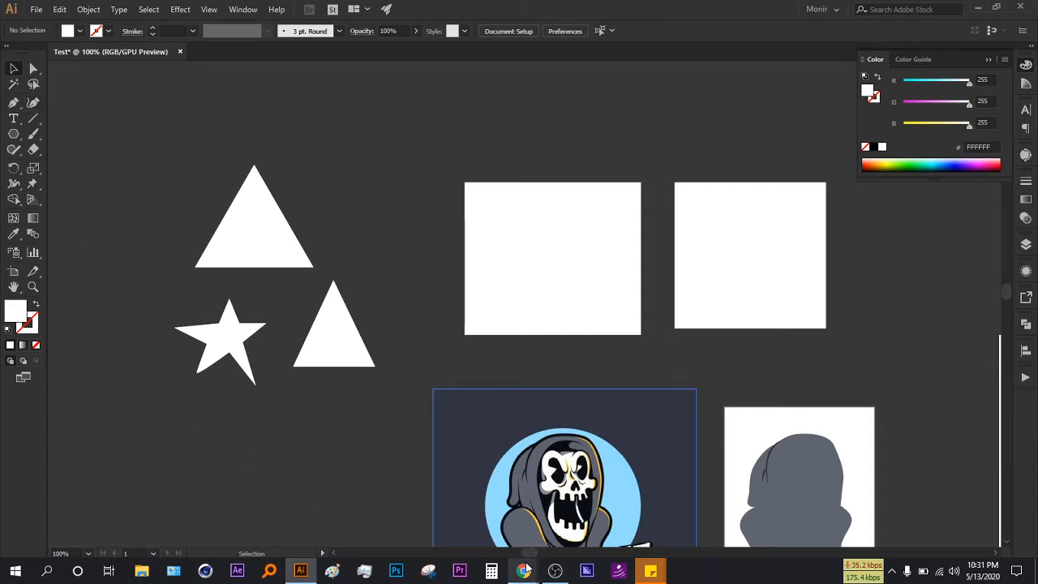
{"action": "mouse_move", "coordinate": [523, 571]}
{"action": "left_click", "coordinate": [497, 524]}
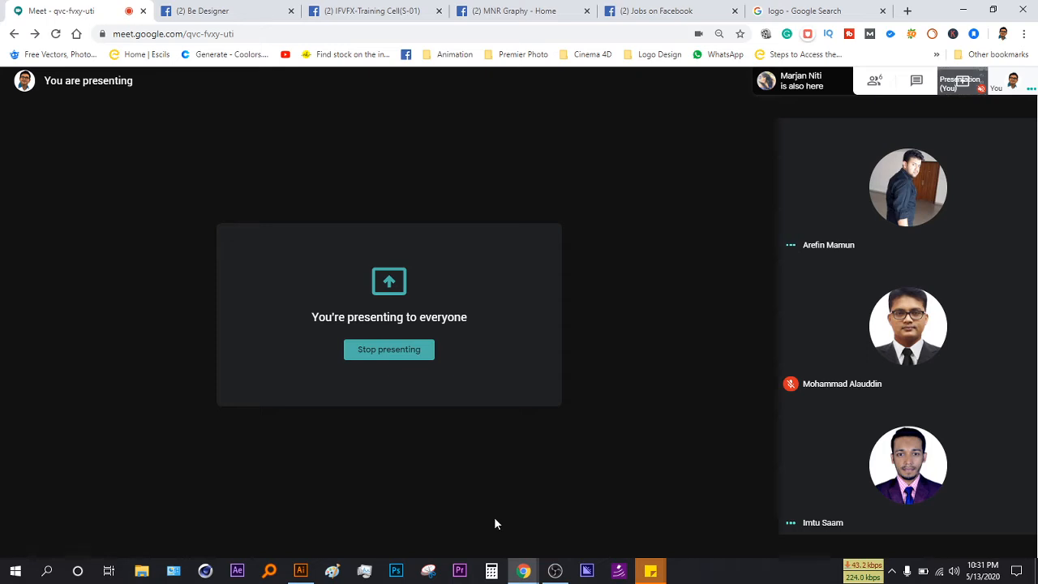
{"action": "mouse_move", "coordinate": [764, 461]}
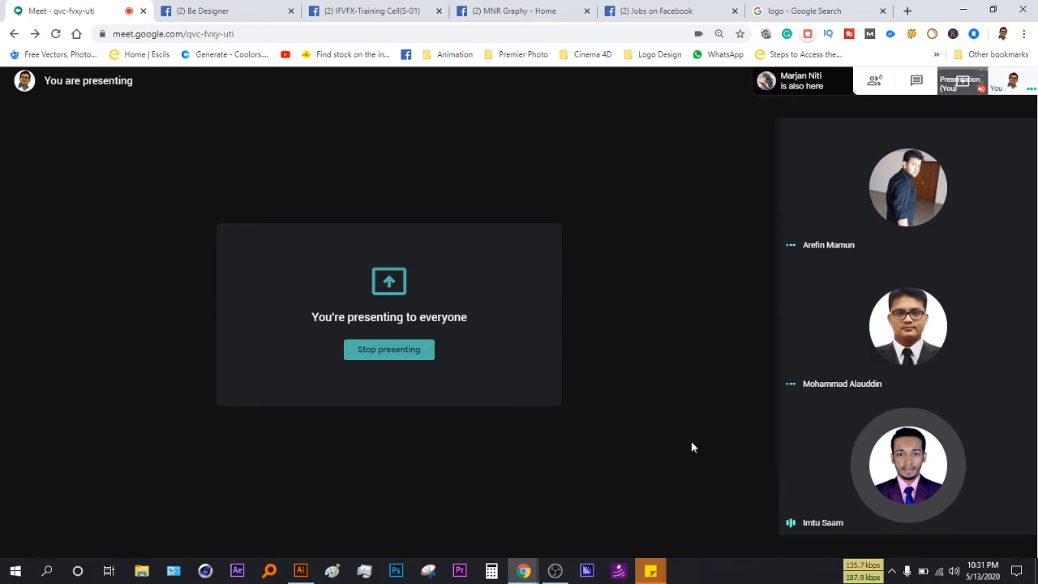
{"action": "key", "text": "alt+Tab"}
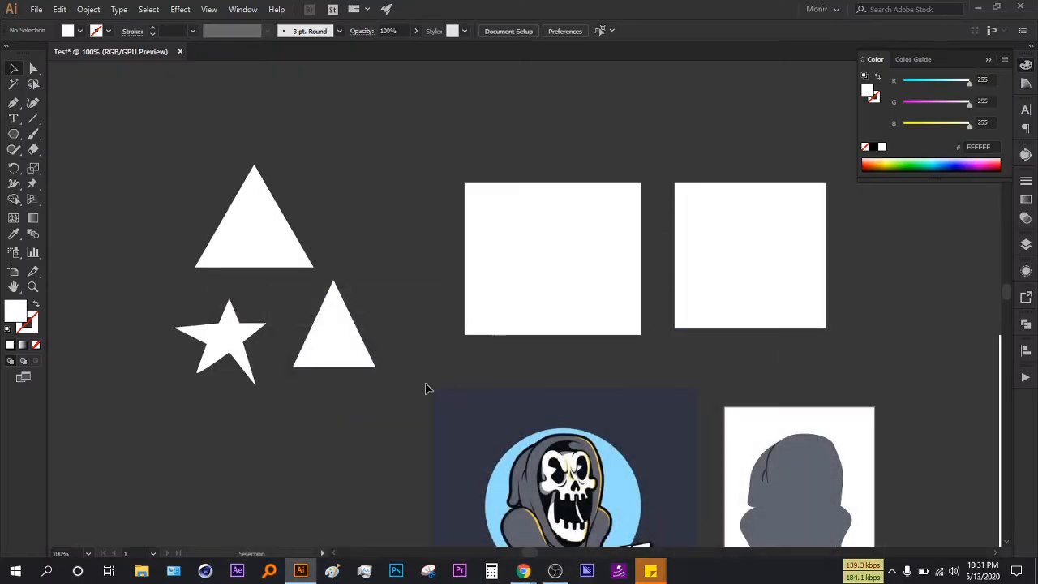
- Select all the artwork in the Test document and delete it
{"action": "scroll", "coordinate": [315, 454], "scroll_direction": "down", "scroll_amount": 1}
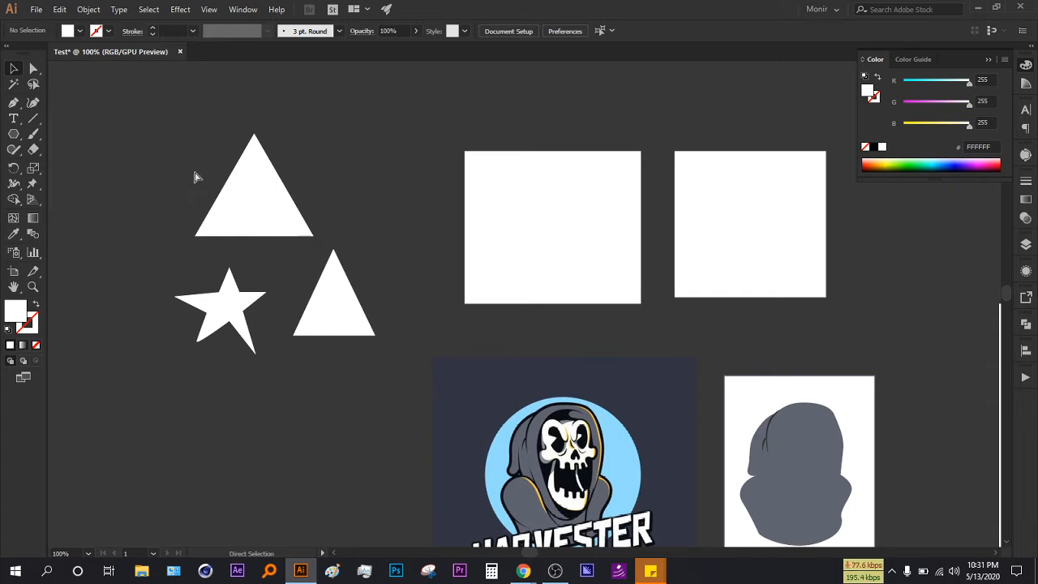
{"action": "key", "text": "ctrl+a"}
{"action": "key", "text": "Delete"}
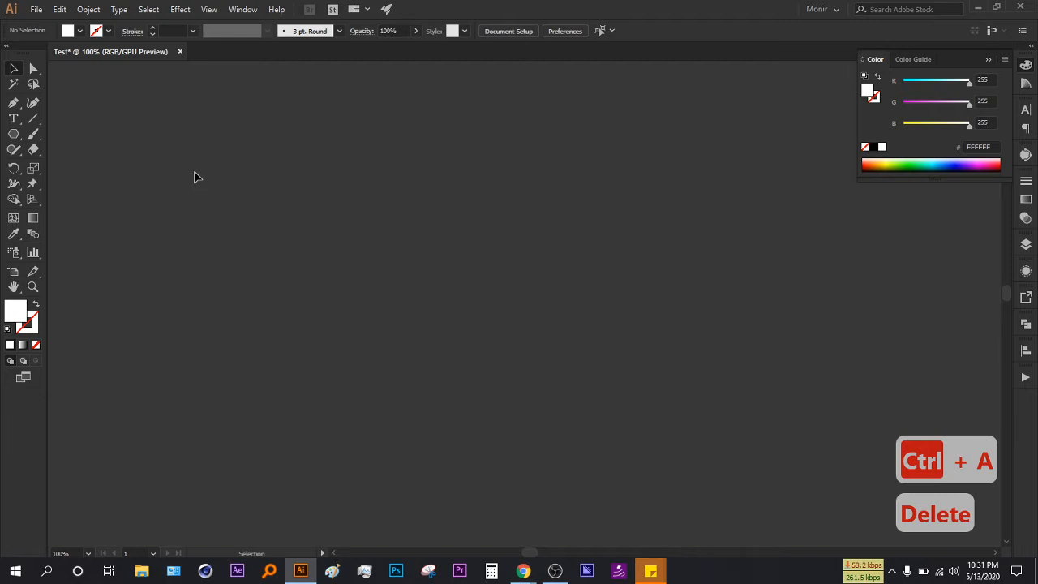
{"action": "left_click", "coordinate": [14, 102]}
{"action": "left_click", "coordinate": [37, 305]}
{"action": "left_click", "coordinate": [36, 305]}
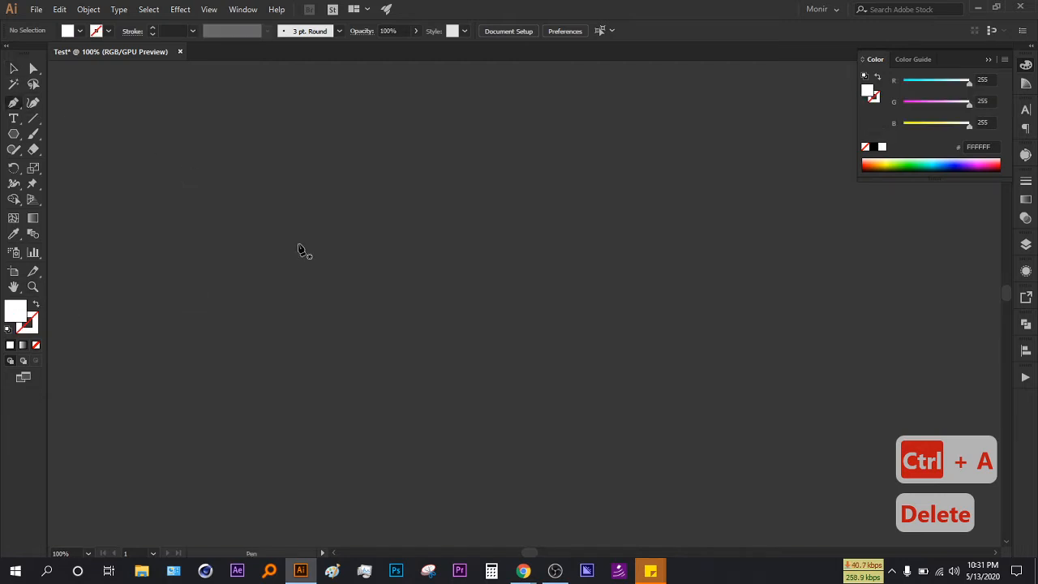
{"action": "left_click", "coordinate": [305, 189]}
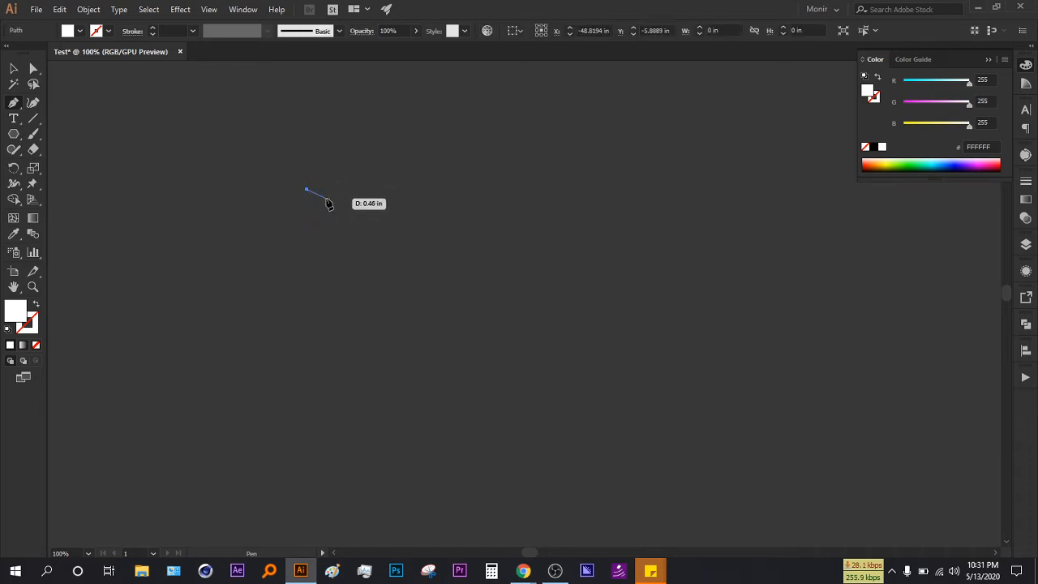
{"action": "key", "text": "Delete"}
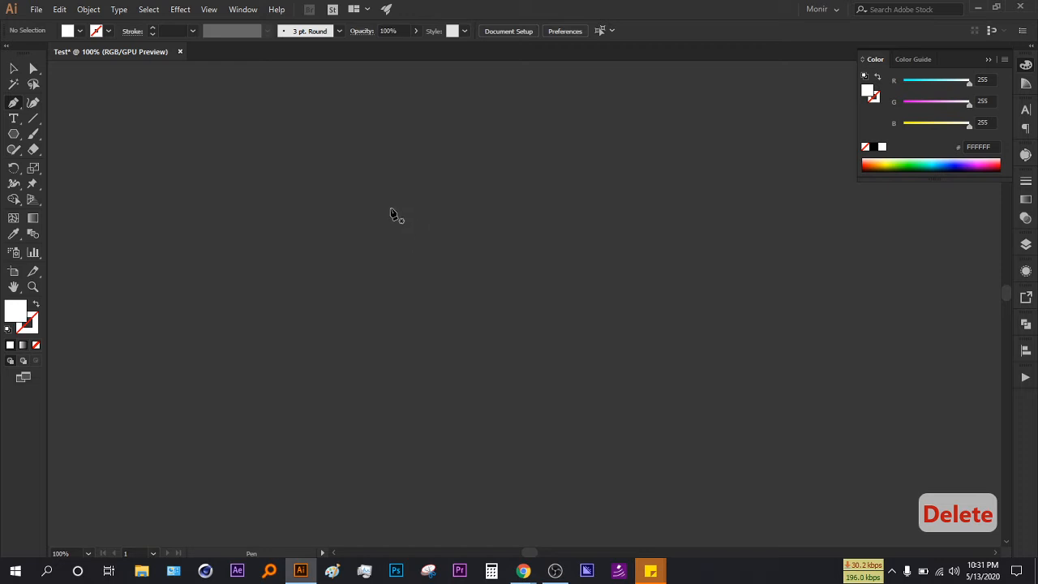
{"action": "left_click", "coordinate": [369, 194]}
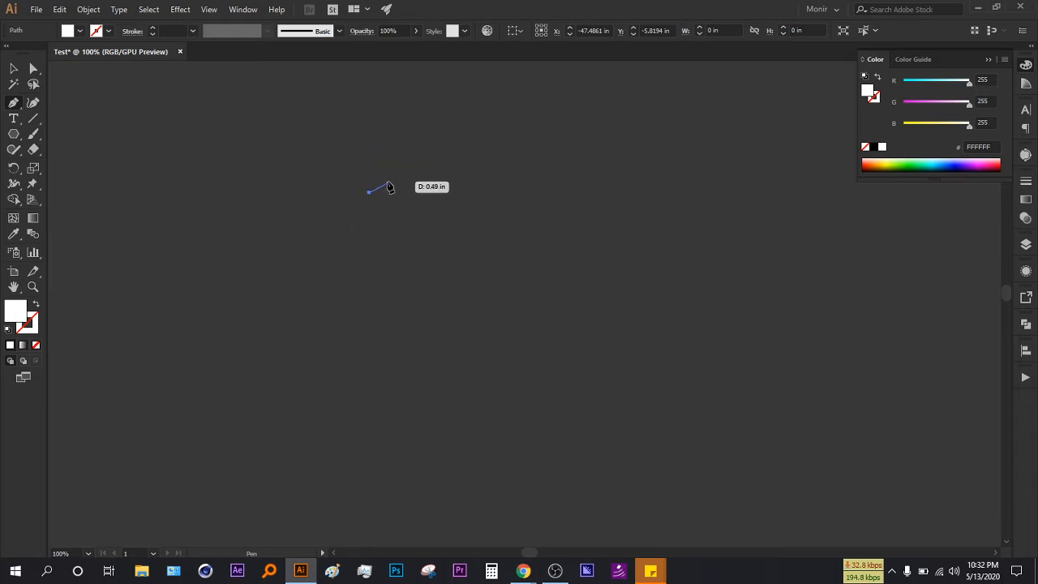
{"action": "key", "text": "Delete"}
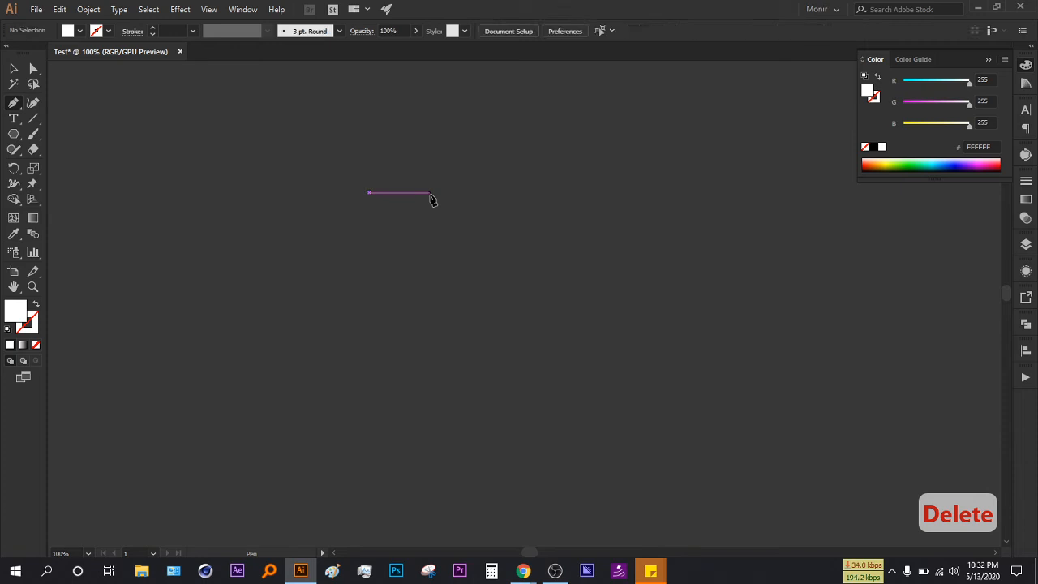
{"action": "left_click_drag", "start_coordinate": [424, 257], "coordinate": [409, 208]}
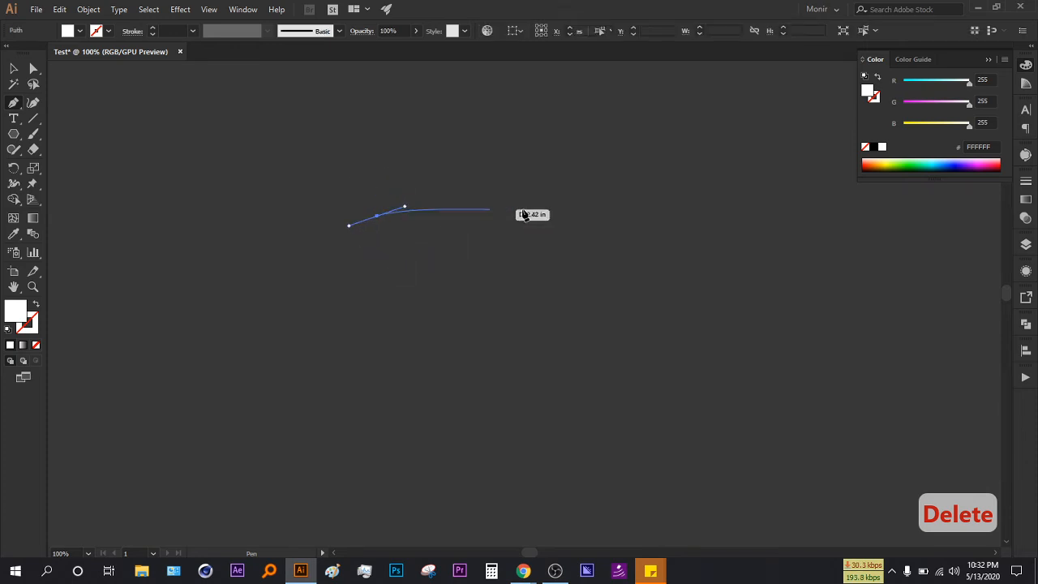
{"action": "key", "text": "Delete"}
- Draw a closed, irregular five-sided white shape about 5.9 in wide and 4.2 in high with the Pen tool
{"action": "left_click", "coordinate": [304, 212]}
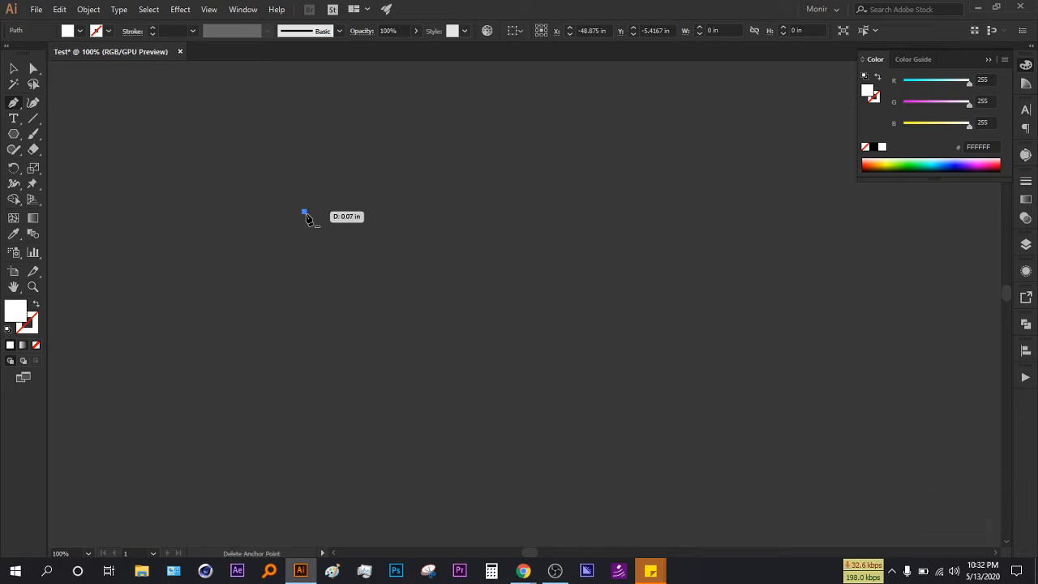
{"action": "left_click", "coordinate": [484, 213]}
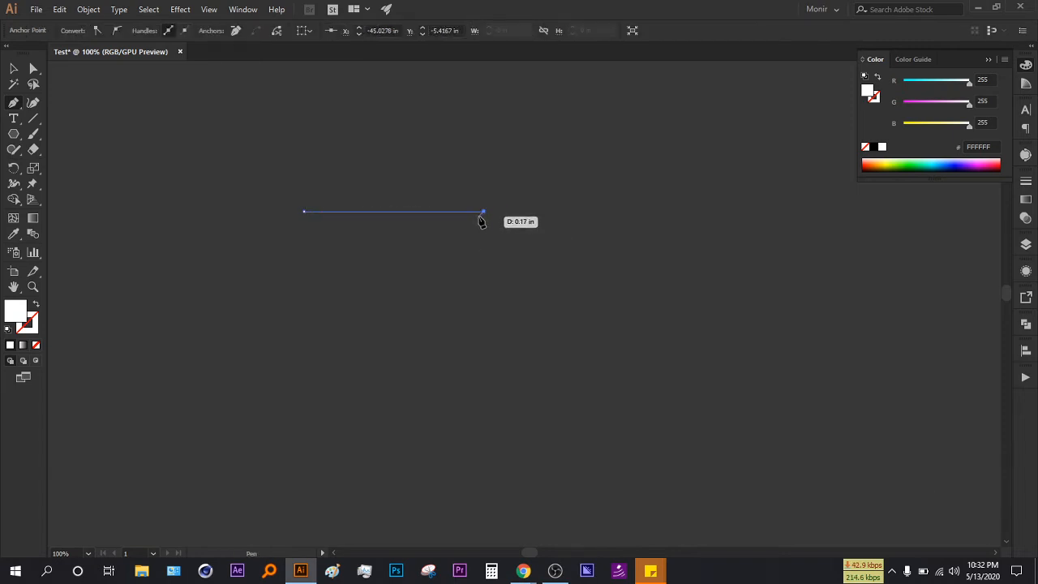
{"action": "left_click", "coordinate": [485, 372]}
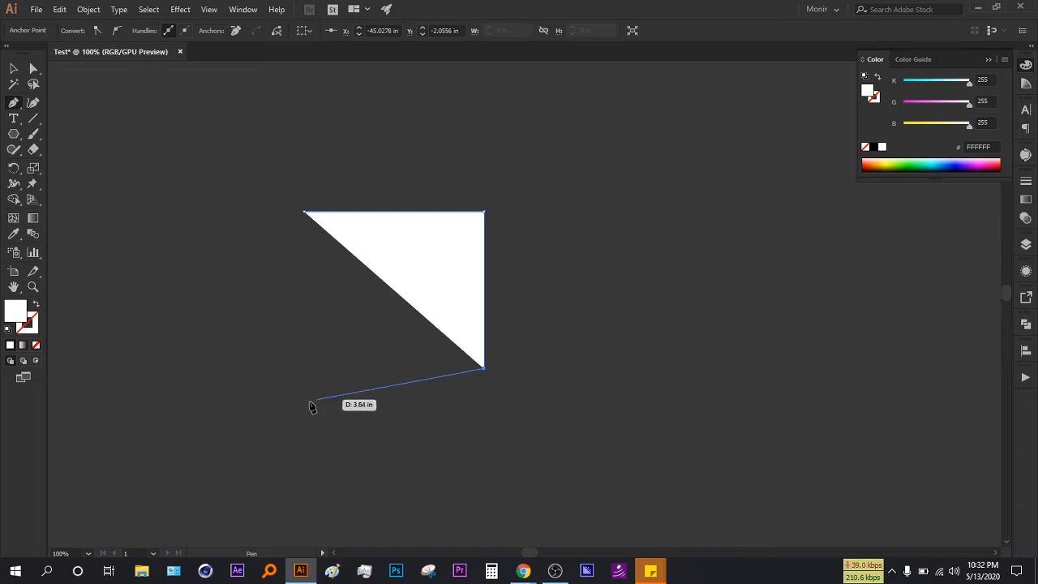
{"action": "left_click", "coordinate": [274, 408]}
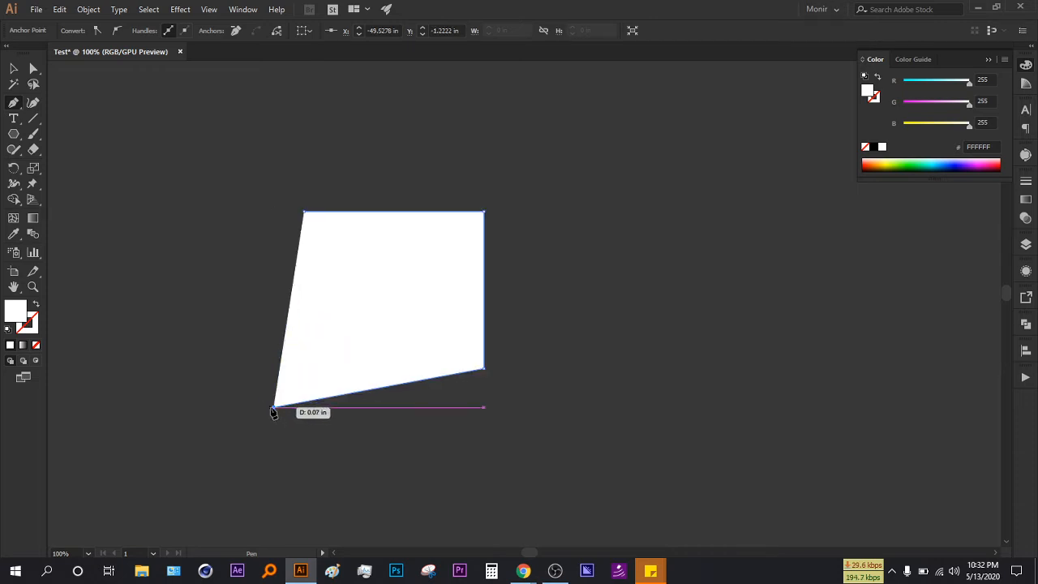
{"action": "left_click", "coordinate": [209, 284]}
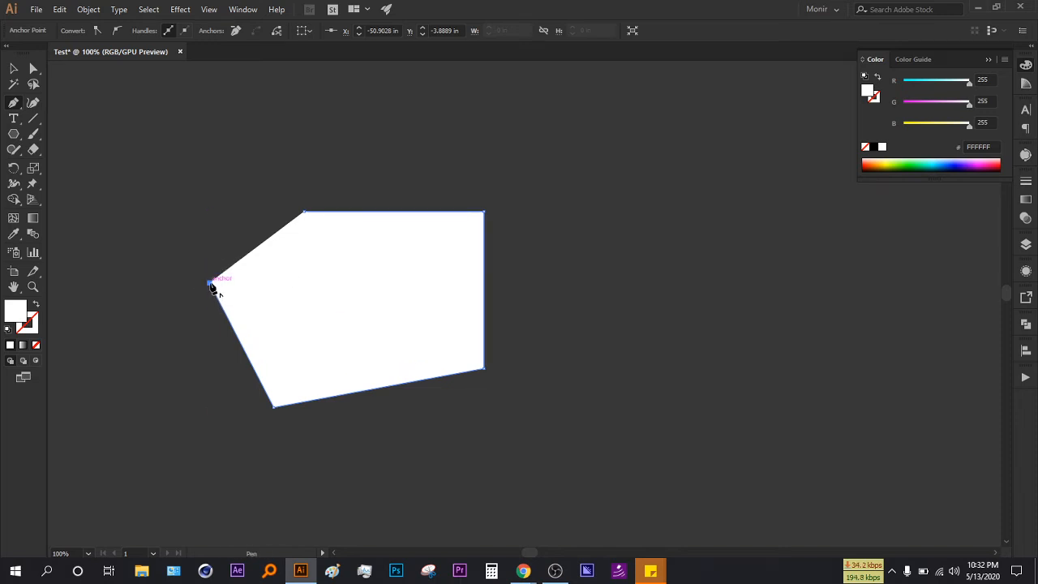
{"action": "left_click", "coordinate": [303, 213]}
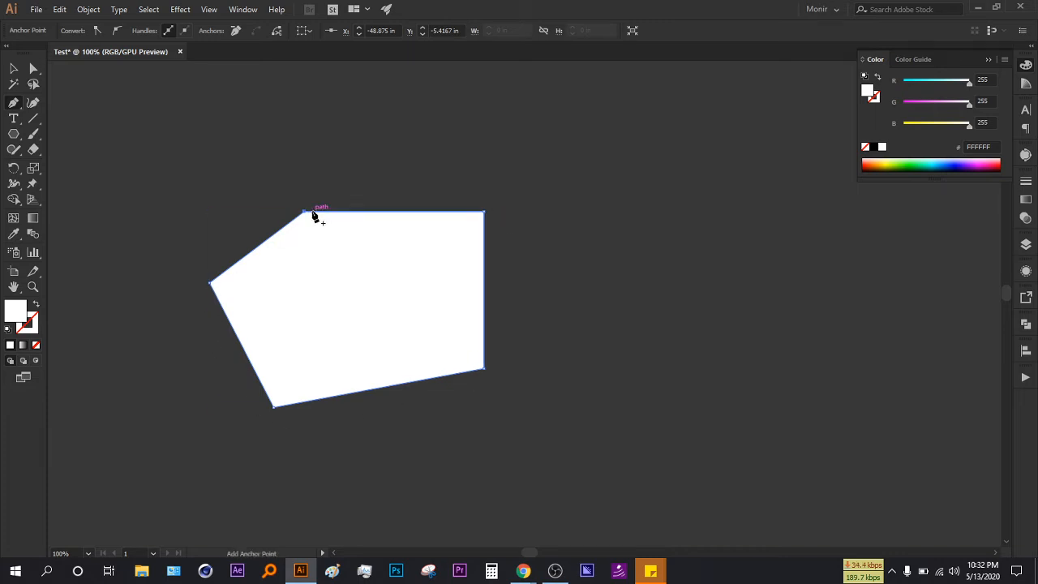
- Draw an open path with five anchor points to the right of the white pentagon using the Pen tool
{"action": "left_click", "coordinate": [592, 187]}
{"action": "left_click", "coordinate": [708, 187]}
{"action": "left_click", "coordinate": [721, 284]}
{"action": "left_click", "coordinate": [680, 340]}
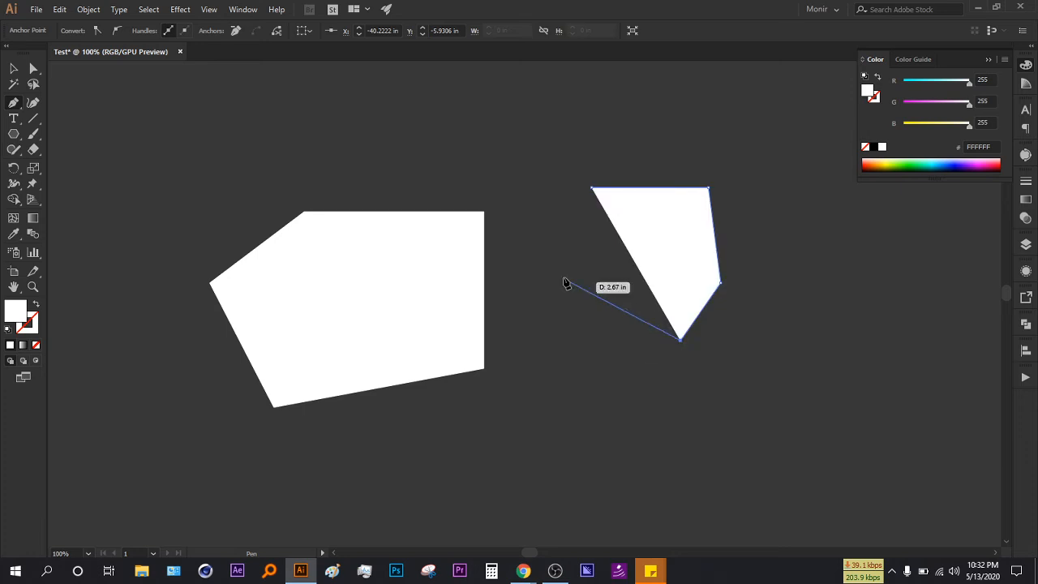
{"action": "left_click", "coordinate": [562, 277]}
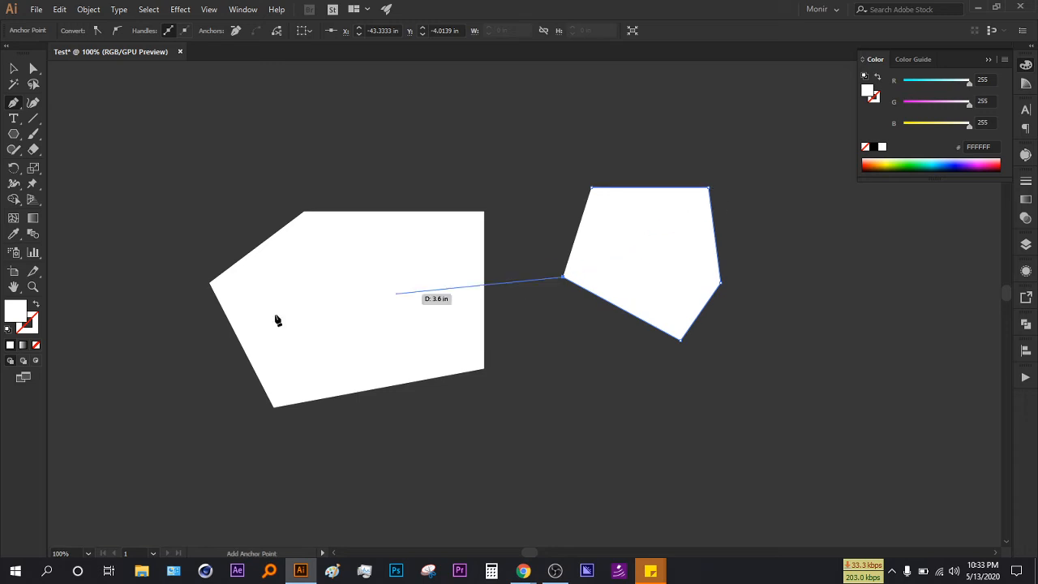
- Give the open path a white stroke and no fill, close it into a pentagon outline, and deselect it
{"action": "left_click", "coordinate": [34, 306]}
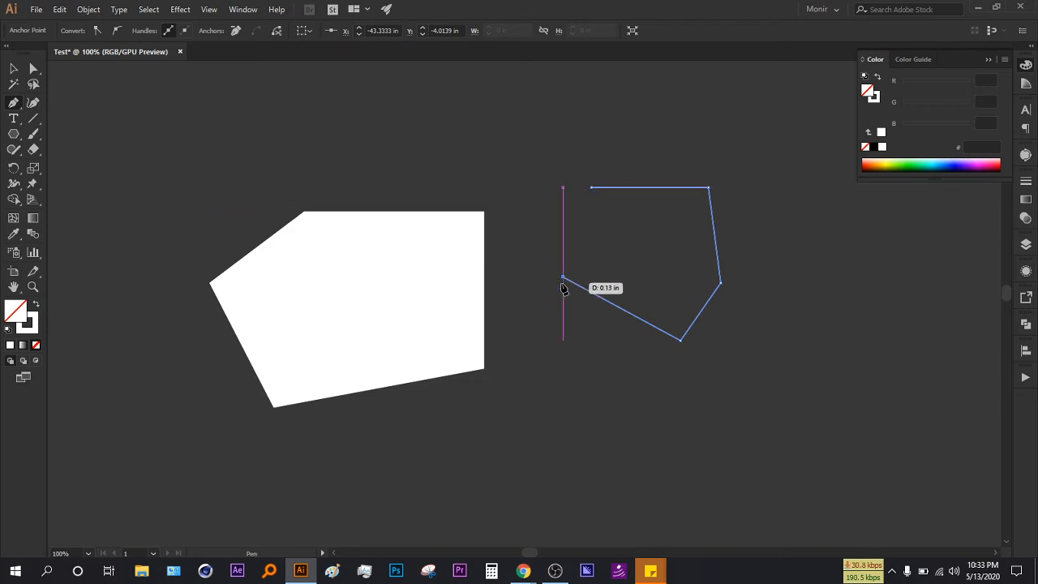
{"action": "key", "text": "Return"}
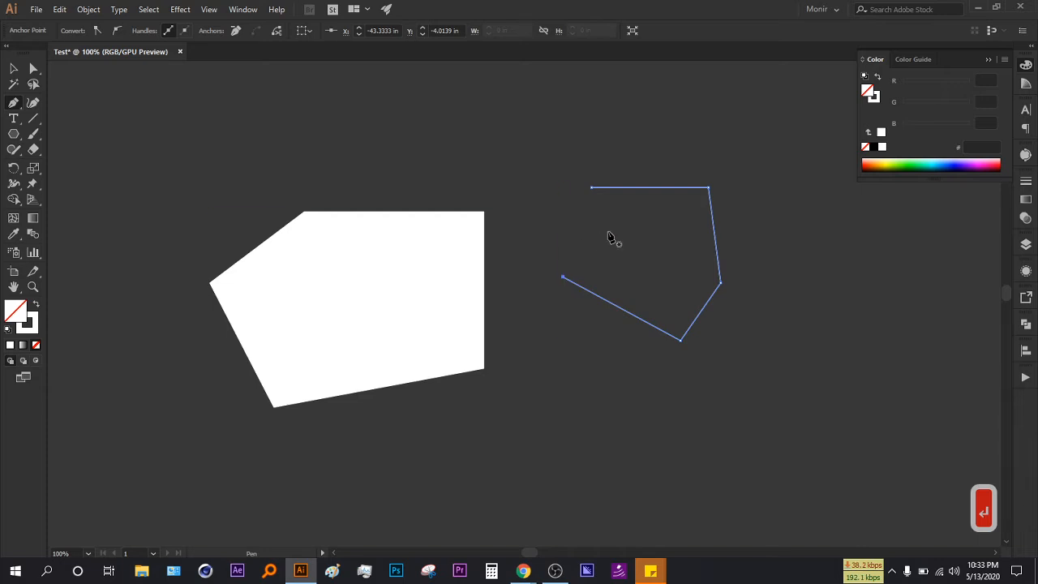
{"action": "left_click", "coordinate": [35, 305]}
{"action": "left_click", "coordinate": [35, 305]}
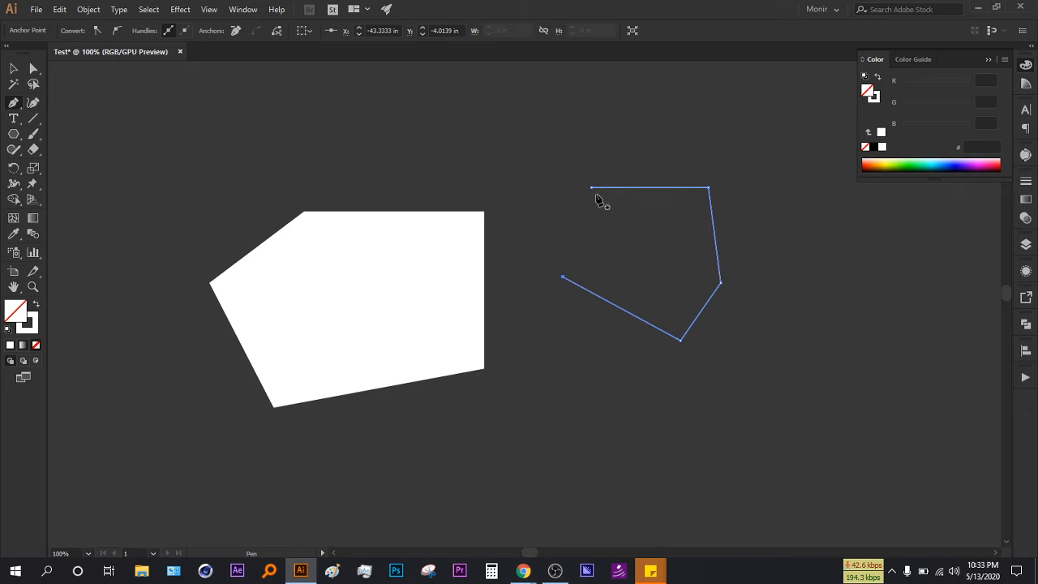
{"action": "left_click", "coordinate": [563, 277]}
{"action": "left_click", "coordinate": [591, 187]}
{"action": "left_click", "coordinate": [13, 68]}
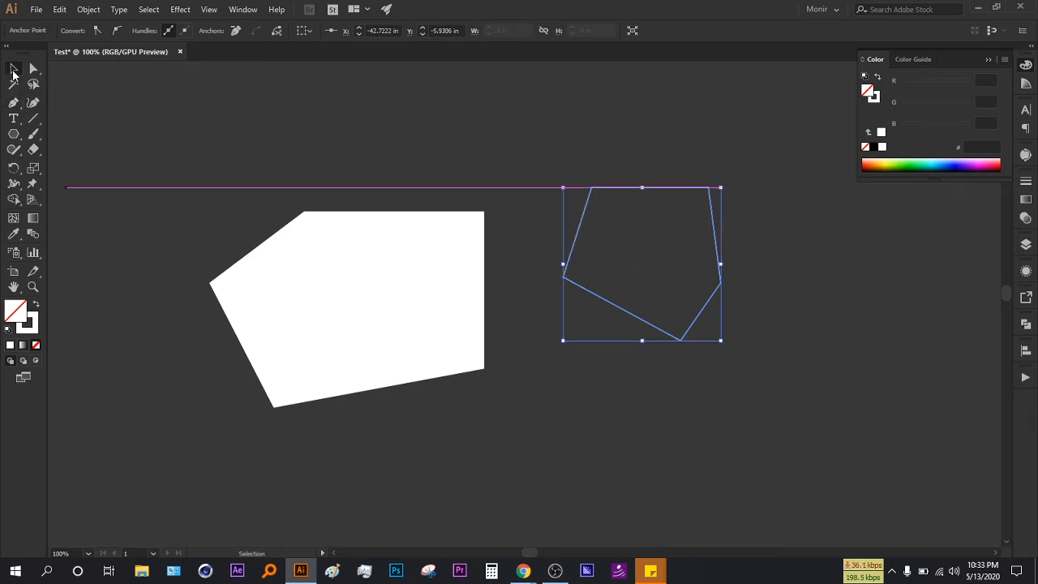
{"action": "left_click", "coordinate": [241, 130]}
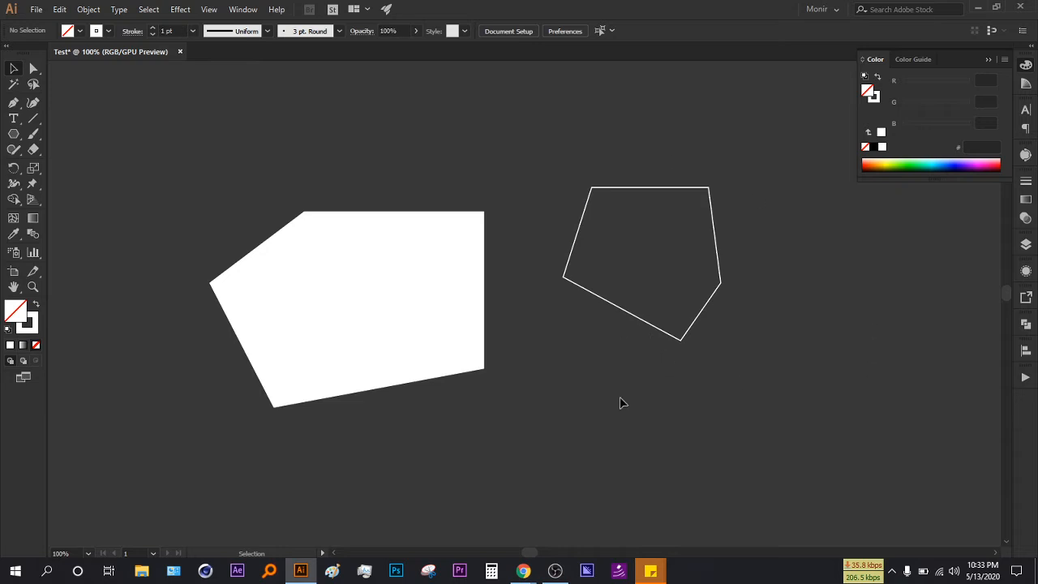
- Switch to the Google Meet call in Chrome to check on the meeting, and return to Illustrator
{"action": "mouse_move", "coordinate": [523, 570]}
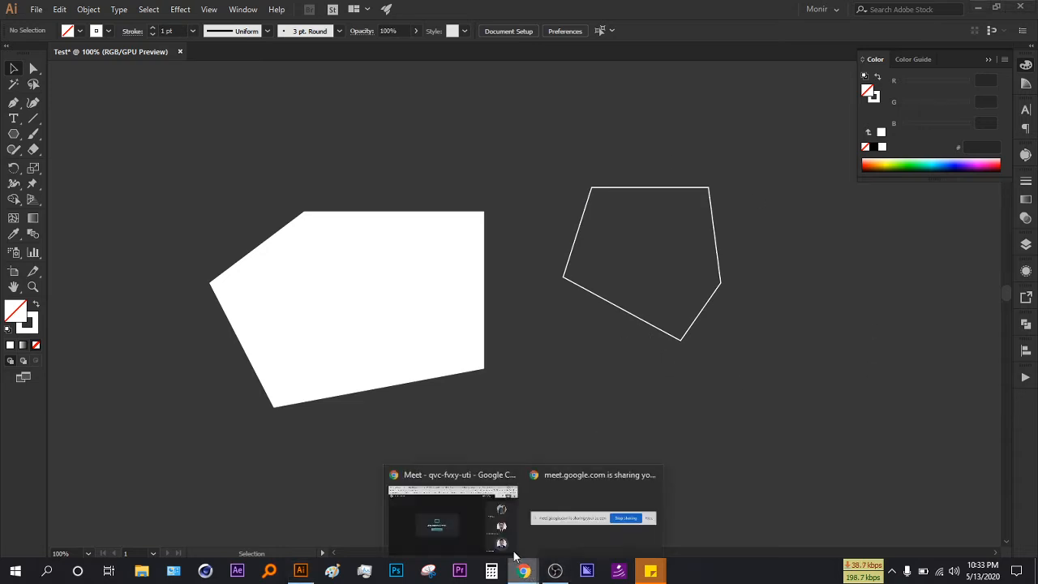
{"action": "left_click", "coordinate": [454, 499]}
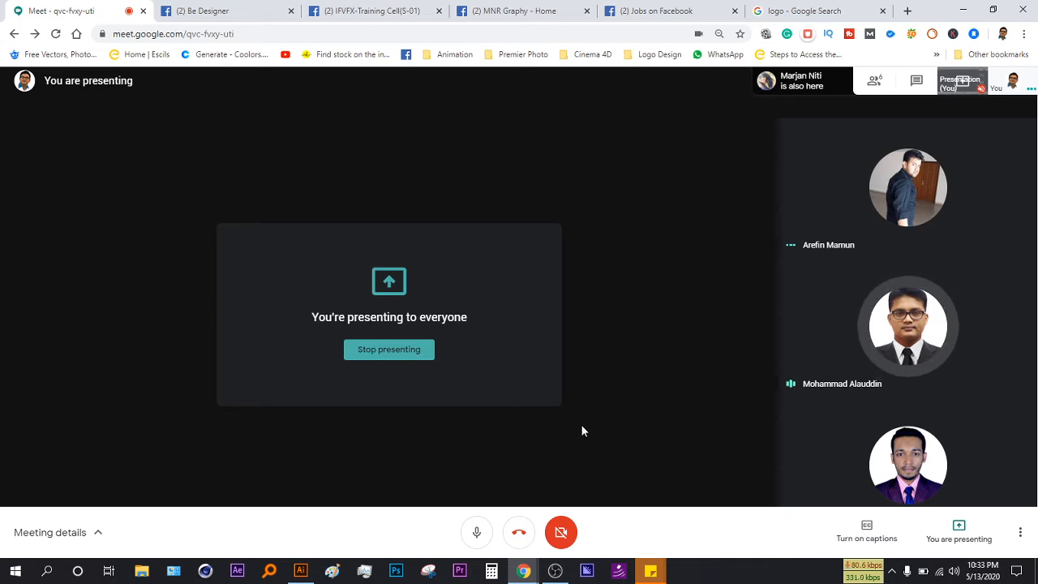
{"action": "left_click", "coordinate": [993, 9]}
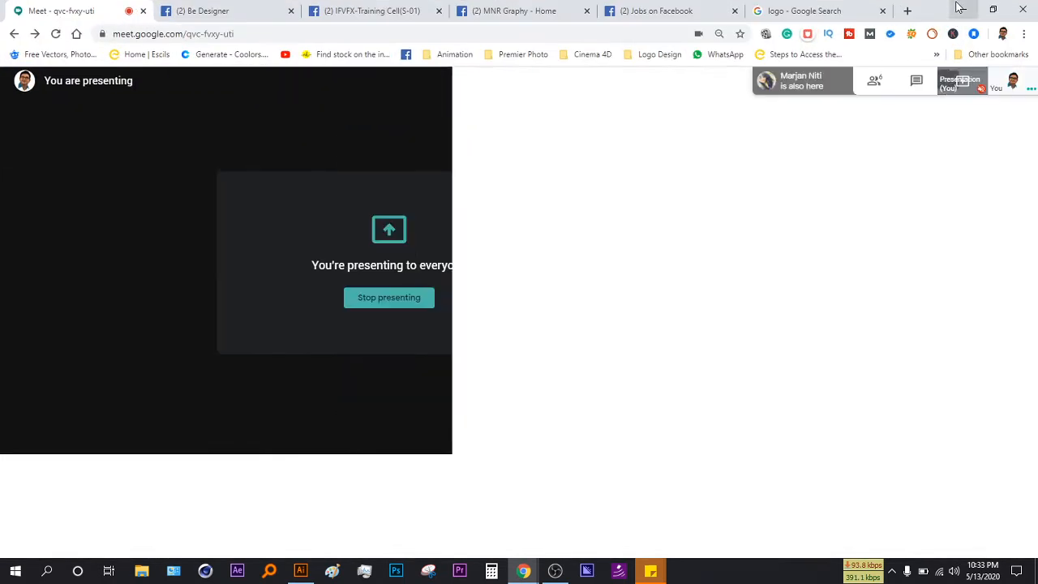
{"action": "left_click", "coordinate": [960, 5]}
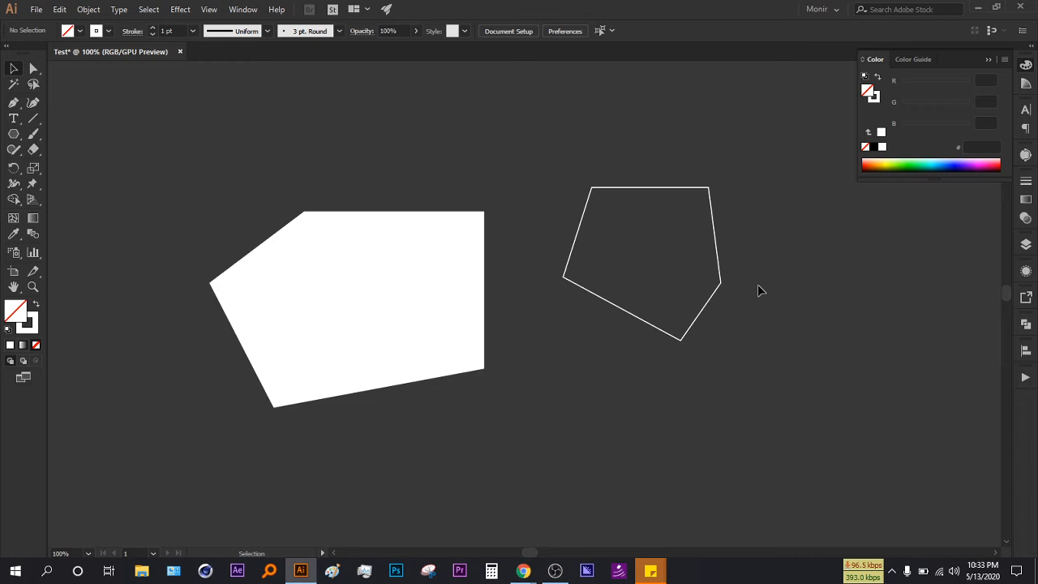
- Select both the filled and the outlined pentagon and delete them
{"action": "scroll", "coordinate": [771, 348], "scroll_direction": "down", "scroll_amount": 9}
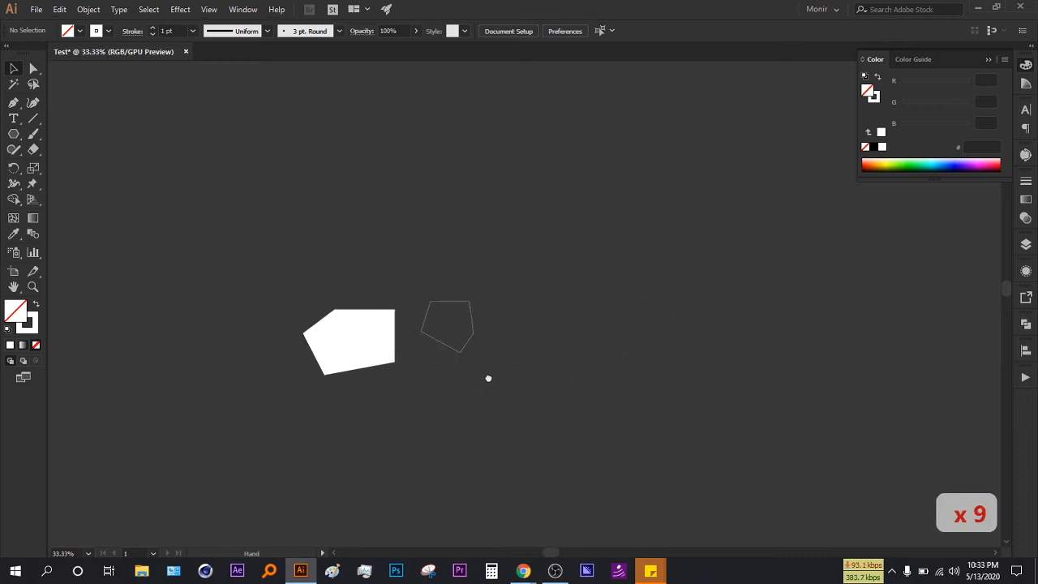
{"action": "key", "text": "space"}
{"action": "left_click_drag", "start_coordinate": [373, 387], "coordinate": [378, 386]}
{"action": "key", "text": "Delete"}
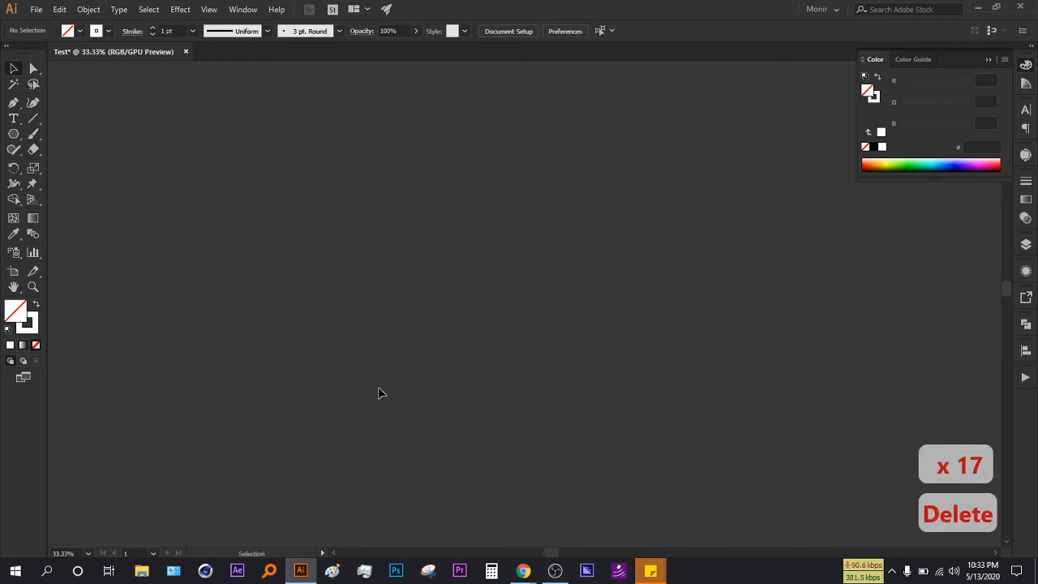
- Switch to the logo image search in Chrome and copy the enlarged Harvester of Souls logo image
{"action": "key", "text": "alt+Tab"}
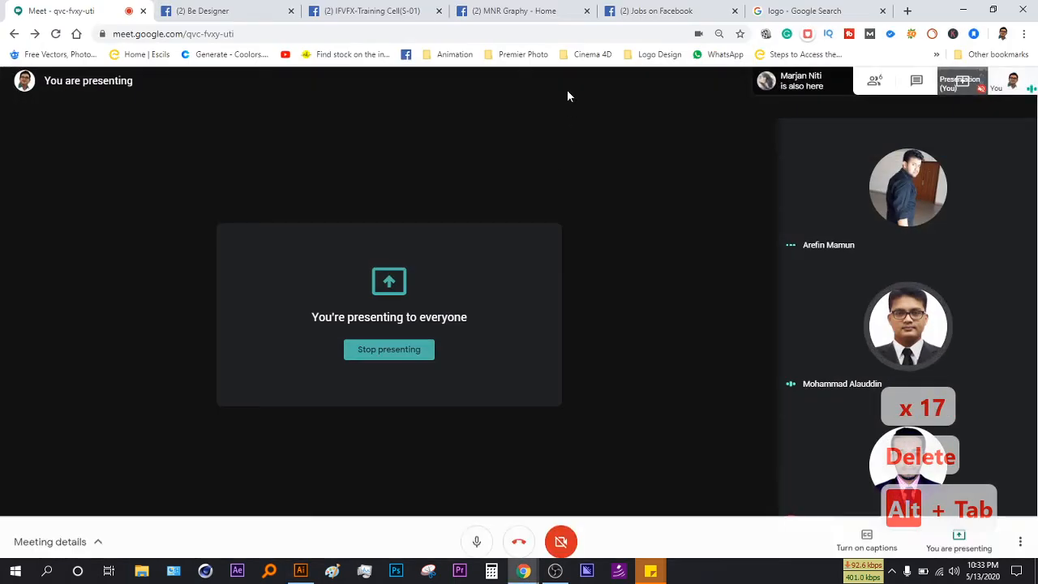
{"action": "left_click", "coordinate": [806, 10]}
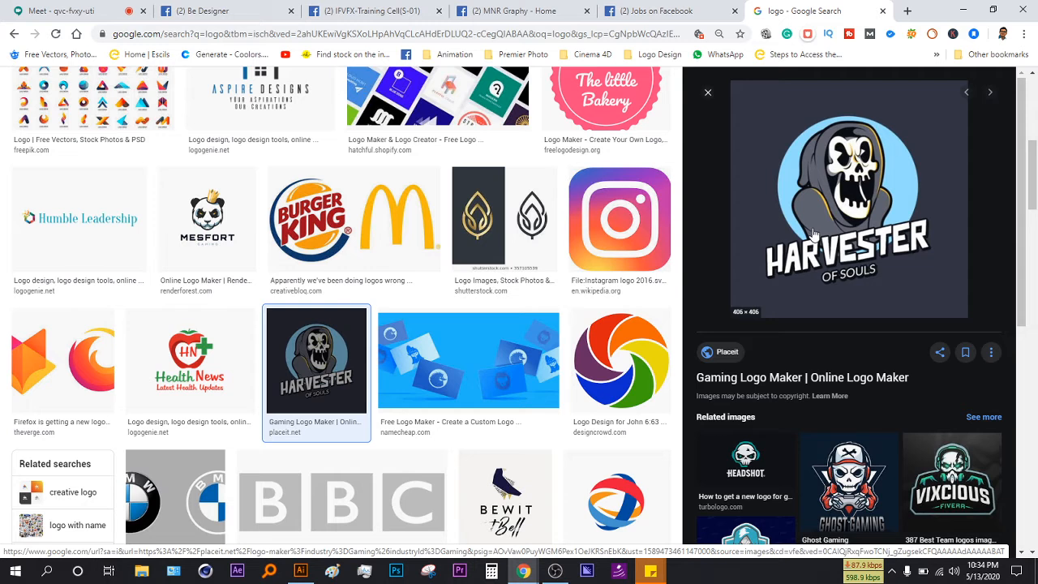
{"action": "right_click", "coordinate": [833, 142]}
{"action": "left_click", "coordinate": [875, 268]}
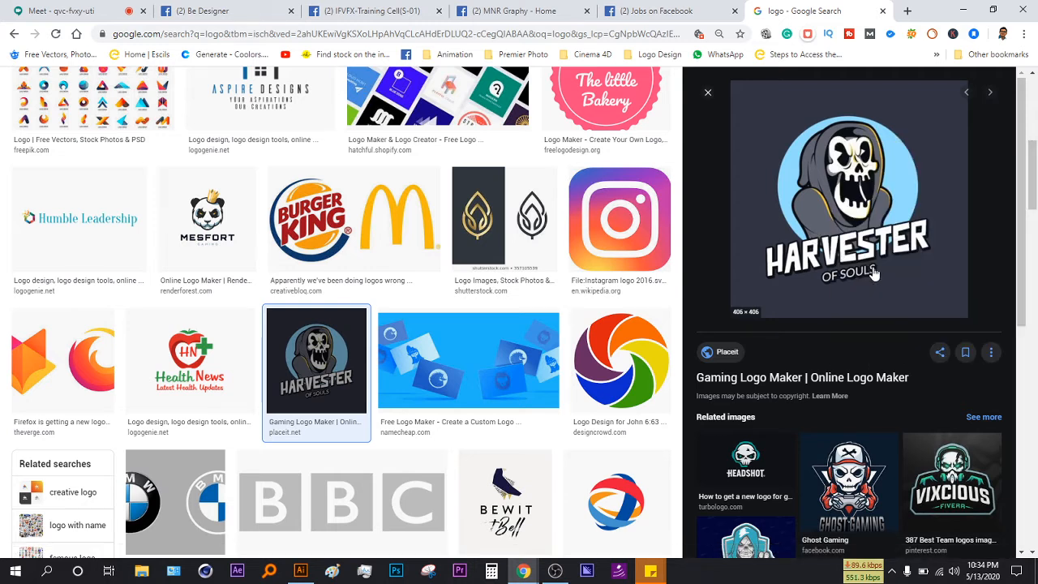
{"action": "right_click", "coordinate": [843, 184]}
{"action": "left_click", "coordinate": [886, 308]}
- Return to Illustrator, paste the Harvester of Souls logo into the Test document, and deselect it
{"action": "key", "text": "alt+Tab"}
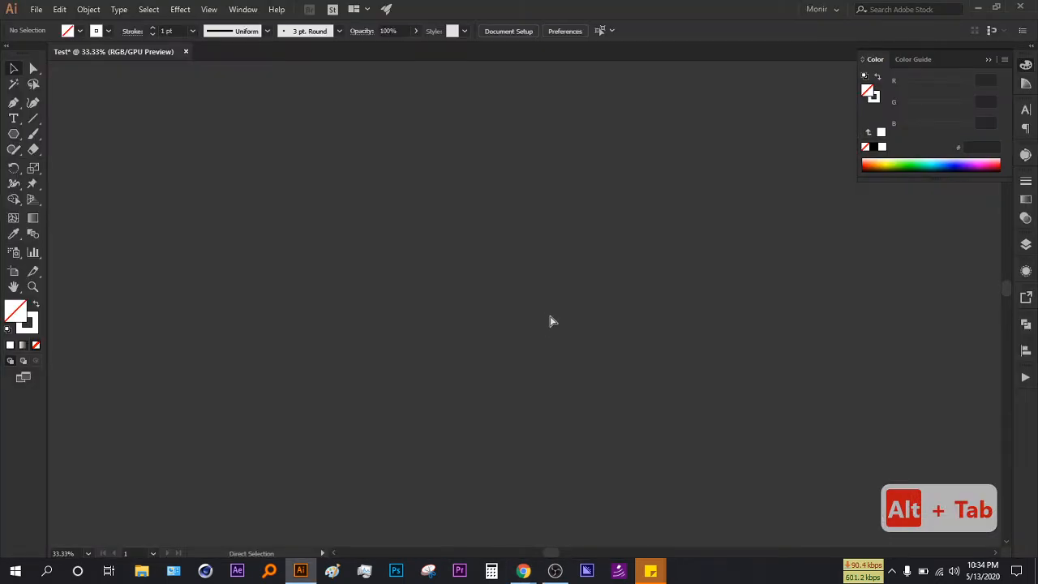
{"action": "key", "text": "ctrl+v"}
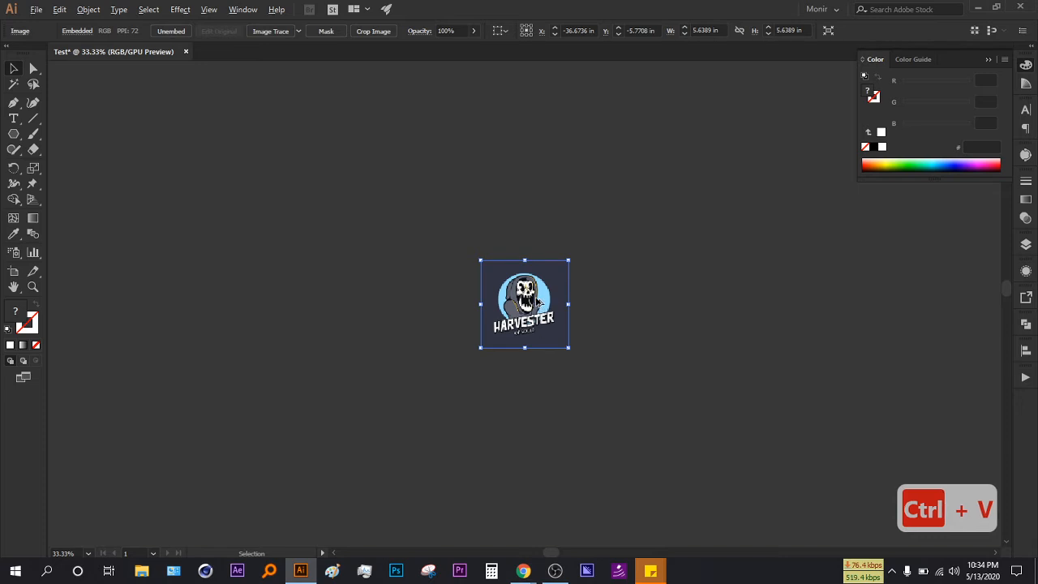
{"action": "scroll", "coordinate": [538, 300], "scroll_direction": "up", "scroll_amount": 2, "text": "alt"}
{"action": "scroll", "coordinate": [538, 300], "scroll_direction": "up", "scroll_amount": 2, "text": "alt"}
{"action": "scroll", "coordinate": [535, 304], "scroll_direction": "down", "scroll_amount": 1, "text": "alt"}
{"action": "scroll", "coordinate": [514, 352], "scroll_direction": "up", "scroll_amount": 1}
{"action": "scroll", "coordinate": [450, 365], "scroll_direction": "up", "scroll_amount": 1, "text": "alt"}
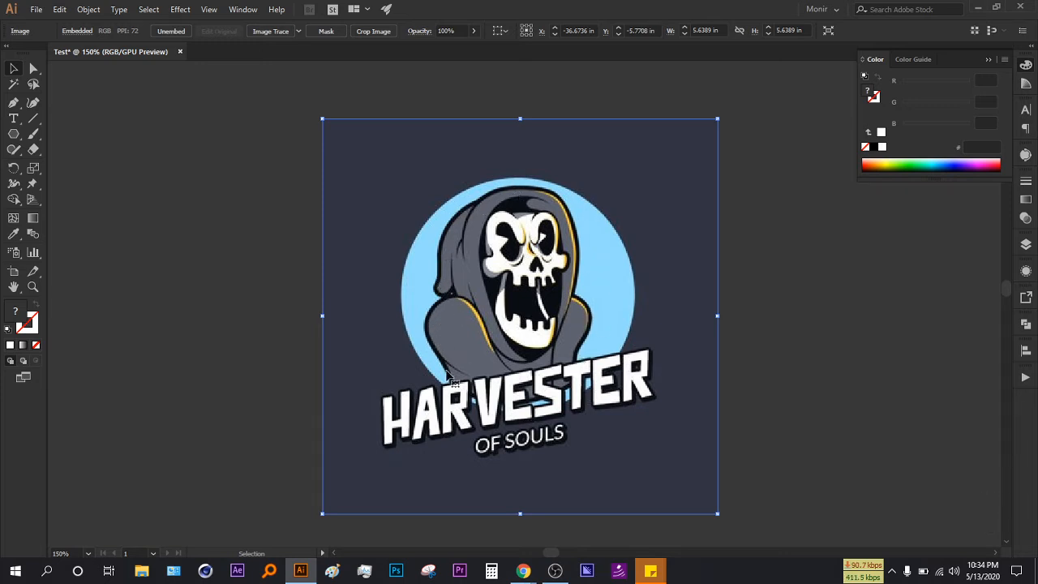
{"action": "left_click", "coordinate": [80, 167]}
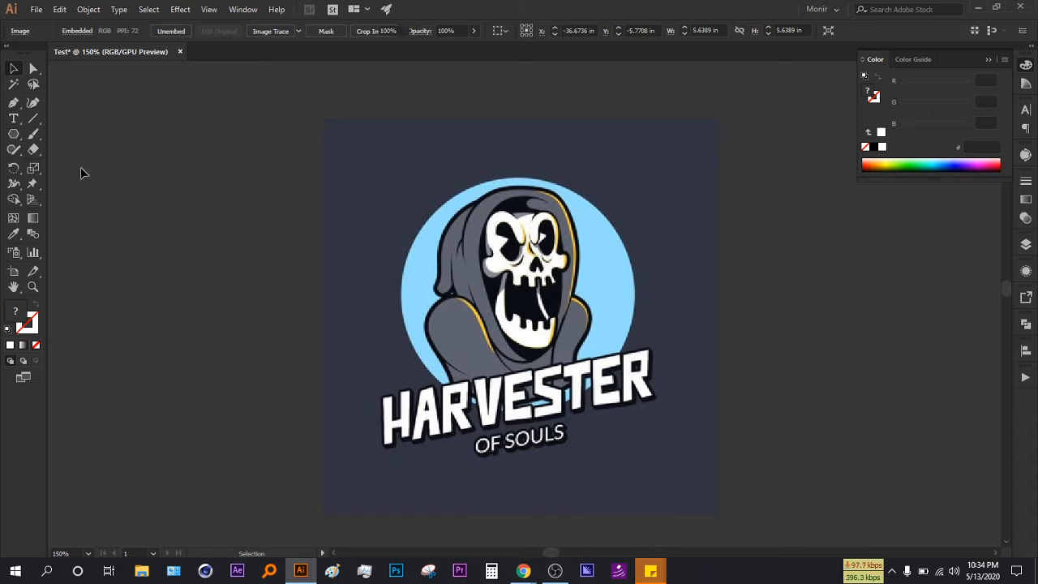
- Ready the Pen tool with a white stroke and no fill for tracing the Harvester logo
{"action": "left_click", "coordinate": [9, 344]}
{"action": "scroll", "coordinate": [442, 373], "scroll_direction": "up", "scroll_amount": 2}
{"action": "scroll", "coordinate": [459, 381], "scroll_direction": "down", "scroll_amount": 12}
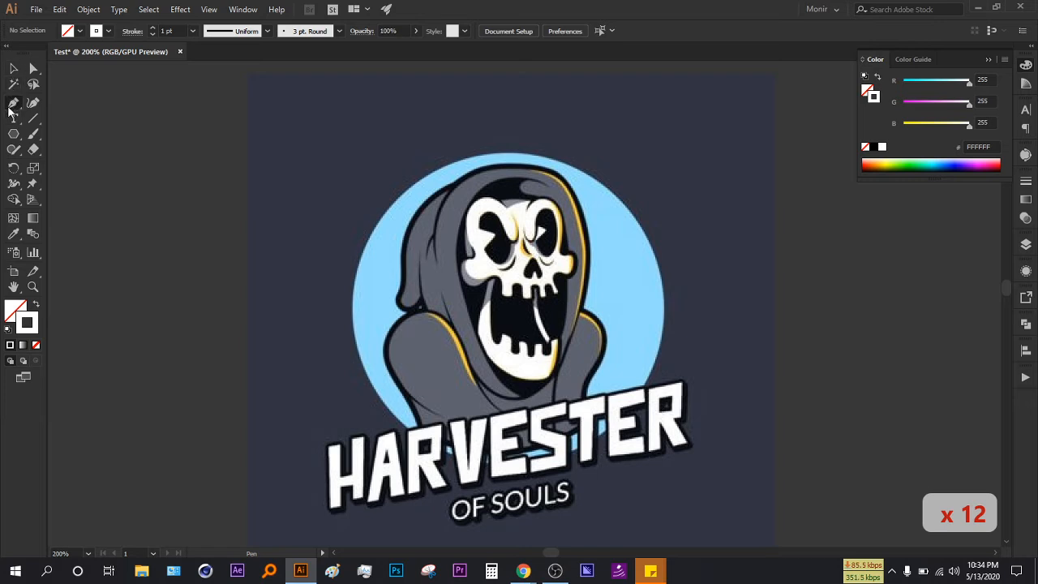
{"action": "left_click", "coordinate": [36, 304]}
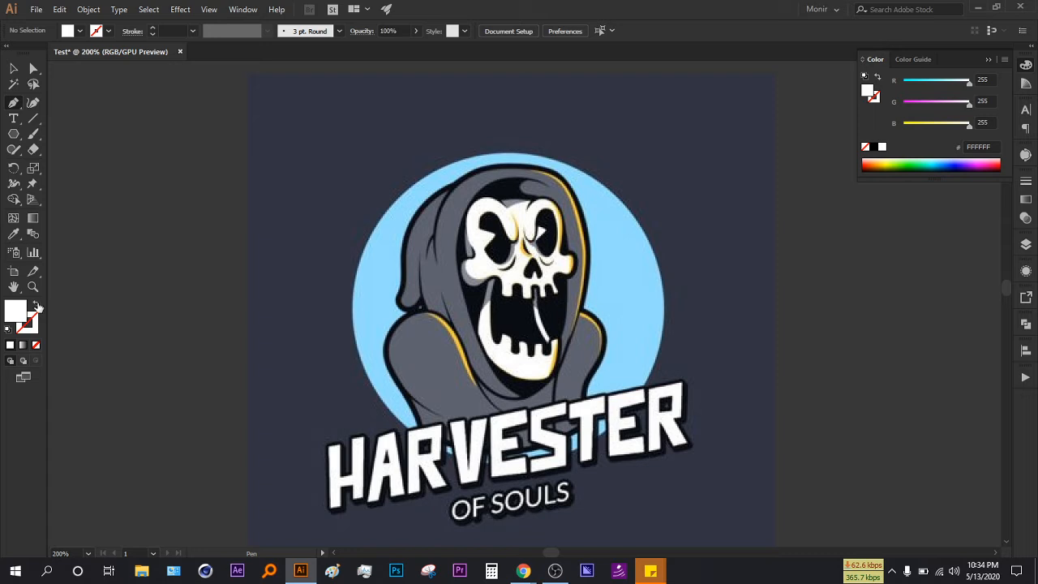
{"action": "left_click", "coordinate": [36, 305]}
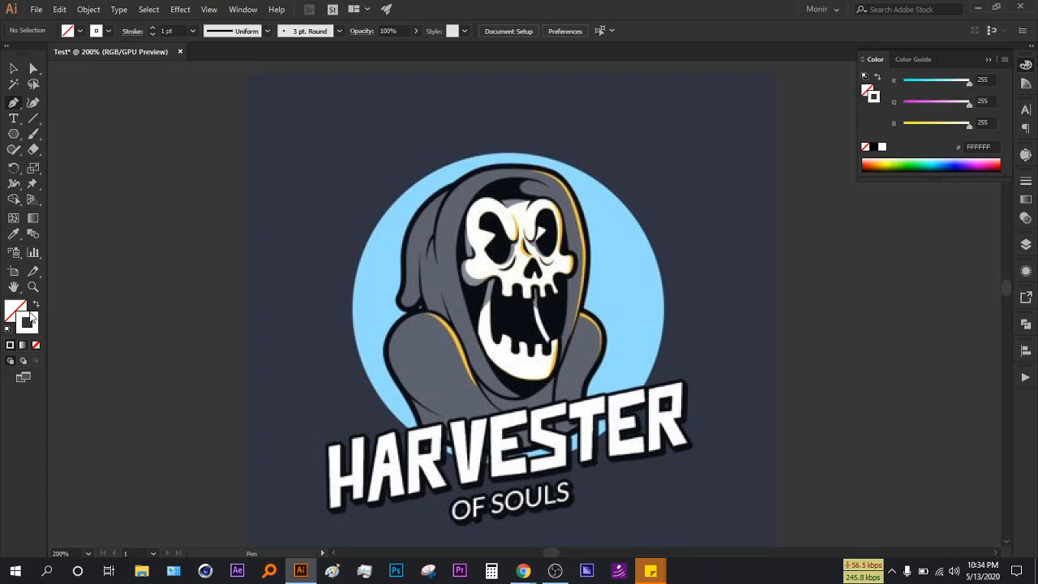
- Swap the Pen tool to a white fill without stroke and trace the cloaked figure's left shoulder from the lettering upward
{"action": "left_click", "coordinate": [35, 304]}
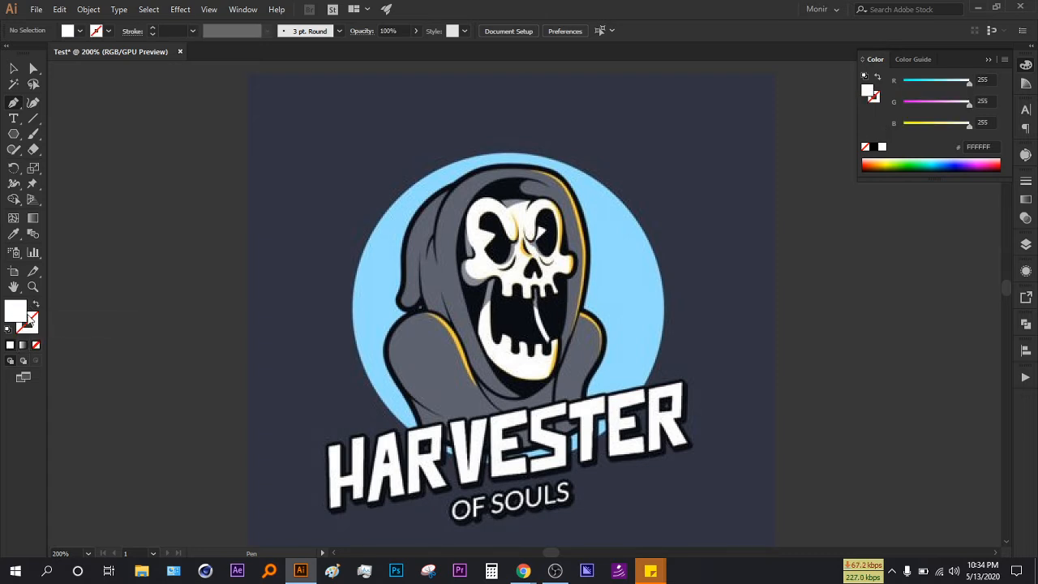
{"action": "left_click", "coordinate": [420, 425]}
{"action": "scroll", "coordinate": [398, 373], "scroll_direction": "up", "scroll_amount": 2}
{"action": "left_click_drag", "start_coordinate": [365, 353], "coordinate": [366, 341]}
{"action": "left_click_drag", "start_coordinate": [415, 258], "coordinate": [427, 330]}
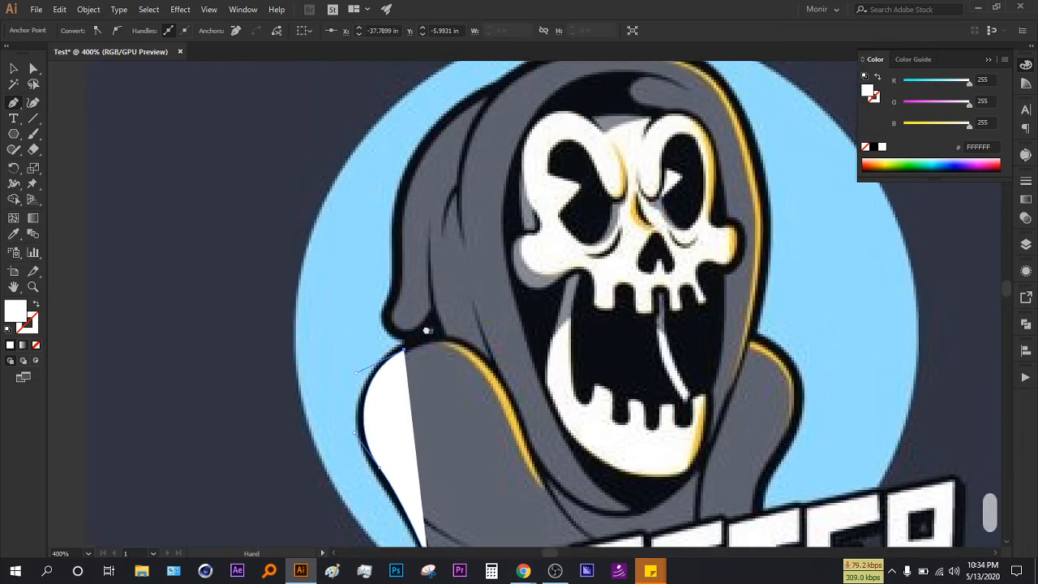
- Continue the white-filled path along the hood's left edge and over its top to the upper right side
{"action": "left_click_drag", "start_coordinate": [408, 269], "coordinate": [372, 311]}
{"action": "left_click", "coordinate": [380, 275]}
{"action": "left_click", "coordinate": [378, 241]}
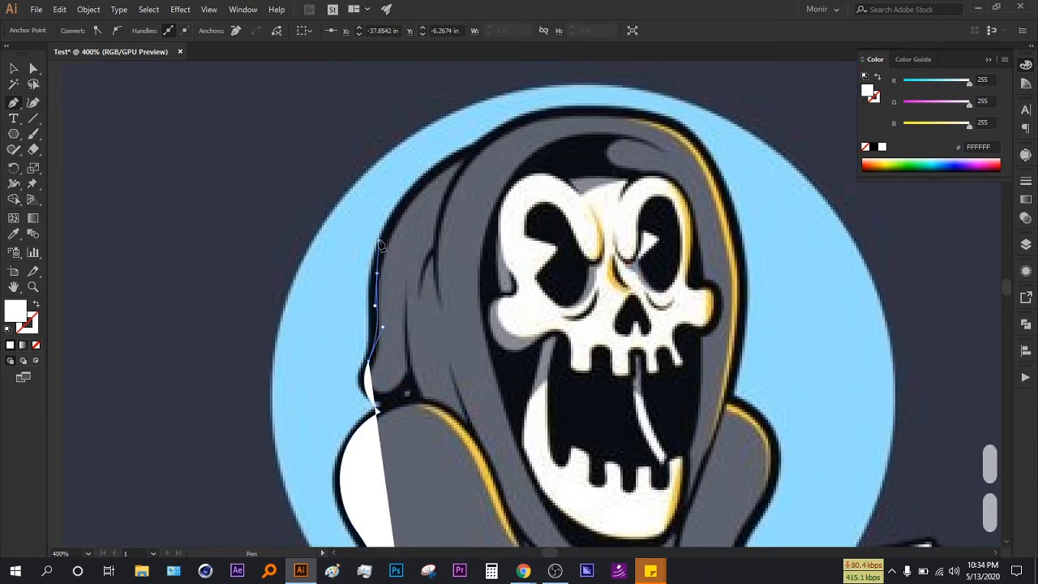
{"action": "left_click_drag", "start_coordinate": [381, 244], "coordinate": [369, 278]}
{"action": "left_click_drag", "start_coordinate": [460, 187], "coordinate": [509, 161]}
{"action": "left_click_drag", "start_coordinate": [589, 143], "coordinate": [608, 149]}
{"action": "left_click", "coordinate": [637, 153]}
{"action": "left_click_drag", "start_coordinate": [705, 215], "coordinate": [720, 260]}
{"action": "scroll", "coordinate": [622, 321], "scroll_direction": "down", "scroll_amount": 3}
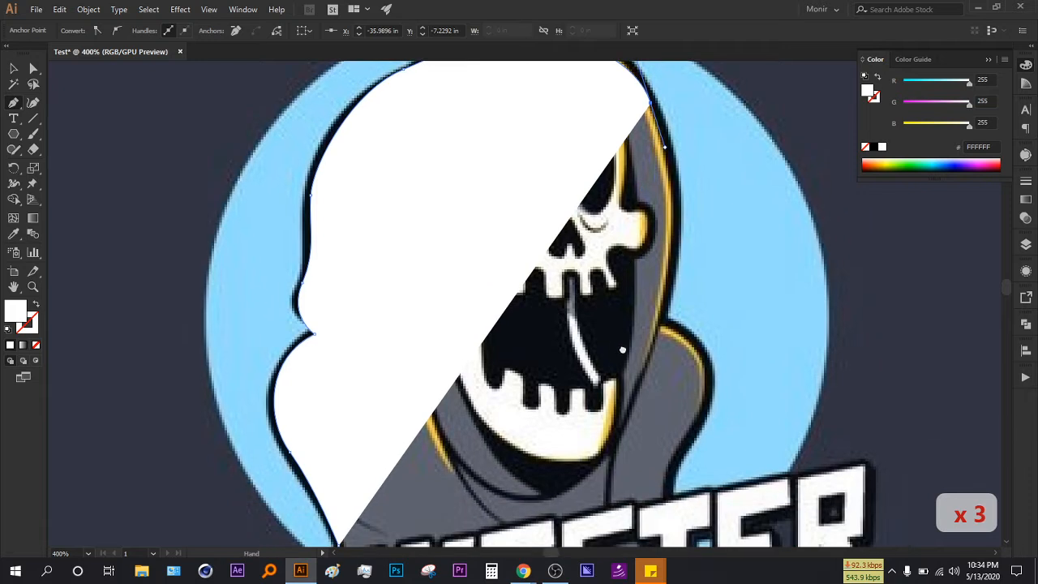
- Switch the path to a white stroke without fill and continue it down the hood's right edge to the shoulder
{"action": "left_click", "coordinate": [35, 305]}
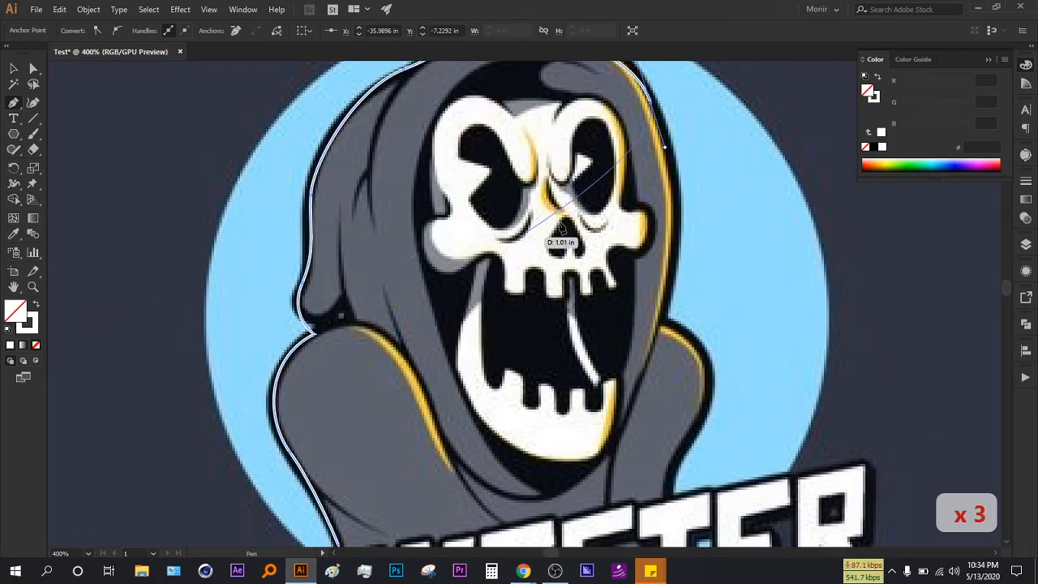
{"action": "scroll", "coordinate": [519, 244], "scroll_direction": "up", "scroll_amount": 3}
{"action": "scroll", "coordinate": [647, 367], "scroll_direction": "up", "scroll_amount": 2}
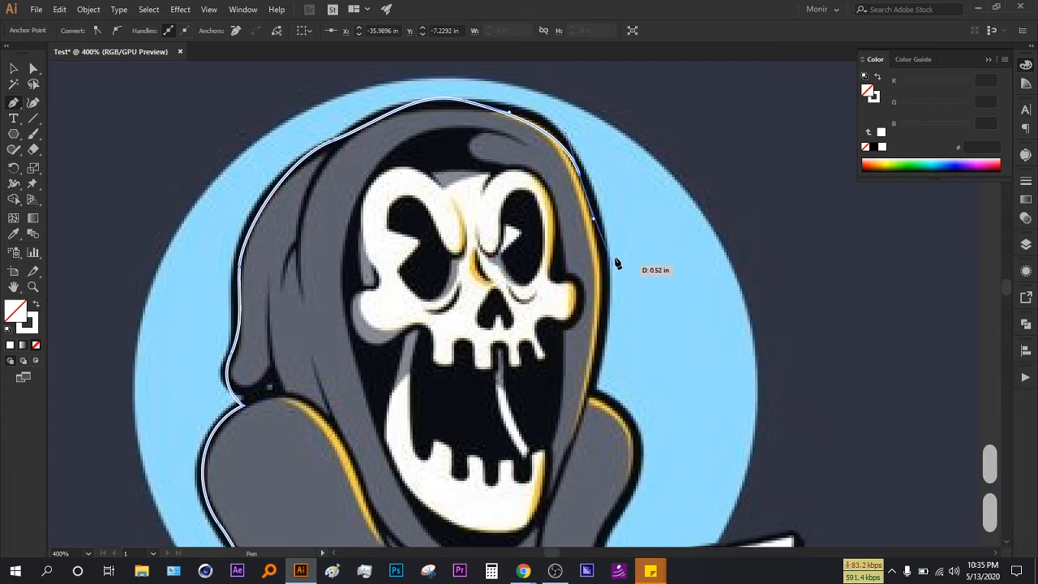
{"action": "left_click", "coordinate": [598, 320]}
{"action": "scroll", "coordinate": [568, 268], "scroll_direction": "down", "scroll_amount": 3}
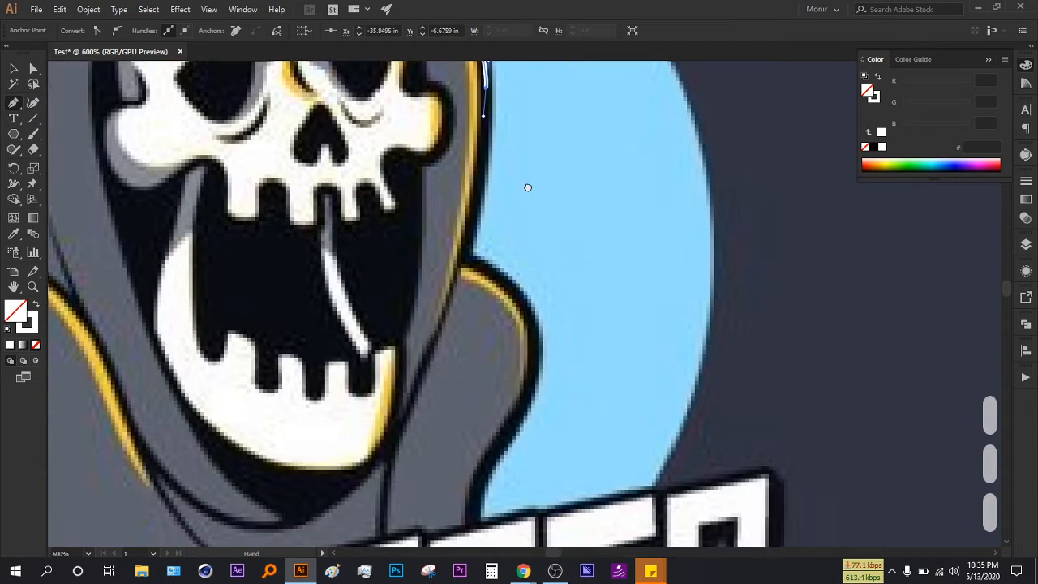
{"action": "left_click", "coordinate": [470, 237]}
{"action": "left_click", "coordinate": [453, 282]}
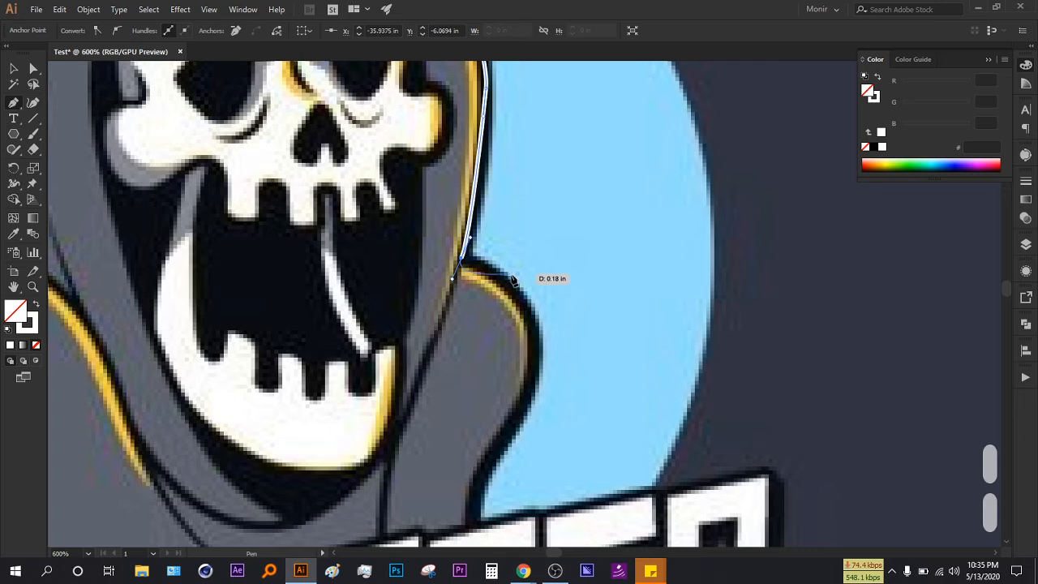
- Trace the right shoulder and curve the outline across the HARVESTER lettering back to the path's starting point
{"action": "left_click_drag", "start_coordinate": [541, 338], "coordinate": [584, 415]}
{"action": "left_click_drag", "start_coordinate": [570, 390], "coordinate": [607, 268]}
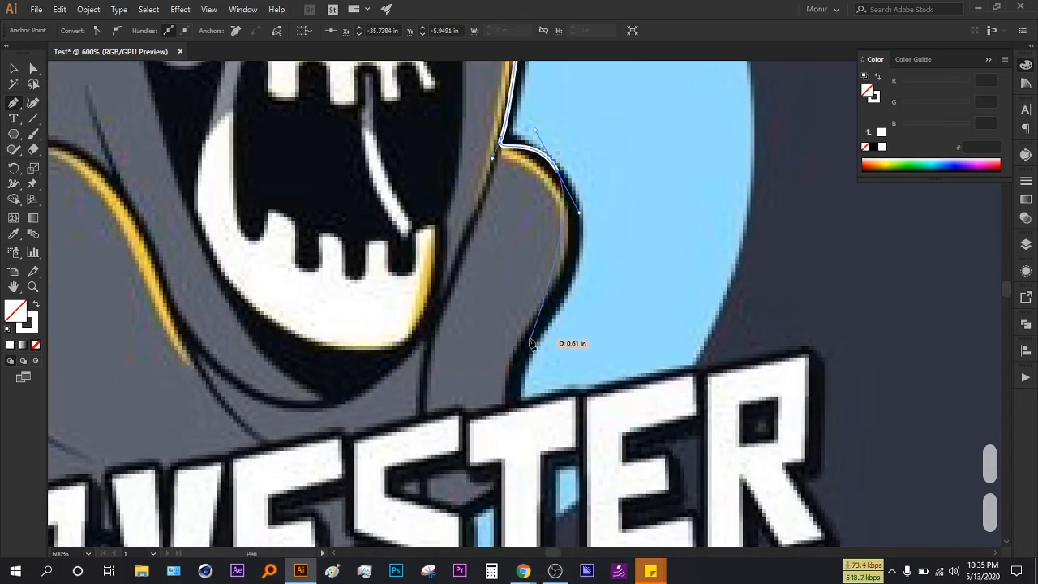
{"action": "left_click_drag", "start_coordinate": [509, 374], "coordinate": [509, 444]}
{"action": "left_click_drag", "start_coordinate": [628, 301], "coordinate": [744, 195]}
{"action": "left_click_drag", "start_coordinate": [504, 411], "coordinate": [409, 446]}
{"action": "left_click_drag", "start_coordinate": [245, 437], "coordinate": [241, 435]}
{"action": "left_click_drag", "start_coordinate": [191, 402], "coordinate": [268, 336]}
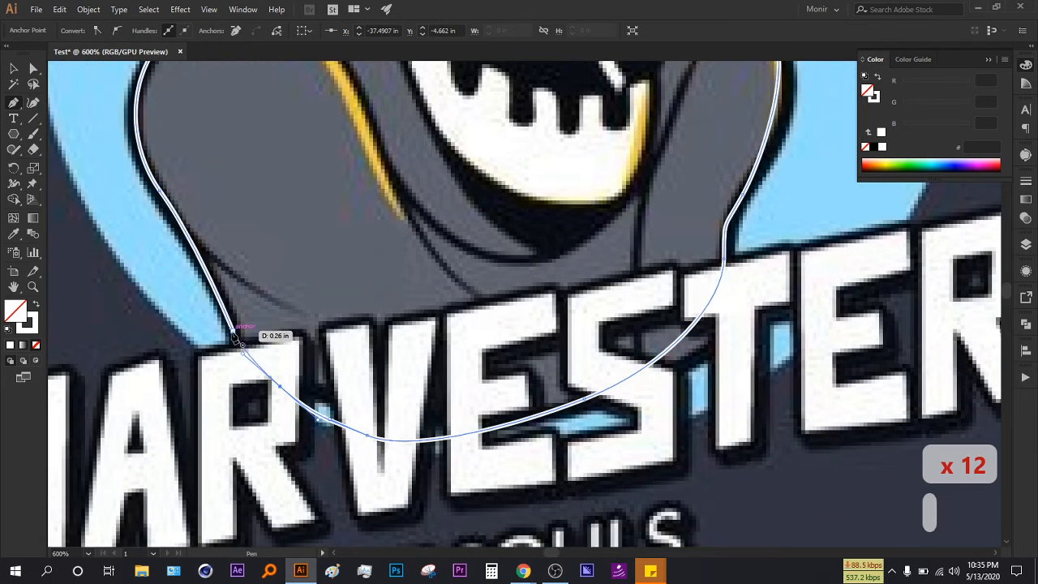
- Delete the traced outline from the Harvester of Souls logo
{"action": "scroll", "coordinate": [387, 438], "scroll_direction": "down", "scroll_amount": 2}
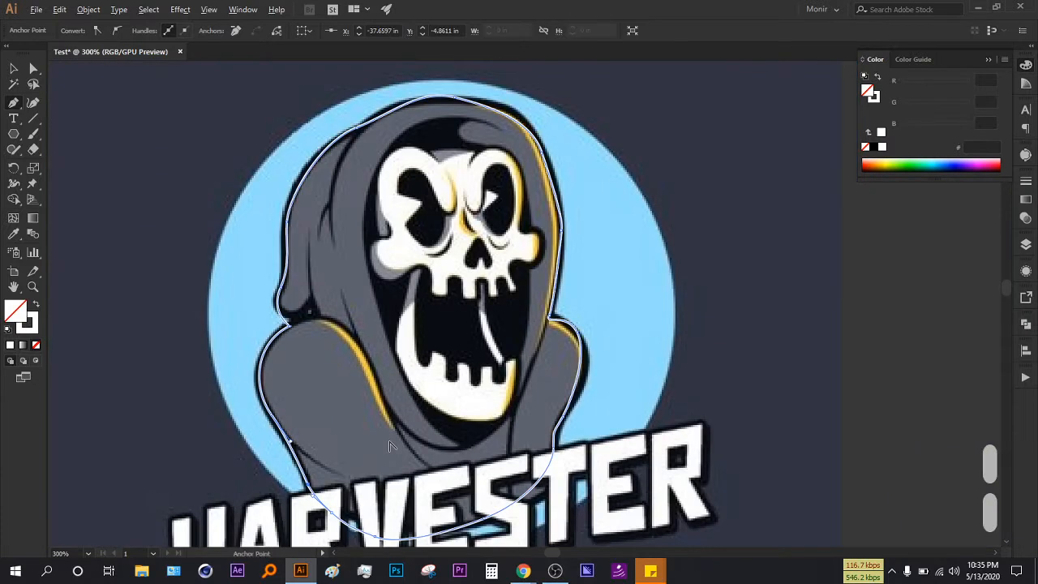
{"action": "scroll", "coordinate": [460, 395], "scroll_direction": "down", "scroll_amount": 2}
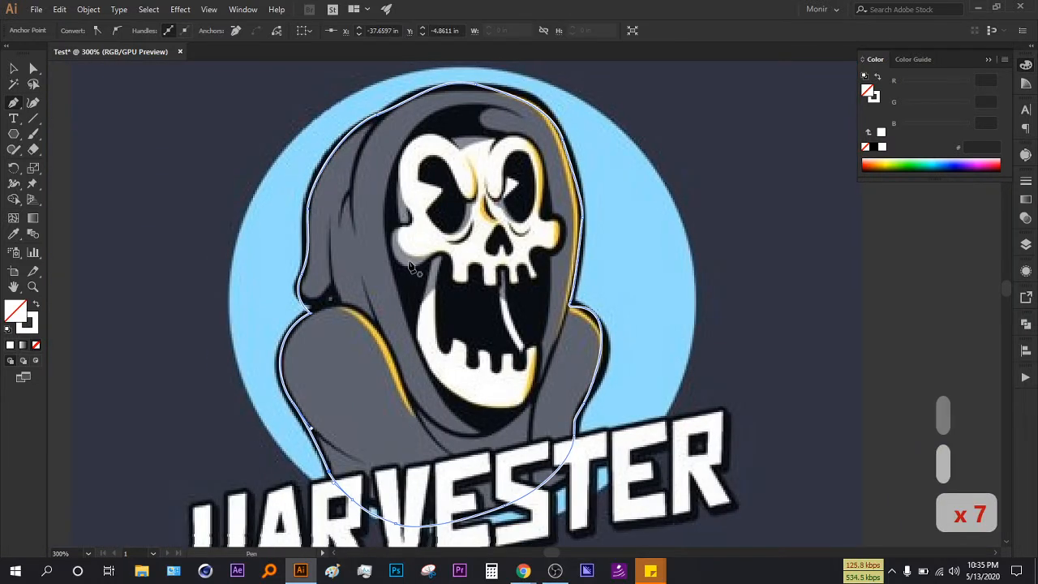
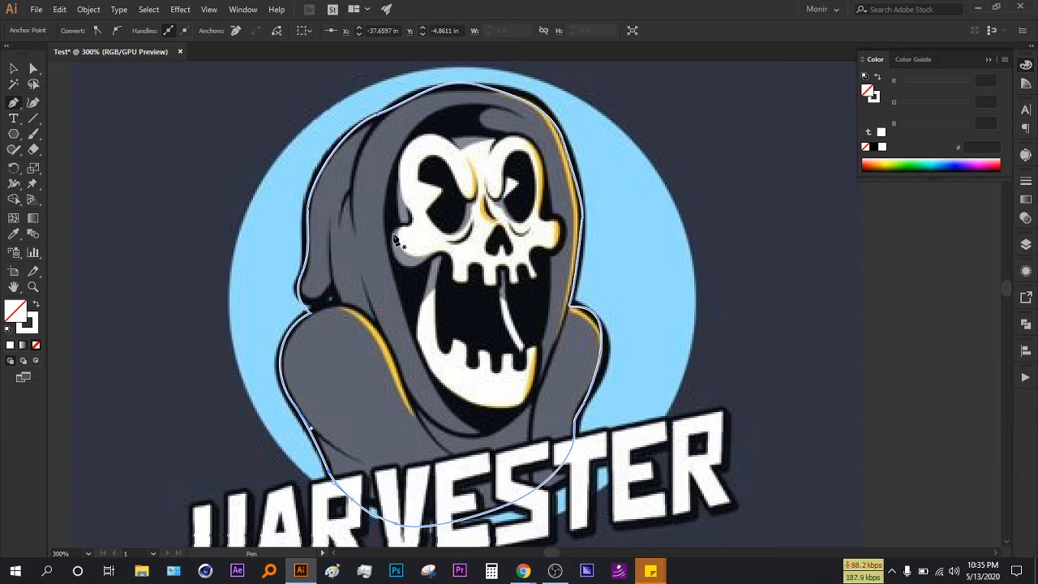
{"action": "key", "text": "Delete"}
{"action": "key", "text": "Delete"}
- Switch to the Google image search in Chrome and search for "jerry mouse"
{"action": "key", "text": "alt+Tab"}
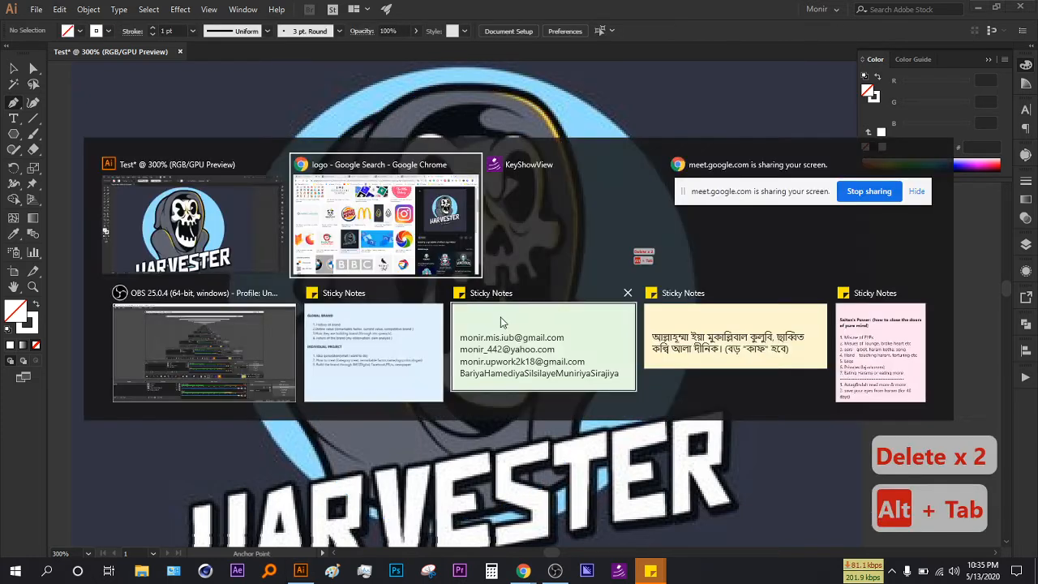
{"action": "scroll", "coordinate": [231, 173], "scroll_direction": "up", "scroll_amount": 5}
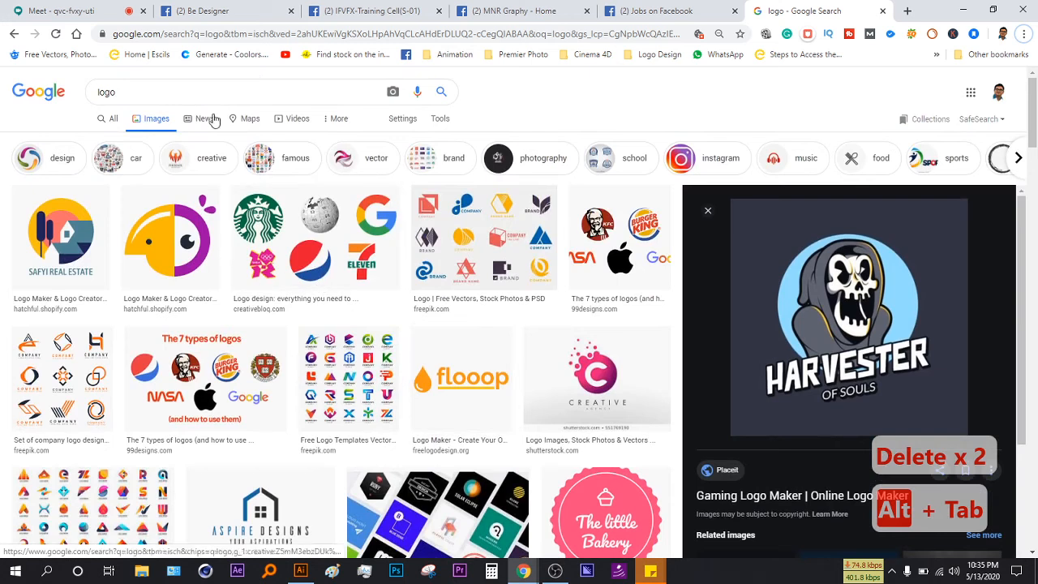
{"action": "type", "text": "je"}
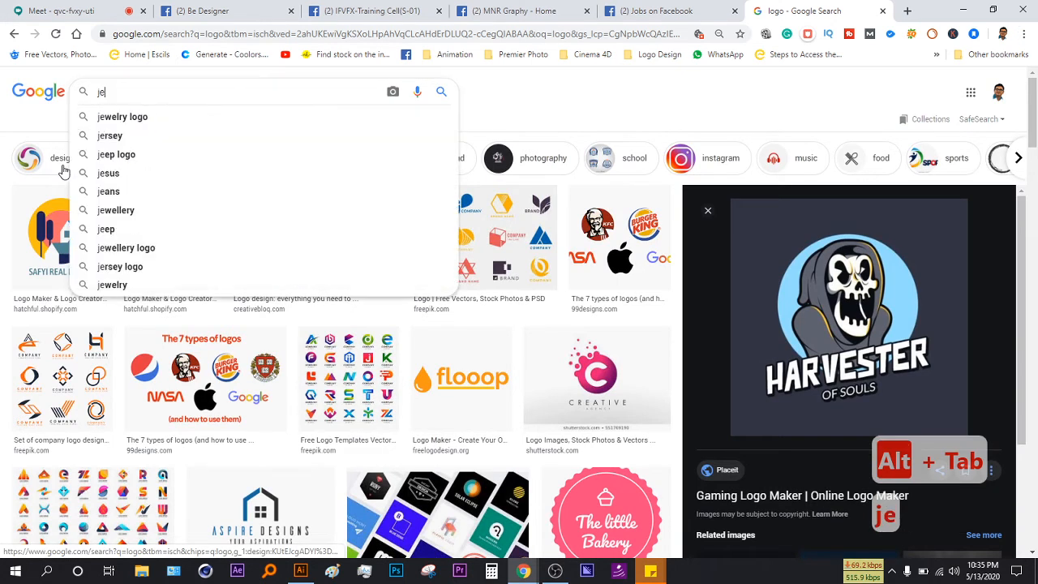
{"action": "type", "text": "rry"}
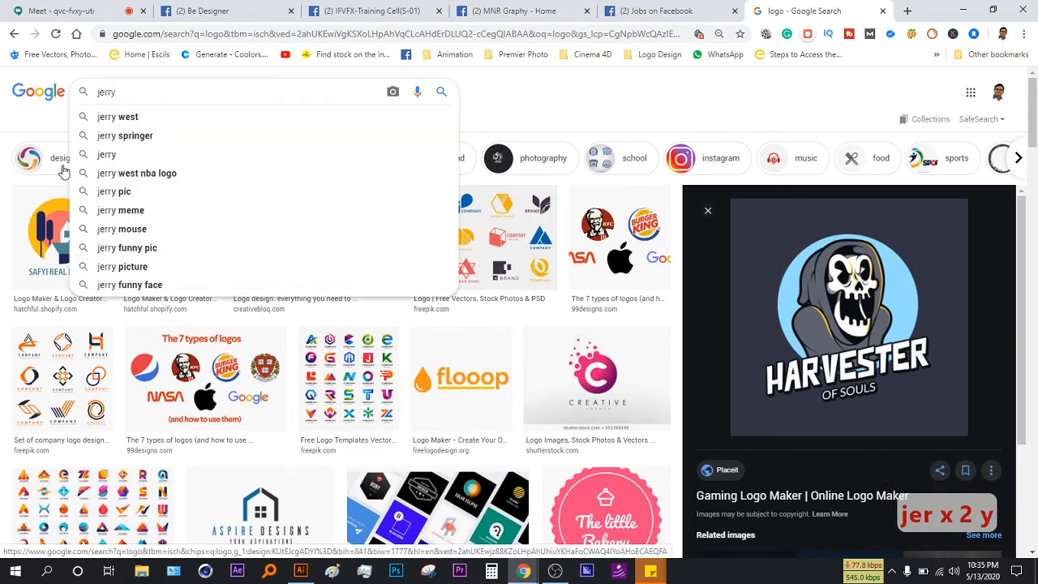
{"action": "type", "text": " mouse"}
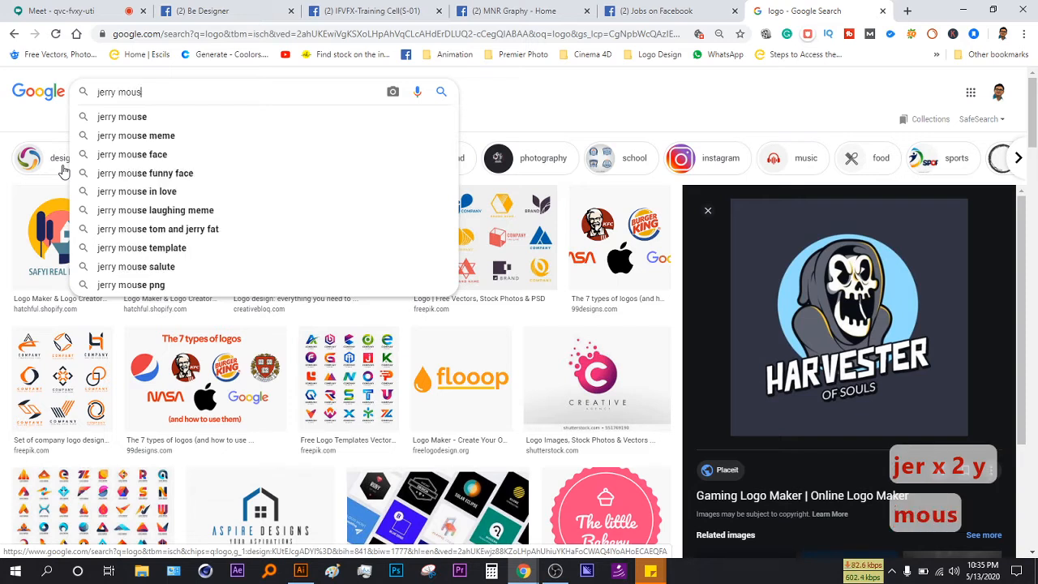
{"action": "key", "text": "Return"}
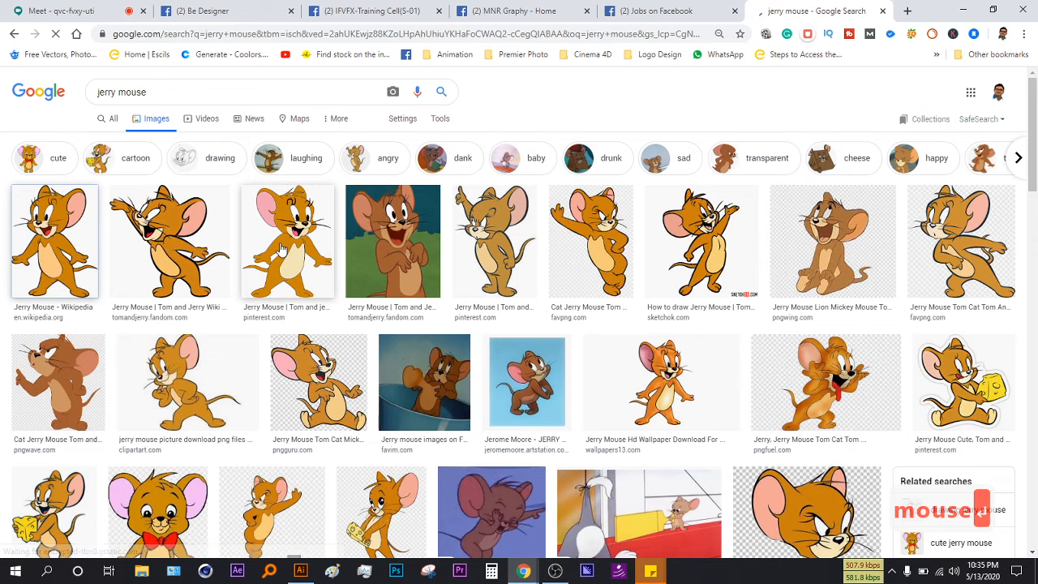
- Open the Wikipedia Jerry Mouse image from the results and save it to disk
{"action": "left_click", "coordinate": [91, 255]}
{"action": "right_click", "coordinate": [843, 166]}
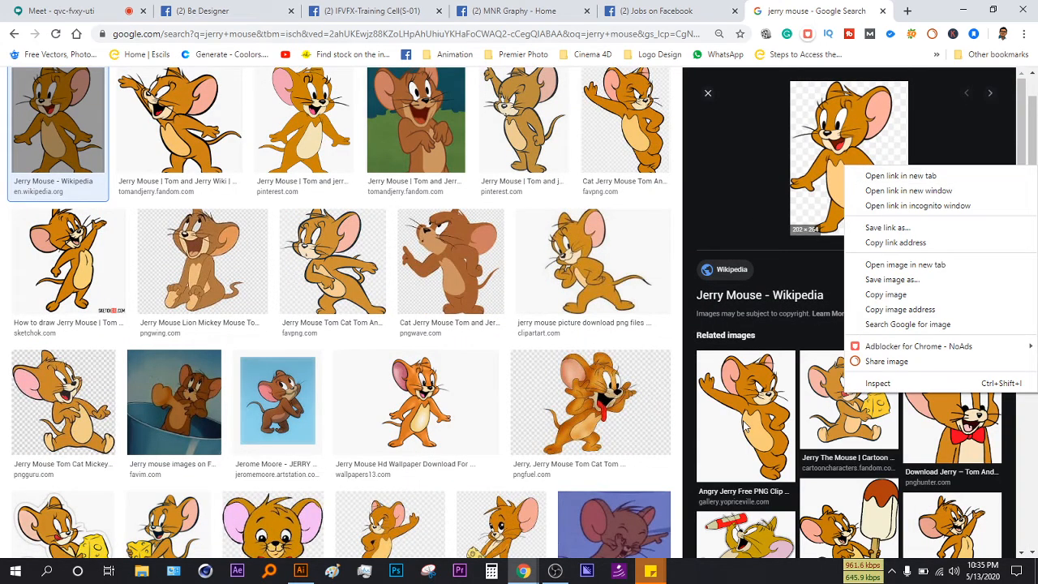
{"action": "left_click", "coordinate": [882, 279]}
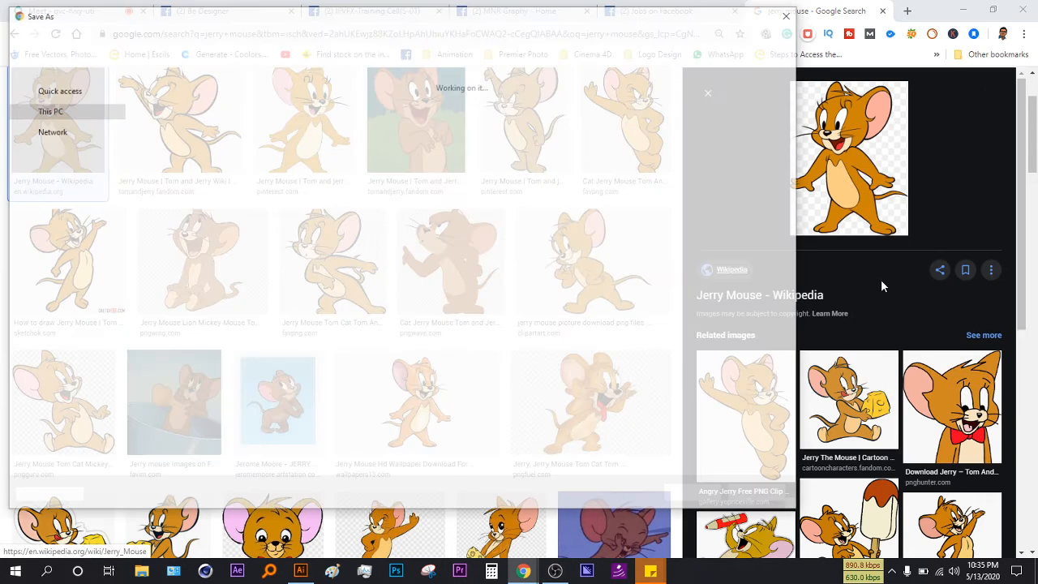
{"action": "key", "text": "Return"}
- Return to Illustrator and place Jerry_Mouse.png in the Test document beside the skull artwork
{"action": "left_click", "coordinate": [302, 572]}
{"action": "left_click_drag", "start_coordinate": [306, 578], "coordinate": [784, 319]}
{"action": "key", "text": "ctrl+minus"}
{"action": "key", "text": "ctrl+minus"}
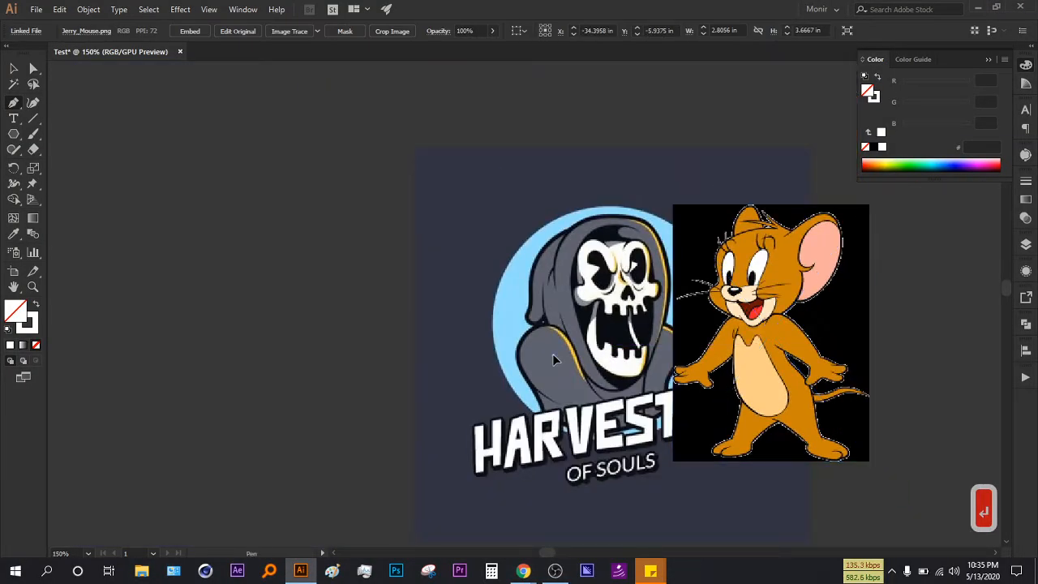
- Select the Harvester of Souls logo image and delete it
{"action": "key", "text": "Escape"}
{"action": "key", "text": "Delete"}
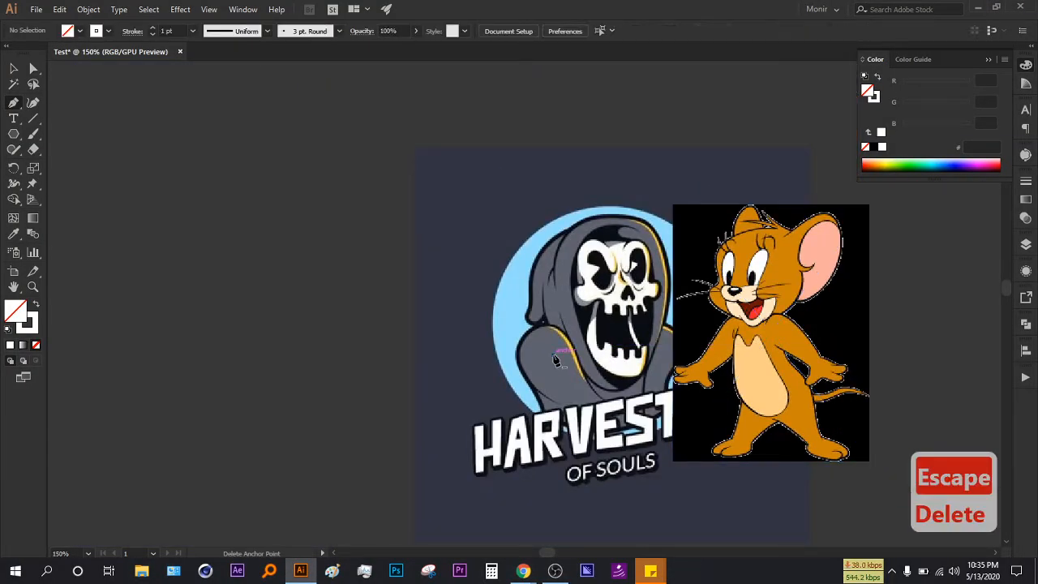
{"action": "key", "text": "v"}
{"action": "left_click", "coordinate": [552, 353]}
{"action": "key", "text": "Delete"}
- Move the Jerry Mouse image left to where the logo was and embed it in the document
{"action": "left_click", "coordinate": [735, 318]}
{"action": "left_click_drag", "start_coordinate": [733, 315], "coordinate": [358, 315]}
{"action": "left_click", "coordinate": [190, 31]}
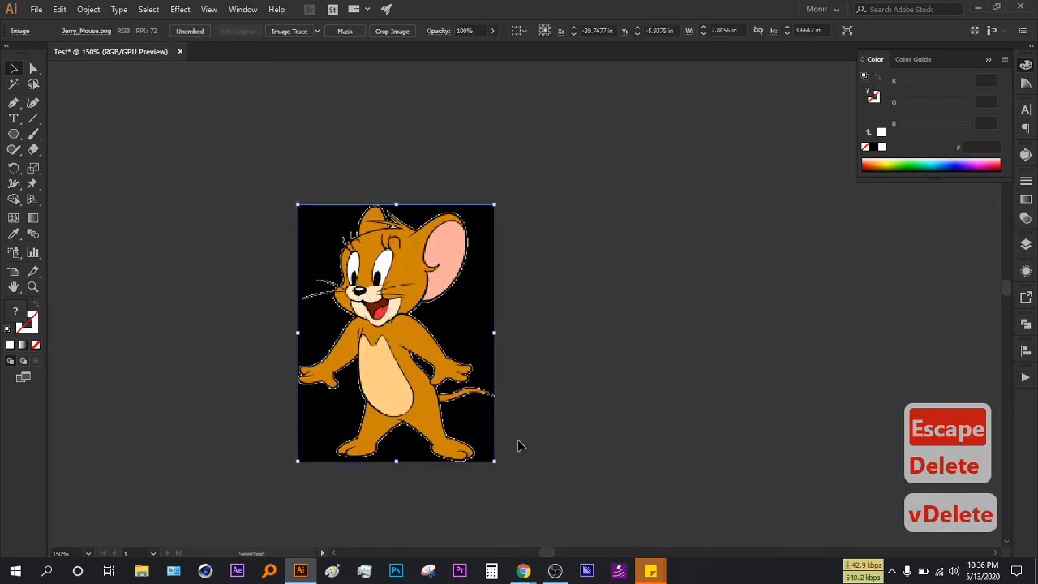
- Enlarge the Jerry Mouse image to about 3.86 by 5.04 in and lock it in place
{"action": "left_click_drag", "start_coordinate": [495, 460], "coordinate": [531, 509]}
{"action": "scroll", "coordinate": [369, 275], "scroll_direction": "up", "scroll_amount": 1}
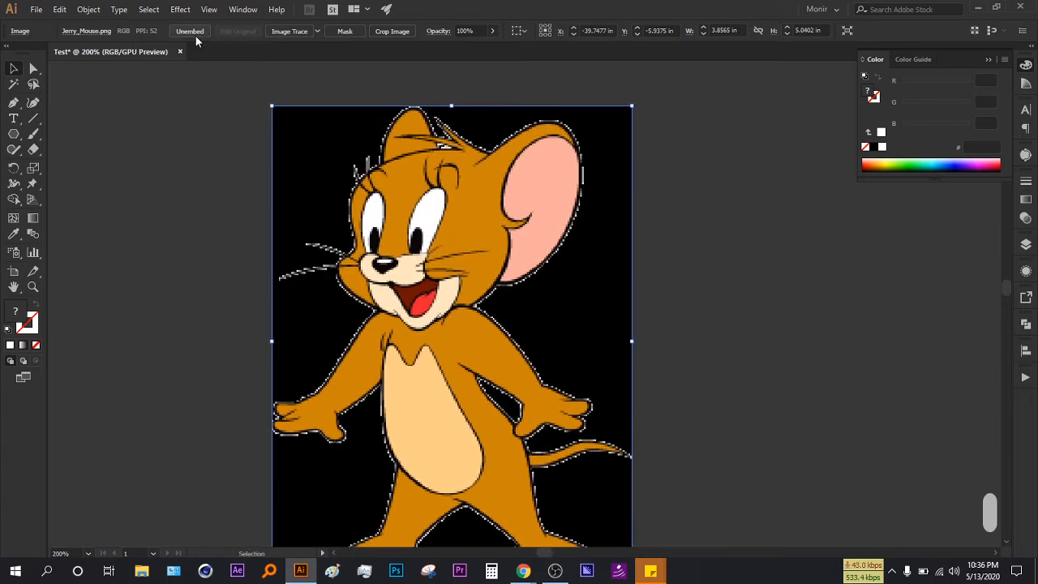
{"action": "key", "text": "ctrl+2"}
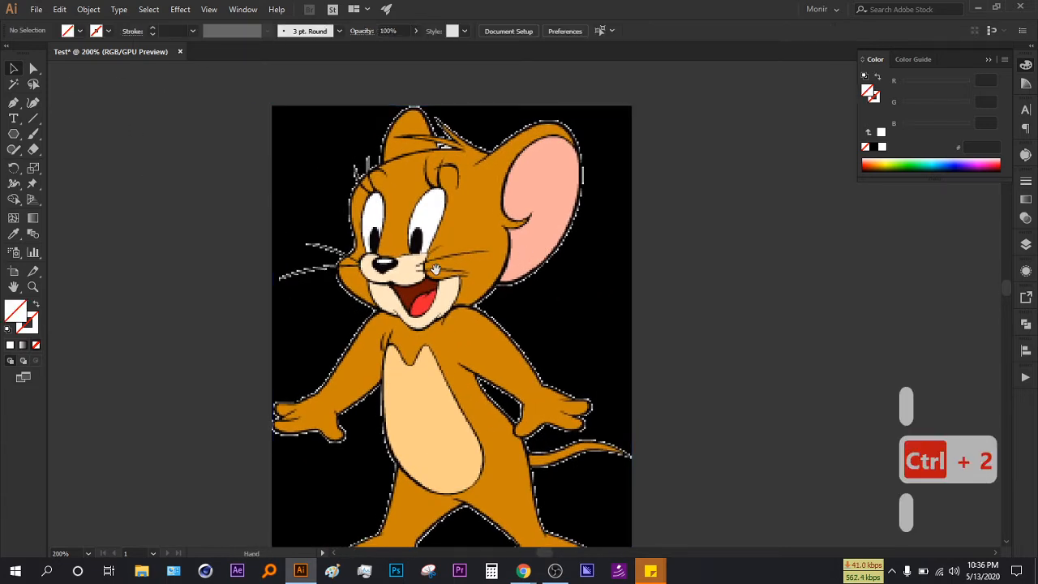
{"action": "left_click_drag", "start_coordinate": [436, 269], "coordinate": [400, 258]}
{"action": "key", "text": "ctrl+2"}
{"action": "scroll", "coordinate": [459, 189], "scroll_direction": "up", "scroll_amount": 1}
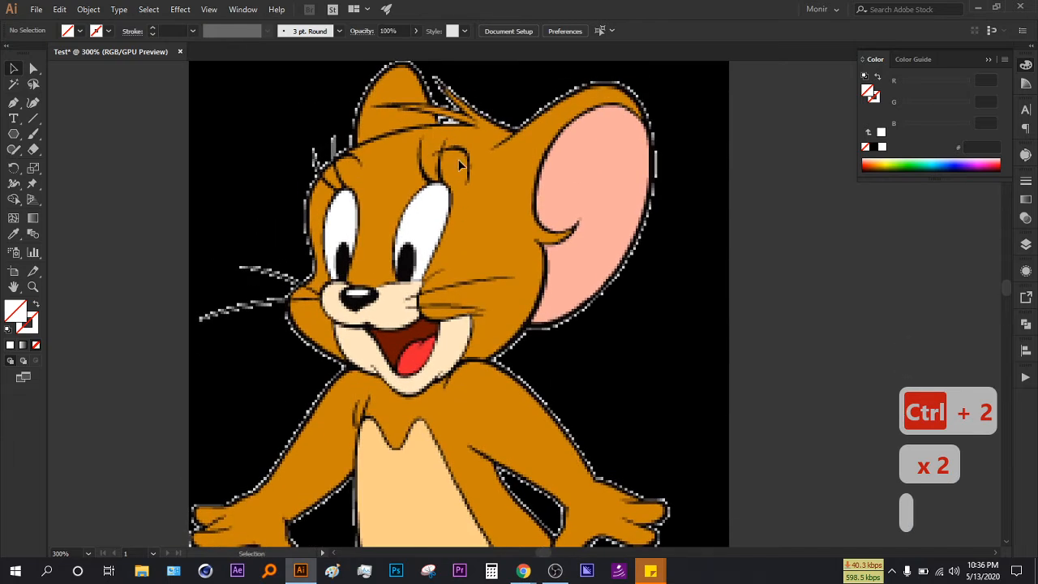
{"action": "scroll", "coordinate": [448, 157], "scroll_direction": "down", "scroll_amount": 2}
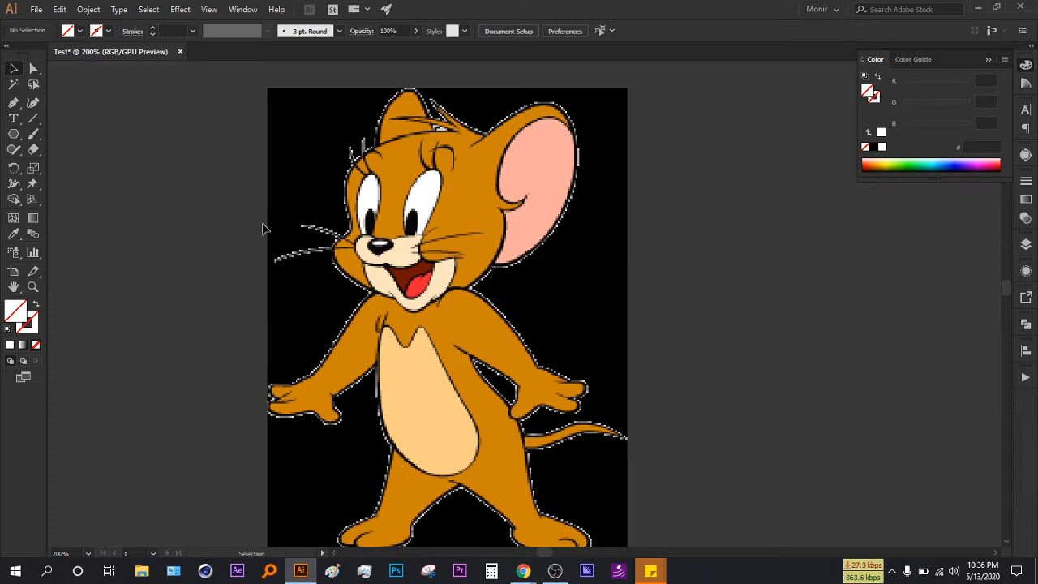
- Ready the Pen tool with a white stroke and no fill, and trace the upper edge of Jerry's large ear
{"action": "left_click_drag", "start_coordinate": [501, 295], "coordinate": [521, 329]}
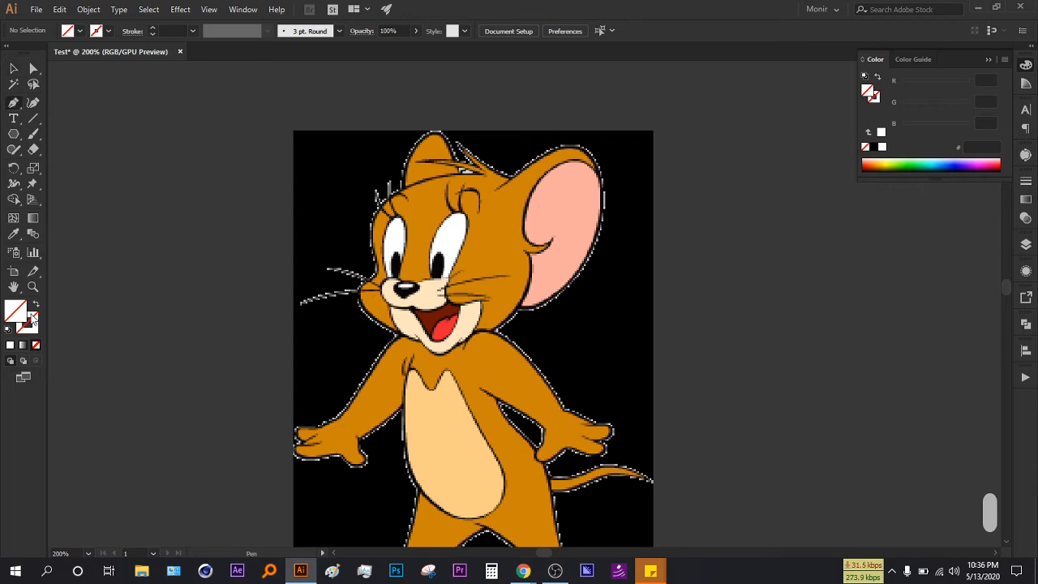
{"action": "left_click", "coordinate": [10, 344]}
{"action": "scroll", "coordinate": [461, 235], "scroll_direction": "right", "scroll_amount": 2}
{"action": "scroll", "coordinate": [460, 233], "scroll_direction": "up", "scroll_amount": 2}
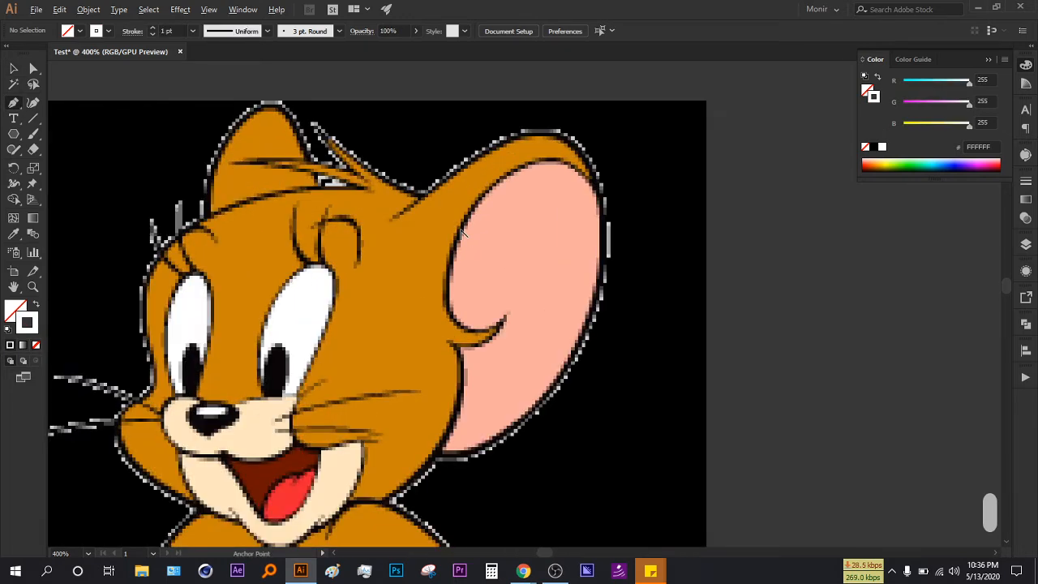
{"action": "left_click", "coordinate": [426, 197]}
{"action": "scroll", "coordinate": [482, 279], "scroll_direction": "right", "scroll_amount": 2}
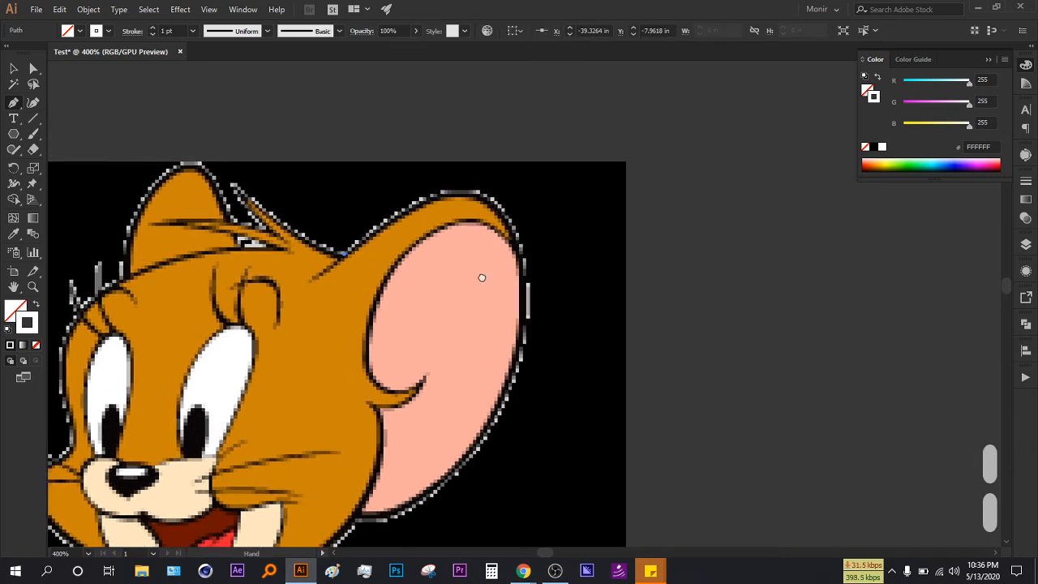
{"action": "scroll", "coordinate": [454, 227], "scroll_direction": "up", "scroll_amount": 2}
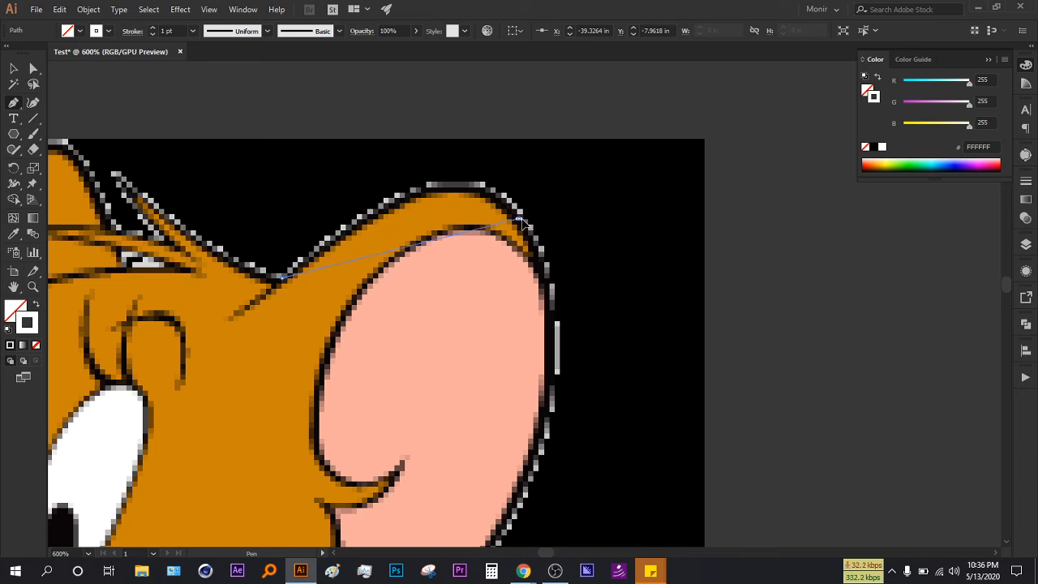
{"action": "left_click_drag", "start_coordinate": [565, 283], "coordinate": [603, 317]}
{"action": "key", "text": "space"}
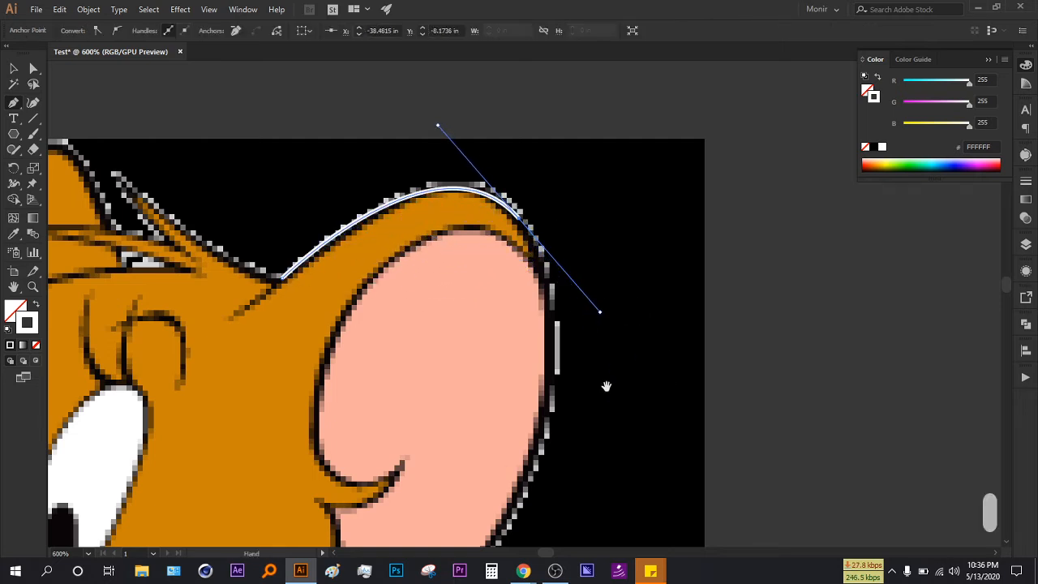
- Continue the path down the outer edge of the large ear to where it meets Jerry's cheek
{"action": "scroll", "coordinate": [643, 241], "scroll_direction": "down", "scroll_amount": 3}
{"action": "scroll", "coordinate": [621, 319], "scroll_direction": "up", "scroll_amount": 3}
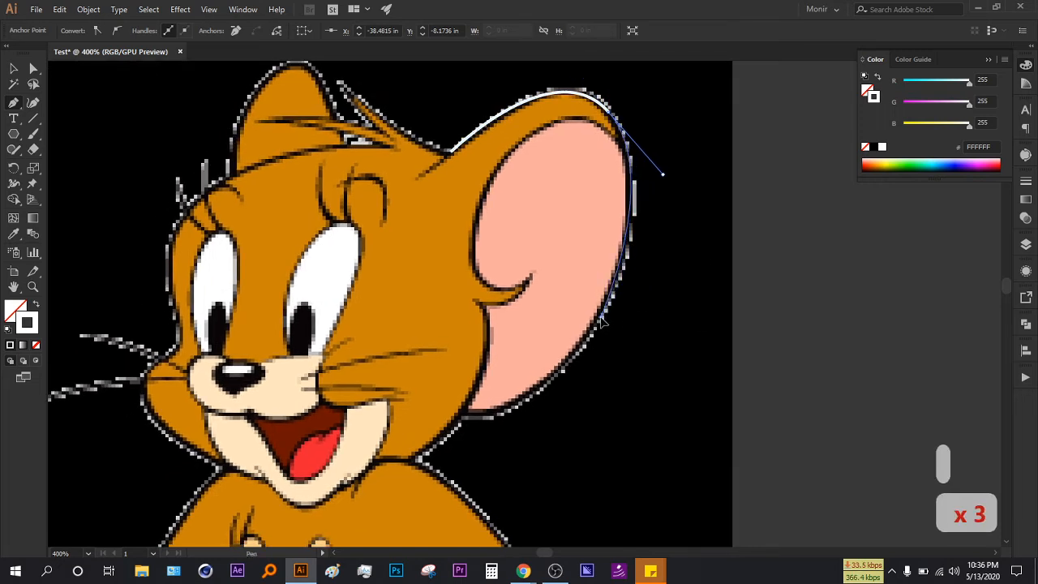
{"action": "left_click", "coordinate": [467, 419]}
{"action": "left_click_drag", "start_coordinate": [400, 418], "coordinate": [391, 410]}
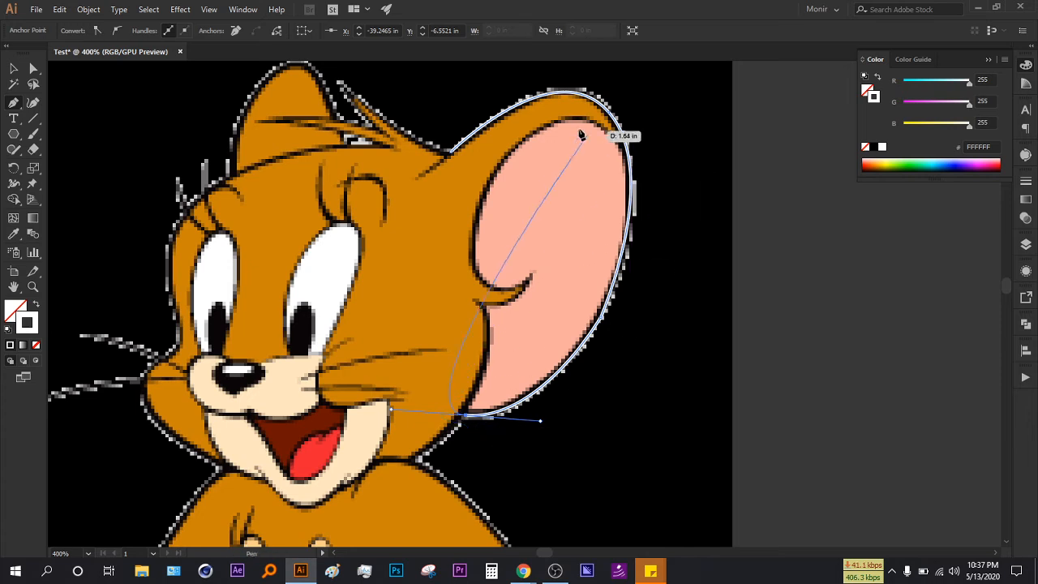
- Undo the last handle adjustment and swap the path's fill and stroke to check the ear's traced edge as a solid white shape
{"action": "key", "text": "ctrl"}
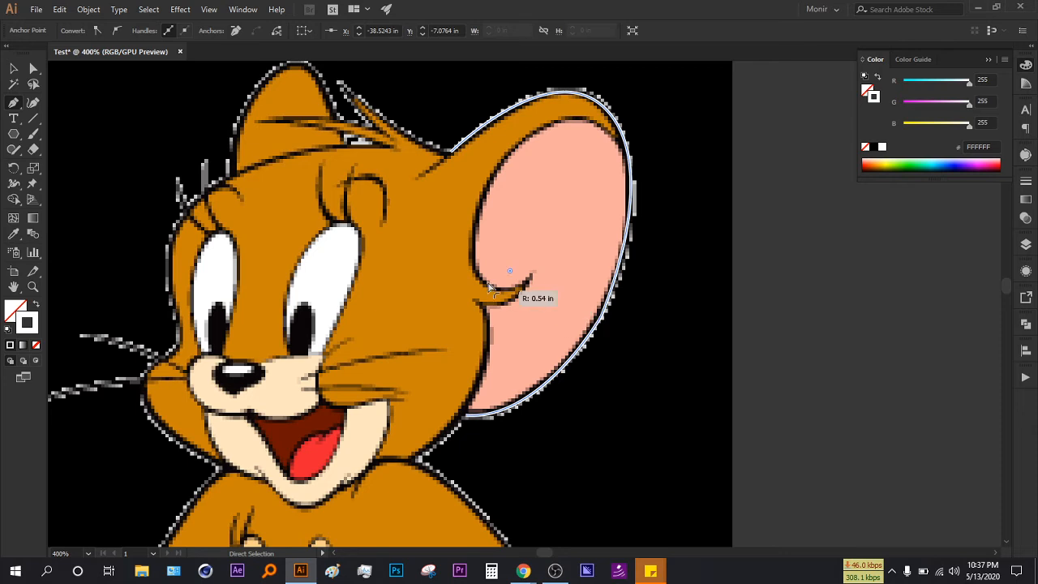
{"action": "key", "text": "ctrl+z"}
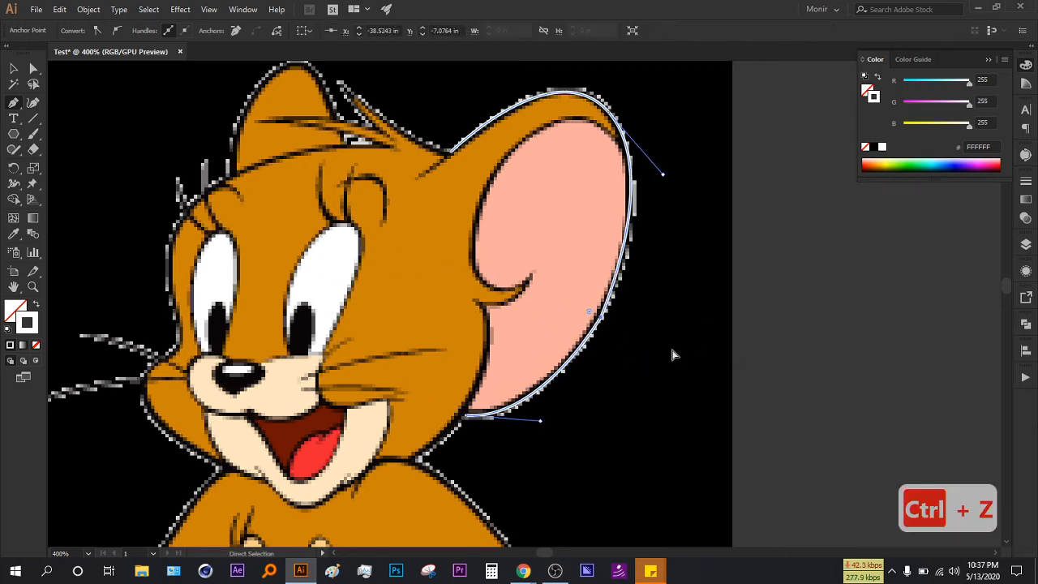
{"action": "key", "text": "x"}
{"action": "key", "text": "shift+x"}
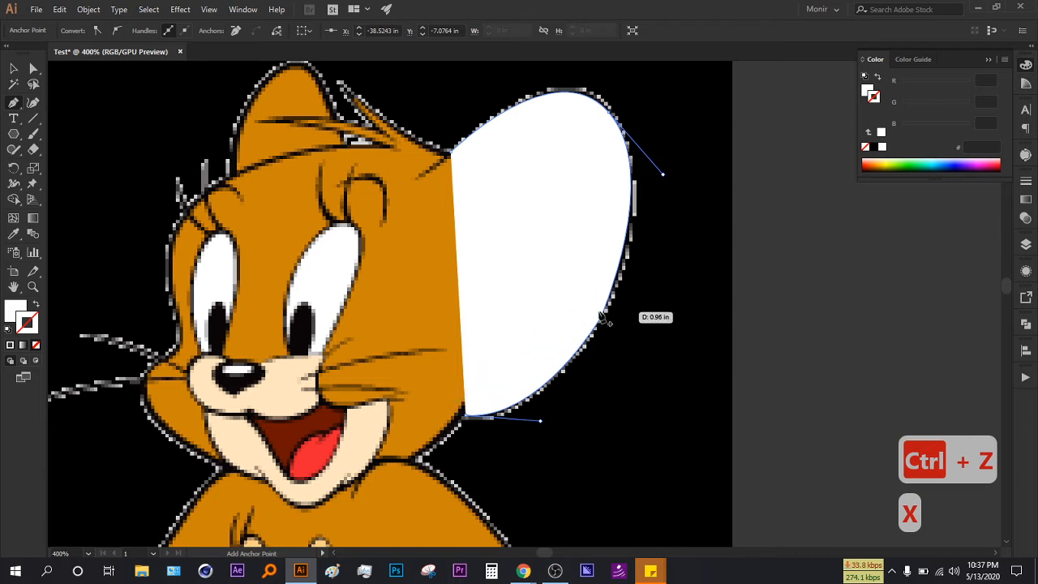
{"action": "scroll", "coordinate": [604, 328], "scroll_direction": "down", "scroll_amount": 1}
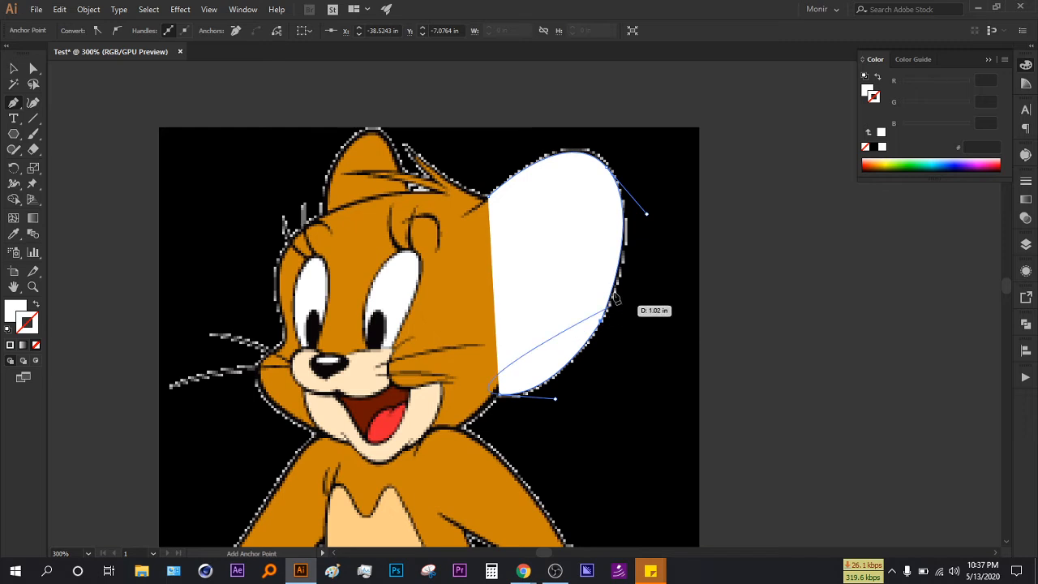
{"action": "scroll", "coordinate": [596, 335], "scroll_direction": "up", "scroll_amount": 1}
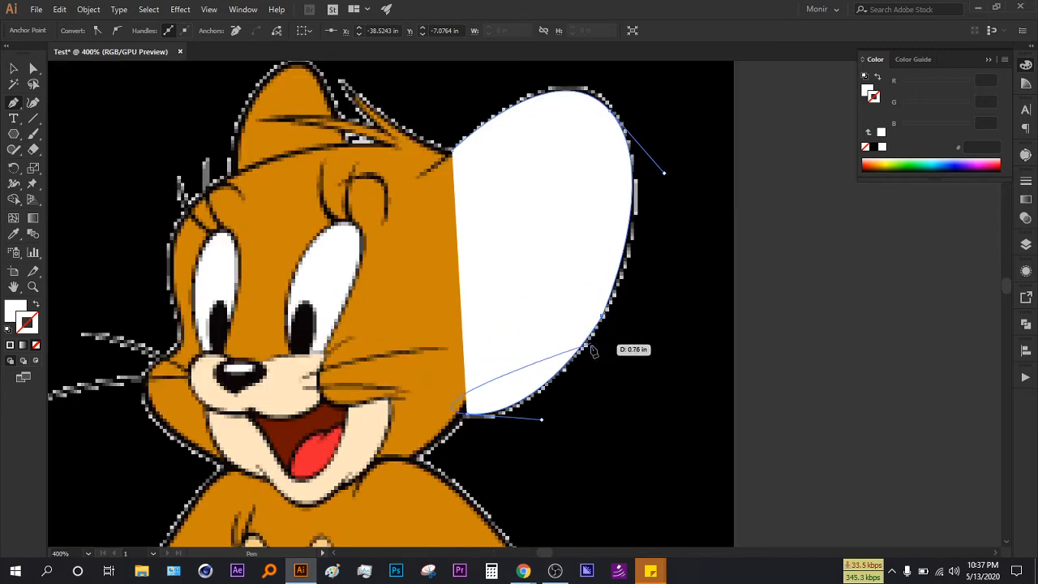
{"action": "scroll", "coordinate": [601, 332], "scroll_direction": "up", "scroll_amount": 2}
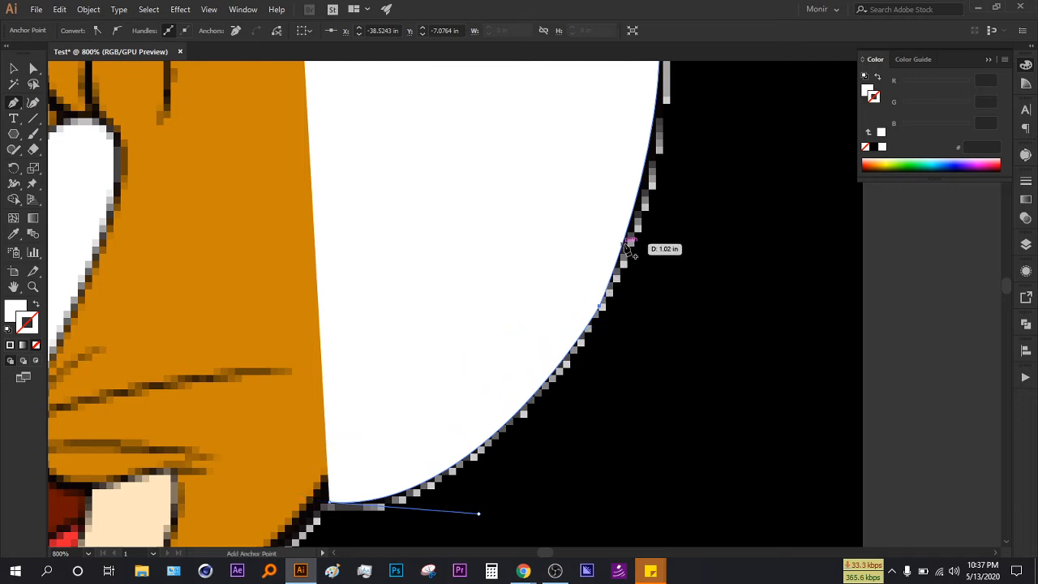
{"action": "scroll", "coordinate": [604, 296], "scroll_direction": "up", "scroll_amount": 3}
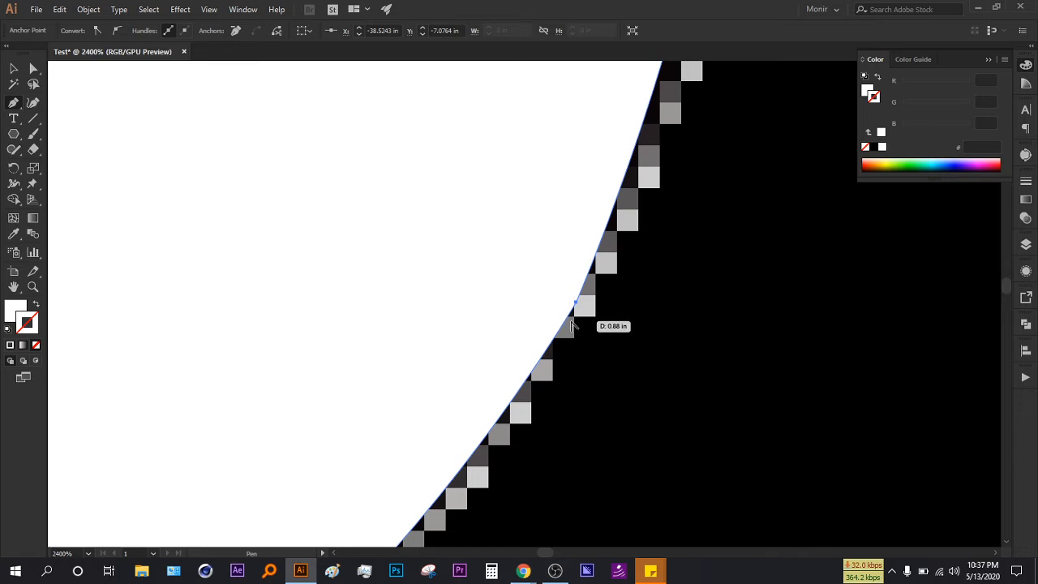
{"action": "scroll", "coordinate": [572, 325], "scroll_direction": "down", "scroll_amount": 3}
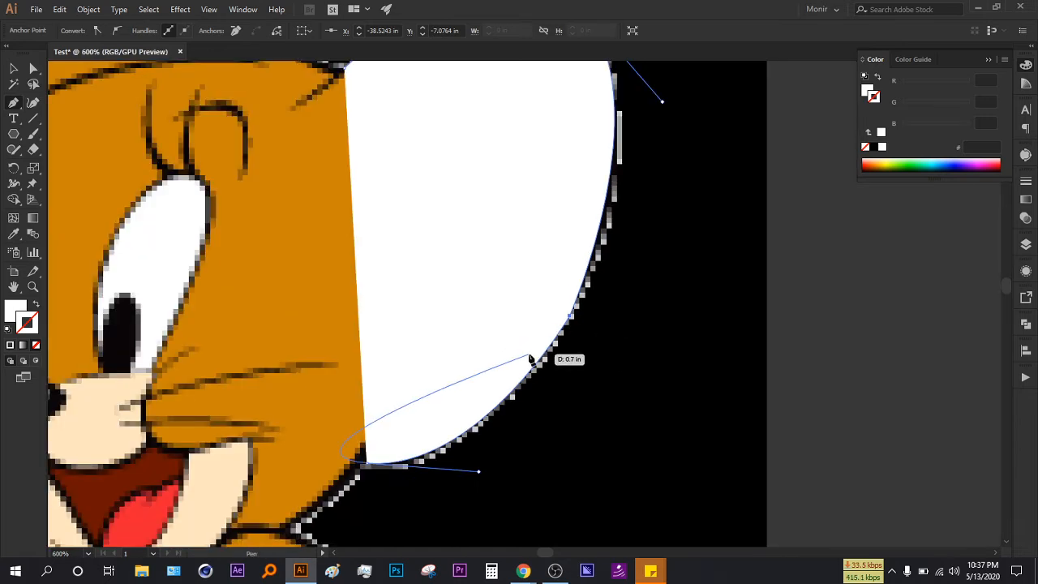
- Undo the fill swap and the outer-ear segment, and redraw it as one curve down to where the ear meets the cheek
{"action": "key", "text": "ctrl+z"}
{"action": "key", "text": "ctrl+z"}
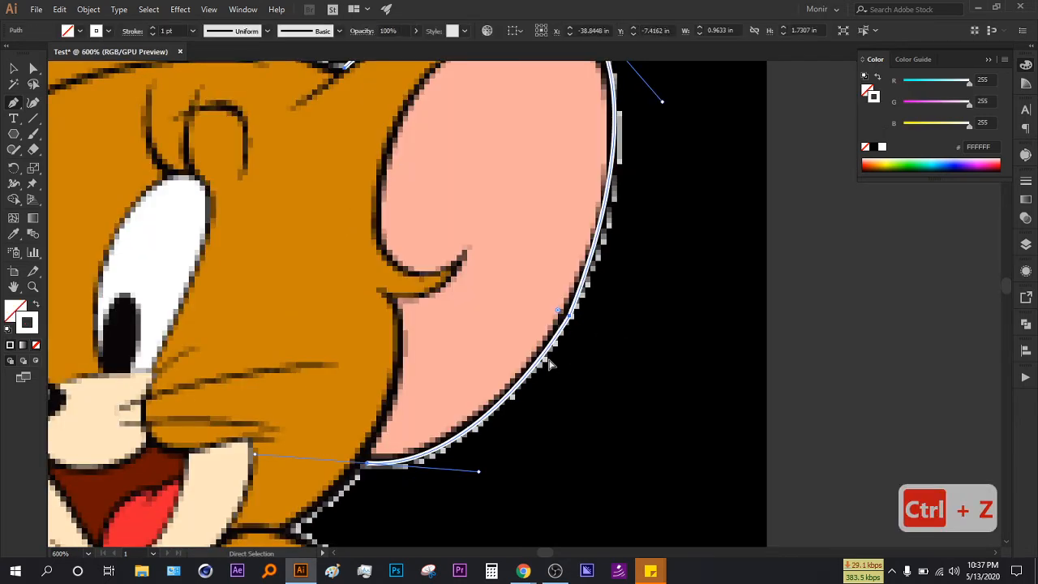
{"action": "key", "text": "ctrl+z"}
{"action": "scroll", "coordinate": [592, 364], "scroll_direction": "down", "scroll_amount": 2}
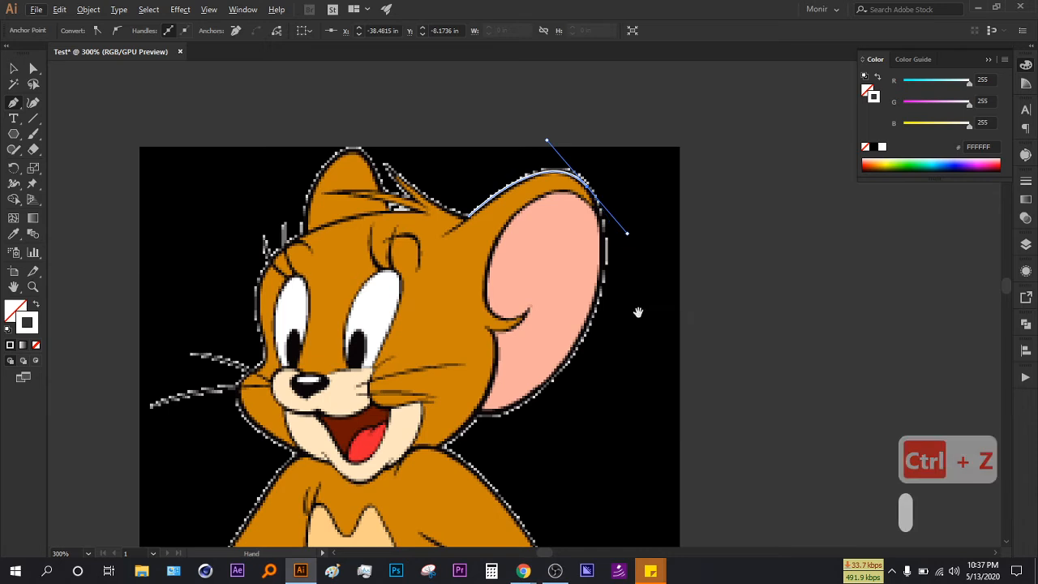
{"action": "scroll", "coordinate": [617, 328], "scroll_direction": "down", "scroll_amount": 1}
{"action": "scroll", "coordinate": [617, 328], "scroll_direction": "up", "scroll_amount": 1}
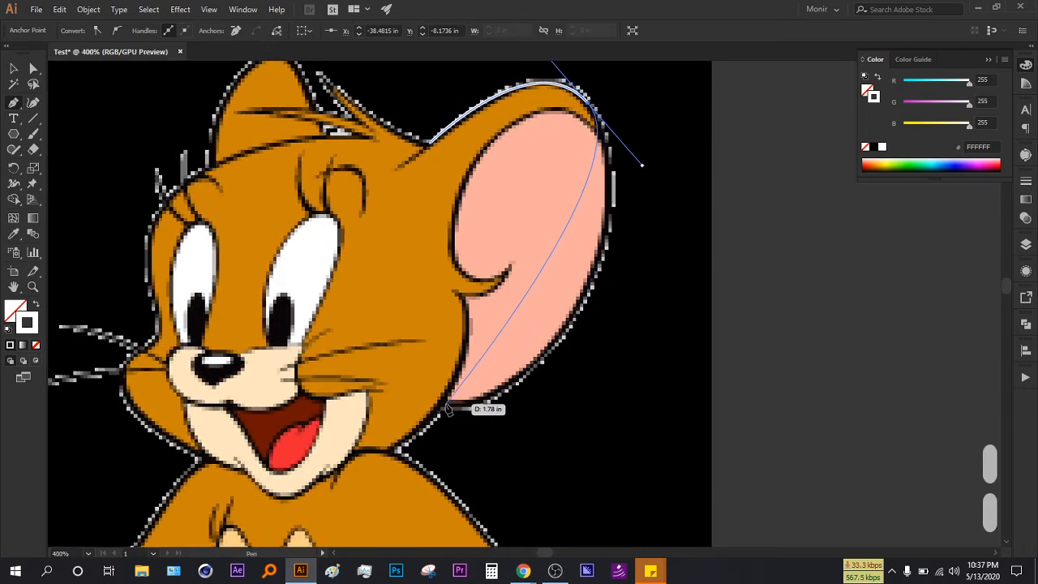
{"action": "left_click_drag", "start_coordinate": [445, 405], "coordinate": [301, 413]}
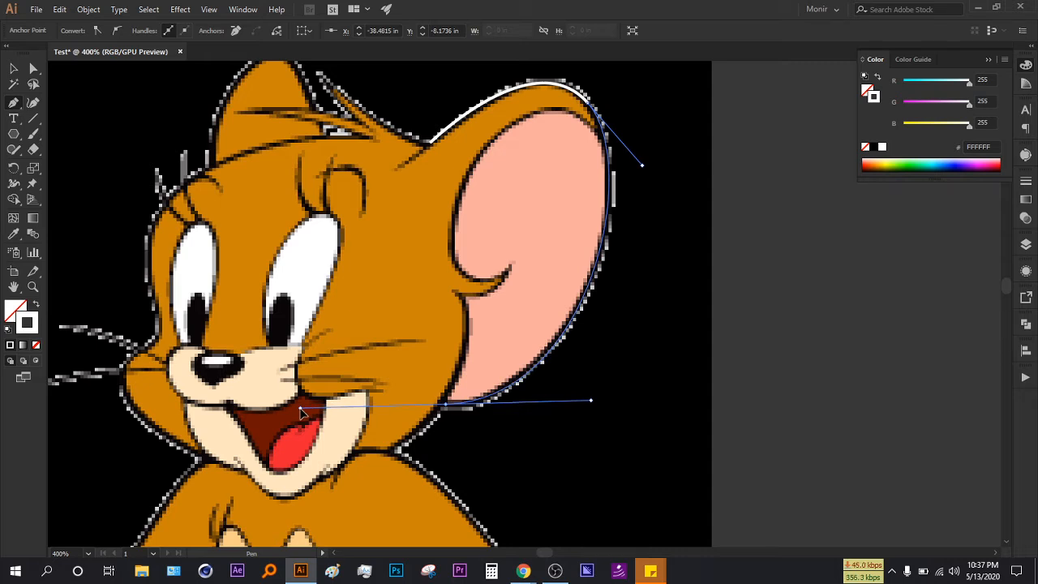
{"action": "left_click_drag", "start_coordinate": [302, 412], "coordinate": [302, 412]}
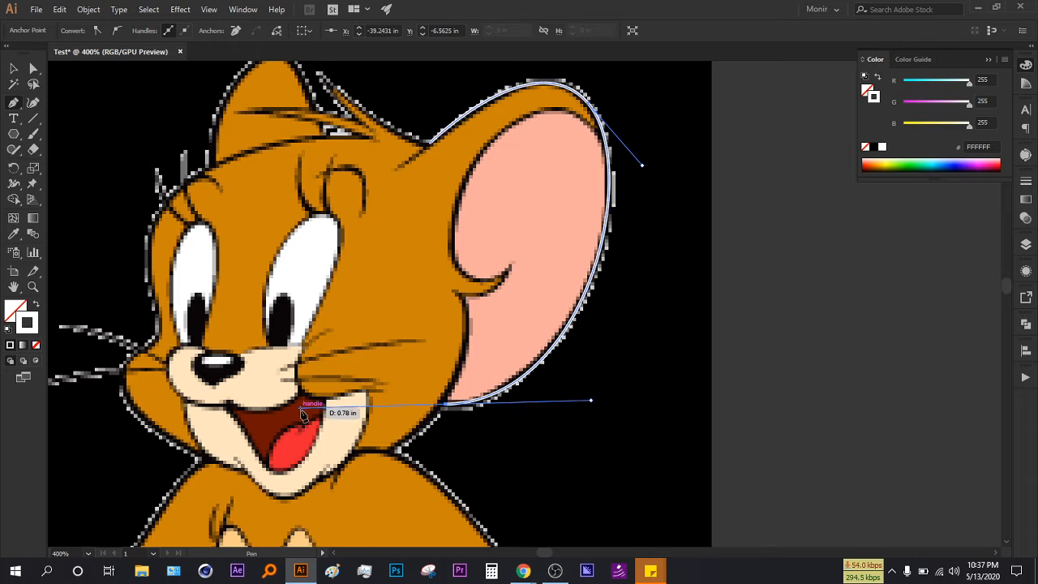
- Preview the traced ear with a white fill, restore the white stroke, and examine the path against the whole picture
{"action": "key", "text": "shift+x"}
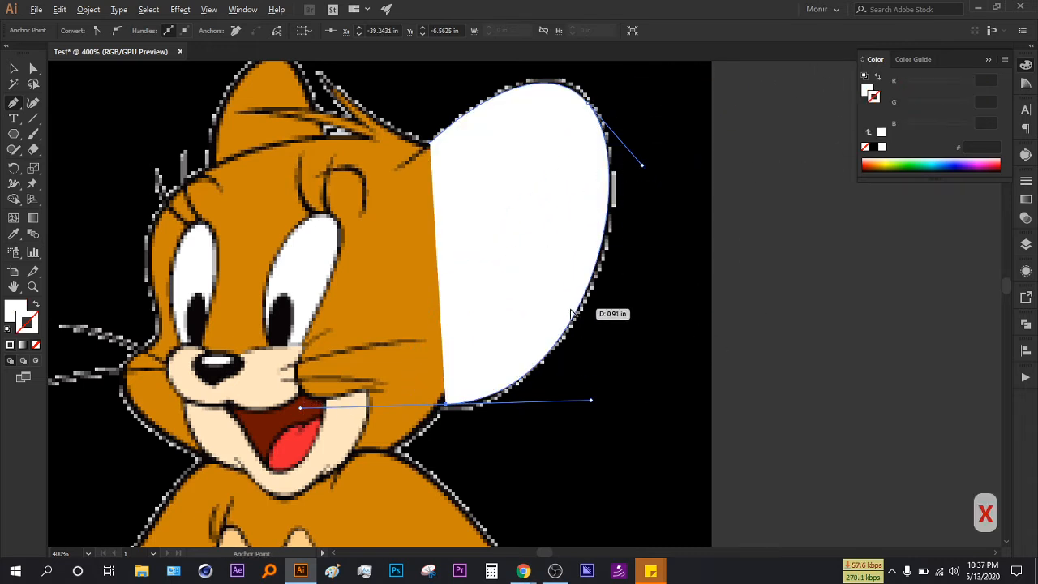
{"action": "scroll", "coordinate": [572, 310], "scroll_direction": "up", "scroll_amount": 1}
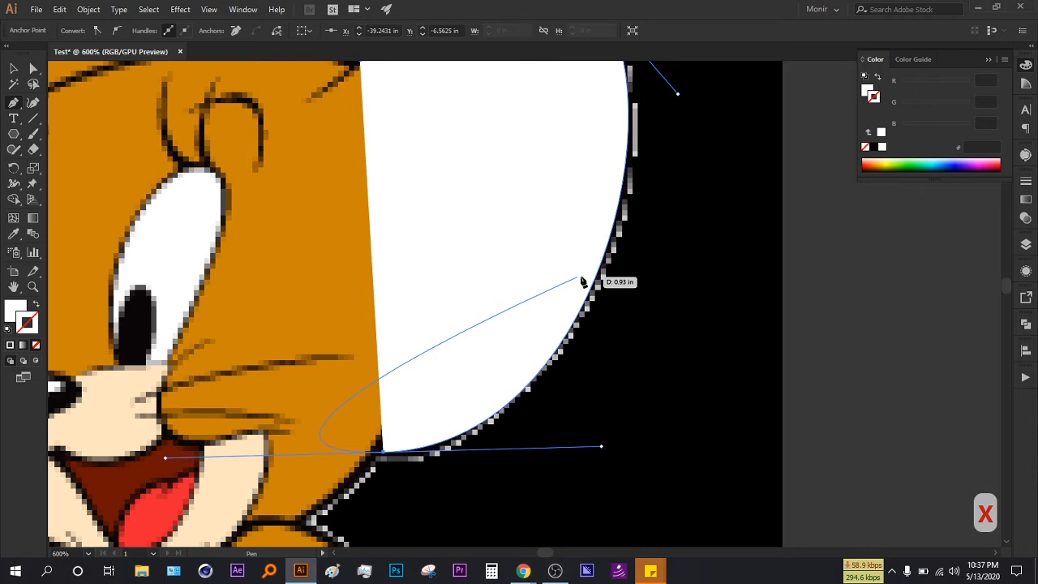
{"action": "key", "text": "shift+x"}
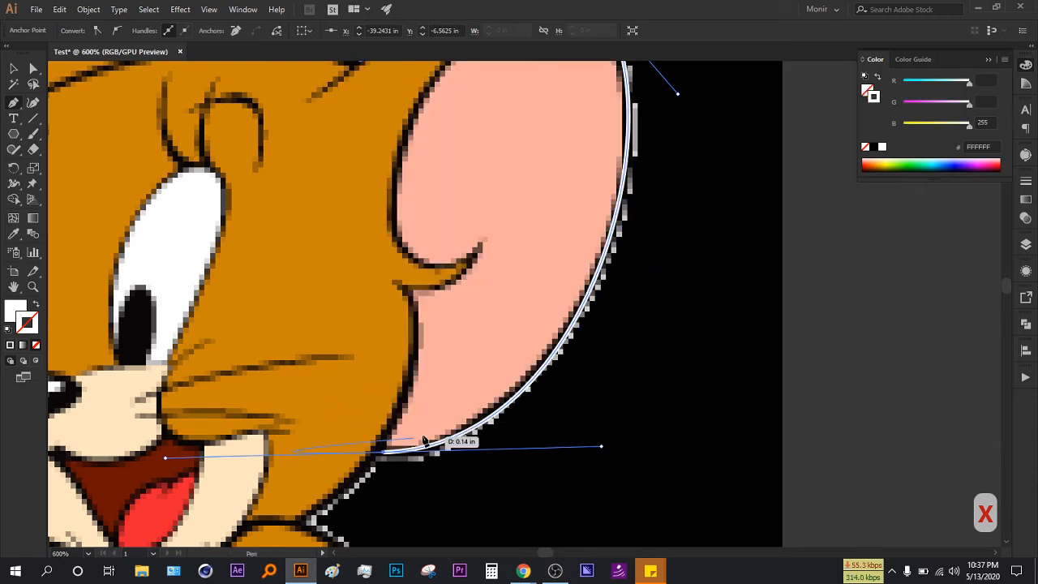
{"action": "scroll", "coordinate": [475, 431], "scroll_direction": "down", "scroll_amount": 2}
{"action": "left_click_drag", "start_coordinate": [475, 430], "coordinate": [479, 377]}
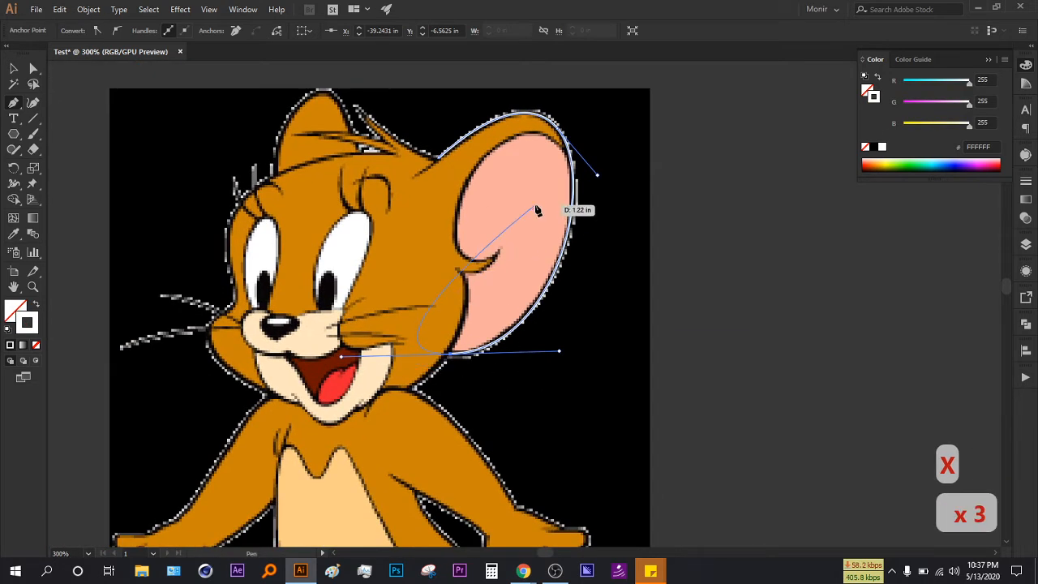
{"action": "scroll", "coordinate": [463, 366], "scroll_direction": "up", "scroll_amount": 2}
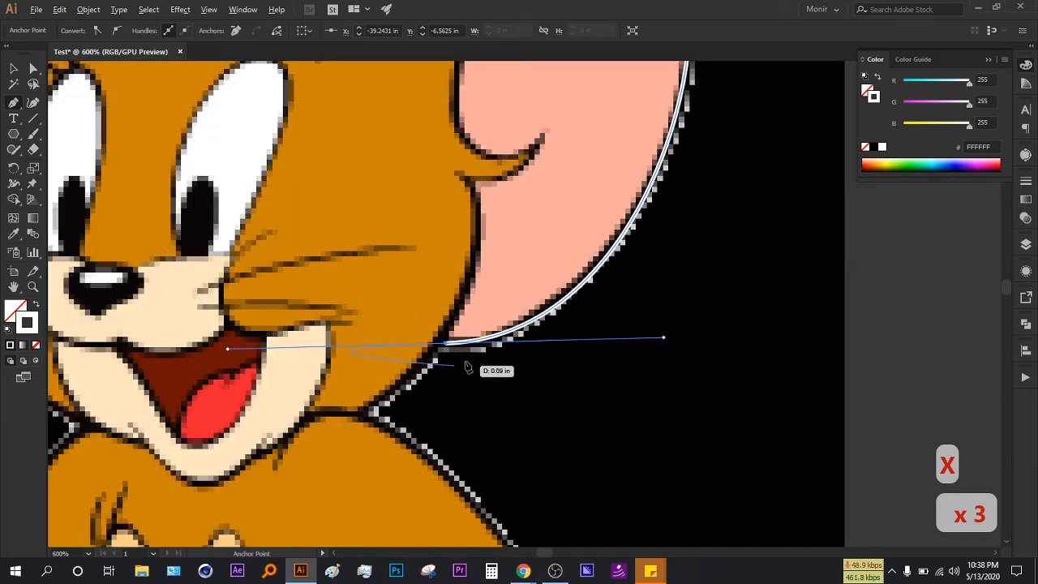
{"action": "scroll", "coordinate": [667, 324], "scroll_direction": "down", "scroll_amount": 3}
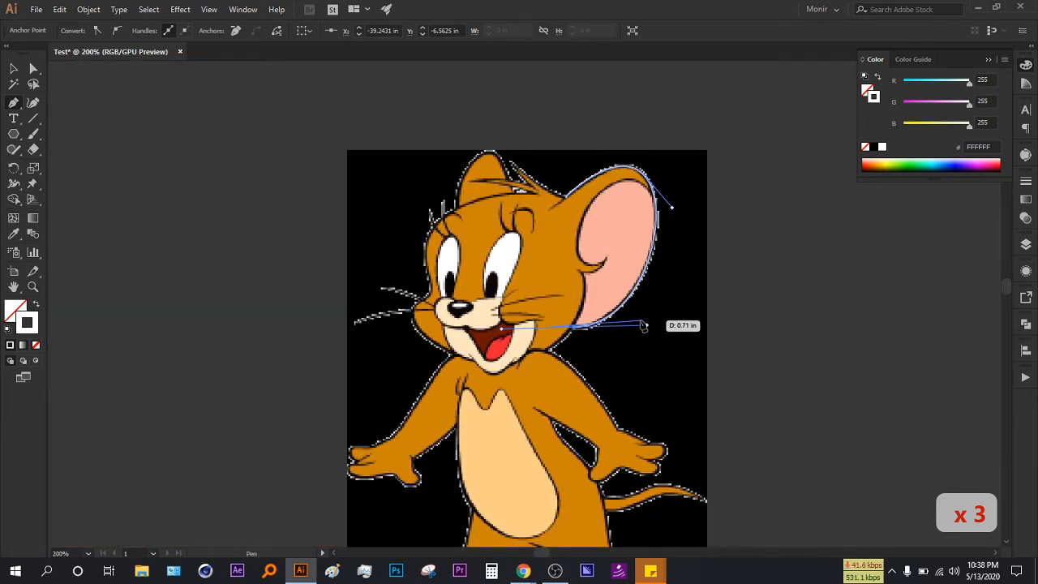
{"action": "key", "text": "space"}
{"action": "left_click_drag", "start_coordinate": [645, 329], "coordinate": [559, 215]}
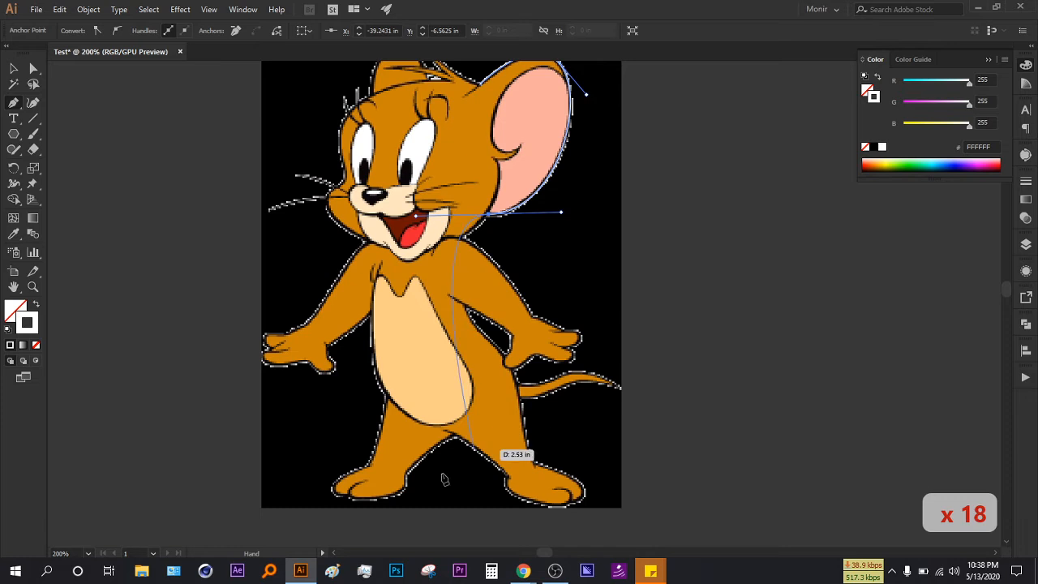
{"action": "key", "text": "space"}
{"action": "left_click_drag", "start_coordinate": [515, 262], "coordinate": [482, 326]}
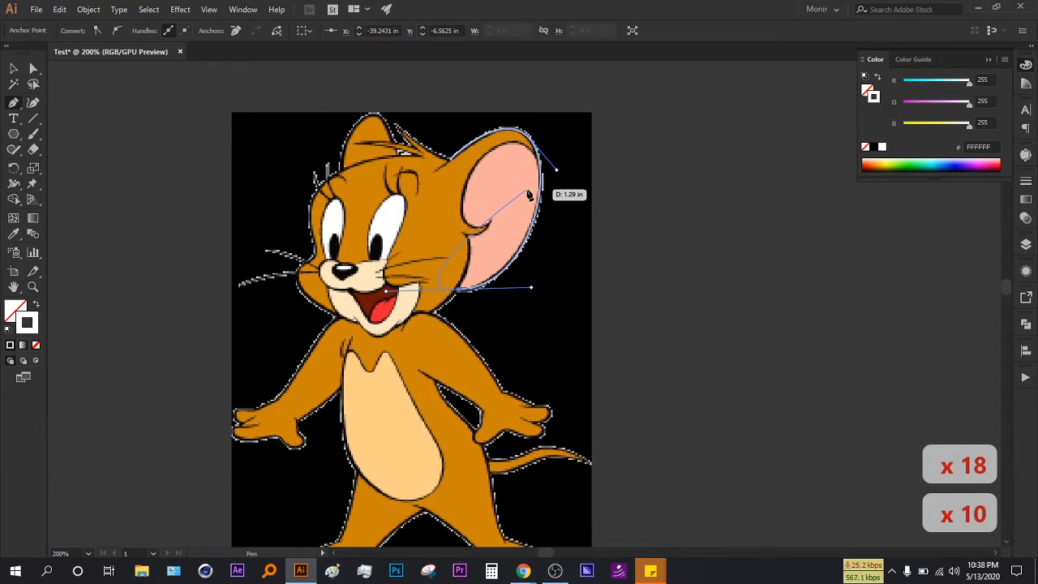
- Delete the ear path and start a new one where the large ear's upper edge meets the head
{"action": "key", "text": "Delete"}
{"action": "key", "text": "Delete"}
{"action": "key", "text": "Delete"}
{"action": "scroll", "coordinate": [664, 143], "scroll_direction": "up", "scroll_amount": 1}
{"action": "key", "text": "space"}
{"action": "left_click_drag", "start_coordinate": [545, 176], "coordinate": [585, 200]}
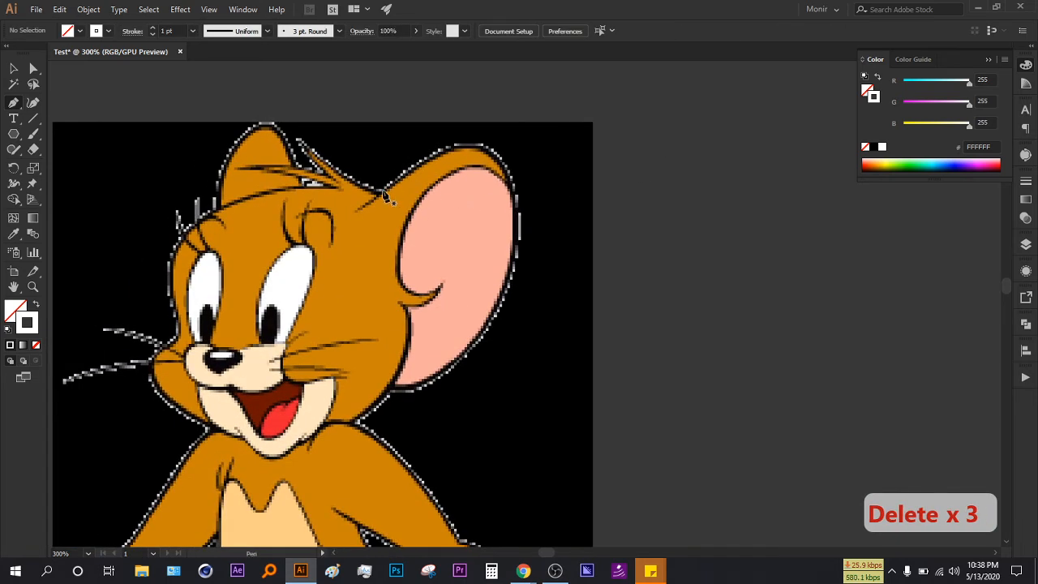
{"action": "left_click", "coordinate": [382, 191]}
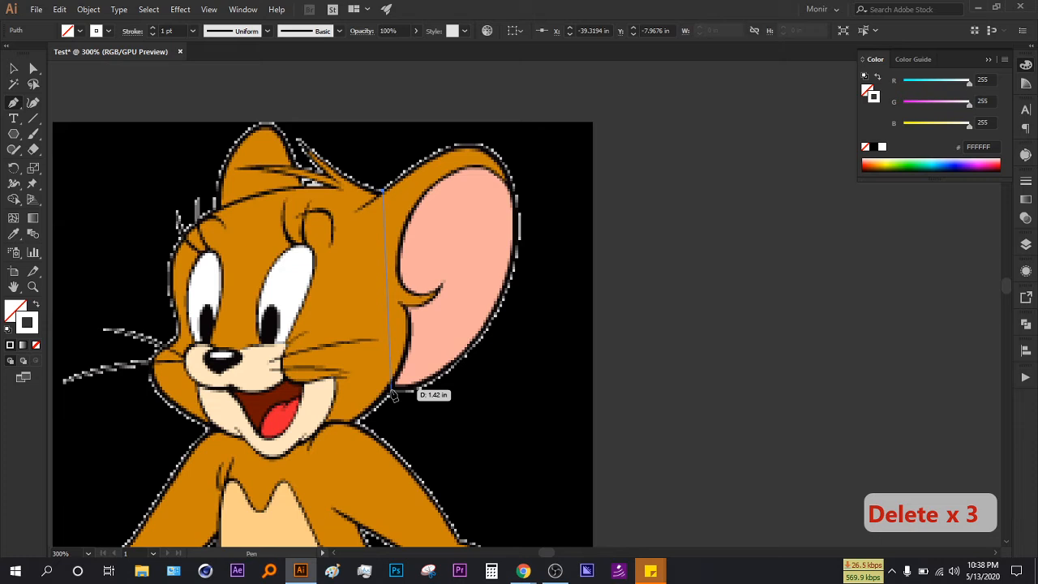
- Try tracing the ear with a single curve and with an anchor at its top, undoing both attempts
{"action": "left_click_drag", "start_coordinate": [306, 503], "coordinate": [167, 478]}
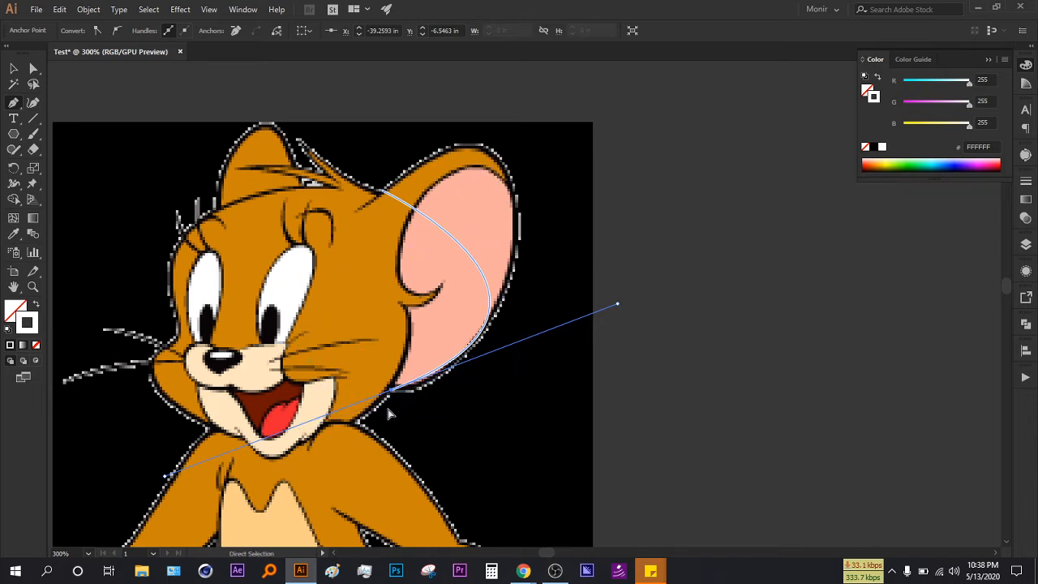
{"action": "key", "text": "ctrl+z"}
{"action": "scroll", "coordinate": [489, 163], "scroll_direction": "up", "scroll_amount": 3}
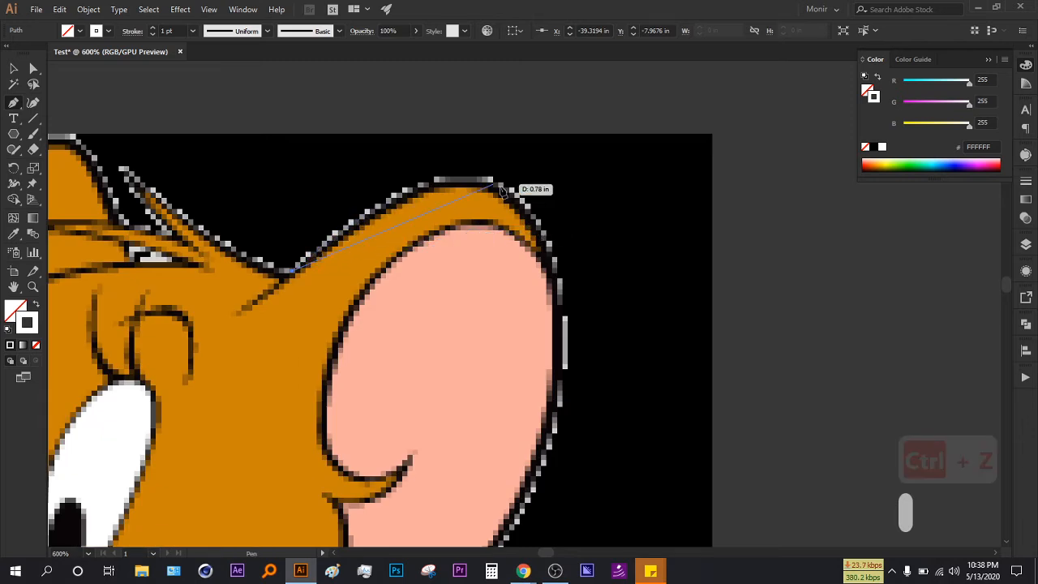
{"action": "left_click_drag", "start_coordinate": [481, 176], "coordinate": [485, 177]}
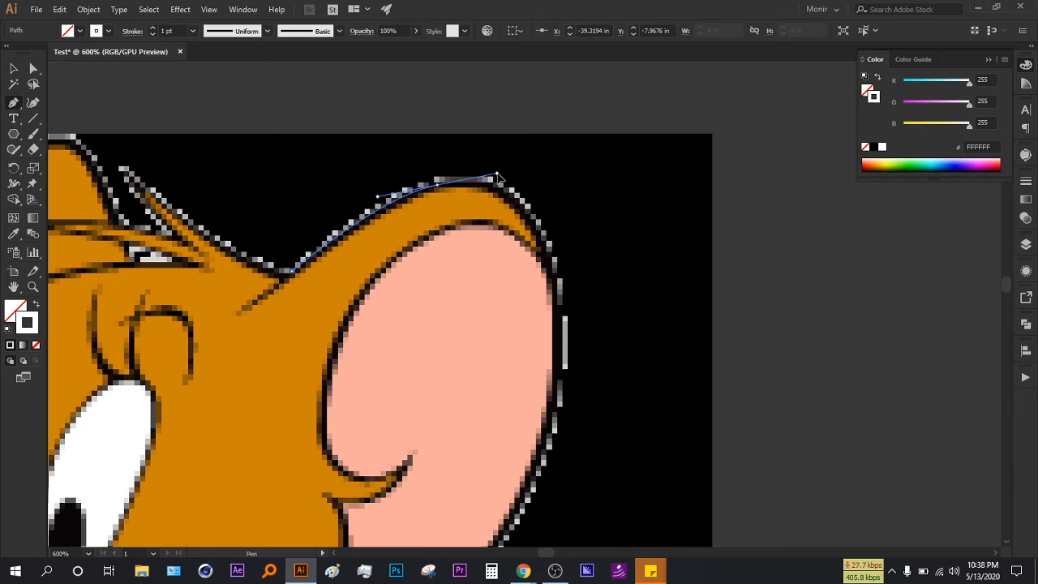
{"action": "scroll", "coordinate": [527, 195], "scroll_direction": "down", "scroll_amount": 2}
{"action": "left_click_drag", "start_coordinate": [421, 434], "coordinate": [252, 468]}
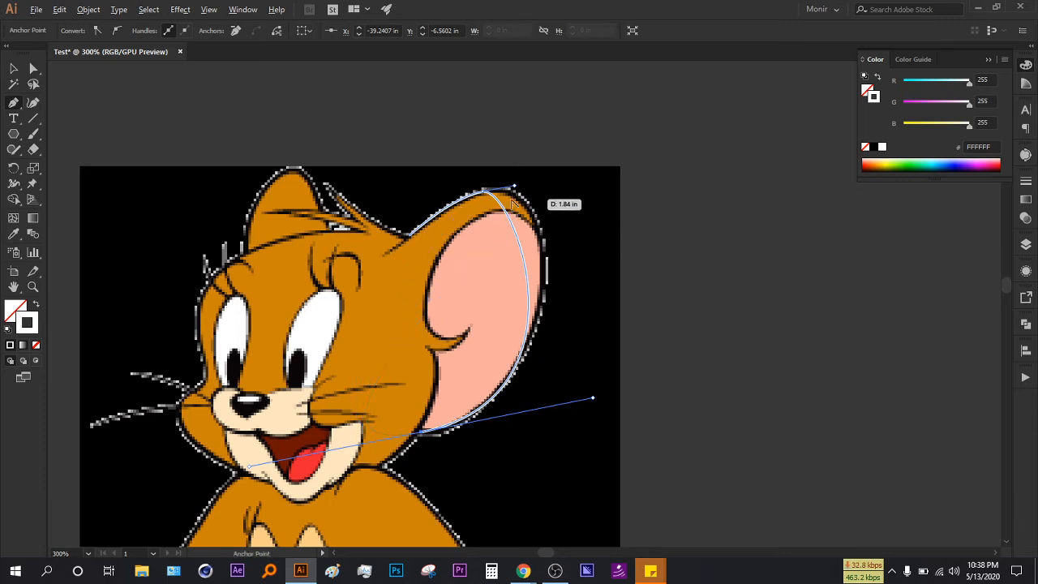
{"action": "scroll", "coordinate": [512, 203], "scroll_direction": "up", "scroll_amount": 2}
{"action": "key", "text": "ctrl+z"}
{"action": "key", "text": "ctrl+z"}
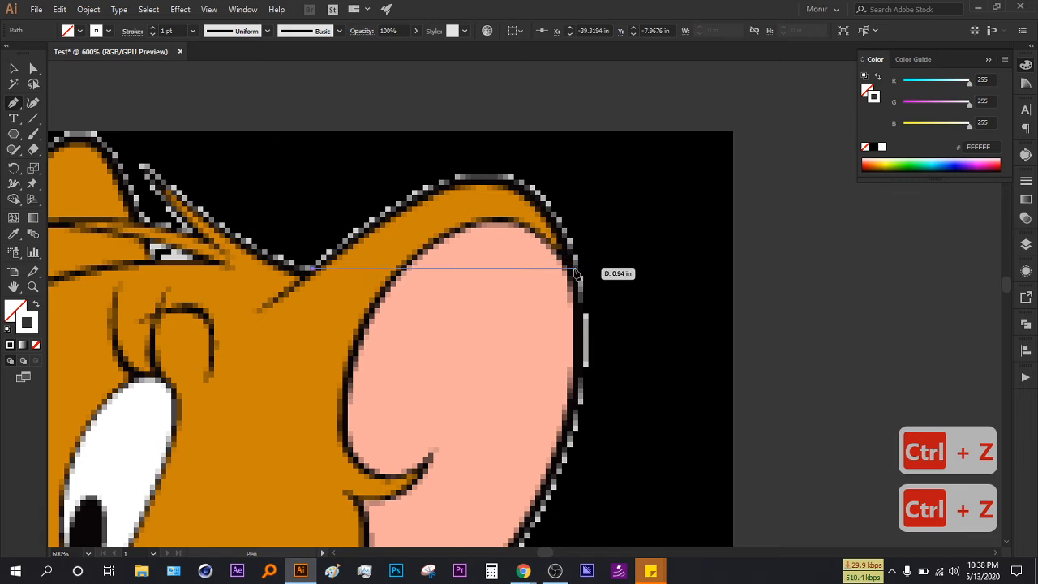
- Trace the large ear in two curves, with one smooth anchor on its upper outer edge and one where it meets the cheek
{"action": "left_click_drag", "start_coordinate": [577, 273], "coordinate": [626, 482]}
{"action": "scroll", "coordinate": [688, 406], "scroll_direction": "down", "scroll_amount": 3}
{"action": "left_click_drag", "start_coordinate": [688, 328], "coordinate": [649, 138]}
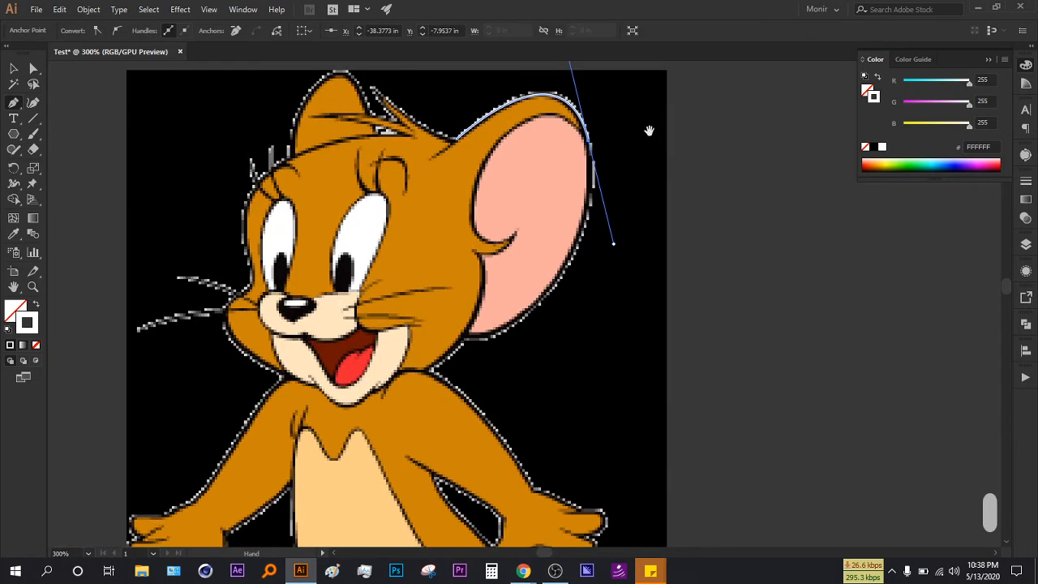
{"action": "left_click", "coordinate": [467, 339]}
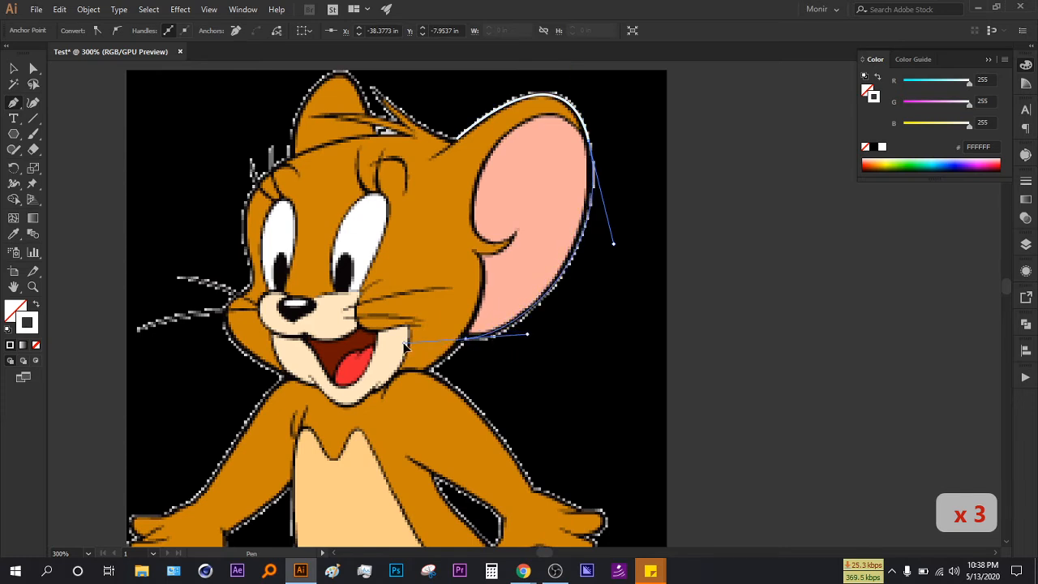
{"action": "left_click_drag", "start_coordinate": [405, 343], "coordinate": [486, 300]}
- Try continuing the path with a curve from the cheek anchor to the neck corner, and undo that segment
{"action": "scroll", "coordinate": [486, 353], "scroll_direction": "up", "scroll_amount": 3}
{"action": "scroll", "coordinate": [585, 234], "scroll_direction": "down", "scroll_amount": 2}
{"action": "scroll", "coordinate": [490, 298], "scroll_direction": "up", "scroll_amount": 1}
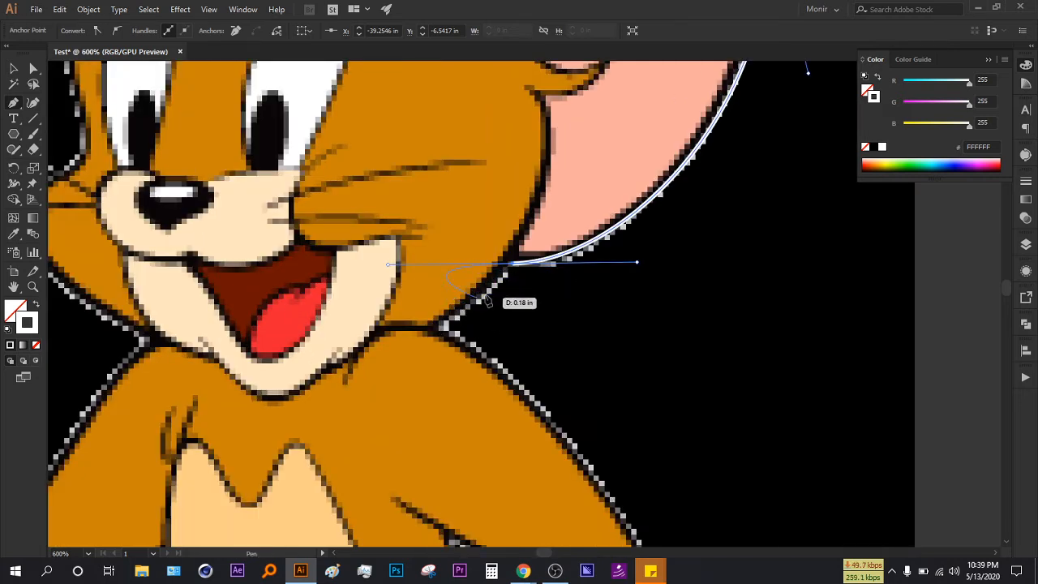
{"action": "mouse_move", "coordinate": [444, 326]}
{"action": "left_mouse_down"}
{"action": "mouse_move", "coordinate": [538, 283]}
{"action": "mouse_move", "coordinate": [504, 265]}
{"action": "mouse_move", "coordinate": [522, 233]}
{"action": "mouse_move", "coordinate": [453, 234]}
{"action": "left_mouse_up"}
{"action": "scroll", "coordinate": [523, 272], "scroll_direction": "up", "scroll_amount": 4}
{"action": "left_click_drag", "start_coordinate": [365, 250], "coordinate": [459, 255]}
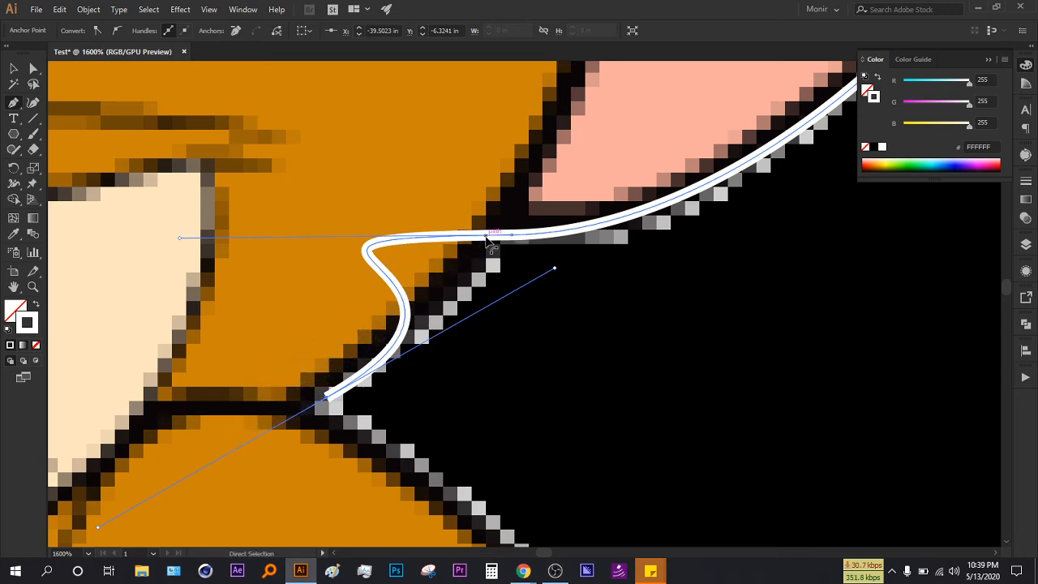
{"action": "key", "text": "ctrl+z"}
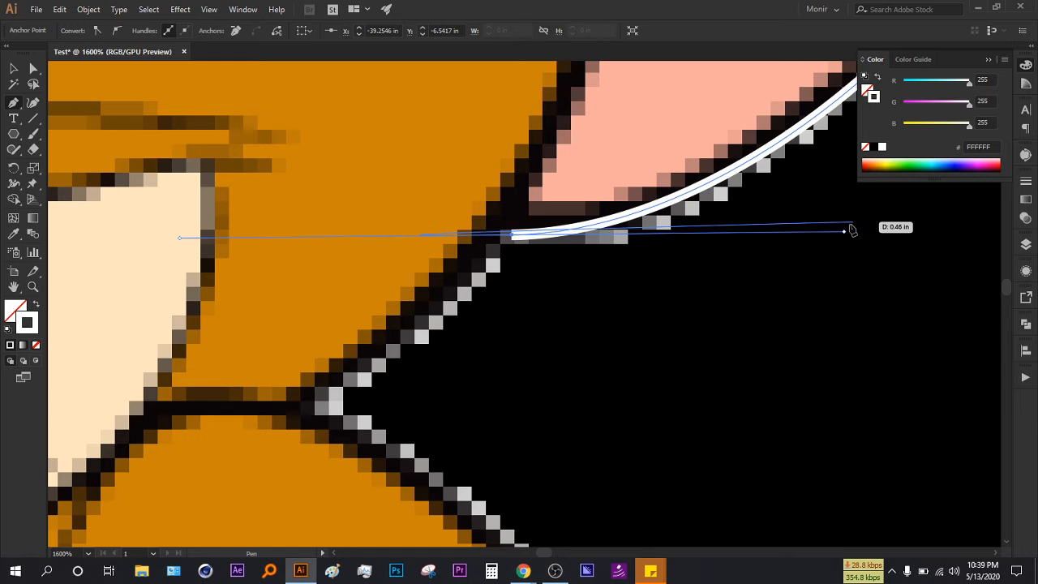
{"action": "scroll", "coordinate": [756, 290], "scroll_direction": "down", "scroll_amount": 1}
{"action": "scroll", "coordinate": [756, 290], "scroll_direction": "down", "scroll_amount": 2}
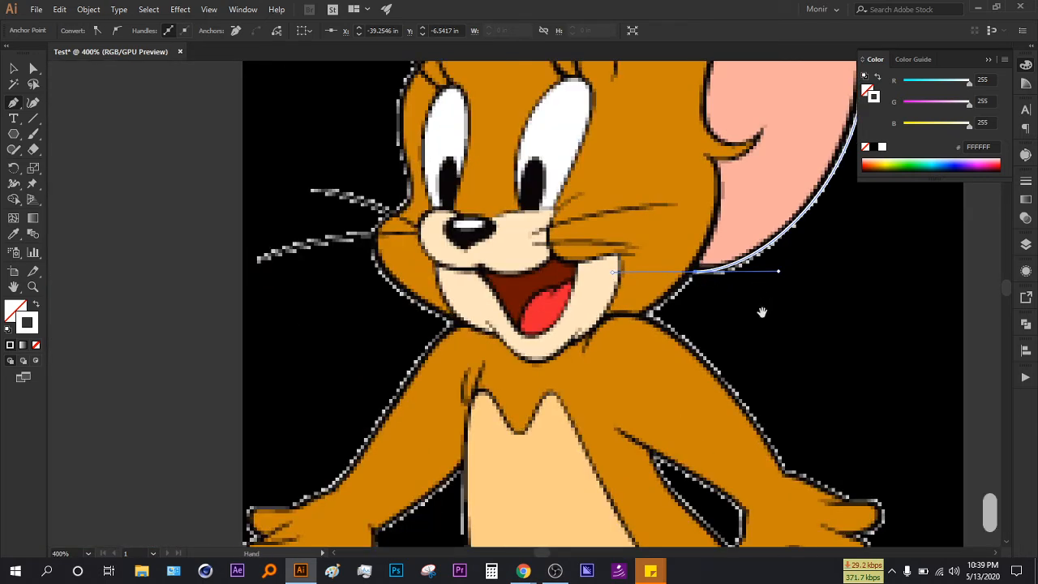
{"action": "scroll", "coordinate": [762, 308], "scroll_direction": "up", "scroll_amount": 1}
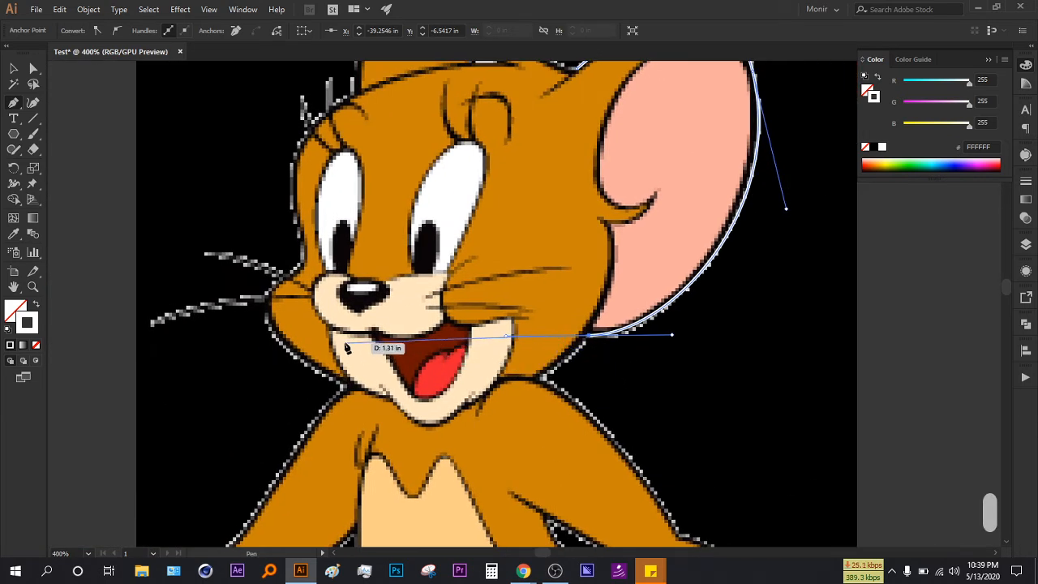
- Try continuing the path from the cheek anchor with curves in several directions, undoing each attempt
{"action": "key", "text": "ctrl+z"}
{"action": "left_click_drag", "start_coordinate": [700, 374], "coordinate": [616, 387]}
{"action": "left_click", "coordinate": [745, 360]}
{"action": "key", "text": "ctrl+z"}
{"action": "left_click_drag", "start_coordinate": [502, 364], "coordinate": [426, 372]}
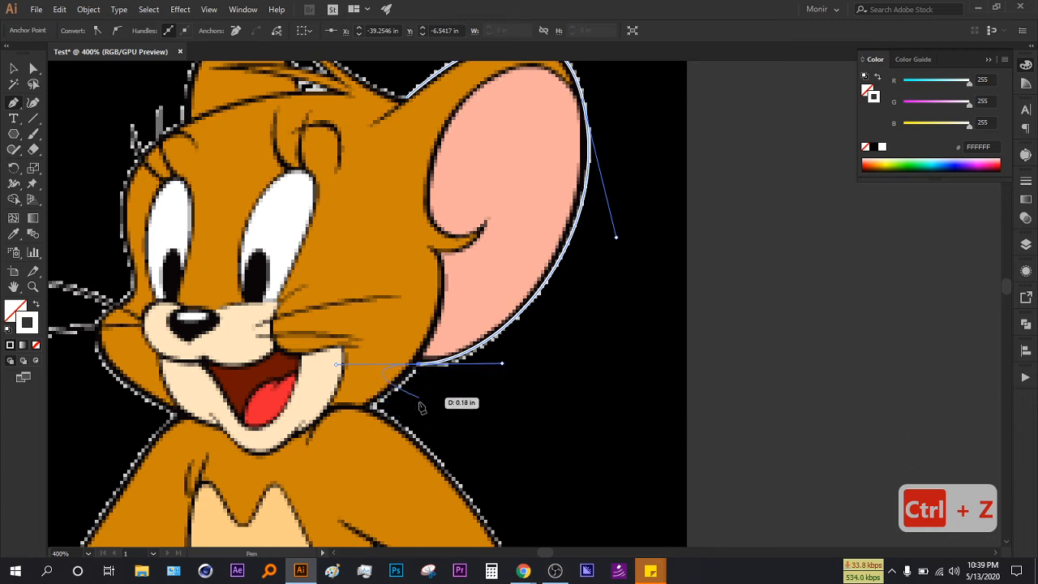
{"action": "left_click_drag", "start_coordinate": [423, 448], "coordinate": [412, 366]}
{"action": "key", "text": "ctrl+z"}
{"action": "left_click_drag", "start_coordinate": [432, 283], "coordinate": [390, 348]}
{"action": "key", "text": "ctrl+z"}
{"action": "scroll", "coordinate": [414, 381], "scroll_direction": "up", "scroll_amount": 2}
- Switch to the Google Meet call in Chrome, show its participant list, and return to Illustrator
{"action": "key", "text": "alt+Tab"}
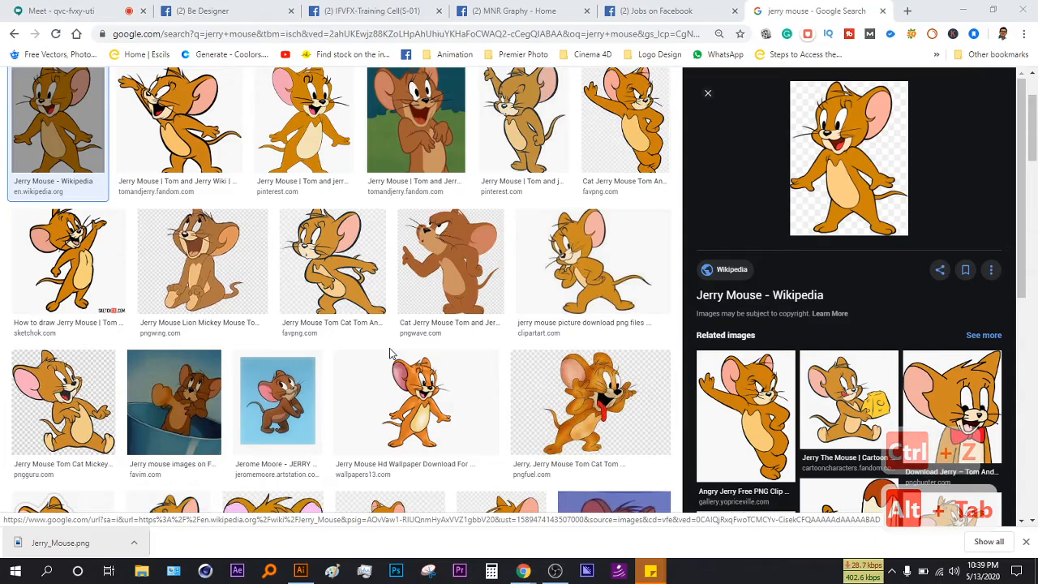
{"action": "left_click", "coordinate": [52, 8]}
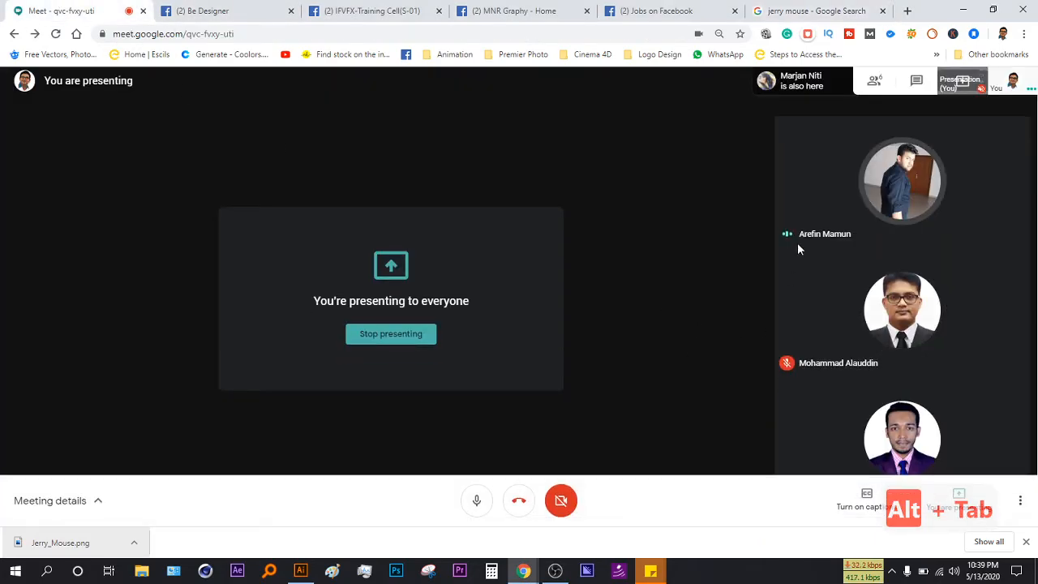
{"action": "left_click", "coordinate": [874, 84]}
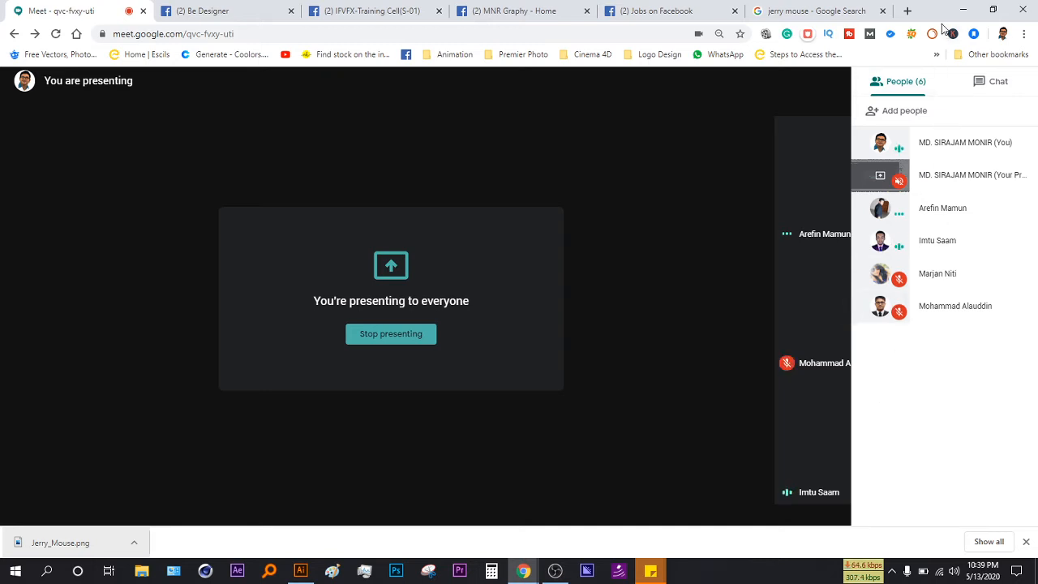
{"action": "left_click", "coordinate": [962, 9]}
- Try retracting the cheek anchor's outgoing handle, glance at the Meet call, and undo the handle change
{"action": "left_click_drag", "start_coordinate": [473, 438], "coordinate": [430, 349]}
{"action": "scroll", "coordinate": [423, 356], "scroll_direction": "up", "scroll_amount": 1}
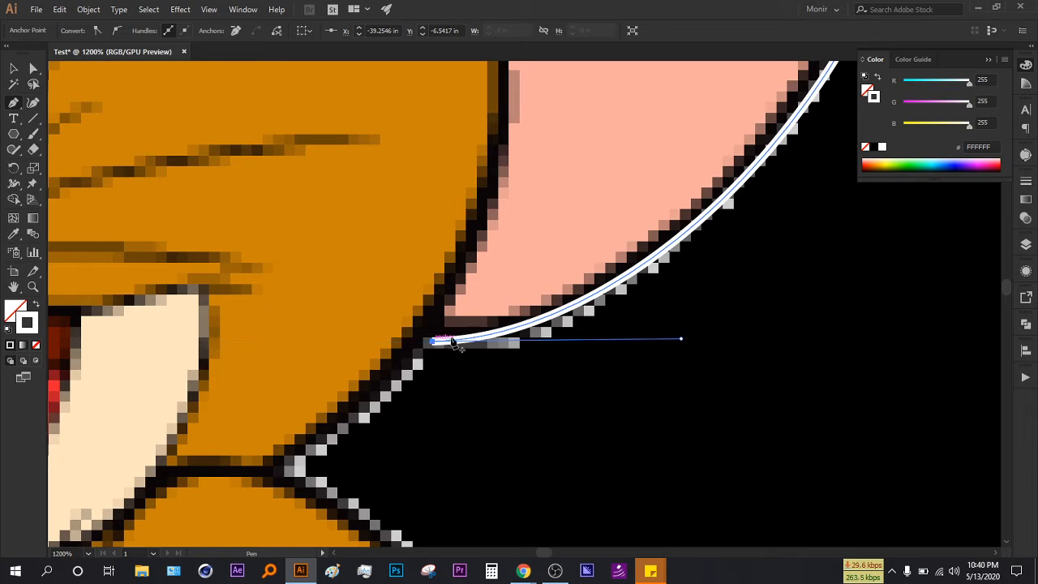
{"action": "left_click_drag", "start_coordinate": [383, 341], "coordinate": [379, 335]}
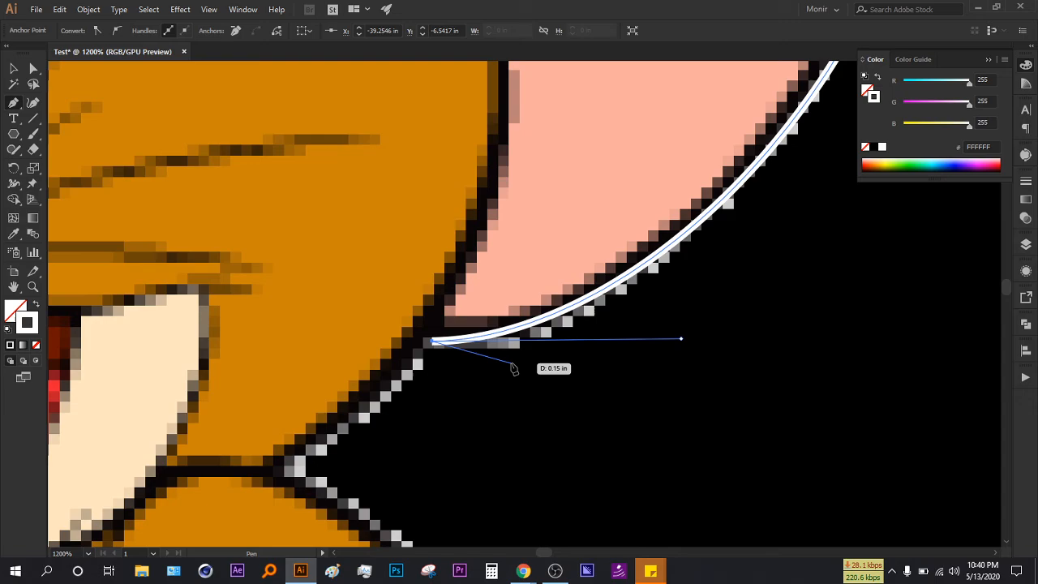
{"action": "key", "text": "alt+Tab"}
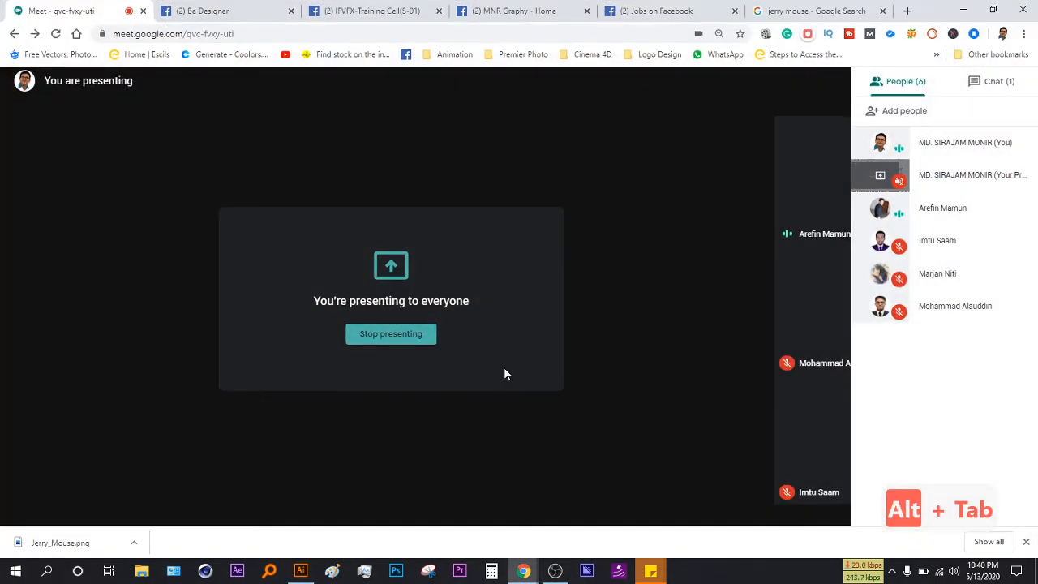
{"action": "key", "text": "alt+Tab"}
{"action": "key", "text": "ctrl+z"}
- Retract the outgoing handle of the anchor where the large ear meets the cheek, keeping its incoming handle
{"action": "scroll", "coordinate": [508, 368], "scroll_direction": "down", "scroll_amount": 2}
{"action": "scroll", "coordinate": [498, 375], "scroll_direction": "up", "scroll_amount": 1}
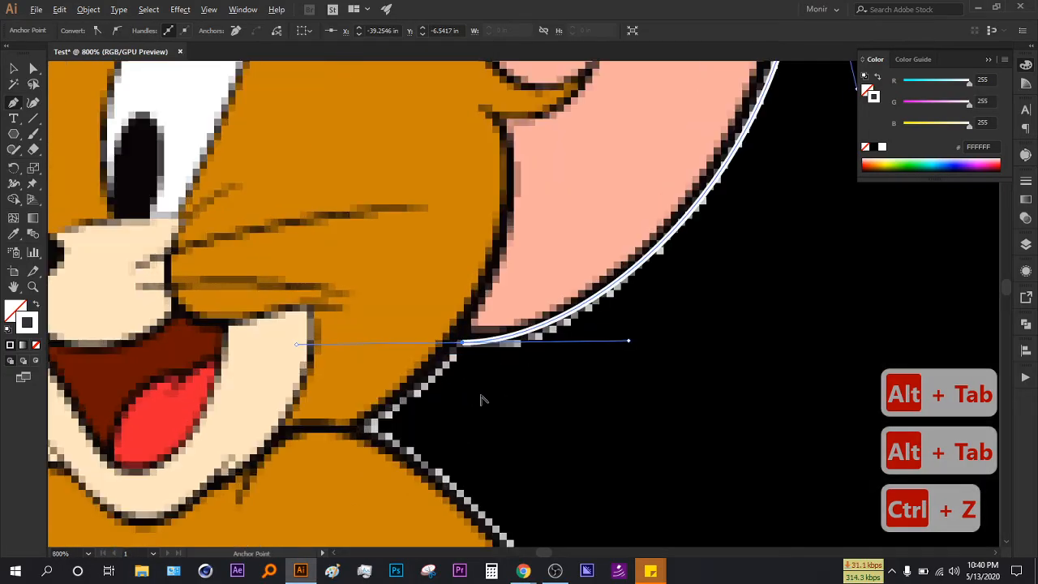
{"action": "scroll", "coordinate": [472, 355], "scroll_direction": "up", "scroll_amount": 1}
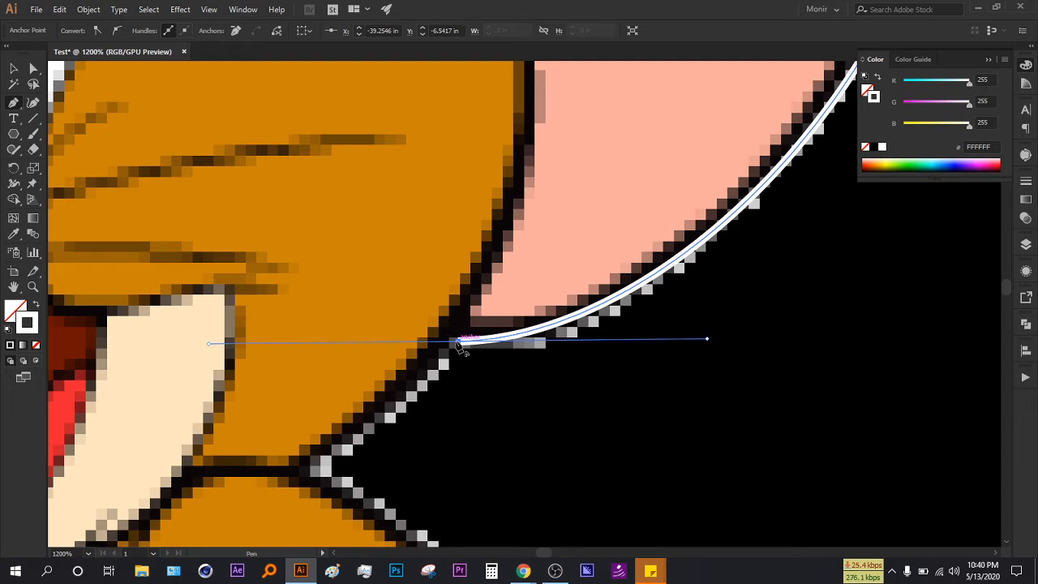
{"action": "left_click_drag", "start_coordinate": [459, 344], "coordinate": [445, 374]}
- Try drawing test segments from the cheek anchor in different directions without its outgoing handle, undoing each one
{"action": "left_click_drag", "start_coordinate": [471, 325], "coordinate": [487, 475]}
{"action": "scroll", "coordinate": [529, 385], "scroll_direction": "down", "scroll_amount": 1}
{"action": "left_click", "coordinate": [484, 475]}
{"action": "key", "text": "ctrl+z"}
{"action": "left_click_drag", "start_coordinate": [608, 462], "coordinate": [744, 449]}
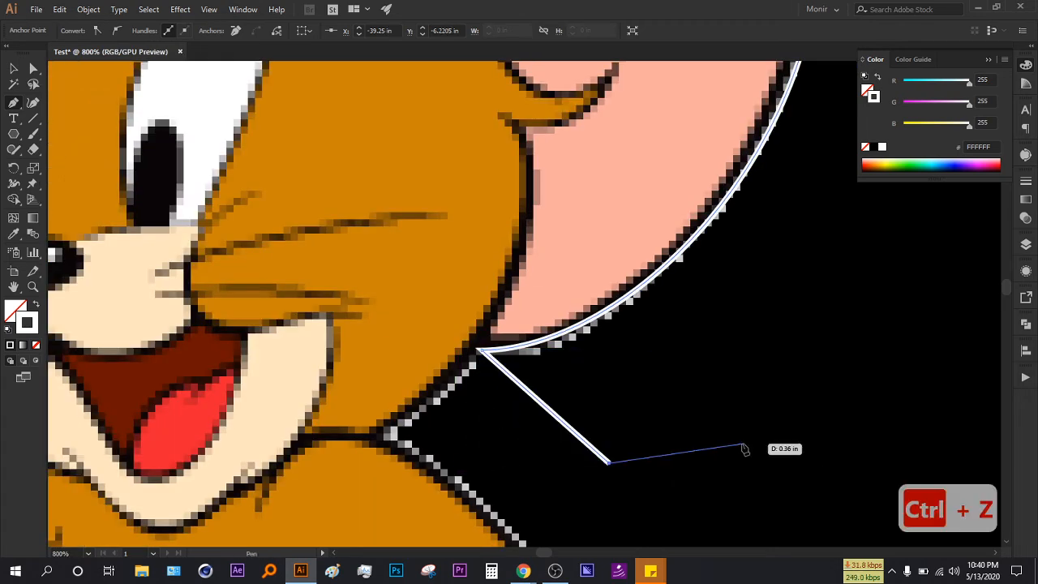
{"action": "key", "text": "ctrl+z"}
{"action": "left_click", "coordinate": [463, 229]}
{"action": "key", "text": "ctrl+z"}
{"action": "left_click_drag", "start_coordinate": [480, 350], "coordinate": [484, 431]}
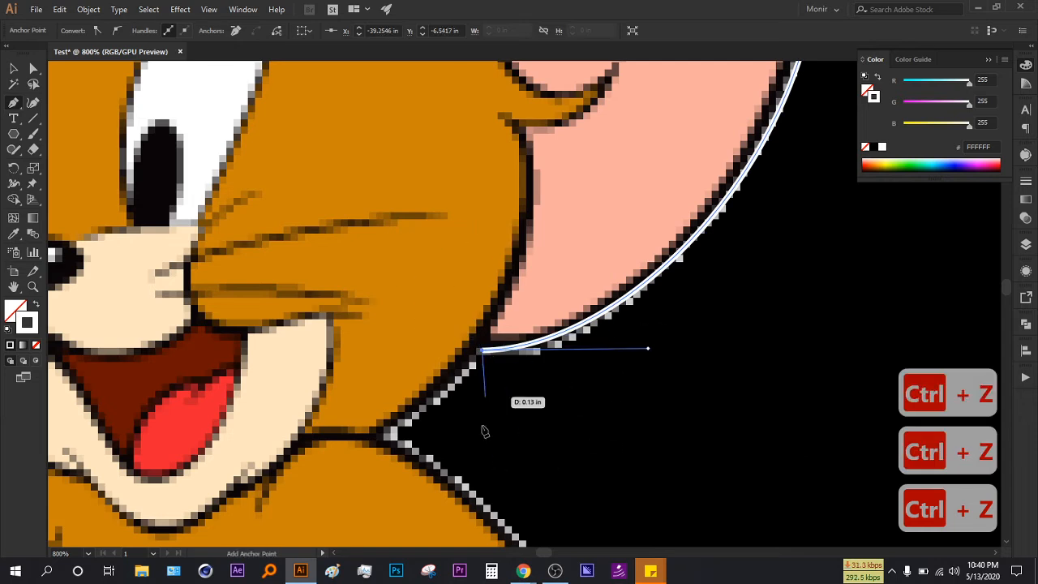
{"action": "key", "text": "ctrl+z"}
- Trace the cheek's edge with a short curve from the ear anchor to the neck corner
{"action": "left_click_drag", "start_coordinate": [547, 438], "coordinate": [577, 365]}
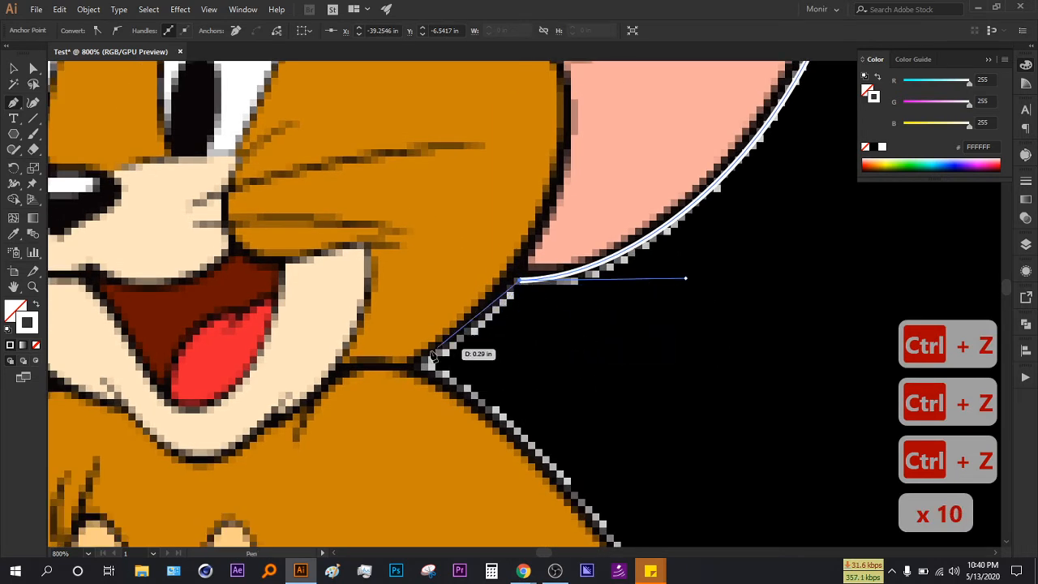
{"action": "key", "text": "ctrl+z"}
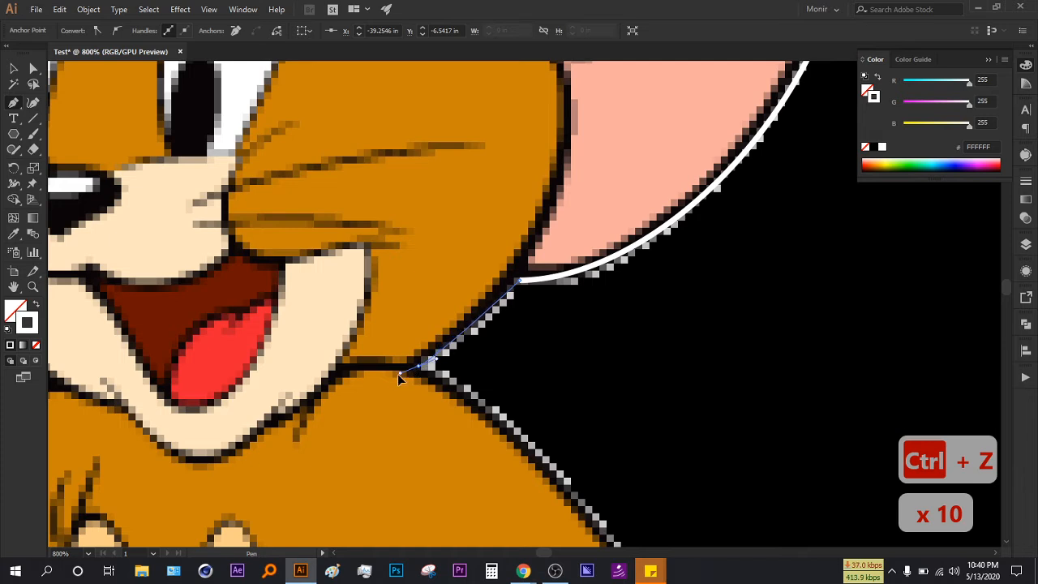
{"action": "scroll", "coordinate": [398, 378], "scroll_direction": "down", "scroll_amount": 1}
{"action": "scroll", "coordinate": [487, 401], "scroll_direction": "down", "scroll_amount": 1}
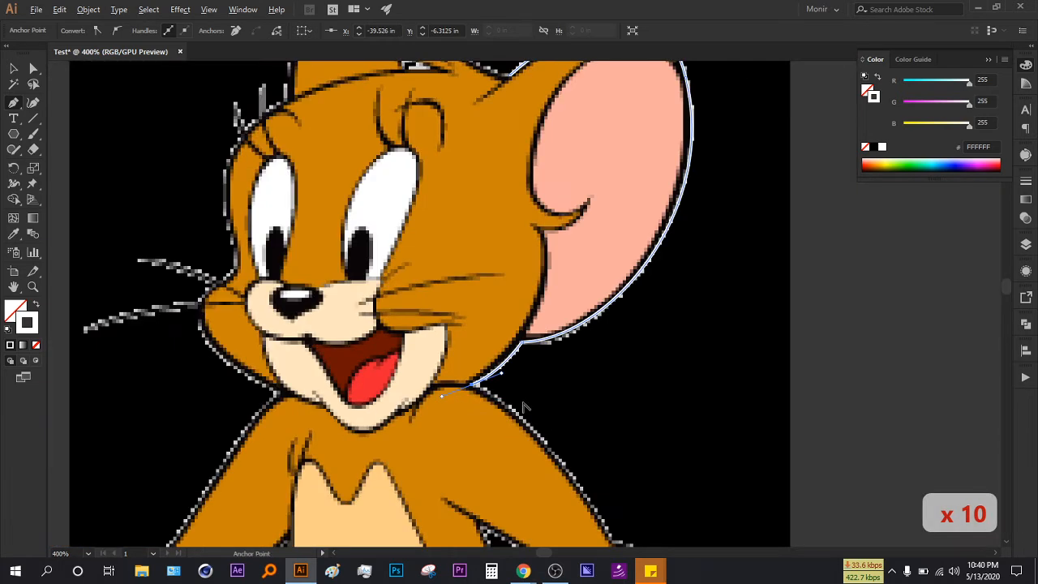
- Retract the neck anchor's outgoing handle and curve the path along the arm's outer edge to the wrist
{"action": "left_click_drag", "start_coordinate": [523, 407], "coordinate": [443, 257]}
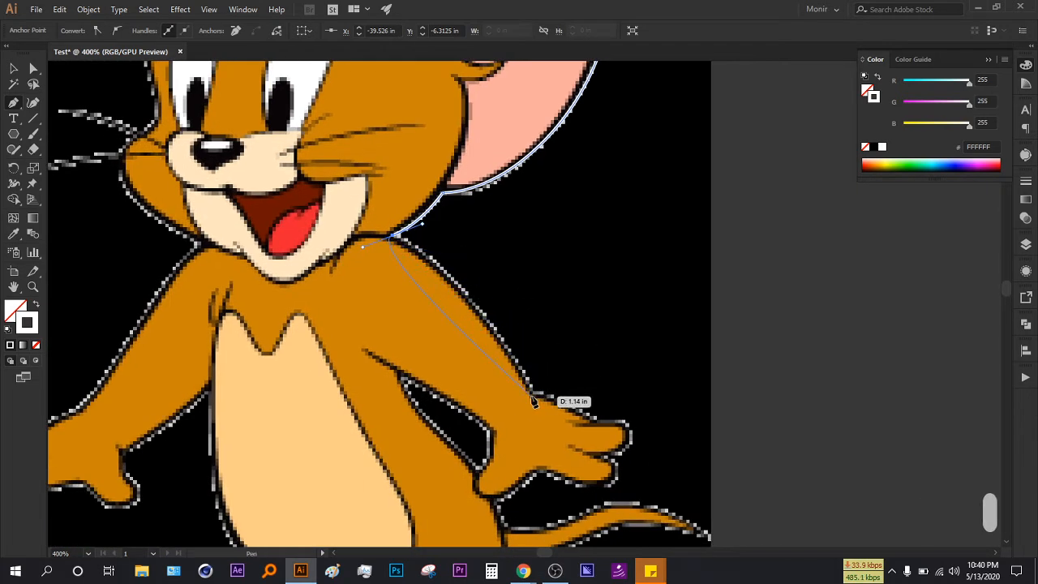
{"action": "key", "text": "ctrl+z"}
{"action": "scroll", "coordinate": [438, 261], "scroll_direction": "down", "scroll_amount": 2}
{"action": "scroll", "coordinate": [406, 260], "scroll_direction": "up", "scroll_amount": 6}
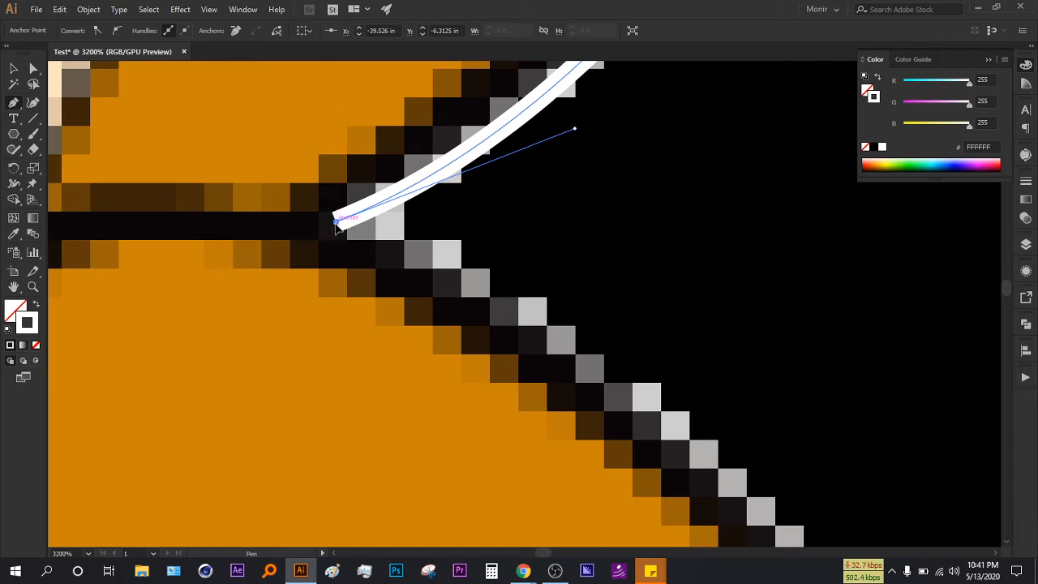
{"action": "scroll", "coordinate": [557, 317], "scroll_direction": "down", "scroll_amount": 6}
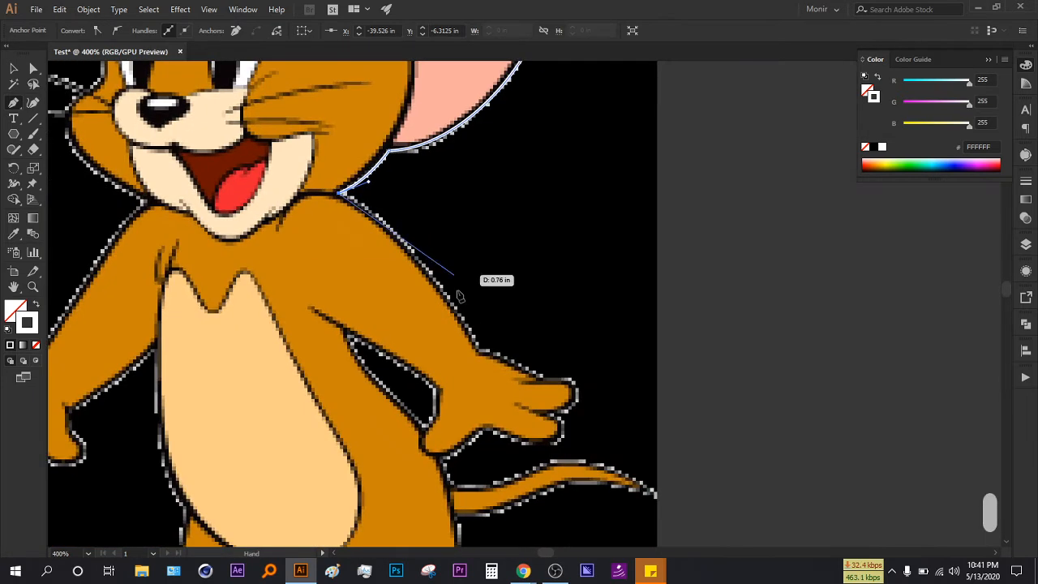
{"action": "left_click", "coordinate": [477, 355]}
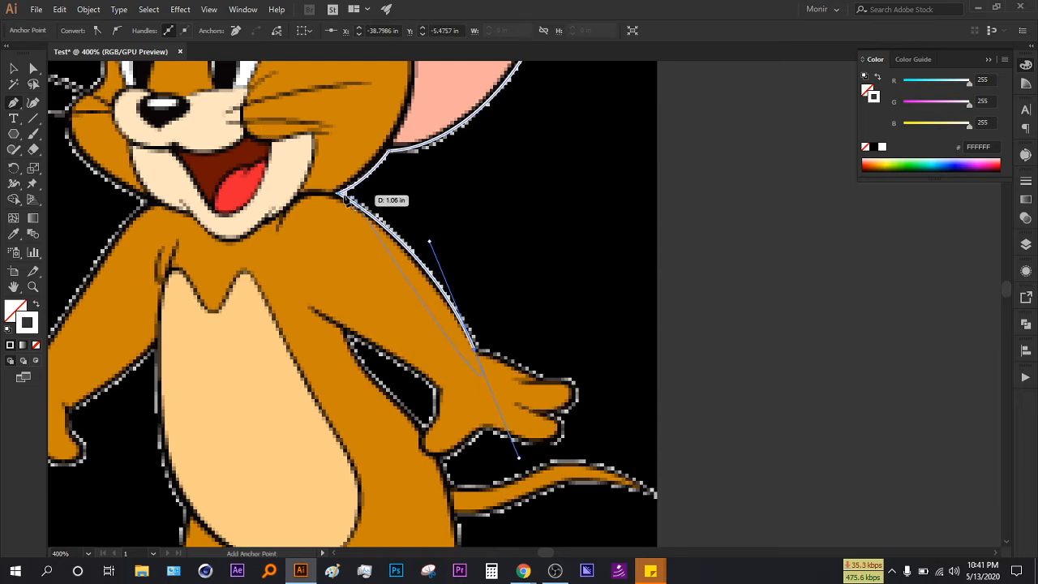
- Retract the wrist anchor's outgoing handle and curve the path along the back of the hand to the upper finger's base
{"action": "scroll", "coordinate": [511, 377], "scroll_direction": "up", "scroll_amount": 2}
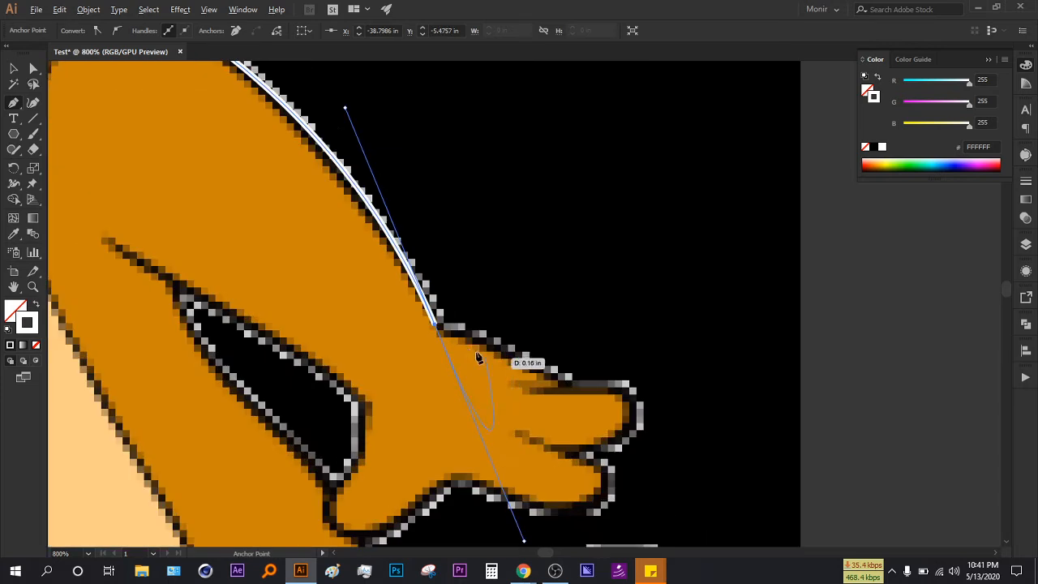
{"action": "left_click", "coordinate": [439, 327]}
{"action": "left_click_drag", "start_coordinate": [625, 384], "coordinate": [696, 386]}
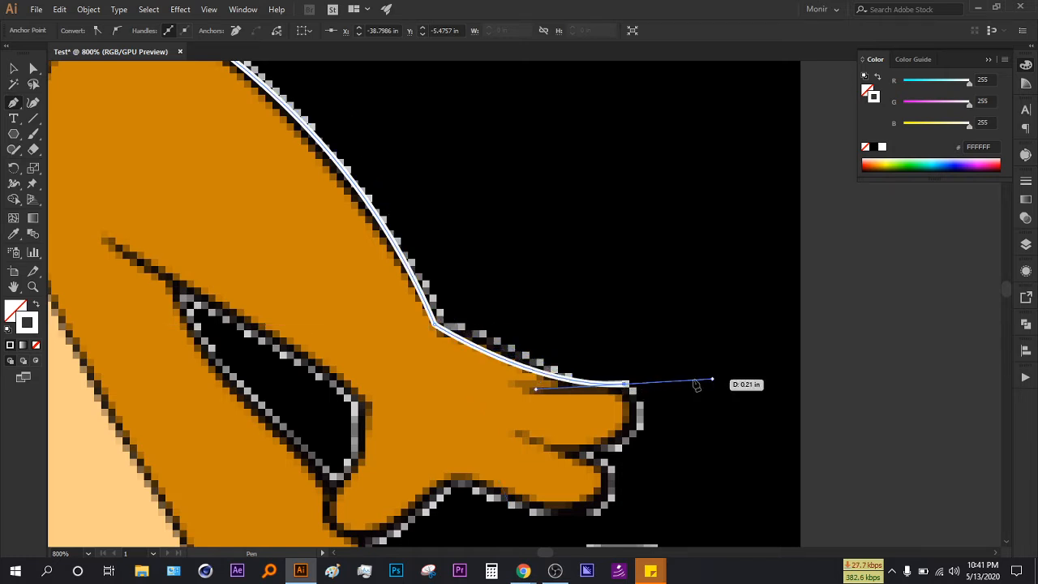
{"action": "key", "text": "ctrl+z"}
{"action": "scroll", "coordinate": [551, 359], "scroll_direction": "up", "scroll_amount": 1}
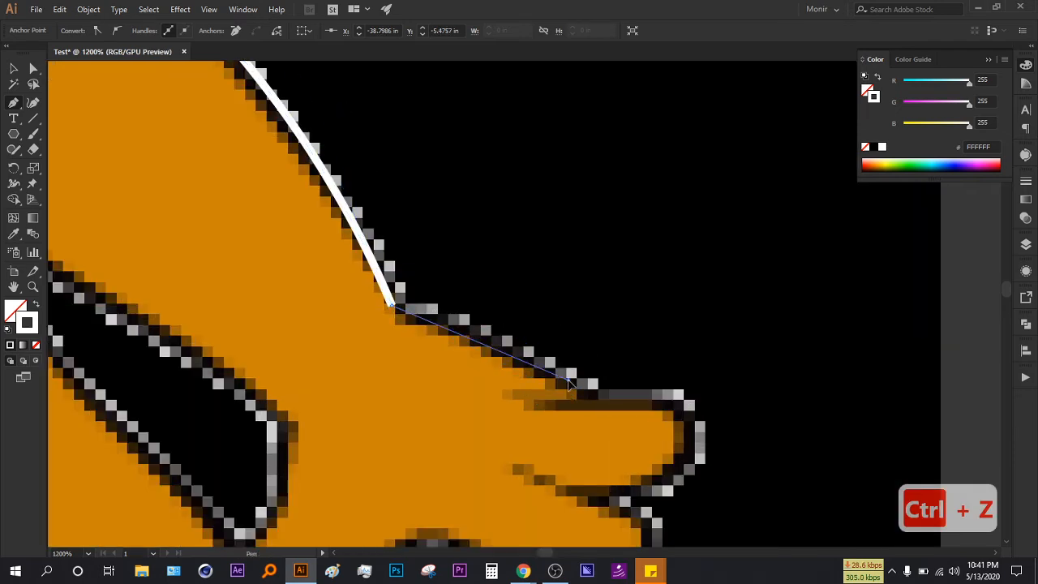
{"action": "left_click_drag", "start_coordinate": [568, 379], "coordinate": [621, 428]}
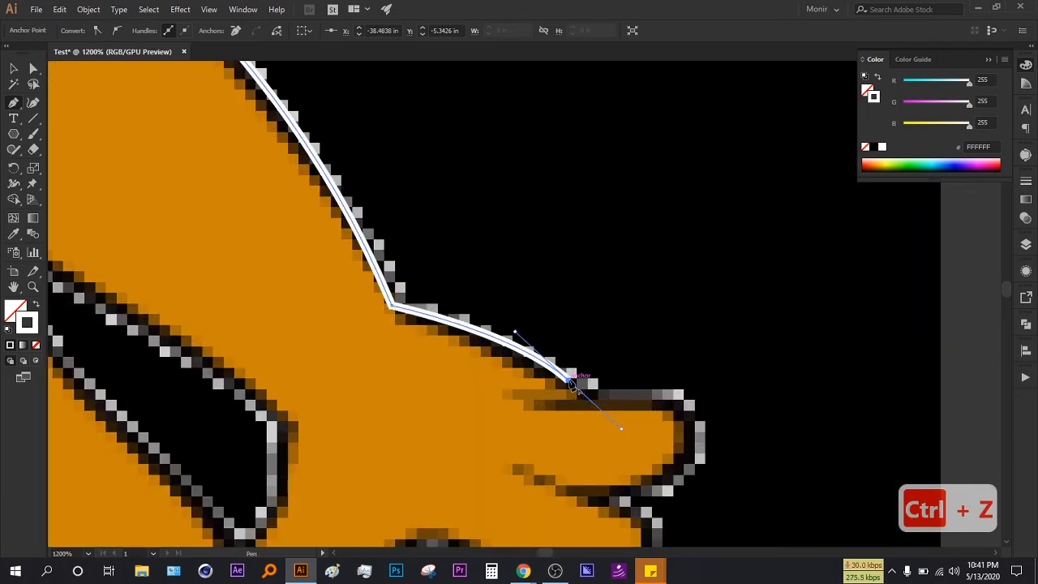
- Trace the upper finger around its tip to the notch between the fingers and retract the notch anchor's outgoing handle
{"action": "left_click_drag", "start_coordinate": [677, 395], "coordinate": [697, 403]}
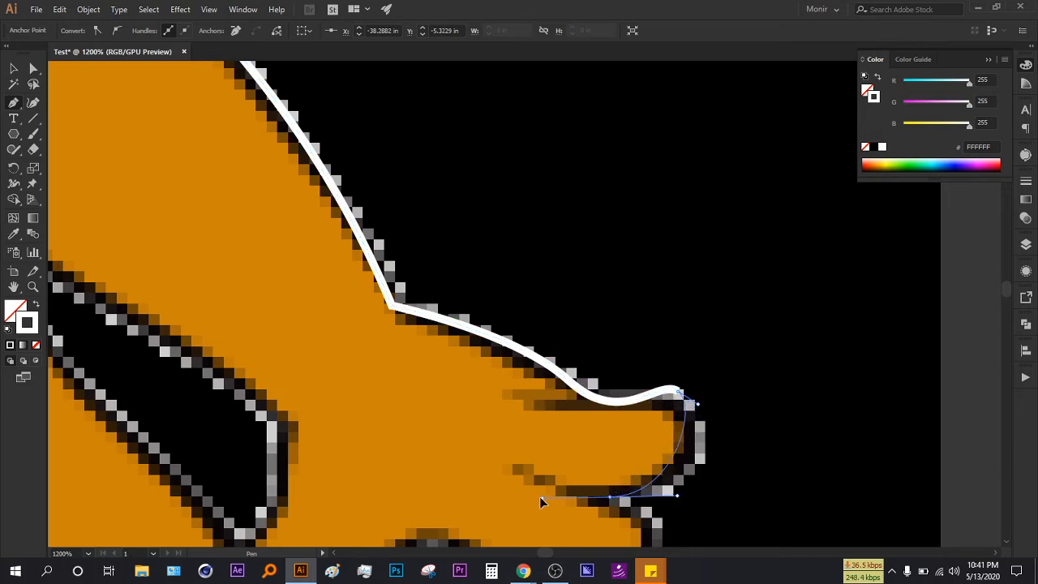
{"action": "left_click_drag", "start_coordinate": [509, 489], "coordinate": [509, 489]}
{"action": "scroll", "coordinate": [632, 322], "scroll_direction": "down", "scroll_amount": 5}
{"action": "scroll", "coordinate": [584, 255], "scroll_direction": "right", "scroll_amount": 2}
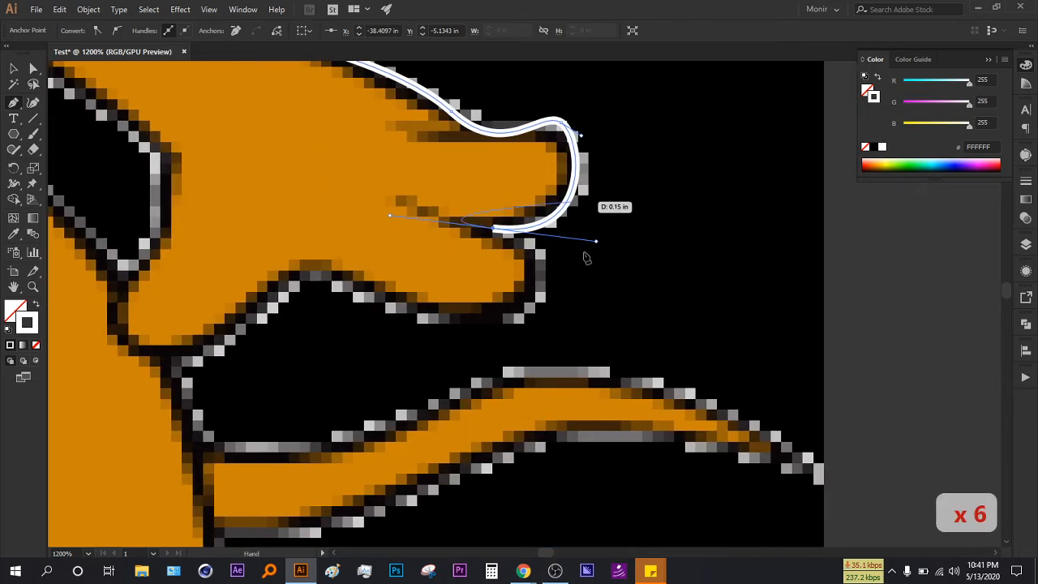
{"action": "left_click", "coordinate": [493, 231]}
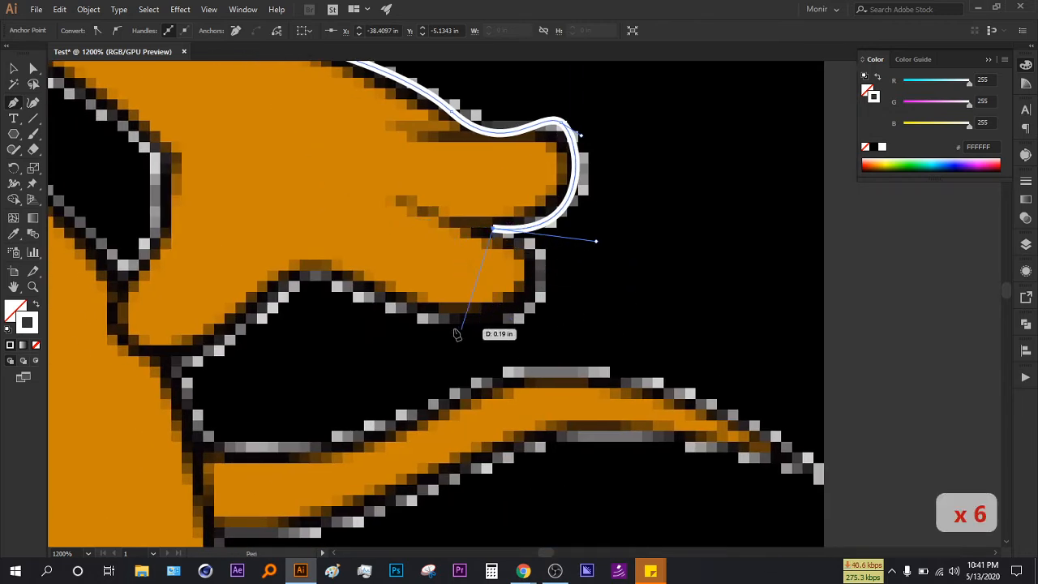
- Try tracing the whole lower finger with one curve from the notch to the palm, and undo it
{"action": "left_click_drag", "start_coordinate": [314, 310], "coordinate": [290, 290]}
{"action": "key", "text": "ctrl+z"}
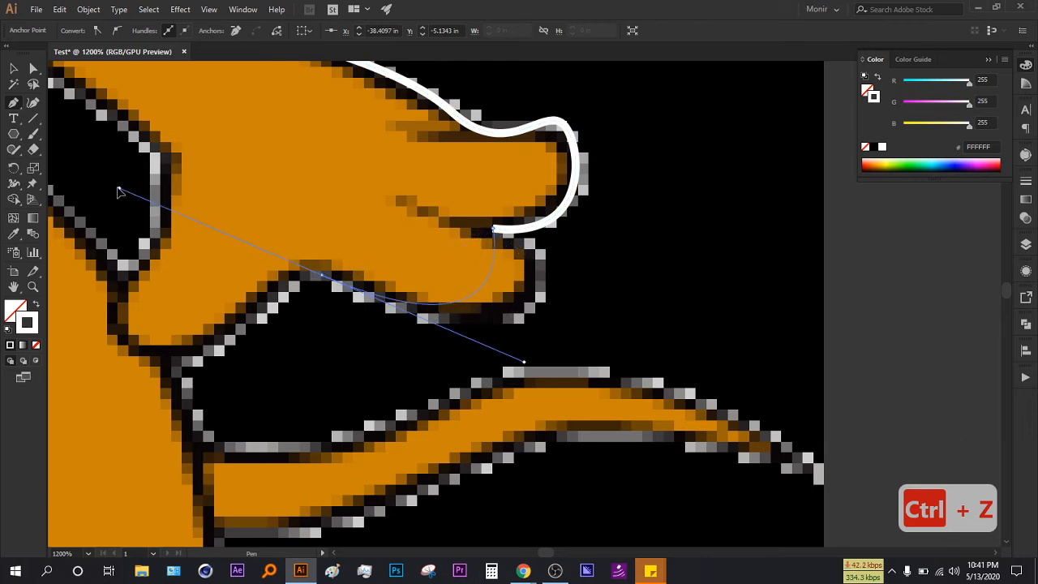
{"action": "scroll", "coordinate": [62, 170], "scroll_direction": "left", "scroll_amount": 5}
{"action": "key", "text": "ctrl+z"}
- Trace the lower finger, the underside of the palm and the thumb's tip with smooth anchors
{"action": "left_click_drag", "start_coordinate": [746, 308], "coordinate": [738, 322]}
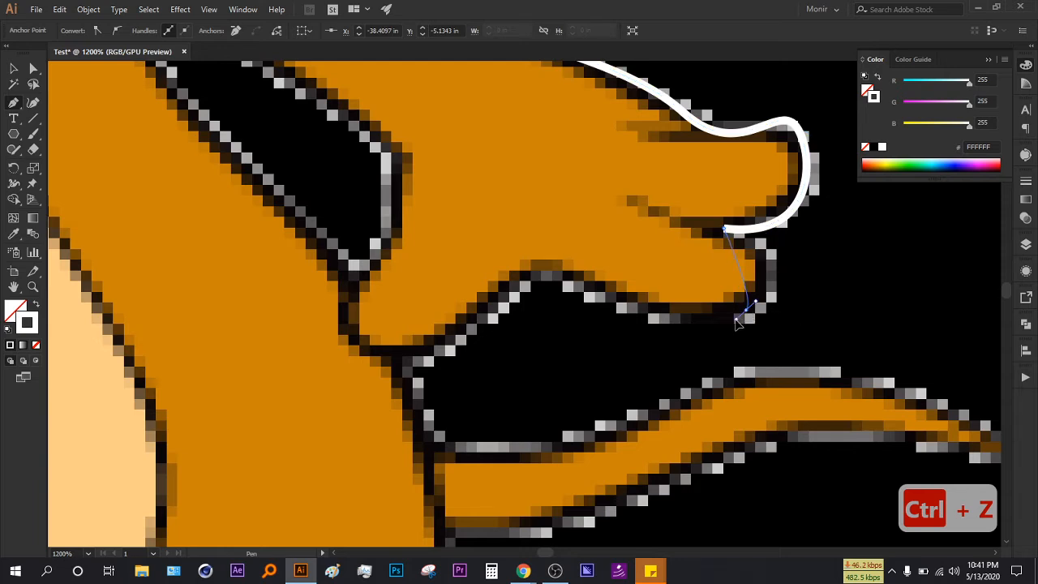
{"action": "left_click_drag", "start_coordinate": [680, 352], "coordinate": [679, 352]}
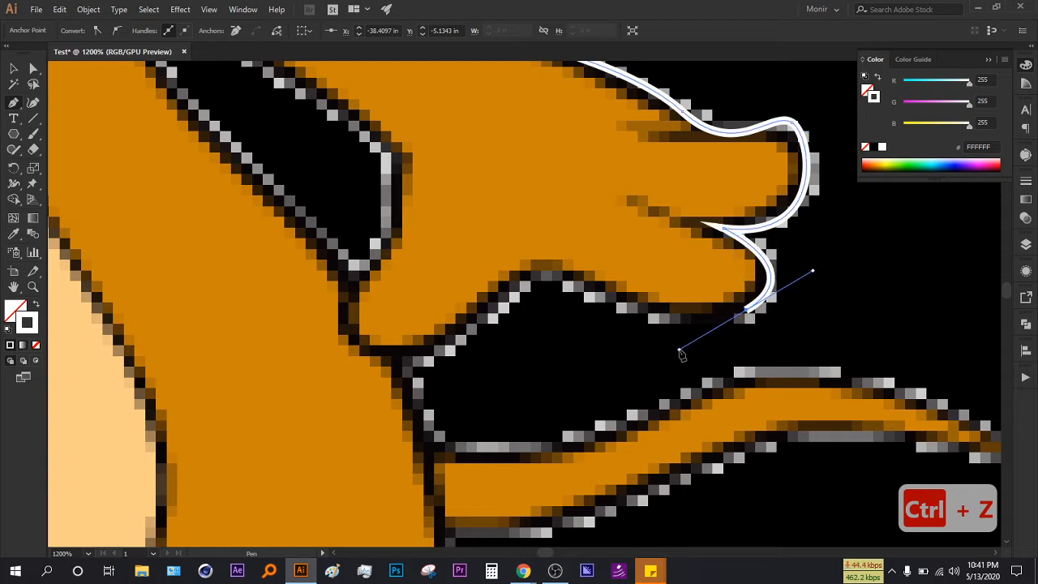
{"action": "left_click_drag", "start_coordinate": [503, 284], "coordinate": [458, 337]}
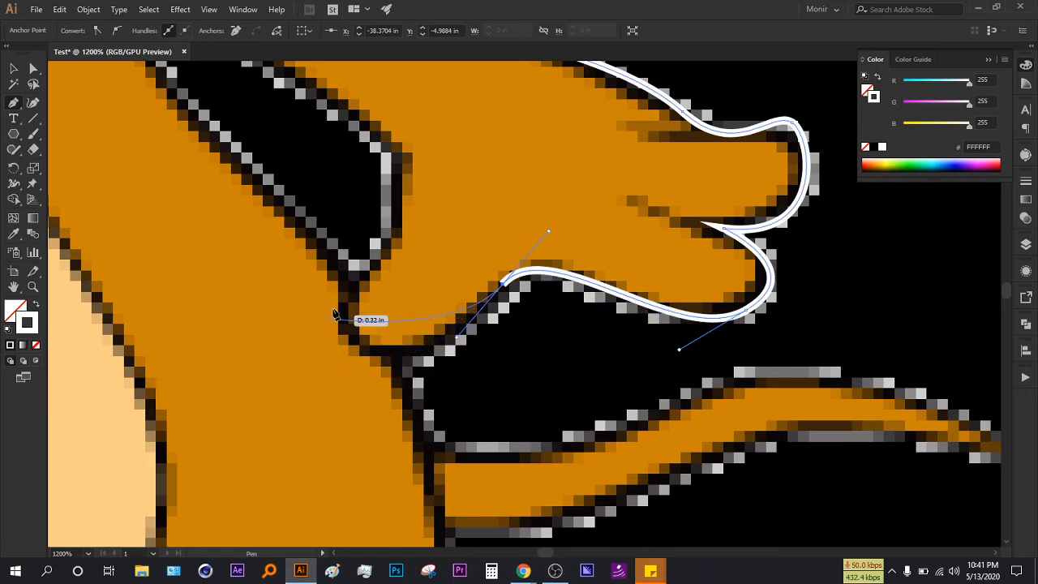
{"action": "left_click_drag", "start_coordinate": [332, 329], "coordinate": [331, 327]}
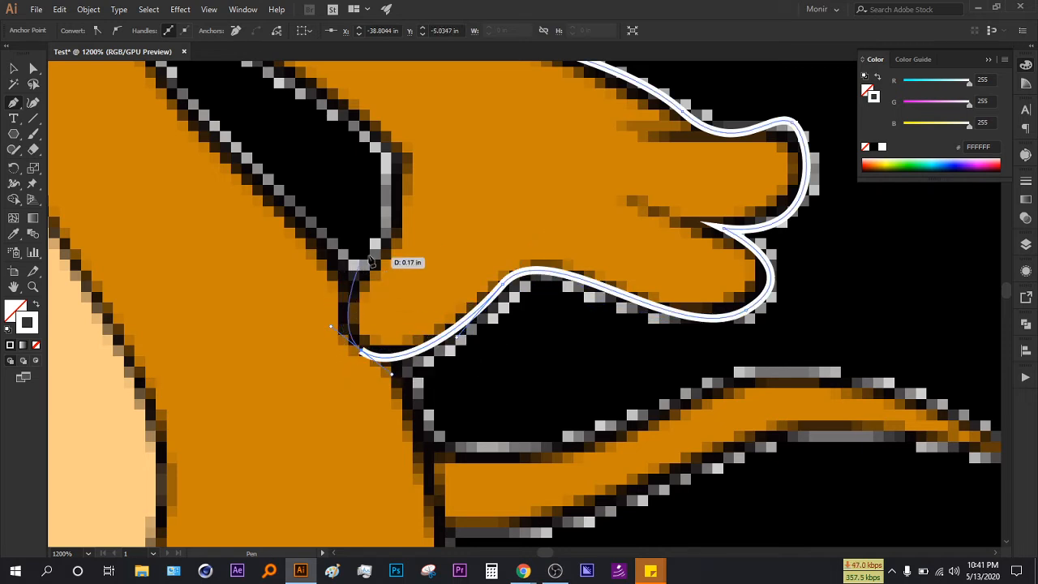
- Continue the path from the thumb along the arm's inner edge and around the upper corner of the arm-body gap
{"action": "left_click_drag", "start_coordinate": [384, 243], "coordinate": [410, 213]}
{"action": "scroll", "coordinate": [405, 279], "scroll_direction": "down", "scroll_amount": 1}
{"action": "scroll", "coordinate": [401, 243], "scroll_direction": "up", "scroll_amount": 1}
{"action": "left_click", "coordinate": [393, 218]}
{"action": "left_click_drag", "start_coordinate": [377, 217], "coordinate": [414, 259]}
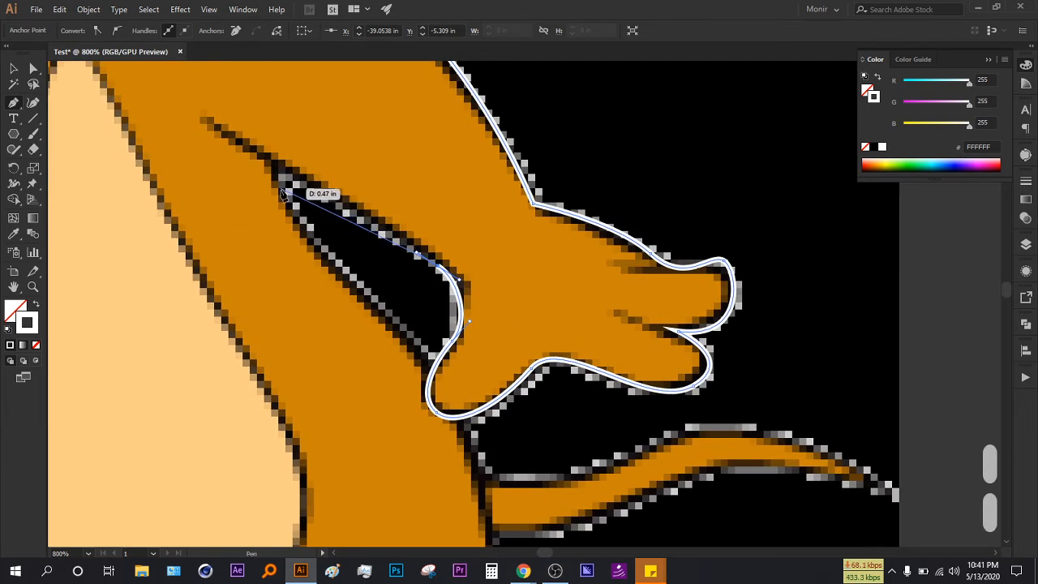
{"action": "left_click", "coordinate": [267, 156]}
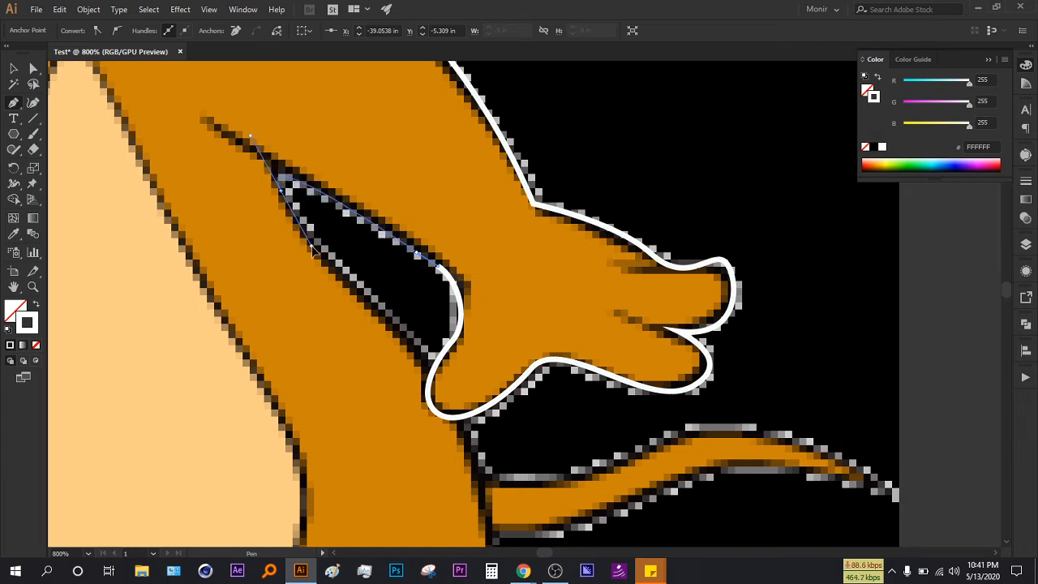
{"action": "left_click", "coordinate": [318, 251]}
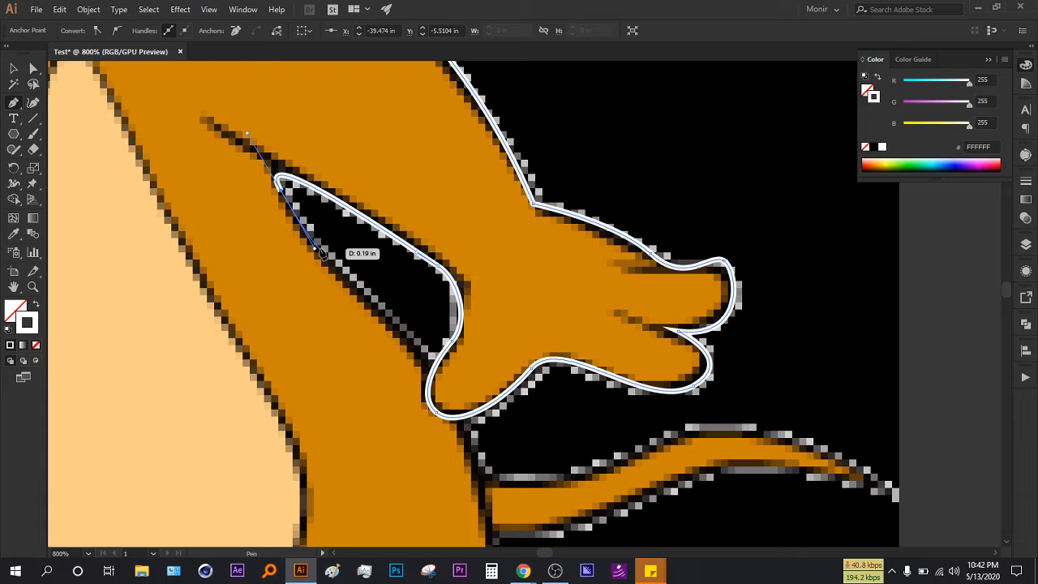
- Continue the path down the body's side, around the foot beneath the tail, and up the inner leg to the crotch
{"action": "scroll", "coordinate": [509, 425], "scroll_direction": "down", "scroll_amount": 3}
{"action": "left_click_drag", "start_coordinate": [545, 428], "coordinate": [530, 346]}
{"action": "left_click", "coordinate": [483, 397]}
{"action": "left_click_drag", "start_coordinate": [482, 483], "coordinate": [540, 408]}
{"action": "key", "text": "Escape"}
{"action": "mouse_move", "coordinate": [525, 464]}
{"action": "left_mouse_down"}
{"action": "mouse_move", "coordinate": [523, 451]}
{"action": "mouse_move", "coordinate": [491, 460]}
{"action": "mouse_move", "coordinate": [448, 449]}
{"action": "left_mouse_up"}
{"action": "left_click_drag", "start_coordinate": [424, 411], "coordinate": [430, 385]}
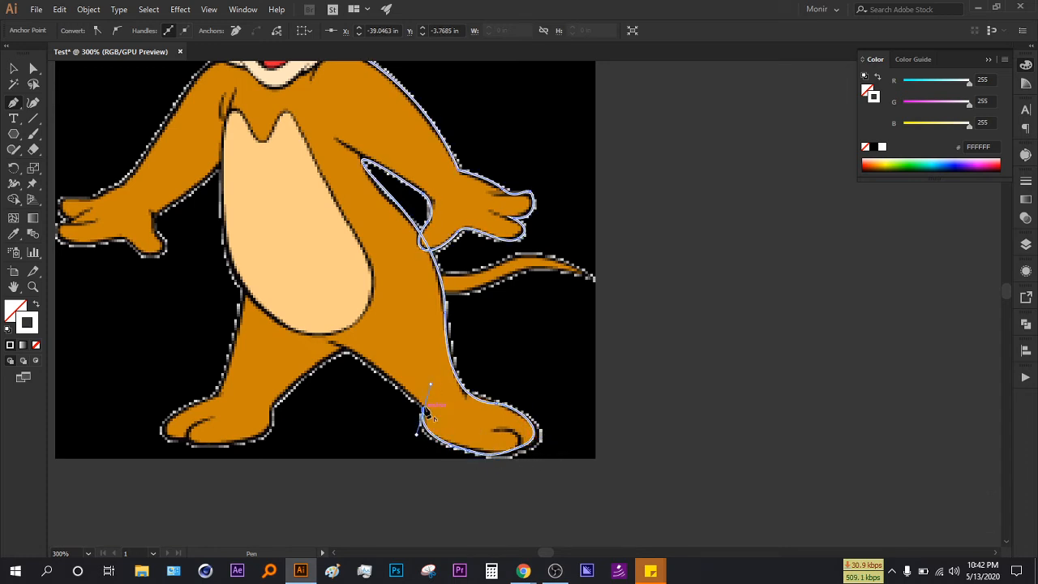
{"action": "left_click_drag", "start_coordinate": [347, 350], "coordinate": [329, 363]}
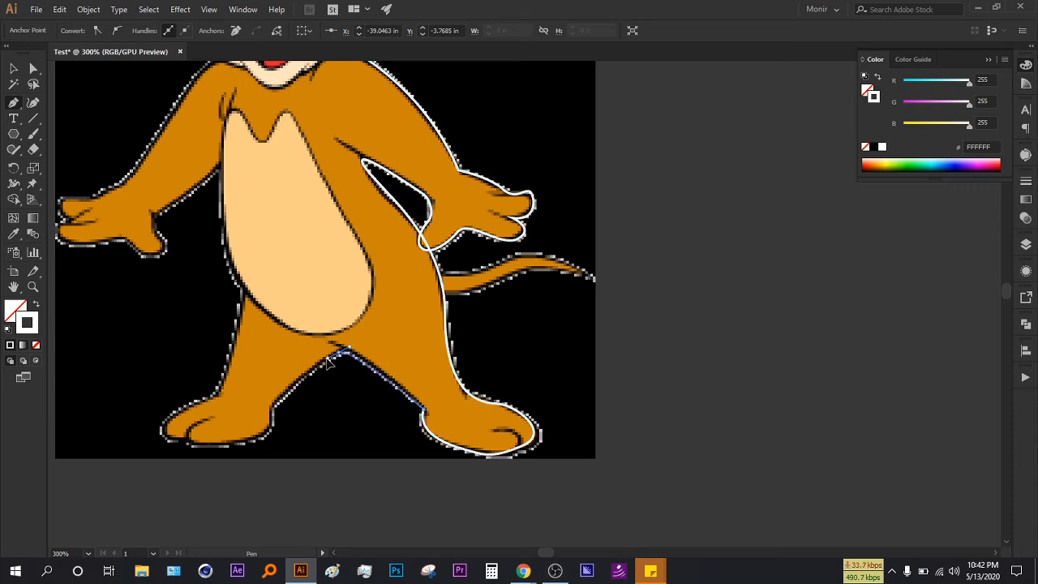
- Continue the path around the foot on the side away from the tail and up the outer leg to the belly
{"action": "left_click_drag", "start_coordinate": [270, 399], "coordinate": [111, 424]}
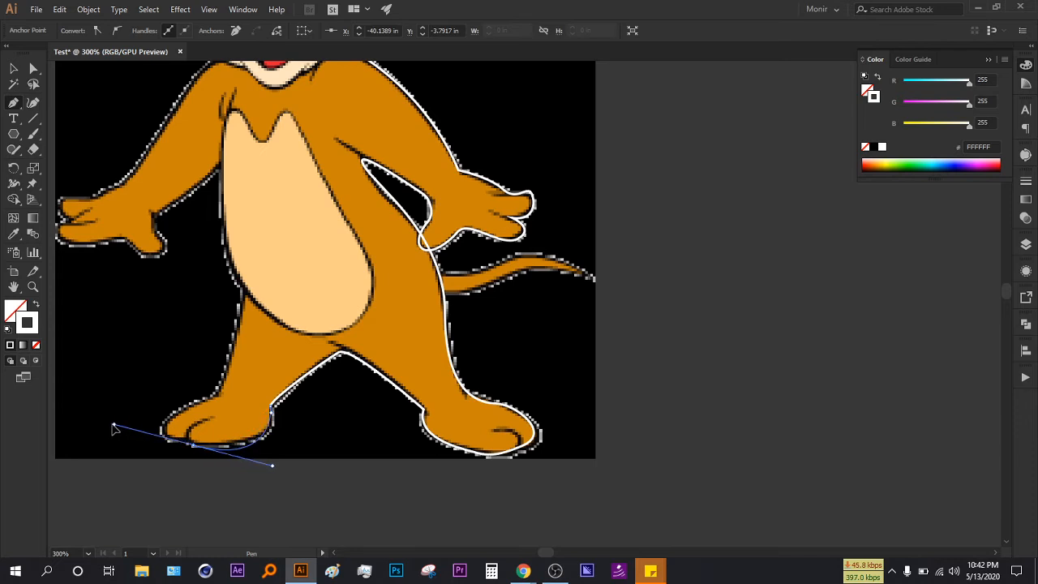
{"action": "left_click", "coordinate": [195, 447]}
{"action": "left_click_drag", "start_coordinate": [165, 422], "coordinate": [189, 407]}
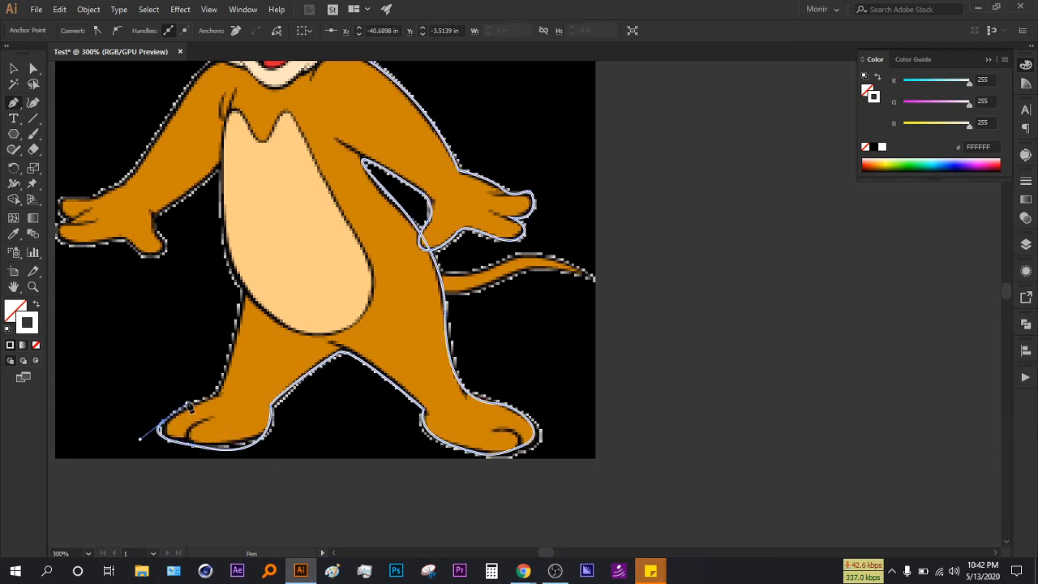
{"action": "left_click", "coordinate": [216, 393]}
{"action": "left_click_drag", "start_coordinate": [293, 359], "coordinate": [336, 434]}
{"action": "left_click", "coordinate": [287, 371]}
{"action": "left_click_drag", "start_coordinate": [283, 335], "coordinate": [308, 383]}
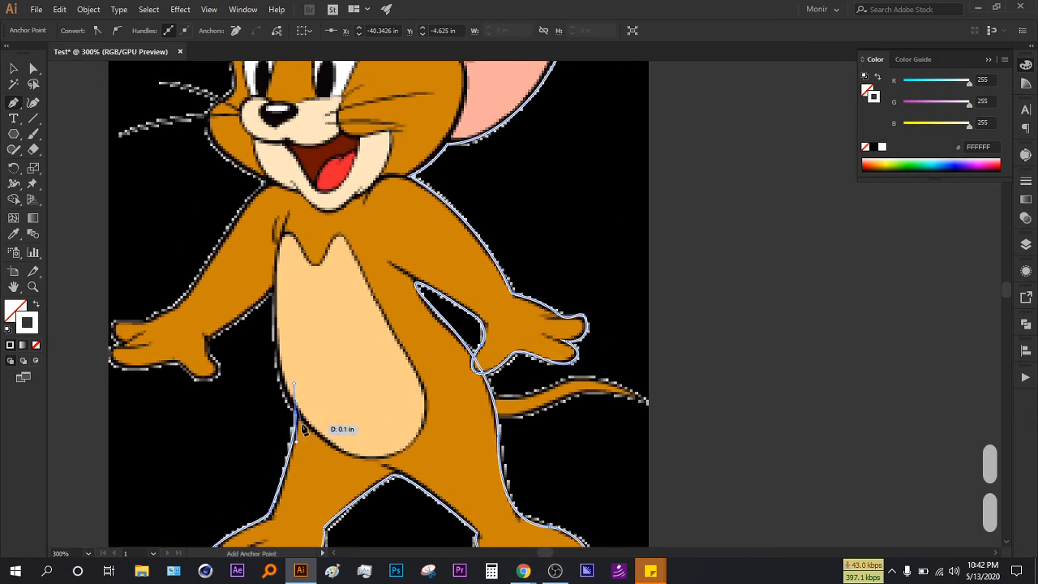
- Trace the body's side, the arm and hand opposite the tail, and the shoulder up to the neck and cheek
{"action": "left_click_drag", "start_coordinate": [379, 428], "coordinate": [407, 428]}
{"action": "mouse_move", "coordinate": [286, 289]}
{"action": "left_mouse_down"}
{"action": "mouse_move", "coordinate": [294, 231]}
{"action": "mouse_move", "coordinate": [297, 297]}
{"action": "left_mouse_up"}
{"action": "left_click_drag", "start_coordinate": [226, 339], "coordinate": [296, 344]}
{"action": "left_click_drag", "start_coordinate": [332, 300], "coordinate": [384, 337]}
{"action": "scroll", "coordinate": [357, 333], "scroll_direction": "up", "scroll_amount": 1}
{"action": "left_click_drag", "start_coordinate": [293, 287], "coordinate": [328, 347]}
- Try curving the path from the cheek's whiskers up beside the eye, and undo it
{"action": "left_click_drag", "start_coordinate": [328, 276], "coordinate": [321, 240]}
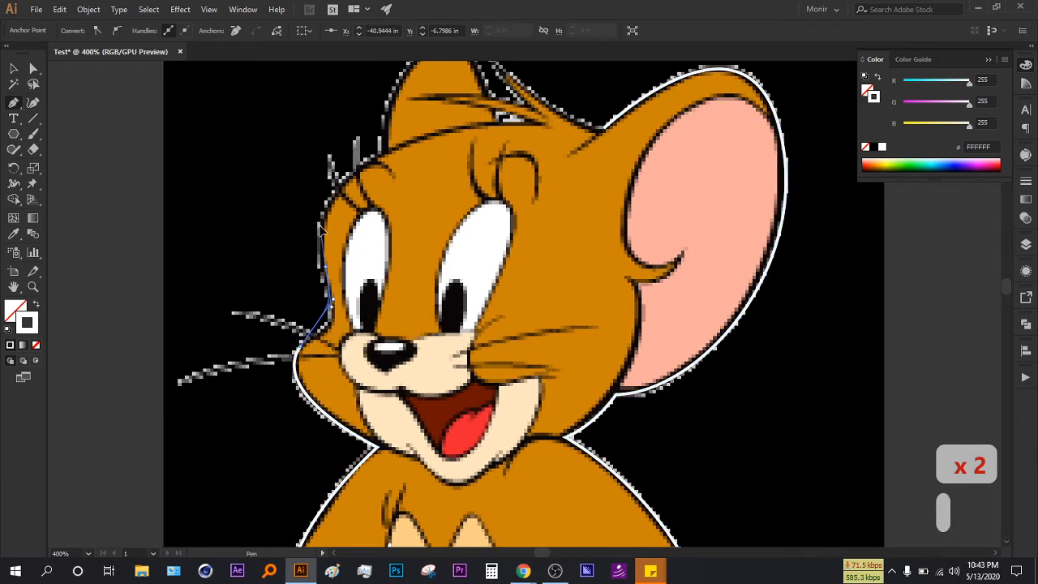
{"action": "key", "text": "ctrl+z"}
{"action": "key", "text": "ctrl+z"}
{"action": "left_click_drag", "start_coordinate": [328, 284], "coordinate": [327, 286]}
{"action": "key", "text": "ctrl+z"}
- Trace from the cheek up beside the eye and across the forehead with smooth anchors to the base of the hair
{"action": "left_click_drag", "start_coordinate": [302, 349], "coordinate": [368, 293]}
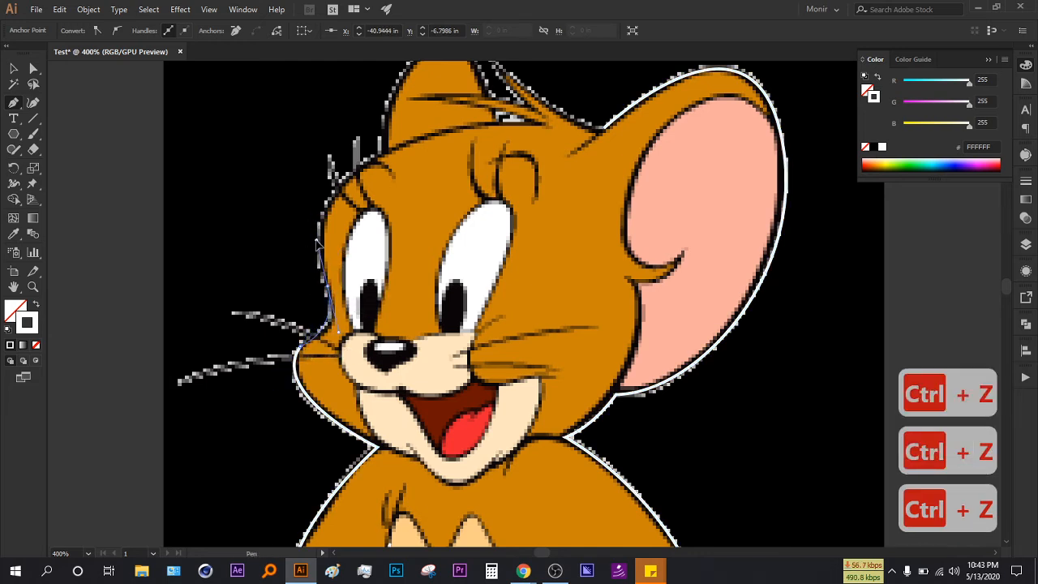
{"action": "left_click_drag", "start_coordinate": [318, 244], "coordinate": [252, 357]}
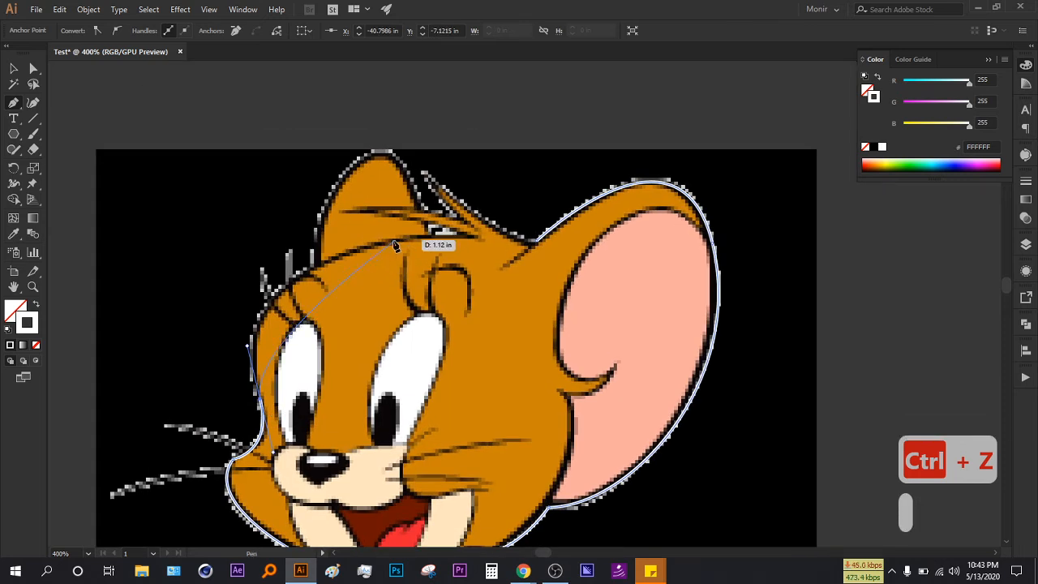
{"action": "left_click_drag", "start_coordinate": [473, 240], "coordinate": [175, 227]}
- Trace the hair tuft's strands on top of the head and bring the outline to the large ear's upper base
{"action": "scroll", "coordinate": [434, 222], "scroll_direction": "up", "scroll_amount": 1}
{"action": "left_click", "coordinate": [297, 213]}
{"action": "mouse_move", "coordinate": [497, 248]}
{"action": "left_mouse_down"}
{"action": "mouse_move", "coordinate": [519, 233]}
{"action": "mouse_move", "coordinate": [484, 233]}
{"action": "left_mouse_up"}
{"action": "left_click_drag", "start_coordinate": [416, 148], "coordinate": [417, 112]}
{"action": "scroll", "coordinate": [589, 258], "scroll_direction": "down", "scroll_amount": 2}
{"action": "scroll", "coordinate": [654, 252], "scroll_direction": "down", "scroll_amount": 3}
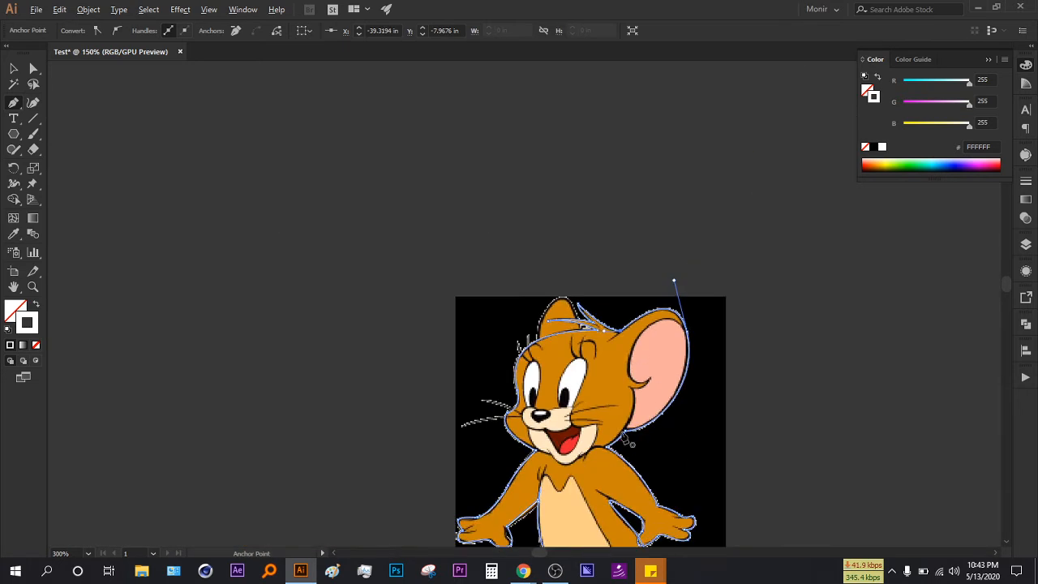
- Leave the traced body outline path and deselect it
{"action": "left_click_drag", "start_coordinate": [688, 536], "coordinate": [604, 442]}
{"action": "left_click", "coordinate": [15, 70]}
{"action": "left_click", "coordinate": [178, 216]}
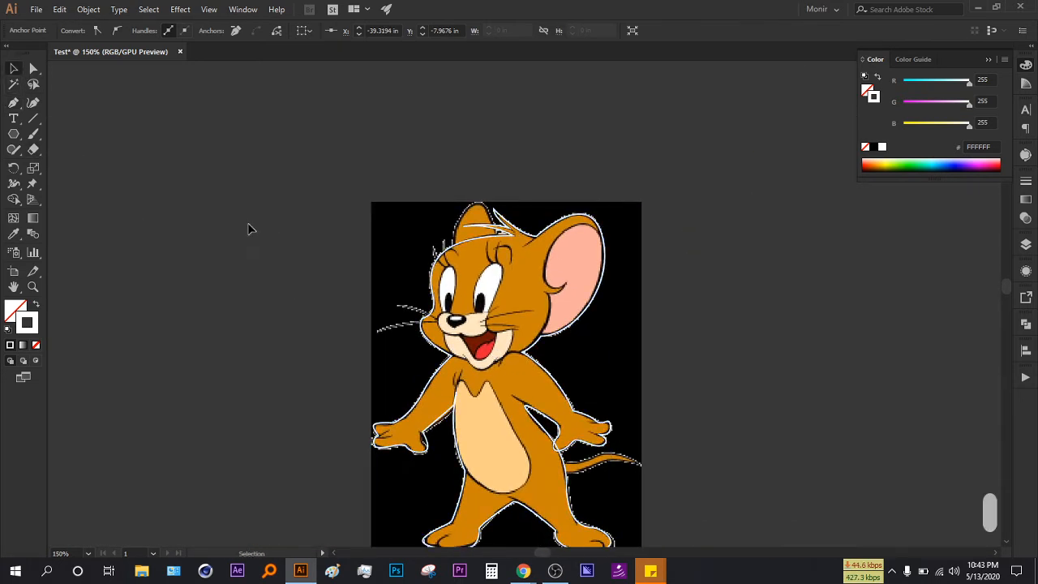
- Trace the mouse's tail with the Pen tool as a closed curved path starting and ending at the body outline
{"action": "scroll", "coordinate": [528, 321], "scroll_direction": "up", "scroll_amount": 1}
{"action": "left_click_drag", "start_coordinate": [649, 410], "coordinate": [615, 333]}
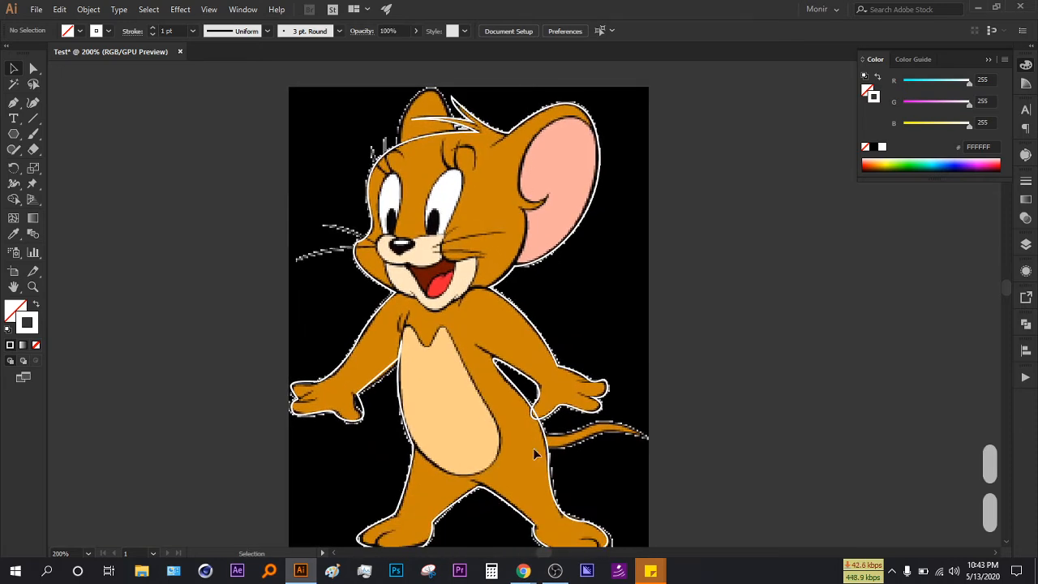
{"action": "scroll", "coordinate": [599, 349], "scroll_direction": "up", "scroll_amount": 1}
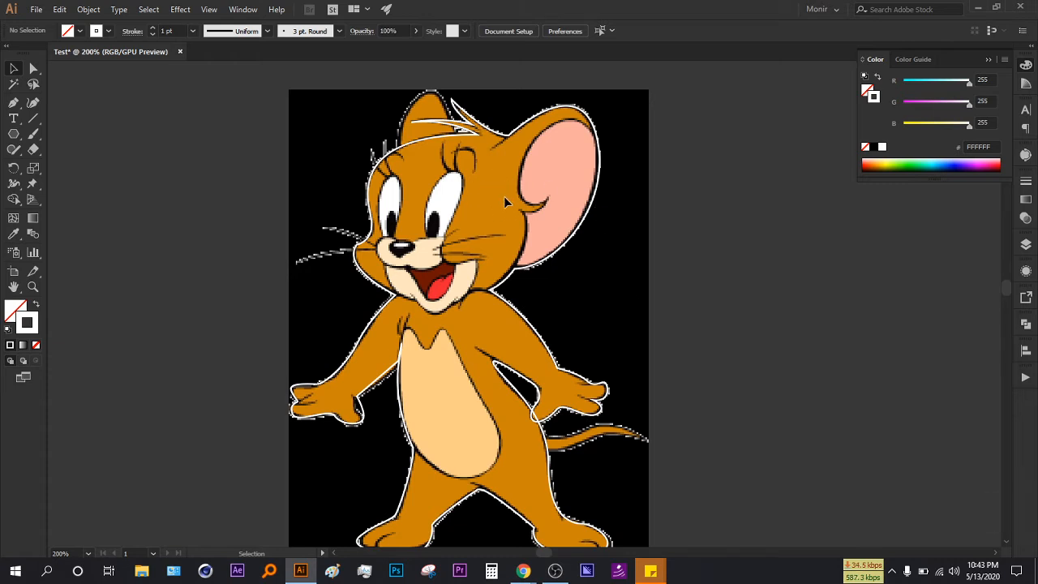
{"action": "scroll", "coordinate": [621, 444], "scroll_direction": "up", "scroll_amount": 1}
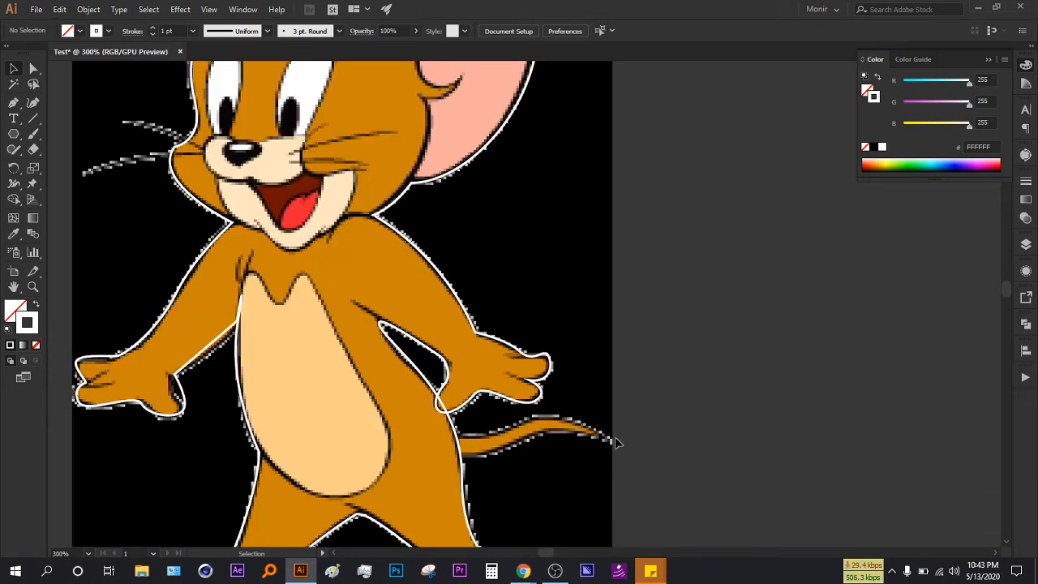
{"action": "scroll", "coordinate": [621, 444], "scroll_direction": "down", "scroll_amount": 3}
{"action": "left_click", "coordinate": [12, 102]}
{"action": "scroll", "coordinate": [572, 369], "scroll_direction": "up", "scroll_amount": 1}
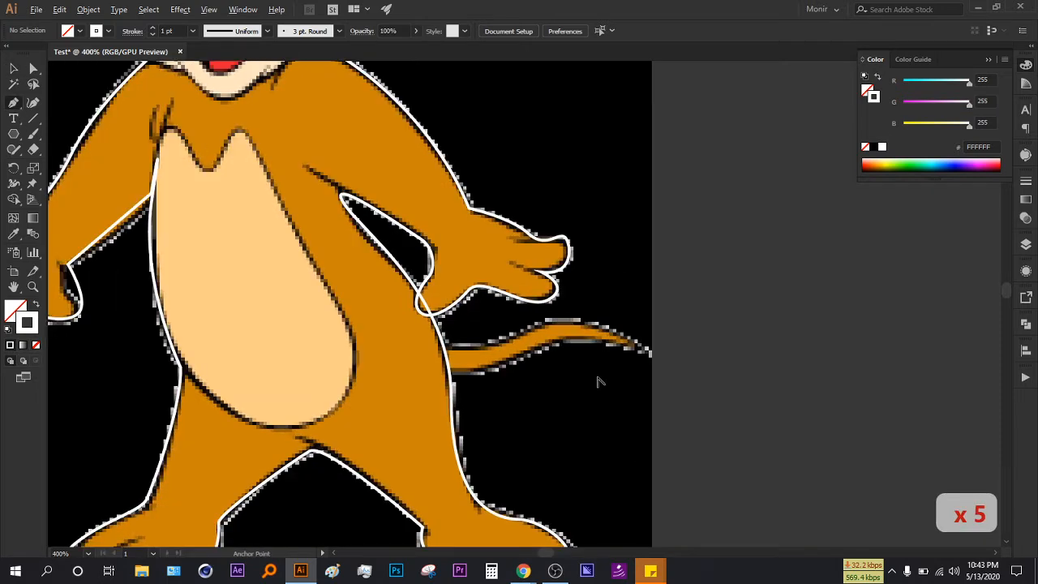
{"action": "left_click", "coordinate": [442, 342]}
{"action": "left_click_drag", "start_coordinate": [543, 324], "coordinate": [549, 319]}
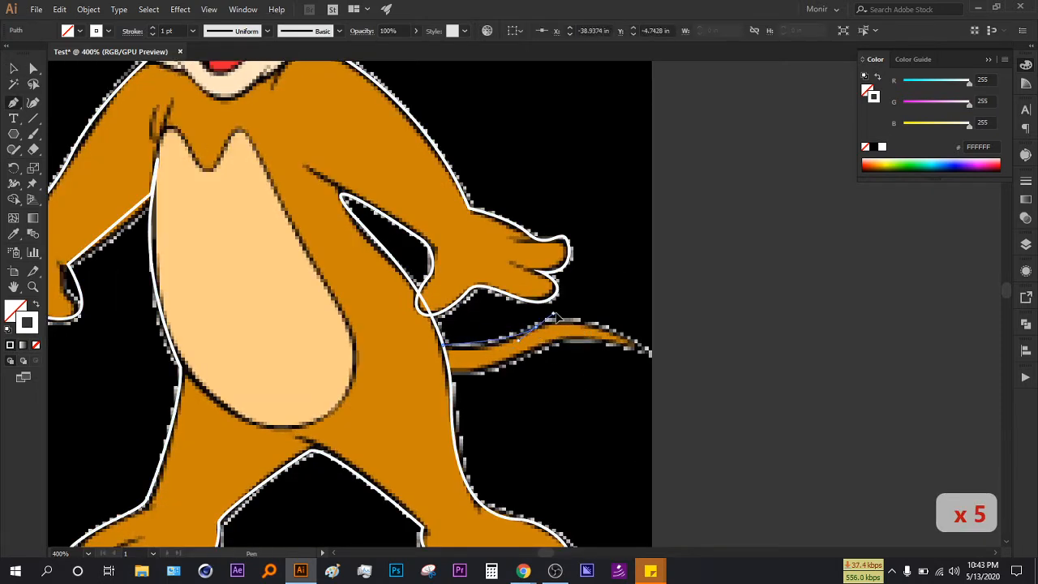
{"action": "left_click_drag", "start_coordinate": [651, 353], "coordinate": [446, 377]}
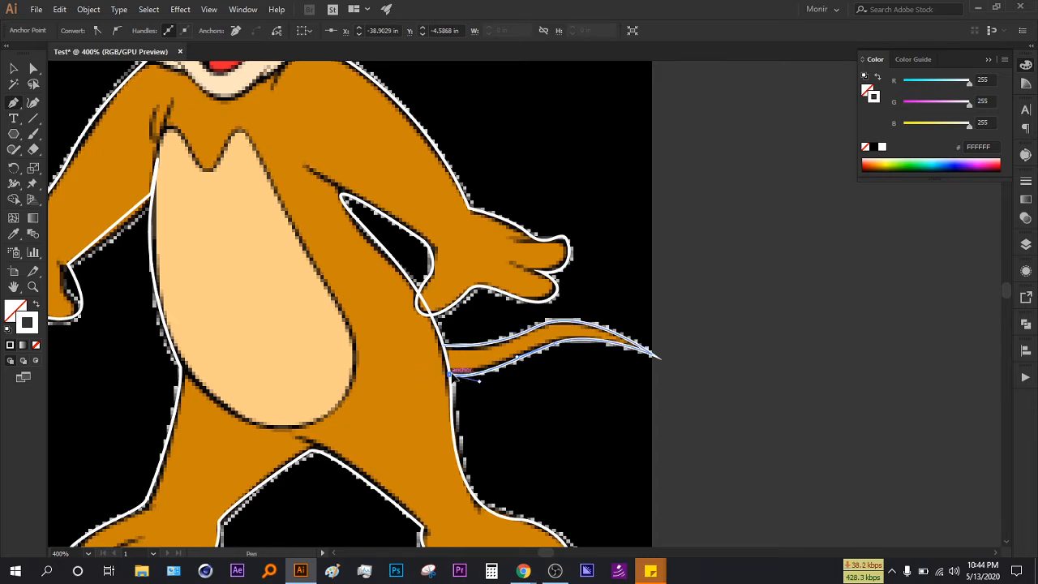
{"action": "scroll", "coordinate": [452, 377], "scroll_direction": "up", "scroll_amount": 2}
{"action": "left_click", "coordinate": [434, 319]}
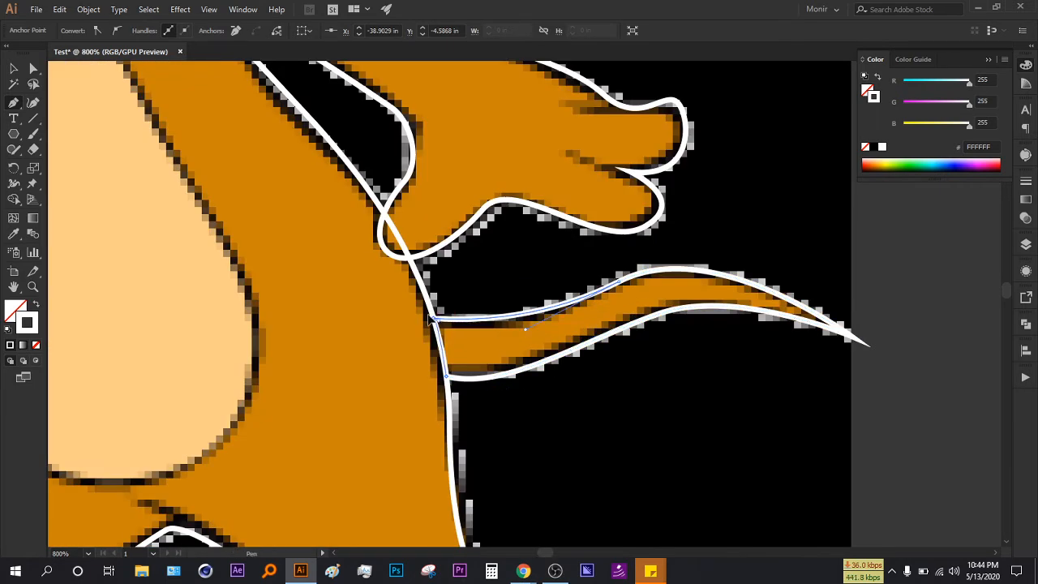
{"action": "key", "text": "v"}
{"action": "scroll", "coordinate": [138, 235], "scroll_direction": "down", "scroll_amount": 2}
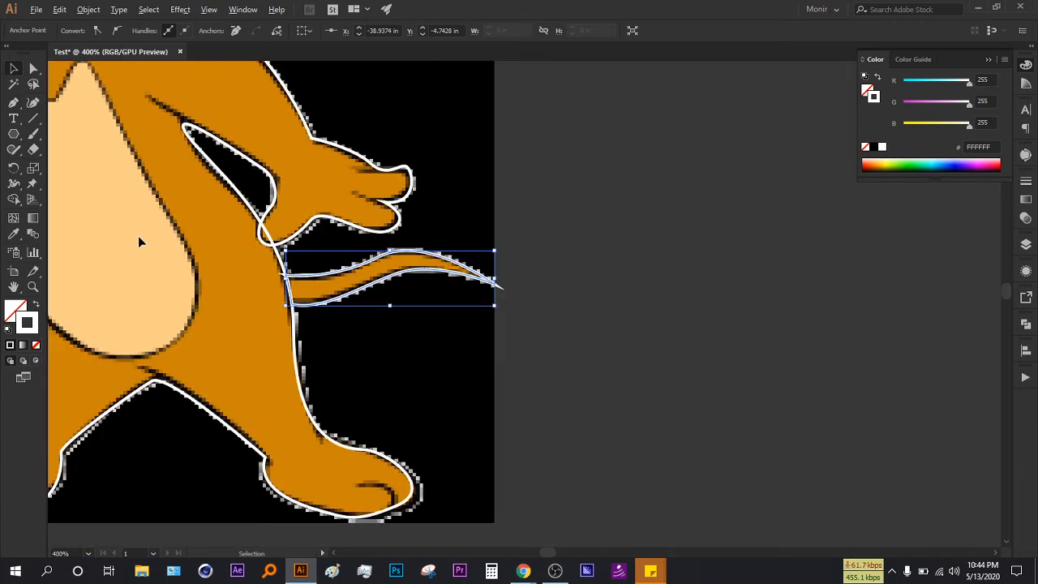
{"action": "left_click", "coordinate": [602, 360]}
- Fill the traced body outline with the orange sampled from the reference picture using the Eyedropper
{"action": "scroll", "coordinate": [690, 389], "scroll_direction": "down", "scroll_amount": 1}
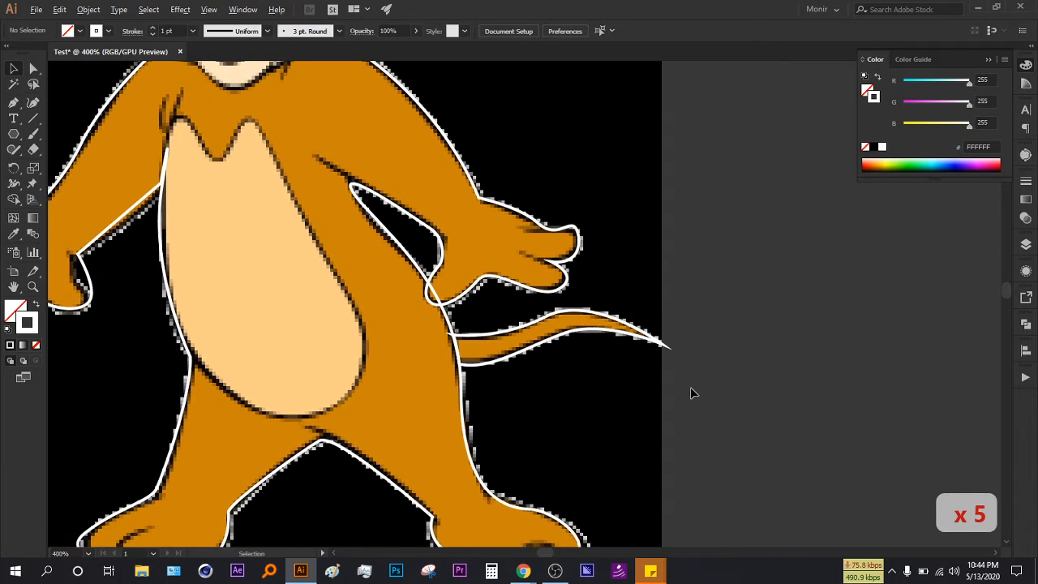
{"action": "scroll", "coordinate": [690, 394], "scroll_direction": "down", "scroll_amount": 1}
{"action": "scroll", "coordinate": [357, 390], "scroll_direction": "up", "scroll_amount": 2}
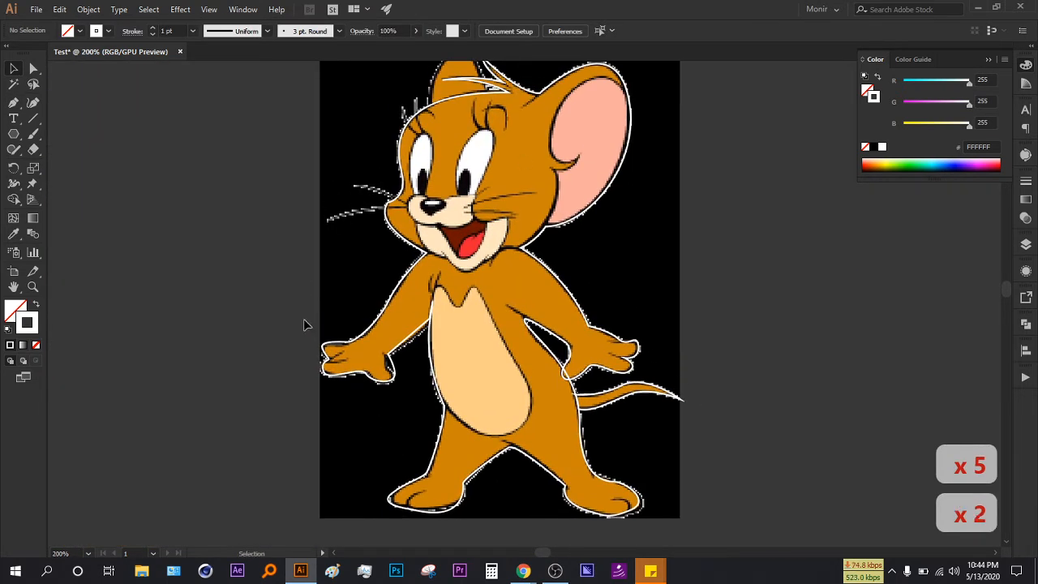
{"action": "left_click", "coordinate": [361, 334]}
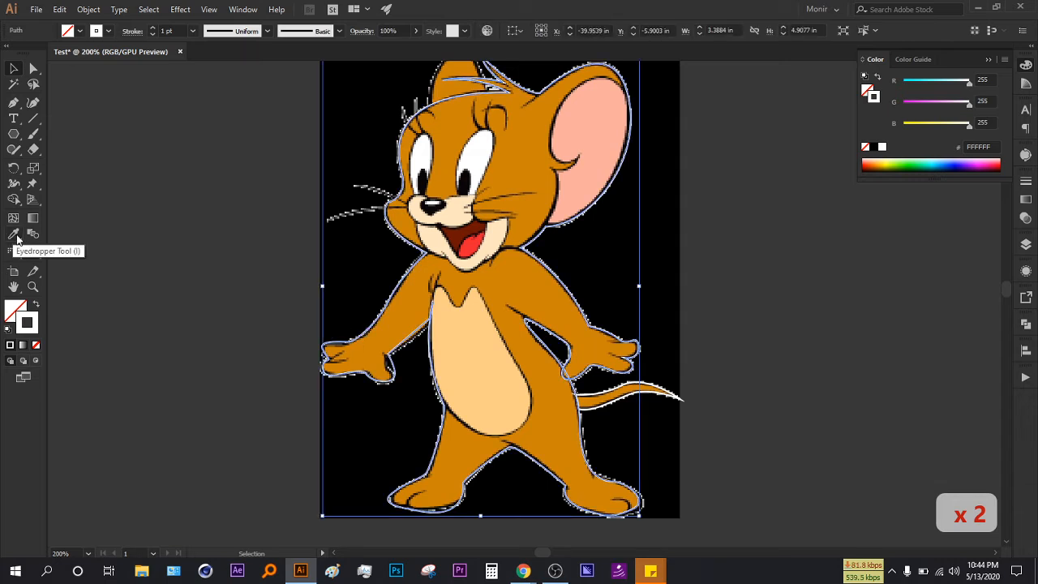
{"action": "left_click", "coordinate": [14, 235]}
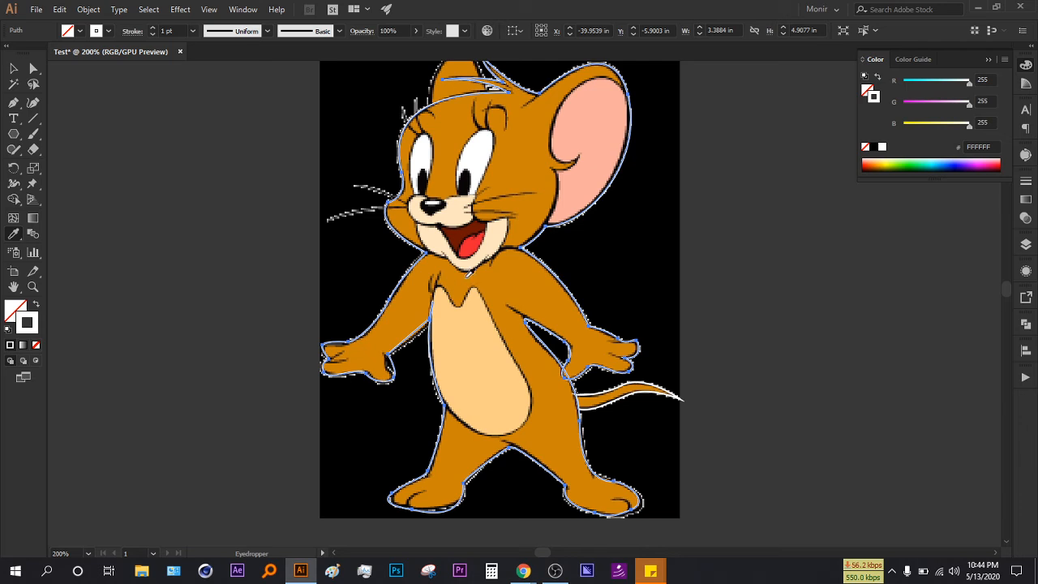
{"action": "left_click", "coordinate": [513, 276]}
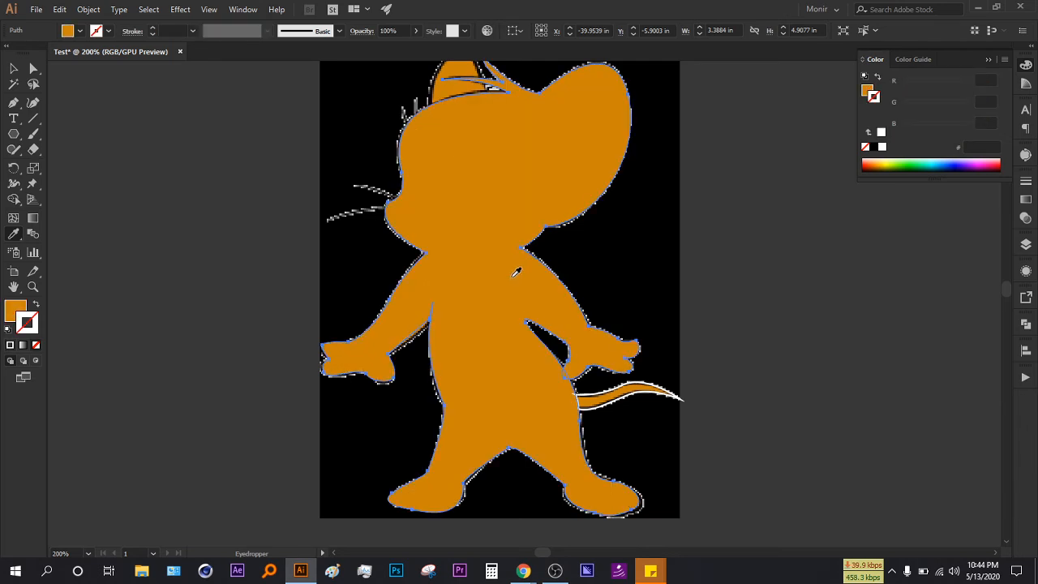
- Fill the tail path with the same orange as the body using the Eyedropper, and deselect it
{"action": "left_click", "coordinate": [15, 66]}
{"action": "left_click", "coordinate": [605, 397]}
{"action": "left_click", "coordinate": [14, 235]}
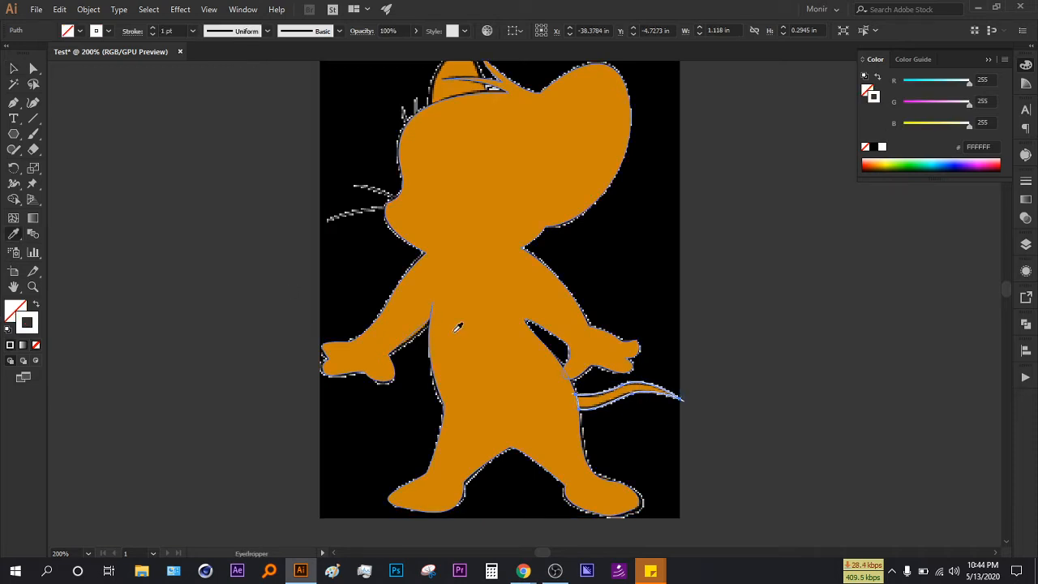
{"action": "left_click", "coordinate": [479, 336]}
{"action": "left_click", "coordinate": [13, 70]}
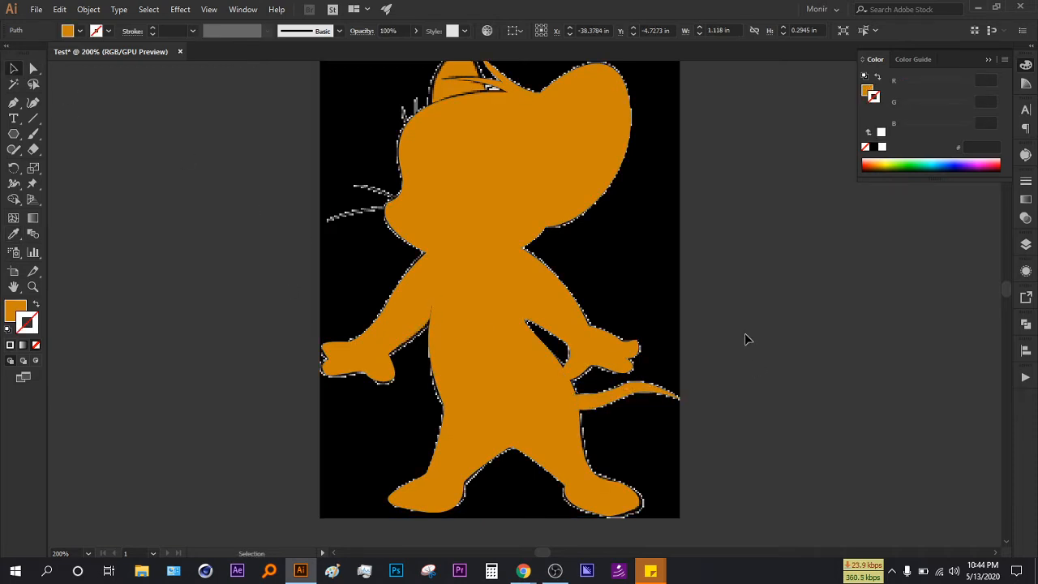
{"action": "left_click", "coordinate": [756, 368]}
- Move the body and tail shapes together off the reference picture to the empty area beside it
{"action": "left_click", "coordinate": [586, 503]}
{"action": "key", "text": "ctrl+minus"}
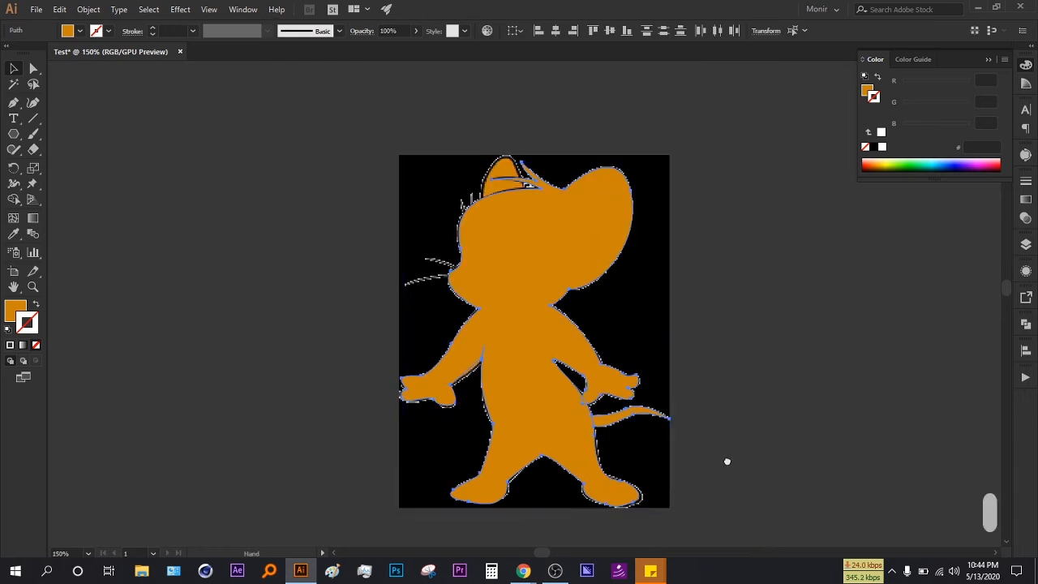
{"action": "left_click_drag", "start_coordinate": [572, 347], "coordinate": [256, 337]}
{"action": "left_click", "coordinate": [352, 293]}
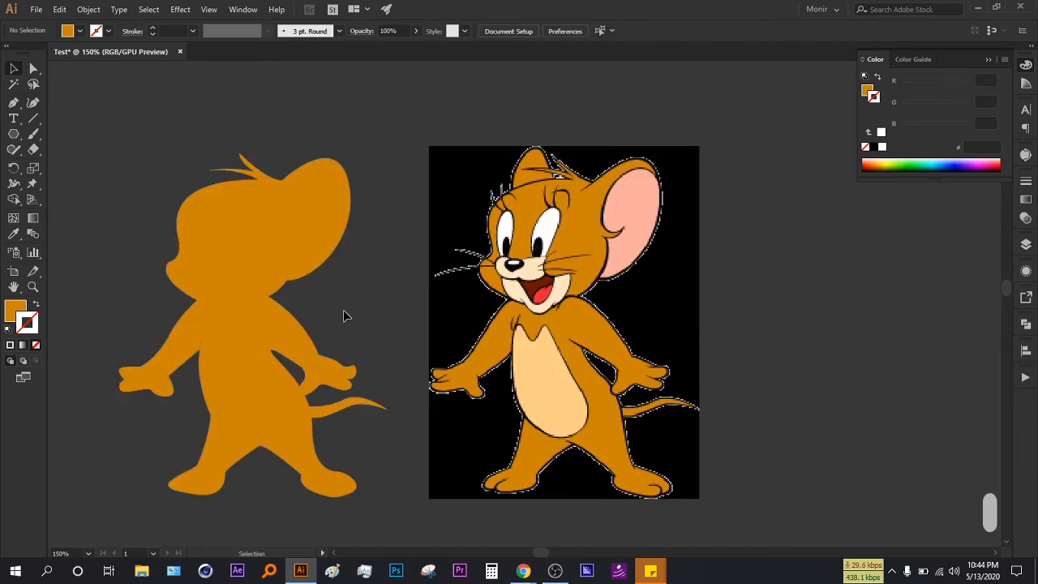
- Examine the edges of the vector shape and of the pixel-based reference picture at high magnification
{"action": "scroll", "coordinate": [381, 296], "scroll_direction": "left", "scroll_amount": 1}
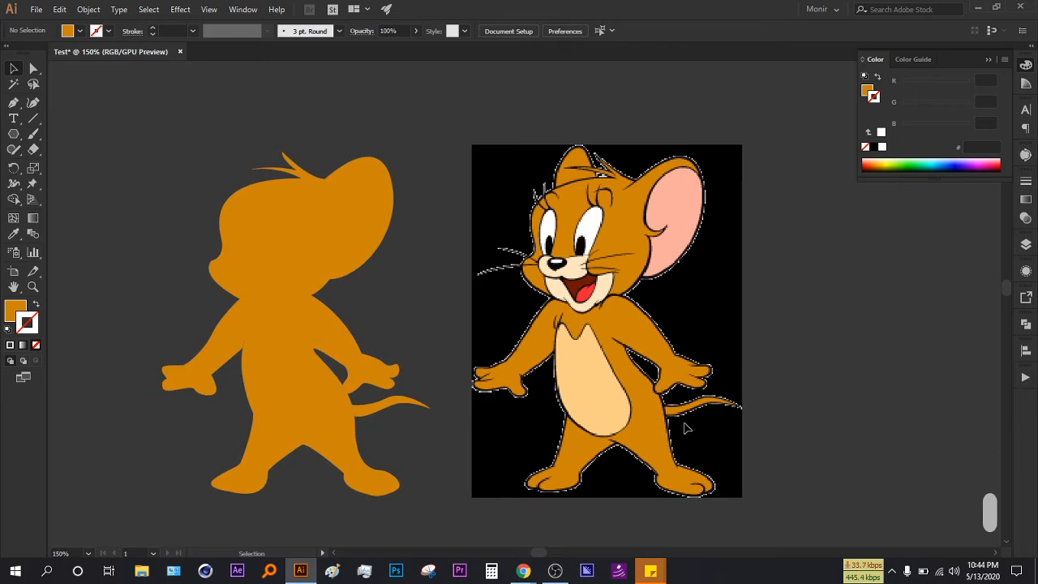
{"action": "scroll", "coordinate": [379, 375], "scroll_direction": "up", "scroll_amount": 8}
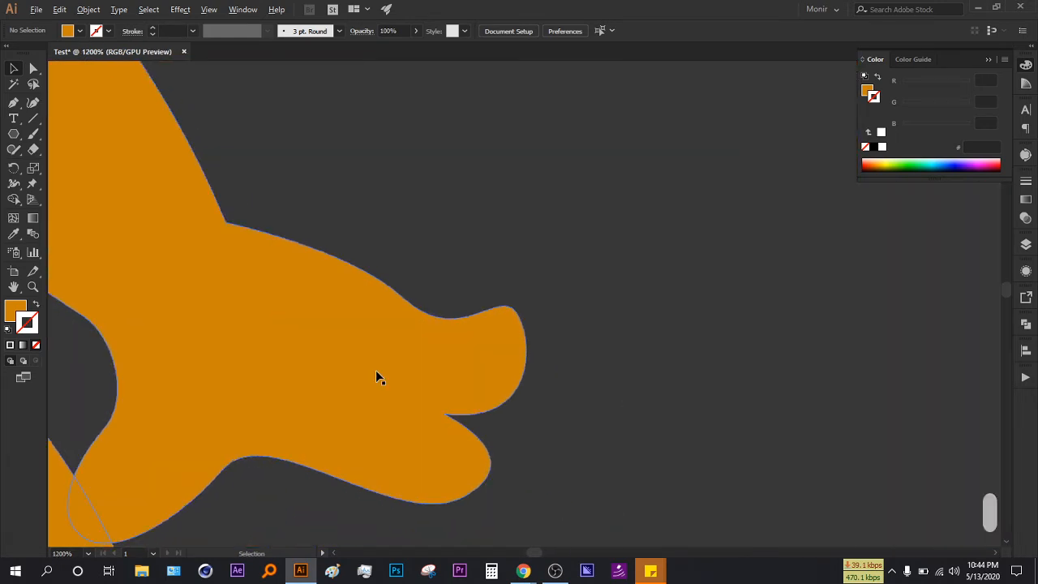
{"action": "scroll", "coordinate": [438, 359], "scroll_direction": "down", "scroll_amount": 4}
{"action": "scroll", "coordinate": [255, 359], "scroll_direction": "right", "scroll_amount": 15}
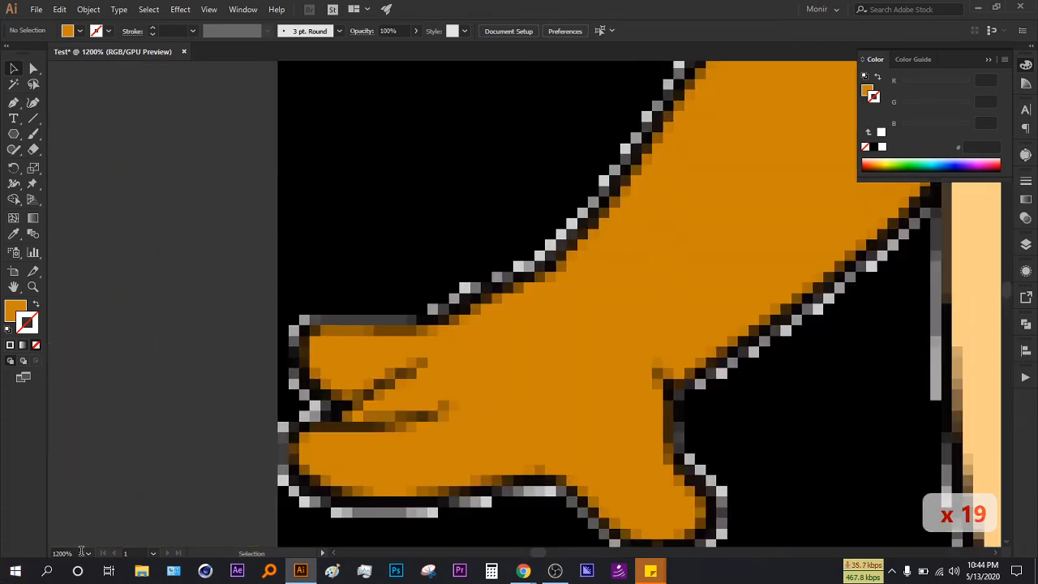
{"action": "left_click", "coordinate": [106, 479]}
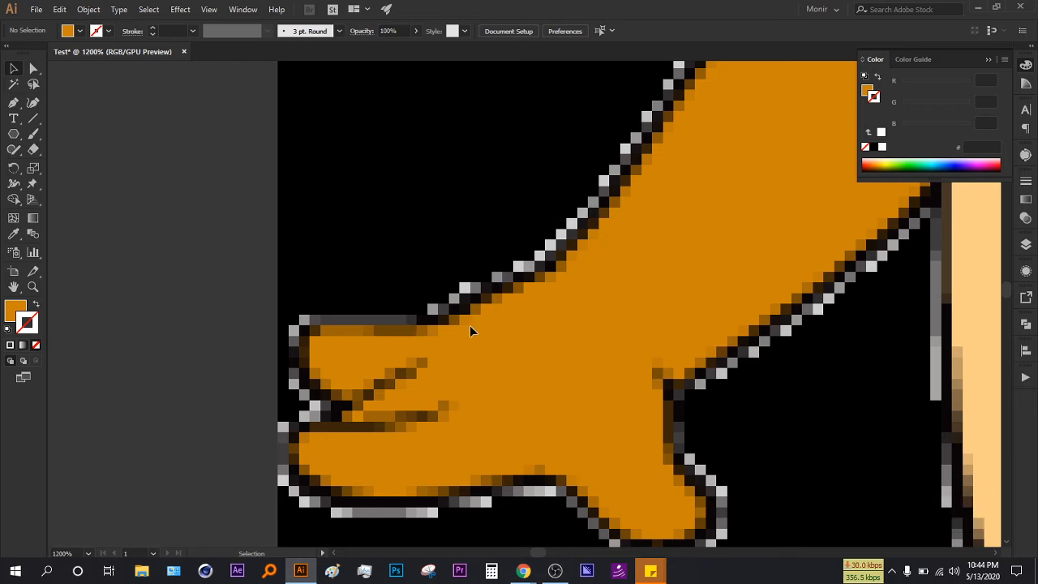
{"action": "scroll", "coordinate": [469, 325], "scroll_direction": "down", "scroll_amount": 17}
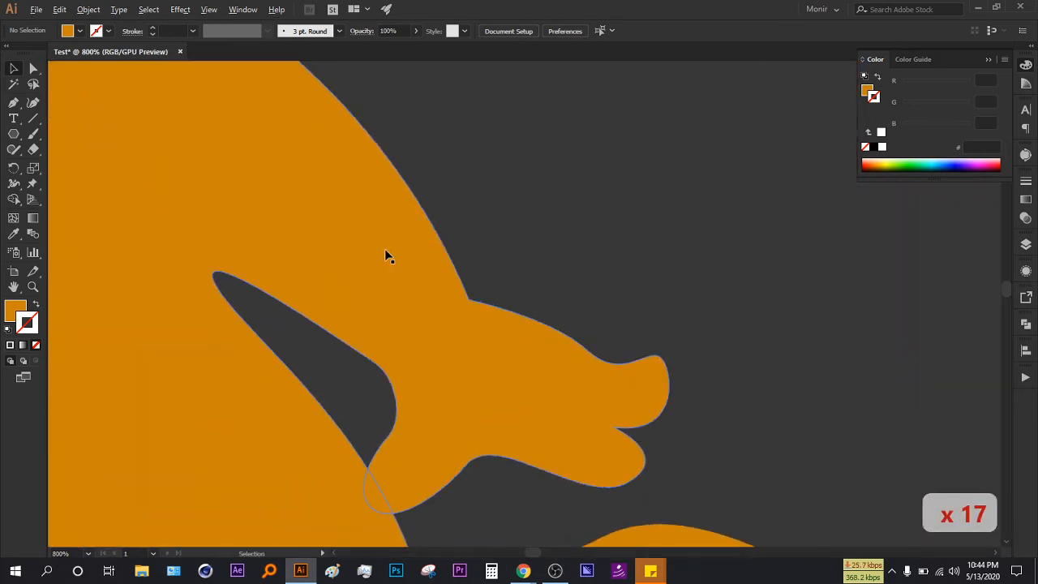
{"action": "scroll", "coordinate": [385, 256], "scroll_direction": "up", "scroll_amount": 10}
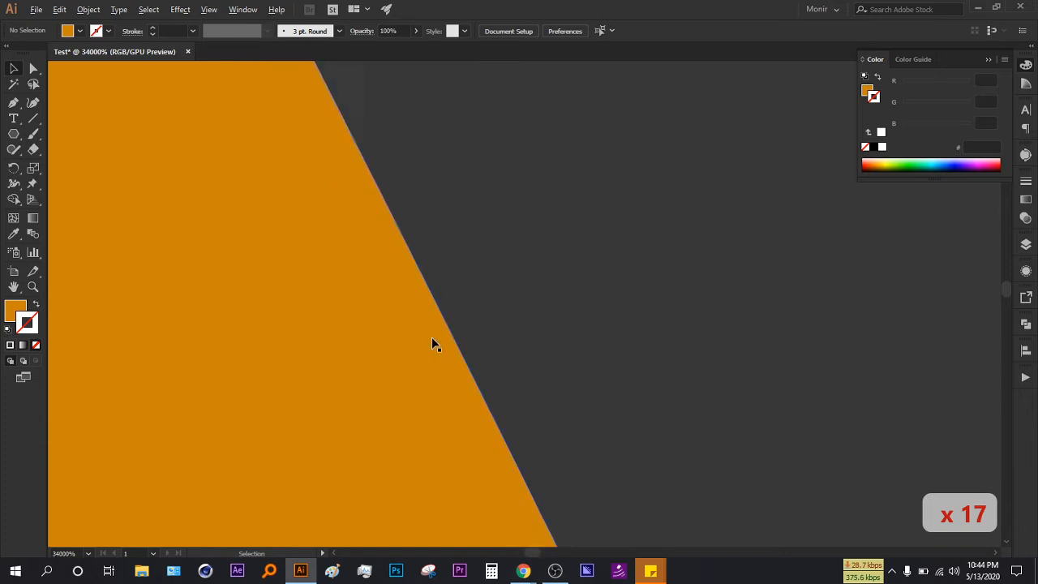
{"action": "scroll", "coordinate": [431, 344], "scroll_direction": "up", "scroll_amount": 2}
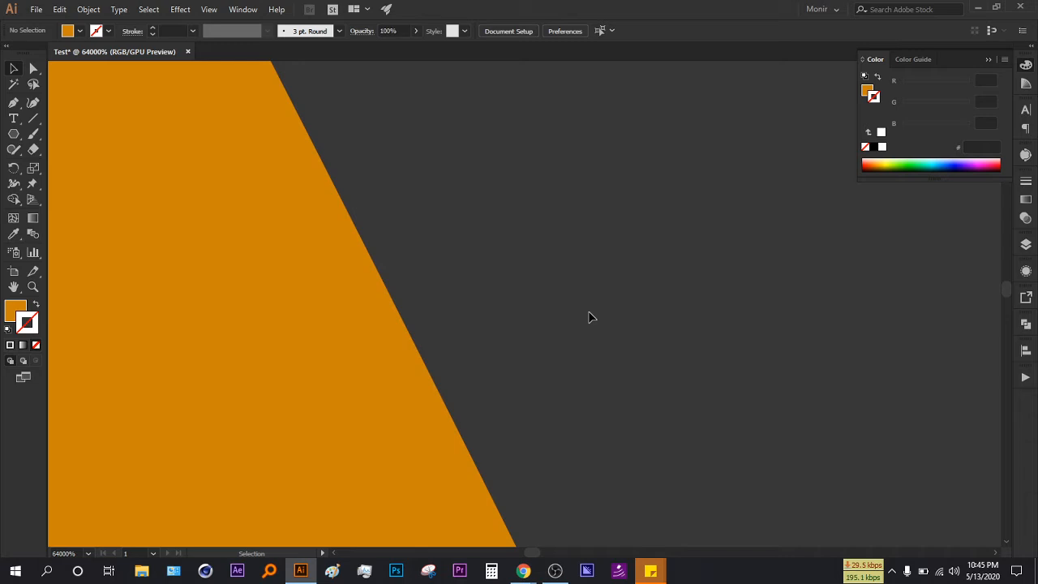
{"action": "scroll", "coordinate": [641, 361], "scroll_direction": "down", "scroll_amount": 10}
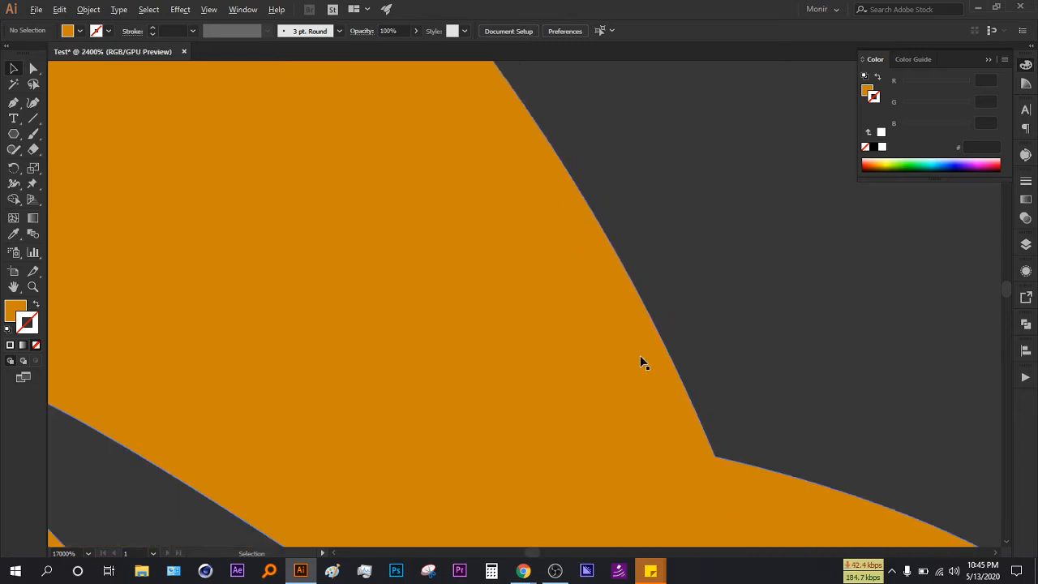
{"action": "scroll", "coordinate": [641, 361], "scroll_direction": "down", "scroll_amount": 8}
{"action": "scroll", "coordinate": [687, 456], "scroll_direction": "up", "scroll_amount": 2}
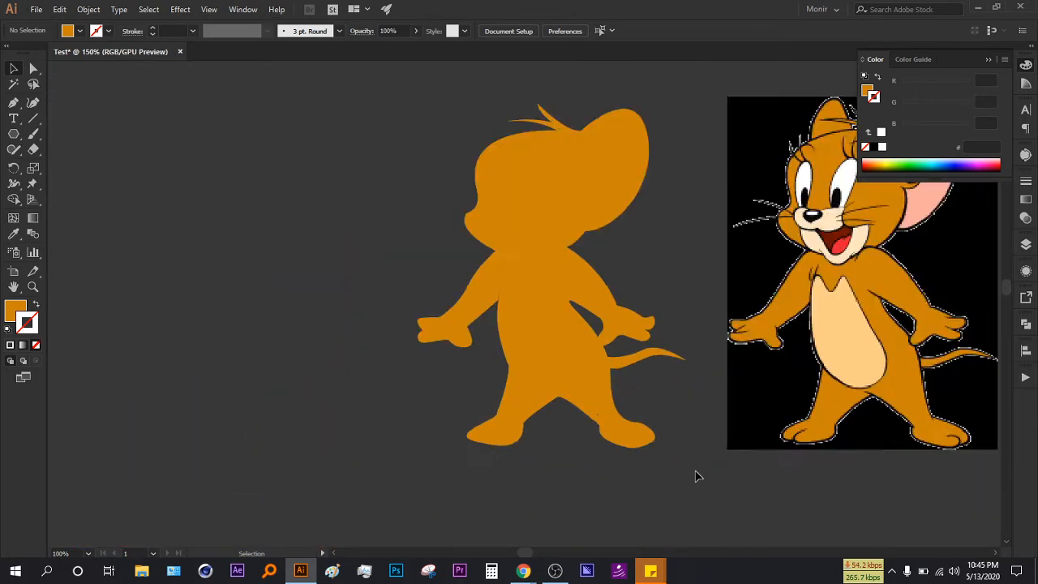
- Give the orange body shape a black stroke with a weight of 2 pt
{"action": "scroll", "coordinate": [695, 476], "scroll_direction": "up", "scroll_amount": 3}
{"action": "left_click", "coordinate": [368, 369]}
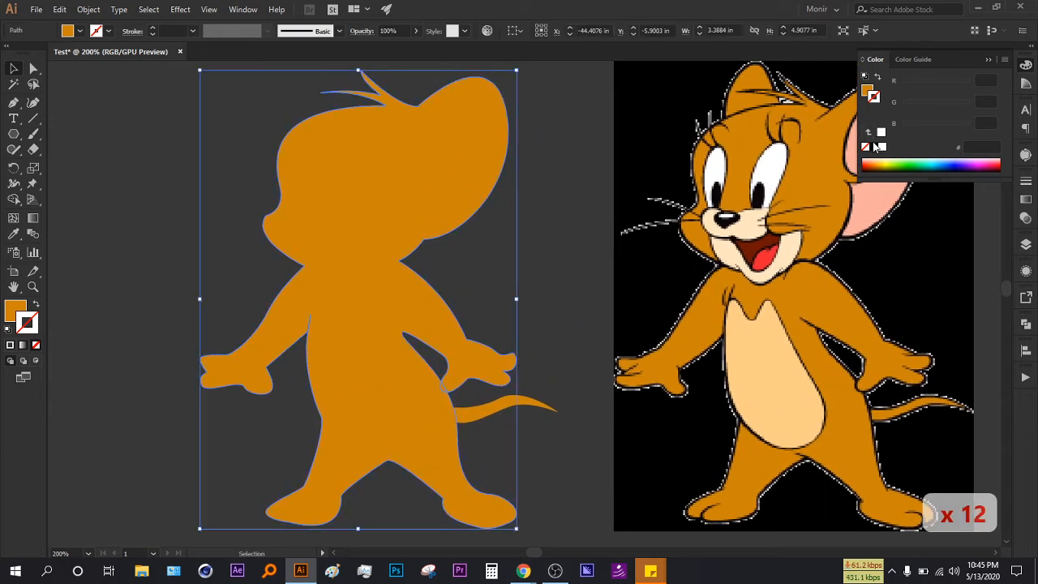
{"action": "left_click", "coordinate": [875, 146]}
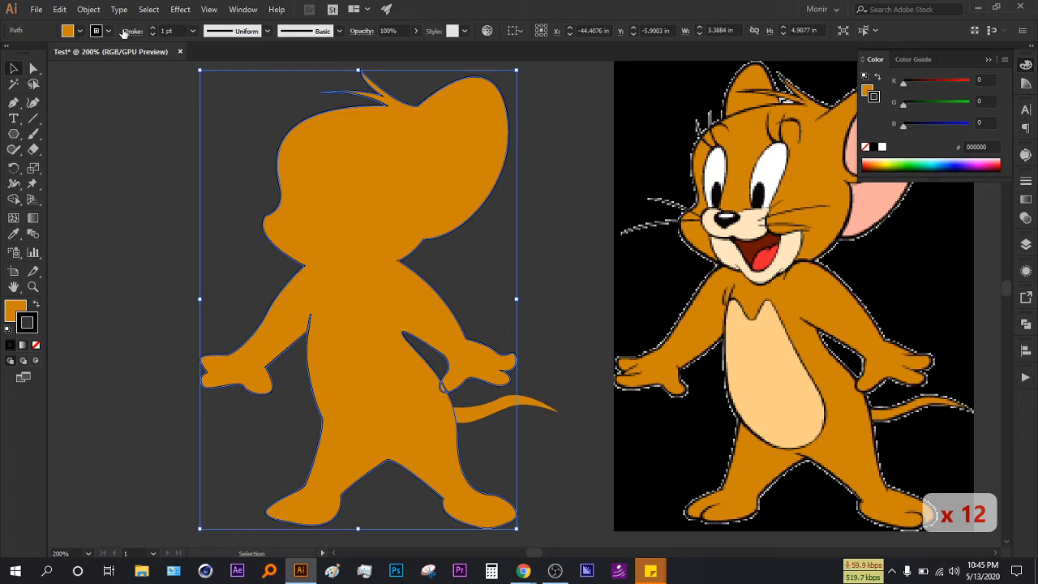
{"action": "left_click", "coordinate": [152, 26]}
{"action": "left_click", "coordinate": [153, 27]}
{"action": "left_click", "coordinate": [84, 166]}
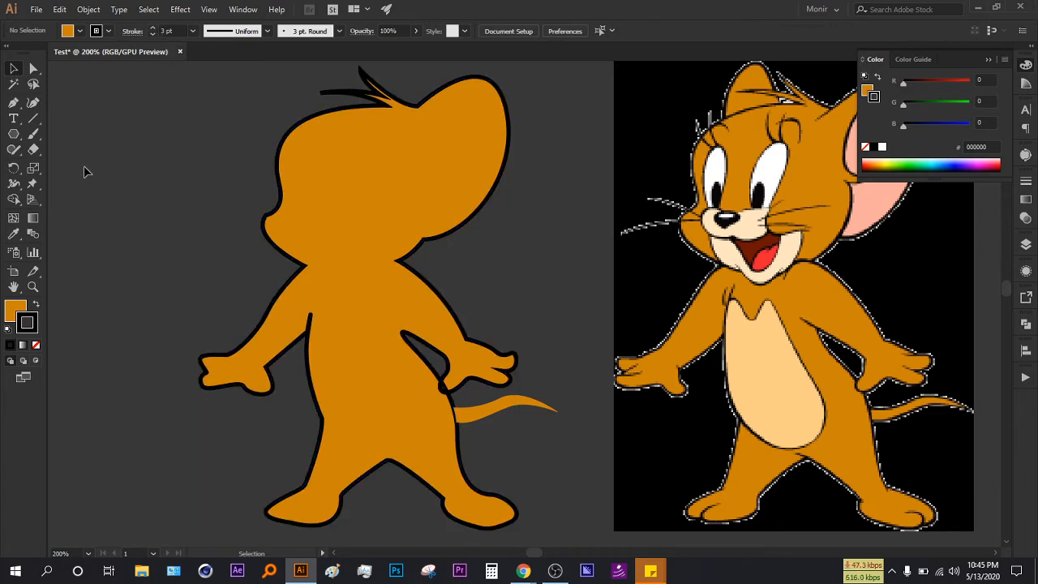
{"action": "left_click", "coordinate": [330, 302]}
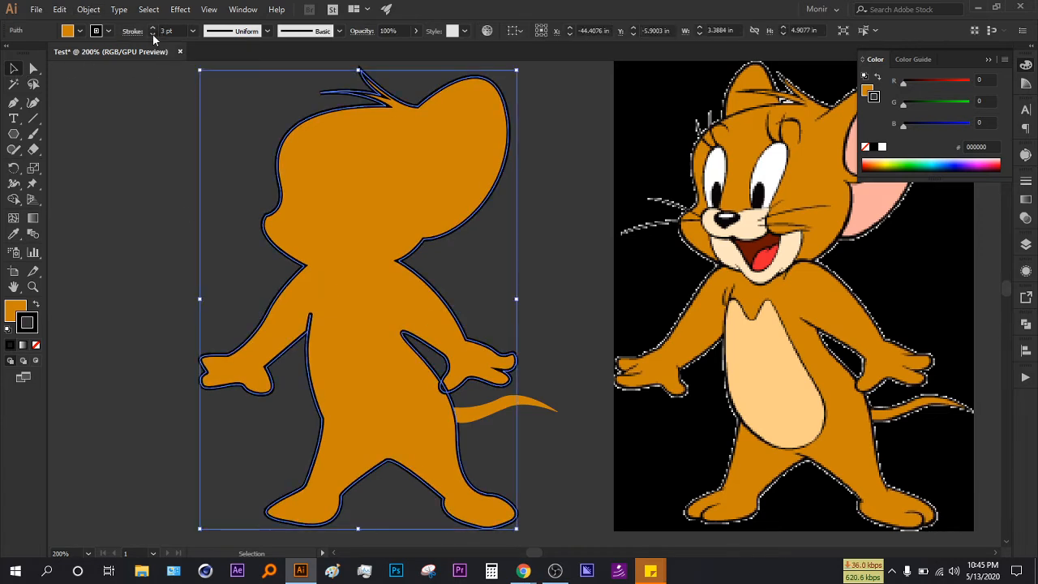
{"action": "left_click", "coordinate": [187, 69]}
- Copy the body's orange fill and 2 pt black stroke onto the tail with the Eyedropper
{"action": "left_click", "coordinate": [543, 406]}
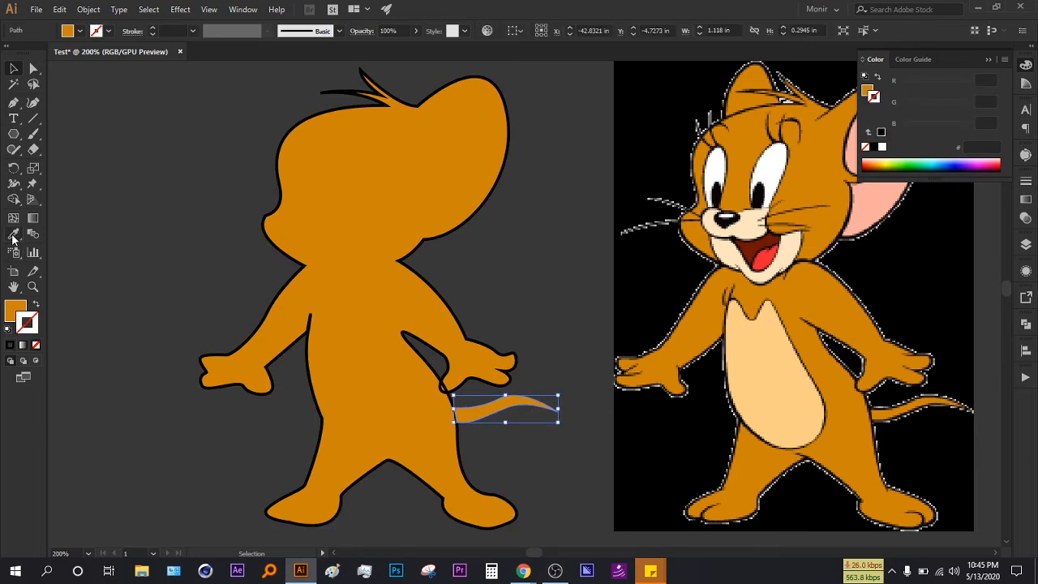
{"action": "left_click", "coordinate": [13, 234]}
{"action": "left_click", "coordinate": [313, 181]}
{"action": "left_click", "coordinate": [13, 69]}
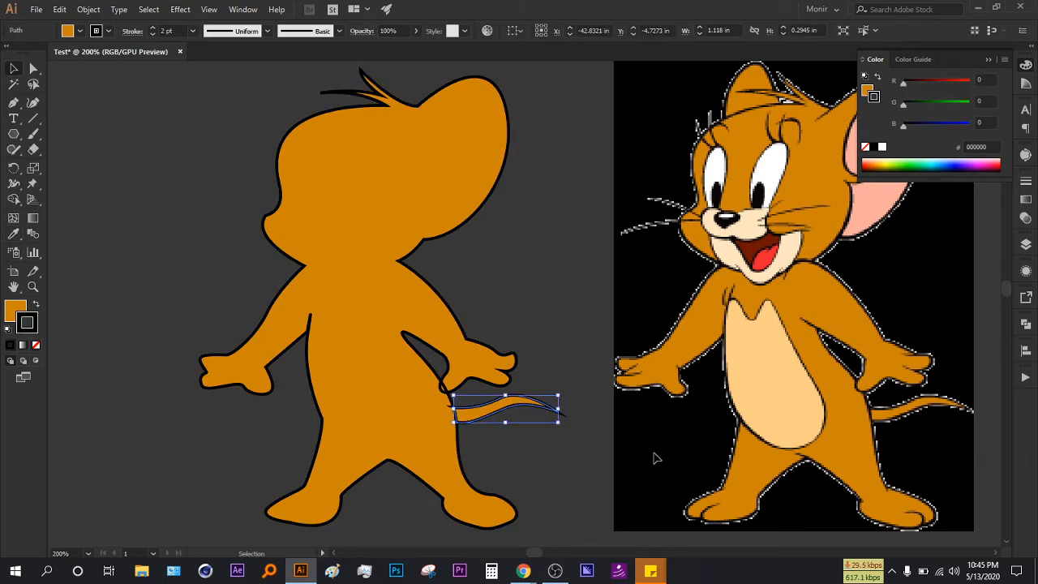
- Send the tail shape to the back, behind the body, and deselect it
{"action": "key", "text": "ctrl+shift+bracketleft"}
{"action": "left_click", "coordinate": [545, 307]}
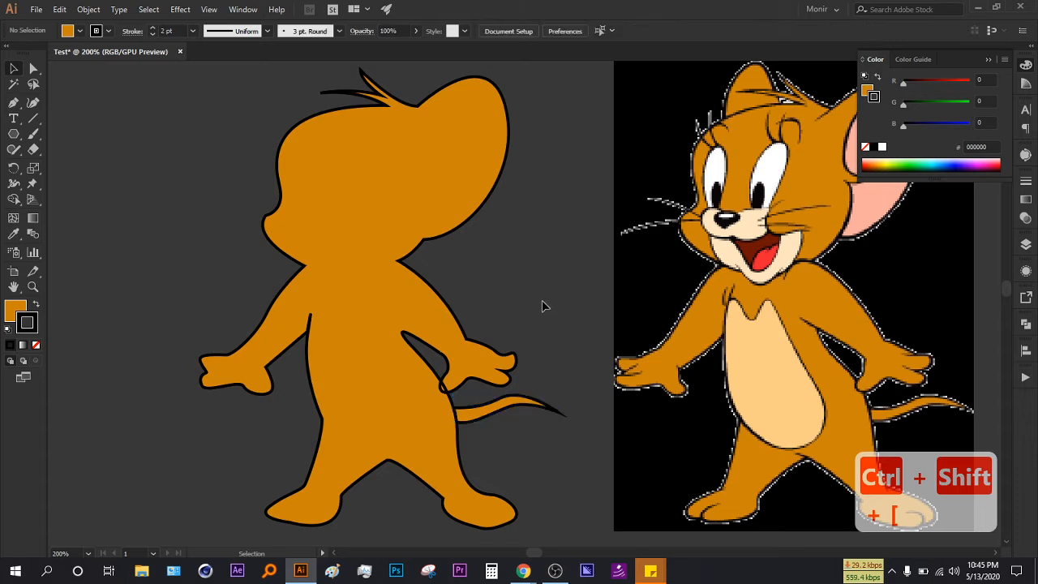
{"action": "left_click_drag", "start_coordinate": [532, 281], "coordinate": [535, 299]}
{"action": "scroll", "coordinate": [388, 324], "scroll_direction": "down", "scroll_amount": 1}
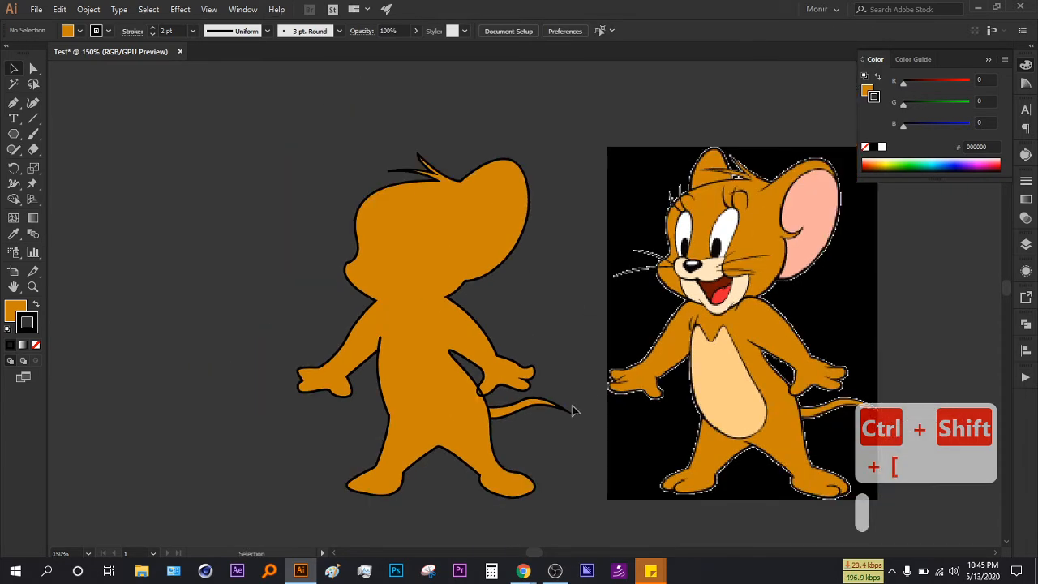
- Start tracing the far ear of the reference mouse with the Pen tool, anchoring at the ear's left base on the forehead
{"action": "key", "text": "ctrl+shift+bracketleft"}
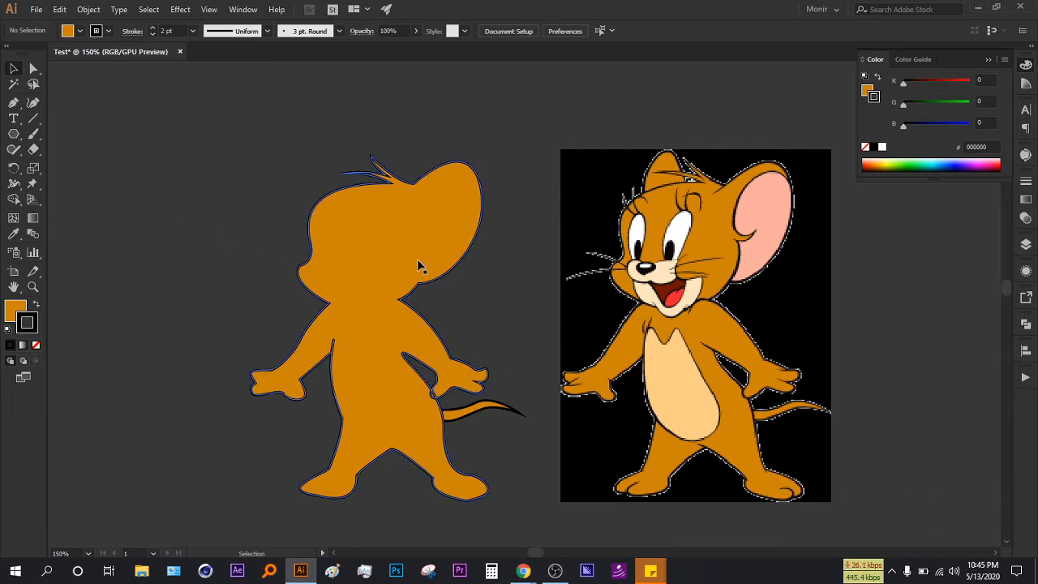
{"action": "left_click", "coordinate": [13, 103]}
{"action": "scroll", "coordinate": [675, 178], "scroll_direction": "up", "scroll_amount": 2}
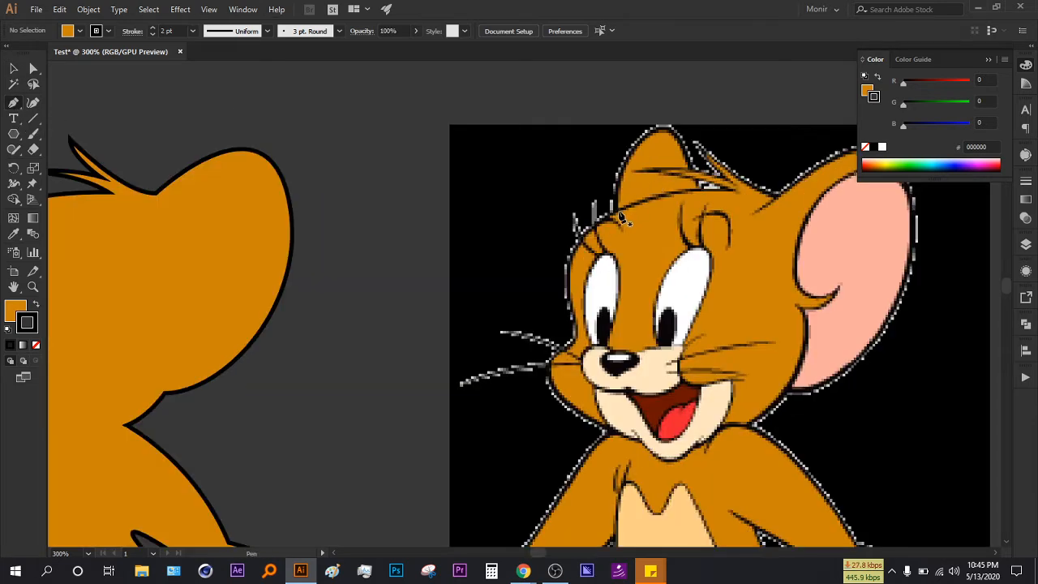
{"action": "left_click", "coordinate": [616, 213]}
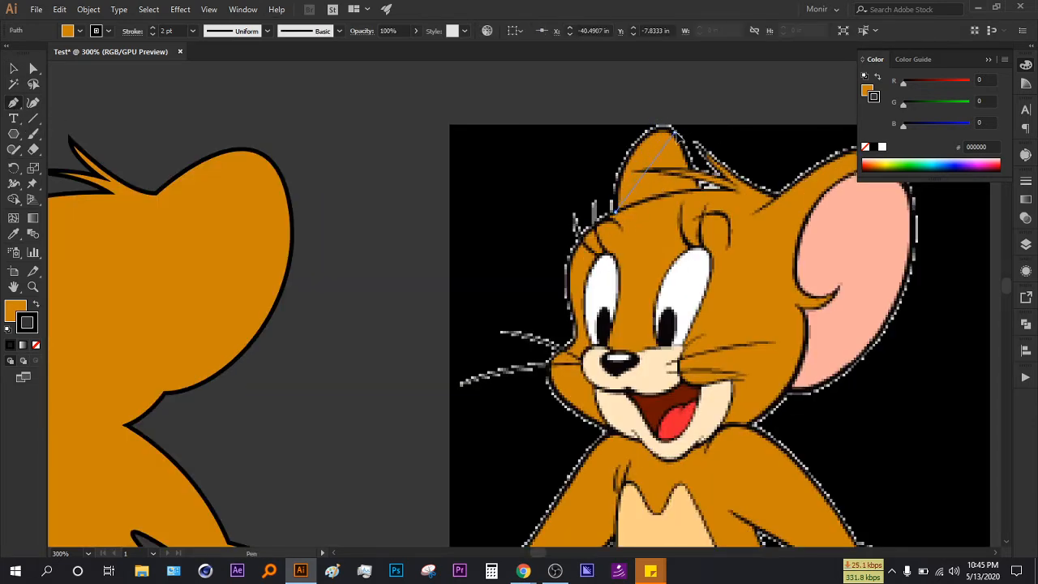
{"action": "mouse_move", "coordinate": [702, 145]}
{"action": "left_mouse_down"}
{"action": "mouse_move", "coordinate": [721, 174]}
{"action": "mouse_move", "coordinate": [713, 148]}
{"action": "left_mouse_up"}
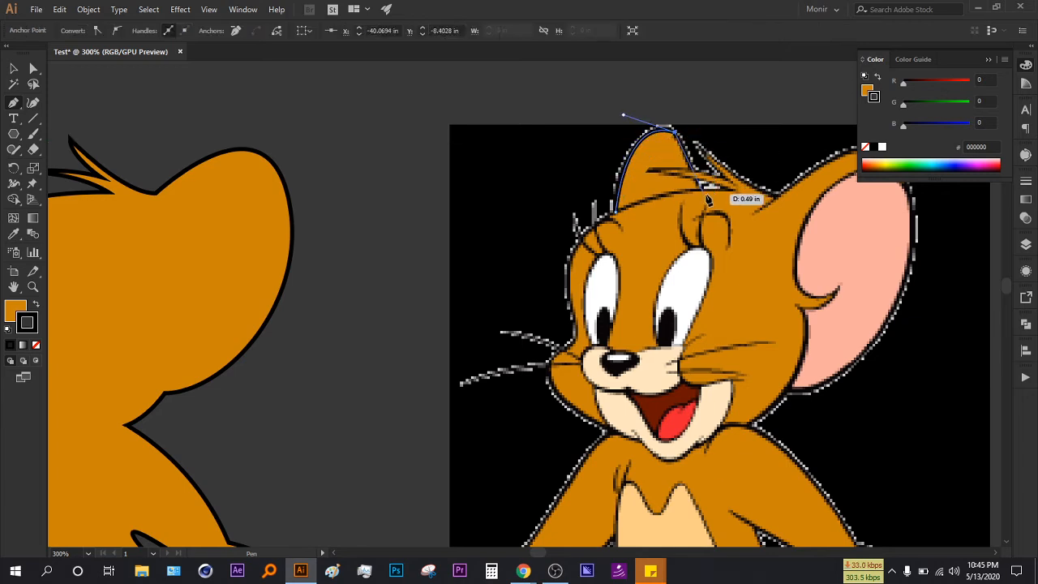
{"action": "key", "text": "ctrl+z"}
{"action": "key", "text": "ctrl+z"}
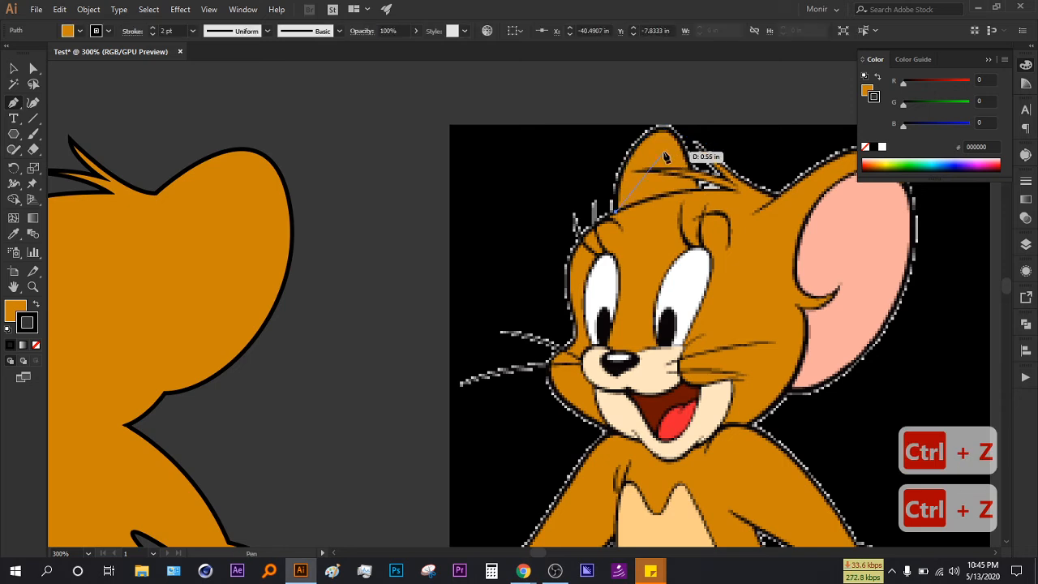
- Trace the far ear around its rounded tip, close the path back at its base, and deselect it
{"action": "scroll", "coordinate": [673, 154], "scroll_direction": "up", "scroll_amount": 2}
{"action": "left_click_drag", "start_coordinate": [610, 140], "coordinate": [655, 89]}
{"action": "left_click_drag", "start_coordinate": [704, 136], "coordinate": [714, 163]}
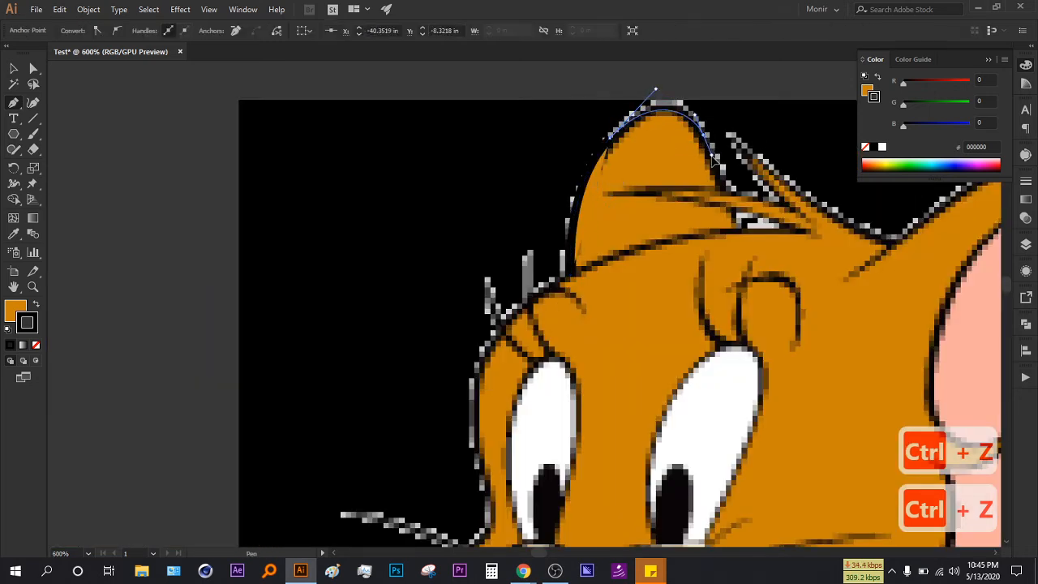
{"action": "left_click", "coordinate": [752, 248]}
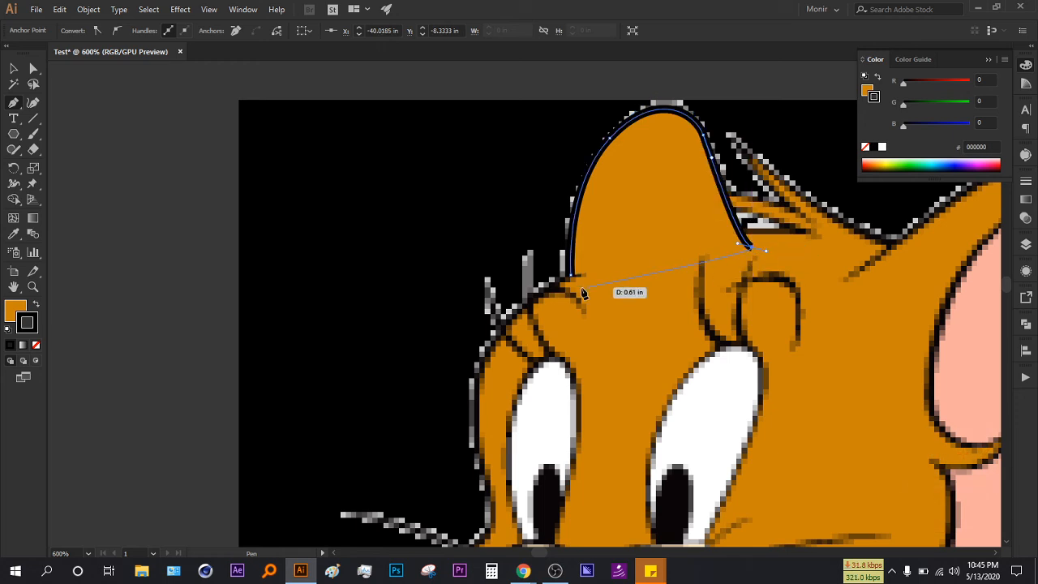
{"action": "left_click", "coordinate": [571, 275]}
{"action": "left_click", "coordinate": [13, 69]}
{"action": "left_click", "coordinate": [192, 270]}
- Move the traced ear onto the vector mouse's head, send it to the back behind the body, and deselect it
{"action": "key", "text": "ctrl+minus"}
{"action": "key", "text": "ctrl+minus"}
{"action": "key", "text": "ctrl+minus"}
{"action": "left_click_drag", "start_coordinate": [143, 385], "coordinate": [559, 329]}
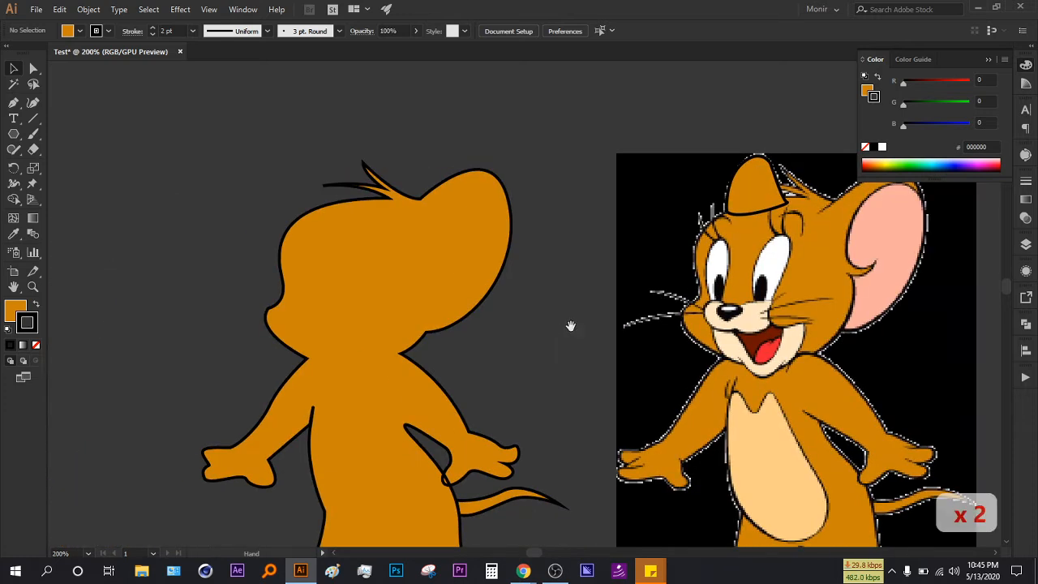
{"action": "left_click_drag", "start_coordinate": [760, 229], "coordinate": [352, 229]}
{"action": "key", "text": "ctrl+shift+bracketleft"}
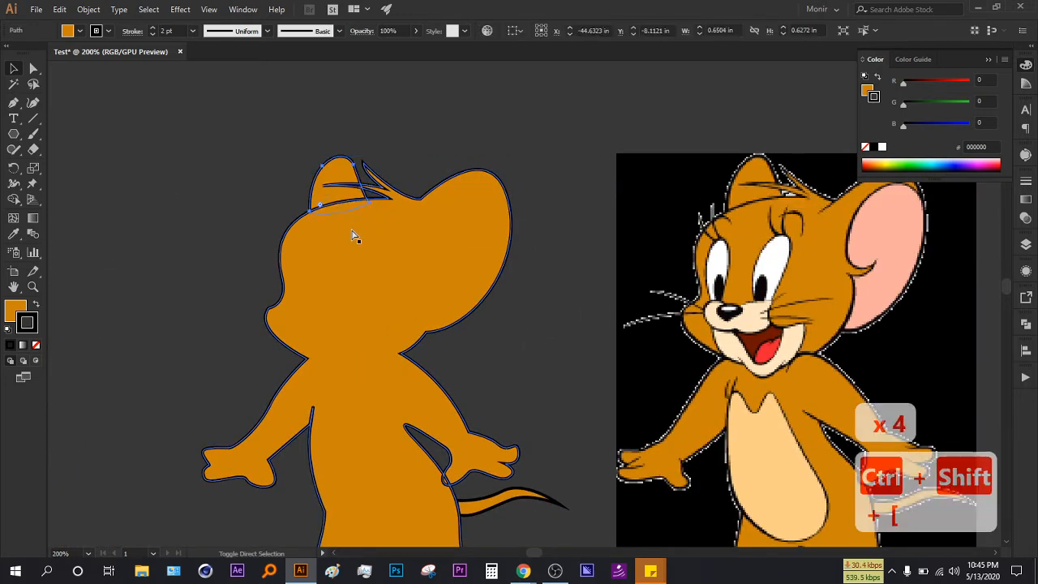
{"action": "left_click", "coordinate": [532, 154]}
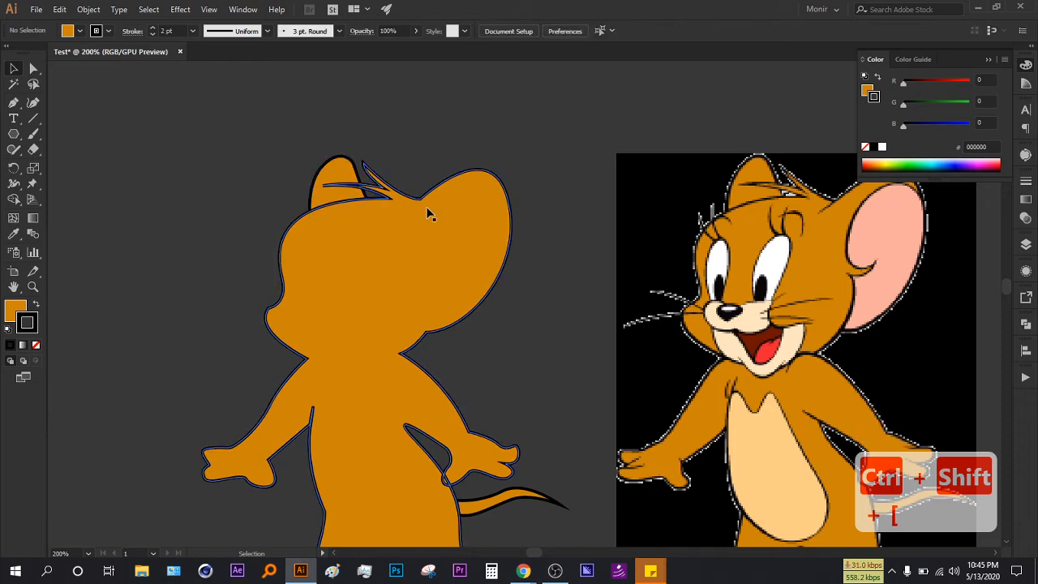
- Reduce the stroke weight of the body shape and the small far ear to 1 pt
{"action": "left_click", "coordinate": [440, 228]}
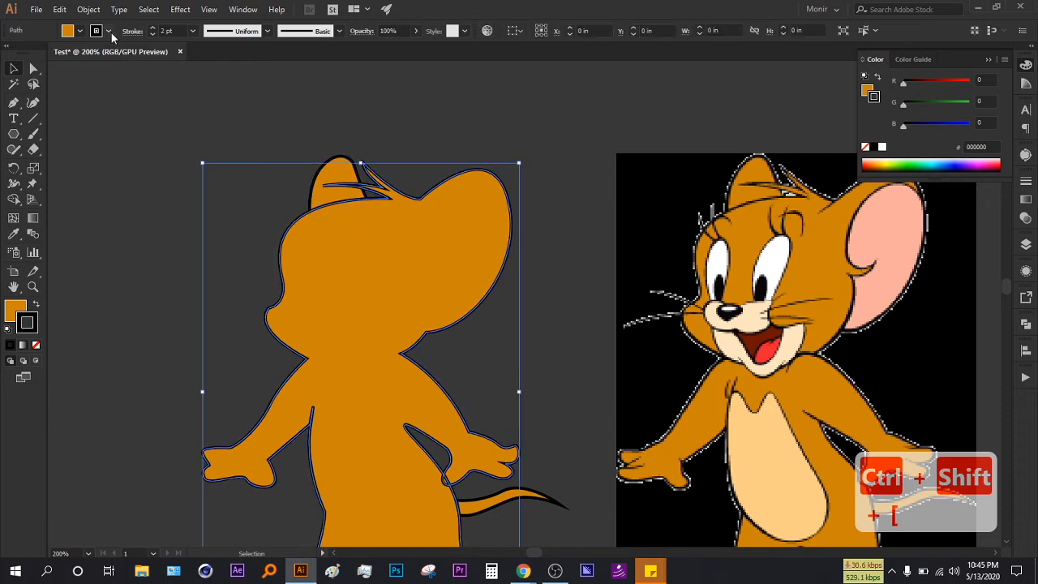
{"action": "left_click", "coordinate": [146, 183]}
{"action": "left_click", "coordinate": [313, 202]}
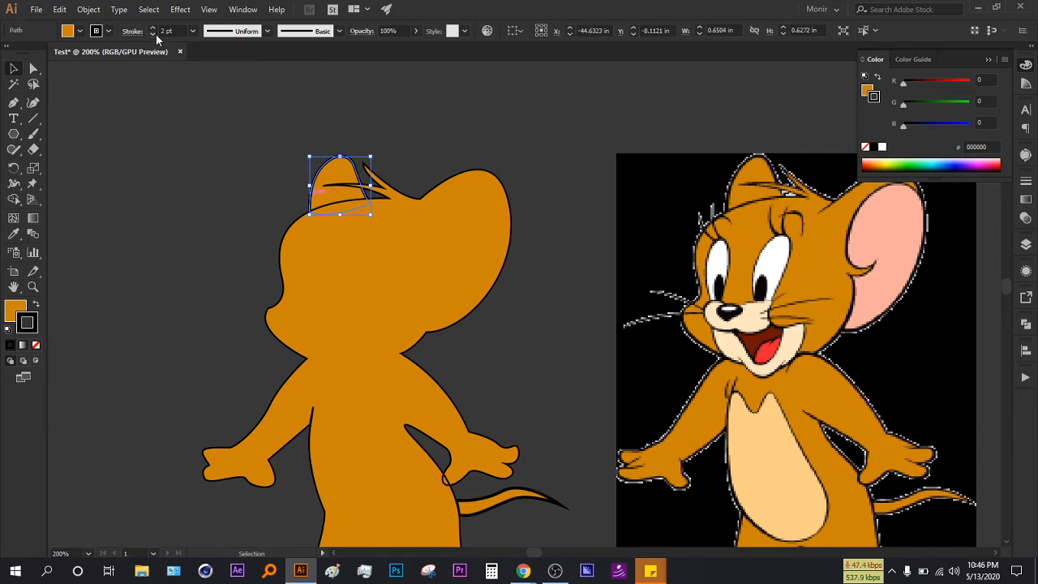
{"action": "left_click", "coordinate": [175, 149]}
{"action": "scroll", "coordinate": [475, 281], "scroll_direction": "down", "scroll_amount": 5}
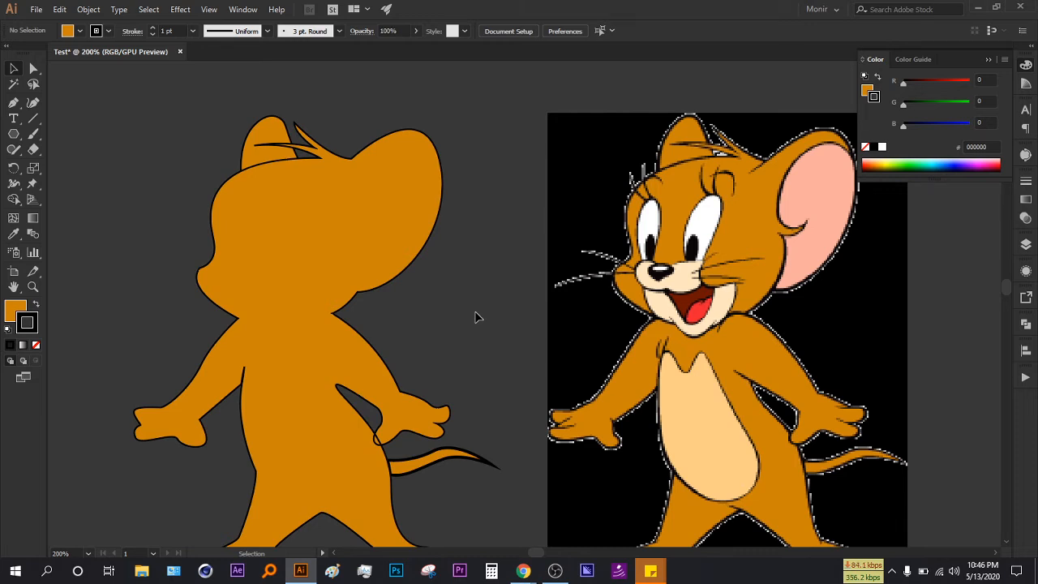
- Remove the stroke from the orange body shape and deselect it
{"action": "left_click", "coordinate": [243, 273]}
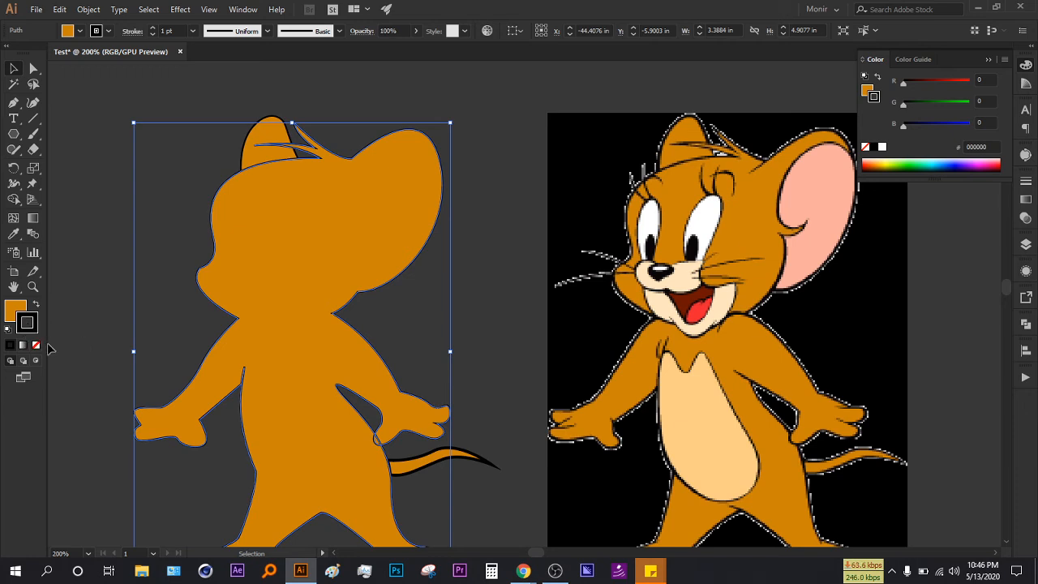
{"action": "left_click", "coordinate": [36, 346]}
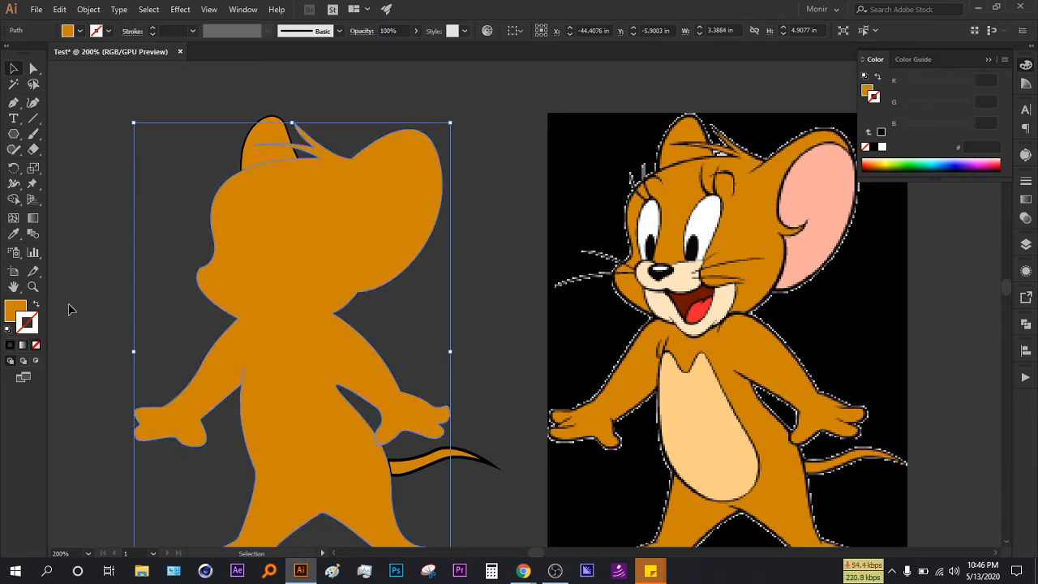
{"action": "left_click", "coordinate": [73, 308]}
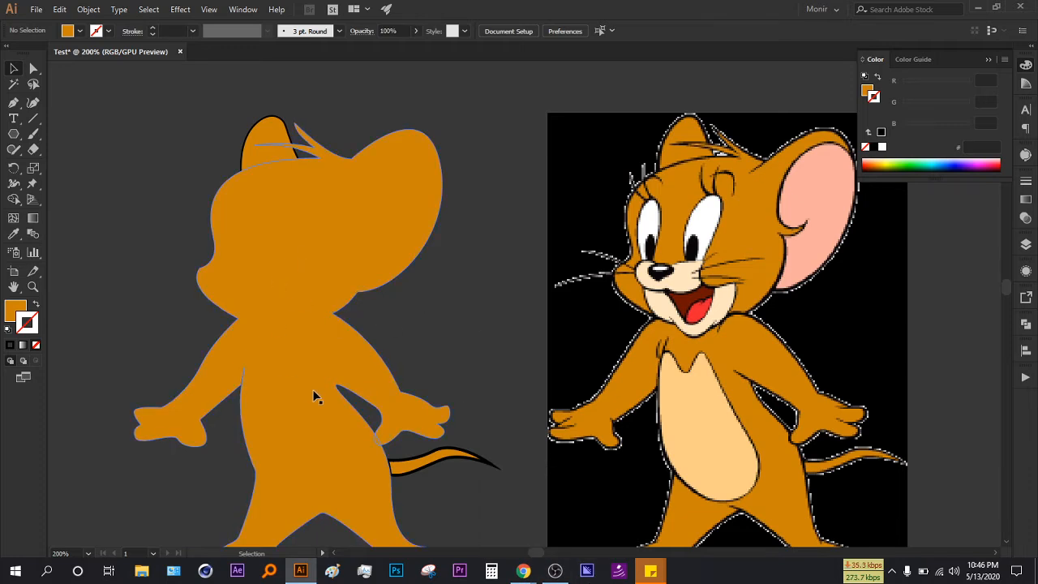
- Give the body shape a yellow stroke, colour FFF657, with a weight of 2 pt
{"action": "left_click", "coordinate": [291, 231]}
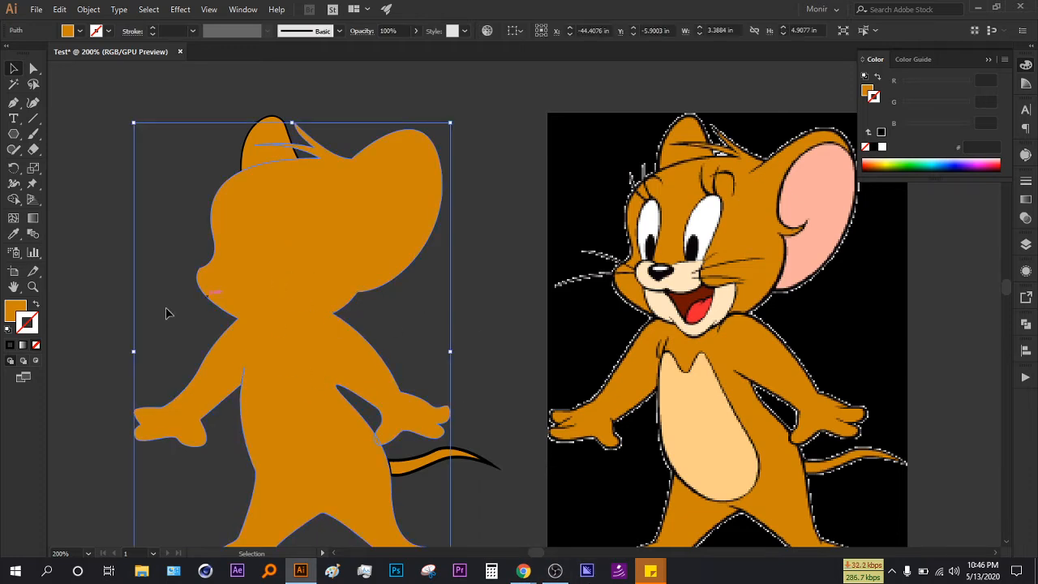
{"action": "double_click", "coordinate": [29, 324]}
{"action": "mouse_move", "coordinate": [572, 348]}
{"action": "left_mouse_down"}
{"action": "mouse_move", "coordinate": [502, 427]}
{"action": "mouse_move", "coordinate": [523, 297]}
{"action": "left_mouse_up"}
{"action": "left_click", "coordinate": [599, 436]}
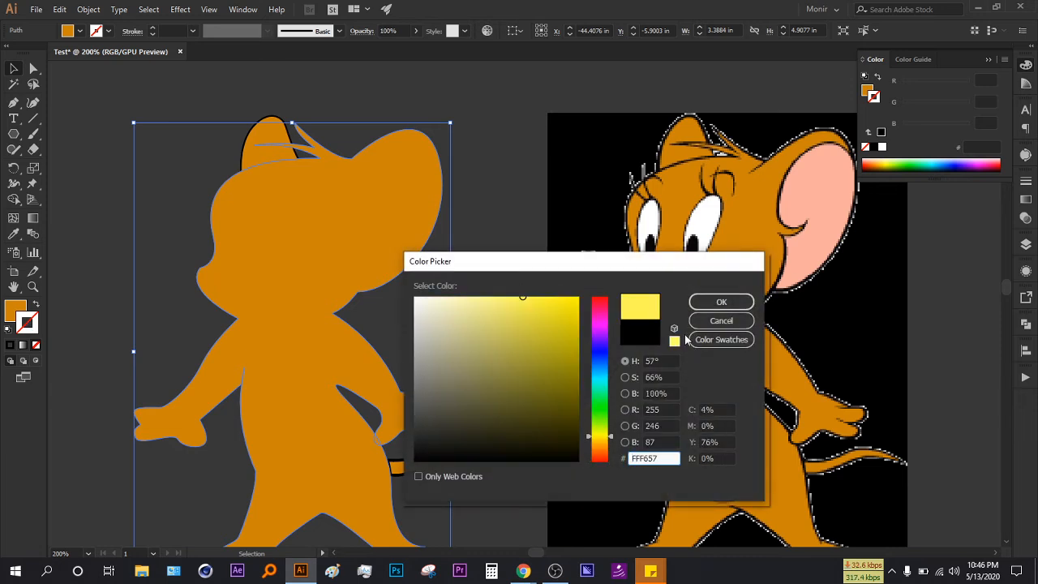
{"action": "left_click", "coordinate": [721, 302]}
{"action": "left_click", "coordinate": [154, 27]}
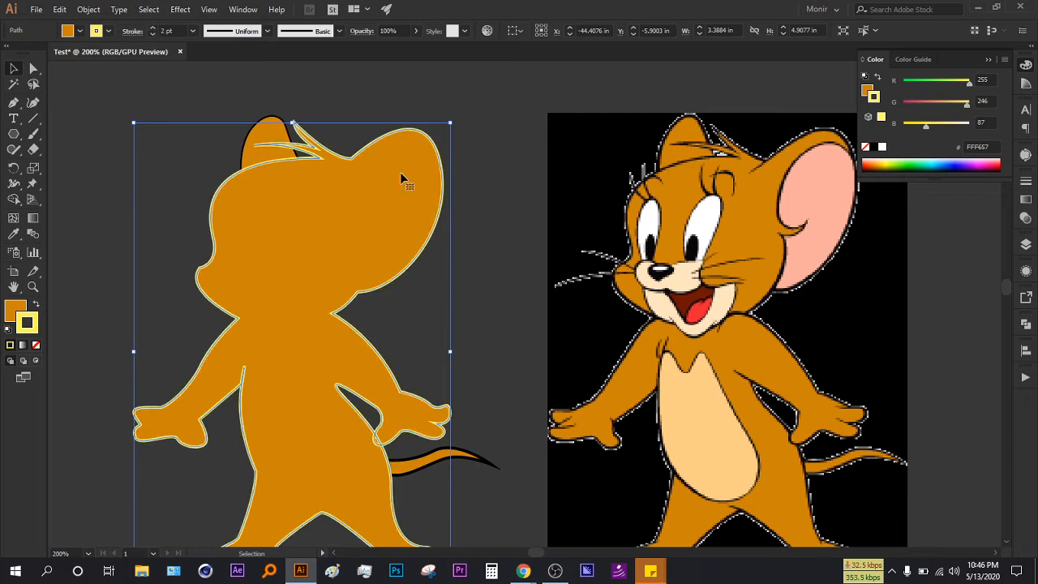
- Change the body's stroke colour to black (000000) and deselect the shape
{"action": "double_click", "coordinate": [20, 326]}
{"action": "left_click", "coordinate": [419, 458]}
{"action": "left_click", "coordinate": [719, 322]}
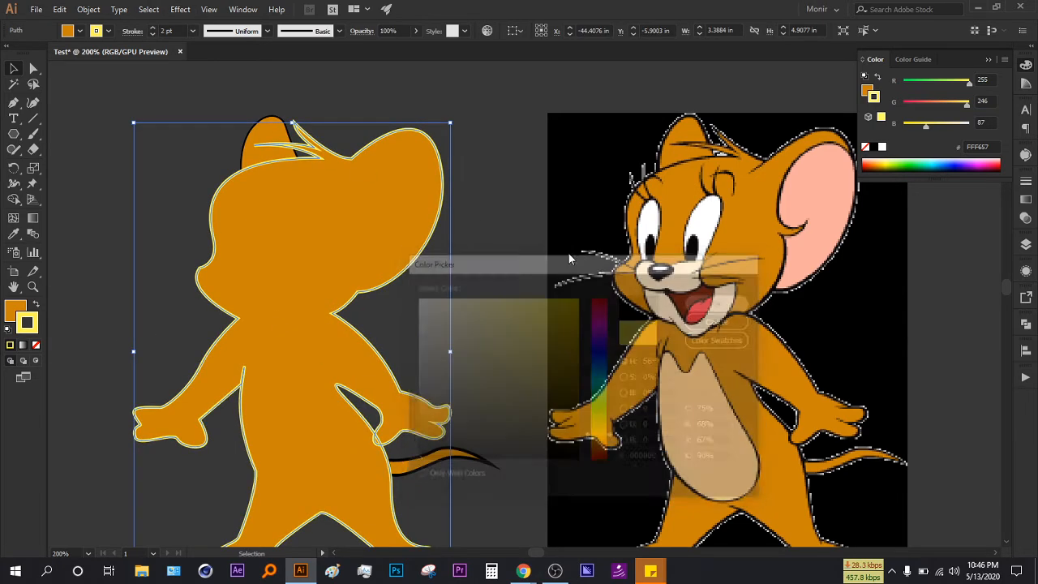
{"action": "left_click", "coordinate": [487, 204]}
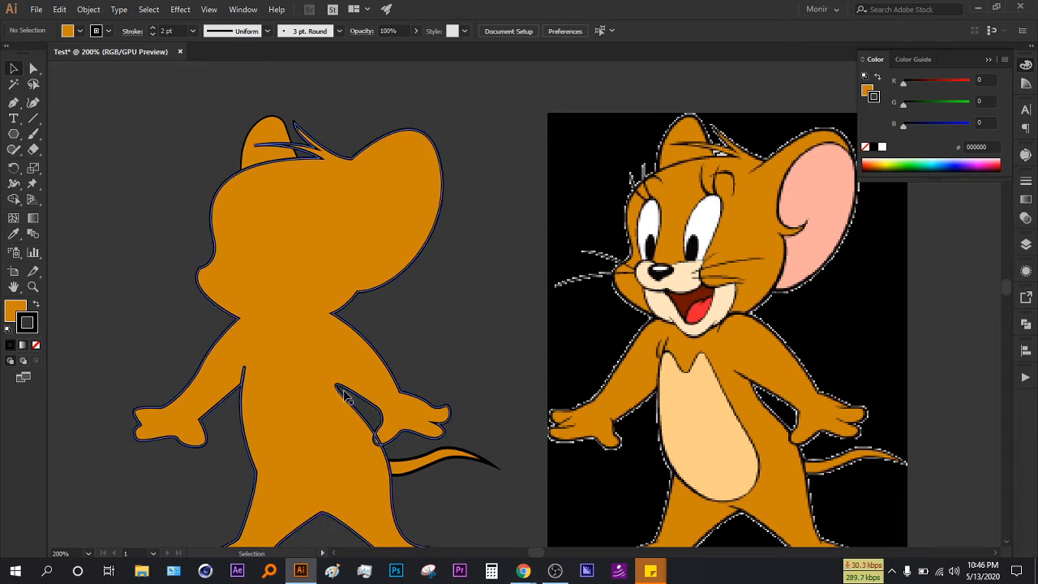
- Set up the Pen tool with no fill and a 2 pt black stroke for drawing open lines
{"action": "scroll", "coordinate": [481, 372], "scroll_direction": "down", "scroll_amount": 1, "text": "alt"}
{"action": "scroll", "coordinate": [458, 328], "scroll_direction": "up", "scroll_amount": 2, "text": "alt"}
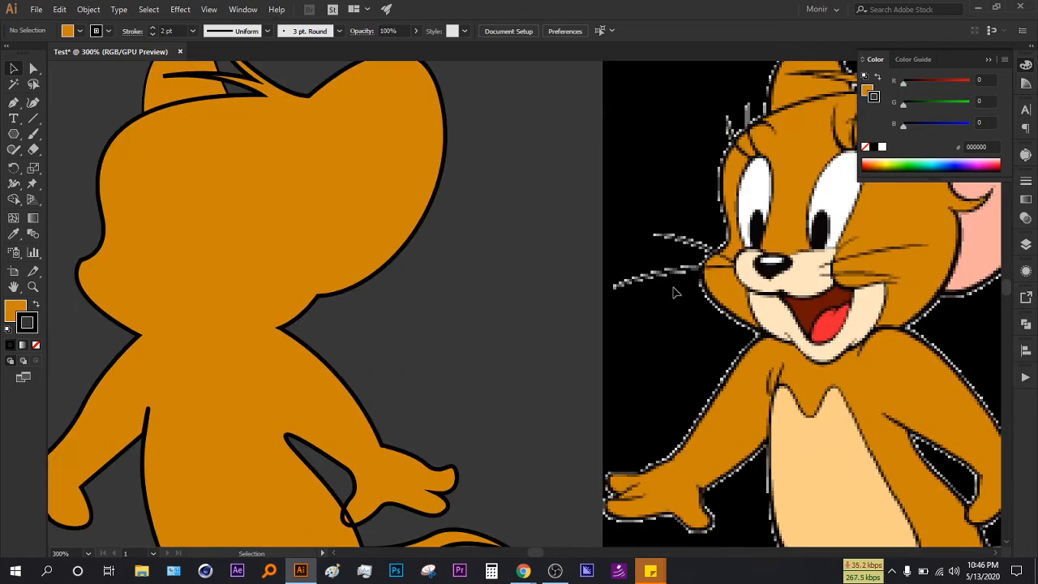
{"action": "left_click_drag", "start_coordinate": [478, 302], "coordinate": [508, 267]}
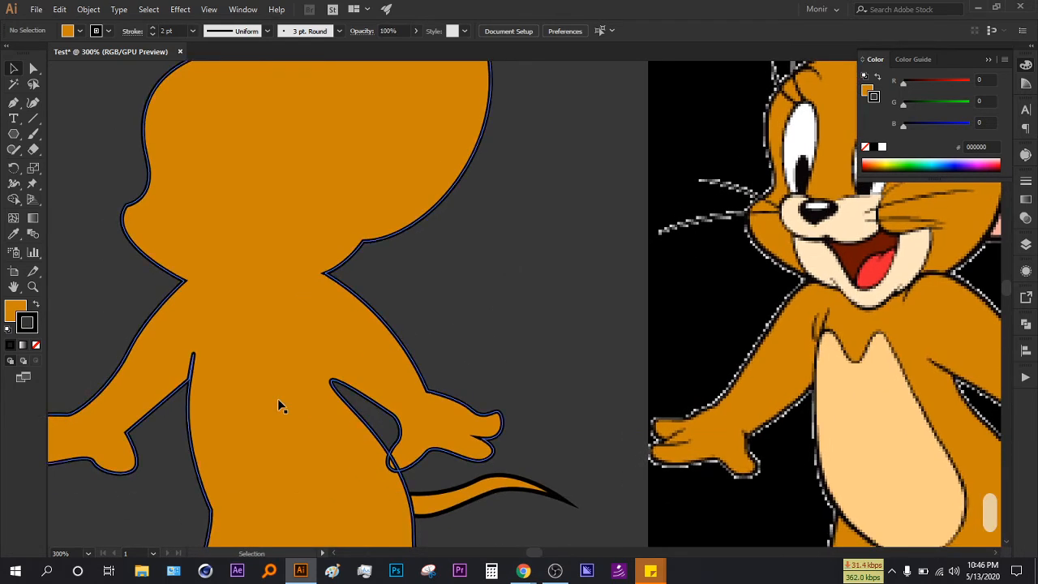
{"action": "left_click", "coordinate": [13, 104]}
{"action": "left_click", "coordinate": [12, 306]}
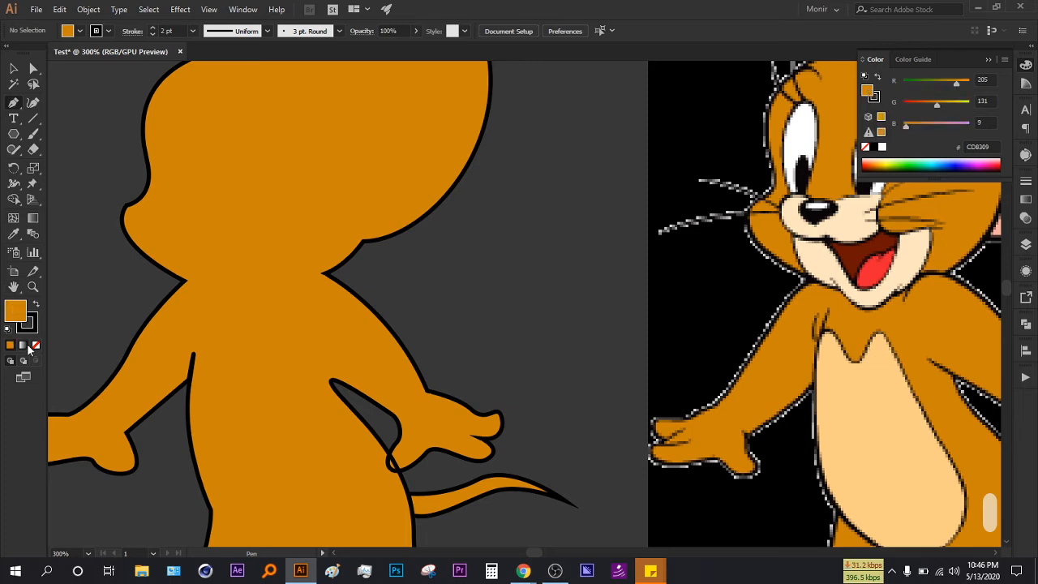
{"action": "left_click", "coordinate": [36, 345]}
{"action": "scroll", "coordinate": [143, 343], "scroll_direction": "right", "scroll_amount": 3, "text": "ctrl"}
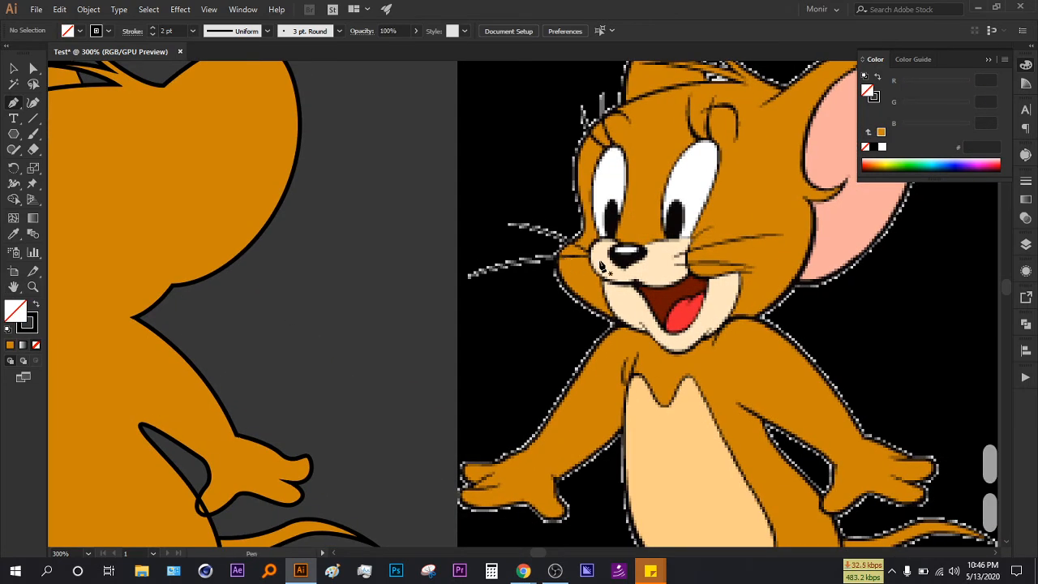
{"action": "left_click", "coordinate": [585, 259]}
{"action": "mouse_move", "coordinate": [468, 281]}
{"action": "left_mouse_down"}
{"action": "mouse_move", "coordinate": [409, 314]}
{"action": "mouse_move", "coordinate": [869, 277]}
{"action": "left_mouse_up"}
{"action": "key", "text": "Delete"}
{"action": "key", "text": "Delete"}
{"action": "key", "text": "space"}
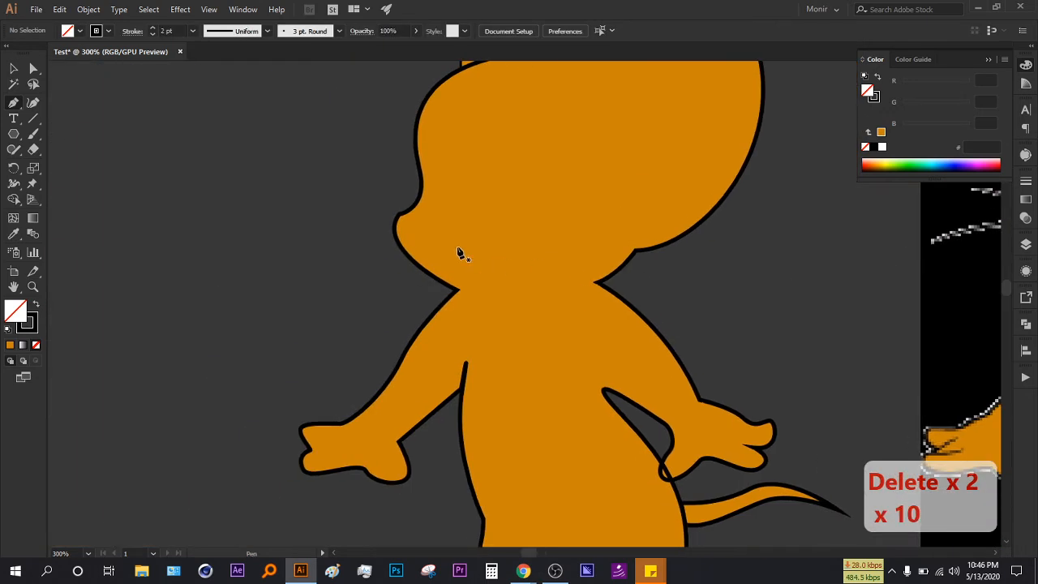
- Draw two curved black whiskers extending outward from the vector mouse's left cheek, ending each as an open path
{"action": "left_click", "coordinate": [455, 232]}
{"action": "left_click_drag", "start_coordinate": [329, 264], "coordinate": [278, 300]}
{"action": "key", "text": "Return"}
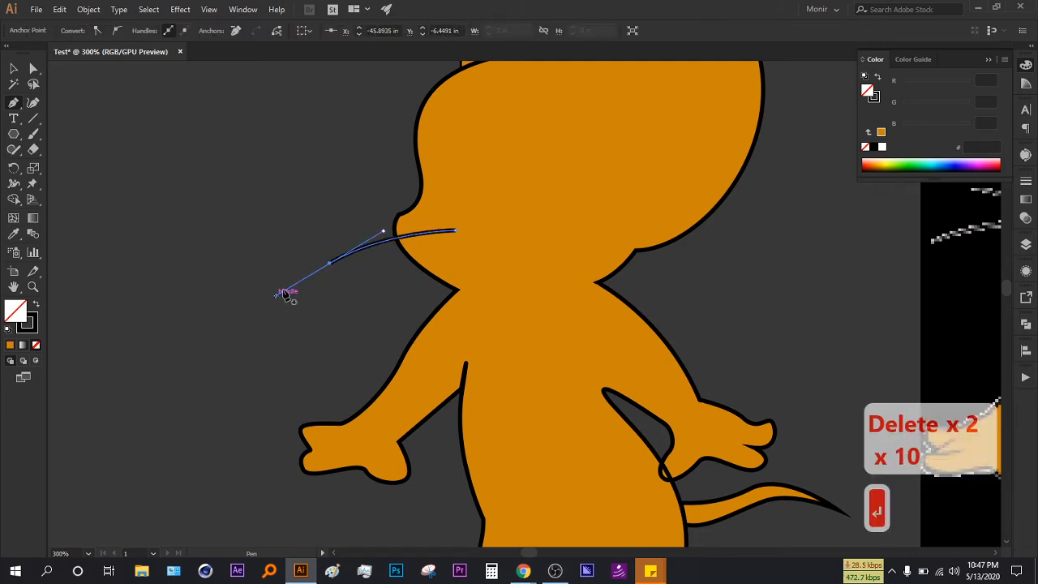
{"action": "left_click_drag", "start_coordinate": [454, 220], "coordinate": [262, 215]}
{"action": "scroll", "coordinate": [325, 244], "scroll_direction": "right", "scroll_amount": 6}
{"action": "scroll", "coordinate": [325, 244], "scroll_direction": "up", "scroll_amount": 6}
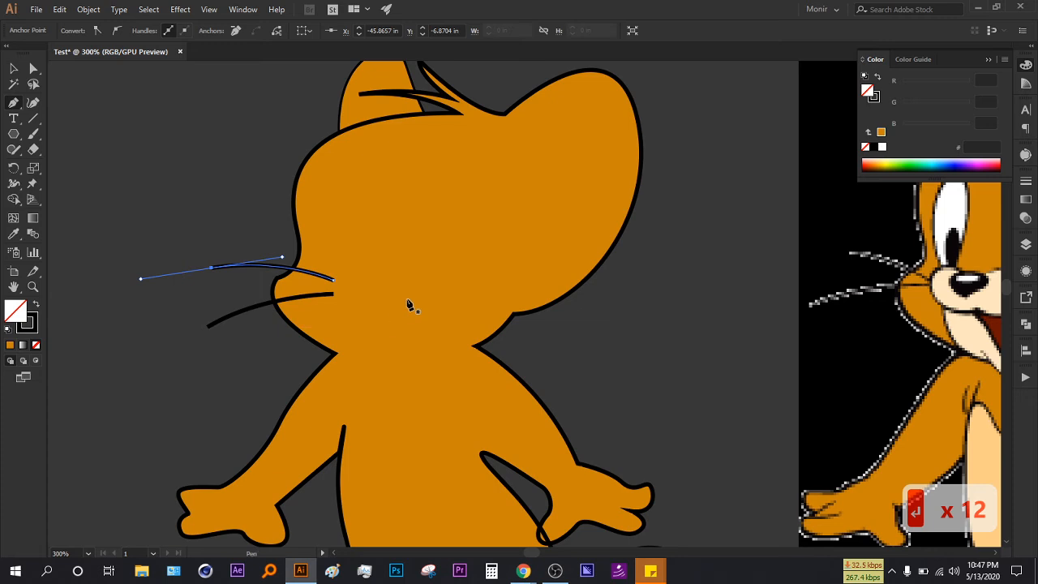
{"action": "left_click", "coordinate": [408, 304], "text": "ctrl"}
{"action": "left_click", "coordinate": [405, 299]}
{"action": "left_click_drag", "start_coordinate": [536, 302], "coordinate": [610, 328]}
{"action": "left_click_drag", "start_coordinate": [536, 300], "coordinate": [609, 327]}
{"action": "scroll", "coordinate": [561, 323], "scroll_direction": "up", "scroll_amount": 1}
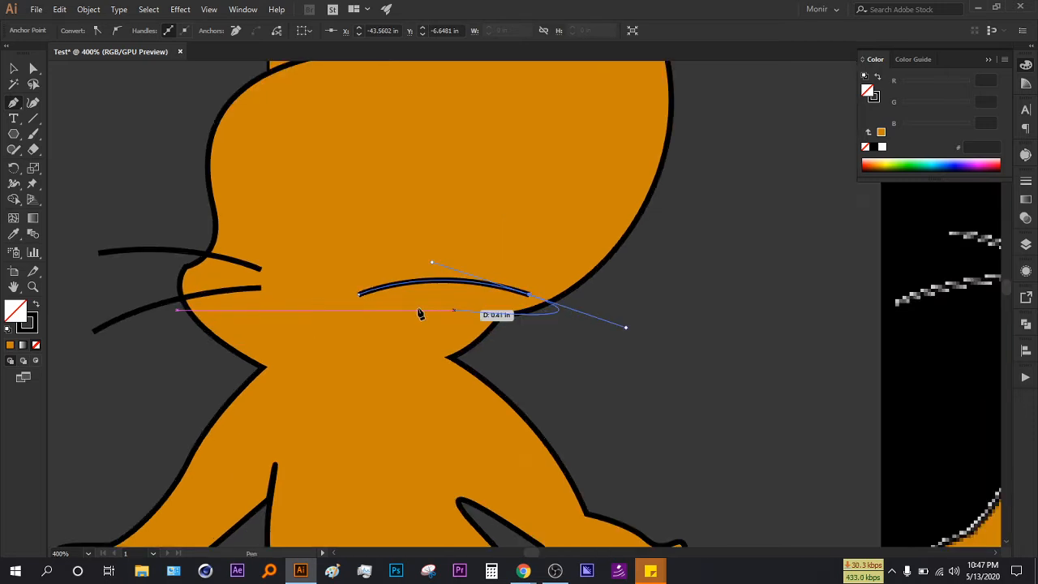
{"action": "left_click", "coordinate": [372, 250]}
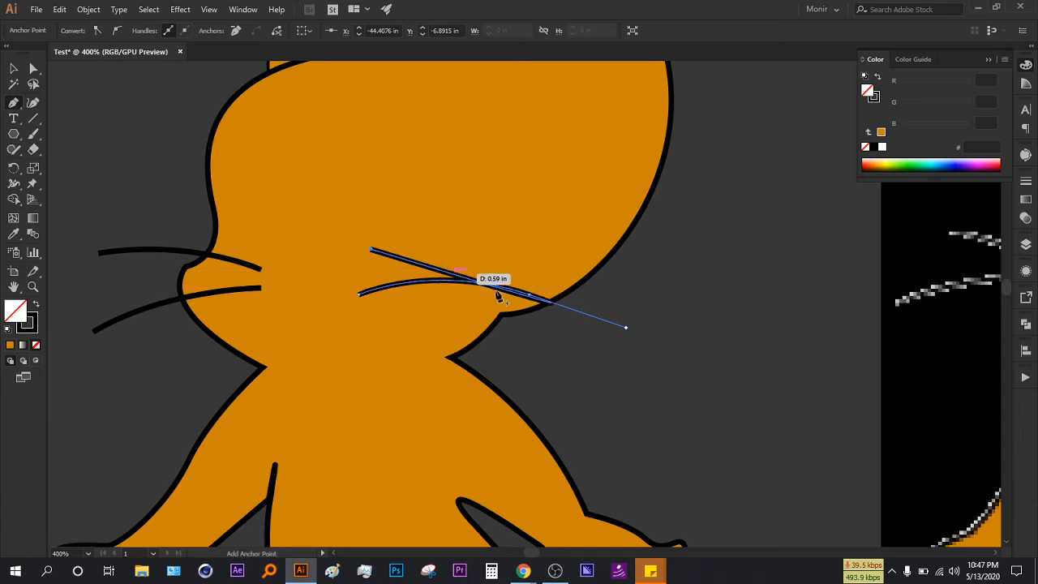
{"action": "key", "text": "ctrl+z"}
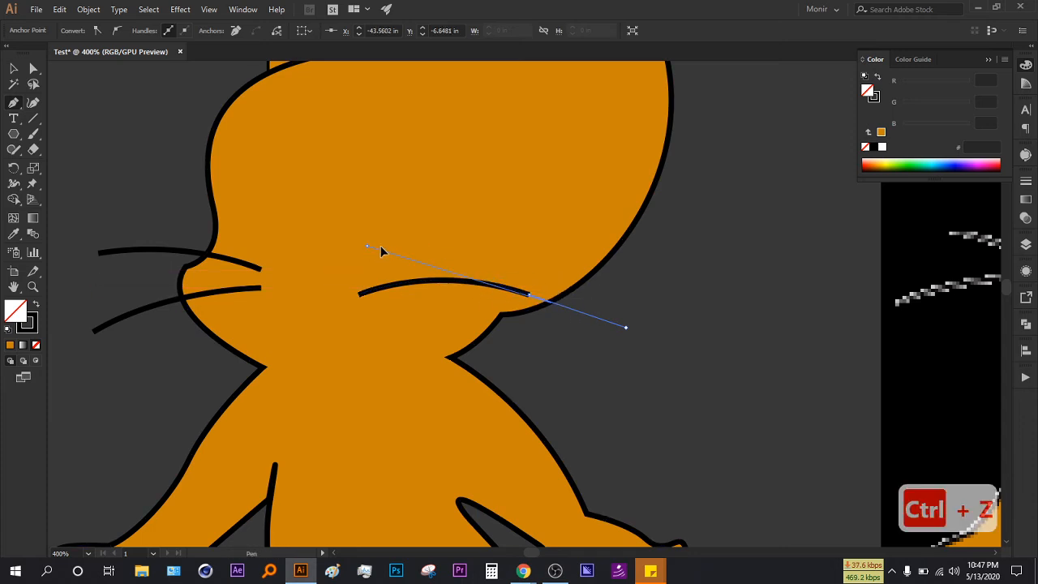
{"action": "key", "text": "ctrl+z"}
{"action": "key", "text": "ctrl+z"}
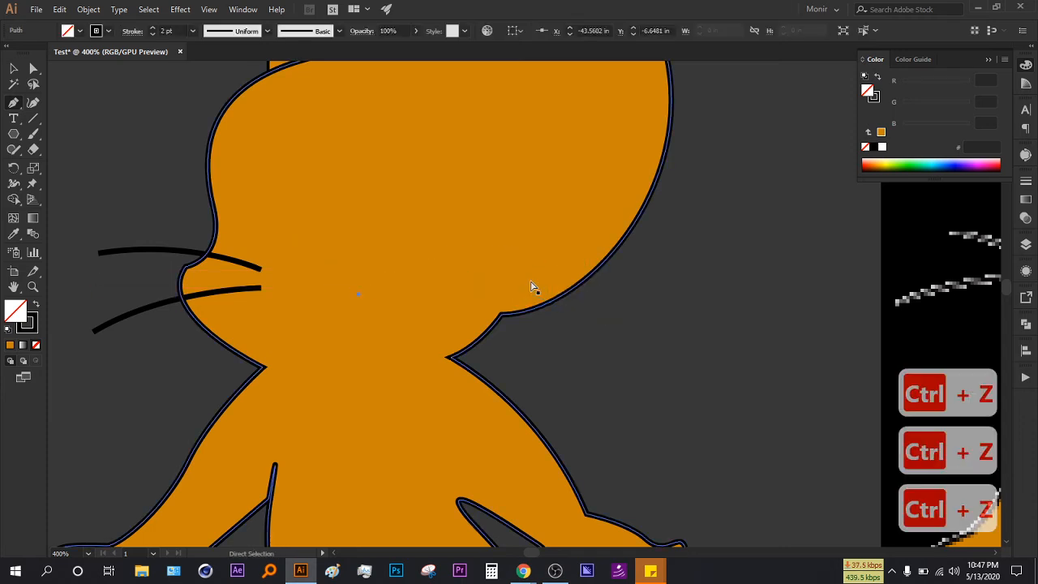
{"action": "key", "text": "ctrl+z"}
{"action": "key", "text": "ctrl+z"}
{"action": "key", "text": "ctrl+z"}
{"action": "key", "text": "ctrl+z"}
{"action": "key", "text": "ctrl+z"}
{"action": "key", "text": "ctrl+z"}
{"action": "key", "text": "ctrl+z"}
{"action": "key", "text": "ctrl+z"}
{"action": "key", "text": "ctrl+z"}
{"action": "key", "text": "ctrl+z"}
{"action": "key", "text": "ctrl+z"}
{"action": "key", "text": "ctrl+z"}
{"action": "key", "text": "ctrl+z"}
{"action": "key", "text": "ctrl+z"}
{"action": "key", "text": "ctrl+z"}
{"action": "key", "text": "ctrl+z"}
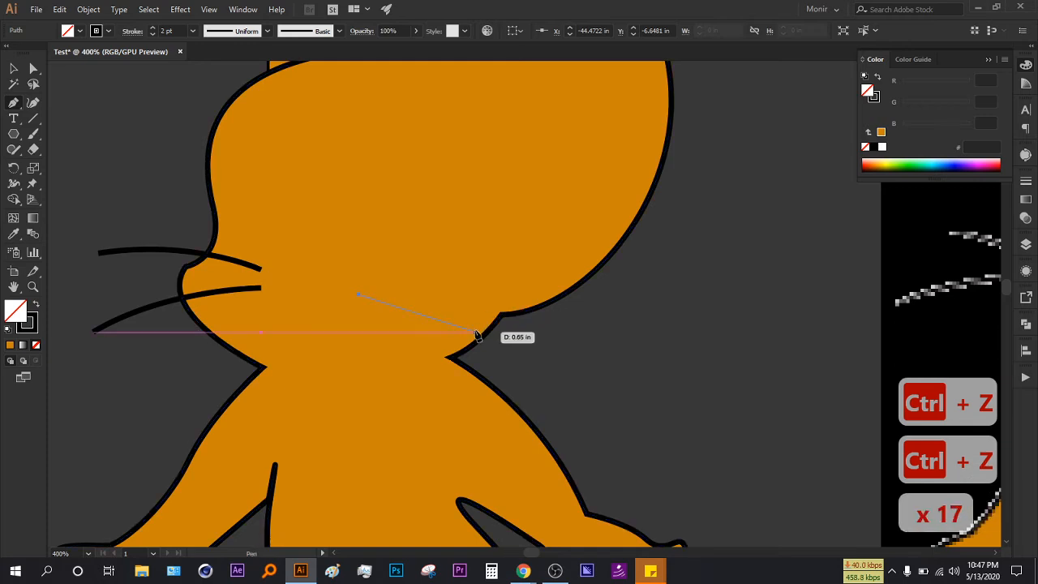
{"action": "key", "text": "ctrl+z"}
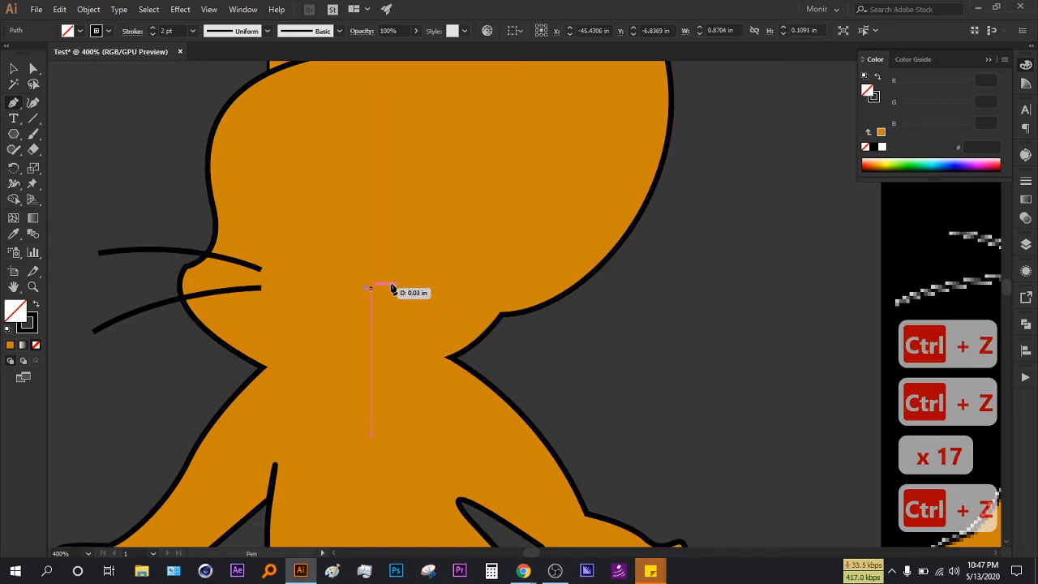
- Draw a curved black whisker across the vector mouse's right cheek and end it as an open path
{"action": "left_click_drag", "start_coordinate": [391, 289], "coordinate": [393, 289]}
{"action": "left_click_drag", "start_coordinate": [523, 305], "coordinate": [586, 347]}
{"action": "key", "text": "Return"}
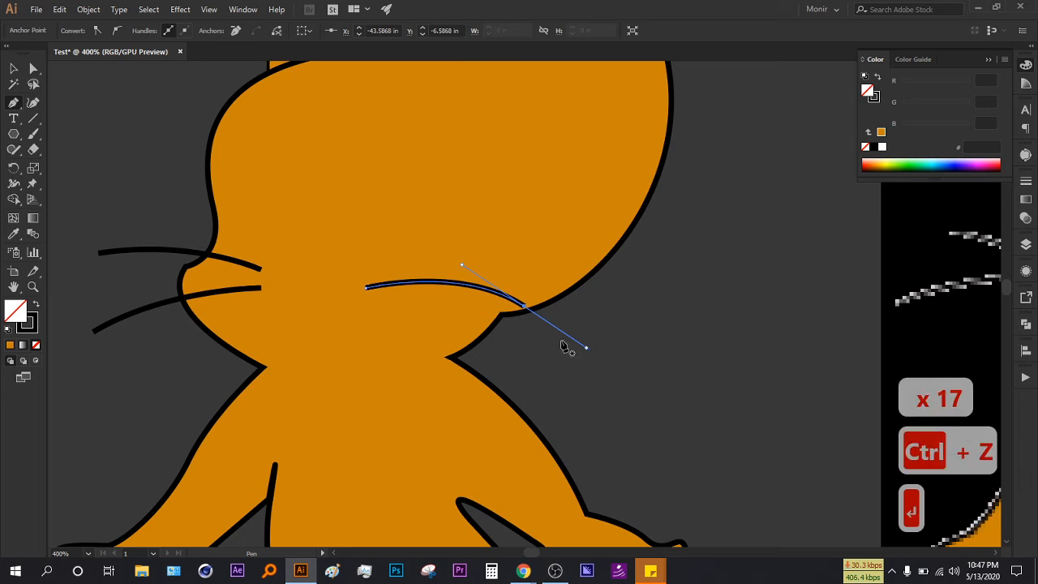
- Draw a second curved whisker above the existing one on the vector mouse's right cheek and end it as an open path
{"action": "left_click_drag", "start_coordinate": [379, 241], "coordinate": [512, 243]}
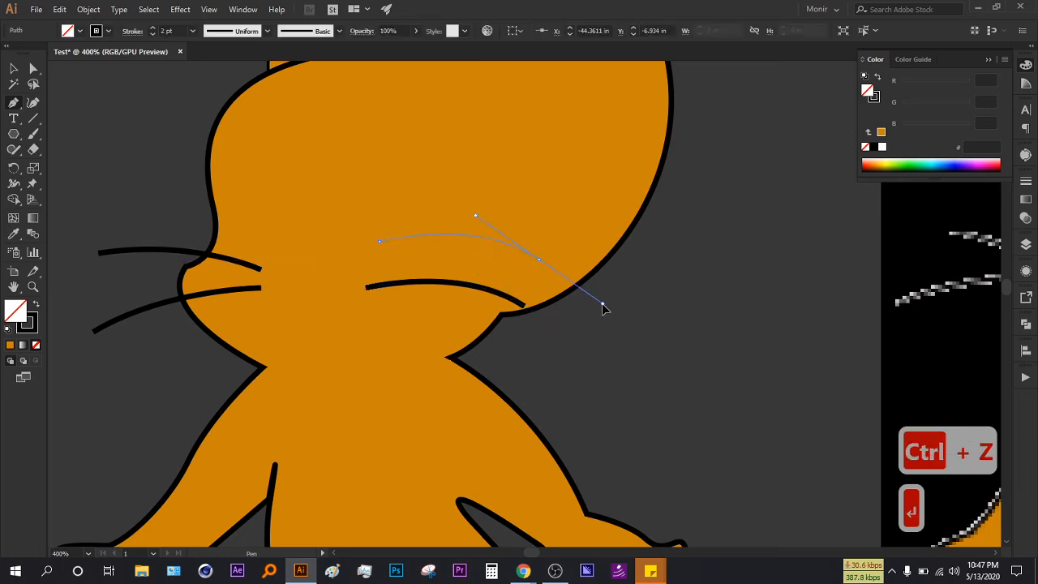
{"action": "left_click_drag", "start_coordinate": [602, 308], "coordinate": [602, 305]}
{"action": "key", "text": "Return"}
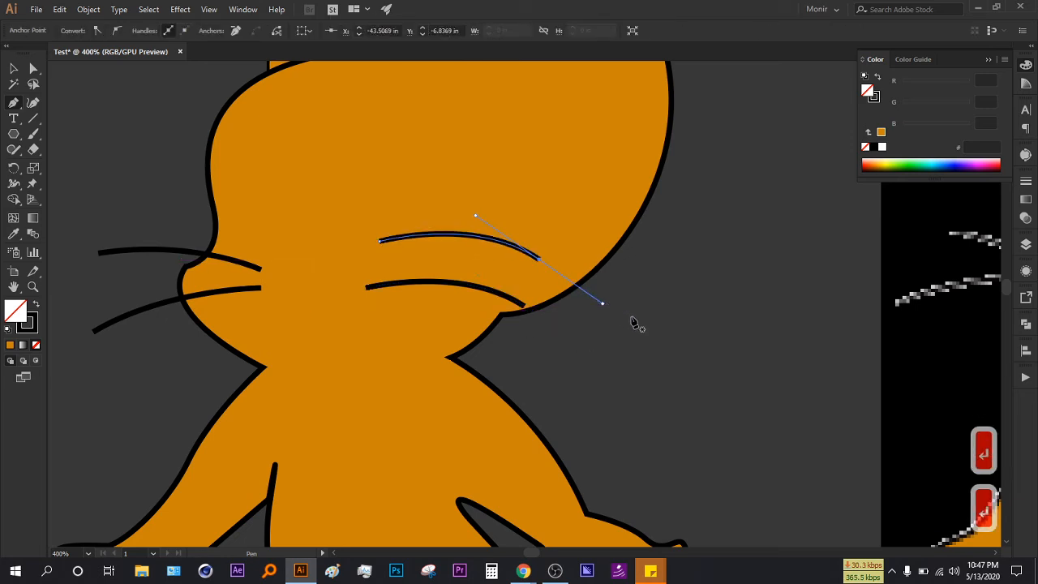
- Undo both whiskers drawn on the vector mouse's right cheek
{"action": "key", "text": "ctrl+z"}
{"action": "key", "text": "ctrl+z"}
{"action": "key", "text": "ctrl+z"}
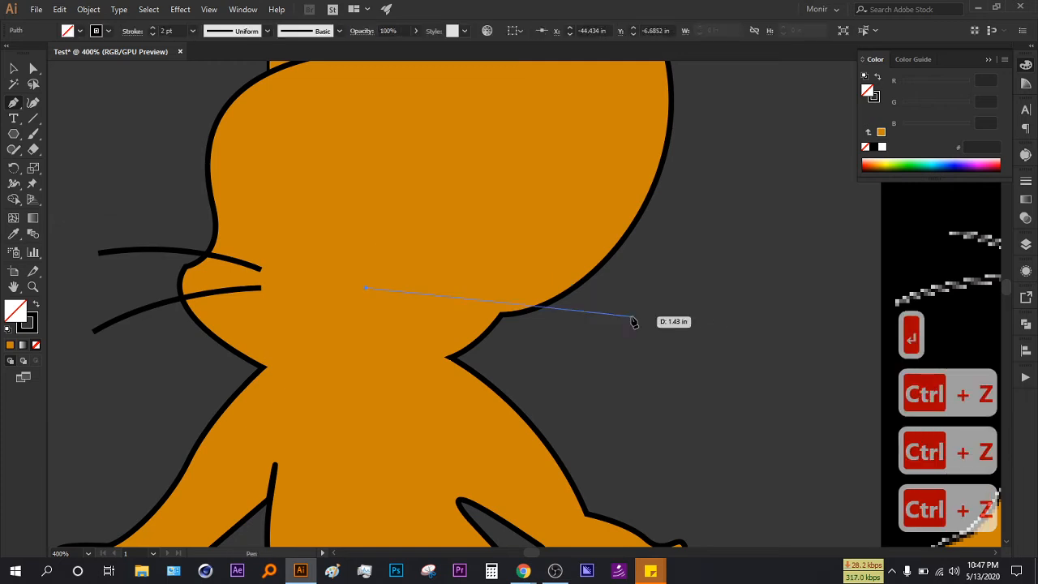
{"action": "key", "text": "ctrl+z"}
- Draw two arched black whiskers, one above the other, on the right cheek with the lower one extending past the face outline, and deselect
{"action": "left_click", "coordinate": [389, 305]}
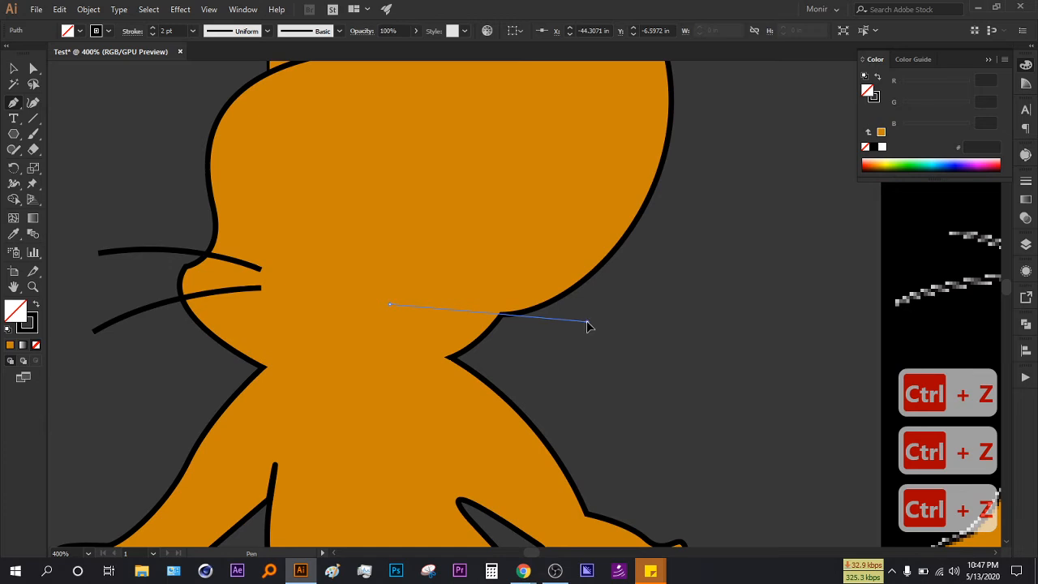
{"action": "left_click_drag", "start_coordinate": [587, 322], "coordinate": [665, 366]}
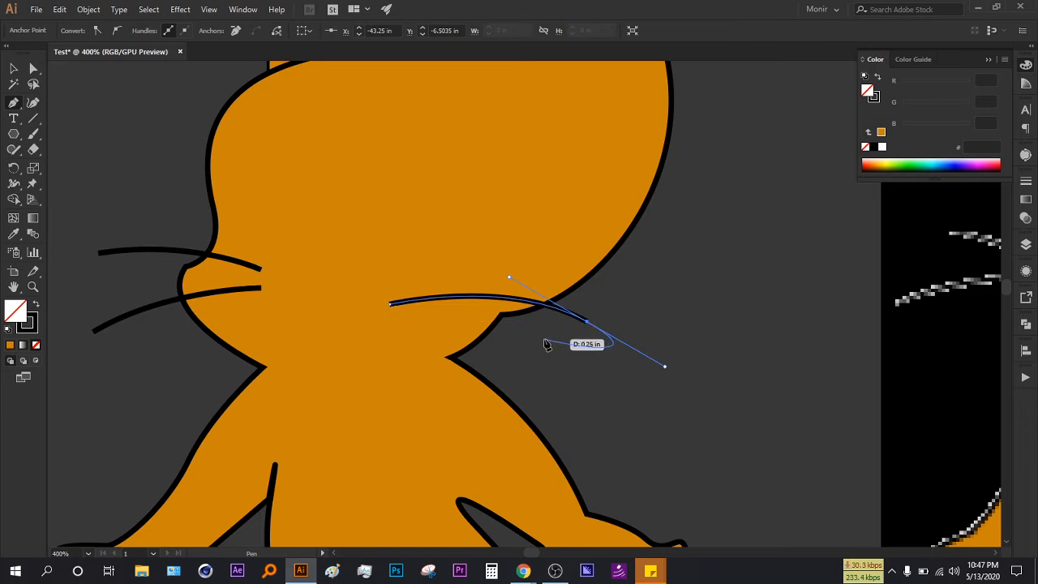
{"action": "key", "text": "Return"}
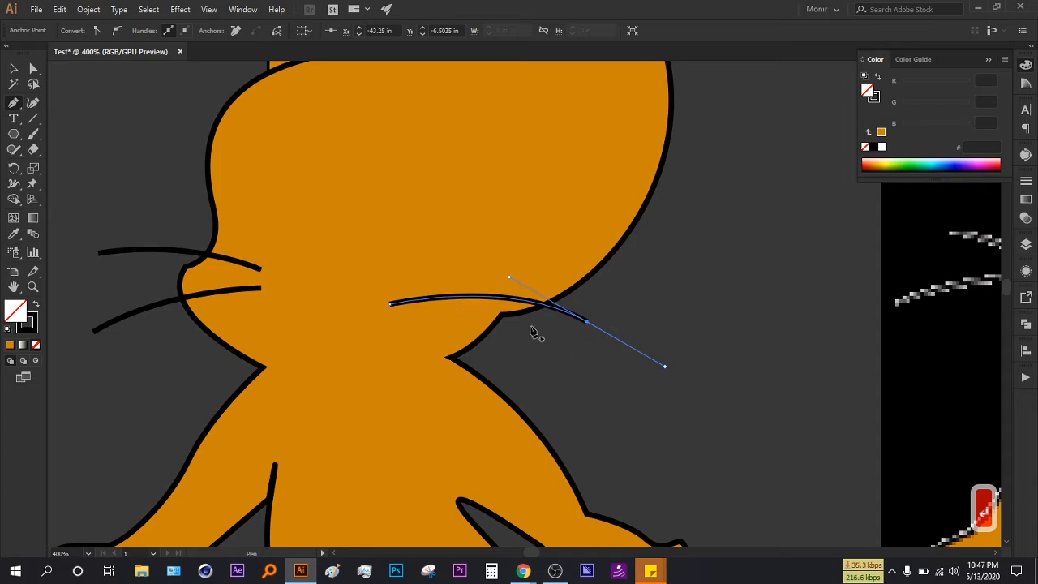
{"action": "left_click", "coordinate": [395, 265]}
{"action": "left_click_drag", "start_coordinate": [549, 264], "coordinate": [638, 293]}
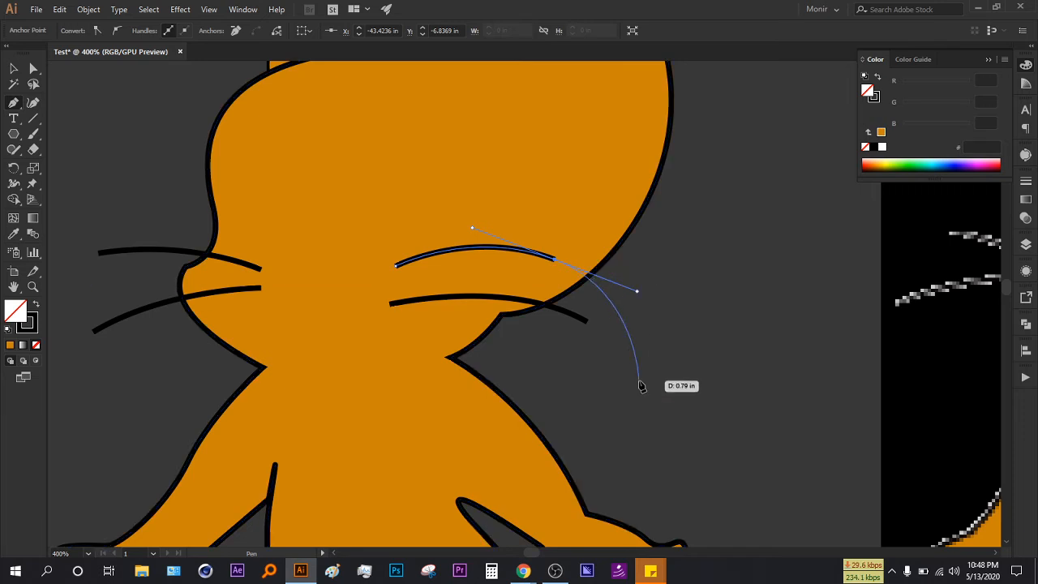
{"action": "key", "text": "Return"}
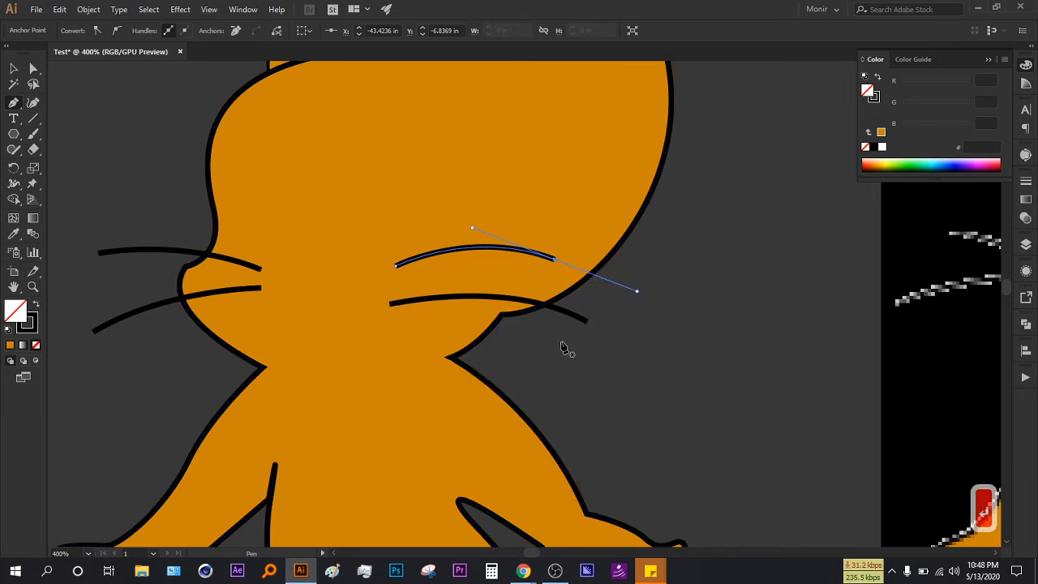
{"action": "left_click", "coordinate": [13, 68]}
{"action": "left_click", "coordinate": [84, 98]}
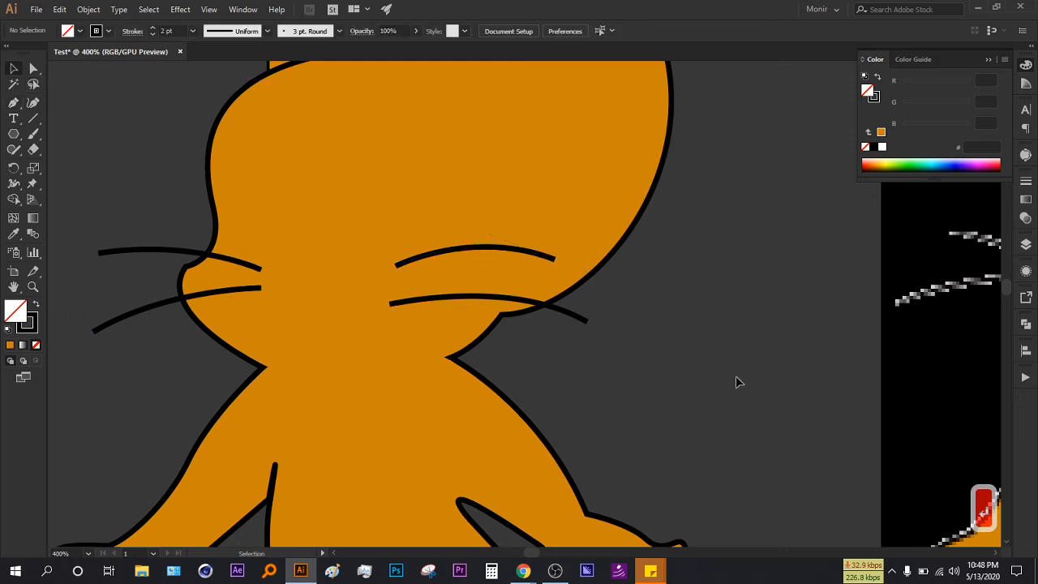
- Select all four whiskers together and apply Width Profile 1, which tapers both ends
{"action": "scroll", "coordinate": [738, 415], "scroll_direction": "down", "scroll_amount": 2}
{"action": "scroll", "coordinate": [725, 421], "scroll_direction": "up", "scroll_amount": 2}
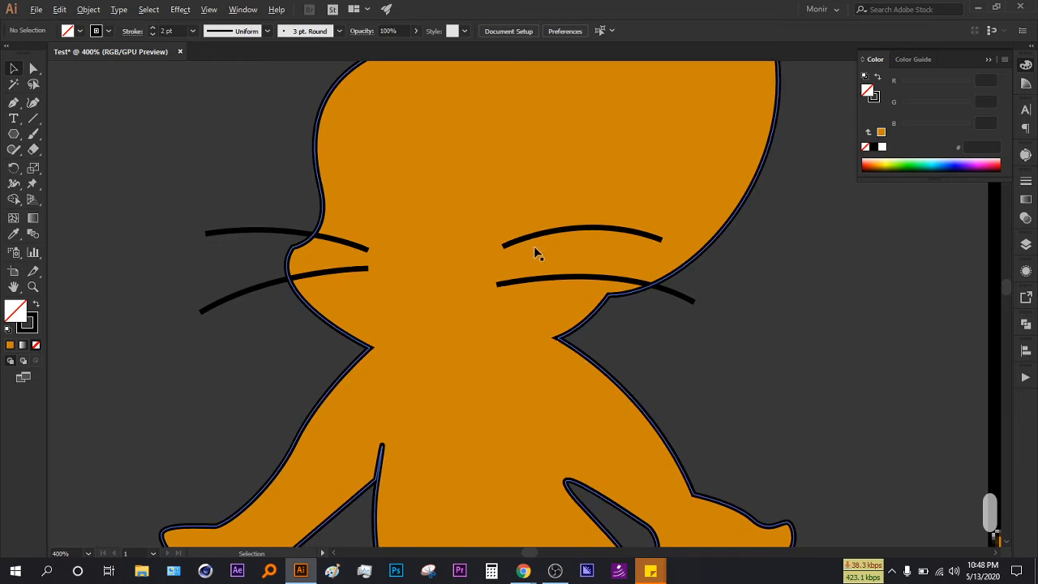
{"action": "scroll", "coordinate": [495, 232], "scroll_direction": "up", "scroll_amount": 1}
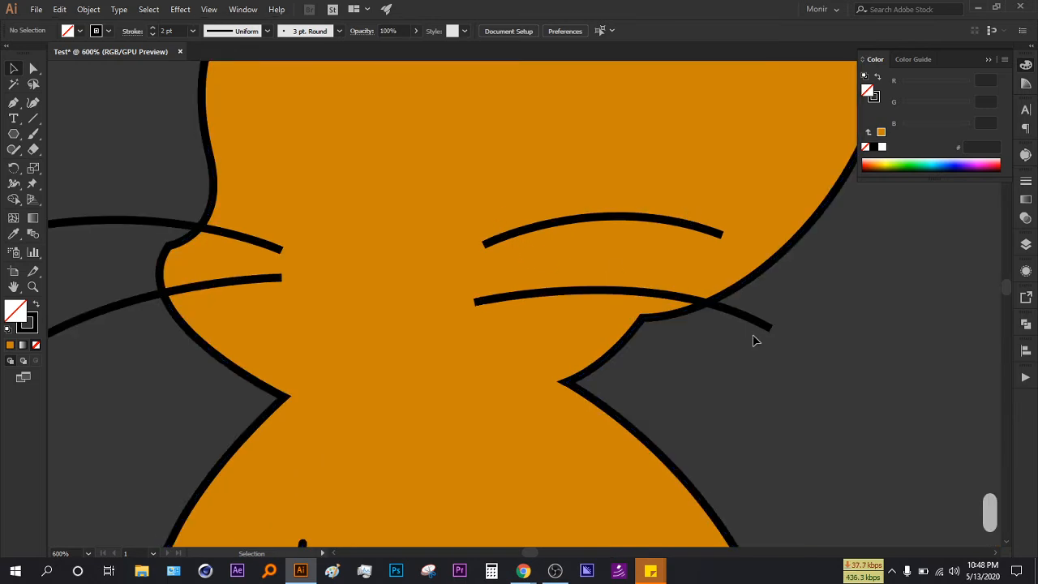
{"action": "scroll", "coordinate": [833, 330], "scroll_direction": "left", "scroll_amount": 5}
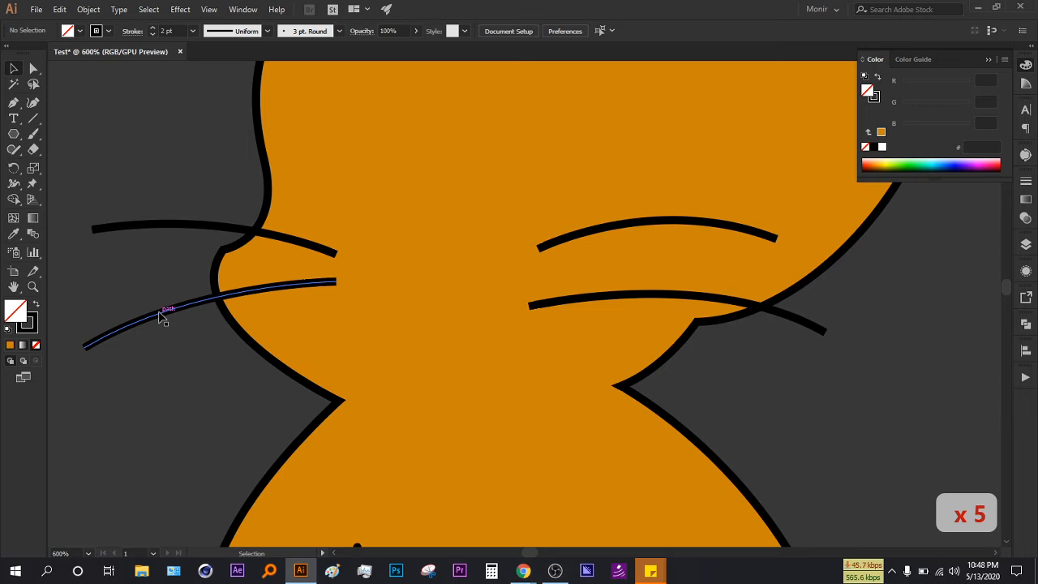
{"action": "left_click", "coordinate": [160, 317]}
{"action": "left_click", "coordinate": [147, 226], "text": "shift"}
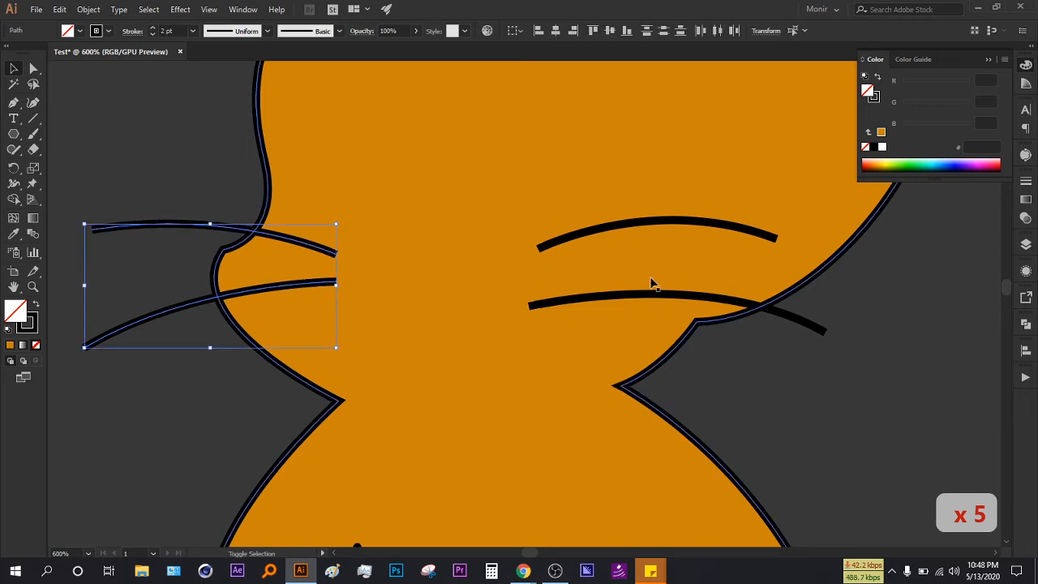
{"action": "left_click", "coordinate": [673, 294], "text": "shift"}
{"action": "left_click", "coordinate": [644, 225], "text": "shift"}
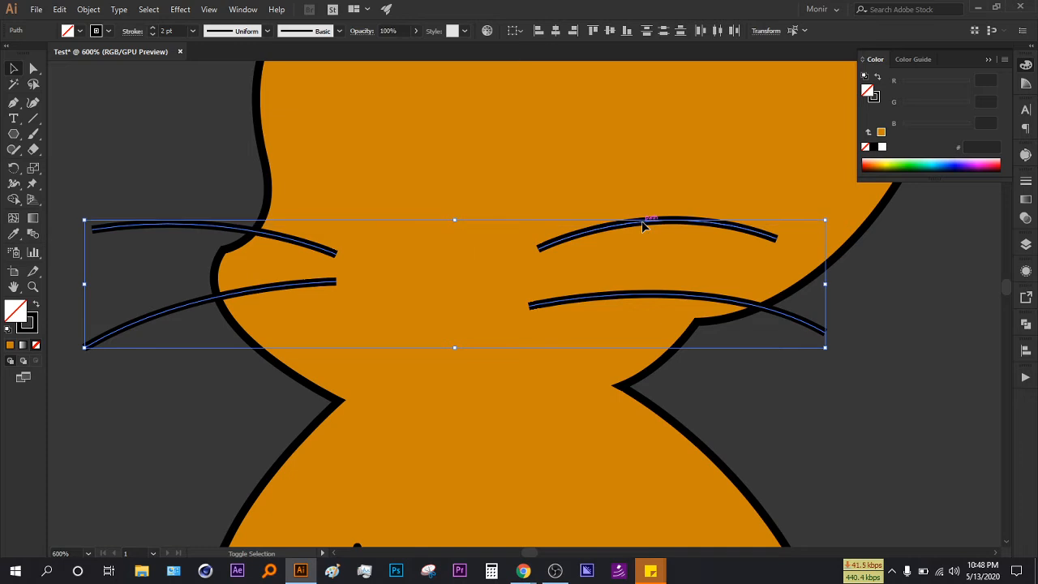
{"action": "left_click", "coordinate": [244, 35]}
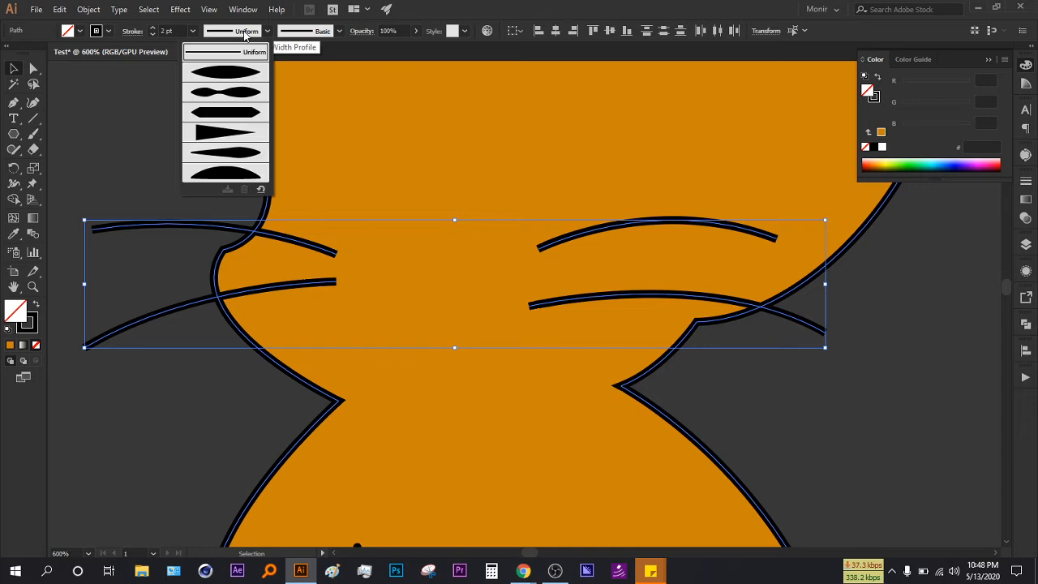
{"action": "left_click", "coordinate": [235, 74]}
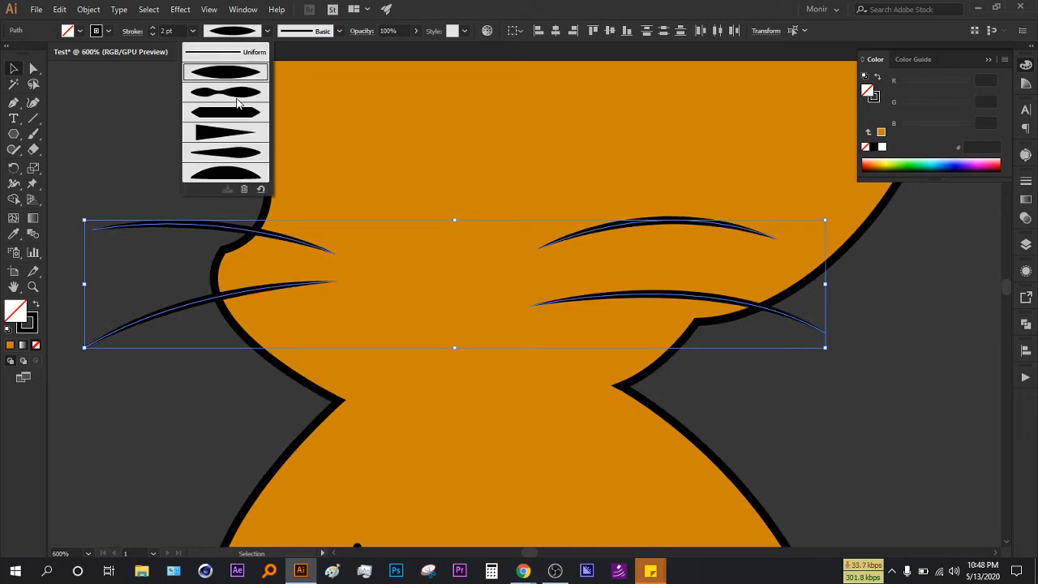
- Try the remaining variable width profiles one after another on the four selected whiskers
{"action": "left_click", "coordinate": [236, 96]}
{"action": "left_click", "coordinate": [231, 34]}
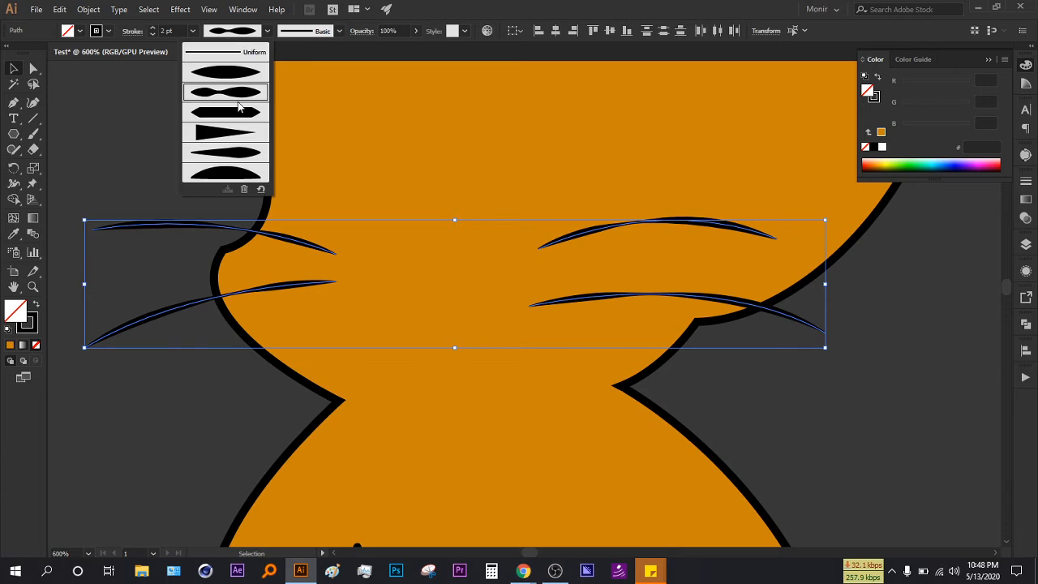
{"action": "left_click", "coordinate": [234, 91]}
{"action": "left_click", "coordinate": [231, 36]}
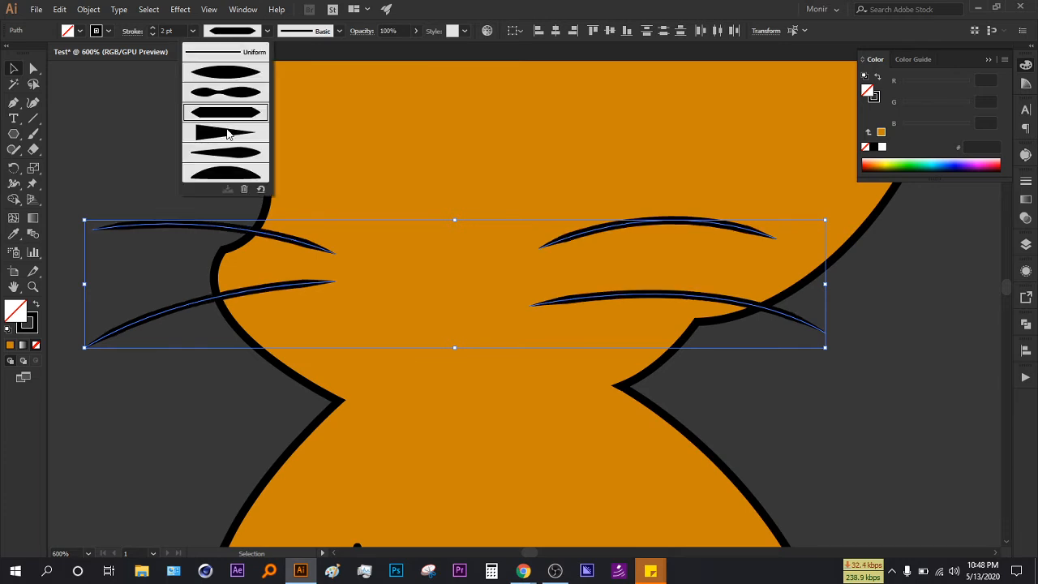
{"action": "left_click", "coordinate": [228, 133]}
{"action": "left_click", "coordinate": [232, 32]}
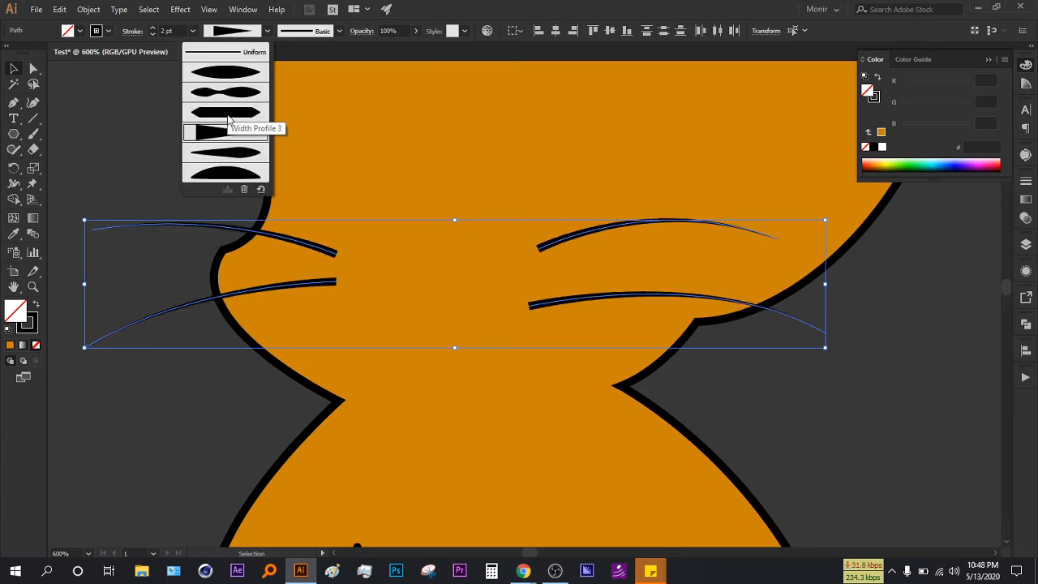
{"action": "left_click", "coordinate": [228, 152]}
{"action": "left_click", "coordinate": [232, 33]}
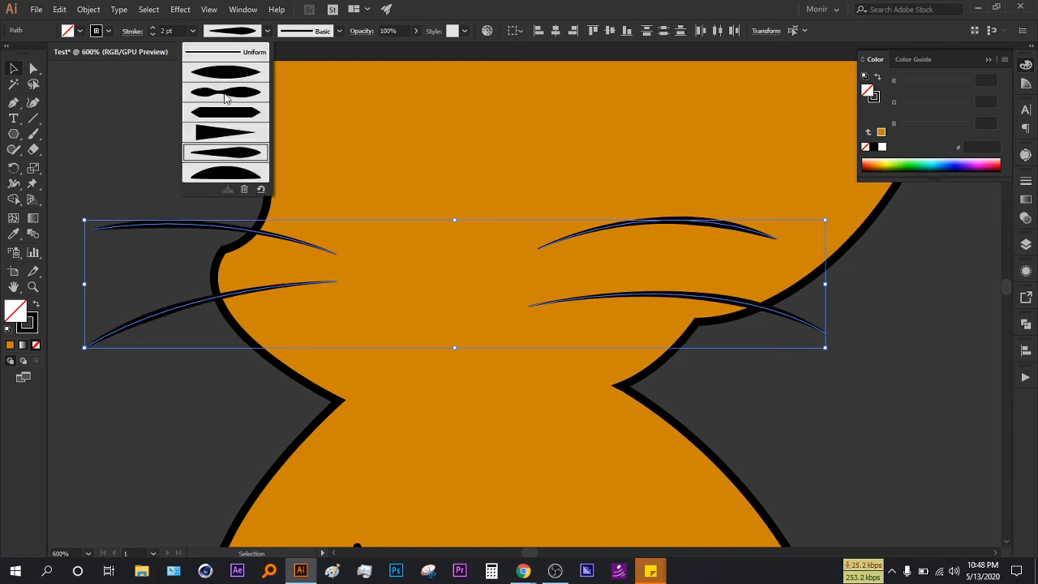
{"action": "left_click", "coordinate": [229, 174]}
{"action": "left_click", "coordinate": [250, 31]}
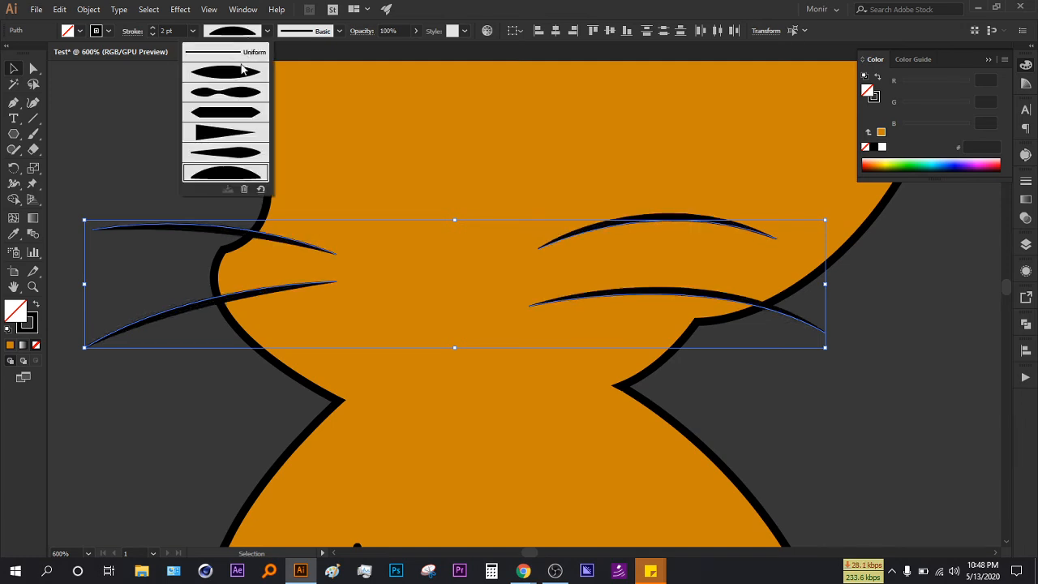
- Apply Width Profile 1 with a 1 pt stroke to the four whiskers and deselect them
{"action": "left_click", "coordinate": [243, 70]}
{"action": "left_click", "coordinate": [184, 124]}
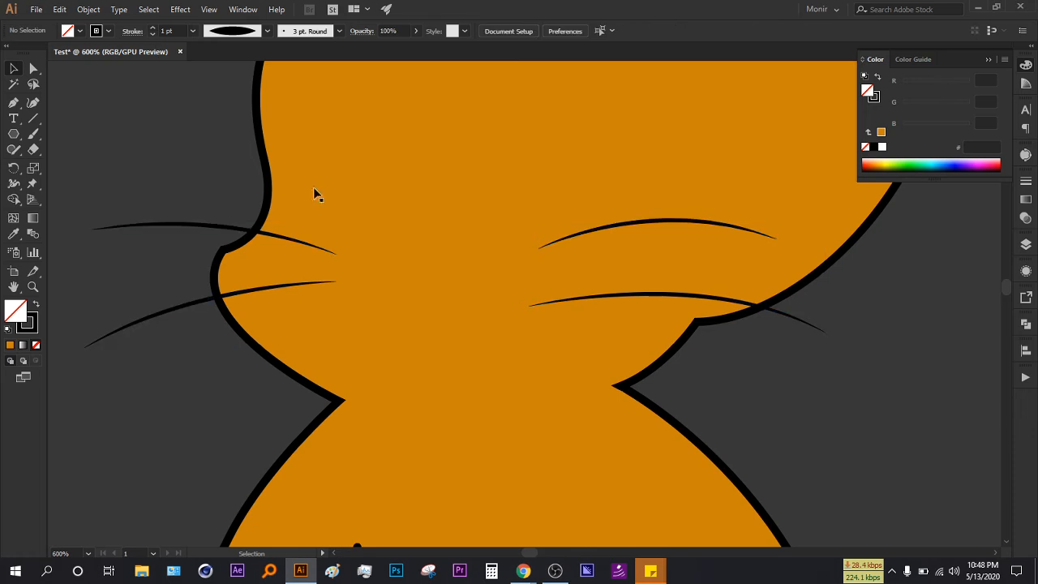
- Draw a closed, straight-sided quadrilateral with the Pen tool in the empty area beside the vector mouse's head
{"action": "scroll", "coordinate": [733, 379], "scroll_direction": "down", "scroll_amount": 3}
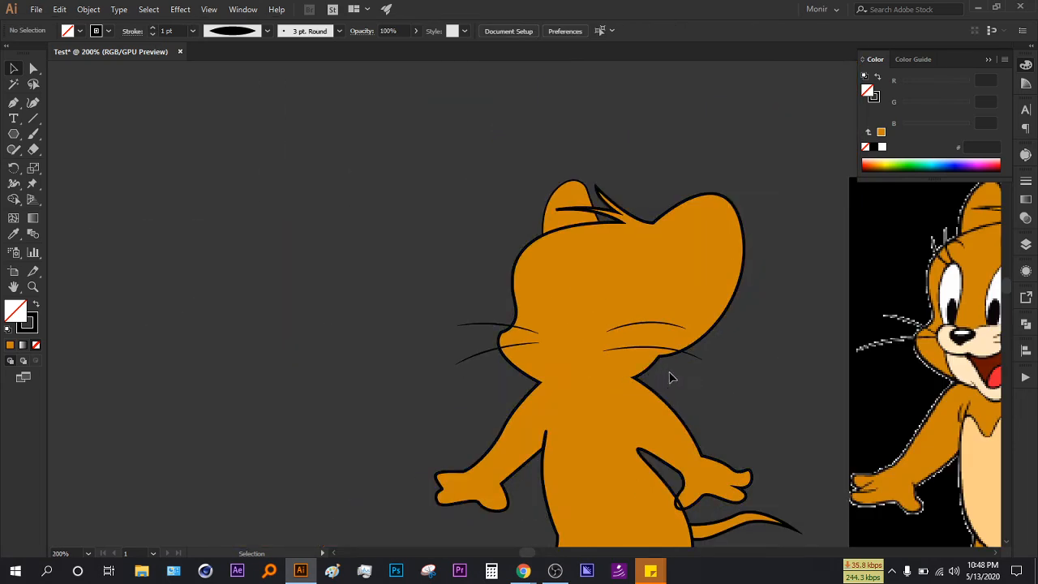
{"action": "scroll", "coordinate": [667, 366], "scroll_direction": "right", "scroll_amount": 4}
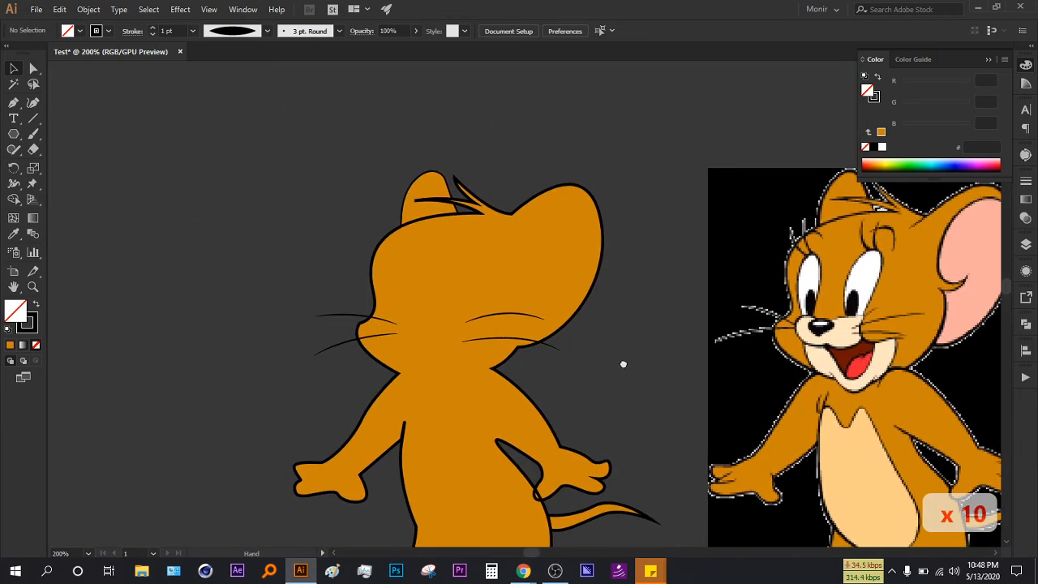
{"action": "scroll", "coordinate": [573, 371], "scroll_direction": "up", "scroll_amount": 1}
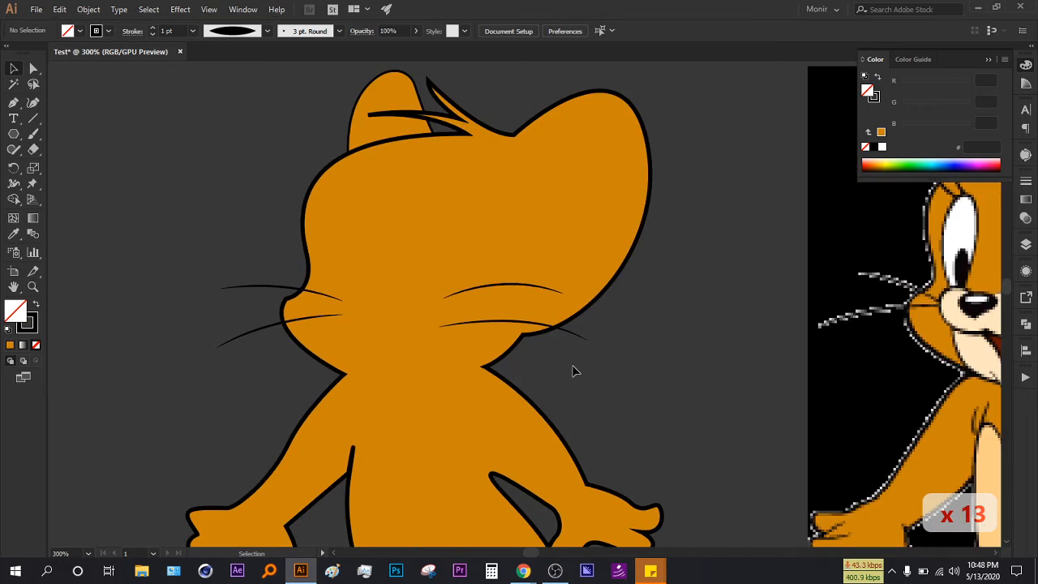
{"action": "scroll", "coordinate": [649, 381], "scroll_direction": "left", "scroll_amount": 5}
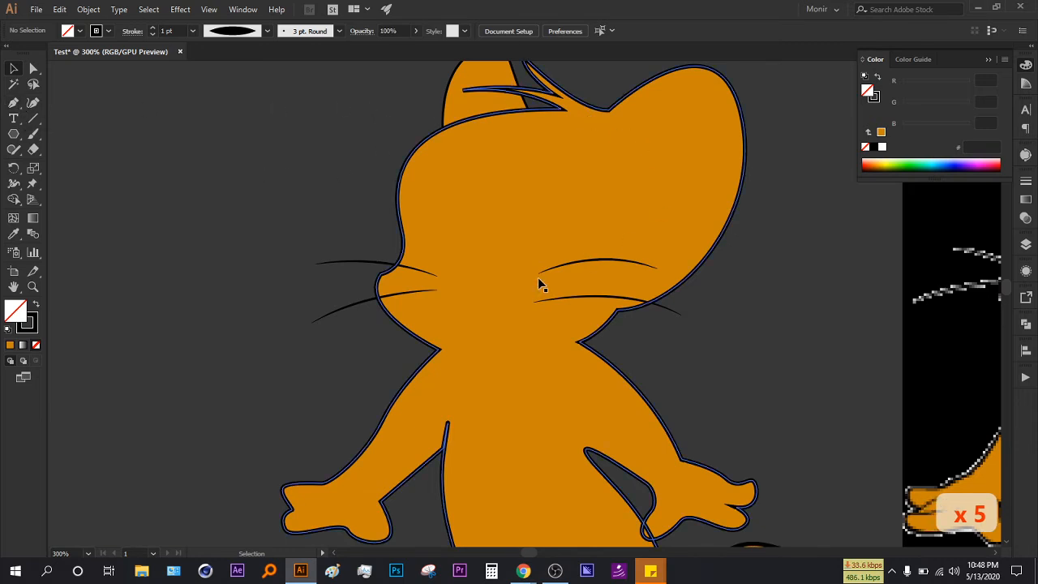
{"action": "left_click", "coordinate": [14, 102]}
{"action": "left_click", "coordinate": [109, 120]}
{"action": "left_click", "coordinate": [233, 134]}
{"action": "left_click", "coordinate": [227, 207]}
{"action": "left_click", "coordinate": [197, 272]}
{"action": "left_click", "coordinate": [109, 120]}
- Draw a small closed triangle with the Pen tool below the quadrilateral
{"action": "left_click", "coordinate": [132, 297]}
{"action": "left_click", "coordinate": [96, 381]}
{"action": "left_click", "coordinate": [173, 381]}
{"action": "left_click", "coordinate": [134, 299]}
- Draw a closed five-pointed star with ten straight-sided corners beside the triangle using the Pen tool
{"action": "left_click", "coordinate": [212, 297]}
{"action": "left_click", "coordinate": [191, 327]}
{"action": "left_click", "coordinate": [157, 329]}
{"action": "left_click", "coordinate": [193, 344]}
{"action": "left_click", "coordinate": [194, 381]}
{"action": "left_click", "coordinate": [224, 347], "text": "ctrl"}
{"action": "left_click", "coordinate": [193, 381]}
{"action": "left_click", "coordinate": [224, 349]}
{"action": "left_click", "coordinate": [272, 370]}
{"action": "left_click", "coordinate": [243, 331]}
{"action": "left_click", "coordinate": [256, 297]}
{"action": "left_click", "coordinate": [227, 312]}
{"action": "left_click", "coordinate": [212, 297]}
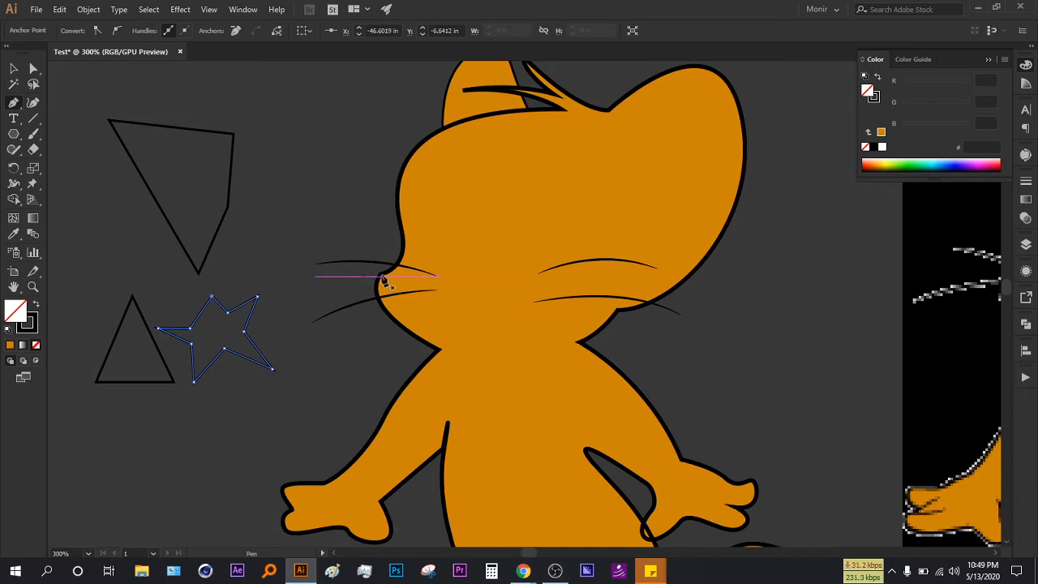
- Draw a straight vertical line about 1.17 in long in the empty area beside the triangle and end it as an open path
{"action": "scroll", "coordinate": [438, 285], "scroll_direction": "down", "scroll_amount": 2}
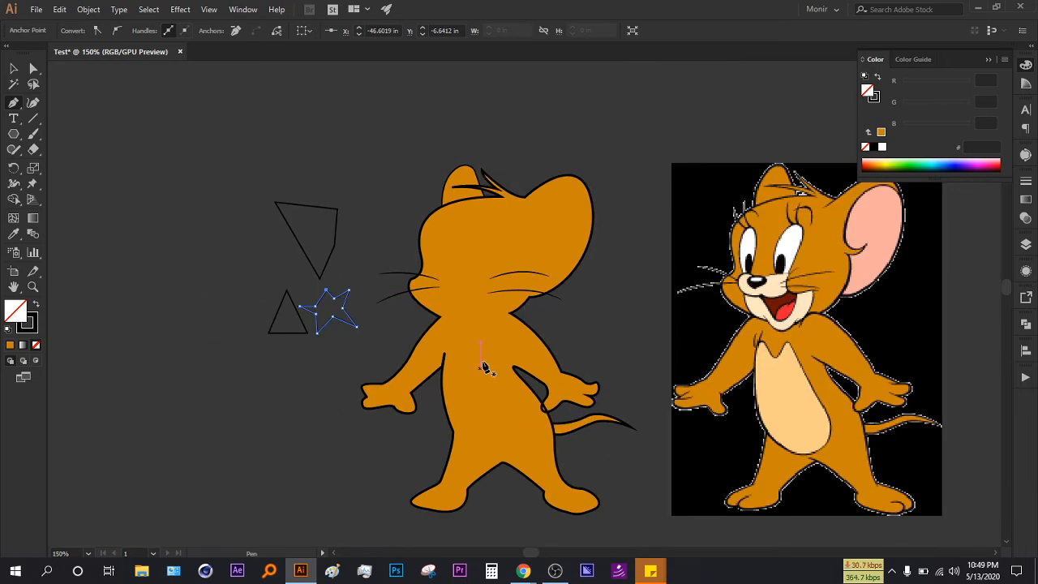
{"action": "scroll", "coordinate": [406, 316], "scroll_direction": "up", "scroll_amount": 2}
{"action": "left_click_drag", "start_coordinate": [714, 354], "coordinate": [577, 358]}
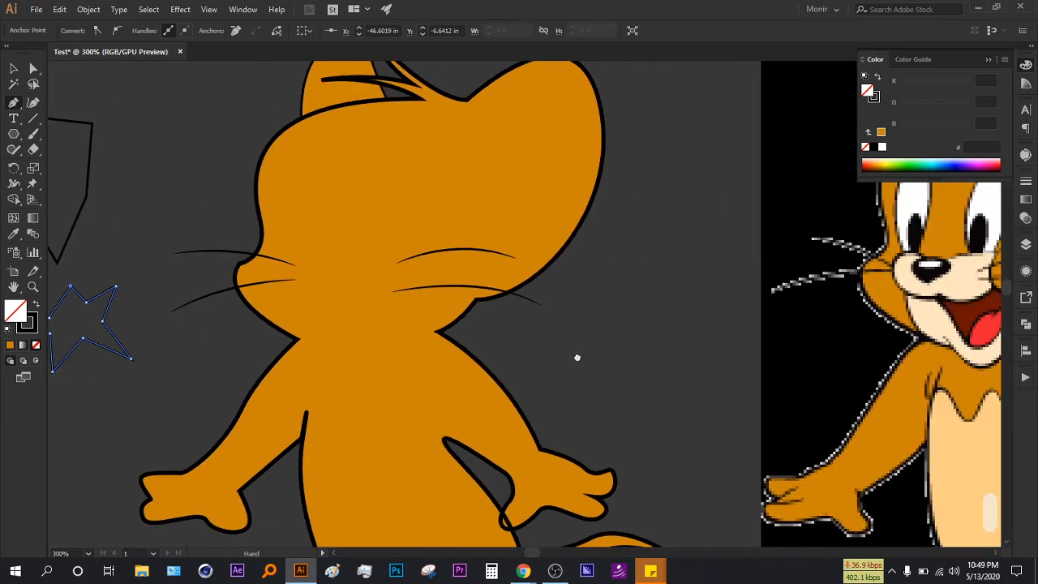
{"action": "scroll", "coordinate": [623, 368], "scroll_direction": "down", "scroll_amount": 1}
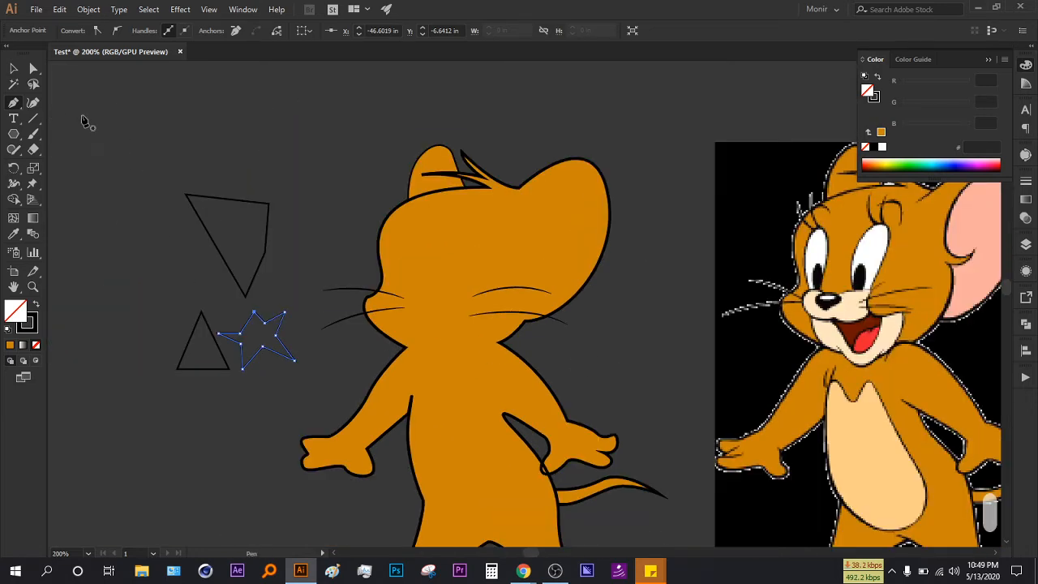
{"action": "left_click_drag", "start_coordinate": [655, 406], "coordinate": [567, 333]}
{"action": "key", "text": "space"}
{"action": "left_click_drag", "start_coordinate": [334, 379], "coordinate": [510, 380]}
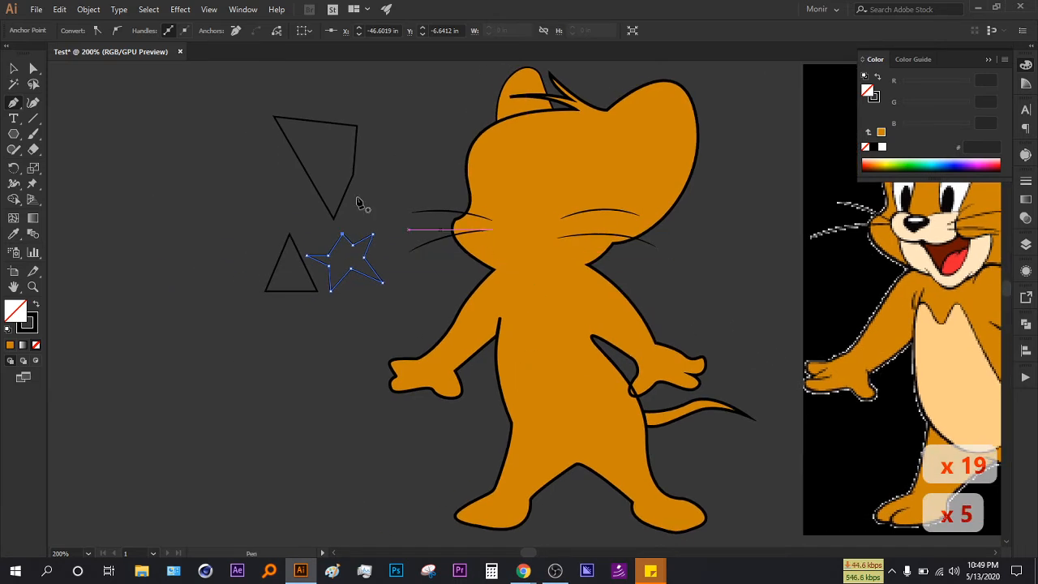
{"action": "left_click", "coordinate": [200, 237]}
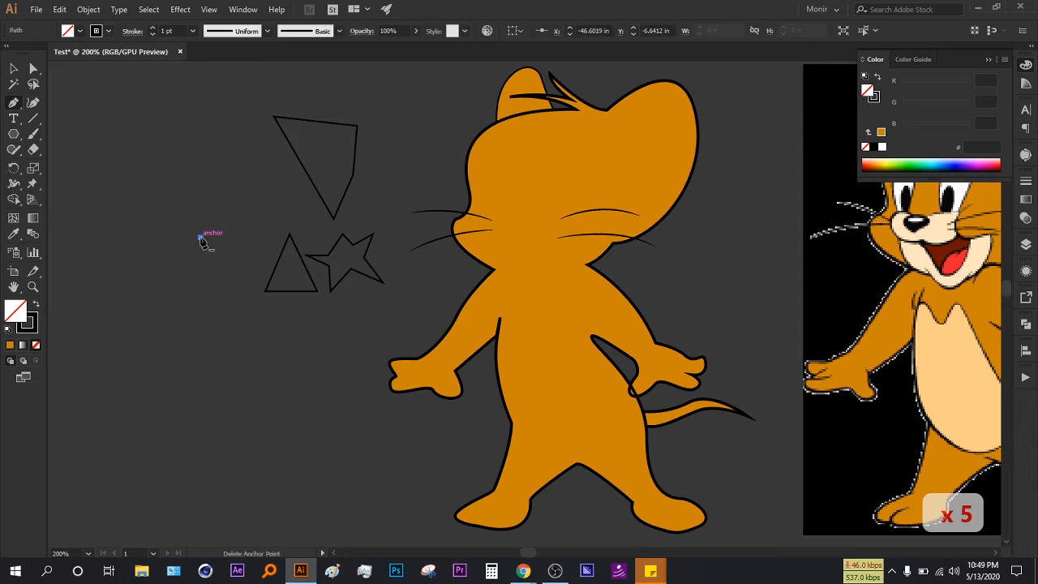
{"action": "left_click", "coordinate": [200, 346]}
{"action": "key", "text": "v"}
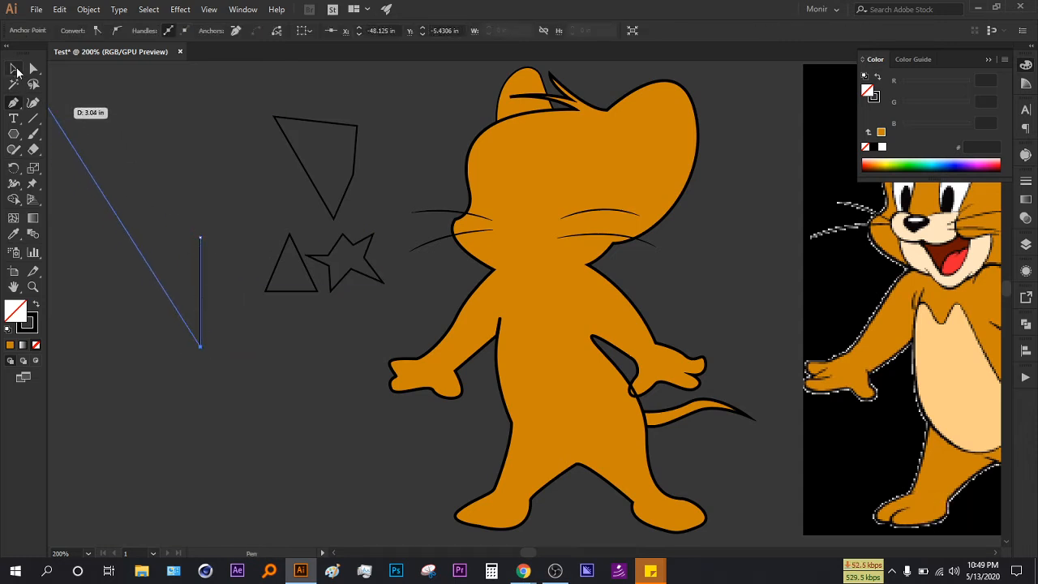
- Give the vertical line a 6 pt white stroke and a black fill
{"action": "left_click", "coordinate": [202, 167]}
{"action": "left_click", "coordinate": [152, 28]}
{"action": "left_click", "coordinate": [152, 28]}
{"action": "left_click", "coordinate": [152, 28]}
{"action": "left_click", "coordinate": [152, 27]}
{"action": "left_click", "coordinate": [152, 28]}
{"action": "left_click", "coordinate": [882, 147]}
{"action": "left_click", "coordinate": [36, 305]}
{"action": "left_click", "coordinate": [225, 330]}
- Apply the tapered Width Profile 1 to the vertical white line and deselect it
{"action": "left_click_drag", "start_coordinate": [168, 365], "coordinate": [168, 363]}
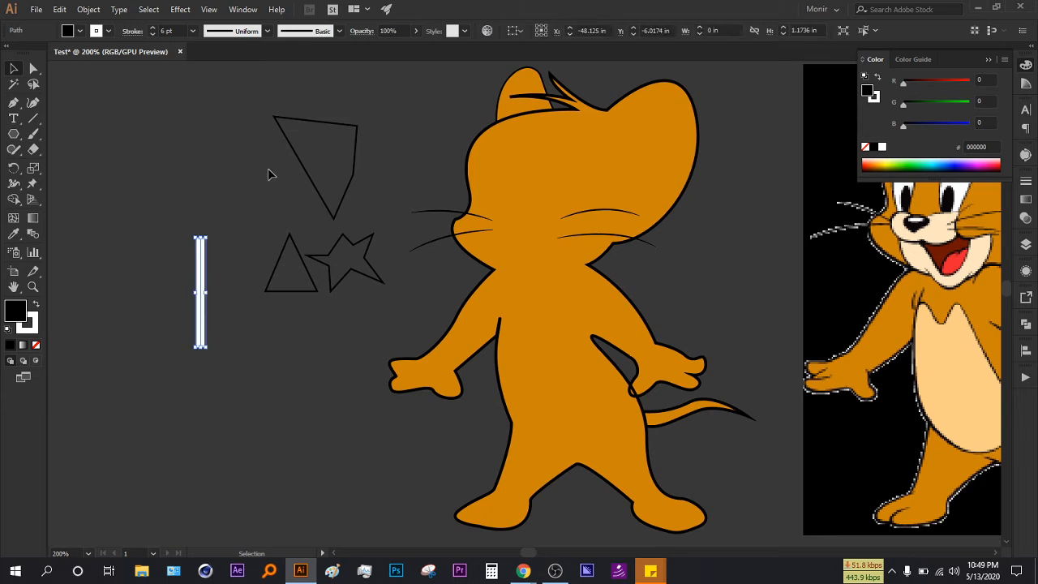
{"action": "left_click", "coordinate": [235, 31]}
{"action": "left_click", "coordinate": [221, 105]}
{"action": "left_click", "coordinate": [163, 291]}
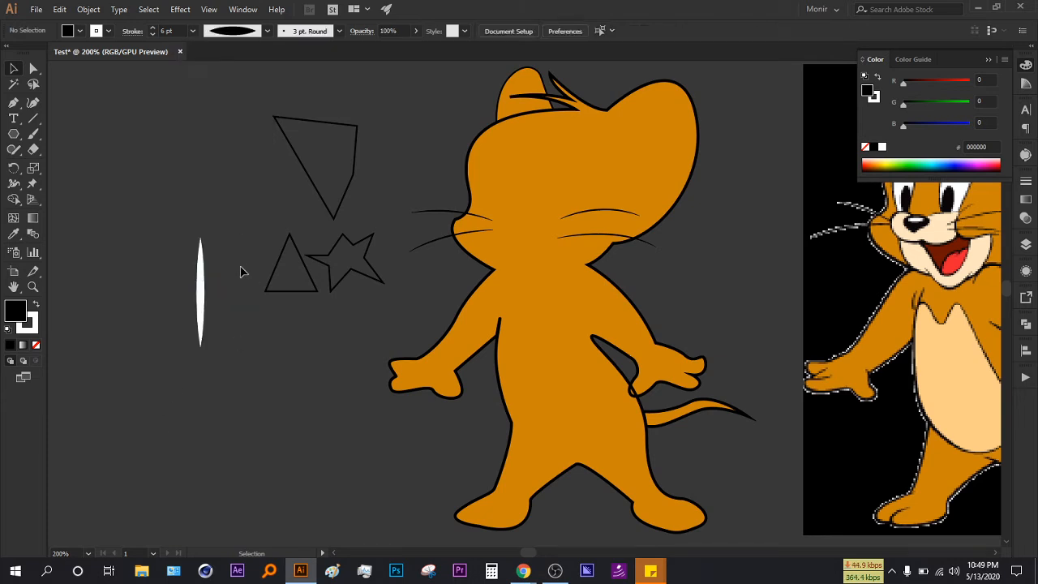
- Try the double-bulge, straight-sided pointed and one-sided triangular width profiles in turn on the vertical white line
{"action": "left_click", "coordinate": [251, 31]}
{"action": "left_click", "coordinate": [238, 97]}
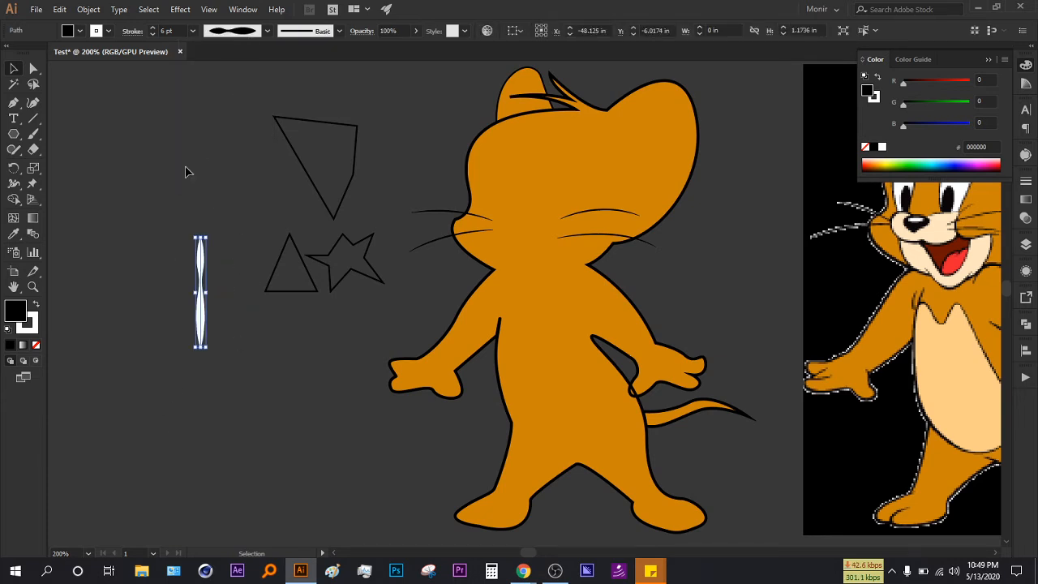
{"action": "left_click", "coordinate": [270, 363]}
{"action": "left_click", "coordinate": [203, 313]}
{"action": "left_click", "coordinate": [265, 33]}
{"action": "left_click", "coordinate": [227, 122]}
{"action": "left_click", "coordinate": [198, 164]}
{"action": "left_click", "coordinate": [195, 274]}
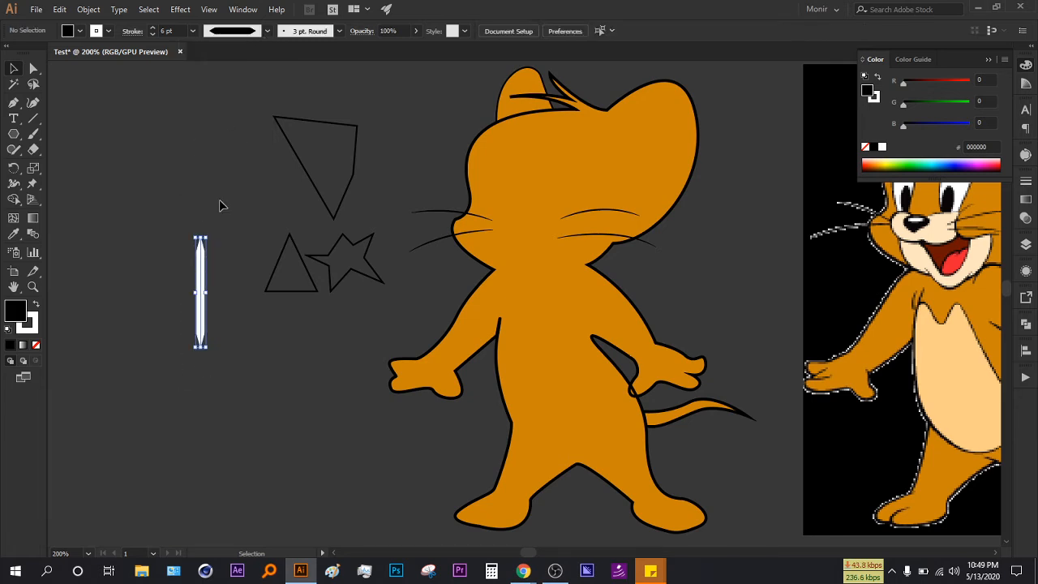
{"action": "left_click", "coordinate": [248, 31]}
{"action": "left_click", "coordinate": [220, 139]}
- Apply the asymmetric tapered width profile, with its bulge nearer the lower end, to the vertical white line and deselect it
{"action": "left_click_drag", "start_coordinate": [200, 171], "coordinate": [206, 300]}
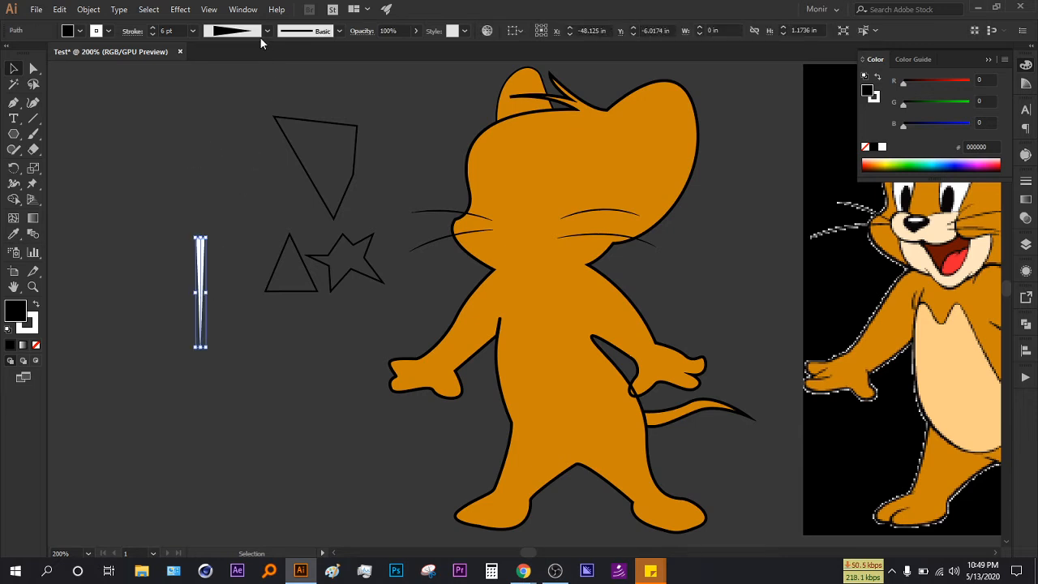
{"action": "left_click", "coordinate": [266, 31]}
{"action": "left_click", "coordinate": [256, 159]}
{"action": "left_click", "coordinate": [217, 231]}
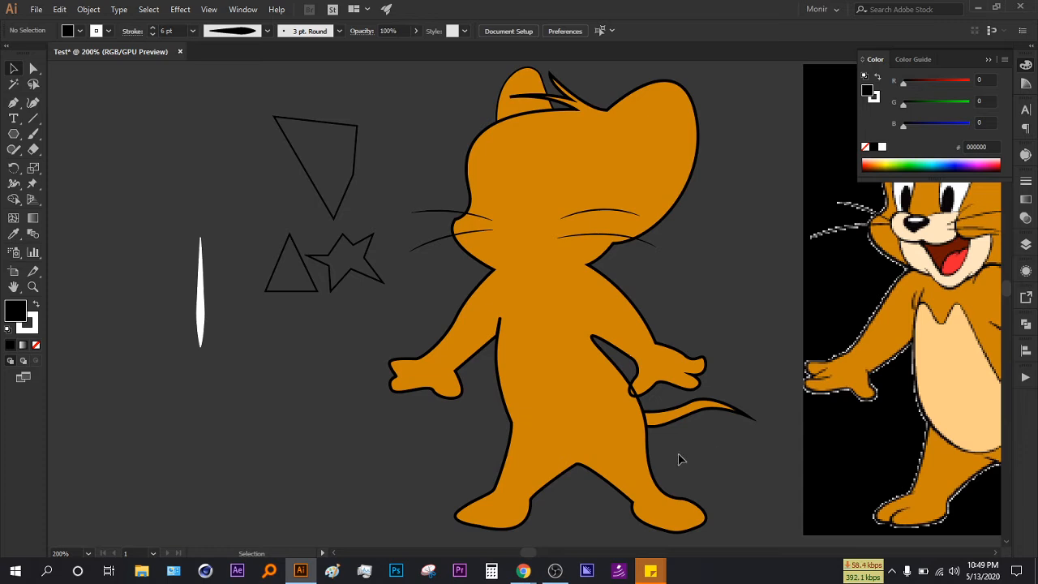
- Switch to the Google Meet call in Chrome, read the meeting chat, and return to Illustrator
{"action": "left_click", "coordinate": [524, 571]}
{"action": "left_click", "coordinate": [453, 523]}
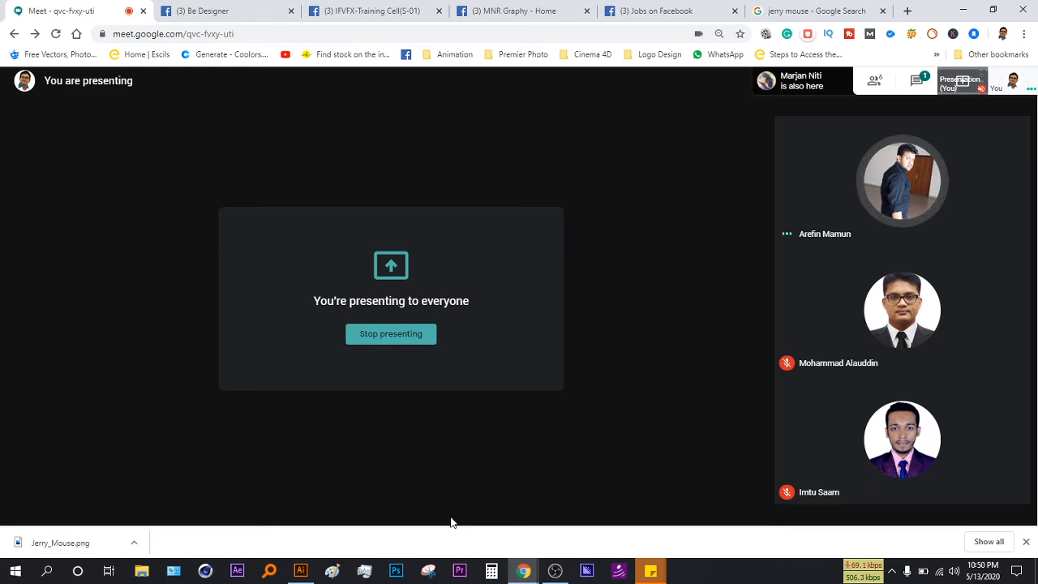
{"action": "left_click", "coordinate": [919, 85]}
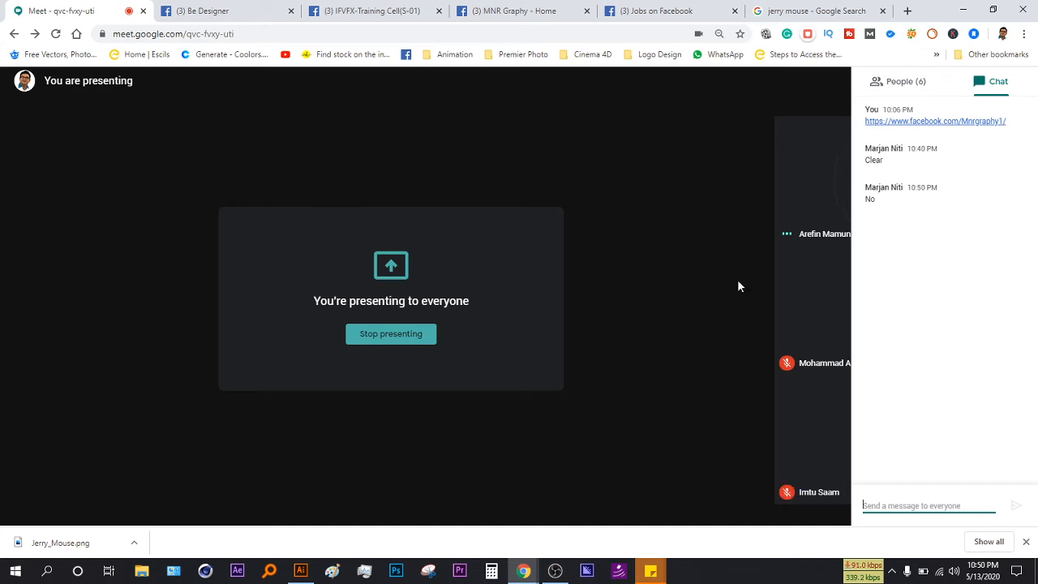
{"action": "left_click", "coordinate": [675, 296]}
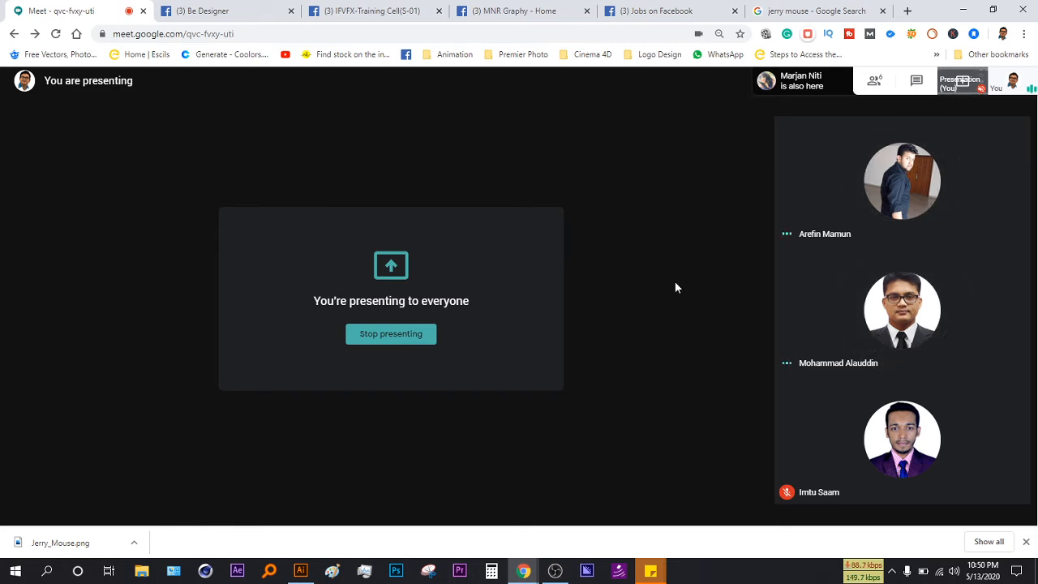
{"action": "left_click", "coordinate": [962, 10]}
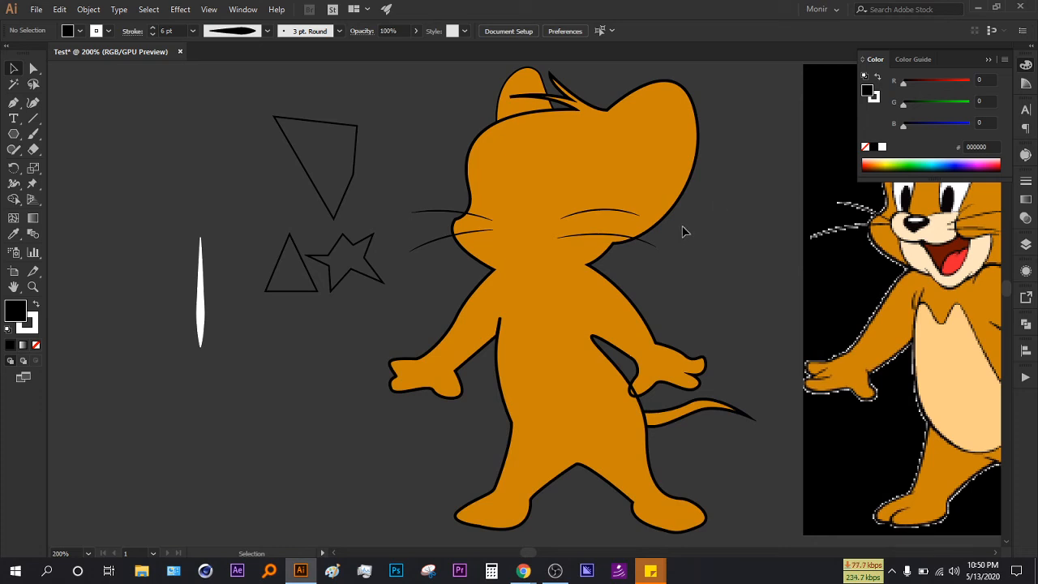
- Delete all the unlocked artwork, including the traced mouse and the practice shapes, keeping the locked reference image
{"action": "left_click", "coordinate": [613, 212]}
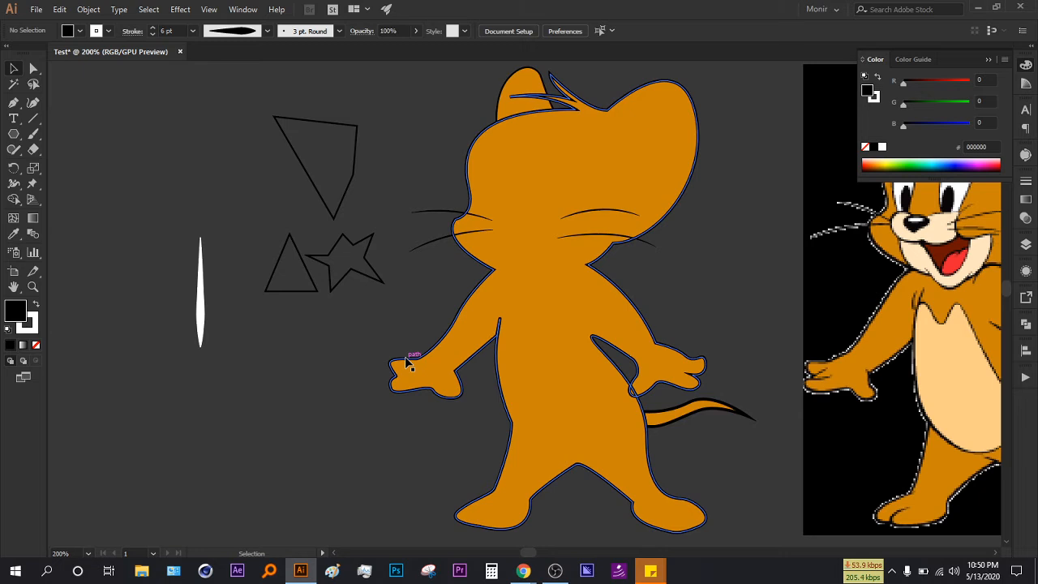
{"action": "key", "text": "ctrl+a"}
{"action": "key", "text": "Delete"}
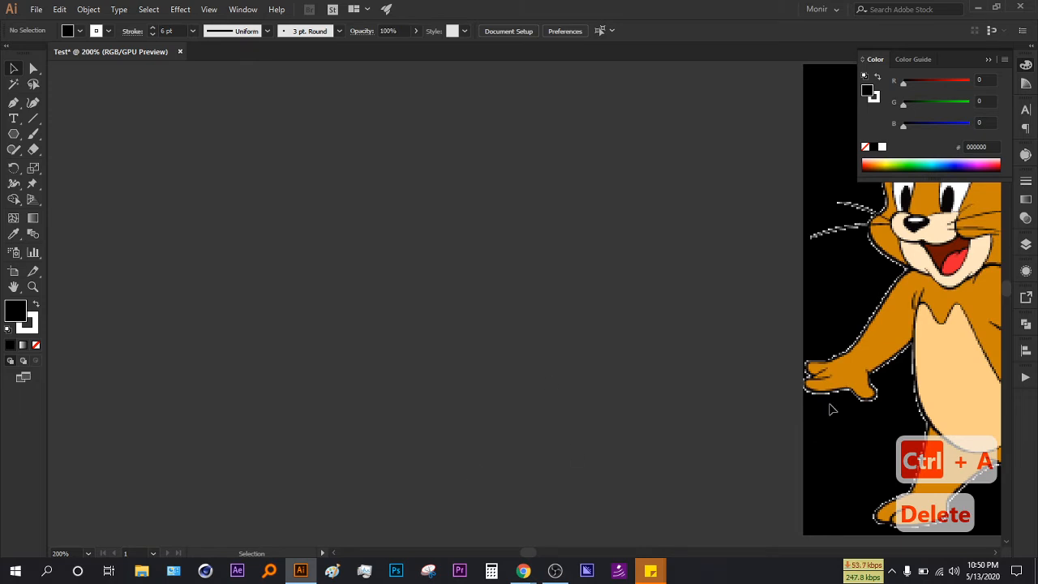
- Unlock all objects and deselect the mouse reference image
{"action": "key", "text": "ctrl+alt+2"}
{"action": "left_click", "coordinate": [689, 452]}
{"action": "scroll", "coordinate": [688, 452], "scroll_direction": "down", "scroll_amount": 1}
{"action": "scroll", "coordinate": [688, 452], "scroll_direction": "down", "scroll_amount": 2}
{"action": "left_click_drag", "start_coordinate": [688, 452], "coordinate": [357, 405]}
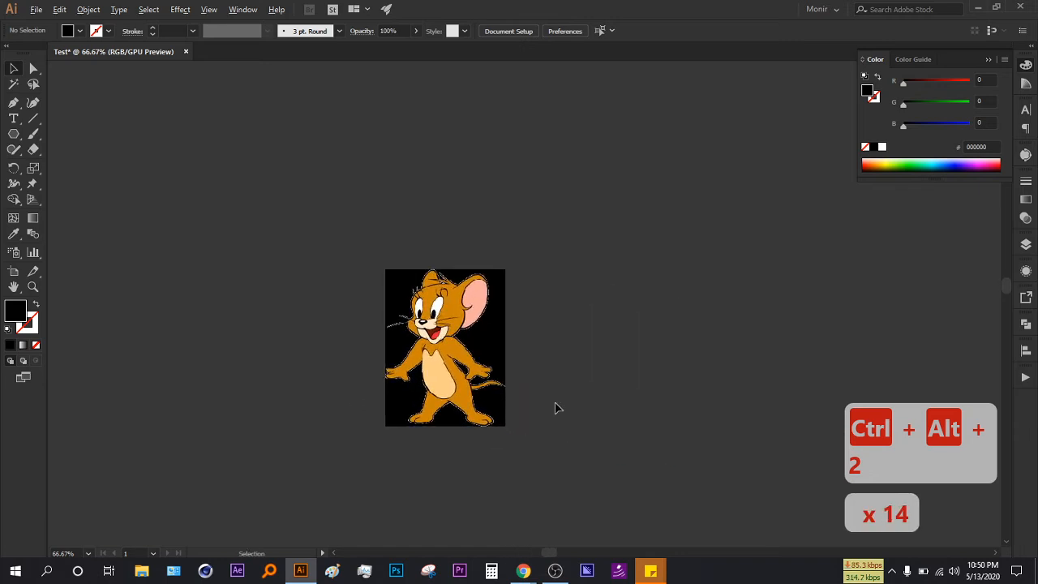
- Move the mouse reference image next to the artboard until it meets the artboard's edge, and deselect it
{"action": "scroll", "coordinate": [556, 407], "scroll_direction": "up", "scroll_amount": 2}
{"action": "scroll", "coordinate": [510, 426], "scroll_direction": "down", "scroll_amount": 5}
{"action": "scroll", "coordinate": [510, 426], "scroll_direction": "up", "scroll_amount": 1}
{"action": "left_click_drag", "start_coordinate": [472, 420], "coordinate": [714, 420]}
{"action": "left_click_drag", "start_coordinate": [733, 457], "coordinate": [385, 290]}
{"action": "left_click_drag", "start_coordinate": [367, 249], "coordinate": [633, 369]}
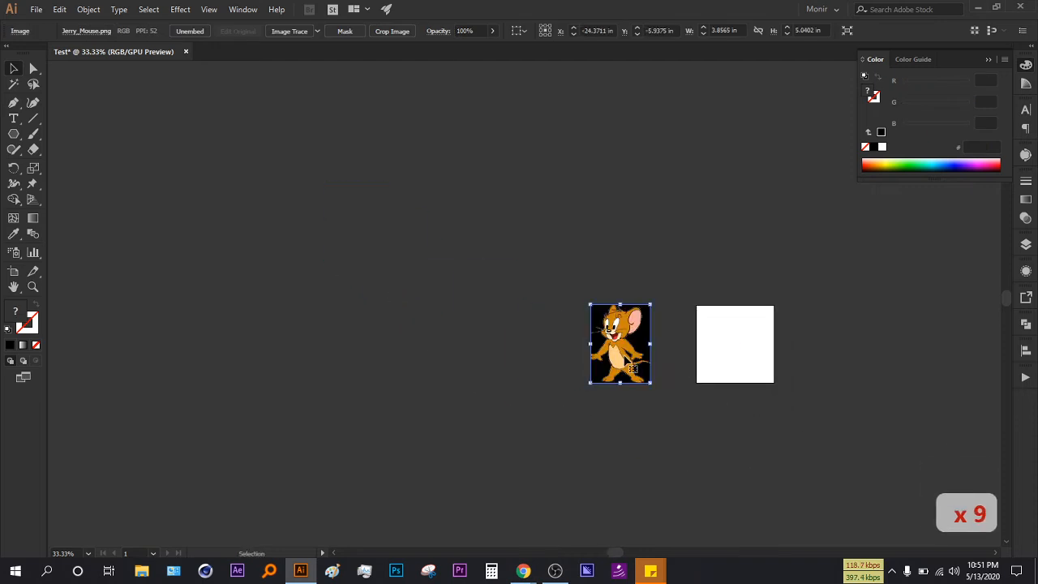
{"action": "scroll", "coordinate": [653, 377], "scroll_direction": "up", "scroll_amount": 2}
{"action": "scroll", "coordinate": [655, 381], "scroll_direction": "up", "scroll_amount": 1}
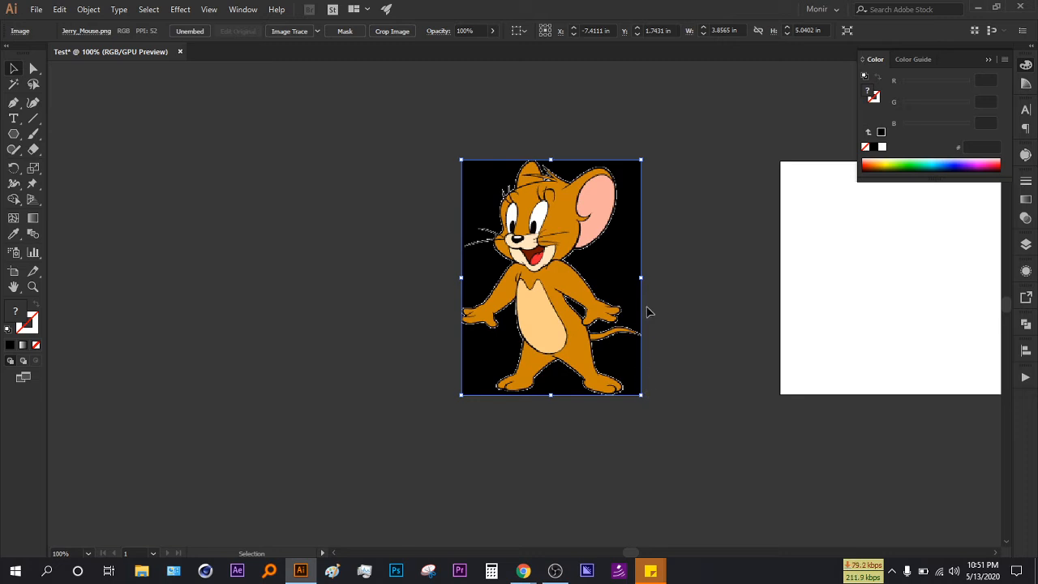
{"action": "left_click", "coordinate": [673, 313]}
{"action": "left_click_drag", "start_coordinate": [515, 336], "coordinate": [653, 295]}
{"action": "left_click", "coordinate": [538, 271]}
- Draw a closed four-sided shape with a black fill in the empty area using the Pen tool
{"action": "left_click", "coordinate": [14, 103]}
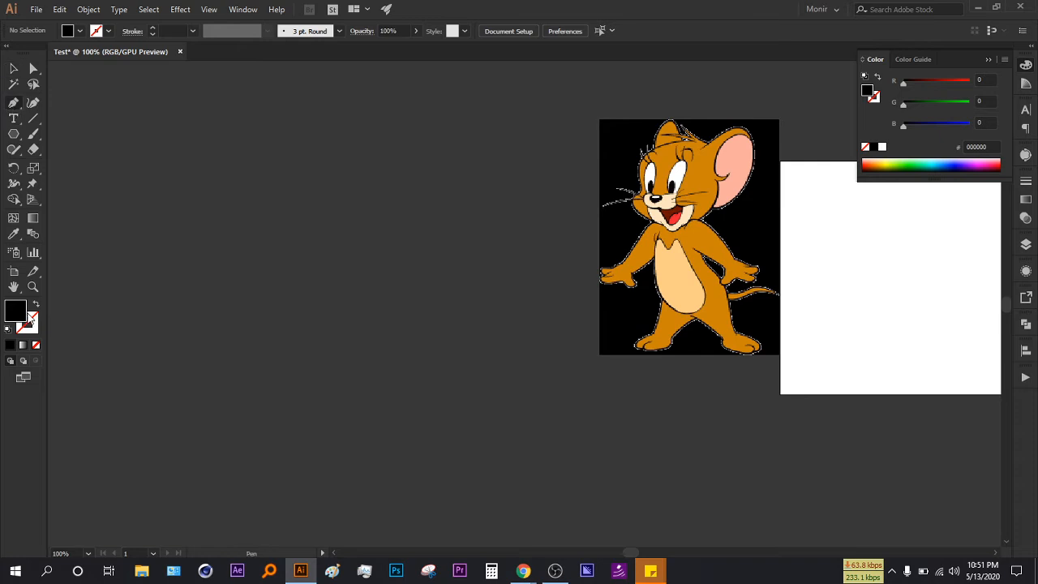
{"action": "left_click", "coordinate": [118, 226]}
{"action": "left_click", "coordinate": [180, 227]}
{"action": "left_click", "coordinate": [177, 305]}
{"action": "left_click", "coordinate": [125, 294]}
{"action": "left_click", "coordinate": [118, 227]}
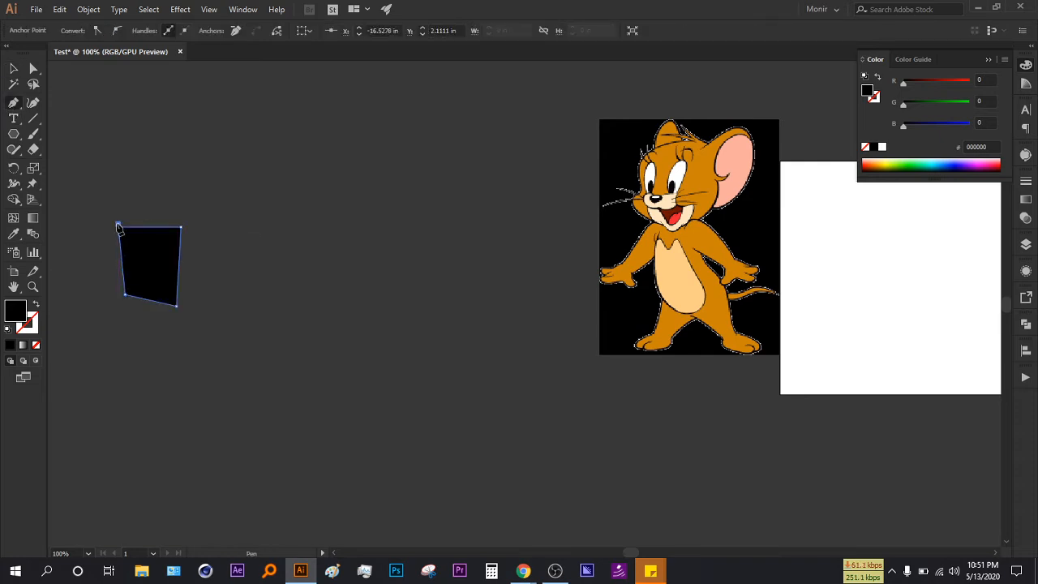
- Draw a closed black shape with seven straight-sided corners beside the four-sided shape using the Pen tool
{"action": "left_click", "coordinate": [288, 231]}
{"action": "left_click", "coordinate": [350, 232]}
{"action": "left_click", "coordinate": [359, 305]}
{"action": "left_click", "coordinate": [295, 328]}
{"action": "left_click", "coordinate": [245, 298]}
{"action": "left_click", "coordinate": [240, 231]}
{"action": "left_click", "coordinate": [277, 212]}
{"action": "left_click", "coordinate": [288, 232]}
- Draw a closed triangle beside the seven-cornered shape and swap its fill and stroke to leave only a black outline
{"action": "left_click", "coordinate": [401, 201]}
{"action": "left_click", "coordinate": [400, 269]}
{"action": "left_click", "coordinate": [464, 260]}
{"action": "left_click", "coordinate": [408, 205]}
{"action": "key", "text": "shift+x"}
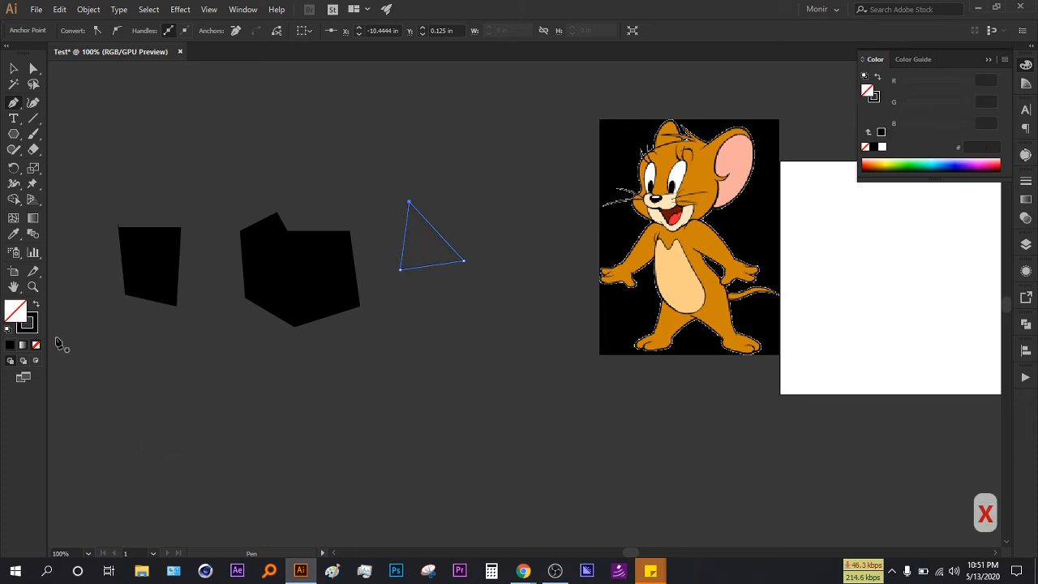
- Draw an open wavy path about 10.7 in long below the shapes using curved Pen tool points
{"action": "left_click", "coordinate": [209, 406]}
{"action": "left_click_drag", "start_coordinate": [284, 402], "coordinate": [427, 394]}
{"action": "left_click_drag", "start_coordinate": [503, 411], "coordinate": [528, 423]}
{"action": "left_click_drag", "start_coordinate": [592, 391], "coordinate": [608, 378]}
{"action": "left_click_drag", "start_coordinate": [711, 416], "coordinate": [762, 448]}
{"action": "key", "text": "Return"}
- Give the wavy path a white stroke and deselect it
{"action": "left_click", "coordinate": [14, 68]}
{"action": "left_click", "coordinate": [27, 323]}
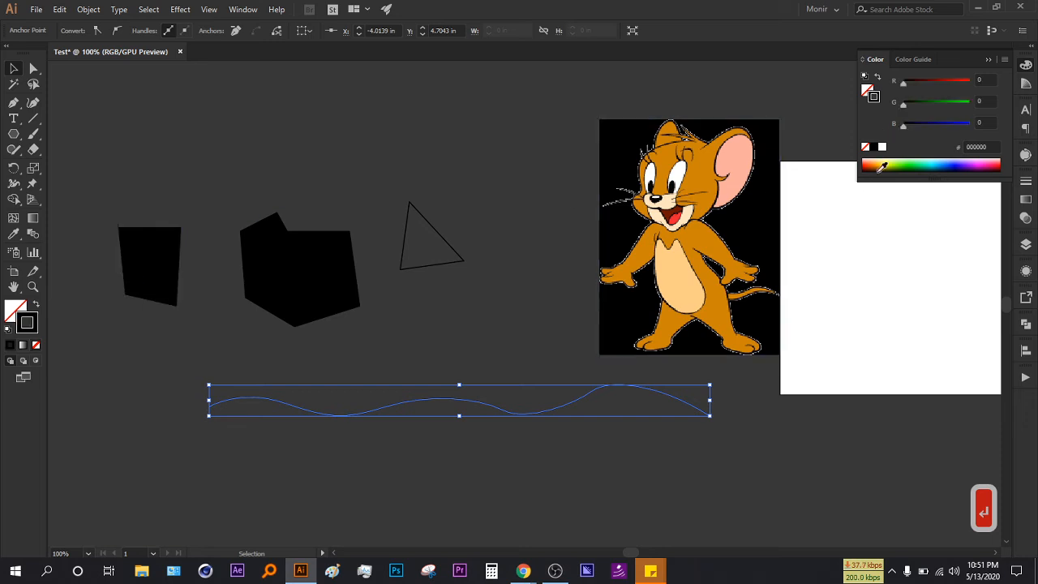
{"action": "left_click", "coordinate": [882, 148]}
{"action": "left_click", "coordinate": [479, 297]}
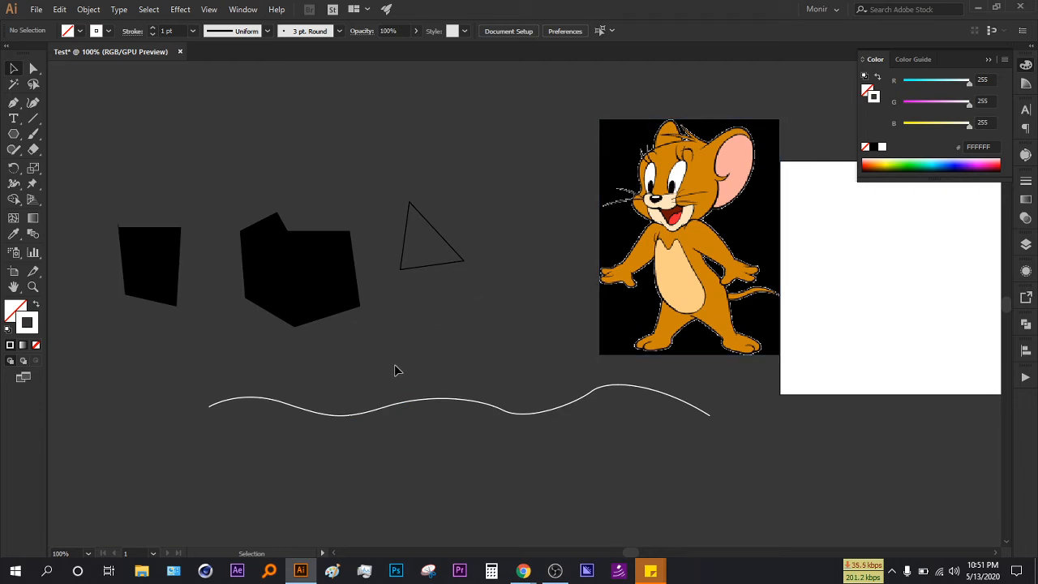
- Set the wavy line's stroke weight to 10 pt and deselect it
{"action": "left_click_drag", "start_coordinate": [426, 428], "coordinate": [395, 415]}
{"action": "left_click", "coordinate": [153, 27]}
{"action": "left_click", "coordinate": [152, 27]}
{"action": "left_click", "coordinate": [153, 27]}
{"action": "left_click", "coordinate": [153, 27]}
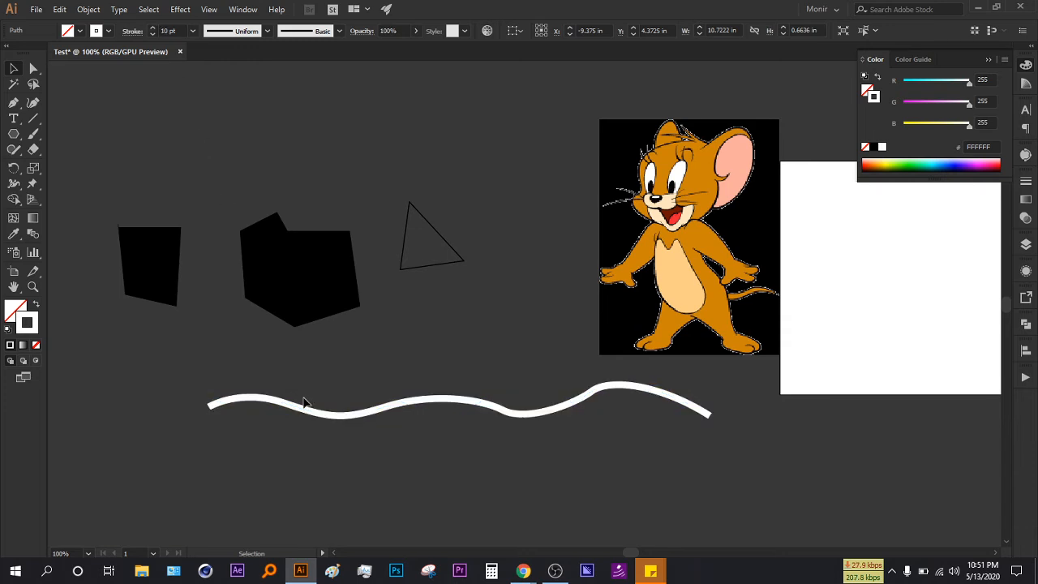
{"action": "left_click", "coordinate": [220, 417]}
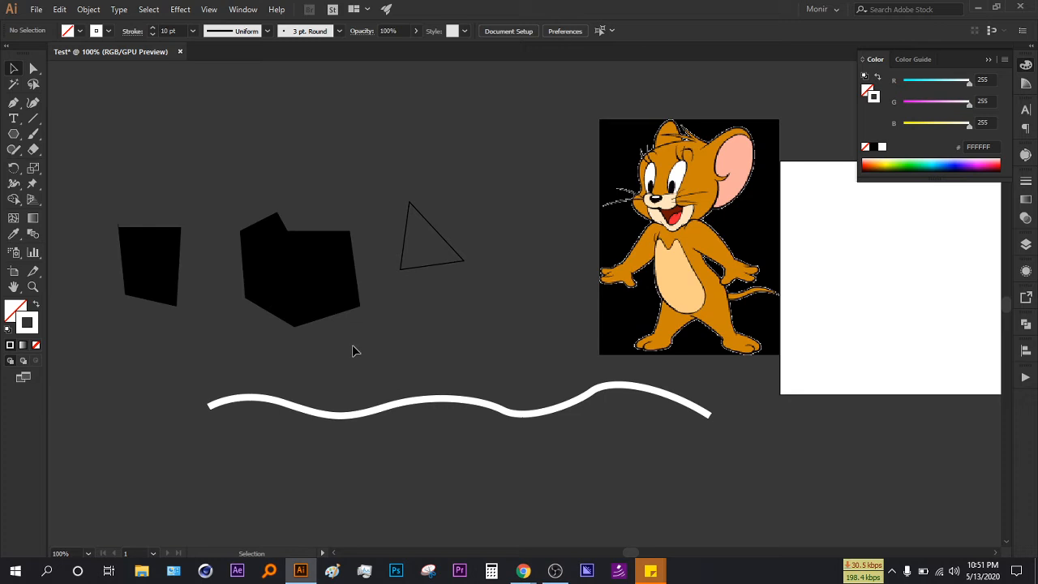
- Apply the tapered Width Profile 1 to the wavy white line and deselect it
{"action": "mouse_move", "coordinate": [187, 391]}
{"action": "left_mouse_down"}
{"action": "mouse_move", "coordinate": [278, 446]}
{"action": "mouse_move", "coordinate": [287, 479]}
{"action": "left_mouse_up"}
{"action": "left_click", "coordinate": [287, 480]}
{"action": "left_click_drag", "start_coordinate": [277, 385], "coordinate": [317, 445]}
{"action": "left_click", "coordinate": [225, 30]}
{"action": "left_click", "coordinate": [220, 81]}
{"action": "left_click", "coordinate": [226, 131]}
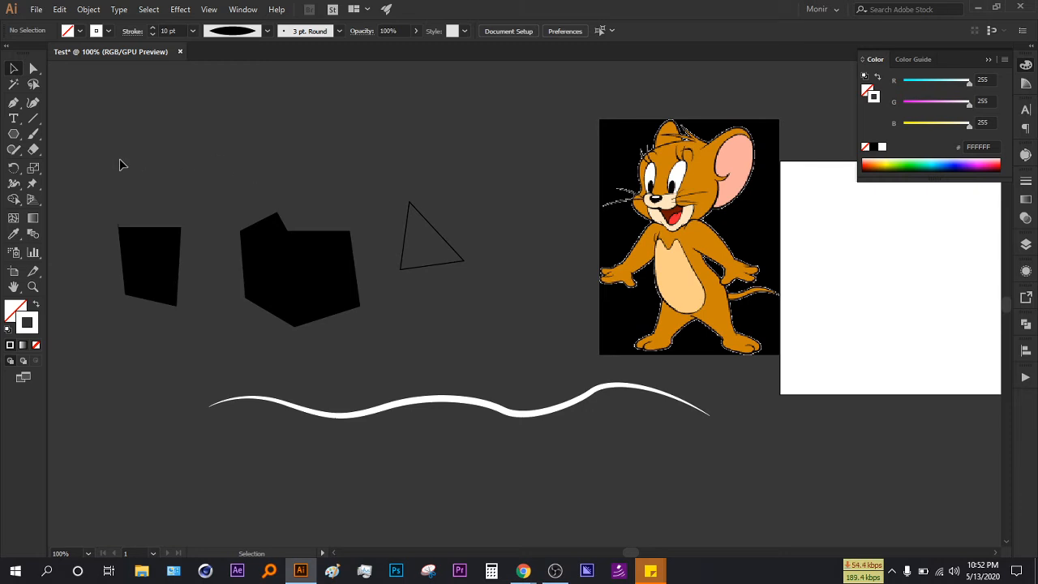
- Delete all the practice shapes, the wavy line and the mouse reference image
{"action": "left_click_drag", "start_coordinate": [117, 165], "coordinate": [672, 417]}
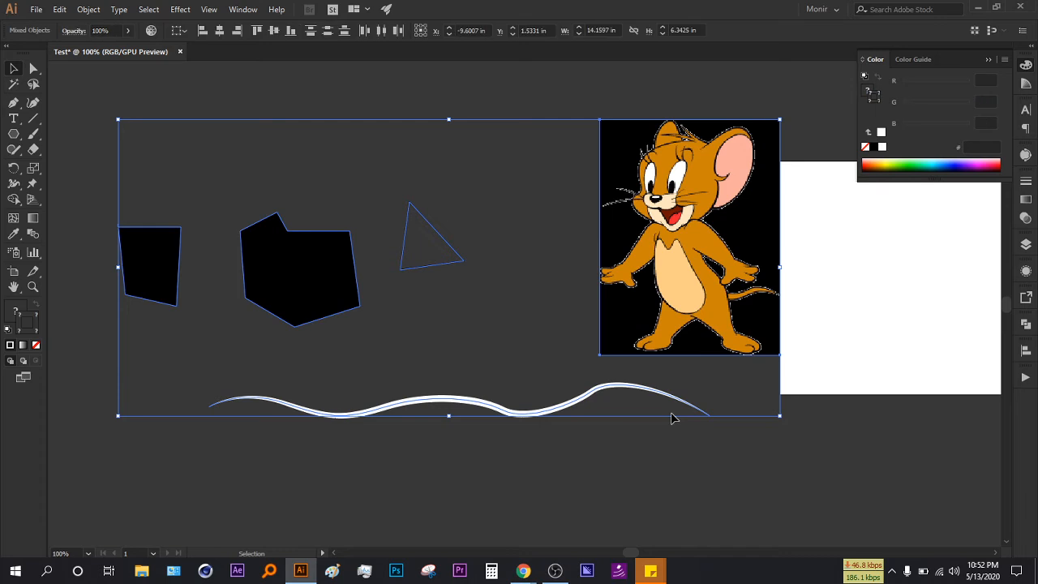
{"action": "key", "text": "Delete"}
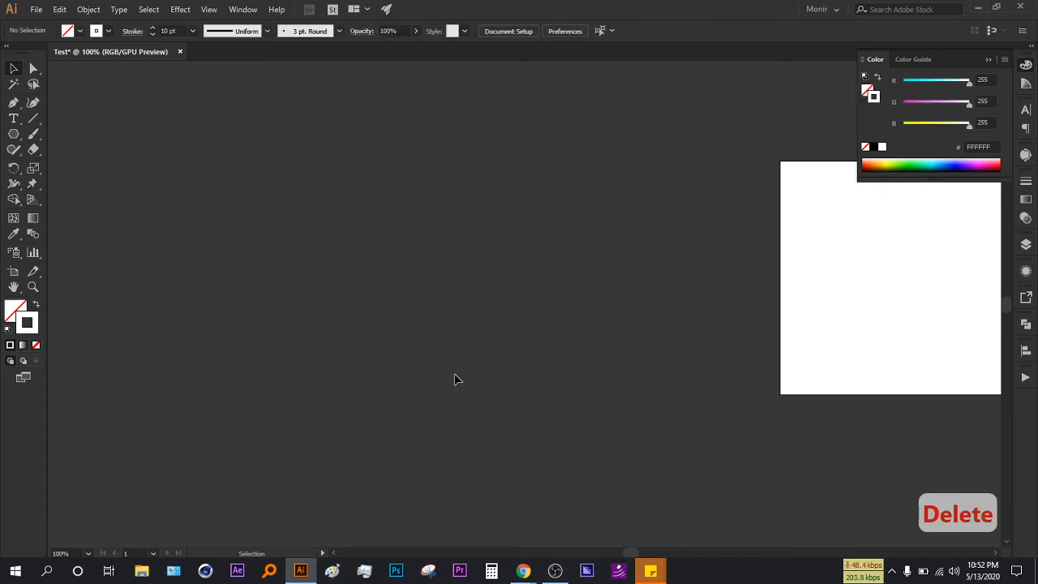
- Draw a square about 4.06 in wide with a white fill and no stroke in the empty area beside the artboard
{"action": "left_click", "coordinate": [14, 133]}
{"action": "left_click", "coordinate": [53, 135]}
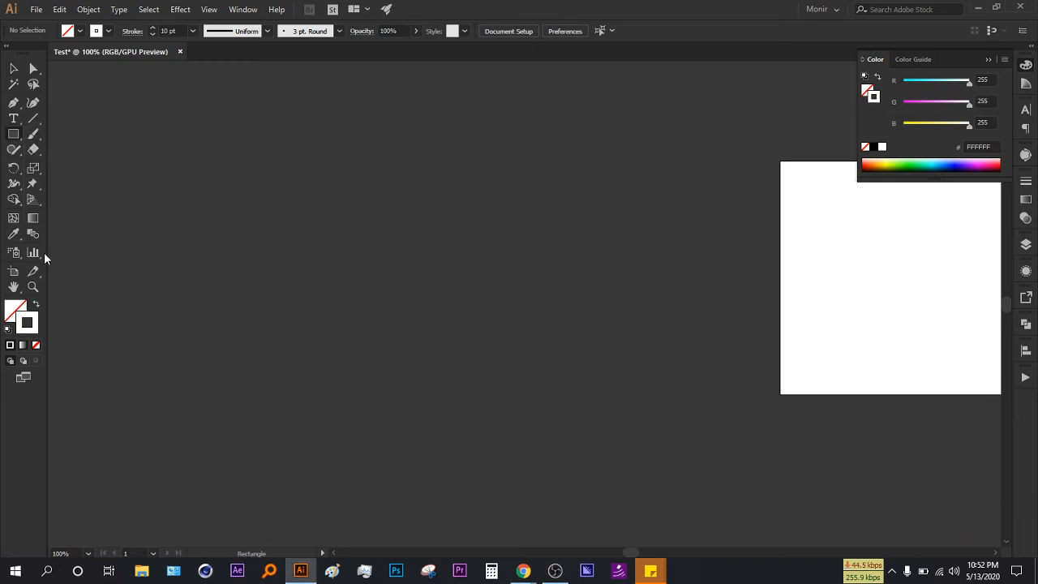
{"action": "left_click", "coordinate": [36, 305]}
{"action": "mouse_move", "coordinate": [314, 161]}
{"action": "left_mouse_down"}
{"action": "mouse_move", "coordinate": [367, 268]}
{"action": "mouse_move", "coordinate": [443, 362]}
{"action": "mouse_move", "coordinate": [503, 350]}
{"action": "left_mouse_up"}
{"action": "left_click", "coordinate": [14, 69]}
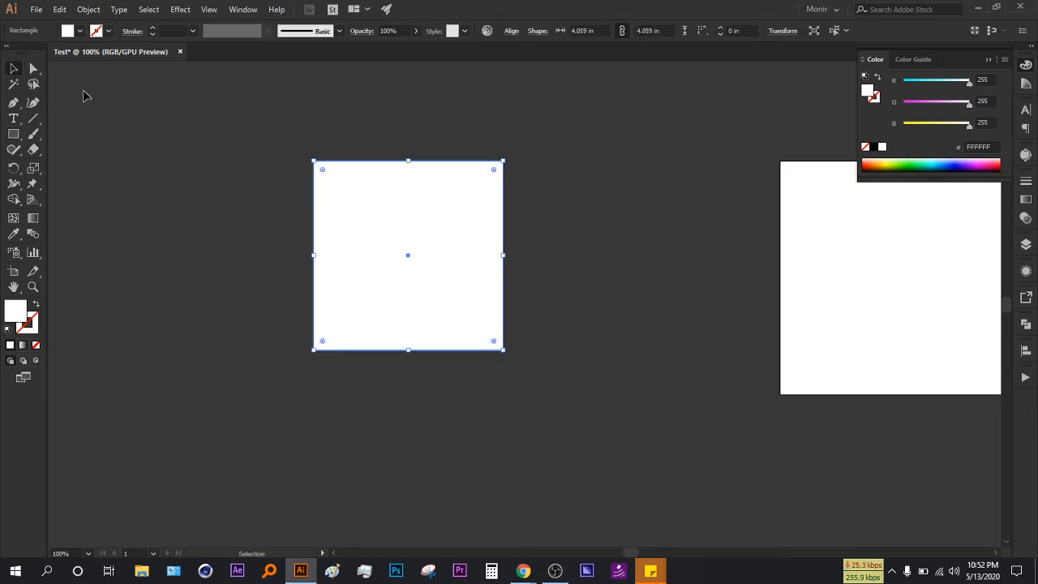
- Move the white square slightly farther away from the artboard
{"action": "left_click_drag", "start_coordinate": [410, 254], "coordinate": [409, 274]}
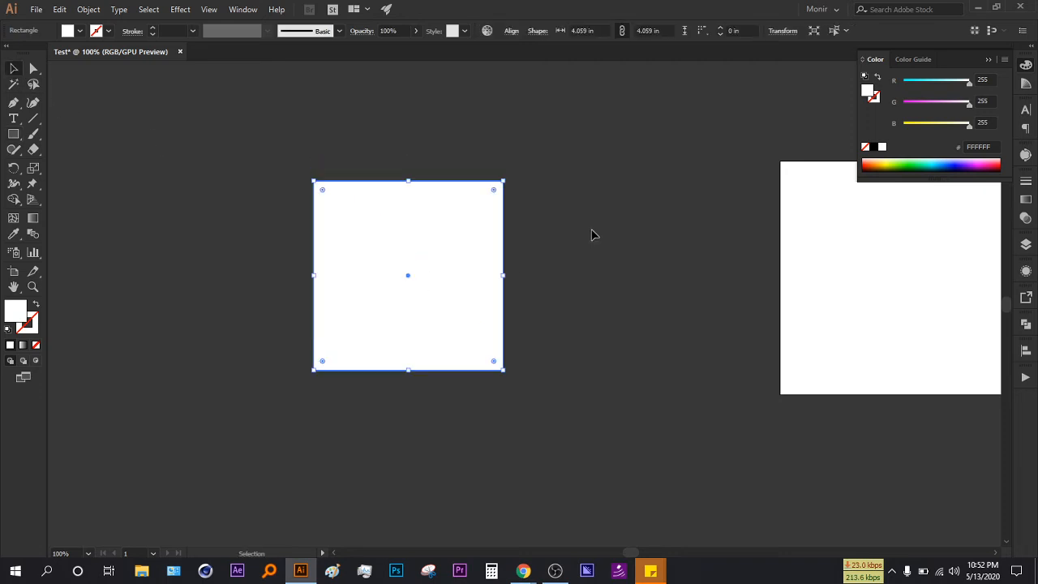
{"action": "left_click_drag", "start_coordinate": [462, 331], "coordinate": [420, 239]}
{"action": "left_click_drag", "start_coordinate": [347, 225], "coordinate": [335, 250]}
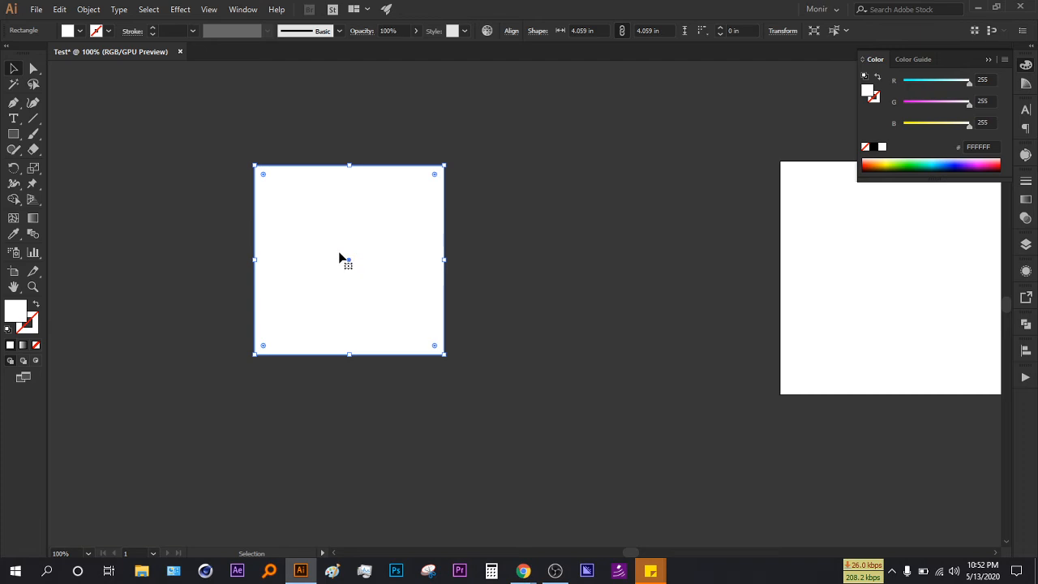
- Add the text "fkskfjskjfl" on the white square and enlarge it until it extends past the square's edge
{"action": "left_click", "coordinate": [13, 119]}
{"action": "left_click", "coordinate": [293, 232]}
{"action": "type", "text": "fkskfjskjfl"}
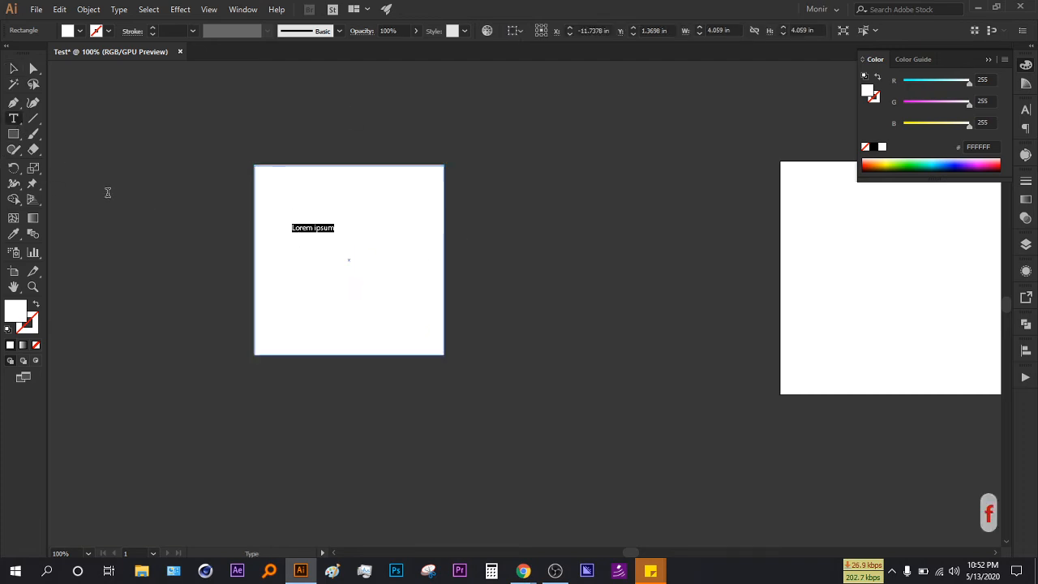
{"action": "key", "text": "Escape"}
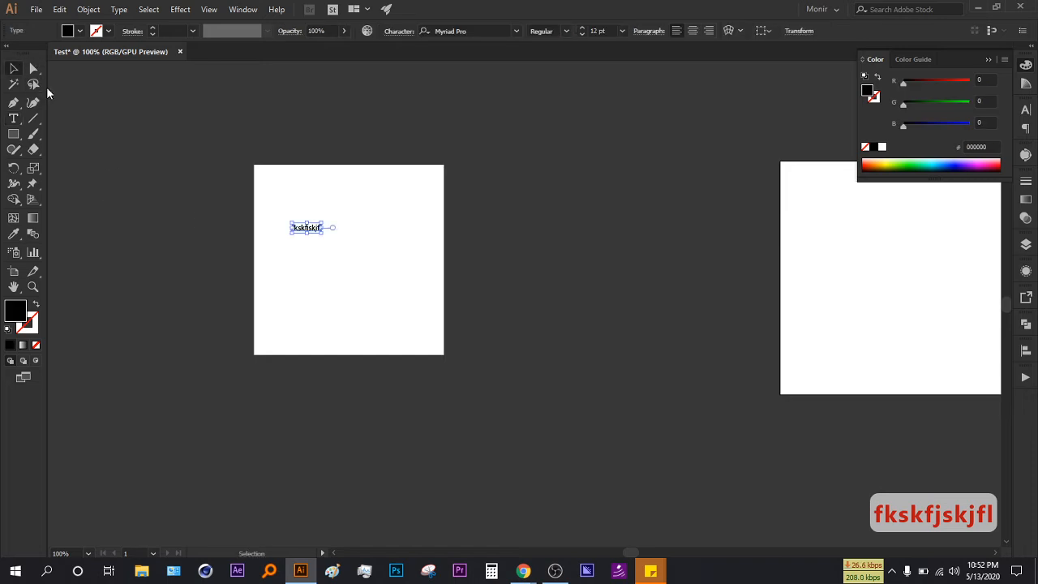
{"action": "left_click_drag", "start_coordinate": [324, 235], "coordinate": [532, 341]}
{"action": "left_click", "coordinate": [531, 342]}
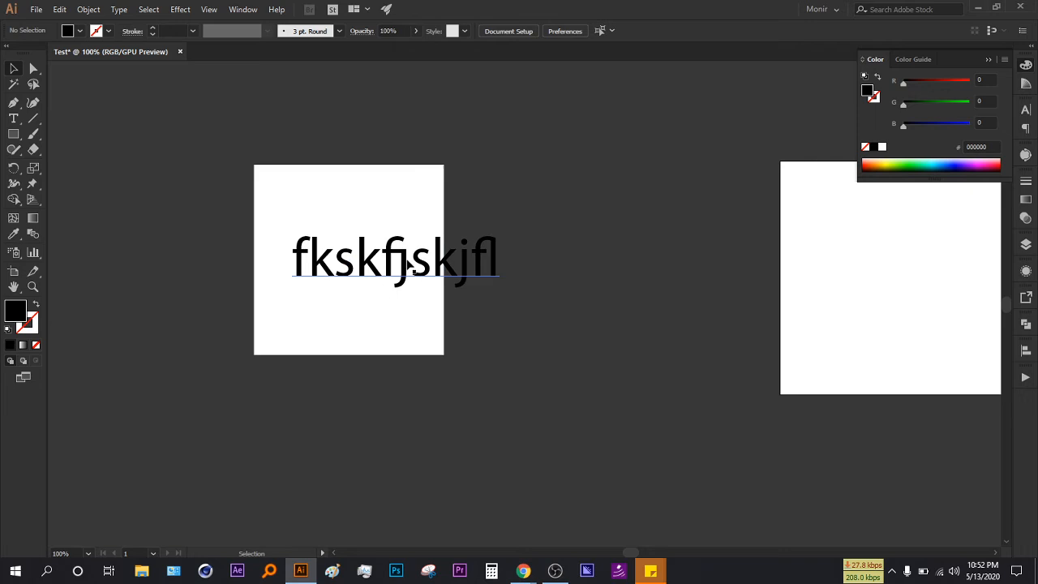
- Move the enlarged text lower over the white square and undo the stray moves that follow
{"action": "left_click_drag", "start_coordinate": [409, 285], "coordinate": [404, 312]}
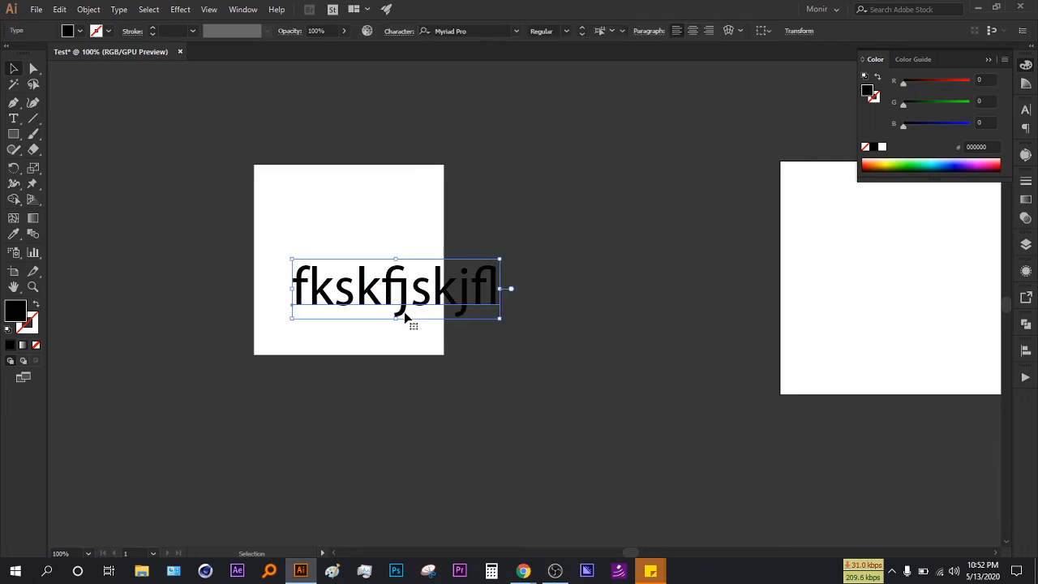
{"action": "left_click_drag", "start_coordinate": [394, 255], "coordinate": [389, 208]}
{"action": "key", "text": "a"}
{"action": "key", "text": "ctrl+z"}
{"action": "key", "text": "ctrl+z"}
{"action": "key", "text": "ctrl+z"}
{"action": "key", "text": "ctrl+z"}
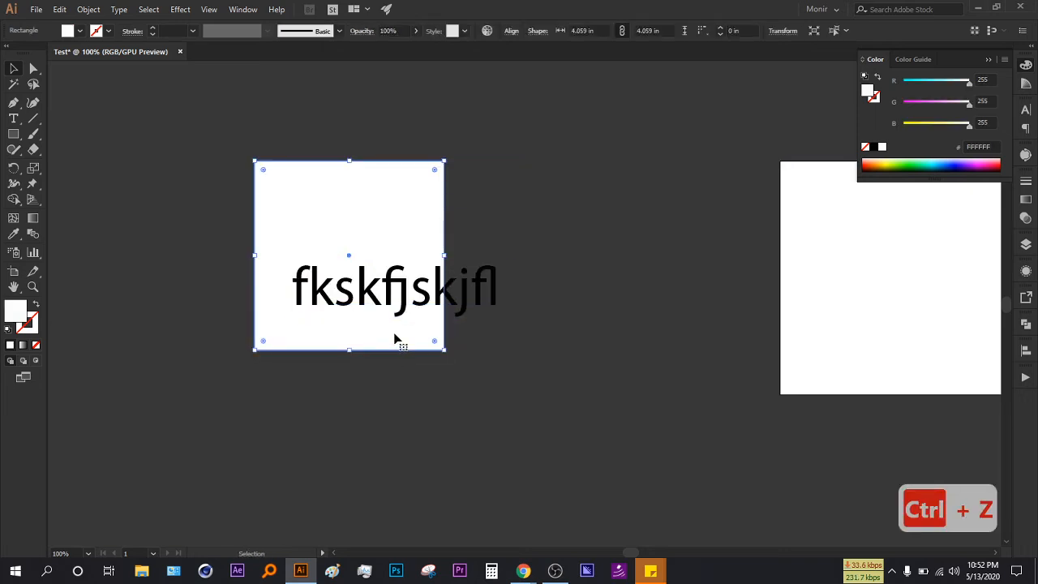
- Reposition the text and the white square so the text runs across the square's vertical middle
{"action": "left_click_drag", "start_coordinate": [412, 342], "coordinate": [361, 343]}
{"action": "left_click_drag", "start_coordinate": [377, 362], "coordinate": [411, 354]}
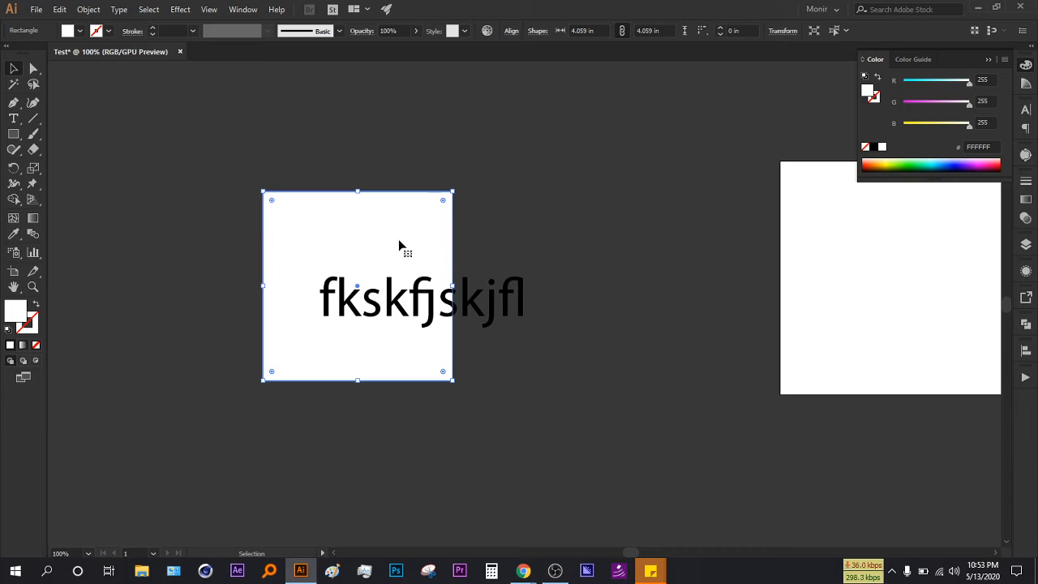
{"action": "left_click_drag", "start_coordinate": [399, 252], "coordinate": [400, 265]}
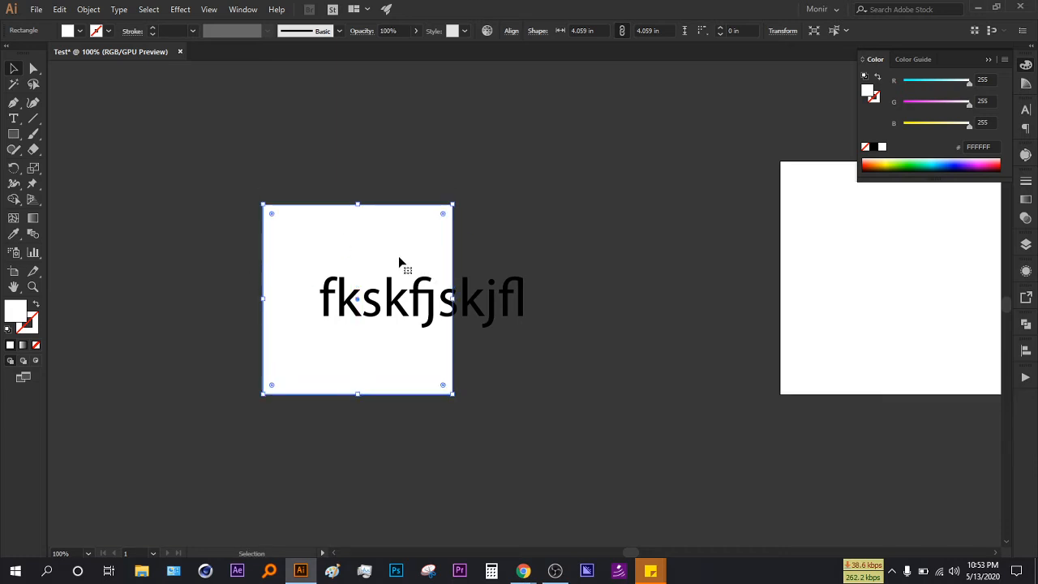
- Lock the white square, try to marquee-select its corner, and undo the lock
{"action": "left_click", "coordinate": [88, 10]}
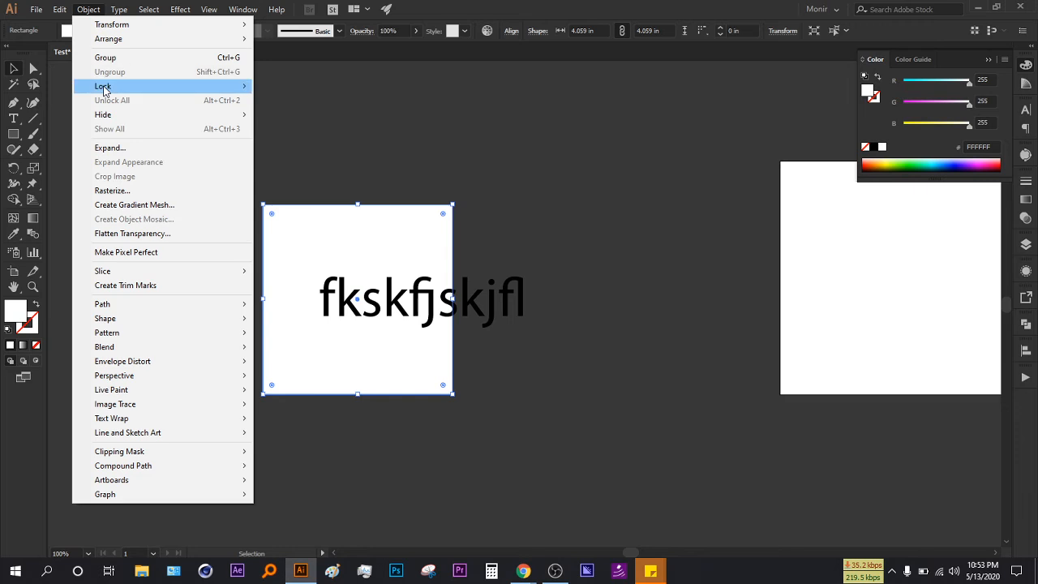
{"action": "mouse_move", "coordinate": [104, 86]}
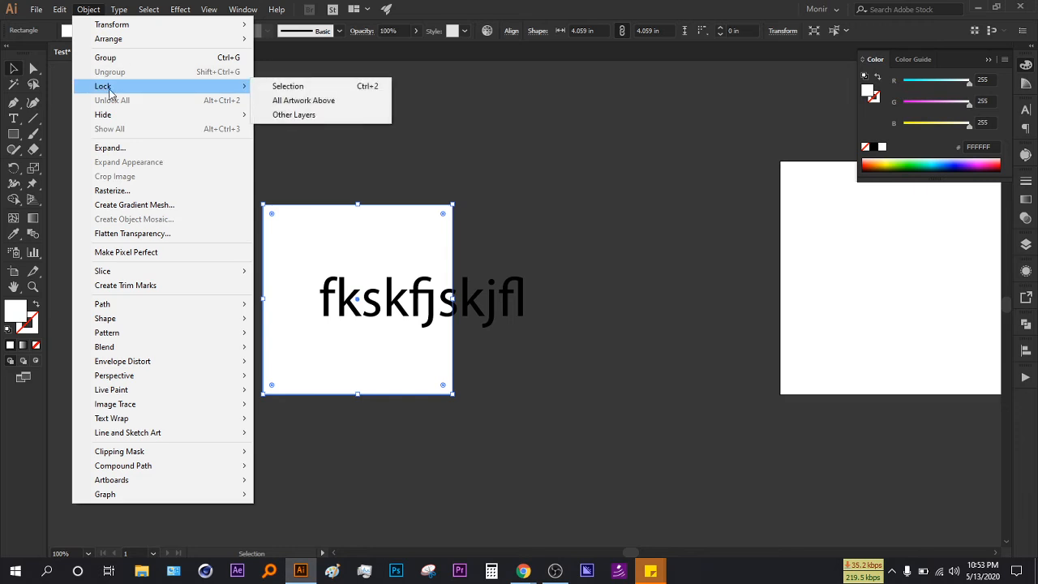
{"action": "left_click", "coordinate": [286, 86]}
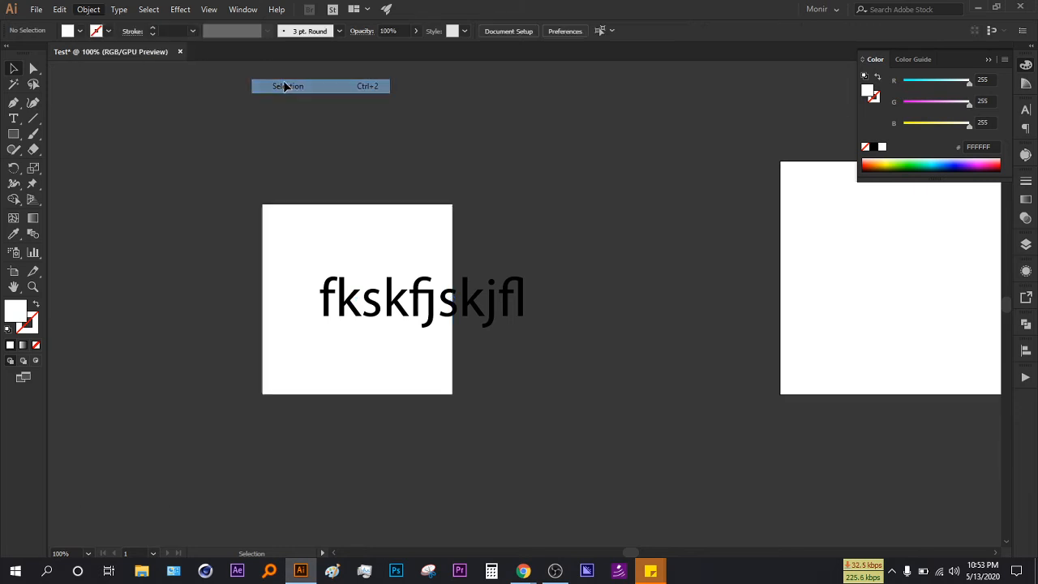
{"action": "left_click_drag", "start_coordinate": [295, 195], "coordinate": [243, 244]}
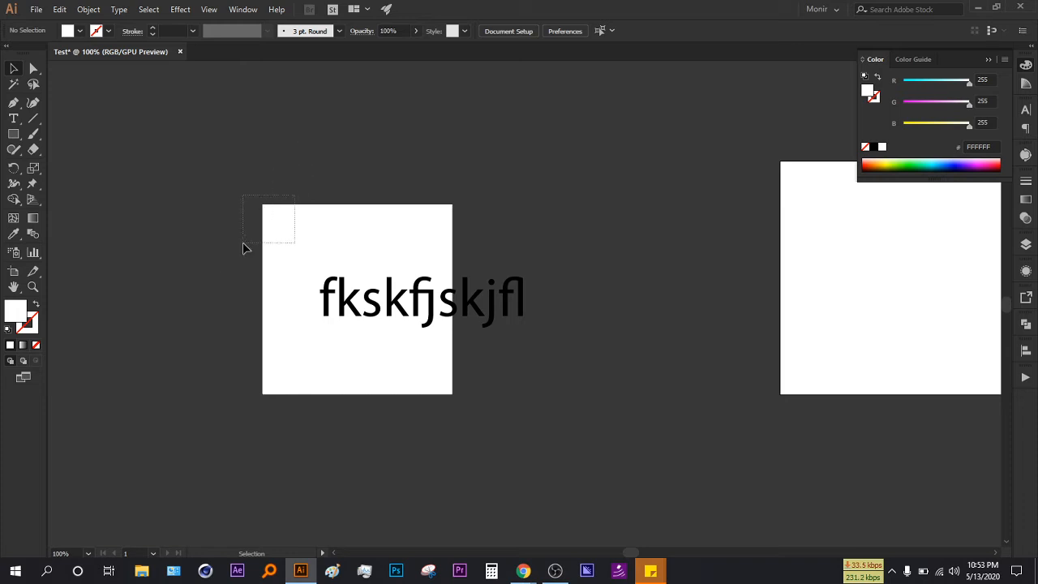
{"action": "key", "text": "ctrl+z"}
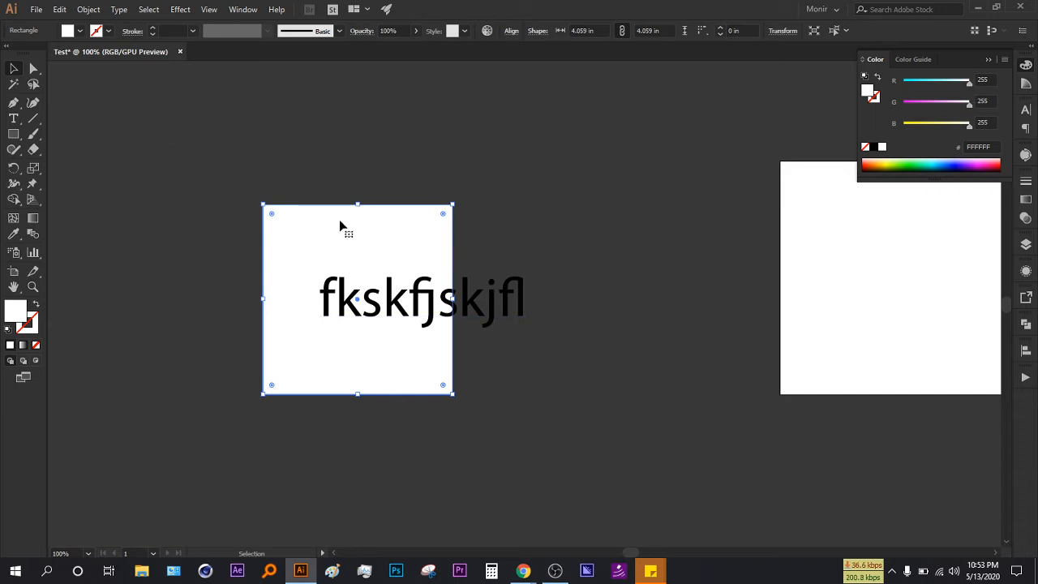
- Lock the white square again and select everything that is still unlocked
{"action": "left_click", "coordinate": [88, 9]}
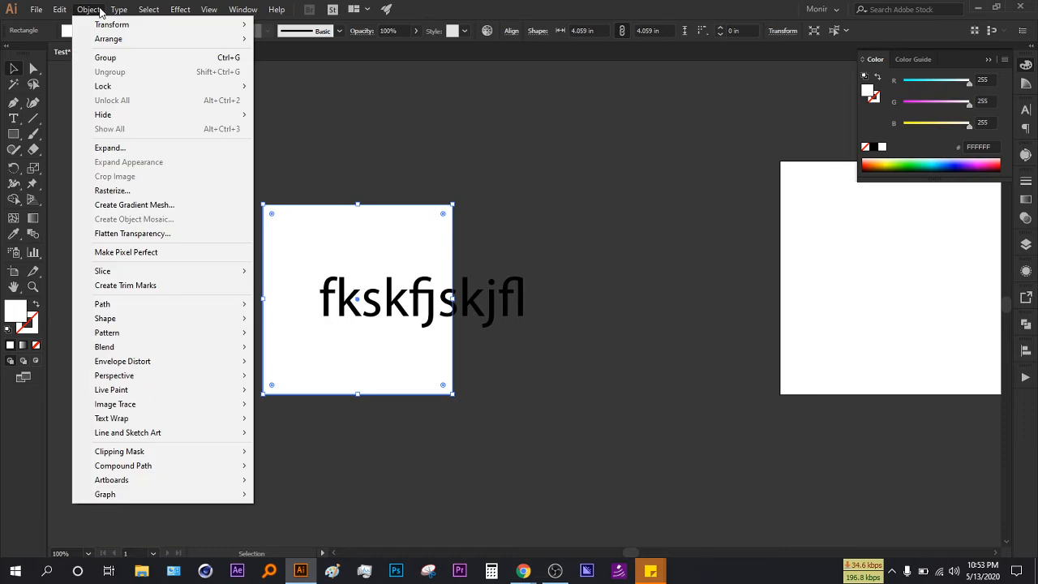
{"action": "mouse_move", "coordinate": [128, 89]}
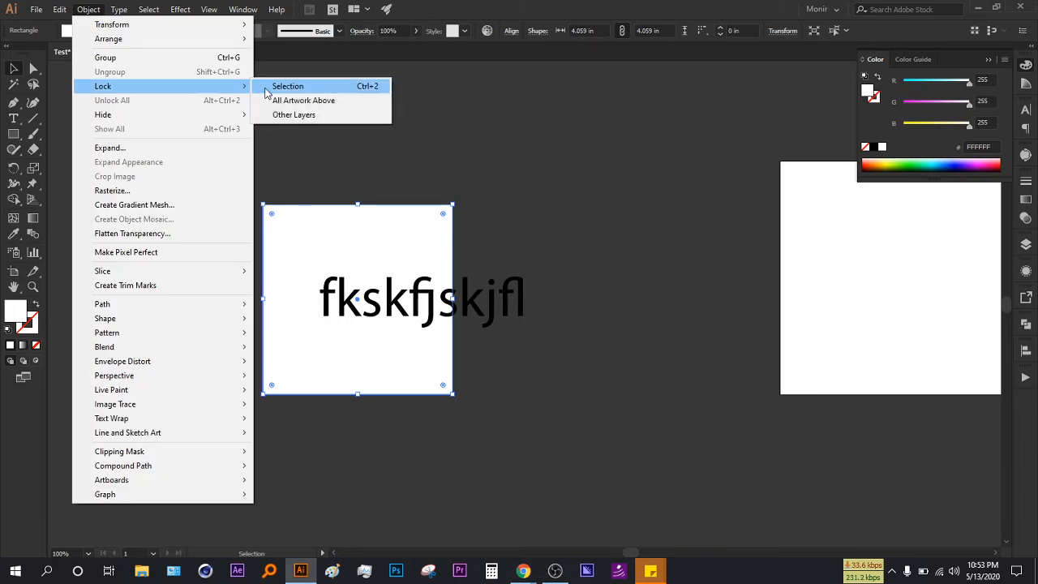
{"action": "left_click", "coordinate": [315, 87]}
{"action": "key", "text": "ctrl+a"}
{"action": "left_click", "coordinate": [236, 250]}
- Marquee-select the text across the locked square and shift it up and down over the square
{"action": "left_click_drag", "start_coordinate": [281, 223], "coordinate": [397, 386]}
{"action": "left_click_drag", "start_coordinate": [284, 247], "coordinate": [452, 443]}
{"action": "left_click_drag", "start_coordinate": [391, 322], "coordinate": [406, 254]}
{"action": "left_click_drag", "start_coordinate": [395, 256], "coordinate": [376, 338]}
{"action": "left_click", "coordinate": [333, 205]}
- Undo the recent text moves and the white square's lock
{"action": "key", "text": "ctrl+a"}
{"action": "left_click", "coordinate": [88, 9]}
{"action": "left_click", "coordinate": [349, 96]}
{"action": "key", "text": "ctrl+z"}
{"action": "key", "text": "ctrl+z"}
{"action": "key", "text": "ctrl+z"}
{"action": "key", "text": "ctrl+z"}
{"action": "left_click", "coordinate": [349, 142]}
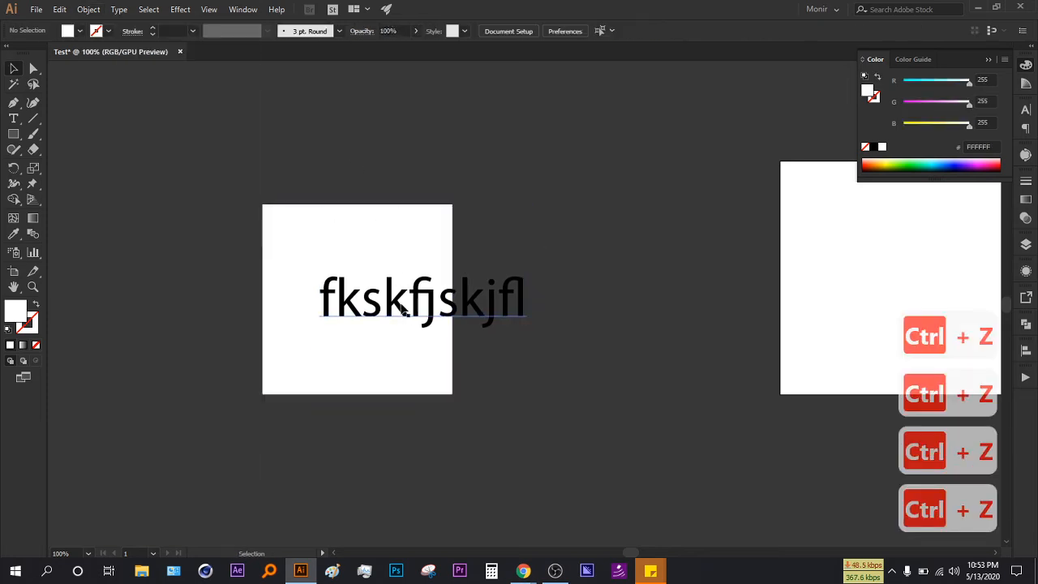
- Shift the text slightly farther onto the white square and lock it
{"action": "left_click", "coordinate": [374, 310]}
{"action": "left_click_drag", "start_coordinate": [374, 310], "coordinate": [367, 307]}
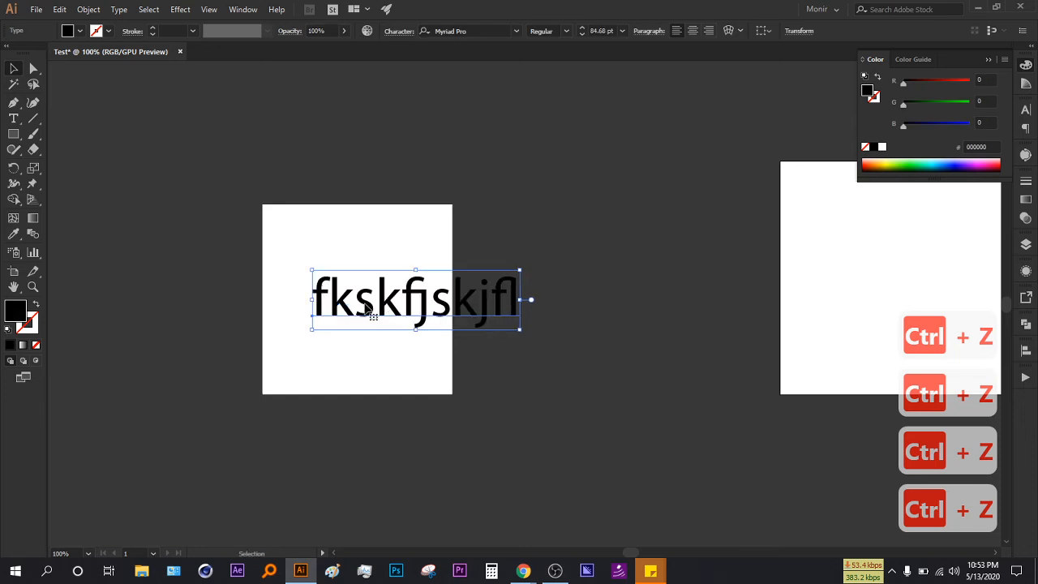
{"action": "left_click", "coordinate": [89, 10]}
{"action": "mouse_move", "coordinate": [105, 85]}
{"action": "left_click", "coordinate": [375, 91]}
- Try to move the locked text, and shift the white square beneath it slightly farther from the artboard
{"action": "left_click_drag", "start_coordinate": [403, 296], "coordinate": [405, 266]}
{"action": "left_click_drag", "start_coordinate": [401, 308], "coordinate": [342, 308]}
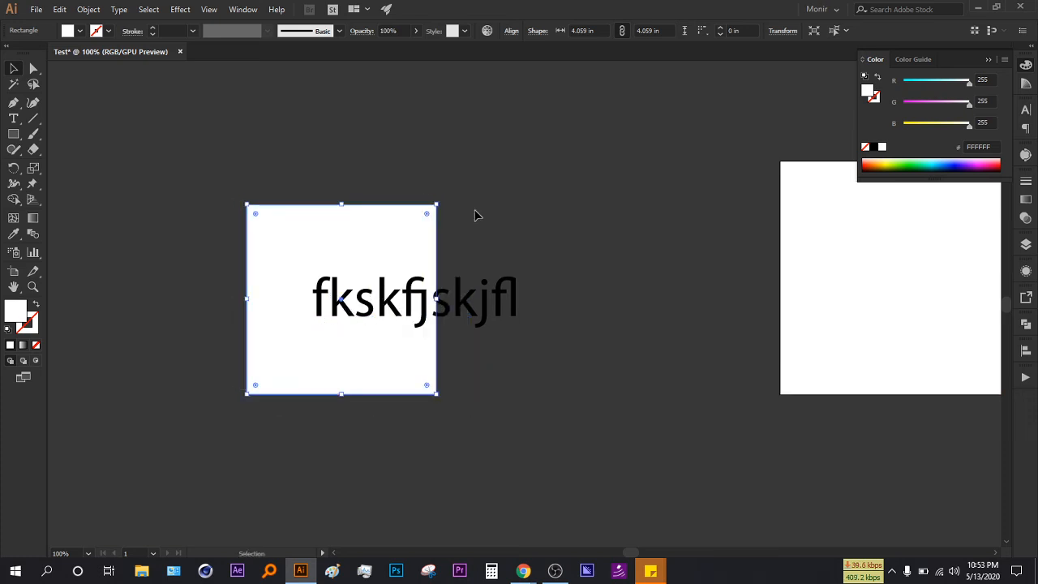
{"action": "left_click", "coordinate": [89, 10]}
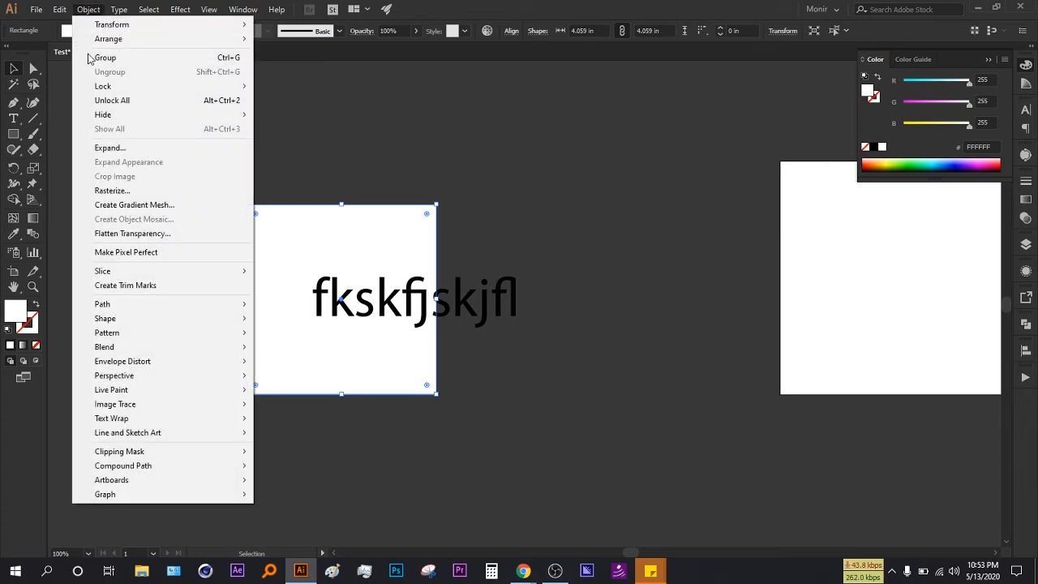
{"action": "left_click", "coordinate": [469, 151]}
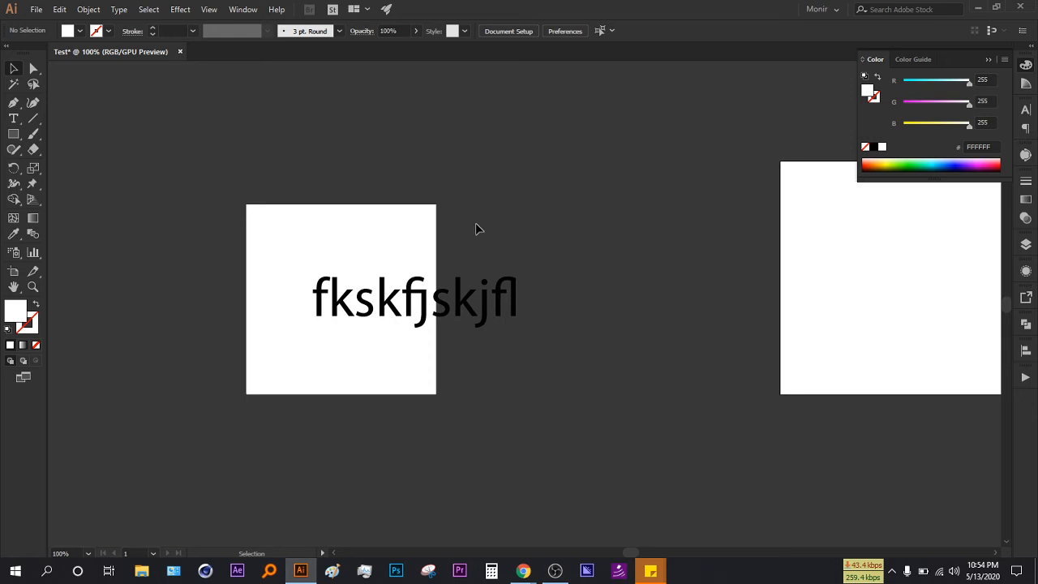
- Examine the lock and unlock commands and their shortcuts with the white square selected
{"action": "left_click", "coordinate": [389, 219]}
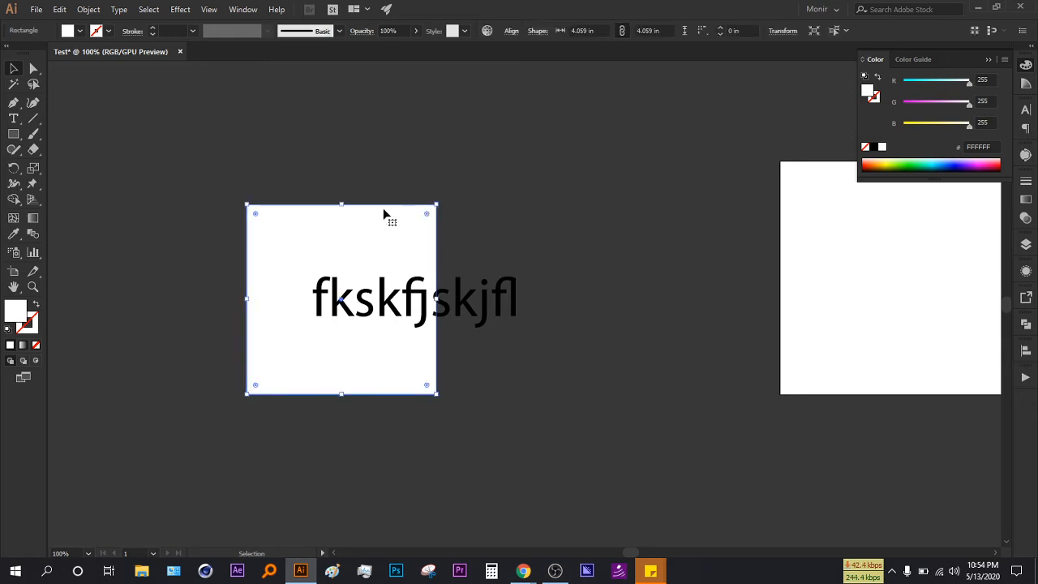
{"action": "left_click", "coordinate": [88, 9]}
{"action": "mouse_move", "coordinate": [105, 86]}
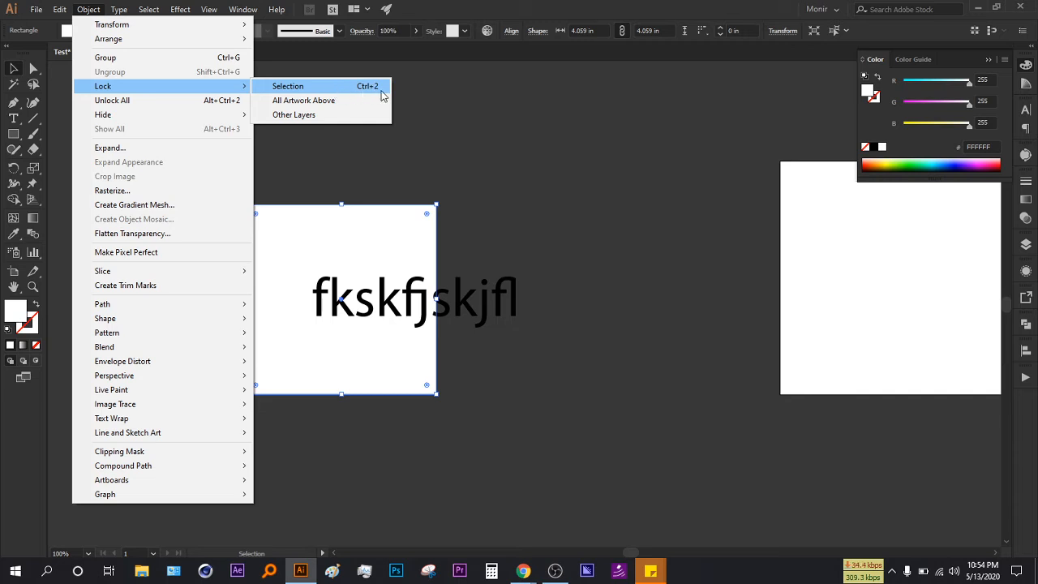
{"action": "left_click", "coordinate": [431, 105]}
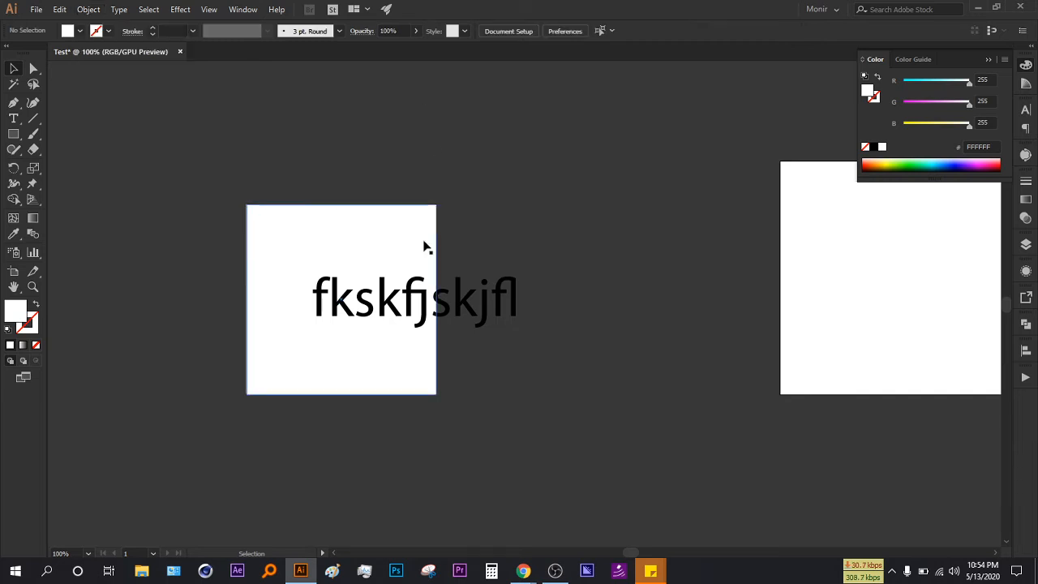
- Unlock all objects and lock only the white square
{"action": "key", "text": "ctrl+alt+2"}
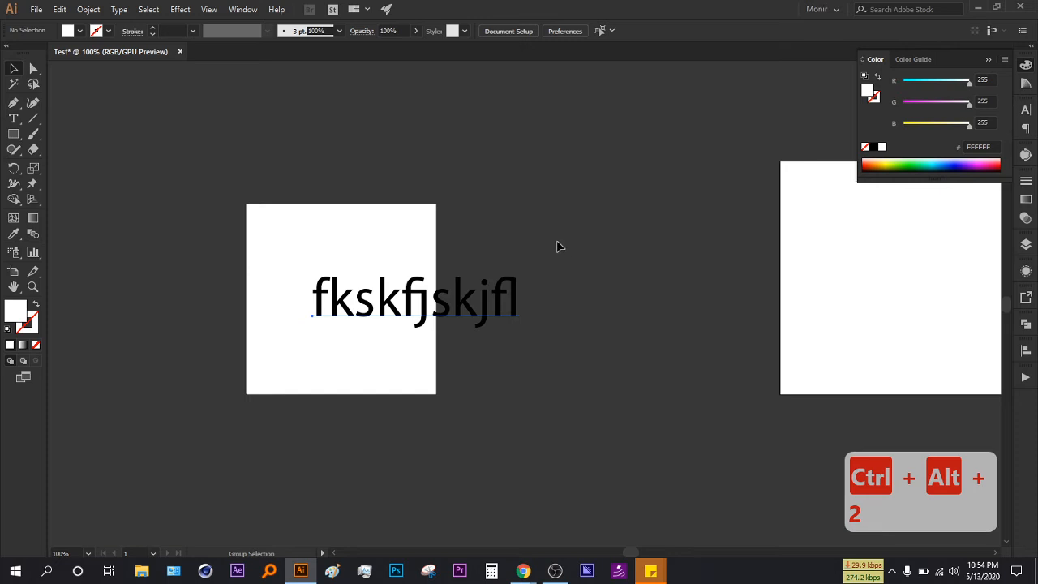
{"action": "left_click", "coordinate": [556, 246]}
{"action": "left_click", "coordinate": [319, 243]}
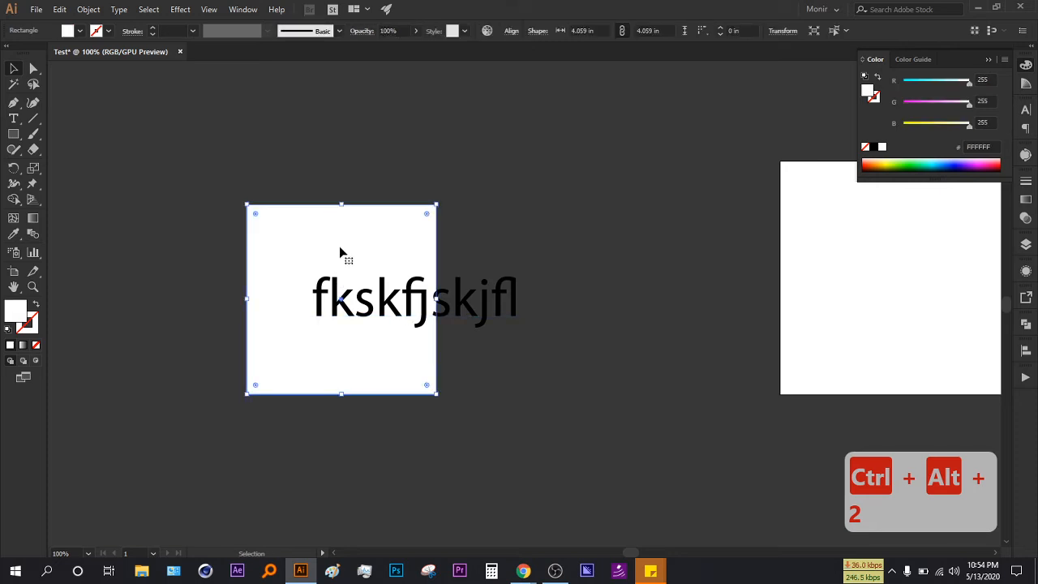
{"action": "key", "text": "a"}
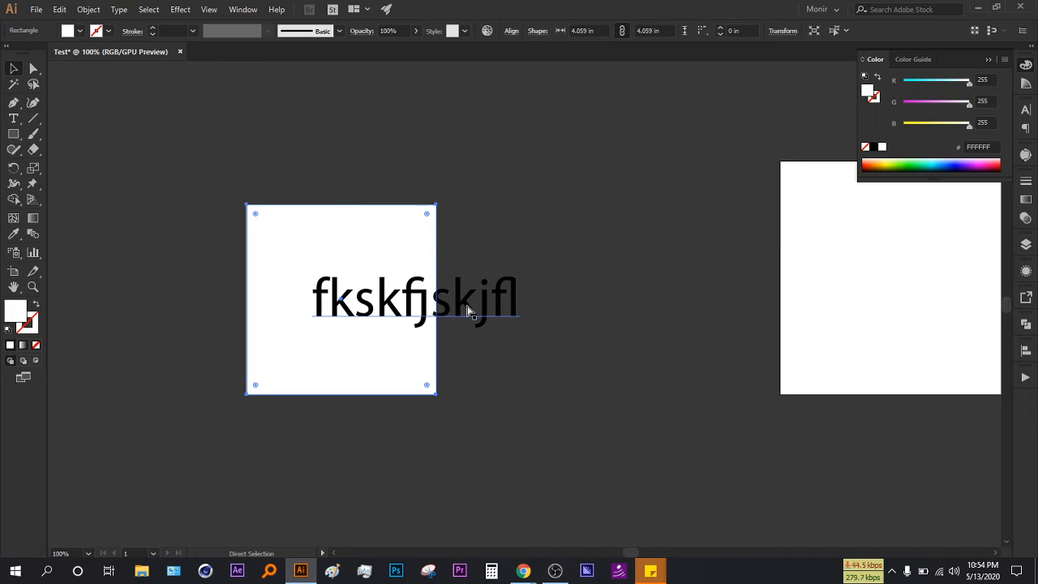
{"action": "key", "text": "ctrl+2"}
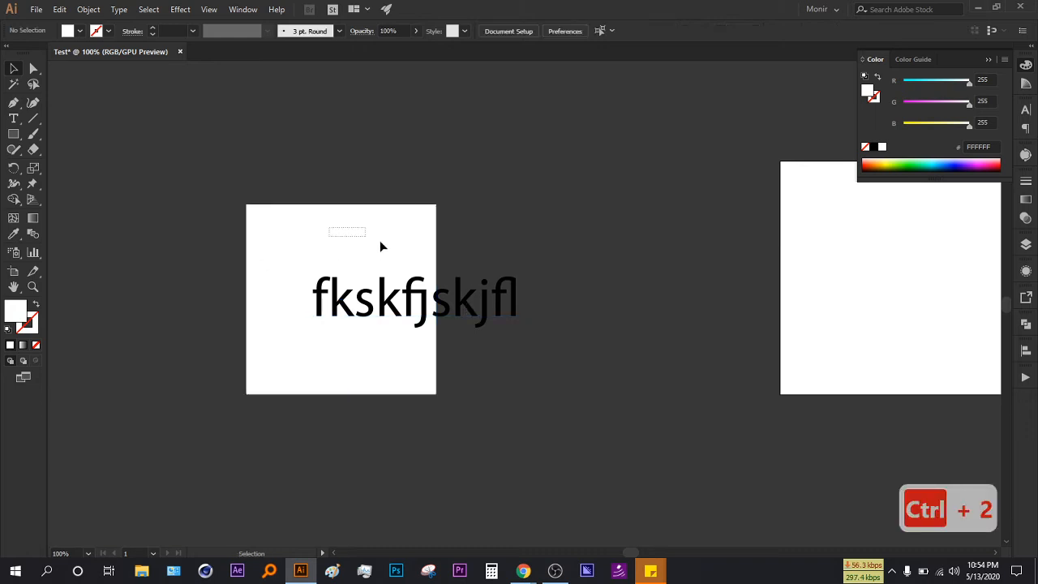
- Move the text farther onto the locked square so it starts near the square's left edge, and lock it too
{"action": "left_click_drag", "start_coordinate": [317, 203], "coordinate": [448, 233]}
{"action": "left_click_drag", "start_coordinate": [223, 195], "coordinate": [430, 237]}
{"action": "left_click_drag", "start_coordinate": [248, 220], "coordinate": [360, 309]}
{"action": "key", "text": "ctrl+2"}
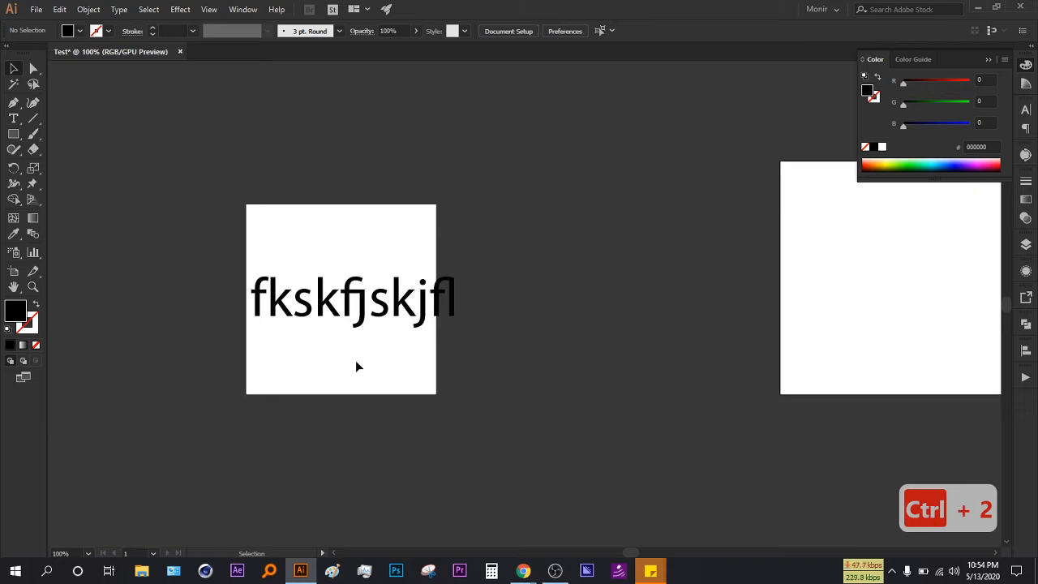
- Test selection marquees across the locked square and text, and unlock all objects
{"action": "left_click_drag", "start_coordinate": [245, 241], "coordinate": [350, 403]}
{"action": "left_click_drag", "start_coordinate": [240, 177], "coordinate": [428, 385]}
{"action": "left_click_drag", "start_coordinate": [327, 218], "coordinate": [491, 448]}
{"action": "left_click_drag", "start_coordinate": [232, 193], "coordinate": [455, 415]}
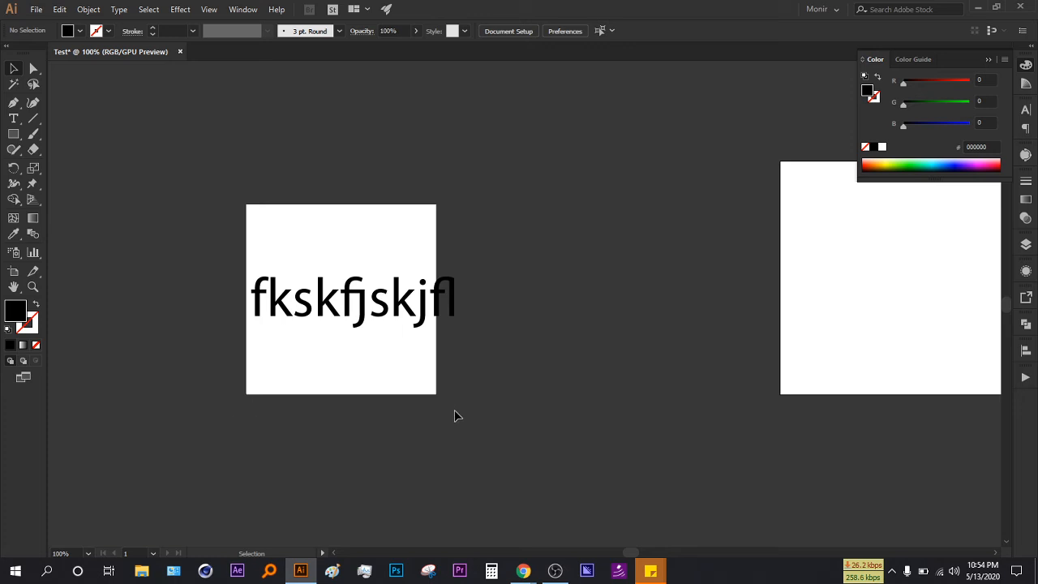
{"action": "key", "text": "a"}
{"action": "key", "text": "alt"}
{"action": "key", "text": "ctrl+alt+2"}
{"action": "left_click", "coordinate": [584, 356]}
- Move the square and text slightly lower with the text reaching well past the square's right edge, nudging the text three increments right
{"action": "left_click_drag", "start_coordinate": [284, 267], "coordinate": [389, 292]}
{"action": "left_click_drag", "start_coordinate": [389, 236], "coordinate": [331, 321]}
{"action": "left_click", "coordinate": [544, 271]}
{"action": "left_click", "coordinate": [473, 339]}
{"action": "left_click_drag", "start_coordinate": [470, 334], "coordinate": [457, 334]}
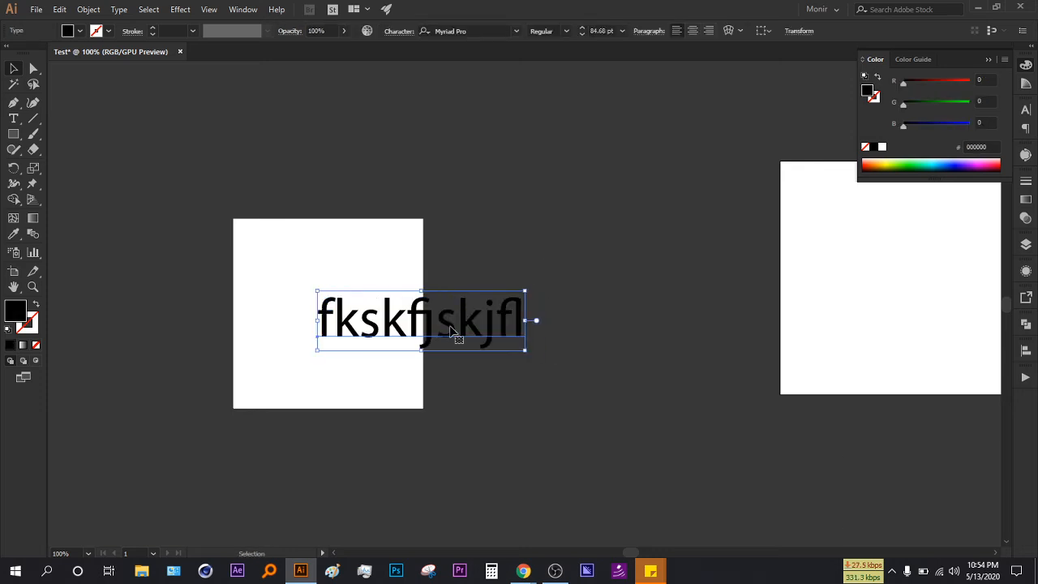
{"action": "key", "text": "Right"}
{"action": "key", "text": "Right"}
{"action": "key", "text": "Right"}
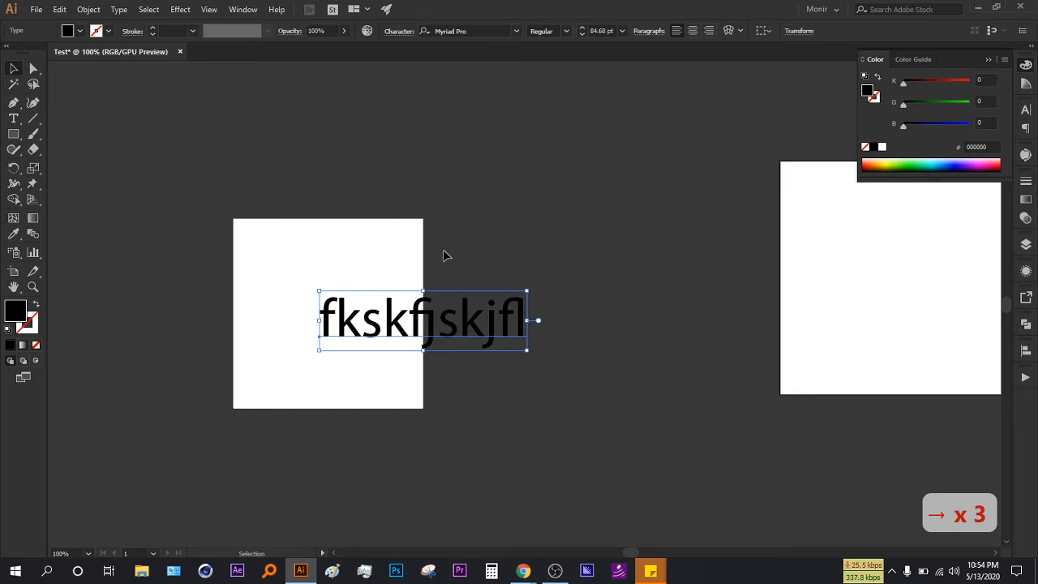
- Select the square and text individually and together, and collapse the color controls
{"action": "left_click", "coordinate": [375, 286]}
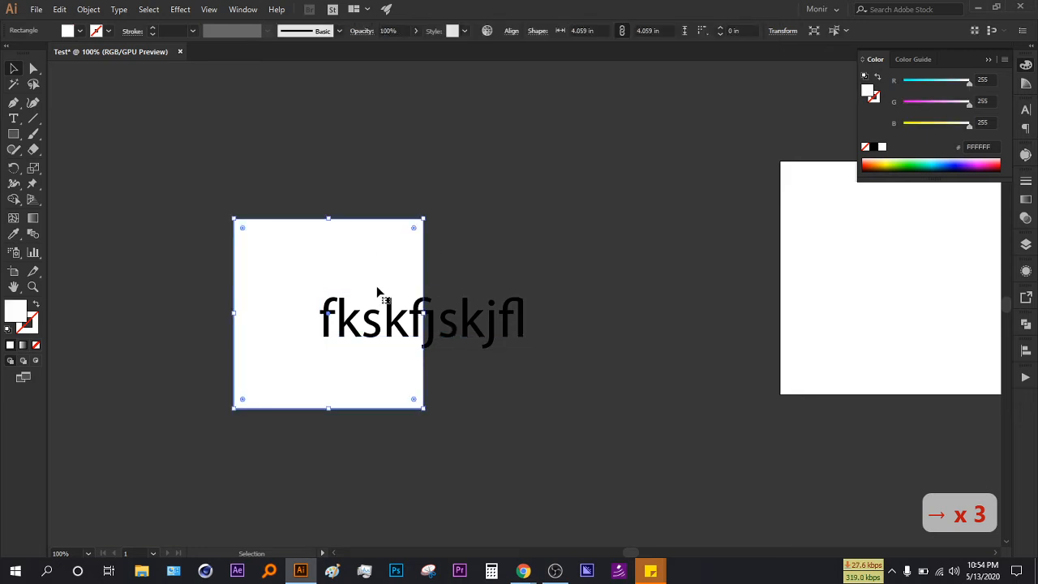
{"action": "left_click", "coordinate": [466, 306]}
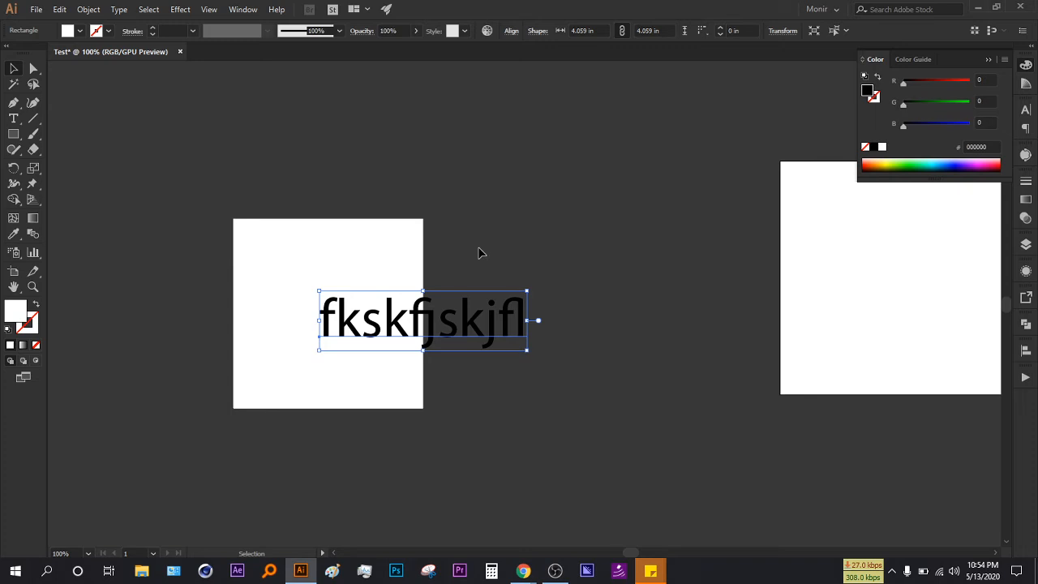
{"action": "left_click", "coordinate": [629, 273]}
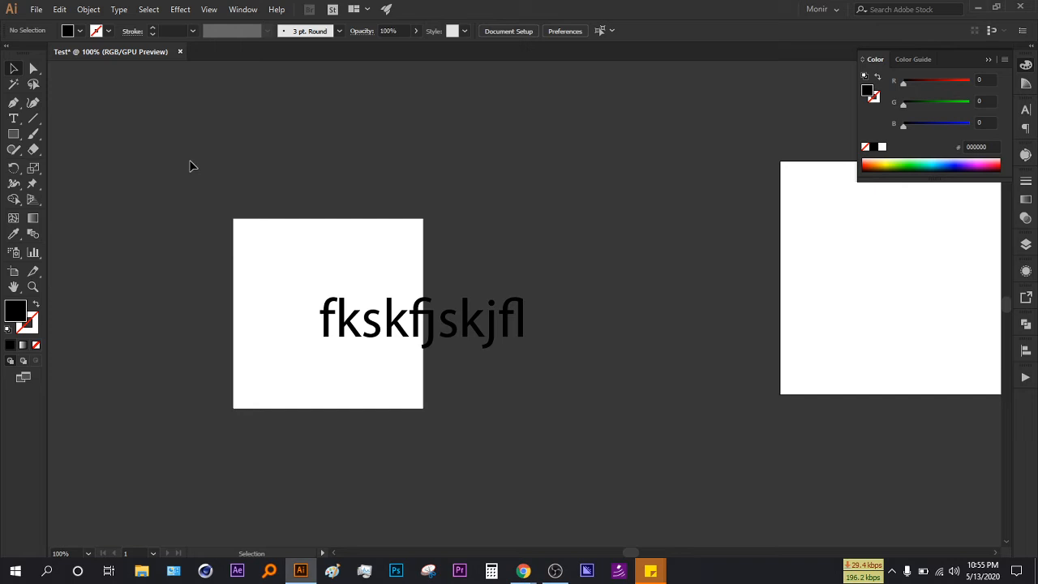
{"action": "left_click_drag", "start_coordinate": [190, 166], "coordinate": [464, 570]}
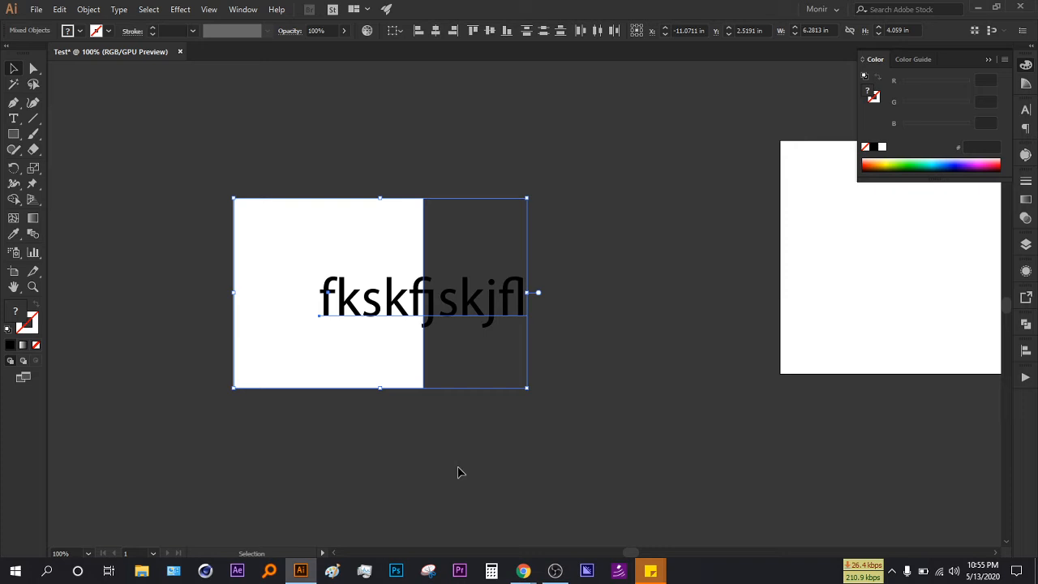
{"action": "left_click", "coordinate": [988, 61]}
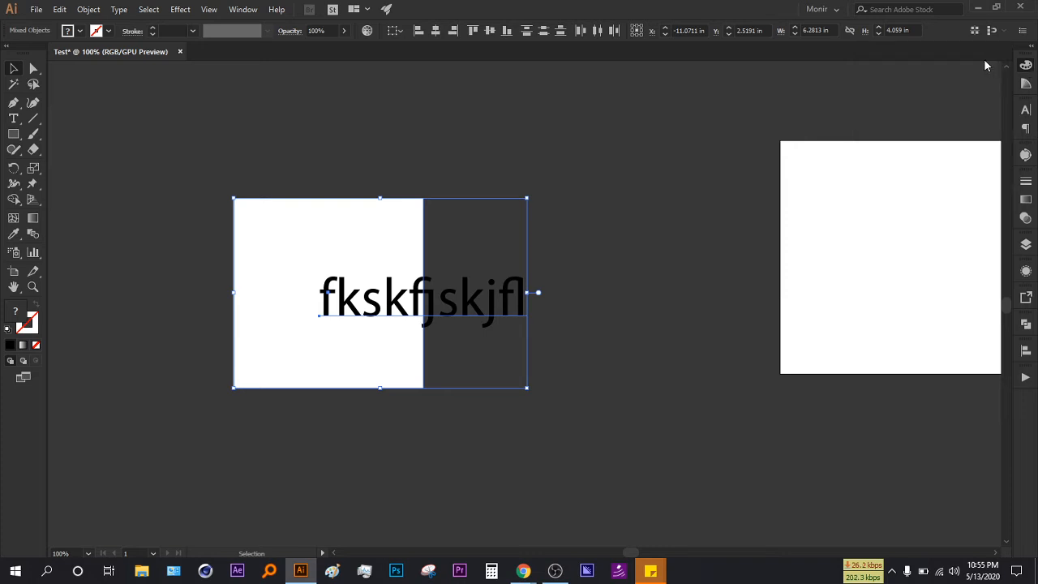
{"action": "left_click", "coordinate": [728, 146]}
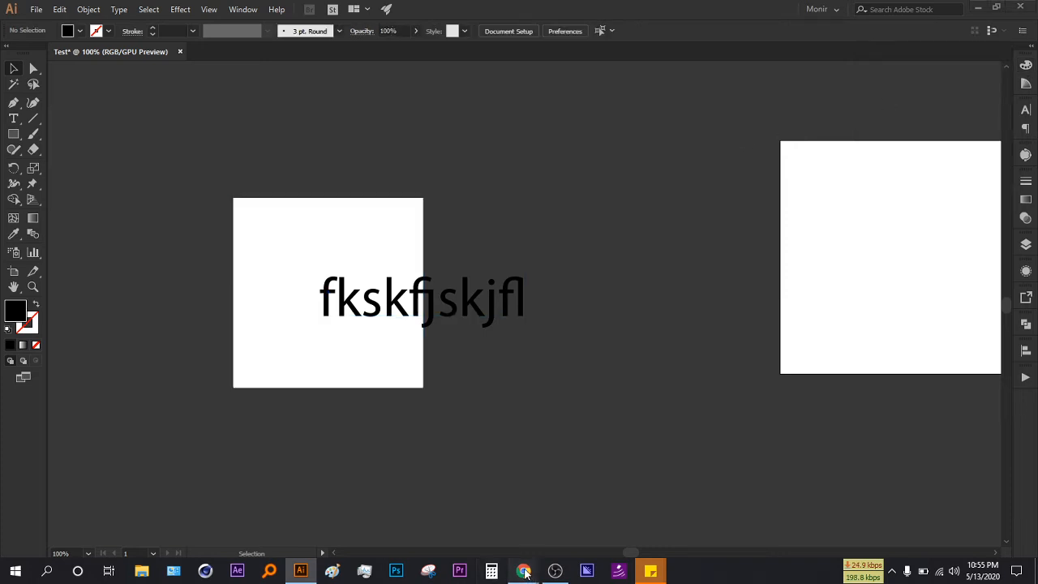
- Switch to the Google Meet call in Chrome to check on the participants, and return to Illustrator
{"action": "left_click", "coordinate": [452, 514]}
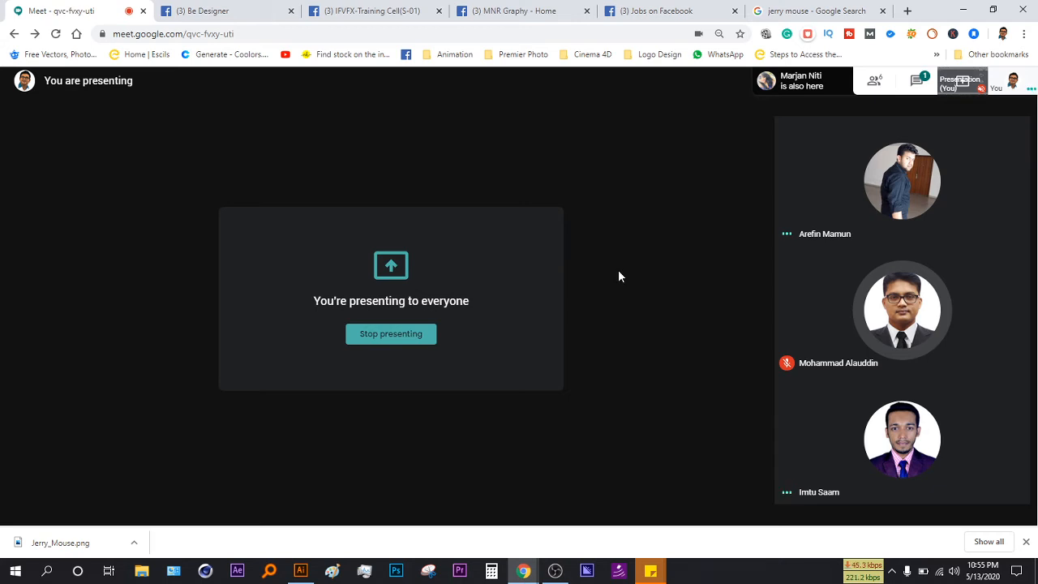
{"action": "mouse_move", "coordinate": [723, 220]}
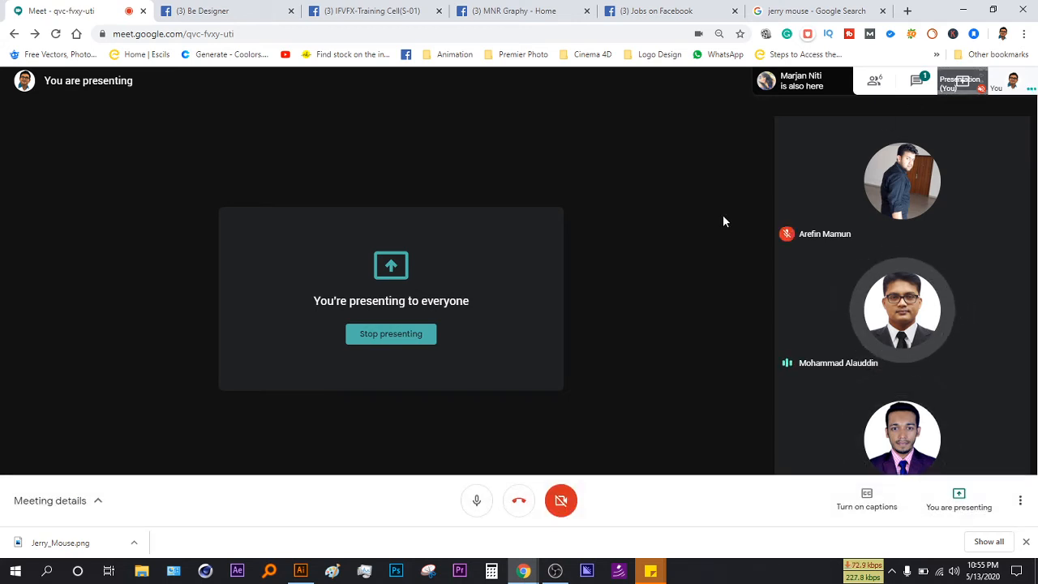
{"action": "left_click", "coordinate": [963, 8]}
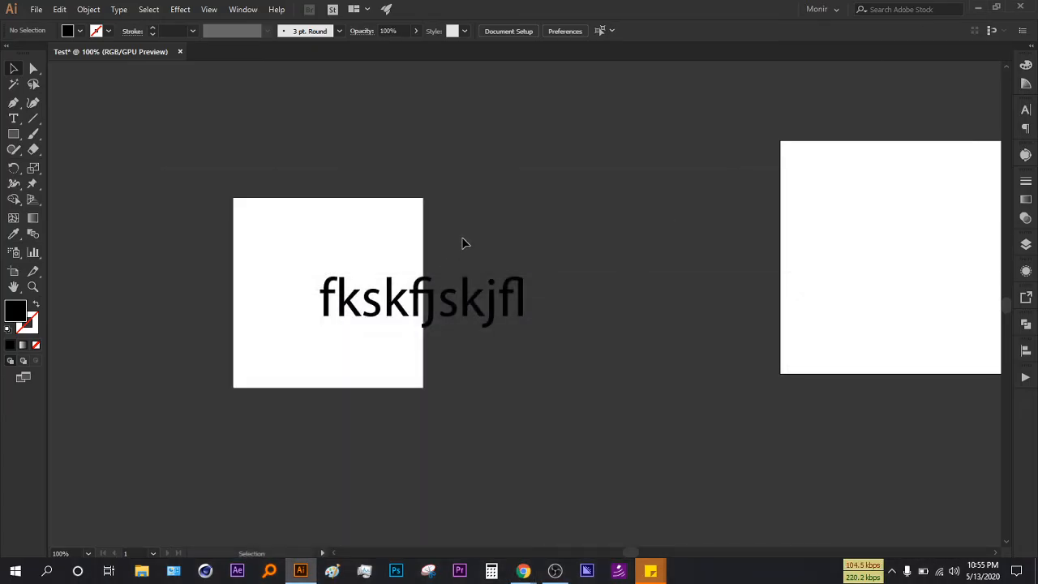
- Move the text off the white square into the empty space between the square and the artboard
{"action": "left_click_drag", "start_coordinate": [422, 316], "coordinate": [561, 313]}
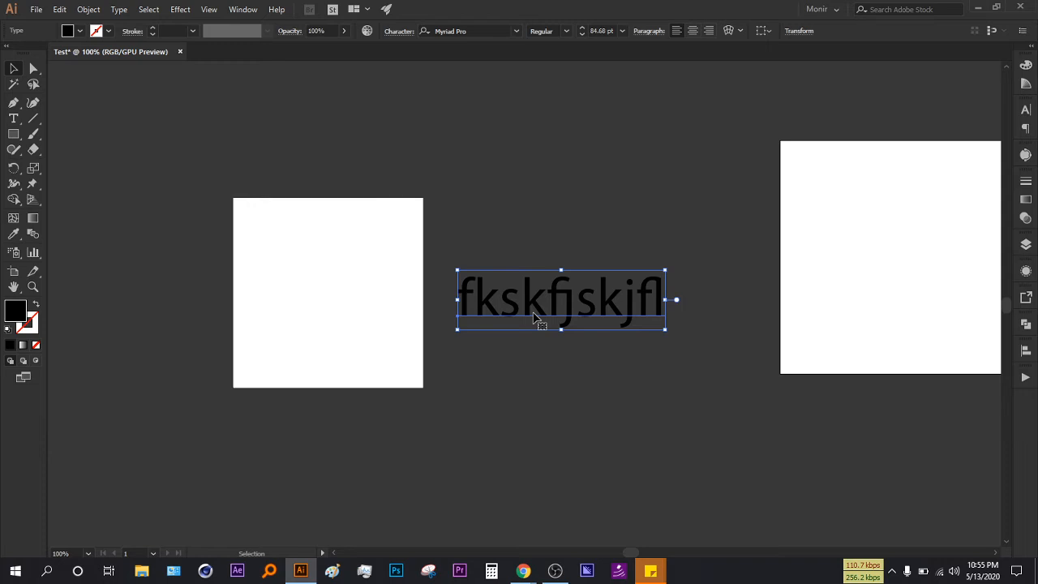
{"action": "left_click", "coordinate": [384, 311]}
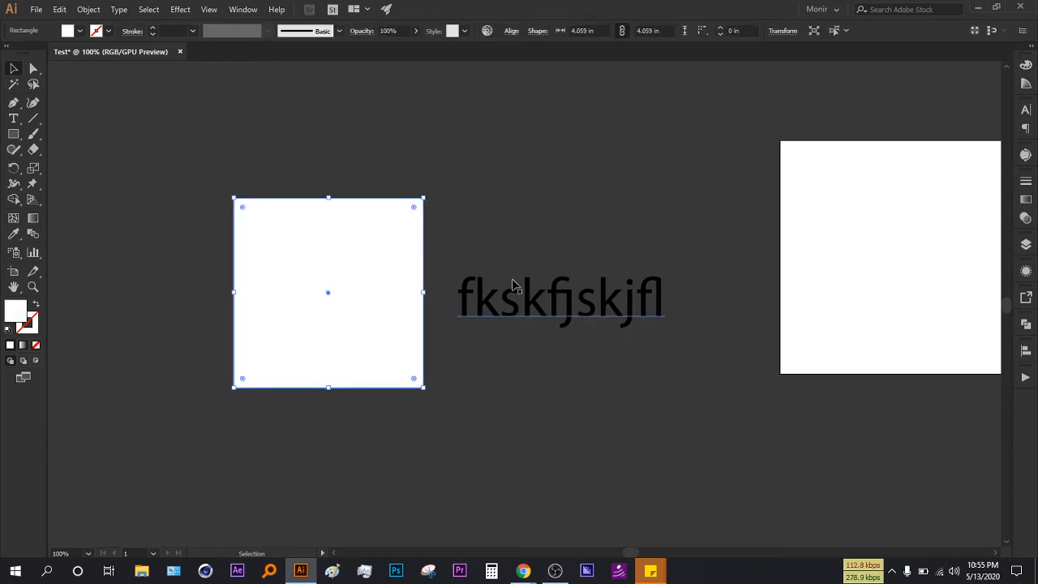
{"action": "left_click", "coordinate": [551, 345]}
- Fill the white background square with teal (06BFBF) and deselect it
{"action": "left_click", "coordinate": [382, 357]}
{"action": "double_click", "coordinate": [15, 310]}
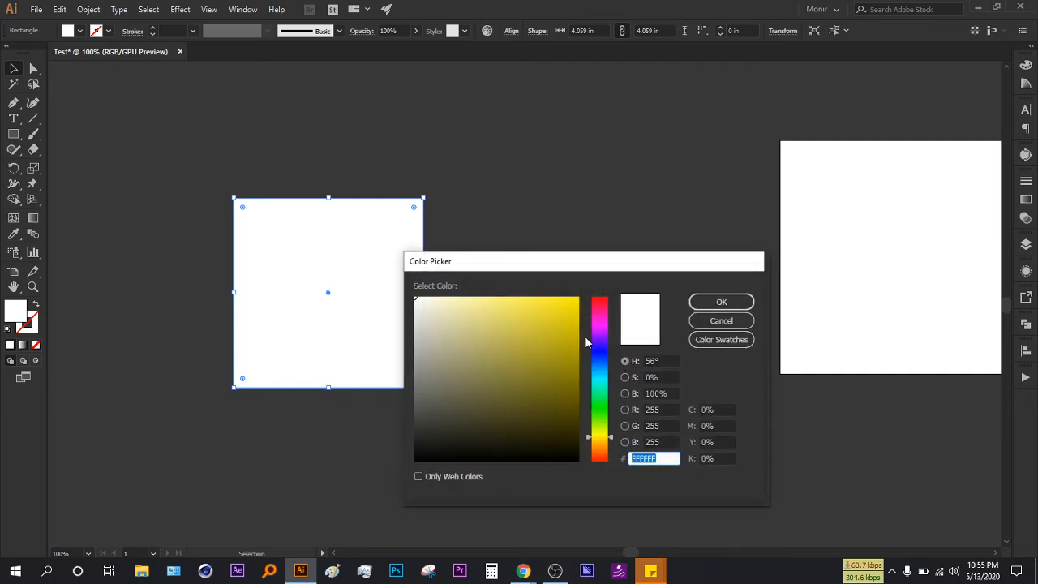
{"action": "left_click", "coordinate": [604, 385]}
{"action": "left_click", "coordinate": [578, 337]}
{"action": "left_click", "coordinate": [721, 302]}
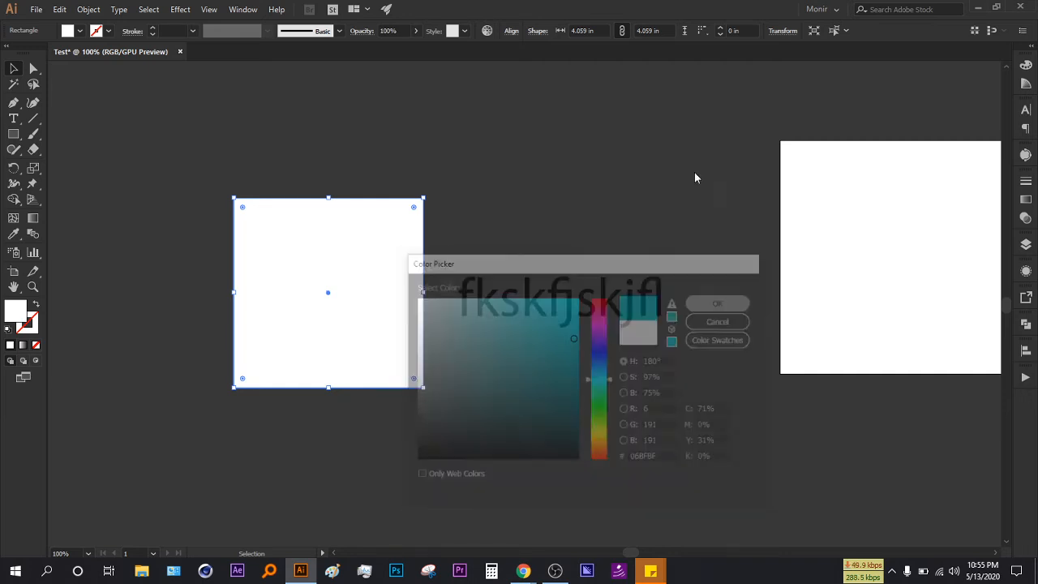
{"action": "scroll", "coordinate": [625, 400], "scroll_direction": "up", "scroll_amount": 1}
{"action": "scroll", "coordinate": [624, 400], "scroll_direction": "right", "scroll_amount": 1}
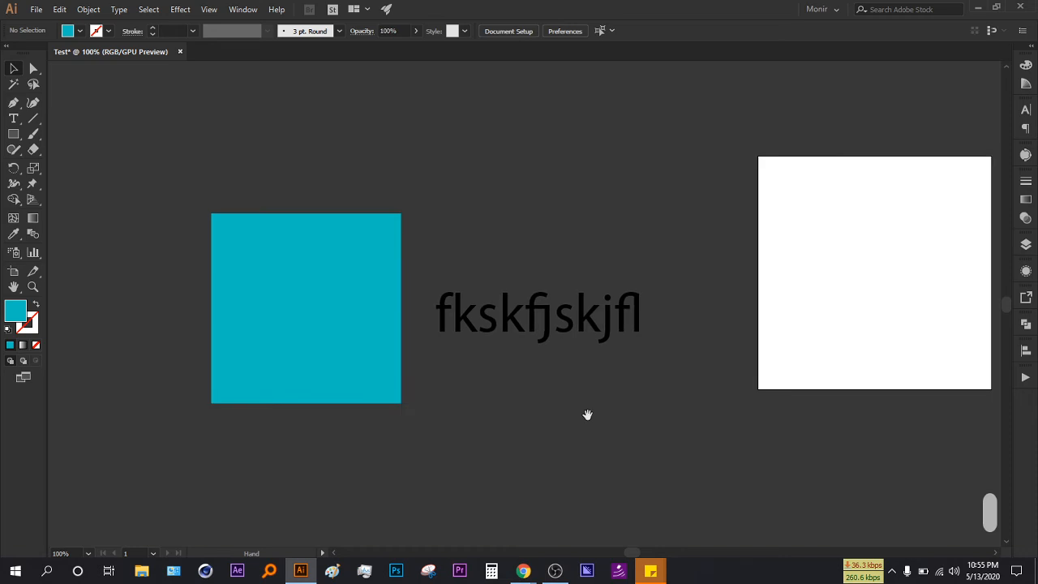
- Move the text down and away from the teal square, then duplicate the square to its left and scale the copy to 1.8646 in
{"action": "left_click_drag", "start_coordinate": [513, 339], "coordinate": [549, 413]}
{"action": "left_click_drag", "start_coordinate": [307, 308], "coordinate": [112, 306]}
{"action": "scroll", "coordinate": [308, 340], "scroll_direction": "left", "scroll_amount": 8}
{"action": "scroll", "coordinate": [308, 341], "scroll_direction": "down", "scroll_amount": 1}
{"action": "left_click_drag", "start_coordinate": [391, 388], "coordinate": [339, 336]}
- Fill the small teal square with magenta pink and deselect it
{"action": "double_click", "coordinate": [16, 311]}
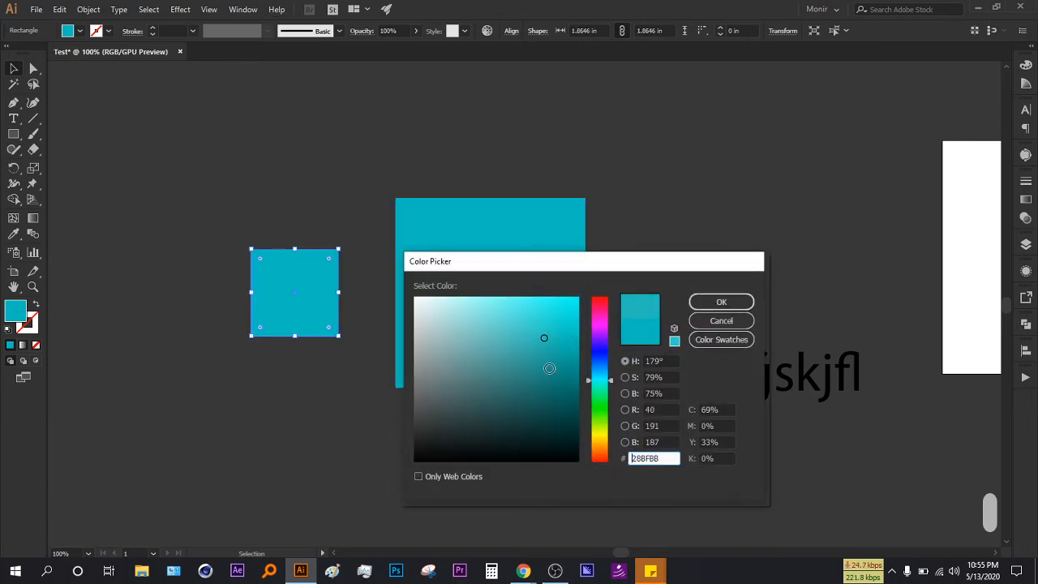
{"action": "left_click", "coordinate": [601, 314]}
{"action": "left_click", "coordinate": [747, 305]}
{"action": "left_click", "coordinate": [625, 340]}
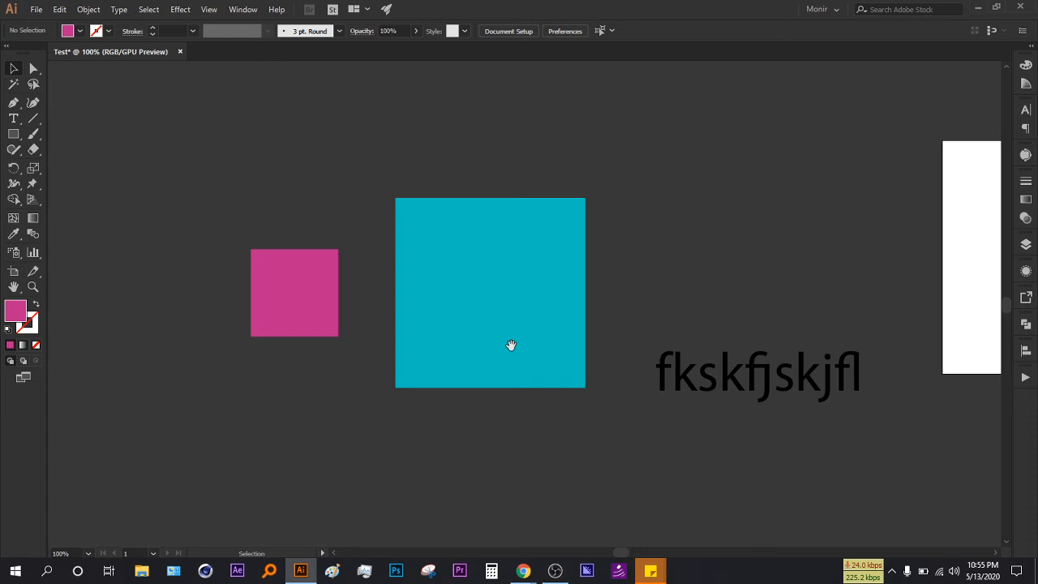
- Duplicate the pink square straight below itself and fill the copy with green (7DBC2A)
{"action": "scroll", "coordinate": [405, 300], "scroll_direction": "down", "scroll_amount": 2}
{"action": "scroll", "coordinate": [406, 300], "scroll_direction": "left", "scroll_amount": 3}
{"action": "left_click_drag", "start_coordinate": [339, 261], "coordinate": [339, 472]}
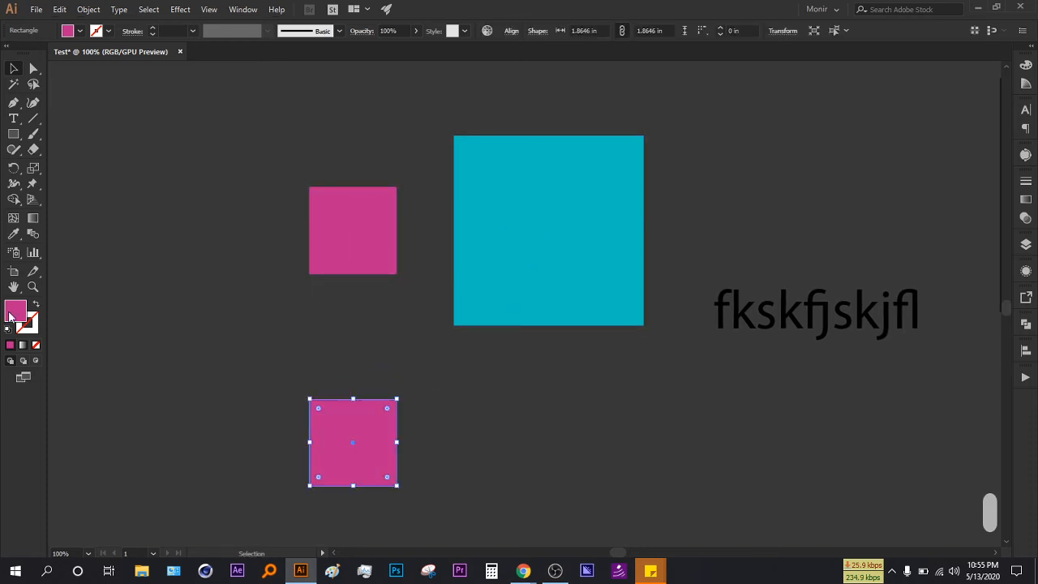
{"action": "double_click", "coordinate": [11, 314]}
{"action": "left_click", "coordinate": [607, 424]}
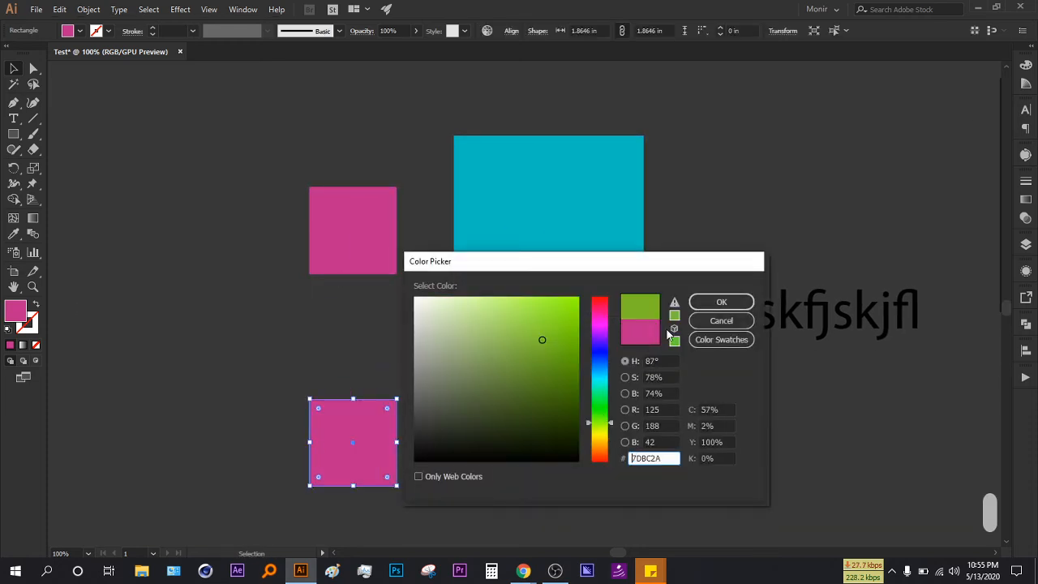
{"action": "left_click", "coordinate": [721, 302]}
{"action": "left_click", "coordinate": [754, 192]}
{"action": "scroll", "coordinate": [576, 334], "scroll_direction": "down", "scroll_amount": 1}
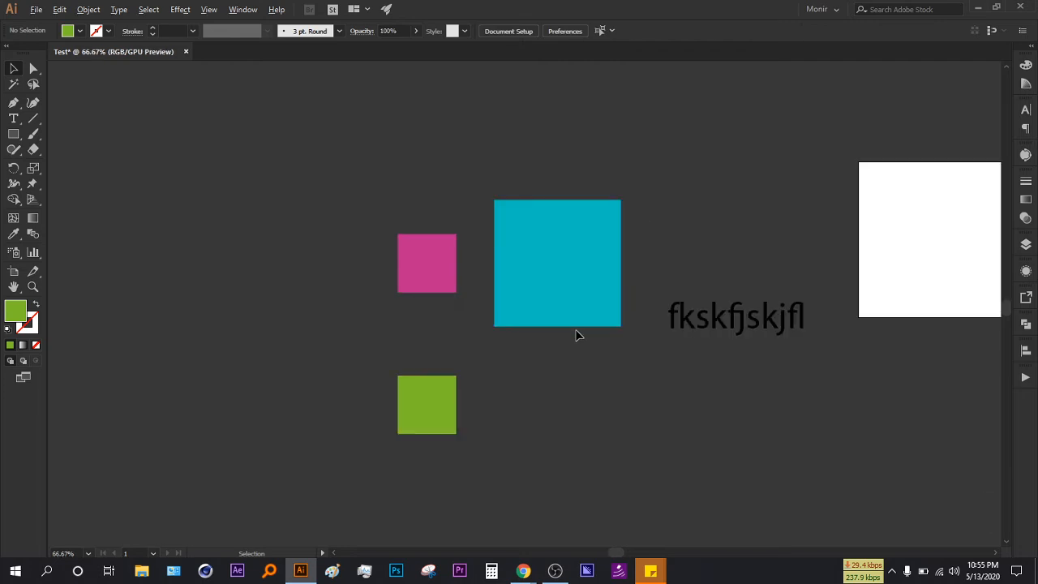
- Delete the large teal square
{"action": "left_click", "coordinate": [397, 416]}
{"action": "left_click", "coordinate": [567, 294]}
{"action": "key", "text": "Delete"}
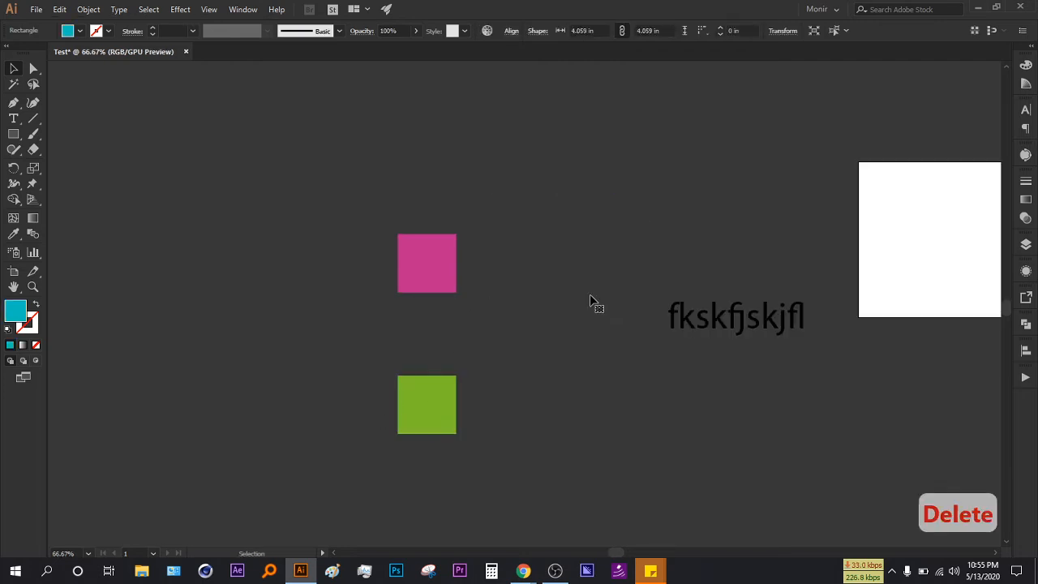
- Duplicate the pink square above itself and fill the copy with blue (2A2ABC)
{"action": "left_click_drag", "start_coordinate": [438, 284], "coordinate": [431, 180]}
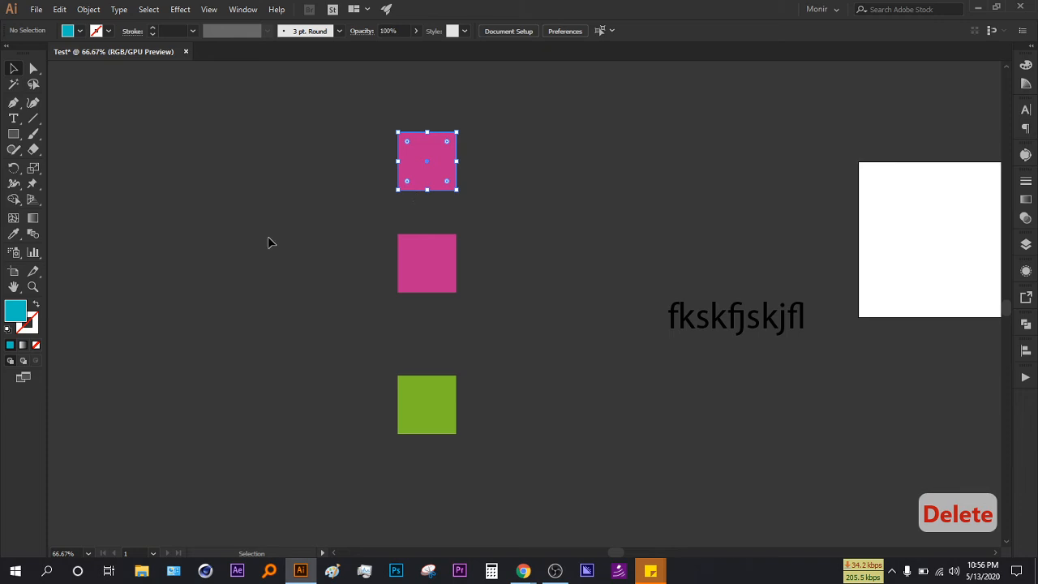
{"action": "double_click", "coordinate": [15, 312]}
{"action": "left_click", "coordinate": [602, 355]}
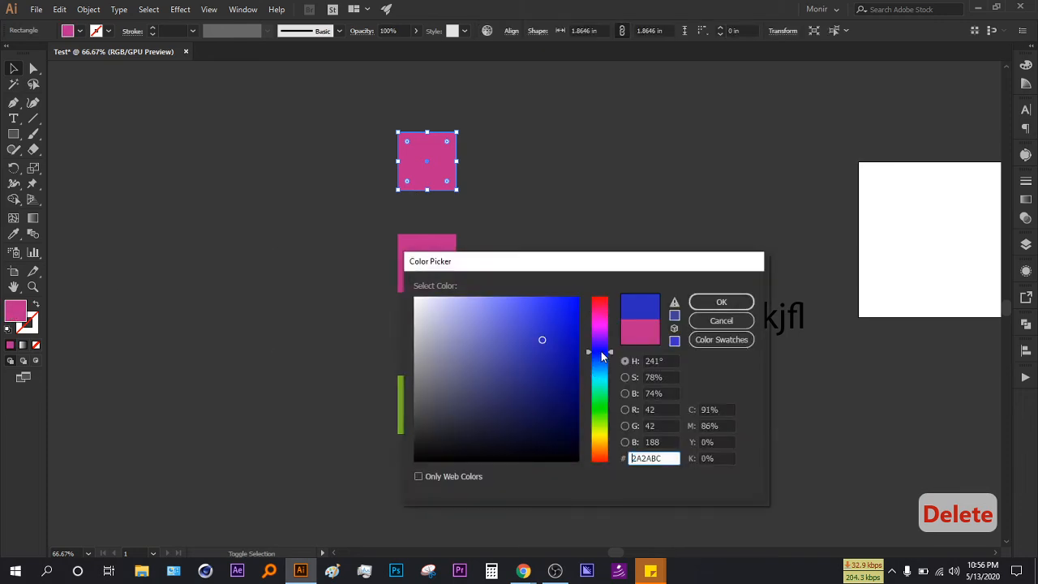
{"action": "left_click", "coordinate": [722, 301]}
{"action": "left_click", "coordinate": [624, 273]}
{"action": "scroll", "coordinate": [512, 313], "scroll_direction": "up", "scroll_amount": 1}
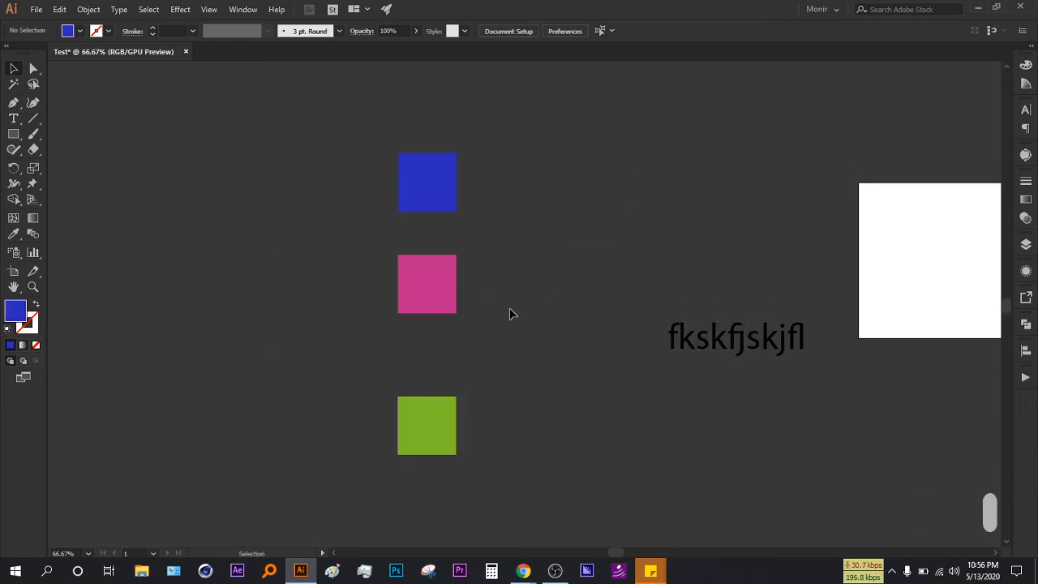
- Move the green square up toward the pink one, and duplicate the blue square above itself with a very dark brown fill
{"action": "left_click_drag", "start_coordinate": [440, 414], "coordinate": [440, 379]}
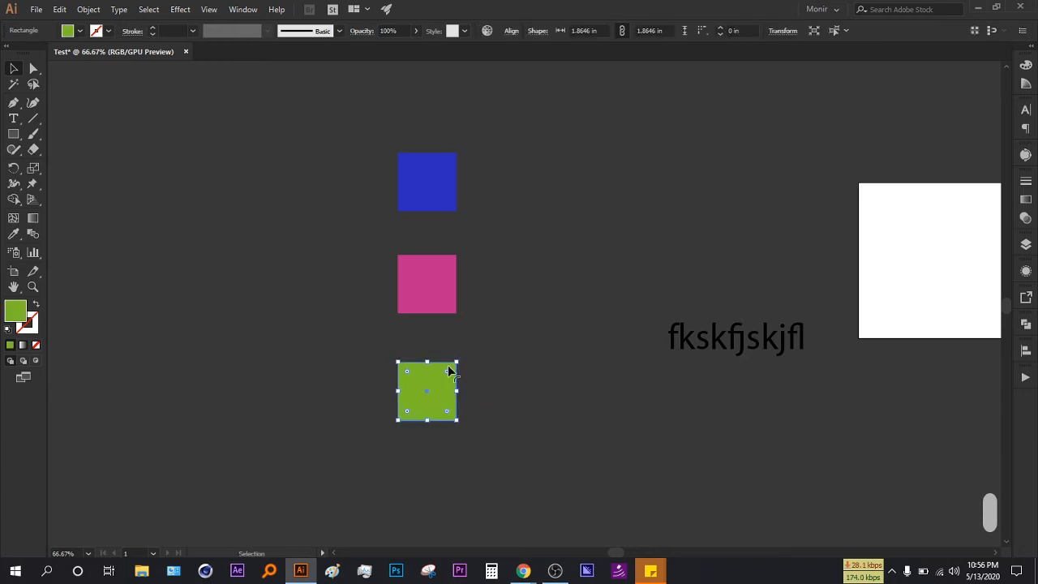
{"action": "scroll", "coordinate": [433, 197], "scroll_direction": "up", "scroll_amount": 2}
{"action": "left_click_drag", "start_coordinate": [444, 244], "coordinate": [444, 160]}
{"action": "double_click", "coordinate": [15, 312]}
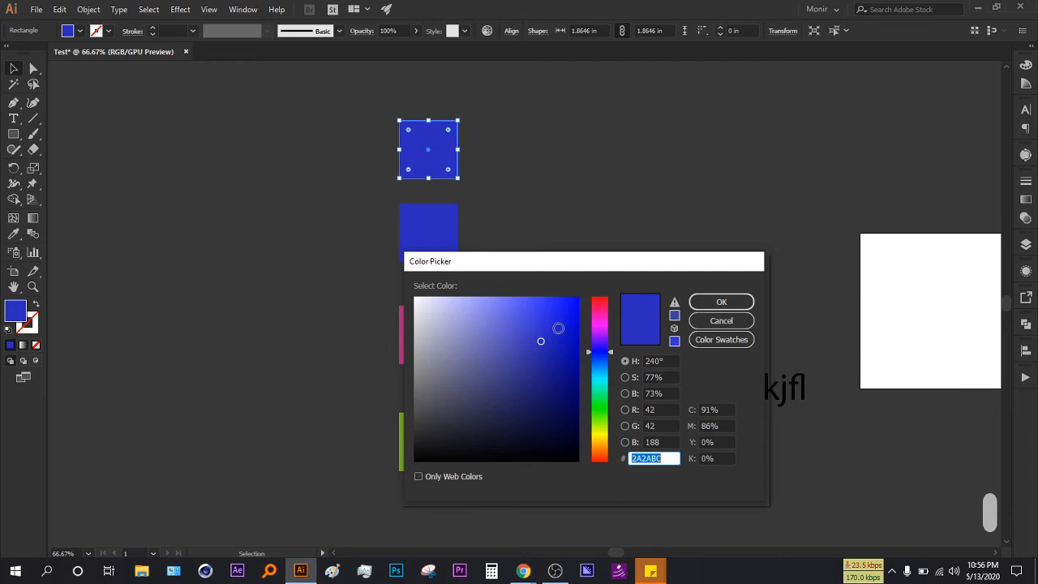
{"action": "left_click_drag", "start_coordinate": [604, 379], "coordinate": [604, 398]}
{"action": "left_click_drag", "start_coordinate": [459, 338], "coordinate": [430, 329]}
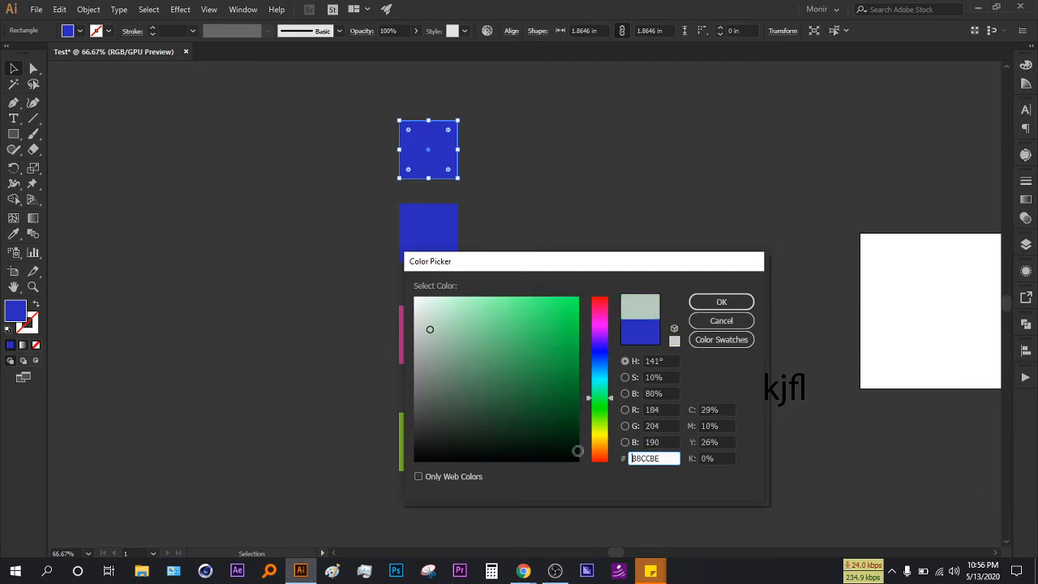
{"action": "left_click_drag", "start_coordinate": [582, 456], "coordinate": [582, 446]}
{"action": "left_click", "coordinate": [565, 441]}
{"action": "left_click", "coordinate": [717, 305]}
{"action": "left_click", "coordinate": [592, 290]}
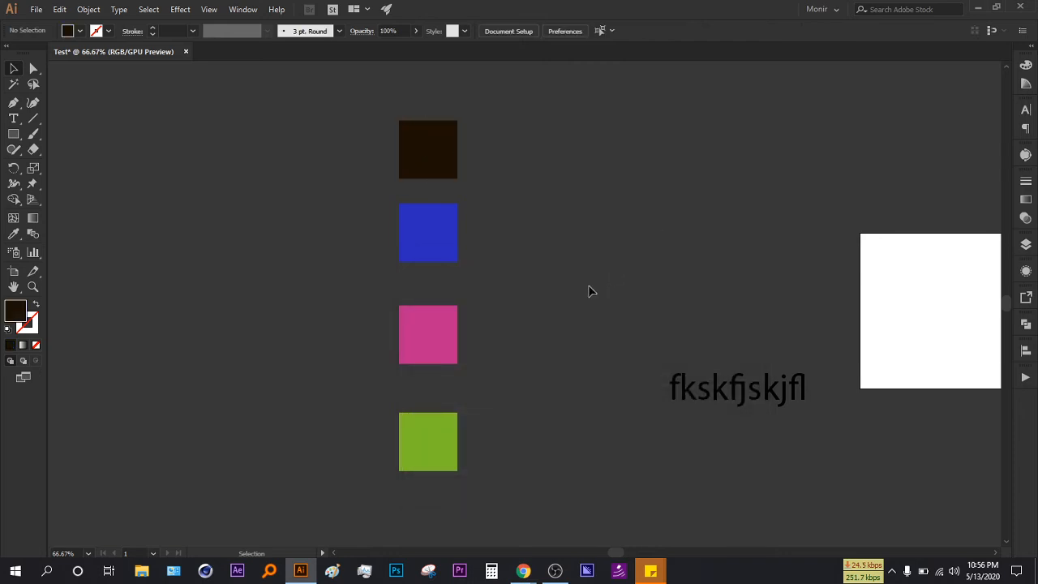
- Break up the column by moving the pink square far left, the blue right, the dark brown slightly left and the green lower left
{"action": "scroll", "coordinate": [596, 296], "scroll_direction": "up", "scroll_amount": 1}
{"action": "scroll", "coordinate": [596, 296], "scroll_direction": "left", "scroll_amount": 1}
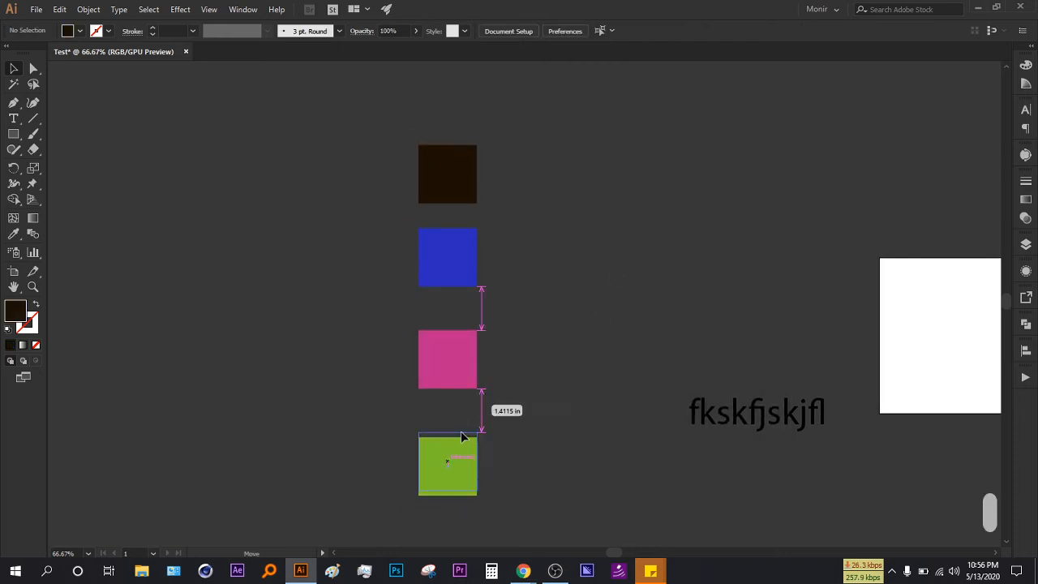
{"action": "left_click_drag", "start_coordinate": [463, 443], "coordinate": [460, 427]}
{"action": "left_click_drag", "start_coordinate": [458, 366], "coordinate": [275, 294]}
{"action": "left_click_drag", "start_coordinate": [425, 261], "coordinate": [467, 285]}
{"action": "left_click_drag", "start_coordinate": [429, 174], "coordinate": [383, 177]}
{"action": "left_click_drag", "start_coordinate": [423, 429], "coordinate": [320, 411]}
{"action": "left_click_drag", "start_coordinate": [266, 312], "coordinate": [245, 311]}
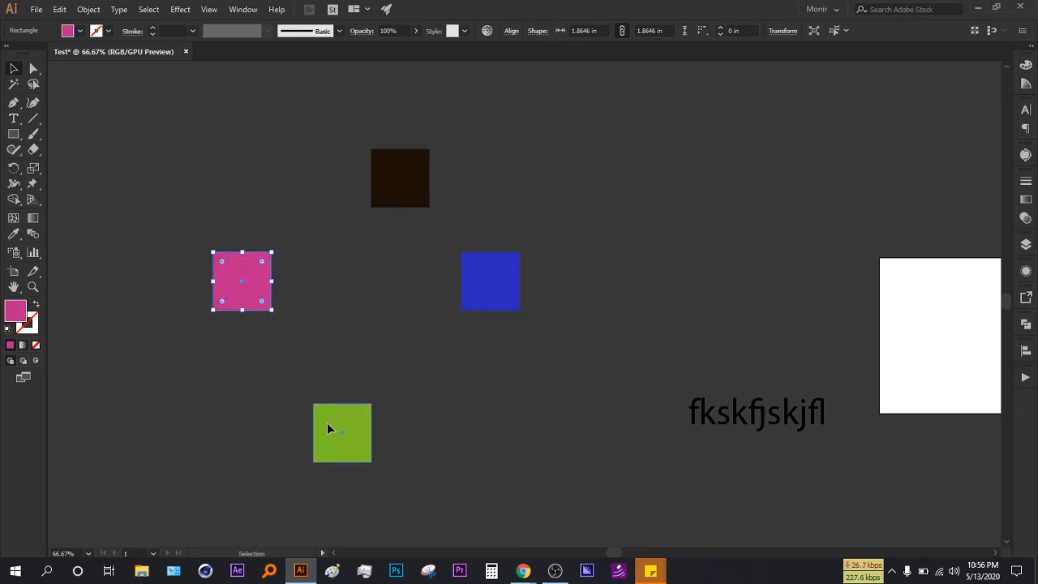
- Shift the scattered squares again: green up, blue down and right, pink further left, and dark brown slightly down
{"action": "left_click_drag", "start_coordinate": [325, 431], "coordinate": [324, 382]}
{"action": "left_click_drag", "start_coordinate": [491, 304], "coordinate": [536, 344]}
{"action": "left_click_drag", "start_coordinate": [234, 278], "coordinate": [211, 278]}
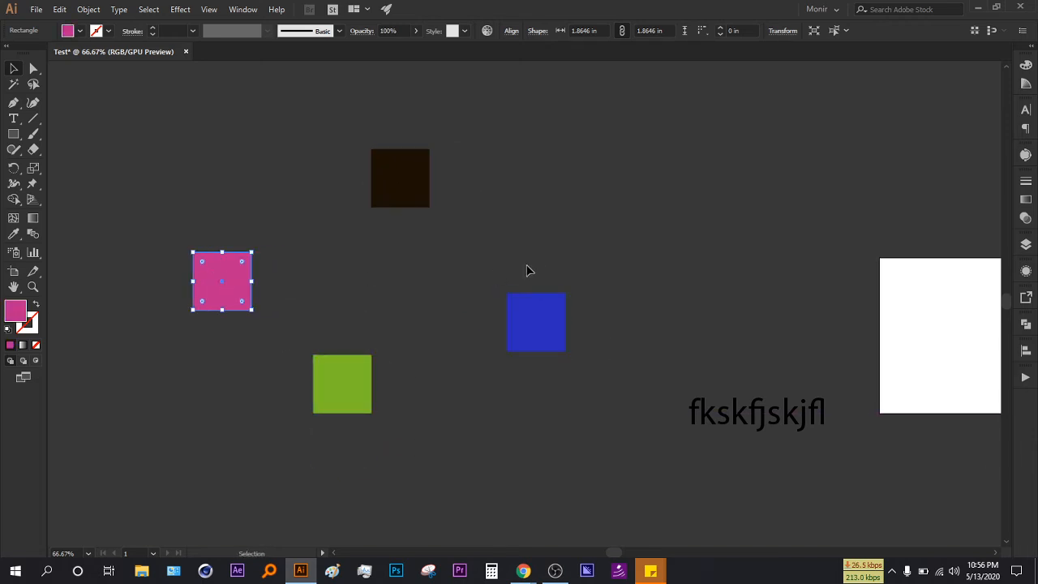
{"action": "left_click_drag", "start_coordinate": [382, 200], "coordinate": [389, 214]}
{"action": "left_click_drag", "start_coordinate": [338, 373], "coordinate": [327, 336]}
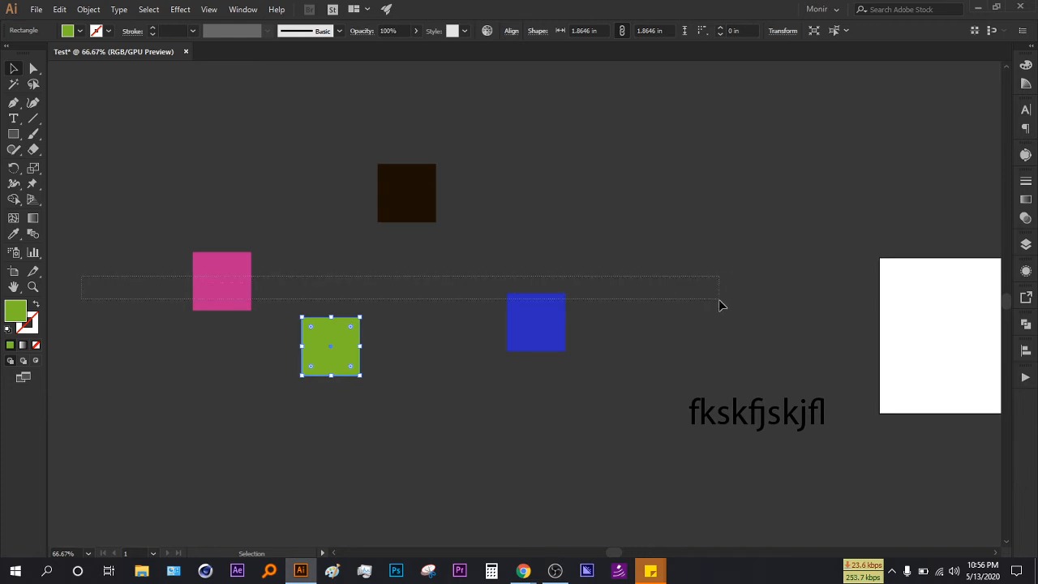
- Arrange the squares by eye into a rough row beside the pink one, in the order green, dark brown, blue
{"action": "left_click", "coordinate": [222, 281]}
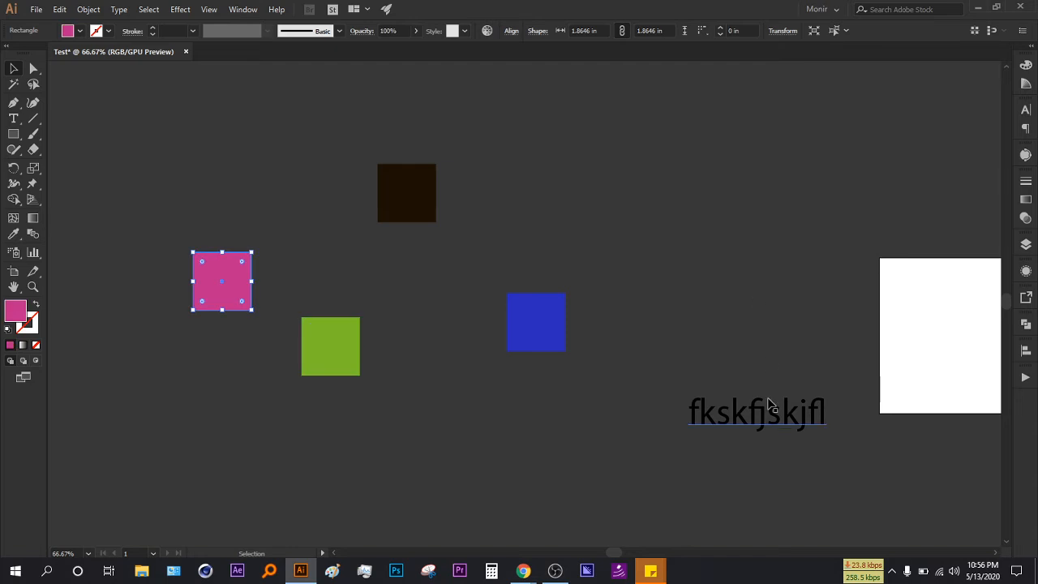
{"action": "left_click", "coordinate": [470, 418]}
{"action": "left_click_drag", "start_coordinate": [331, 351], "coordinate": [311, 281]}
{"action": "left_click_drag", "start_coordinate": [388, 209], "coordinate": [378, 295]}
{"action": "left_click_drag", "start_coordinate": [536, 327], "coordinate": [468, 287]}
{"action": "left_click_drag", "start_coordinate": [328, 268], "coordinate": [305, 276]}
{"action": "left_click_drag", "start_coordinate": [397, 283], "coordinate": [376, 280]}
{"action": "left_click_drag", "start_coordinate": [465, 281], "coordinate": [454, 289]}
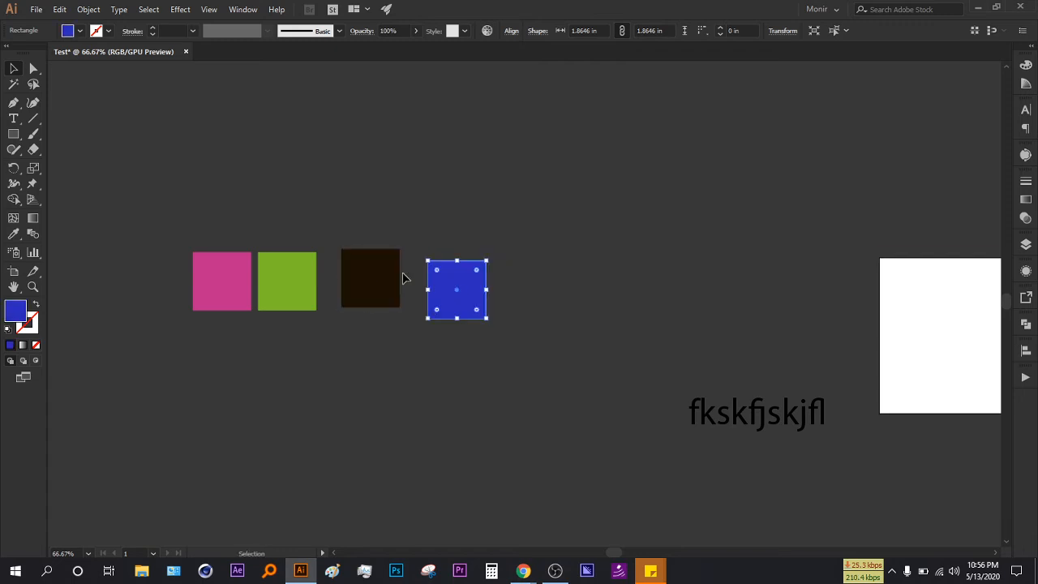
- Nudge the green square slightly above the pink one's top edge and move the blue square closer to the dark brown one
{"action": "scroll", "coordinate": [375, 262], "scroll_direction": "up", "scroll_amount": 1}
{"action": "scroll", "coordinate": [373, 261], "scroll_direction": "up", "scroll_amount": 2}
{"action": "scroll", "coordinate": [365, 192], "scroll_direction": "left", "scroll_amount": 10}
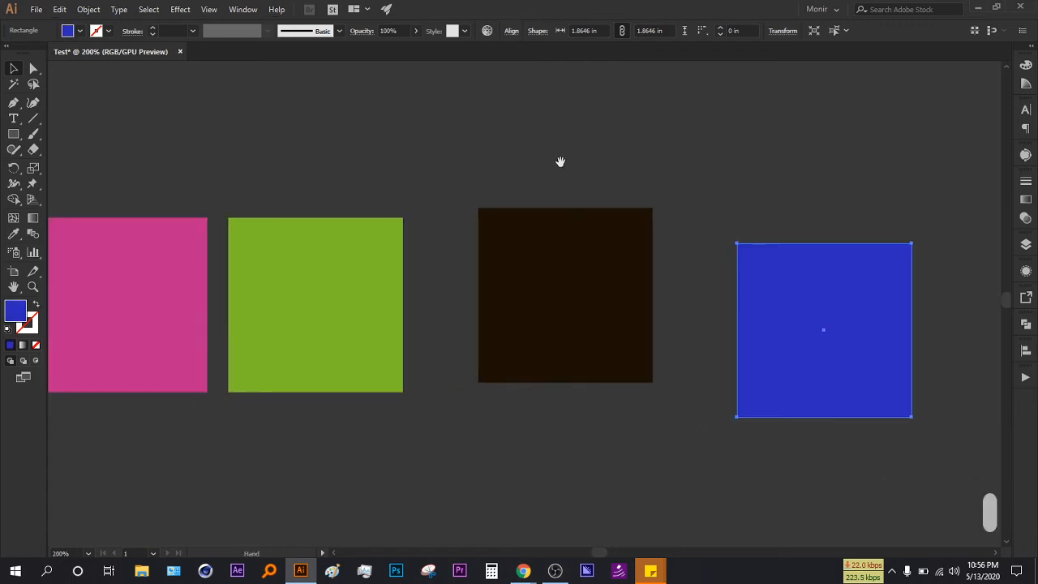
{"action": "left_click_drag", "start_coordinate": [433, 281], "coordinate": [428, 276]}
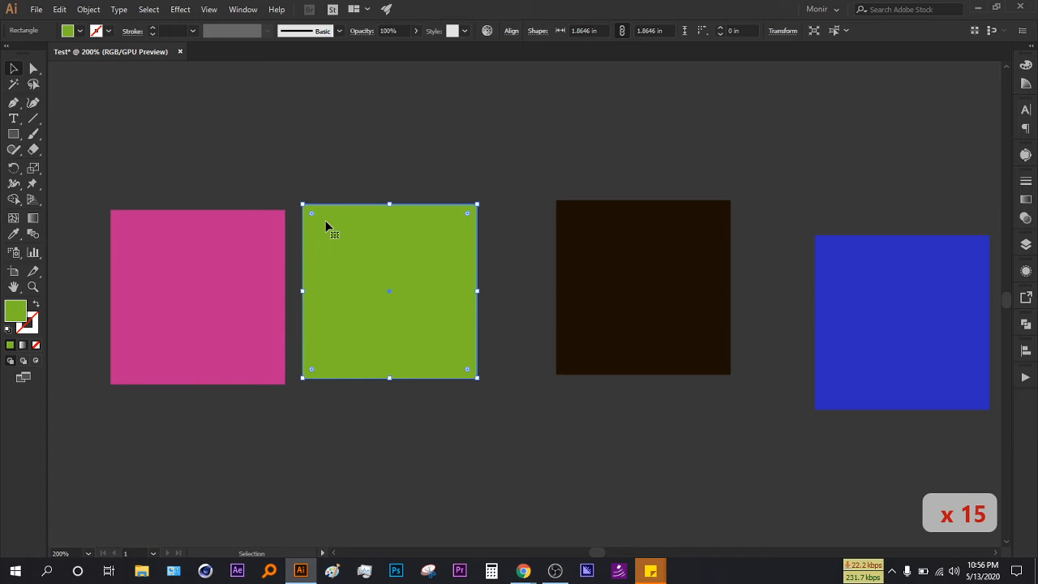
{"action": "left_click", "coordinate": [561, 293]}
{"action": "left_click", "coordinate": [511, 286]}
{"action": "scroll", "coordinate": [467, 214], "scroll_direction": "right", "scroll_amount": 5}
{"action": "left_click", "coordinate": [779, 283]}
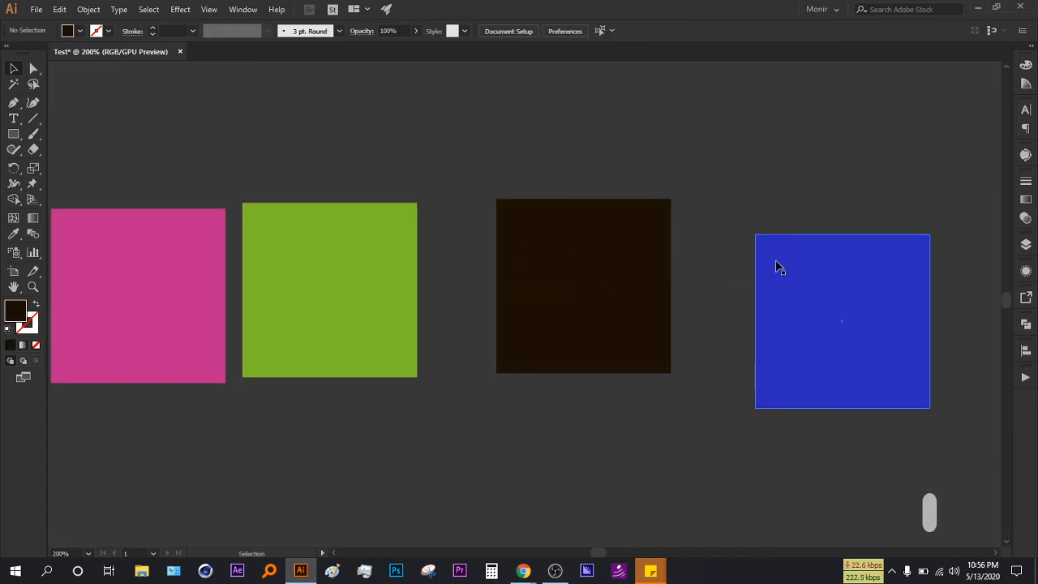
{"action": "left_click", "coordinate": [955, 272]}
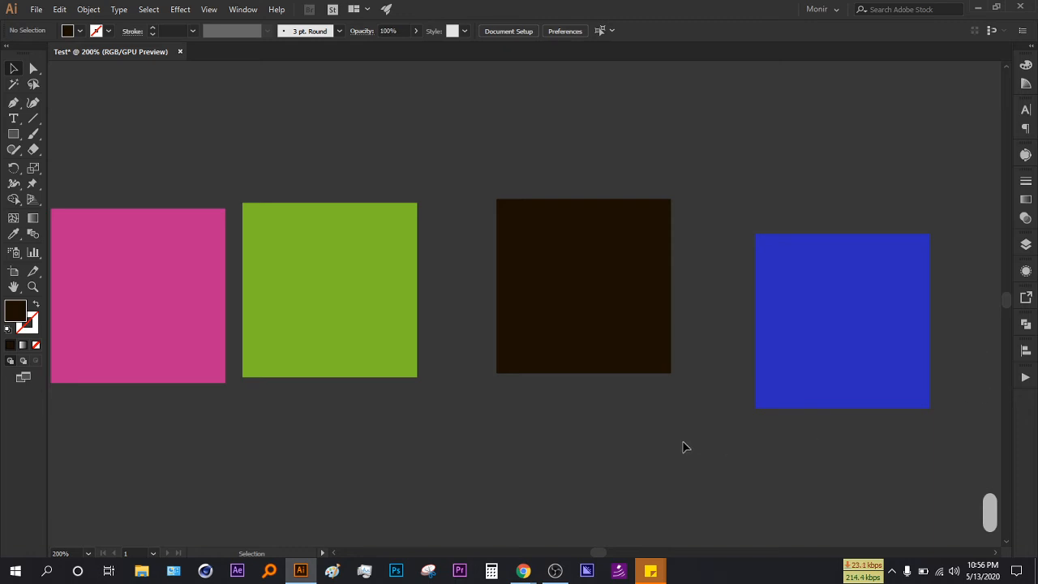
{"action": "scroll", "coordinate": [641, 451], "scroll_direction": "left", "scroll_amount": 2}
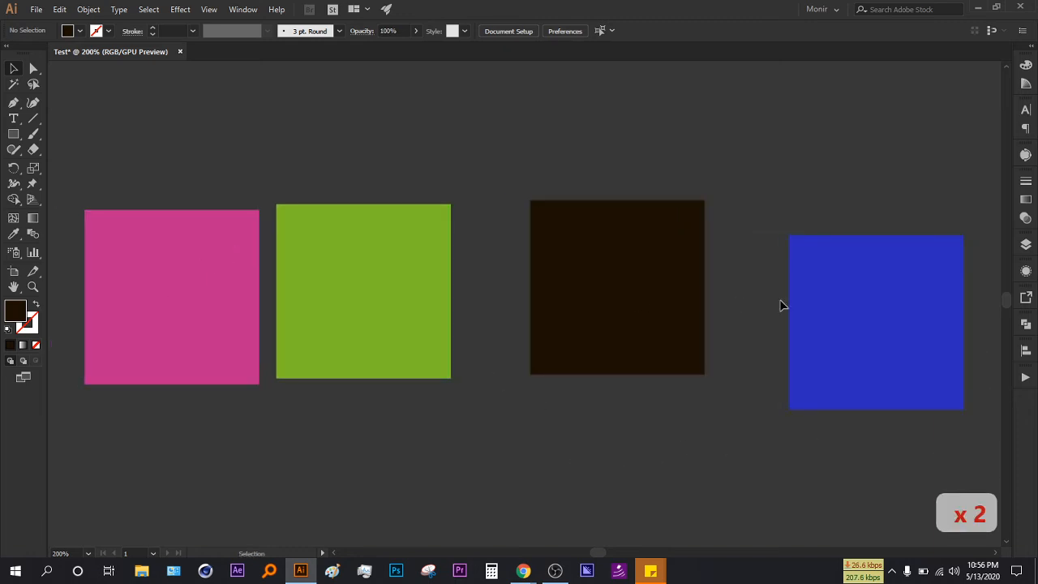
{"action": "left_click_drag", "start_coordinate": [841, 347], "coordinate": [796, 344]}
{"action": "left_click", "coordinate": [739, 437]}
- Switch to the Google Meet call in Chrome, read the chat messages, and return to Illustrator
{"action": "left_click", "coordinate": [523, 571]}
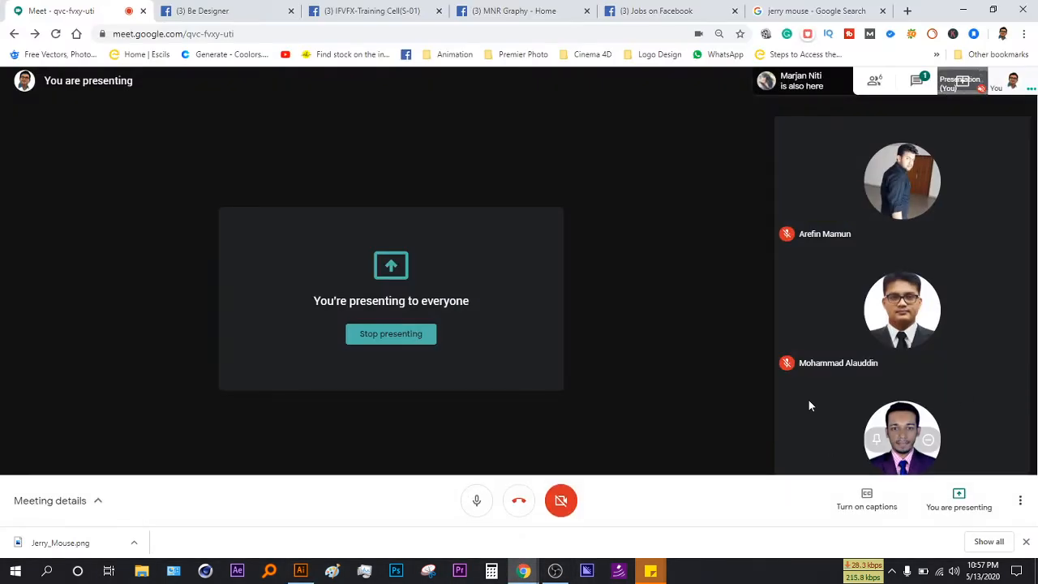
{"action": "left_click", "coordinate": [929, 84]}
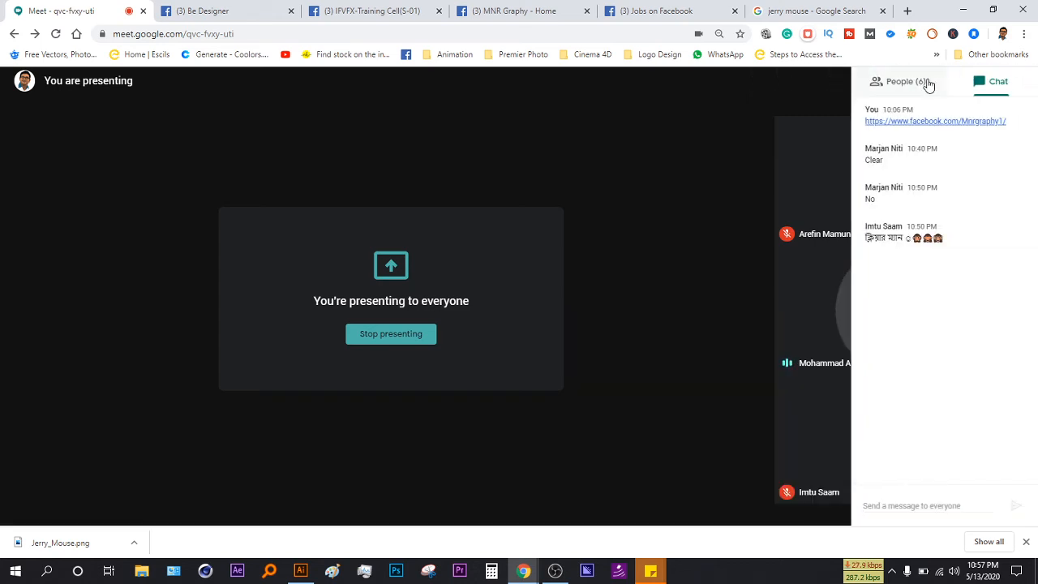
{"action": "left_click", "coordinate": [686, 366]}
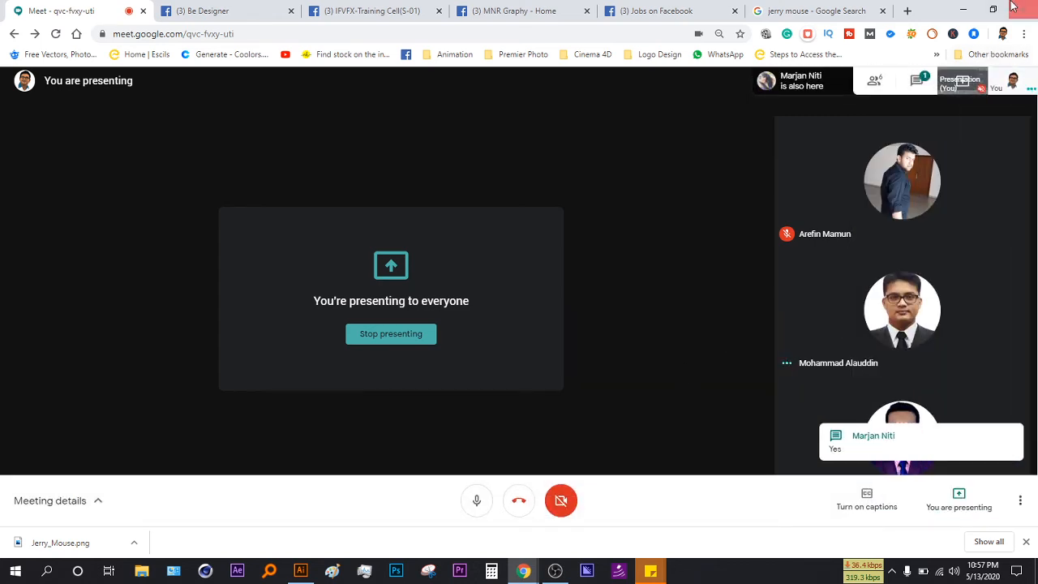
{"action": "left_click", "coordinate": [964, 8]}
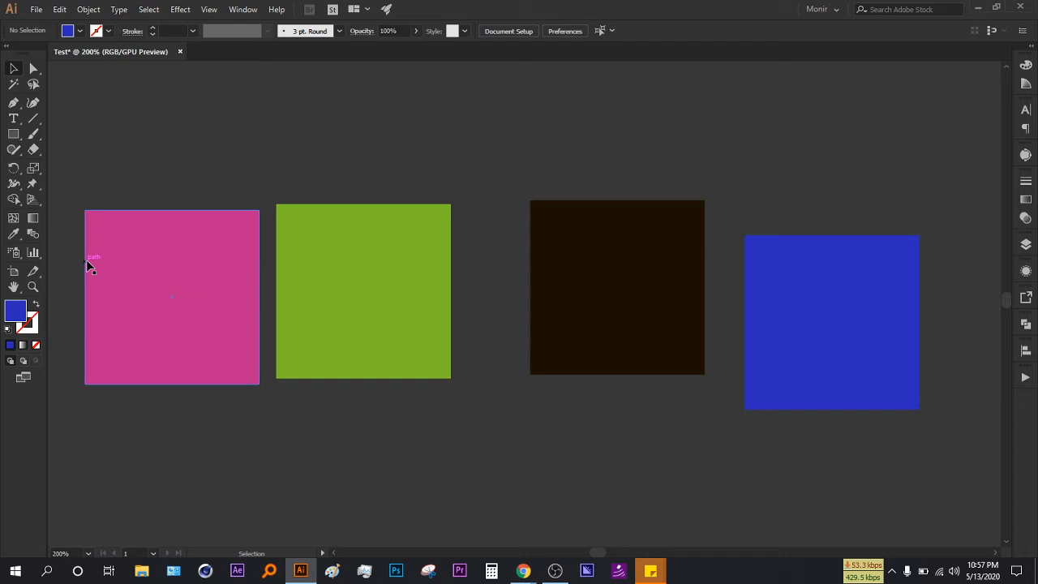
- Scatter the four squares: green up, pink left and slightly down, dark brown down, and blue up and right
{"action": "scroll", "coordinate": [611, 489], "scroll_direction": "down", "scroll_amount": 2}
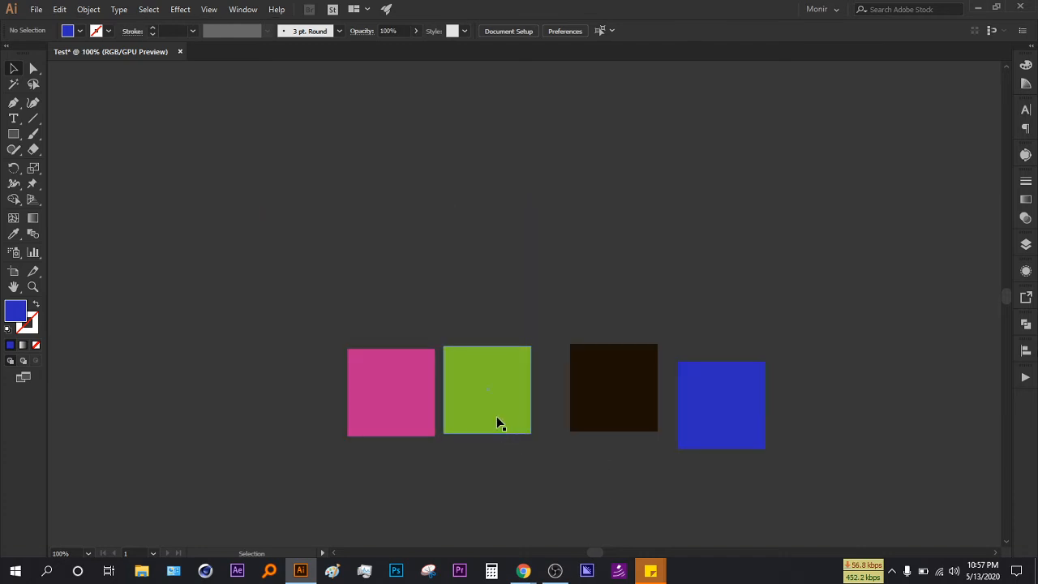
{"action": "left_click_drag", "start_coordinate": [522, 407], "coordinate": [493, 292]}
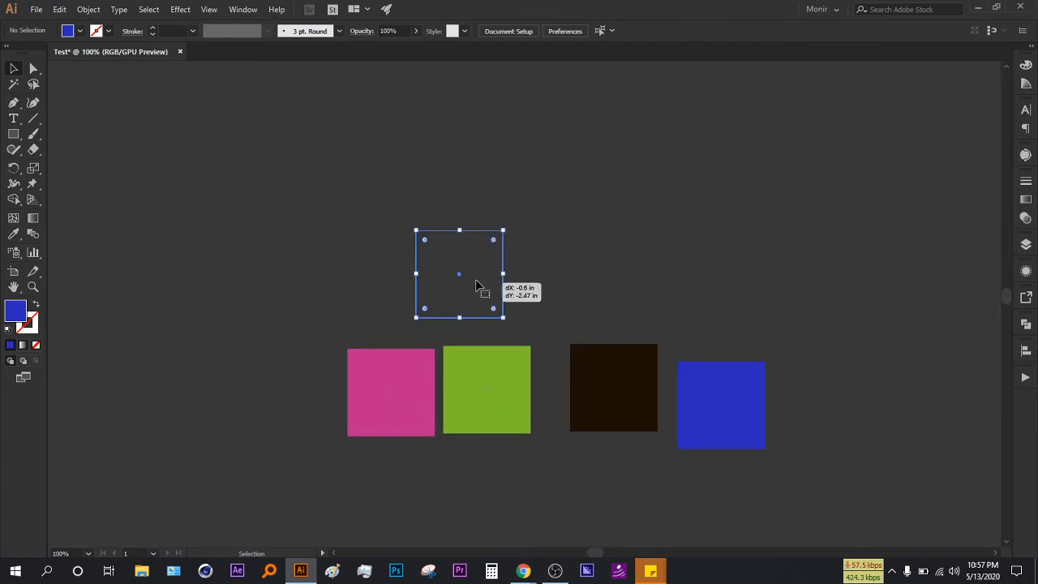
{"action": "left_click_drag", "start_coordinate": [350, 409], "coordinate": [245, 414]}
{"action": "left_click_drag", "start_coordinate": [624, 411], "coordinate": [604, 509]}
{"action": "left_click_drag", "start_coordinate": [707, 428], "coordinate": [732, 352]}
{"action": "left_click", "coordinate": [626, 473]}
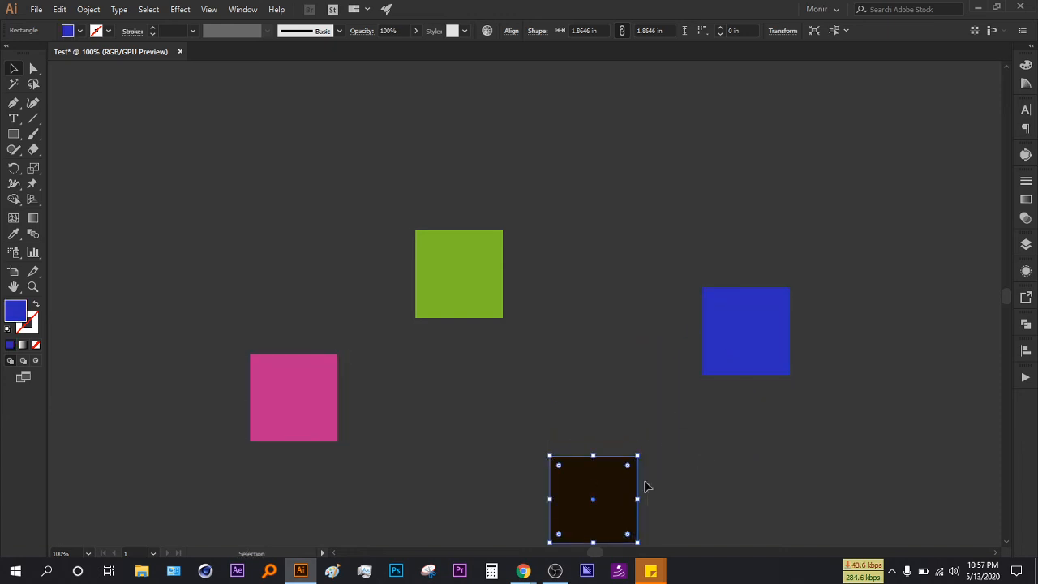
{"action": "left_click", "coordinate": [725, 459]}
{"action": "scroll", "coordinate": [725, 459], "scroll_direction": "down", "scroll_amount": 1}
{"action": "left_click_drag", "start_coordinate": [751, 463], "coordinate": [651, 404]}
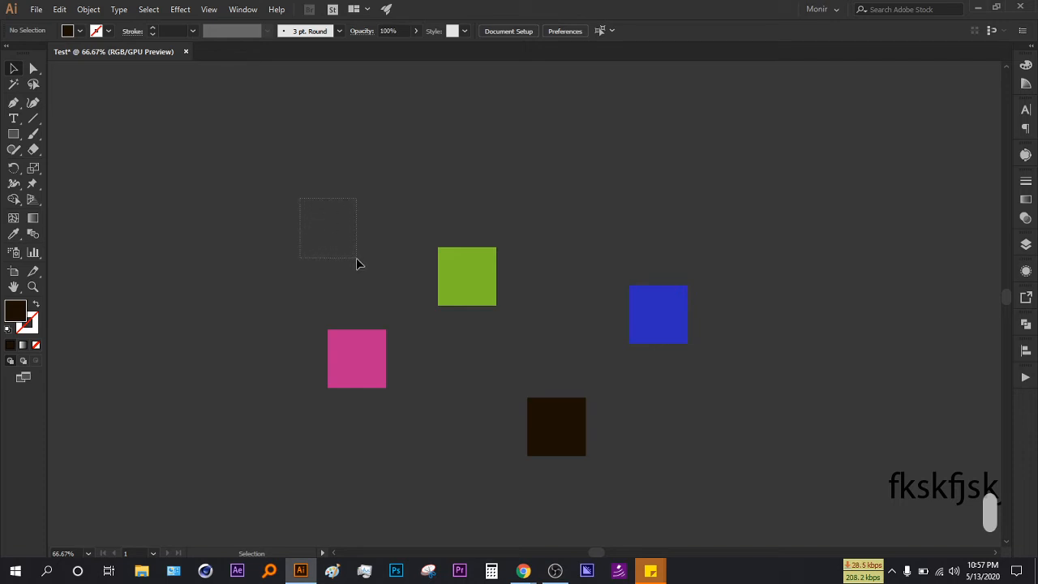
- Select all four scattered squares and try Horizontal Align Left and Horizontal Align Center, undoing each result
{"action": "left_click_drag", "start_coordinate": [755, 460], "coordinate": [757, 460]}
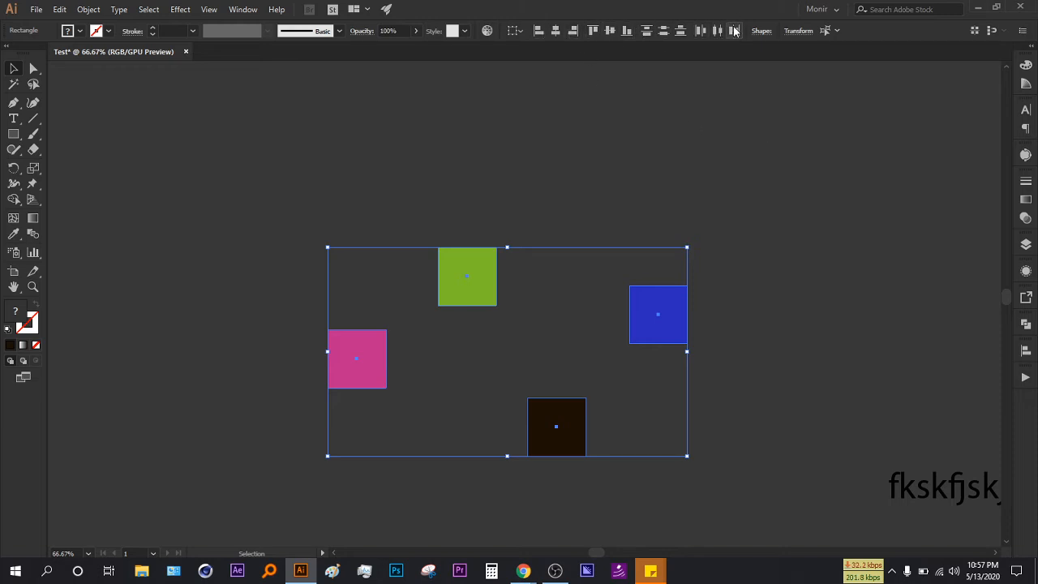
{"action": "left_click", "coordinate": [538, 33]}
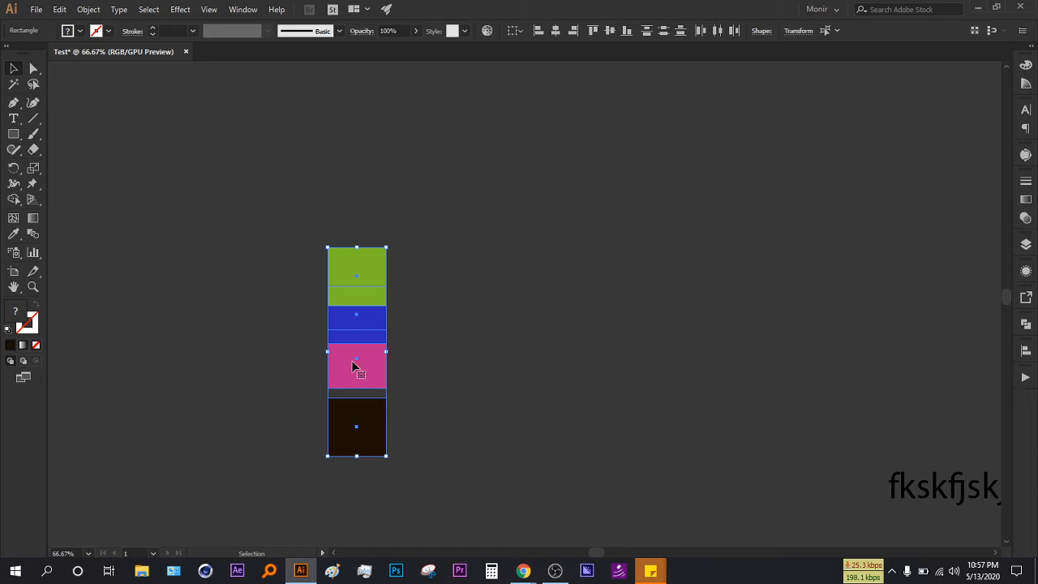
{"action": "key", "text": "ctrl+z"}
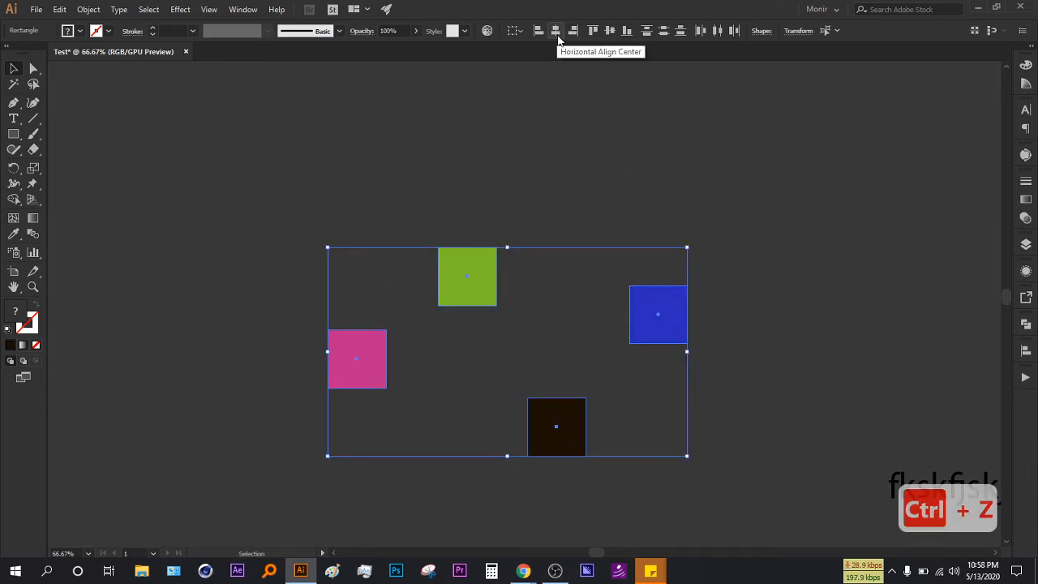
{"action": "left_click", "coordinate": [556, 33]}
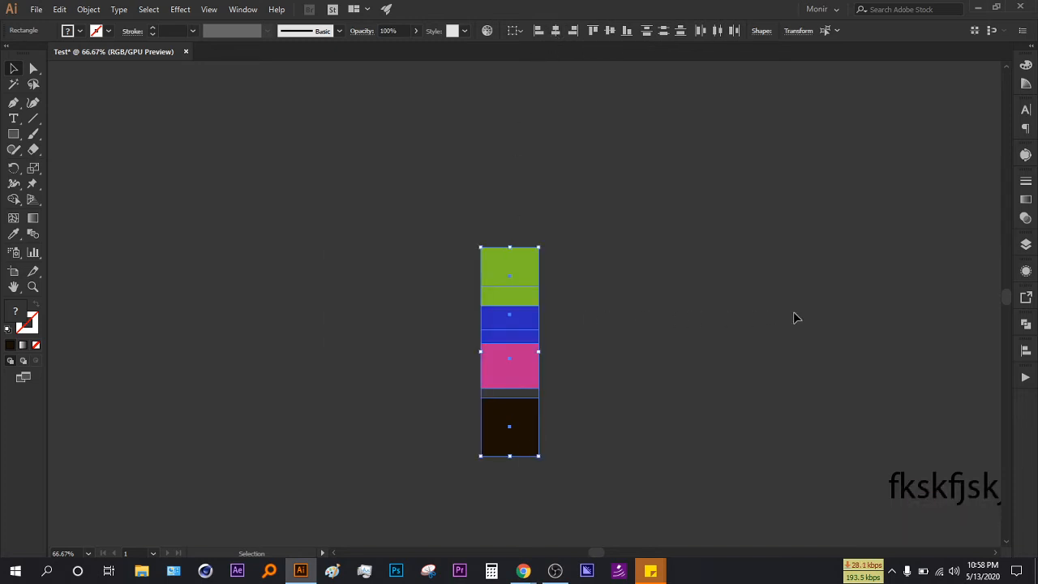
{"action": "key", "text": "ctrl+z"}
- Spread the squares farther apart vertically: move green up, dark brown down, and blue slightly up
{"action": "left_click", "coordinate": [617, 301]}
{"action": "left_click_drag", "start_coordinate": [447, 289], "coordinate": [447, 192]}
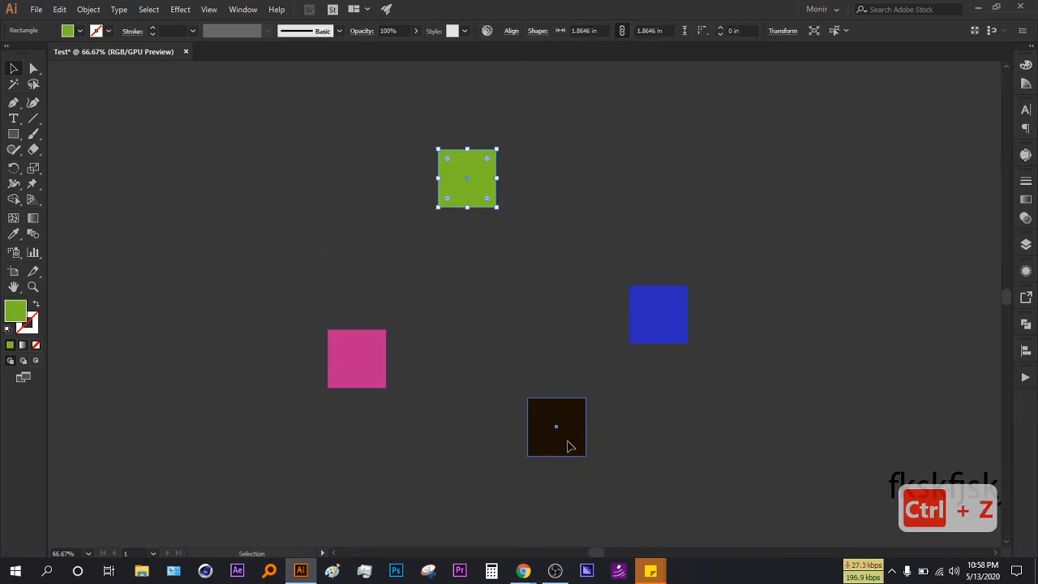
{"action": "left_click_drag", "start_coordinate": [570, 446], "coordinate": [571, 515]}
{"action": "left_click_drag", "start_coordinate": [641, 316], "coordinate": [641, 286]}
{"action": "scroll", "coordinate": [524, 410], "scroll_direction": "down", "scroll_amount": 1}
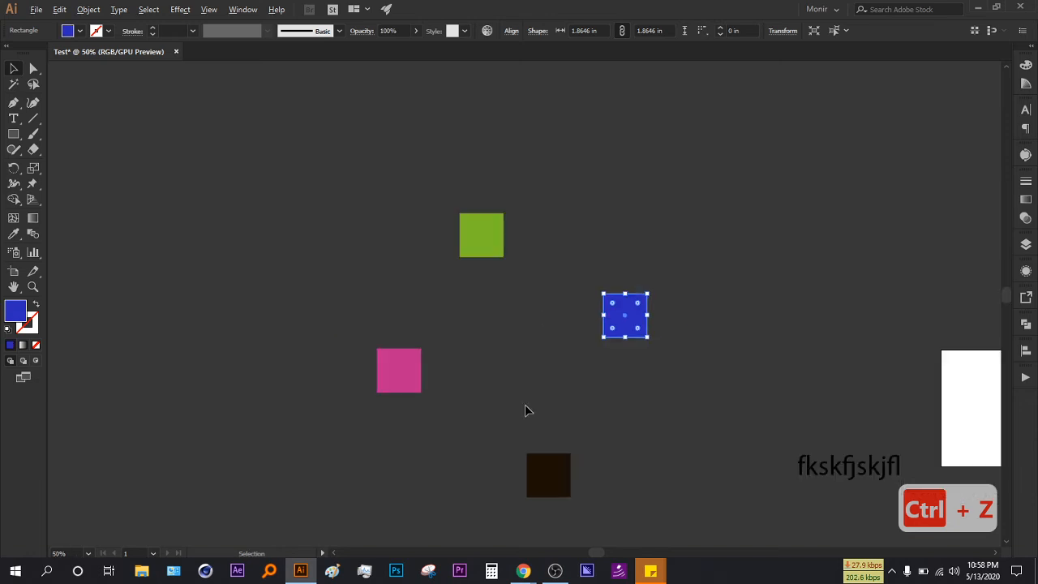
- Select all four squares and try aligning them by horizontal centre and by right edge, undoing each attempt
{"action": "scroll", "coordinate": [486, 365], "scroll_direction": "down", "scroll_amount": 2}
{"action": "scroll", "coordinate": [454, 324], "scroll_direction": "right", "scroll_amount": 2}
{"action": "left_click_drag", "start_coordinate": [473, 315], "coordinate": [627, 444]}
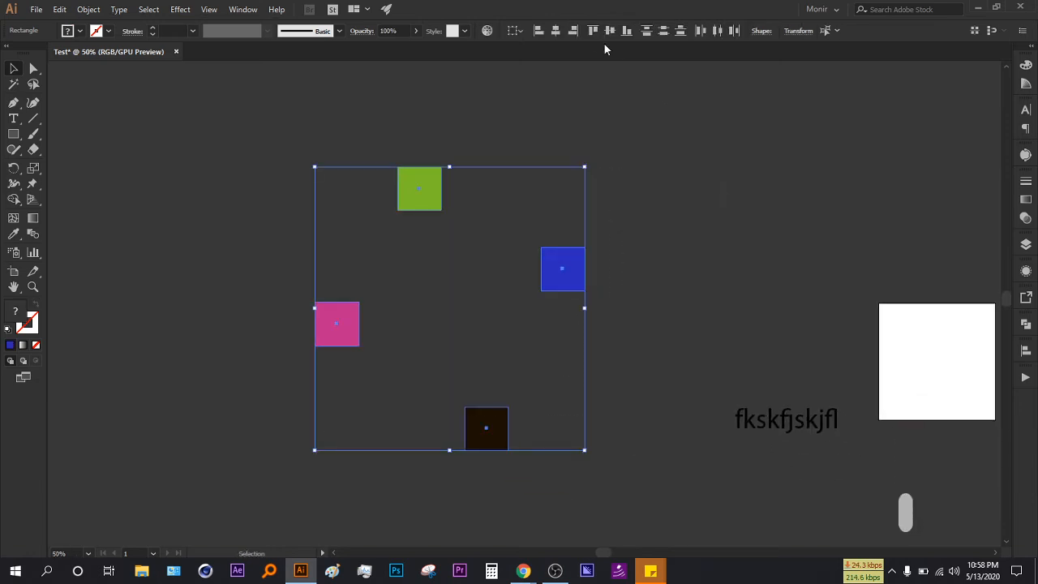
{"action": "left_click", "coordinate": [557, 31]}
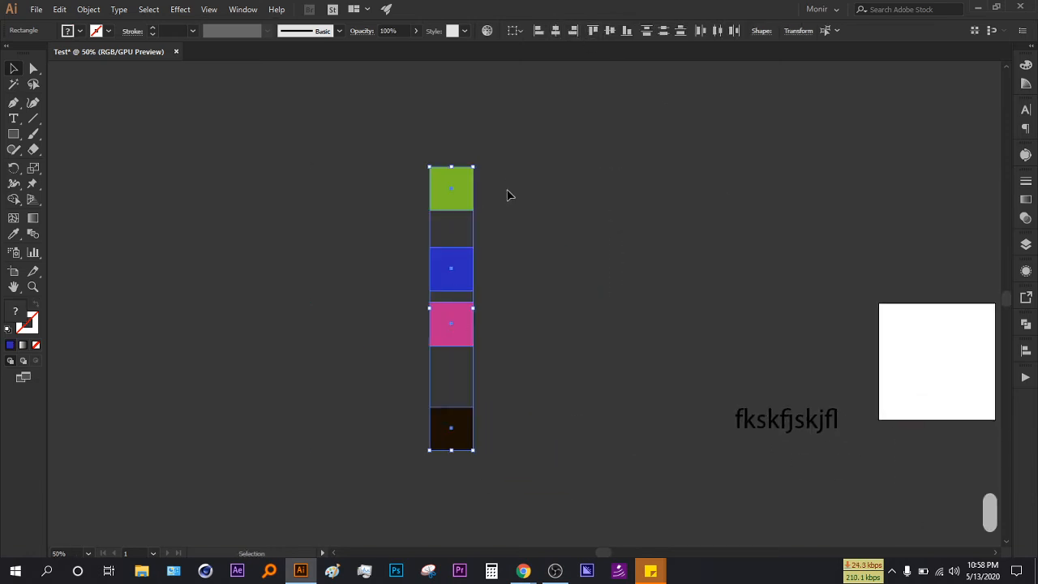
{"action": "key", "text": "ctrl+z"}
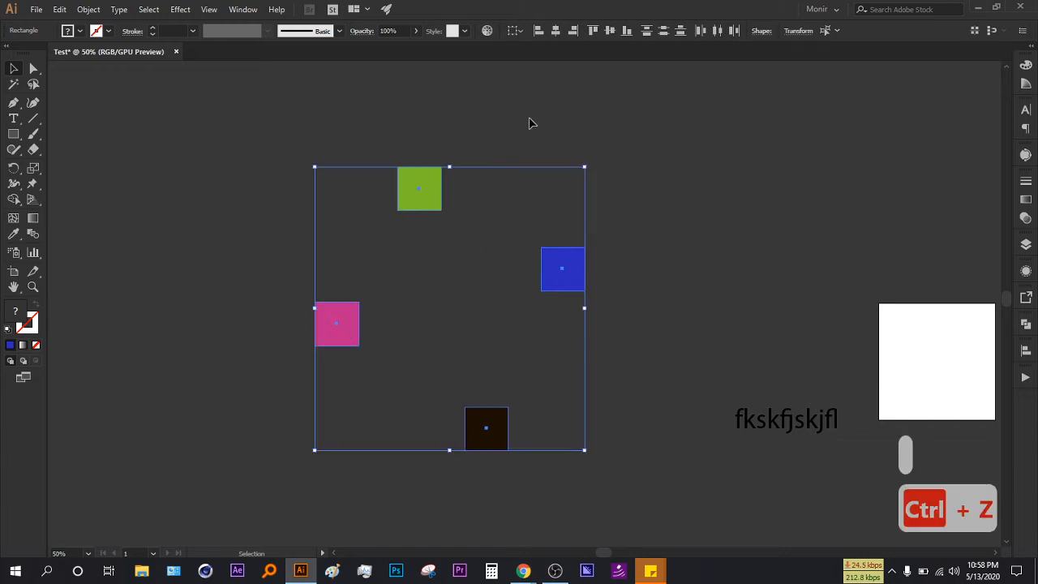
{"action": "left_click", "coordinate": [579, 31]}
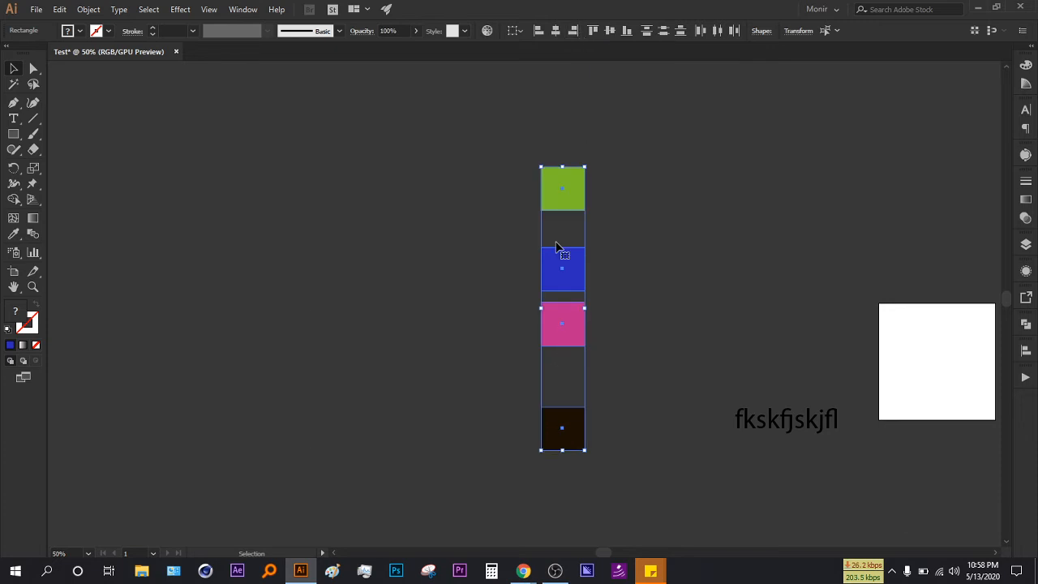
{"action": "key", "text": "ctrl+z"}
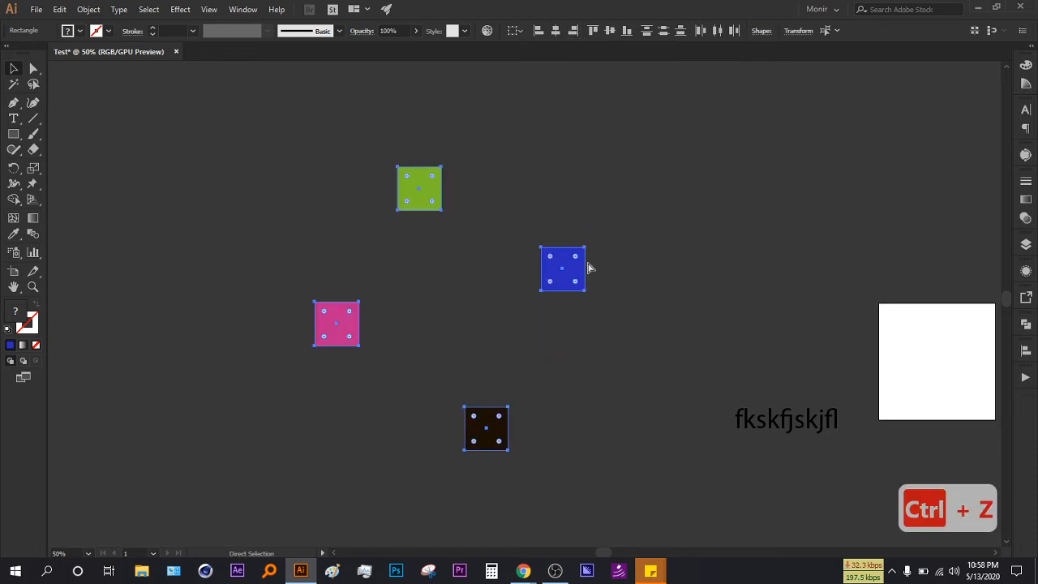
{"action": "left_click", "coordinate": [571, 30]}
{"action": "key", "text": "ctrl+z"}
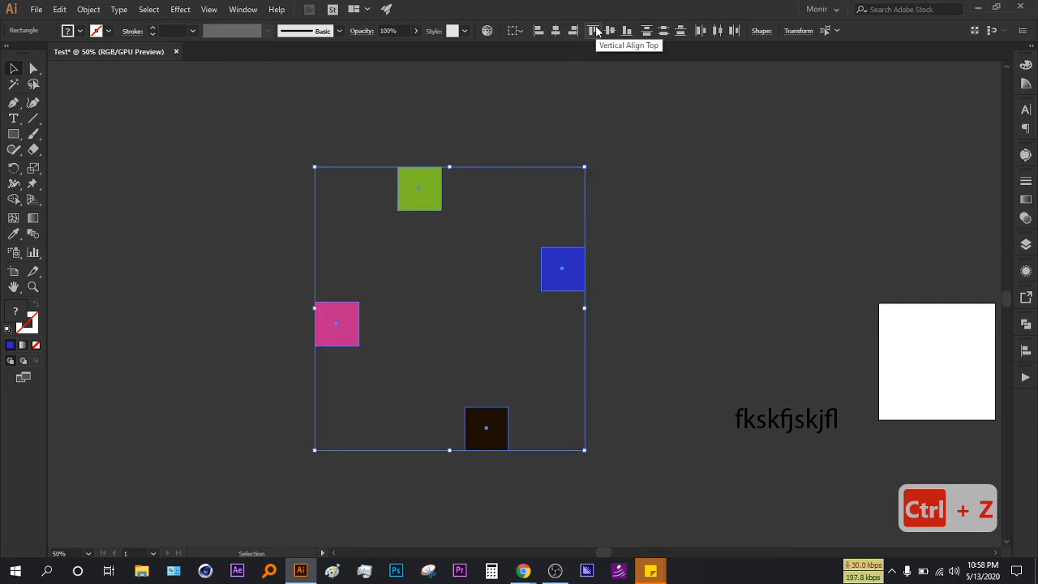
- Try Vertical Align Top, Vertical Align Center and Vertical Align Bottom on the four squares, undoing each one
{"action": "left_click", "coordinate": [595, 30]}
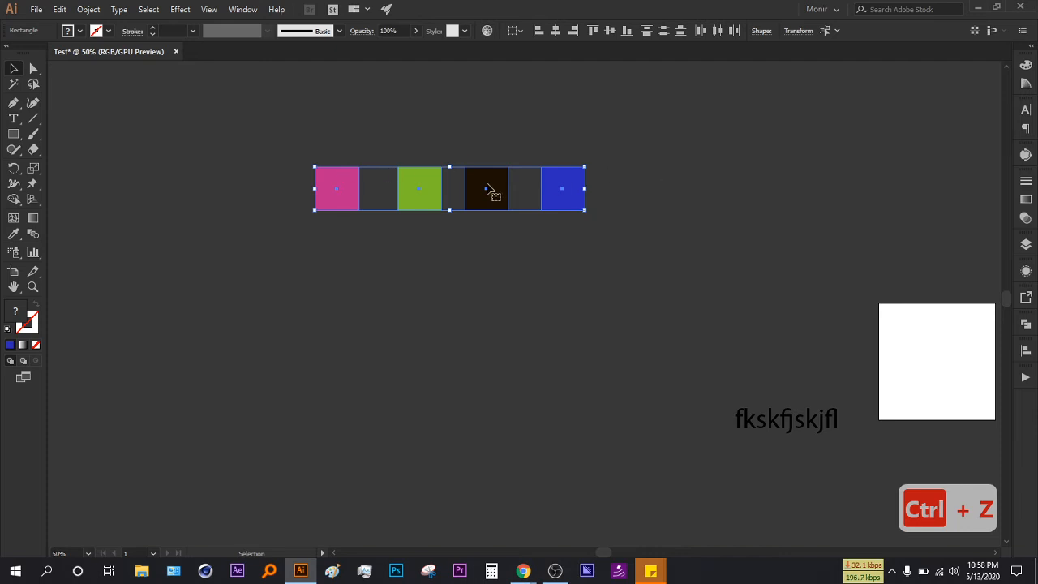
{"action": "key", "text": "ctrl+z"}
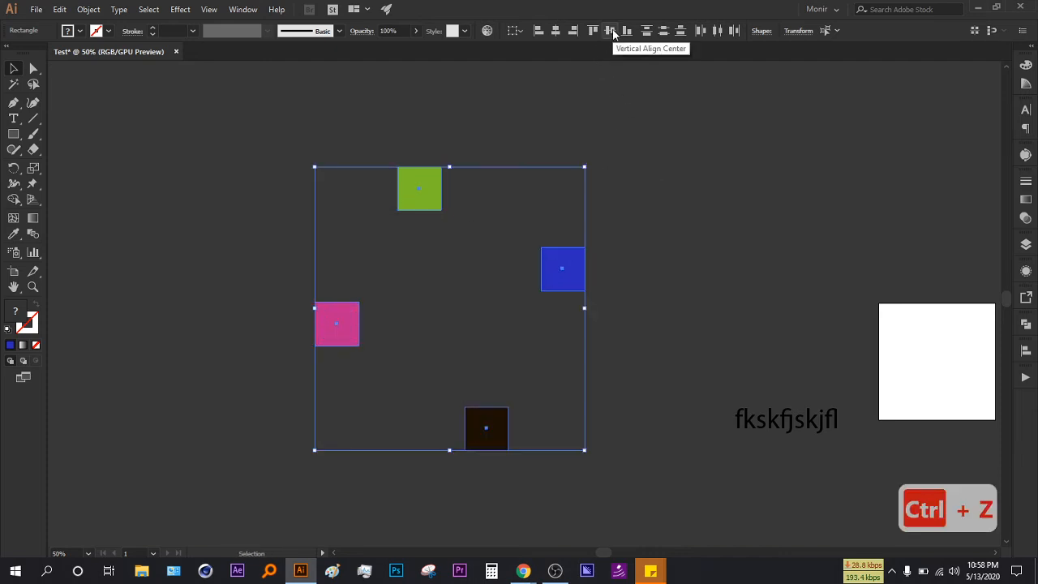
{"action": "left_click", "coordinate": [611, 31]}
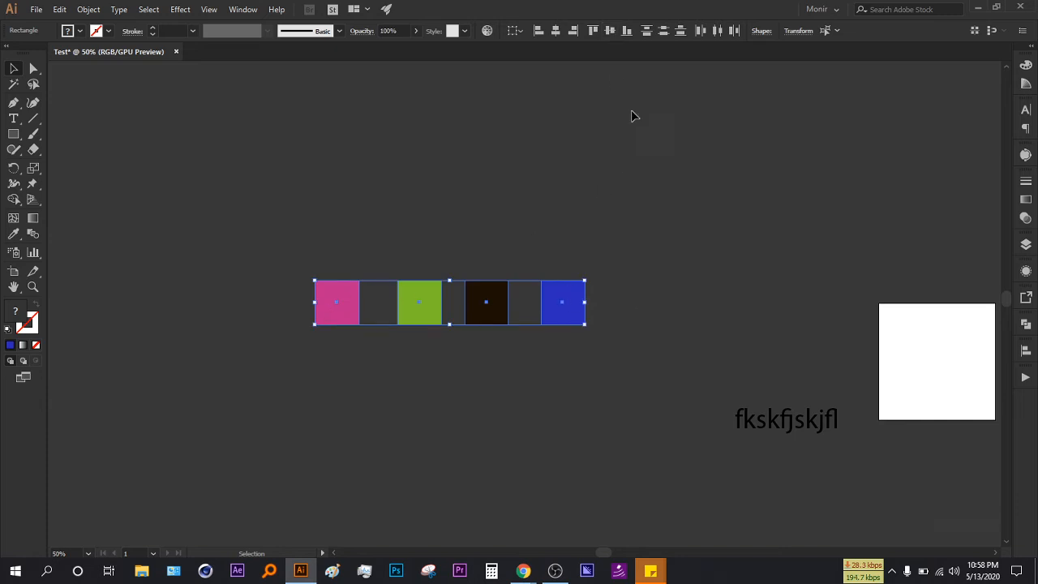
{"action": "key", "text": "ctrl+z"}
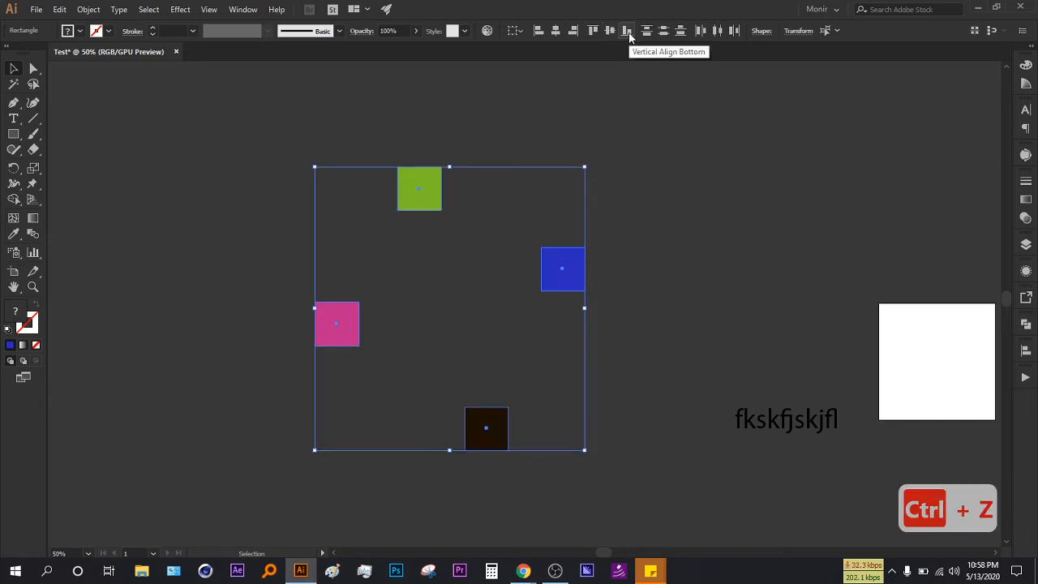
{"action": "left_click", "coordinate": [627, 31]}
{"action": "key", "text": "a"}
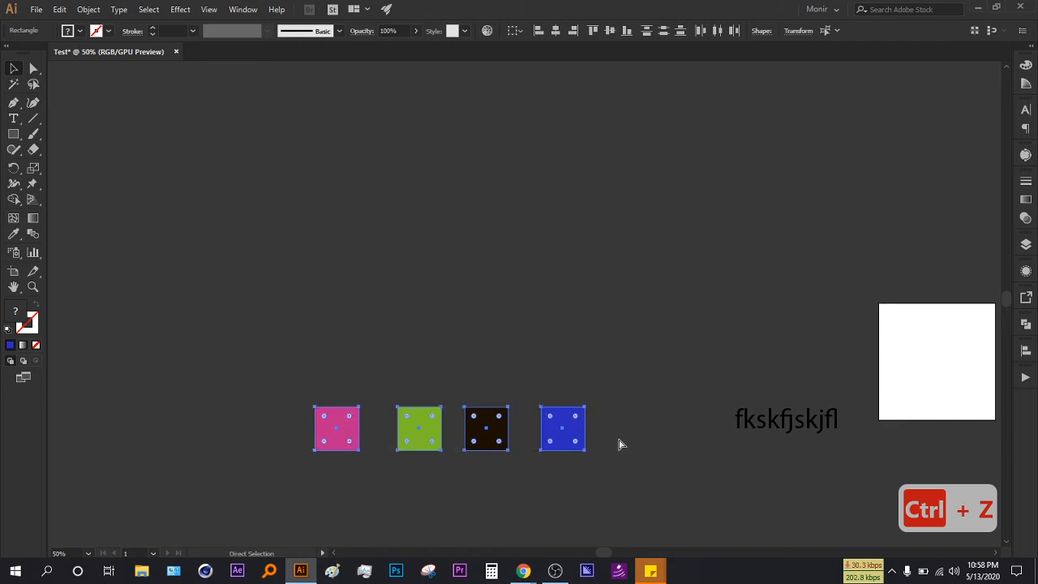
{"action": "key", "text": "ctrl+z"}
{"action": "key", "text": "v"}
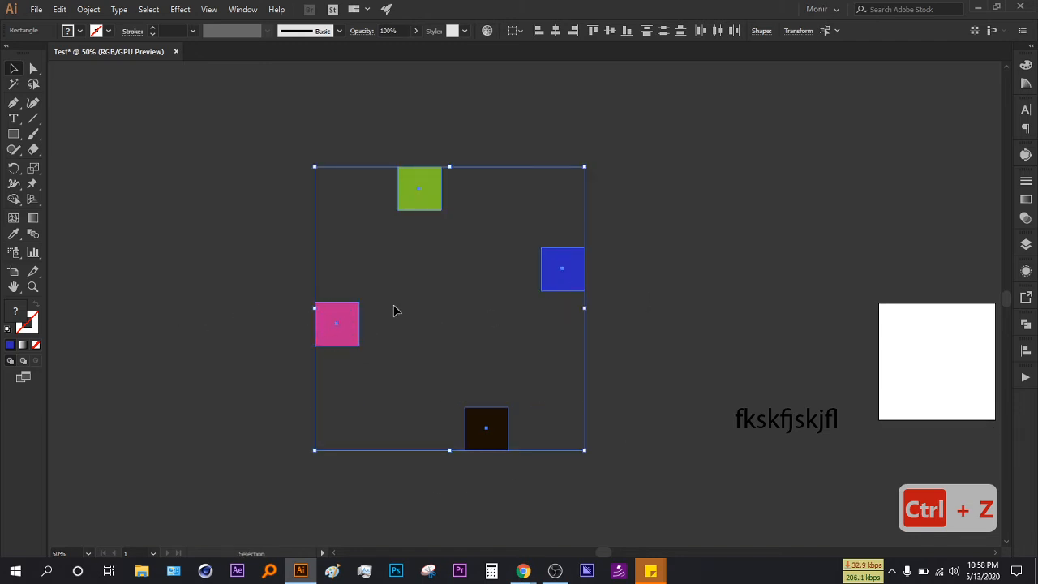
- Align the four squares on their vertical centres, and try distributing them by horizontal centre and by left edge
{"action": "left_click", "coordinate": [609, 32]}
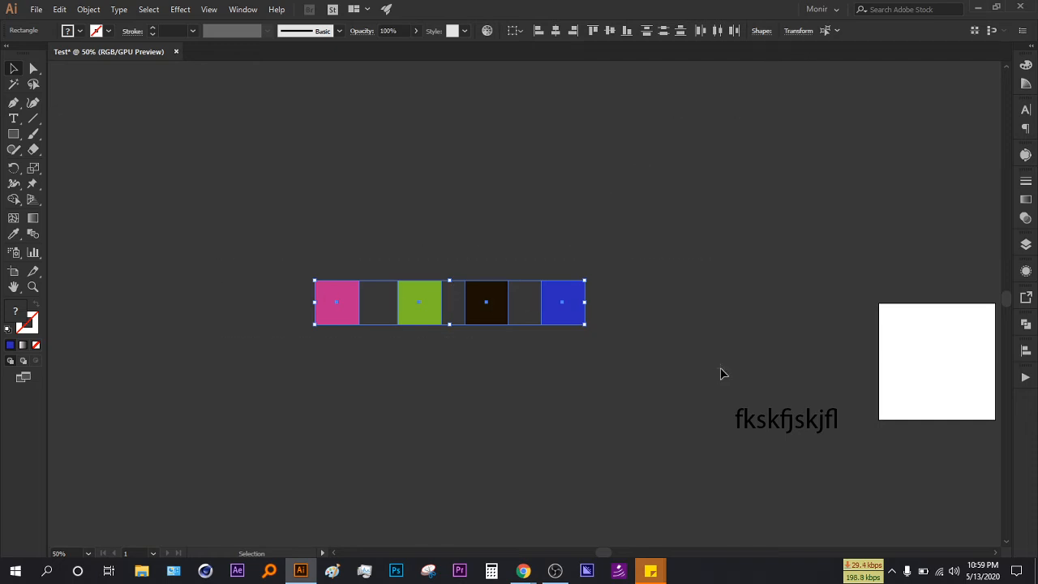
{"action": "left_click", "coordinate": [717, 31]}
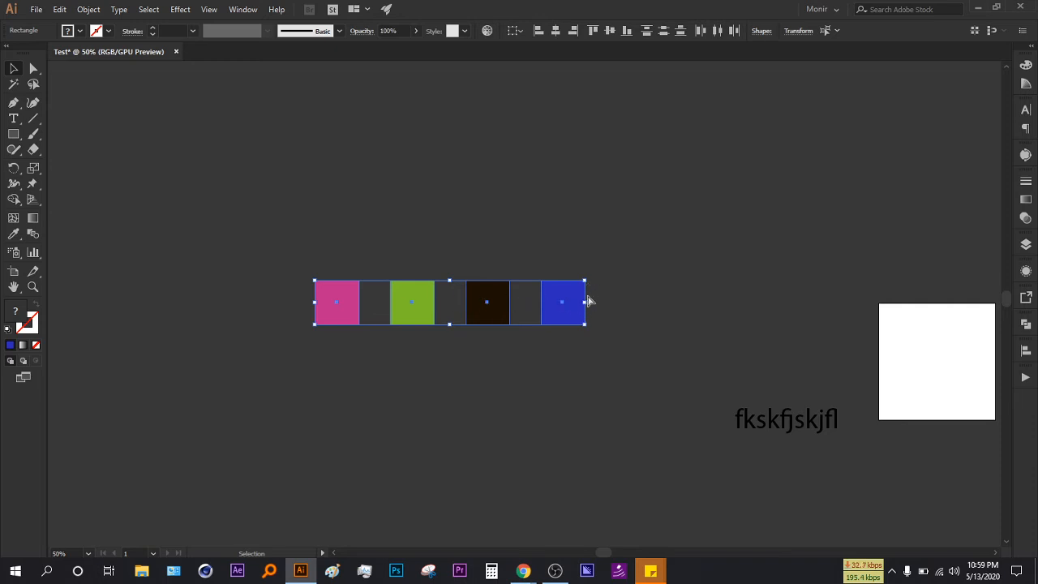
{"action": "key", "text": "ctrl+z"}
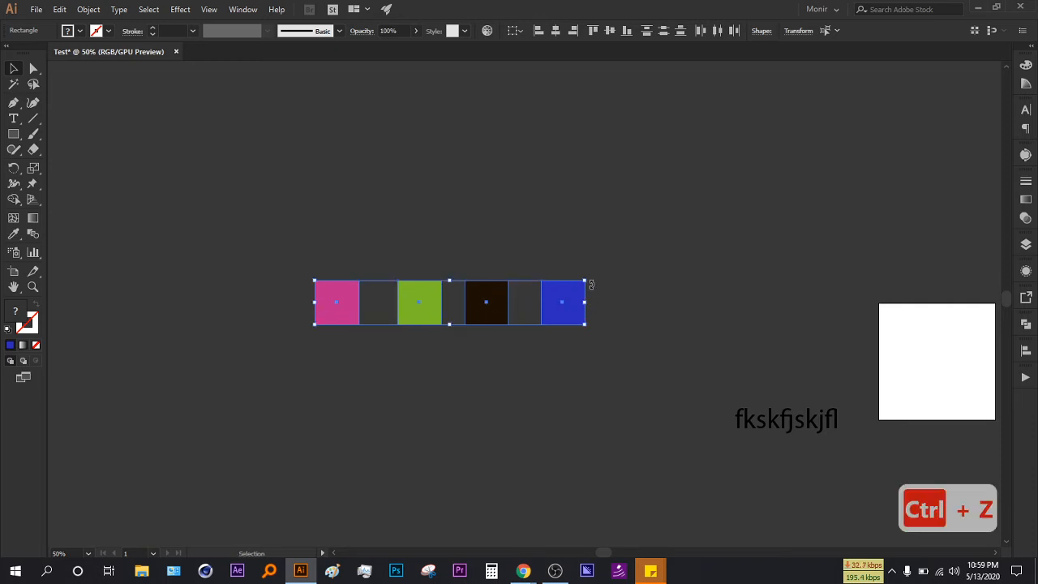
{"action": "left_click", "coordinate": [699, 34]}
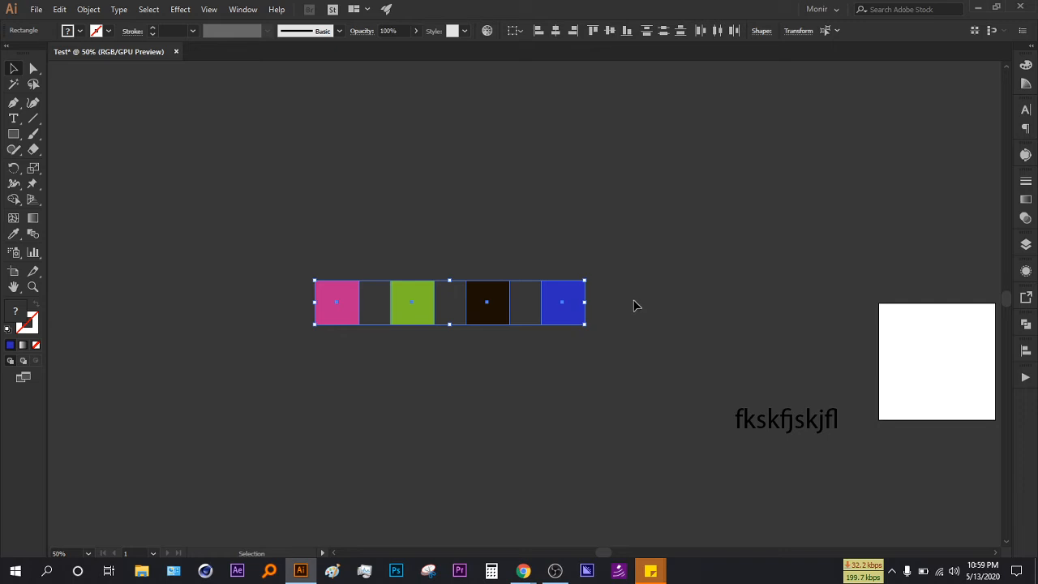
{"action": "key", "text": "ctrl+z"}
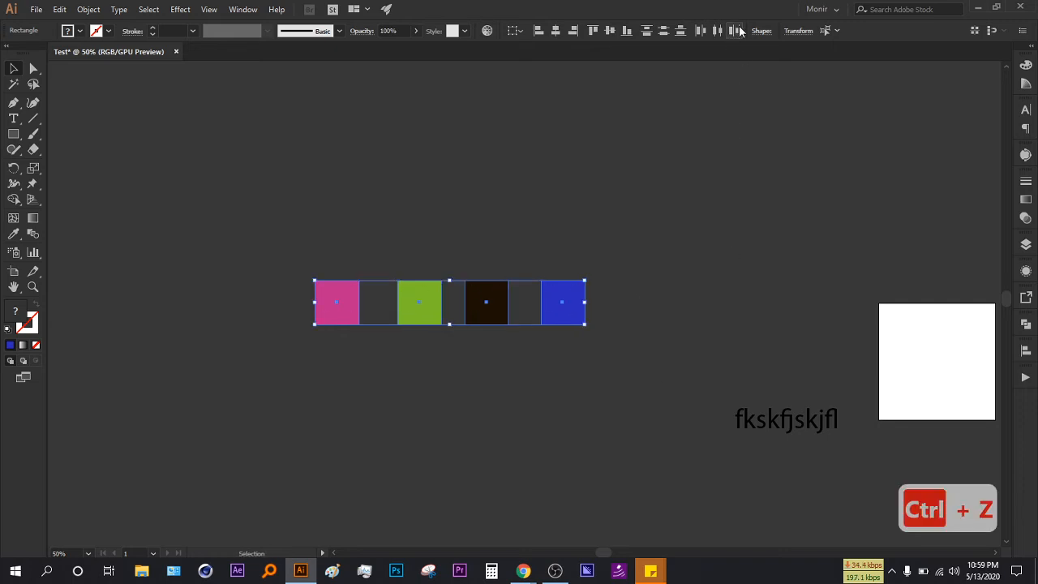
- Move the blue square farther right along the row, then try distributing all four squares by right edge and undo it
{"action": "left_click", "coordinate": [629, 220]}
{"action": "left_click_drag", "start_coordinate": [577, 302], "coordinate": [602, 302]}
{"action": "left_click_drag", "start_coordinate": [648, 257], "coordinate": [336, 348]}
{"action": "left_click", "coordinate": [731, 33]}
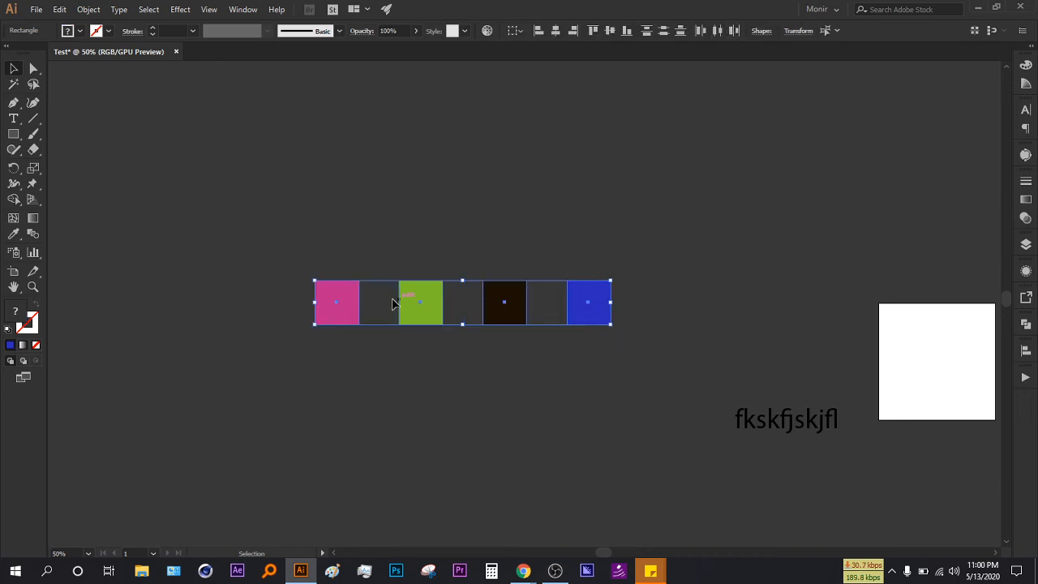
{"action": "left_click_drag", "start_coordinate": [660, 251], "coordinate": [695, 331]}
{"action": "key", "text": "ctrl+z"}
- Select all four squares, distribute them evenly by horizontal centre, and deselect them
{"action": "left_click_drag", "start_coordinate": [699, 245], "coordinate": [311, 368]}
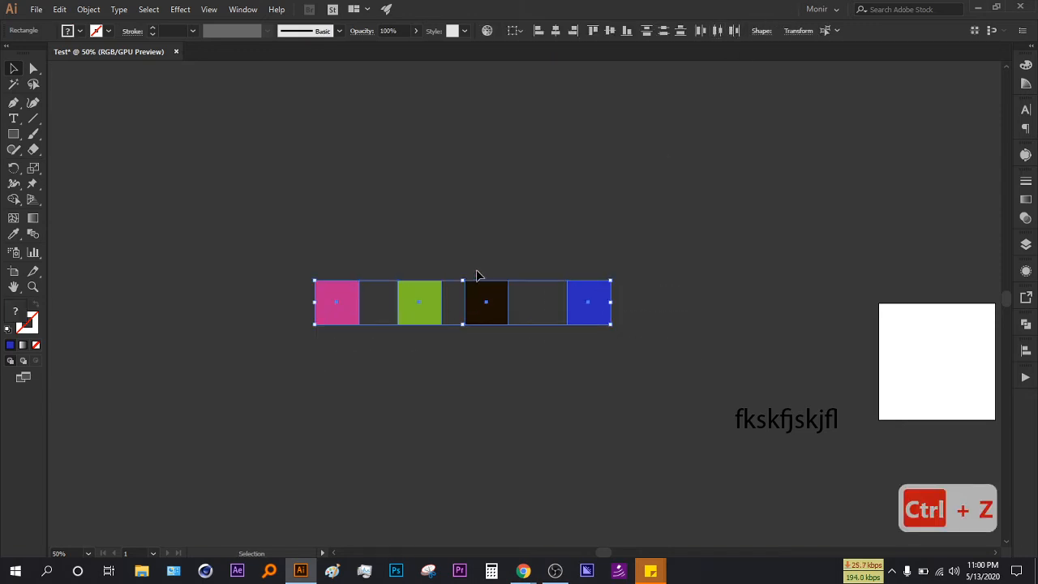
{"action": "left_click", "coordinate": [720, 30]}
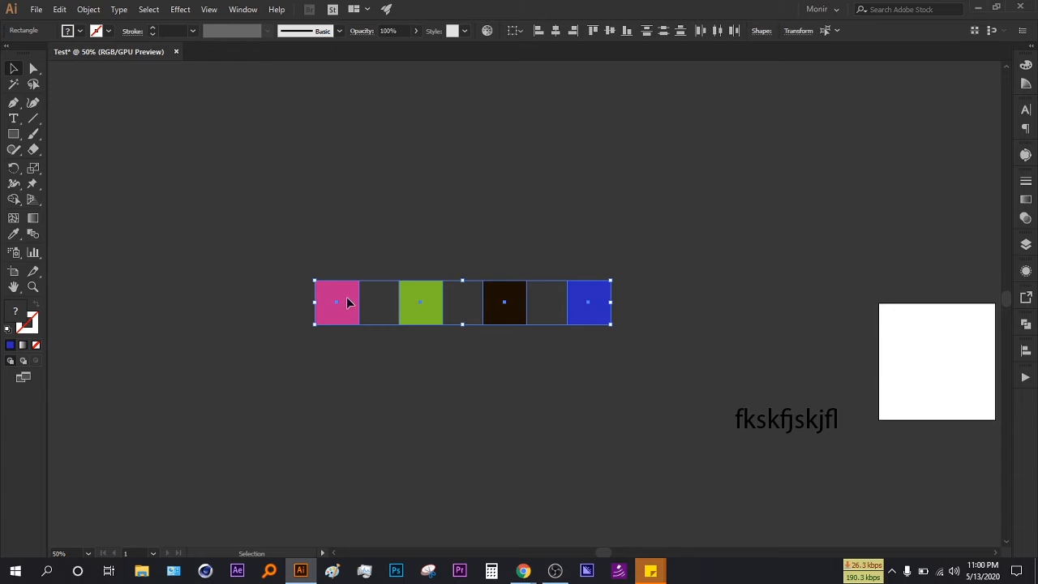
{"action": "left_click_drag", "start_coordinate": [297, 255], "coordinate": [633, 336]}
{"action": "left_click", "coordinate": [695, 279]}
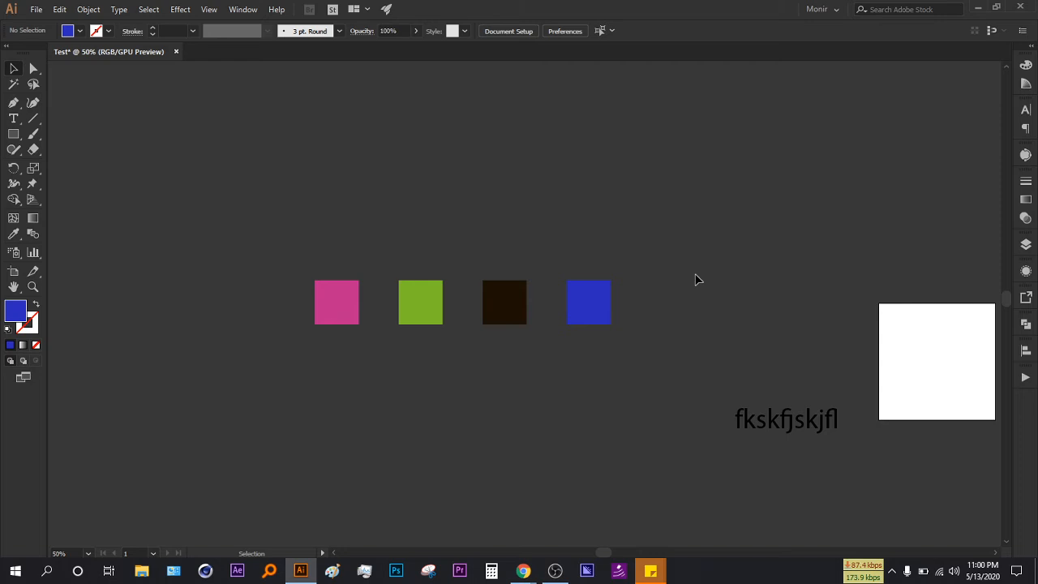
- Undo the even distribution, and offset the dark brown square upward and the blue square slightly downward from the row
{"action": "key", "text": "ctrl+z"}
{"action": "key", "text": "ctrl+z"}
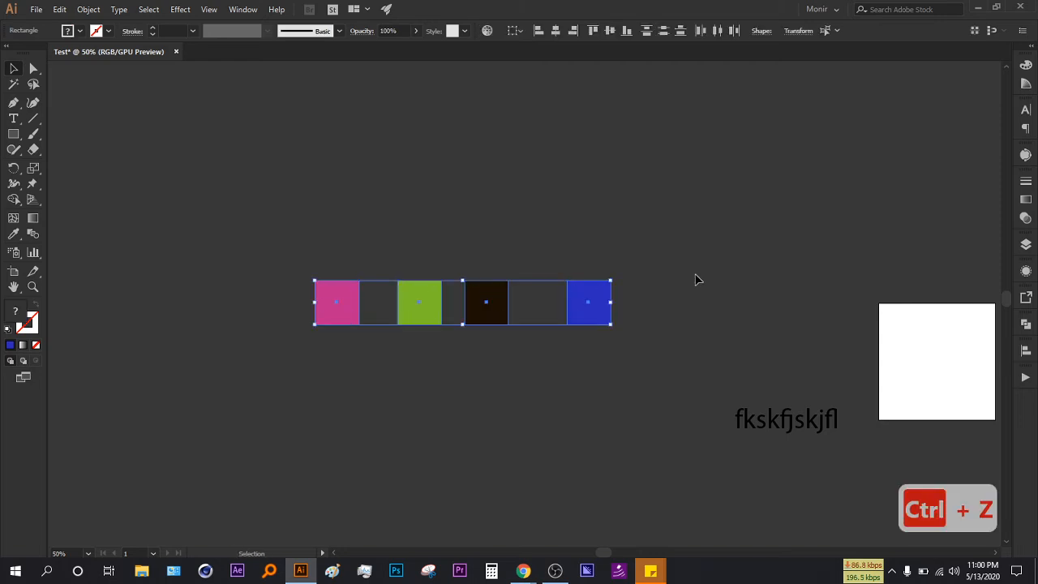
{"action": "key", "text": "ctrl+z"}
{"action": "key", "text": "ctrl+z"}
{"action": "key", "text": "ctrl+z"}
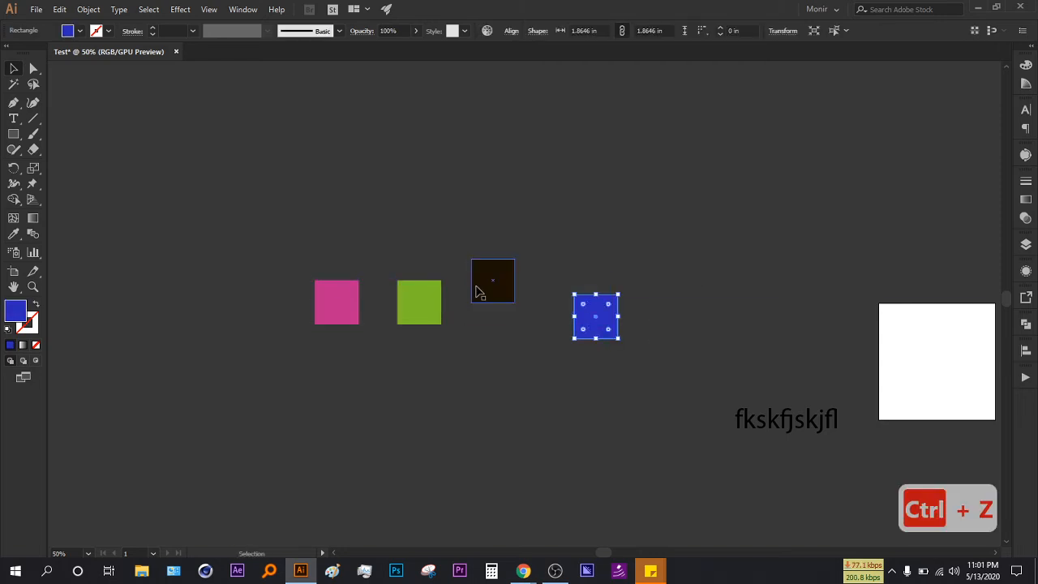
- Align all four squares on their vertical centres, distribute them evenly by horizontal centre, and deselect them
{"action": "left_click_drag", "start_coordinate": [296, 200], "coordinate": [653, 413]}
{"action": "left_click_drag", "start_coordinate": [287, 167], "coordinate": [650, 452]}
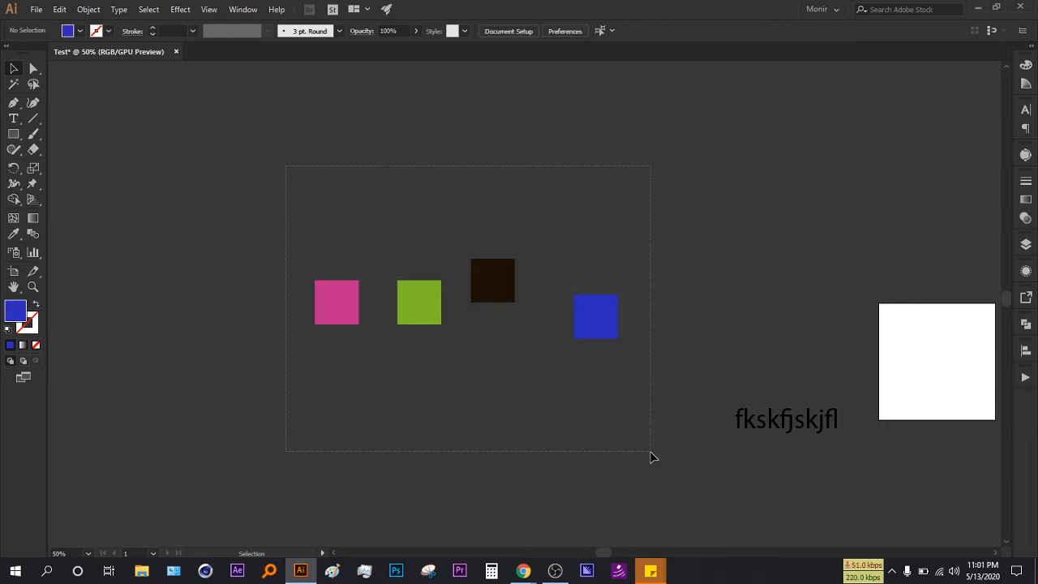
{"action": "left_click_drag", "start_coordinate": [650, 452], "coordinate": [647, 454]}
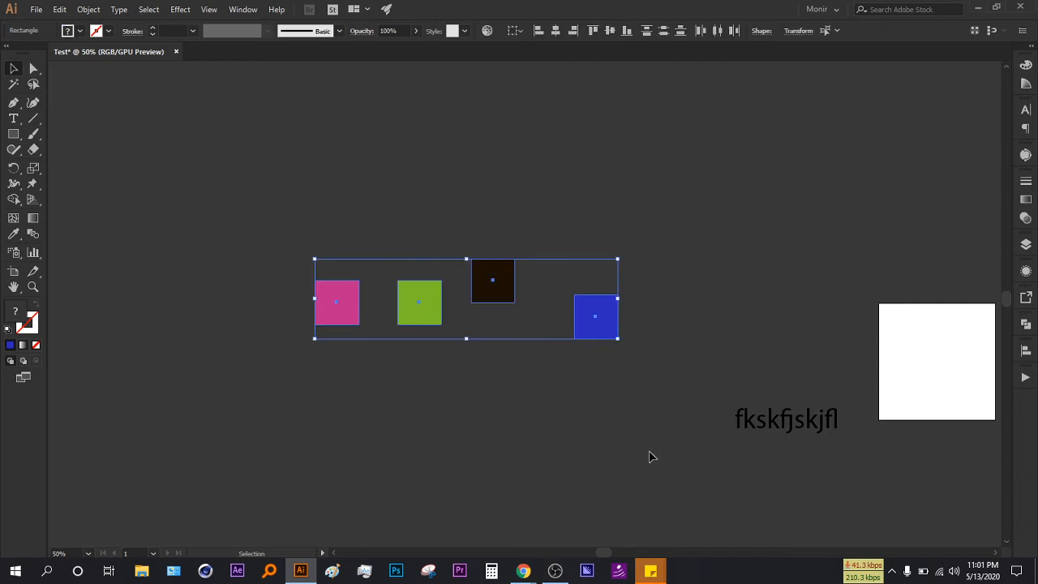
{"action": "left_click", "coordinate": [613, 31]}
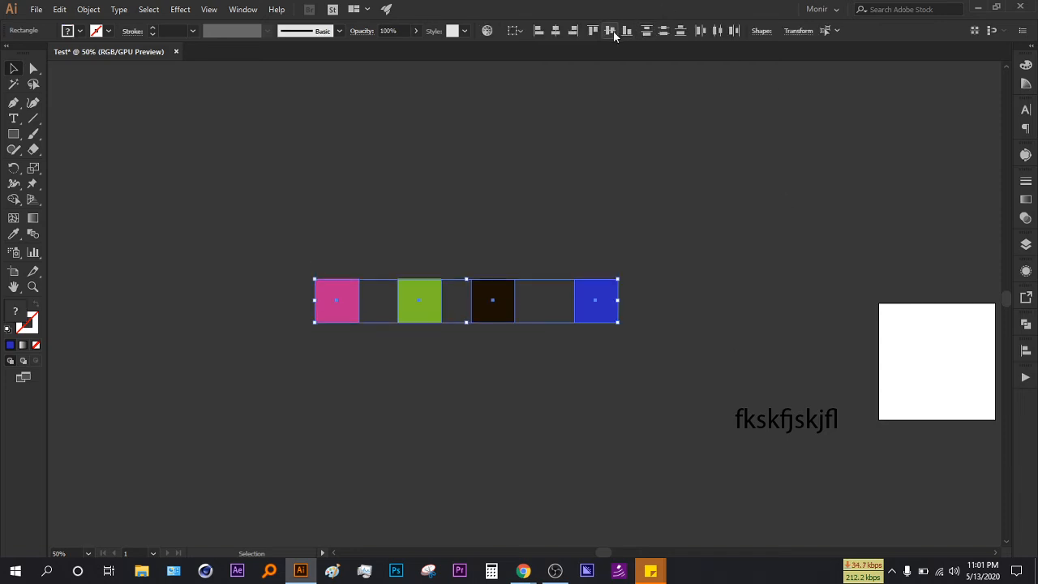
{"action": "left_click", "coordinate": [717, 31]}
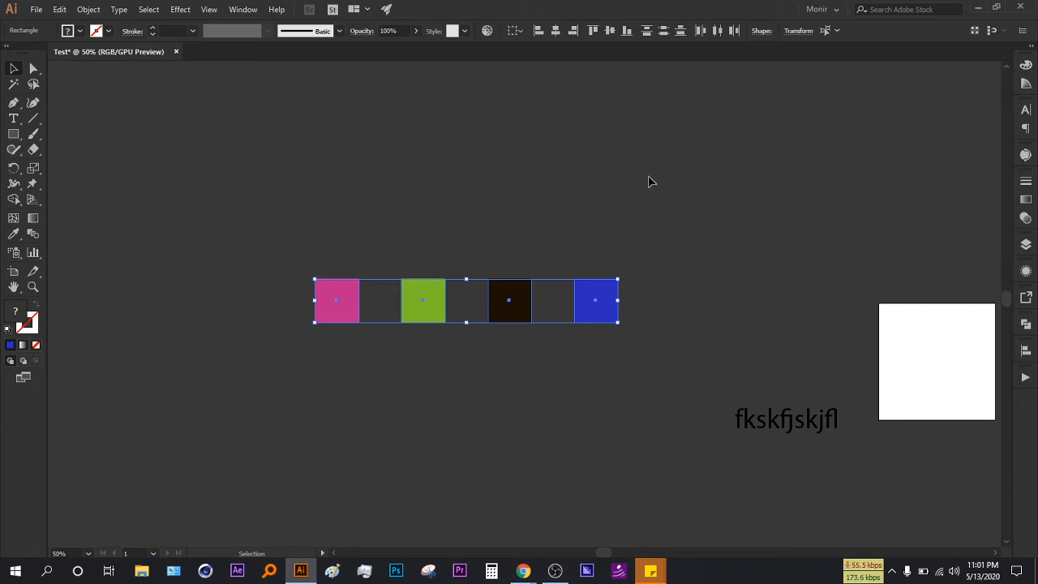
{"action": "left_click", "coordinate": [454, 364]}
{"action": "scroll", "coordinate": [341, 305], "scroll_direction": "up", "scroll_amount": 3}
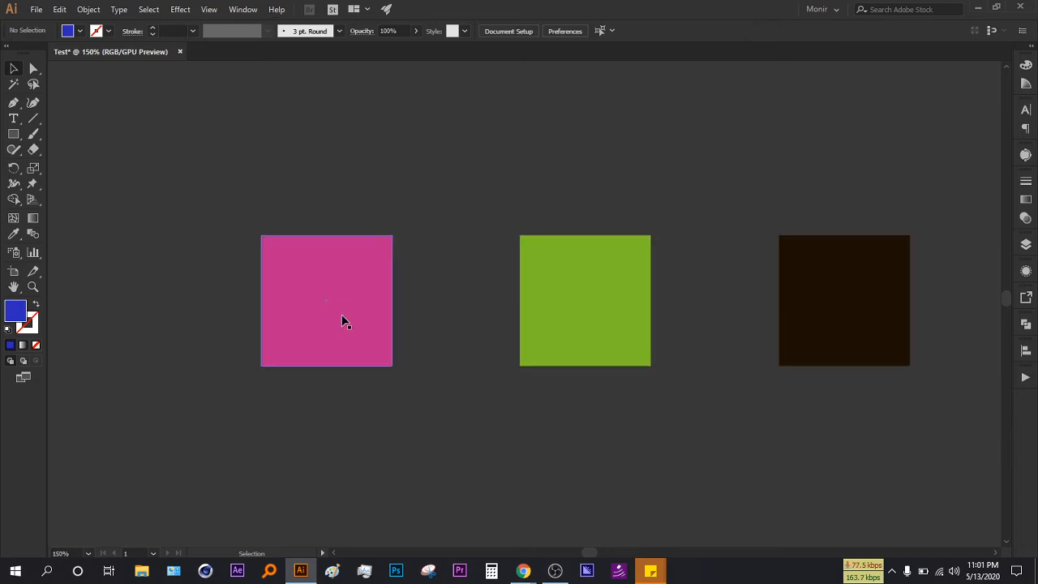
{"action": "scroll", "coordinate": [727, 340], "scroll_direction": "right", "scroll_amount": 10}
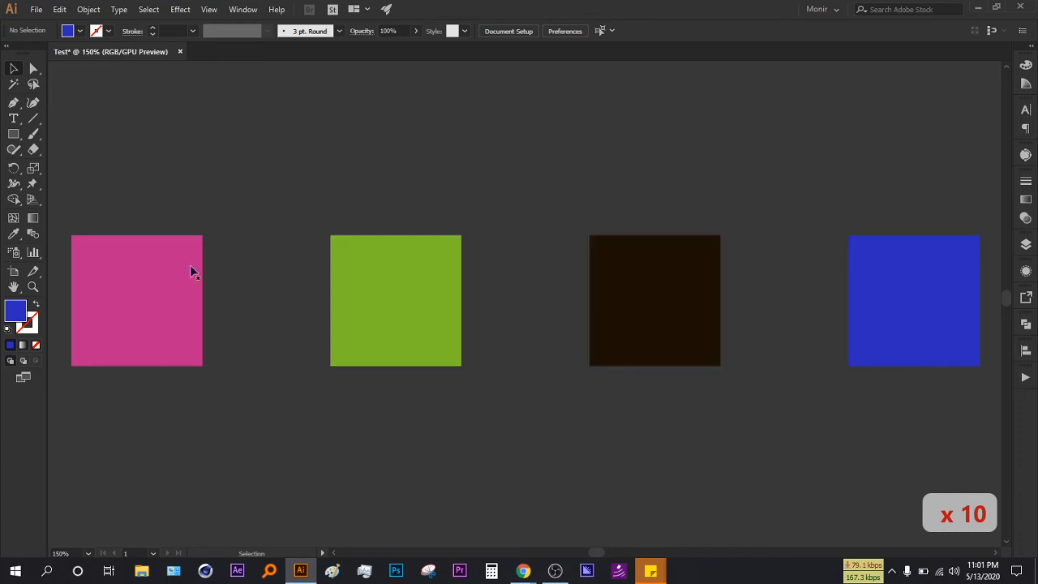
- Move the pink square close to the green square, and shift the dark brown square slightly toward the green one
{"action": "left_click_drag", "start_coordinate": [133, 325], "coordinate": [243, 338]}
{"action": "left_click", "coordinate": [224, 405]}
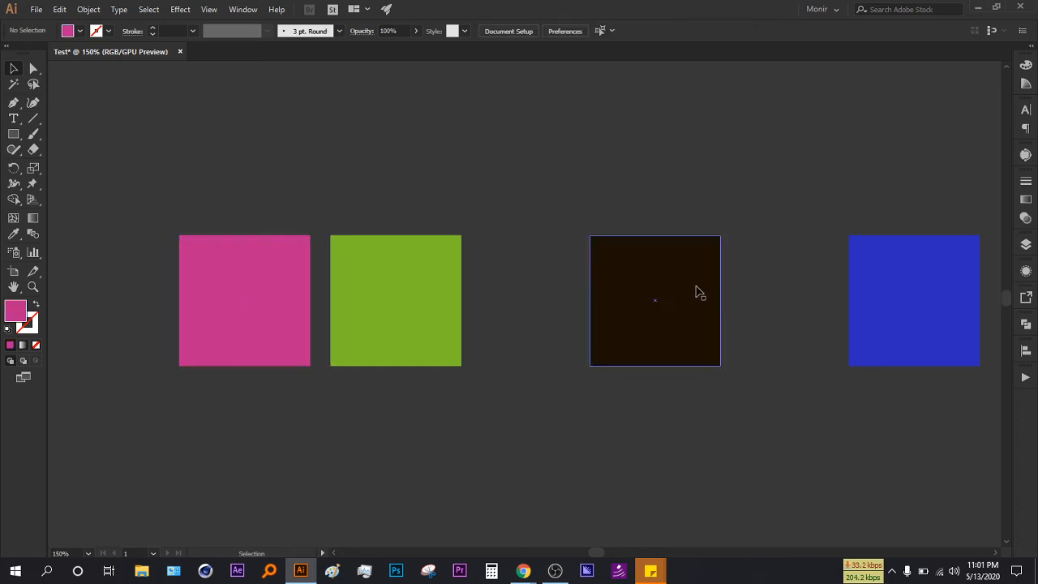
{"action": "mouse_move", "coordinate": [663, 310]}
{"action": "left_mouse_down"}
{"action": "mouse_move", "coordinate": [588, 301]}
{"action": "mouse_move", "coordinate": [540, 311]}
{"action": "mouse_move", "coordinate": [582, 331]}
{"action": "mouse_move", "coordinate": [562, 268]}
{"action": "mouse_move", "coordinate": [647, 311]}
{"action": "mouse_move", "coordinate": [641, 259]}
{"action": "mouse_move", "coordinate": [654, 303]}
{"action": "mouse_move", "coordinate": [629, 305]}
{"action": "mouse_move", "coordinate": [653, 301]}
{"action": "mouse_move", "coordinate": [660, 325]}
{"action": "mouse_move", "coordinate": [649, 300]}
{"action": "mouse_move", "coordinate": [655, 316]}
{"action": "mouse_move", "coordinate": [665, 301]}
{"action": "mouse_move", "coordinate": [658, 312]}
{"action": "left_mouse_up"}
{"action": "mouse_move", "coordinate": [610, 311]}
{"action": "left_mouse_down"}
{"action": "mouse_move", "coordinate": [617, 303]}
{"action": "mouse_move", "coordinate": [599, 311]}
{"action": "mouse_move", "coordinate": [579, 271]}
{"action": "mouse_move", "coordinate": [577, 318]}
{"action": "mouse_move", "coordinate": [625, 318]}
{"action": "left_mouse_up"}
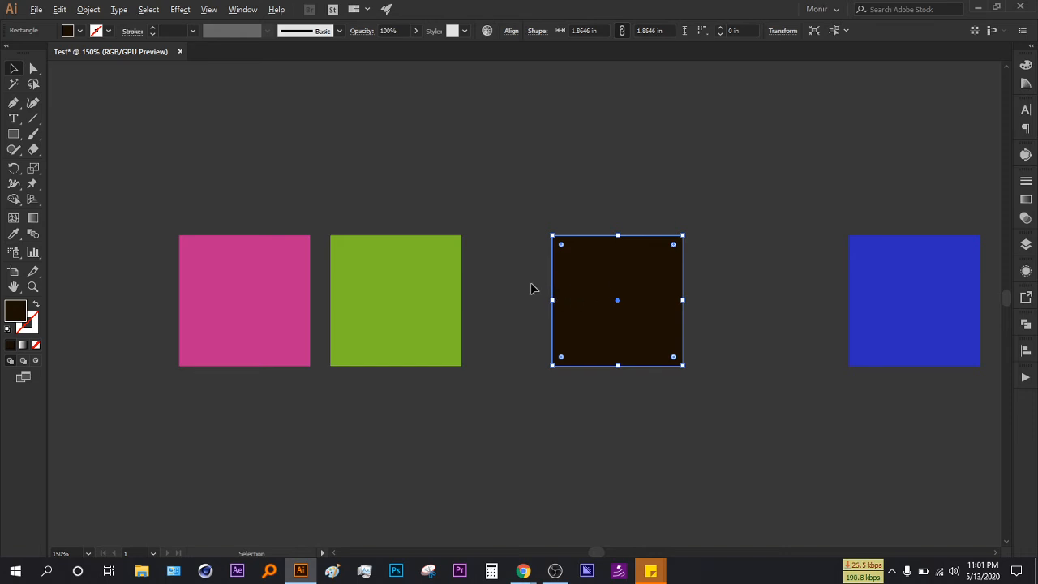
{"action": "scroll", "coordinate": [533, 287], "scroll_direction": "up", "scroll_amount": 2}
{"action": "left_click_drag", "start_coordinate": [571, 447], "coordinate": [552, 466]}
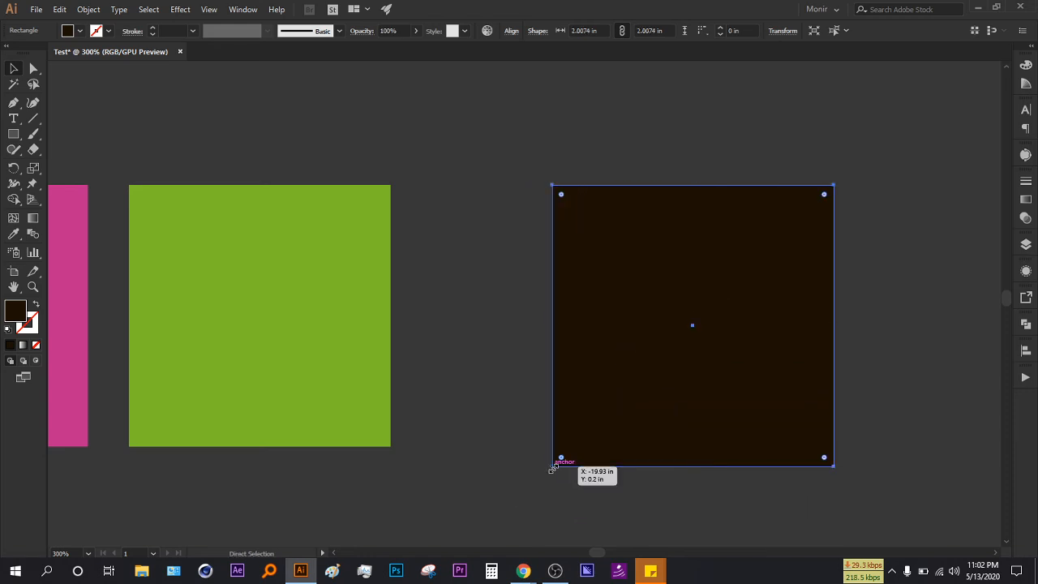
{"action": "key", "text": "ctrl+z"}
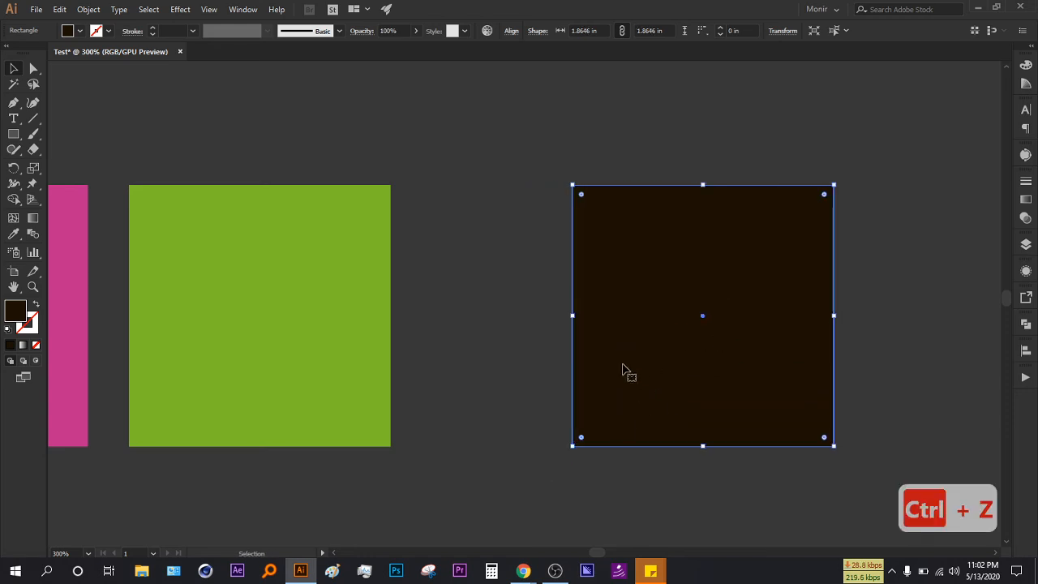
- Close the gaps in the row by snapping the dark brown and pink squares against the green one and the blue against the dark brown
{"action": "left_click", "coordinate": [699, 361], "text": "shift"}
{"action": "left_click_drag", "start_coordinate": [686, 387], "coordinate": [501, 384]}
{"action": "scroll", "coordinate": [456, 397], "scroll_direction": "left", "scroll_amount": 3}
{"action": "scroll", "coordinate": [456, 397], "scroll_direction": "down", "scroll_amount": 1}
{"action": "left_click_drag", "start_coordinate": [217, 341], "coordinate": [265, 350]}
{"action": "scroll", "coordinate": [511, 371], "scroll_direction": "down", "scroll_amount": 2}
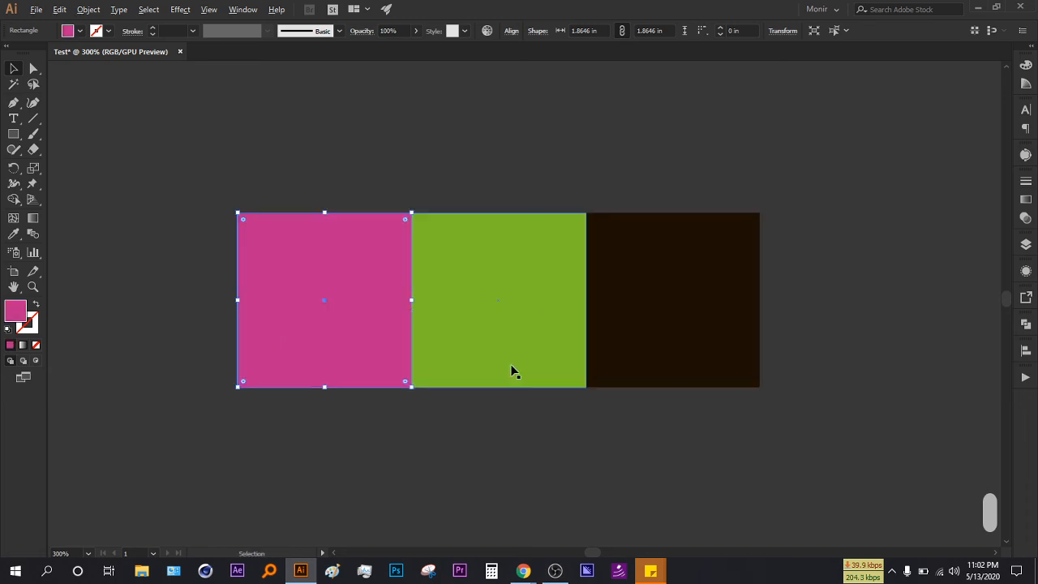
{"action": "left_click_drag", "start_coordinate": [969, 328], "coordinate": [725, 331]}
{"action": "left_click", "coordinate": [701, 423]}
- Examine the seams between the four adjoining squares at high magnification
{"action": "scroll", "coordinate": [709, 364], "scroll_direction": "up", "scroll_amount": 5}
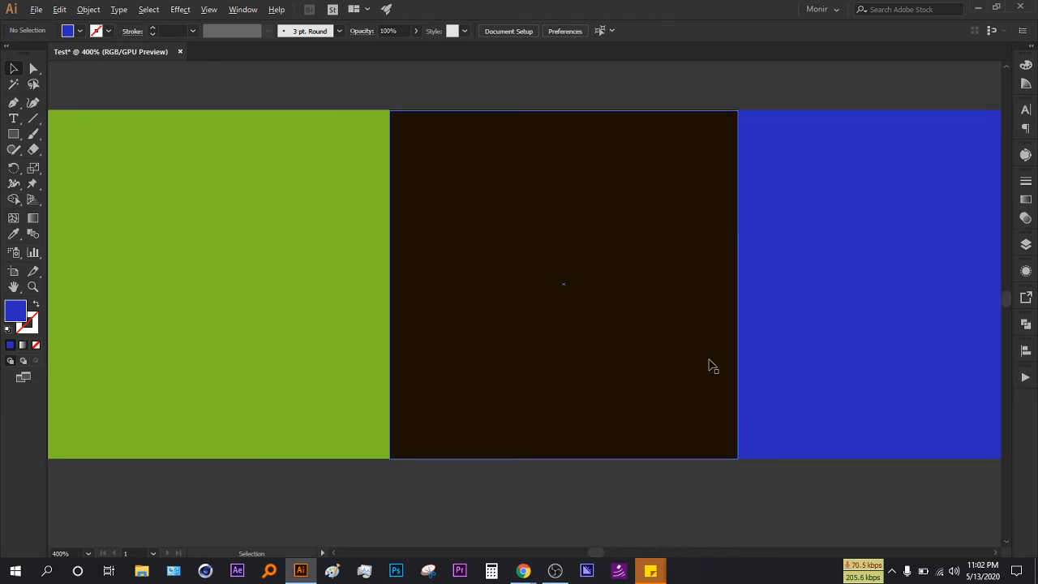
{"action": "scroll", "coordinate": [324, 340], "scroll_direction": "down", "scroll_amount": 1}
{"action": "left_click_drag", "start_coordinate": [324, 340], "coordinate": [693, 303]}
{"action": "scroll", "coordinate": [699, 284], "scroll_direction": "left", "scroll_amount": 9}
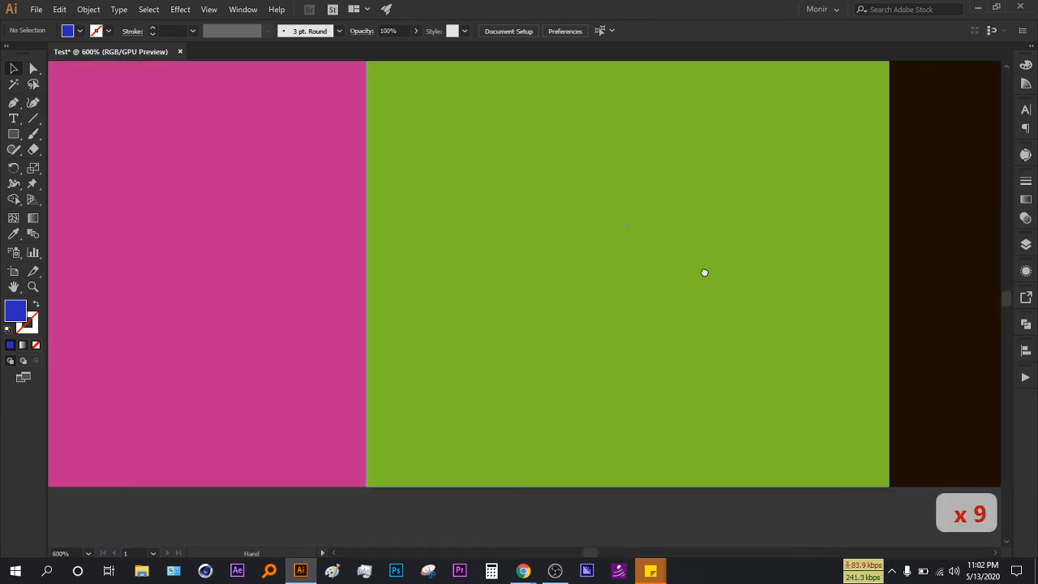
{"action": "scroll", "coordinate": [379, 268], "scroll_direction": "up", "scroll_amount": 4}
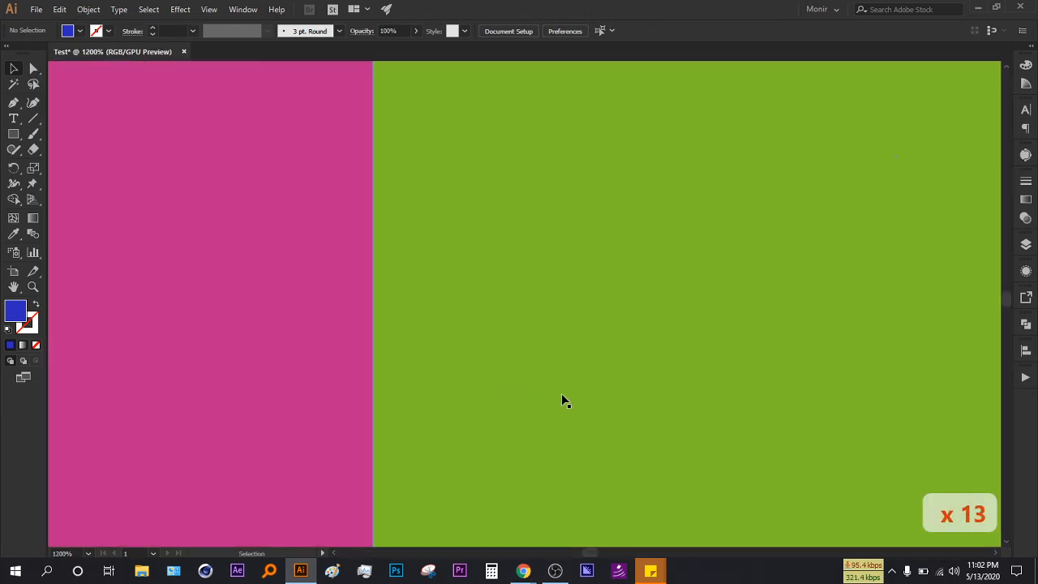
{"action": "scroll", "coordinate": [510, 195], "scroll_direction": "down", "scroll_amount": 3}
{"action": "scroll", "coordinate": [543, 461], "scroll_direction": "down", "scroll_amount": 4}
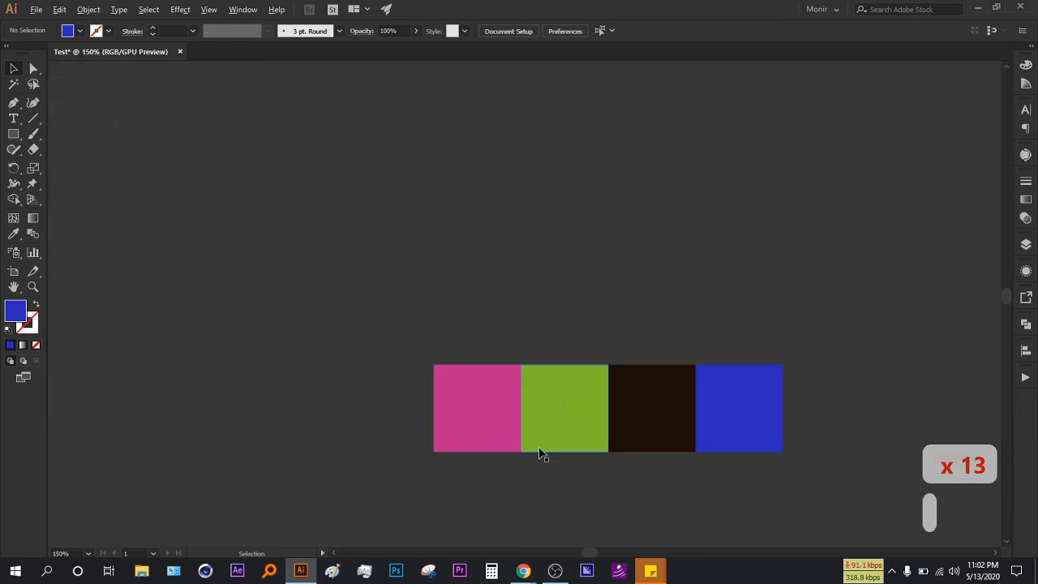
{"action": "left_click_drag", "start_coordinate": [722, 321], "coordinate": [556, 289]}
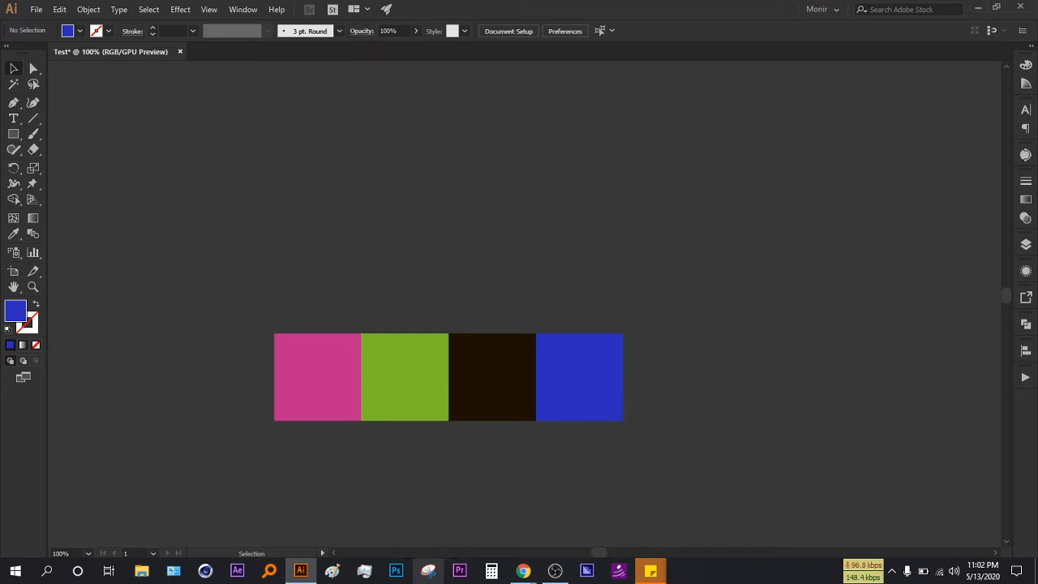
{"action": "left_click", "coordinate": [580, 415]}
{"action": "mouse_move", "coordinate": [573, 412]}
{"action": "left_mouse_down"}
{"action": "mouse_move", "coordinate": [602, 413]}
{"action": "mouse_move", "coordinate": [573, 412]}
{"action": "left_mouse_up"}
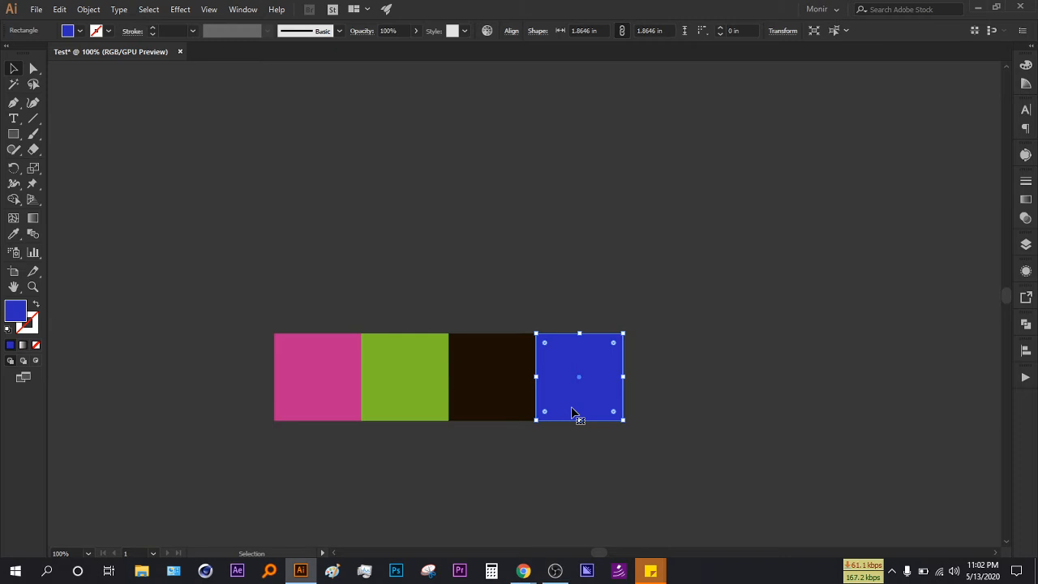
{"action": "left_click", "coordinate": [646, 378]}
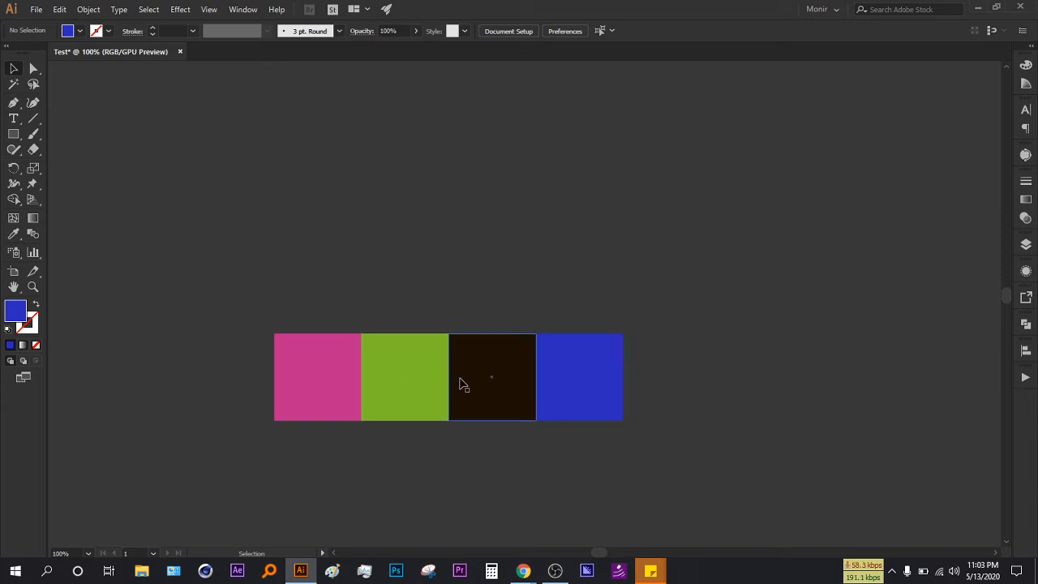
- With all four squares selected and the artboard in view, set the alignment reference to Align to Artboard
{"action": "key", "text": "ctrl+minus"}
{"action": "key", "text": "ctrl+minus"}
{"action": "left_click_drag", "start_coordinate": [607, 415], "coordinate": [380, 367]}
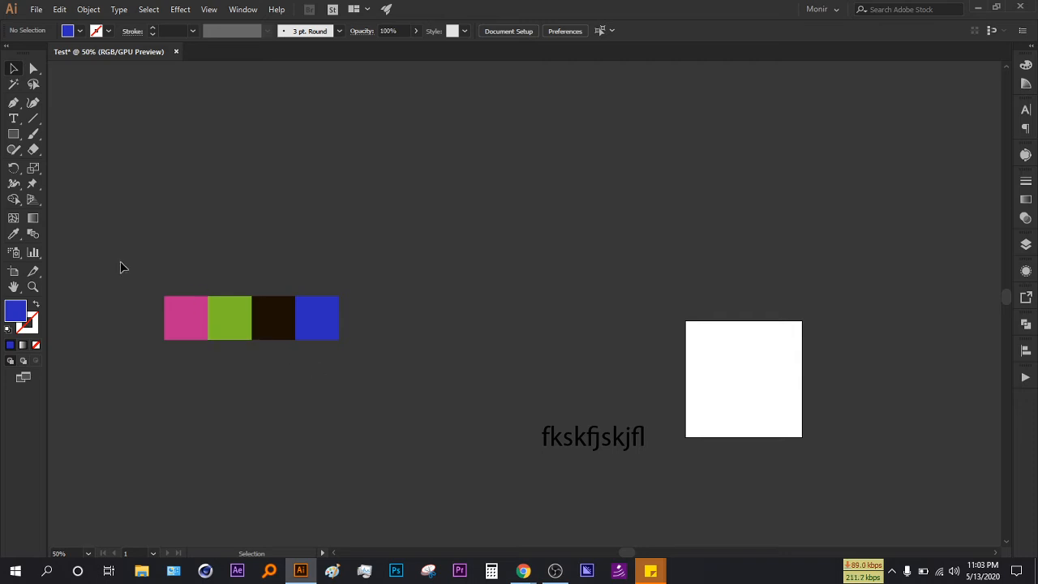
{"action": "left_click_drag", "start_coordinate": [141, 278], "coordinate": [345, 364]}
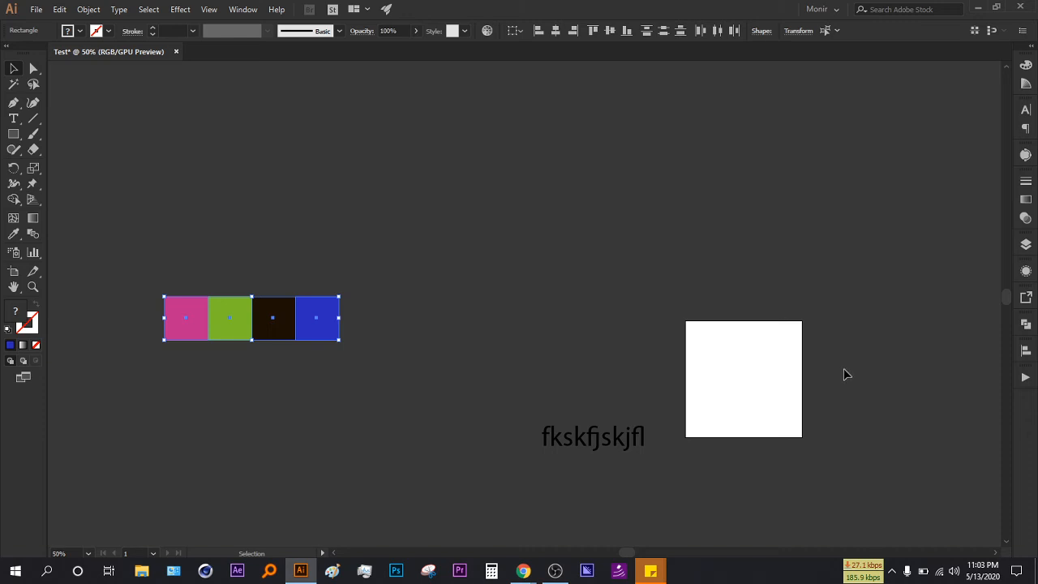
{"action": "left_click", "coordinate": [422, 365]}
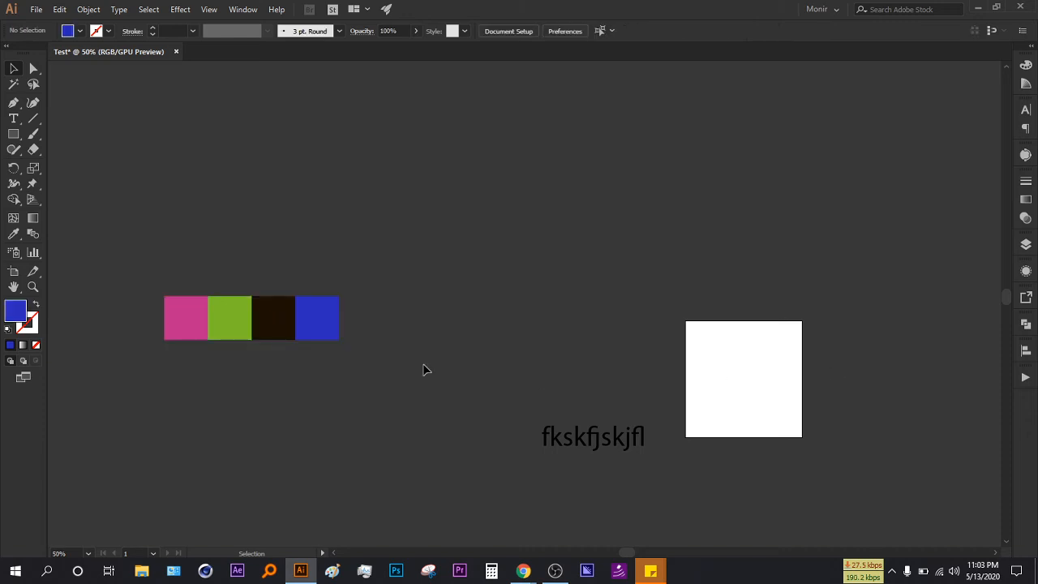
{"action": "left_click", "coordinate": [329, 332]}
{"action": "left_click_drag", "start_coordinate": [399, 296], "coordinate": [179, 403]}
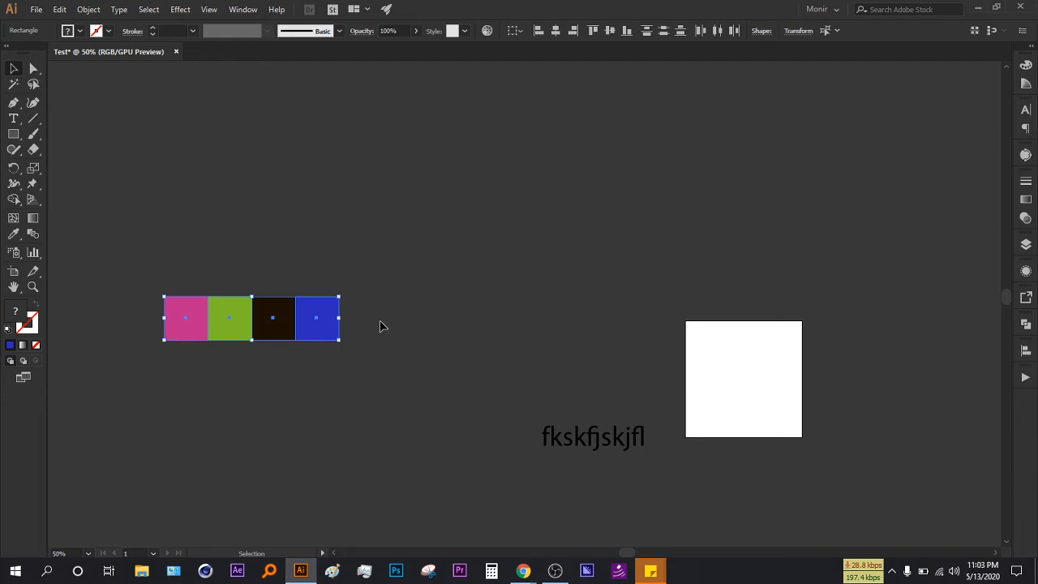
{"action": "left_click", "coordinate": [517, 30]}
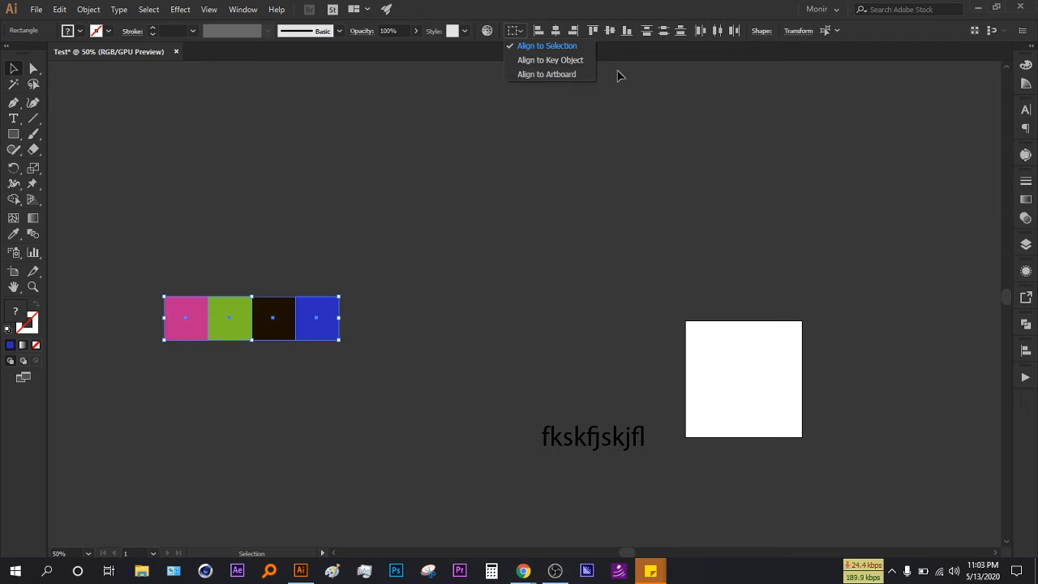
{"action": "left_click", "coordinate": [572, 75]}
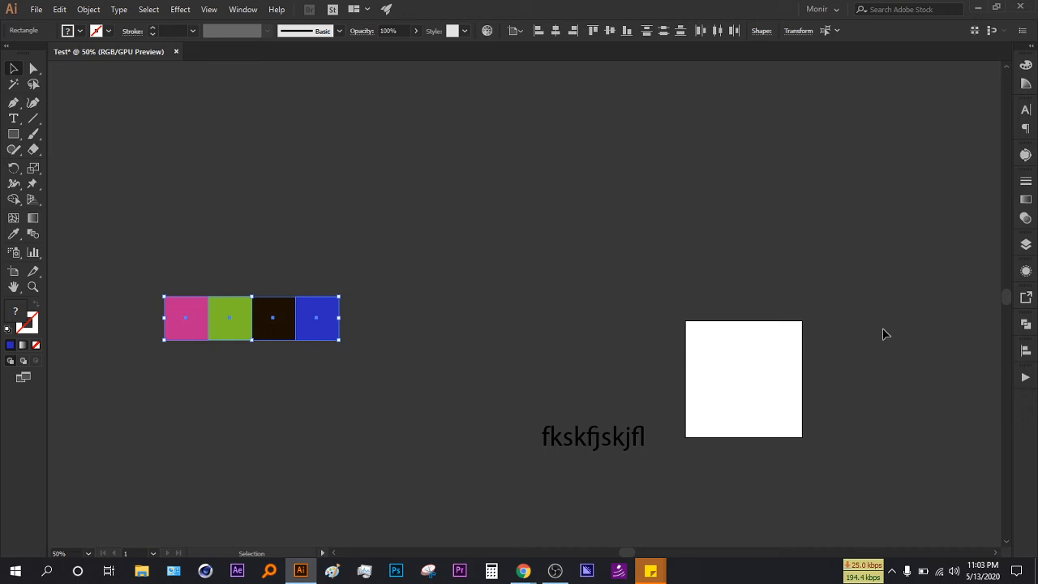
- With the blue square selected, set the alignment reference to Align to Selection, and select the dark brown and blue squares together
{"action": "left_click", "coordinate": [402, 306]}
{"action": "left_click", "coordinate": [318, 330]}
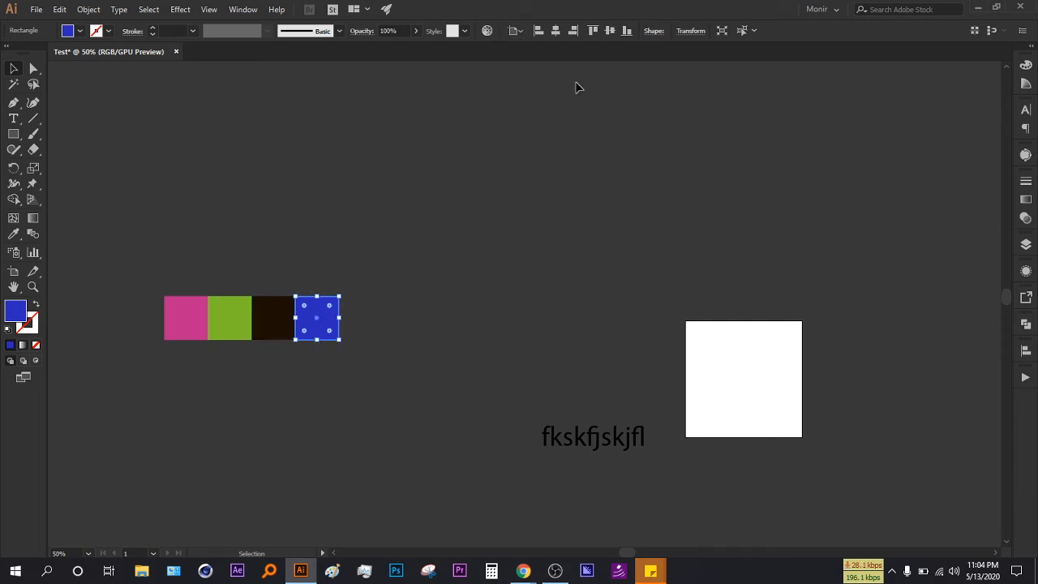
{"action": "left_click", "coordinate": [521, 30]}
{"action": "left_click", "coordinate": [527, 42]}
{"action": "left_click", "coordinate": [515, 174]}
{"action": "left_click_drag", "start_coordinate": [390, 261], "coordinate": [330, 364]}
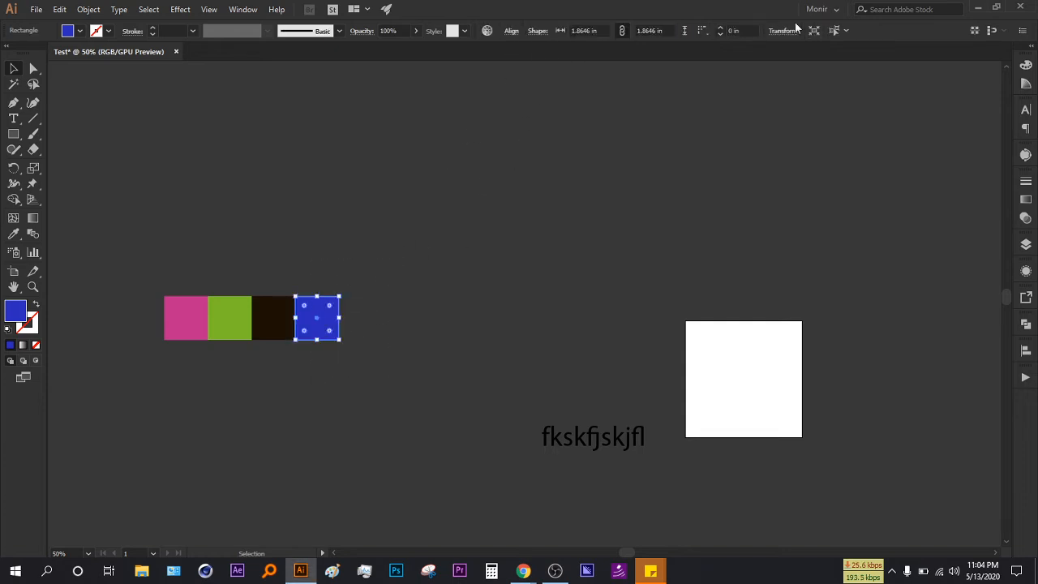
{"action": "left_click_drag", "start_coordinate": [389, 267], "coordinate": [261, 385]}
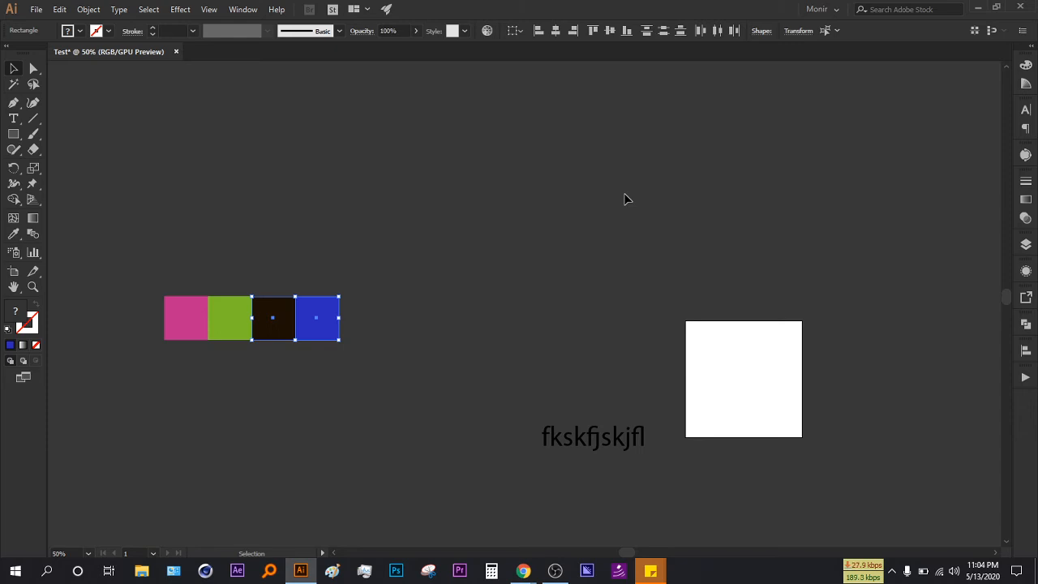
- Switch to the Google Meet window in Chrome, close its downloads bar, and return to Illustrator with nothing selected
{"action": "mouse_move", "coordinate": [523, 571]}
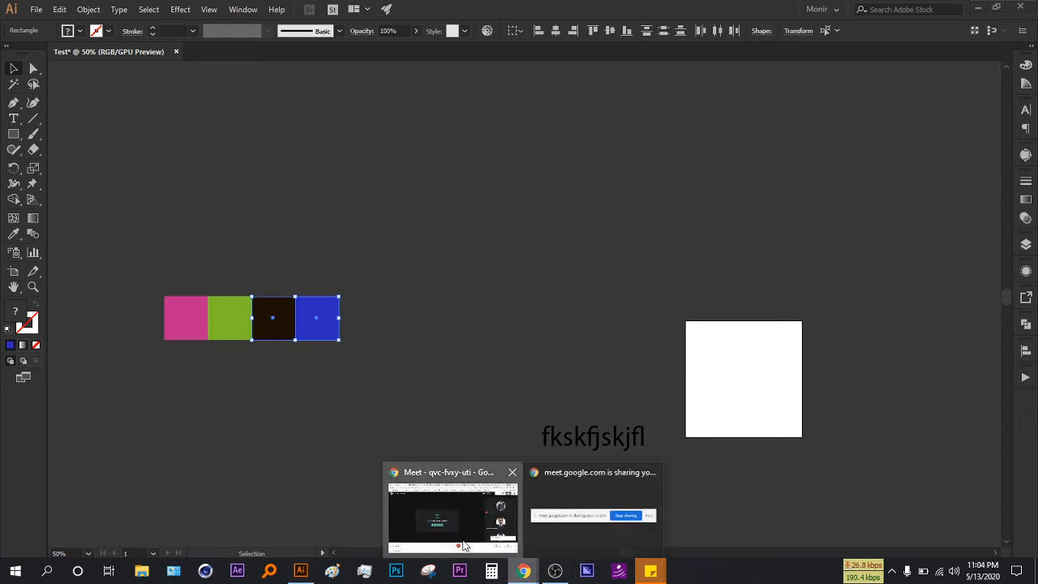
{"action": "left_click", "coordinate": [464, 545]}
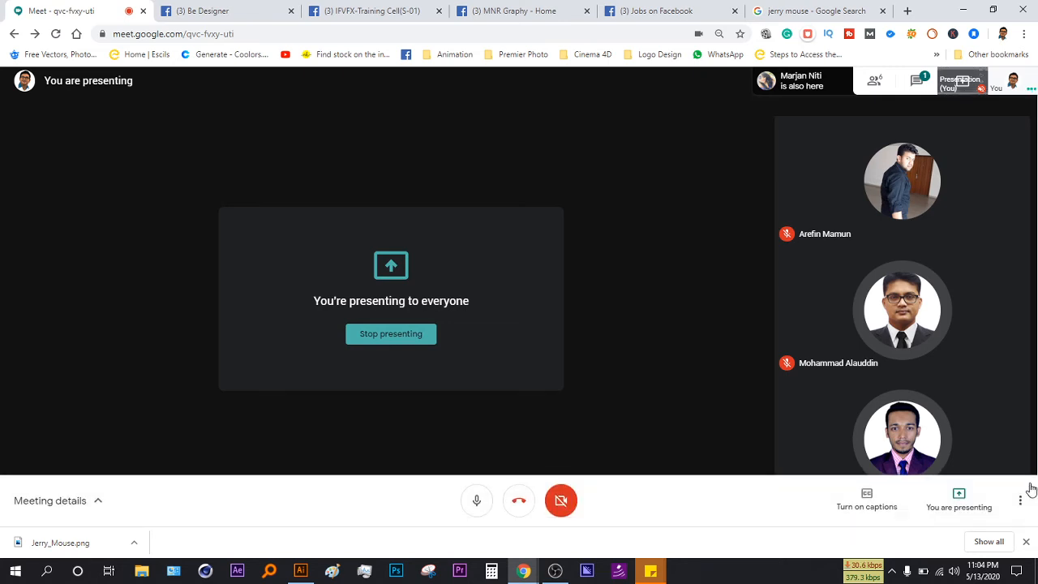
{"action": "left_click", "coordinate": [1025, 541]}
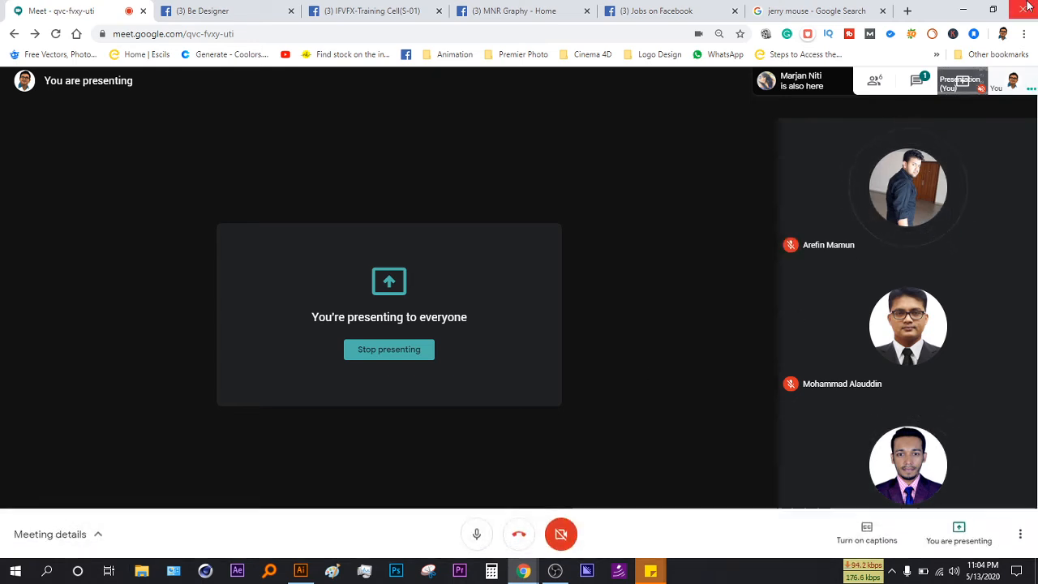
{"action": "left_click", "coordinate": [962, 10]}
{"action": "left_click", "coordinate": [482, 330]}
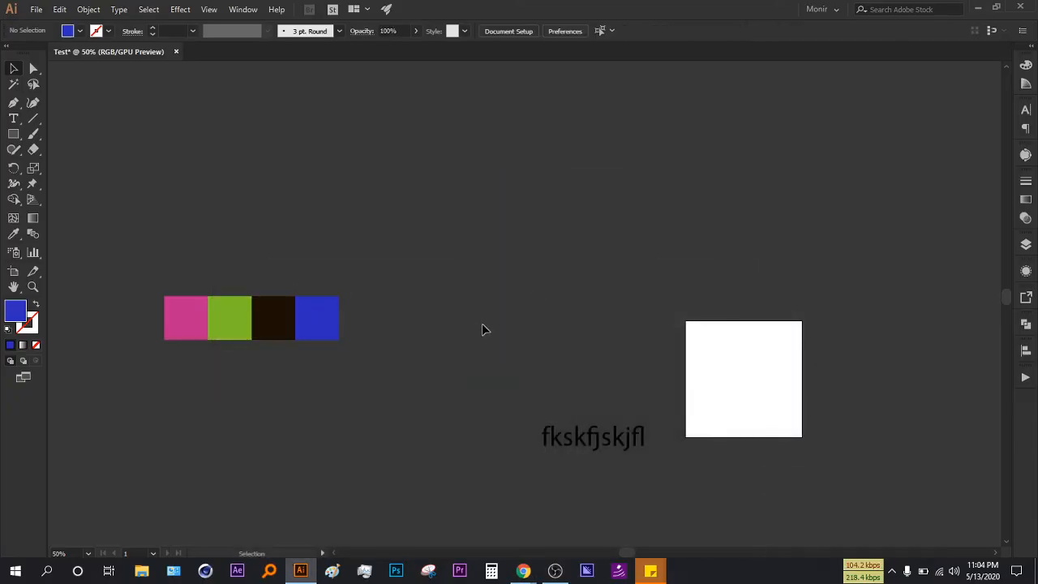
{"action": "left_click_drag", "start_coordinate": [130, 320], "coordinate": [321, 352]}
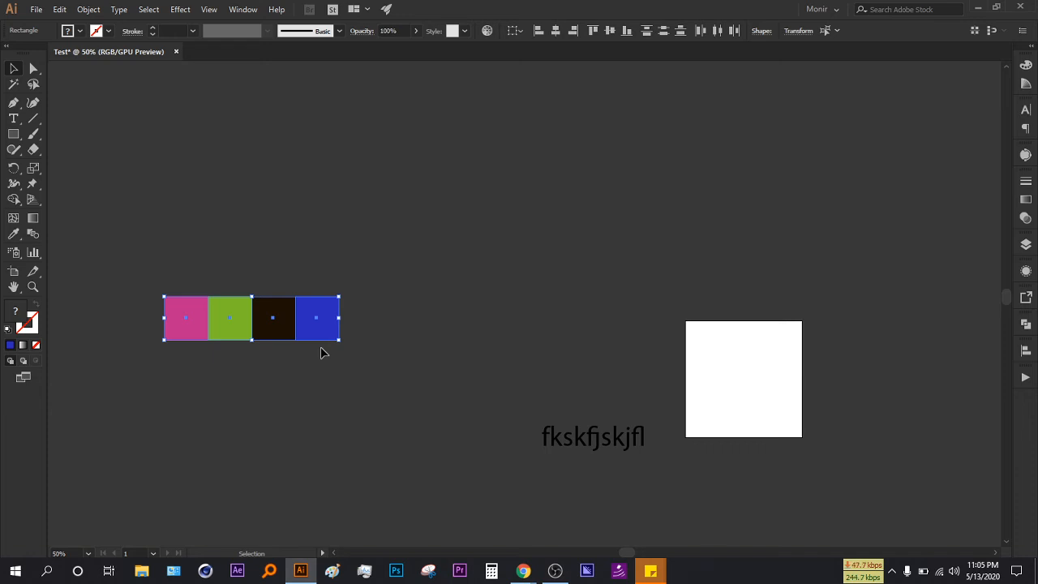
{"action": "key", "text": "alt+Tab"}
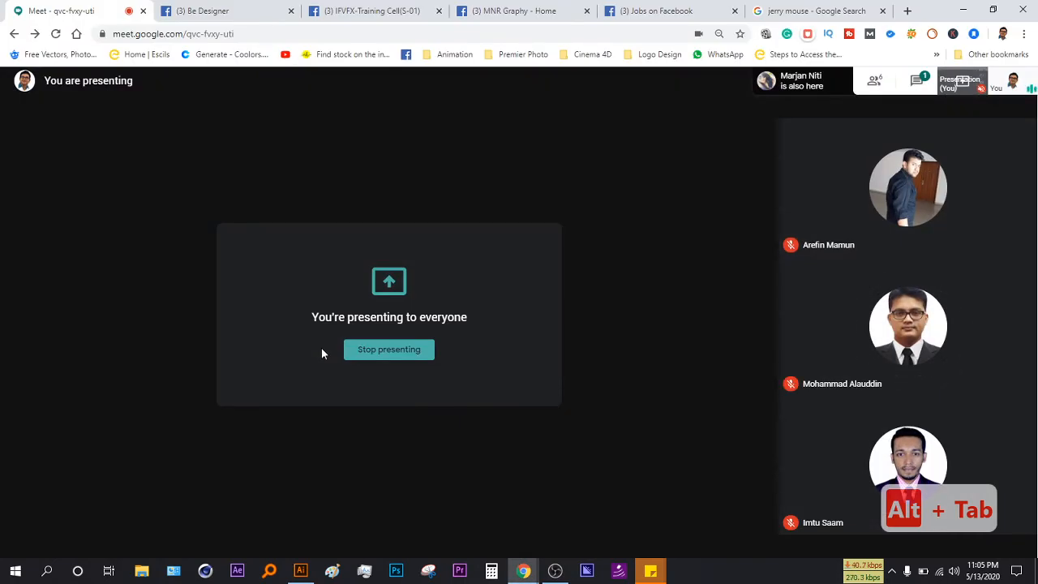
{"action": "key", "text": "alt+Tab"}
{"action": "left_click", "coordinate": [377, 319]}
{"action": "left_click_drag", "start_coordinate": [377, 318], "coordinate": [277, 358]}
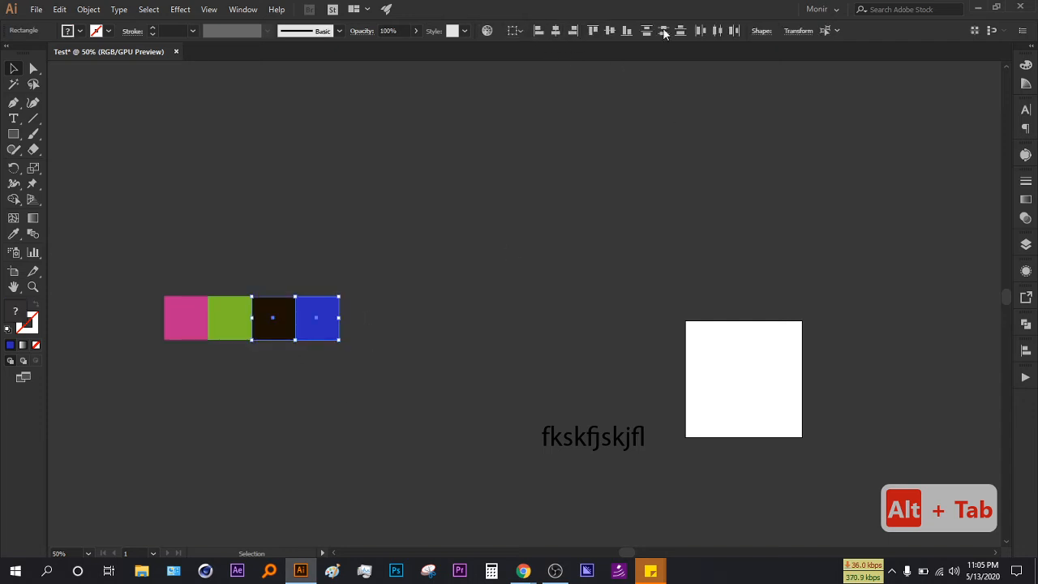
{"action": "left_click", "coordinate": [334, 316]}
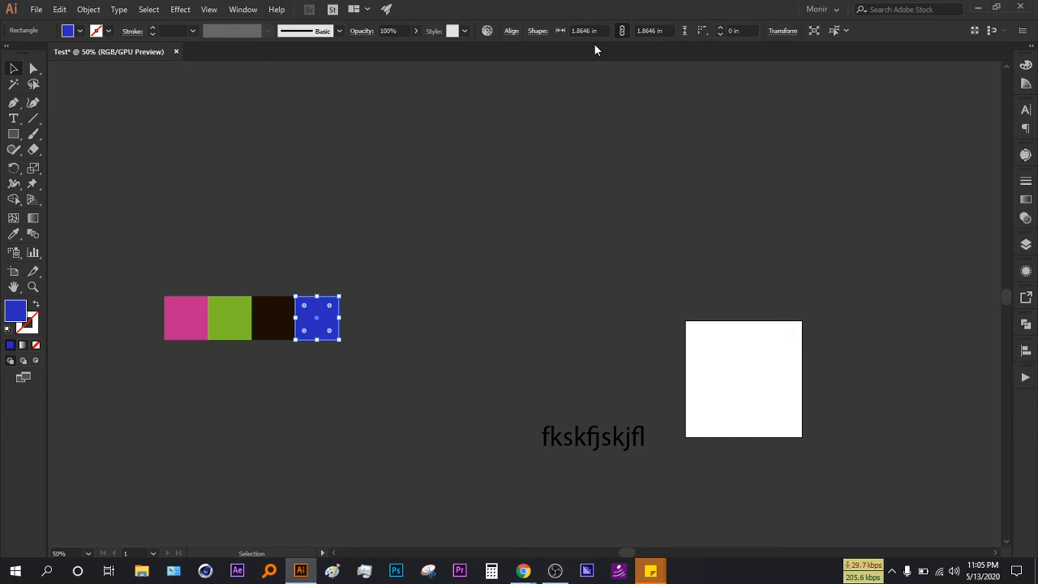
{"action": "left_click", "coordinate": [364, 271]}
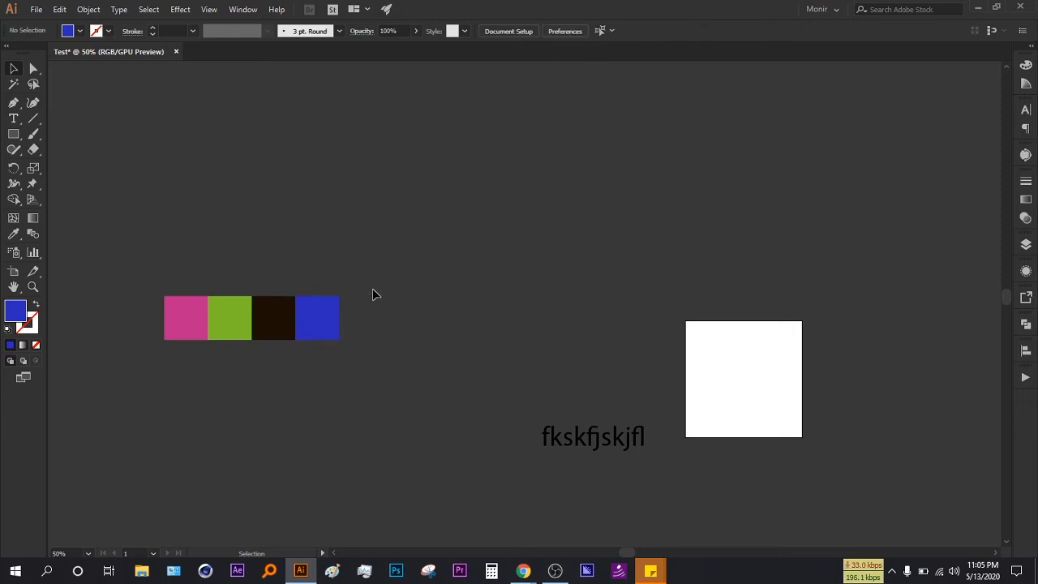
- Set the alignment reference to Align to Artboard for the dark brown and blue squares, and check the options for the blue square alone
{"action": "left_click_drag", "start_coordinate": [383, 280], "coordinate": [279, 373]}
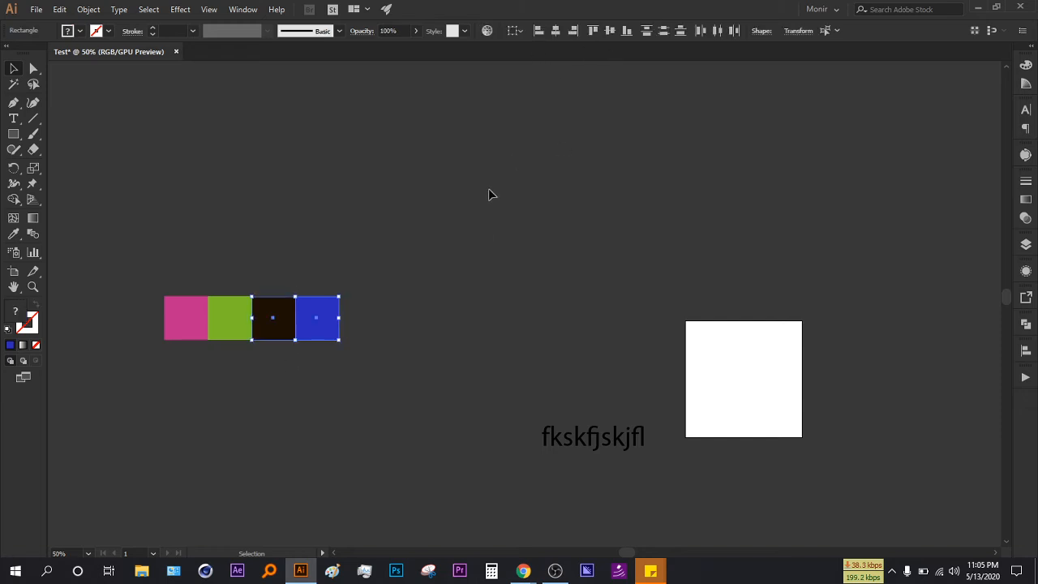
{"action": "left_click", "coordinate": [516, 35]}
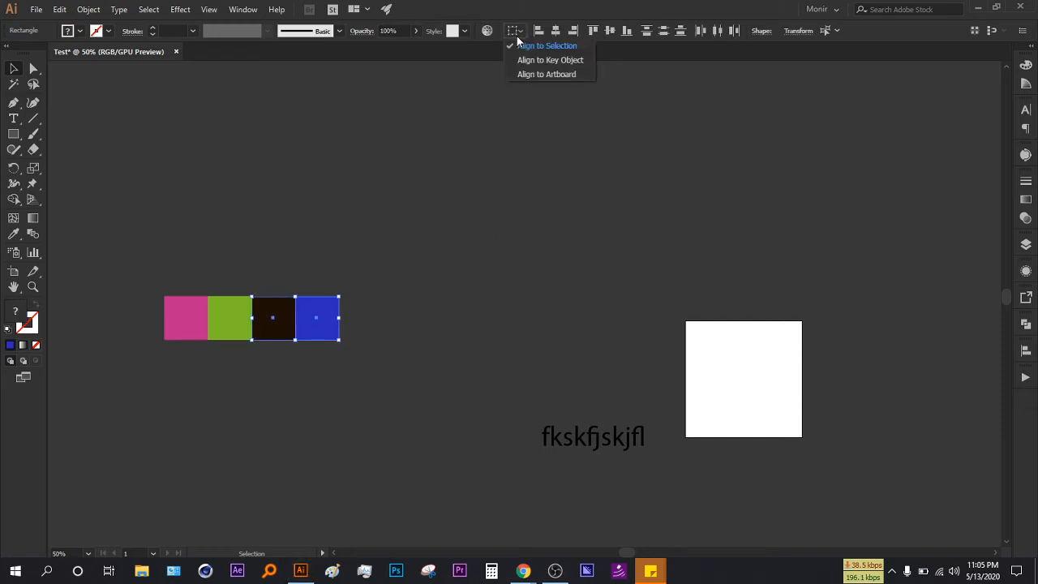
{"action": "left_click", "coordinate": [566, 76]}
{"action": "left_click", "coordinate": [345, 345]}
{"action": "left_click", "coordinate": [317, 327]}
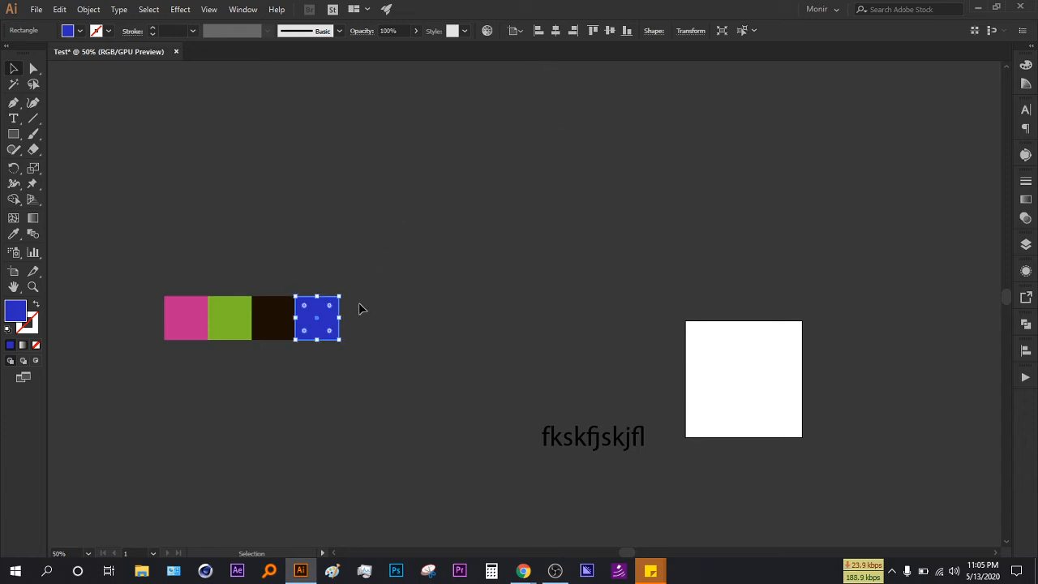
{"action": "left_click", "coordinate": [508, 31]}
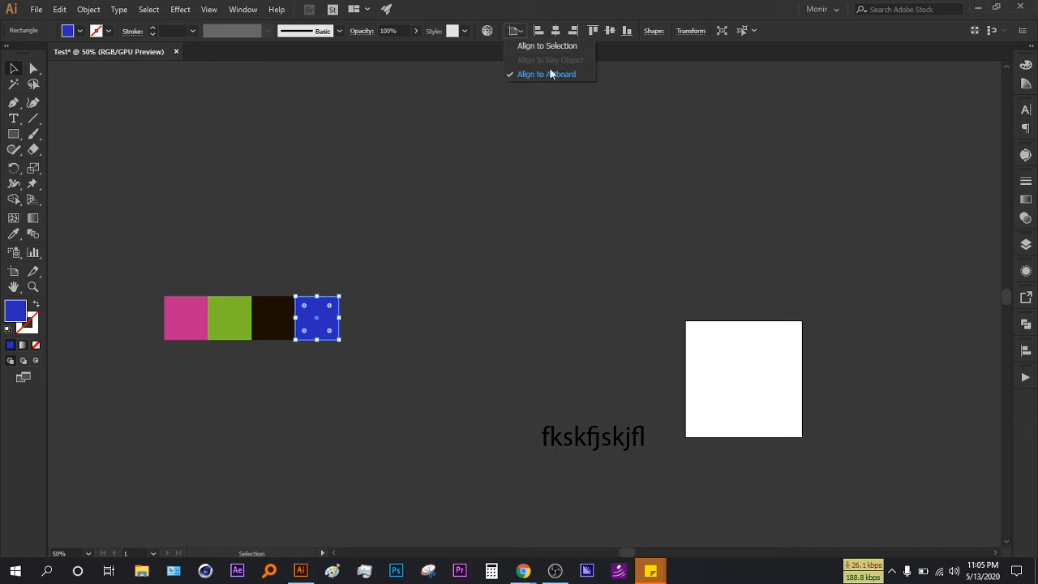
{"action": "left_click", "coordinate": [556, 172]}
{"action": "left_click", "coordinate": [703, 334]}
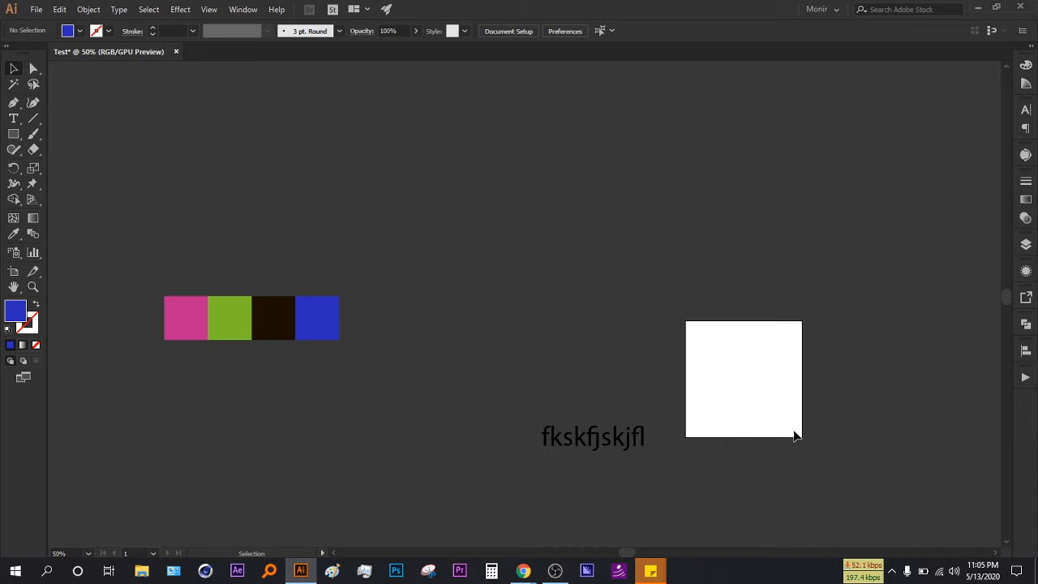
- Keep the blue square's alignment reference on Align to Artboard and centre it horizontally and vertically on the artboard
{"action": "left_click_drag", "start_coordinate": [674, 309], "coordinate": [790, 417]}
{"action": "left_click", "coordinate": [309, 326]}
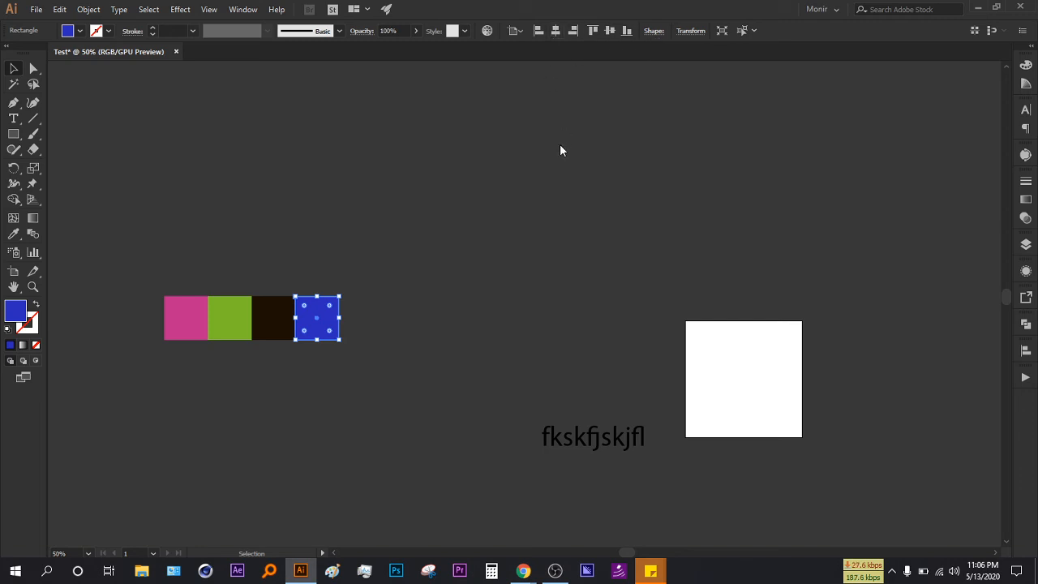
{"action": "left_click", "coordinate": [512, 31]}
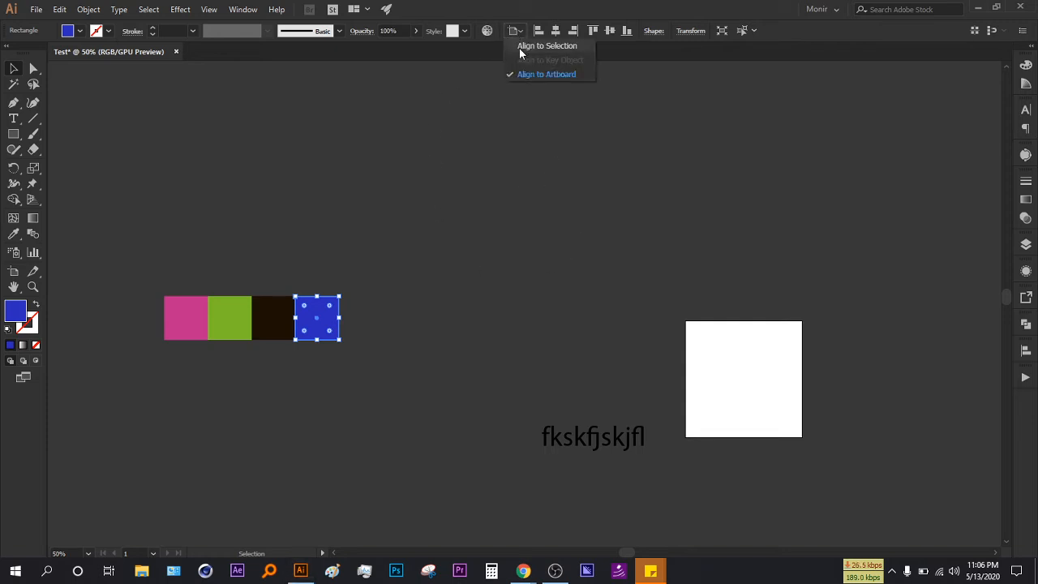
{"action": "left_click", "coordinate": [574, 74]}
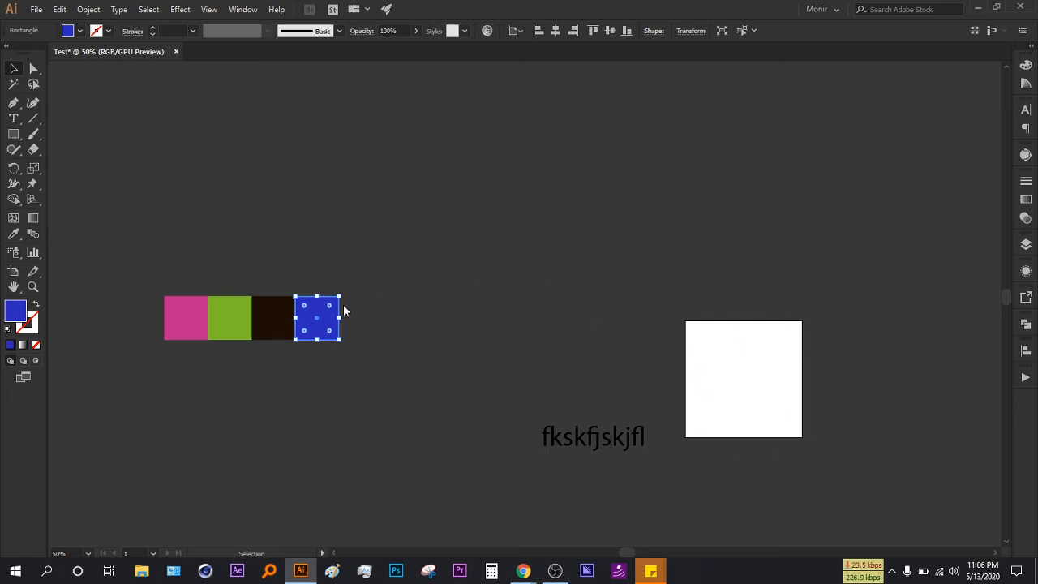
{"action": "left_click", "coordinate": [394, 312]}
{"action": "left_click", "coordinate": [310, 322]}
{"action": "left_click", "coordinate": [556, 34]}
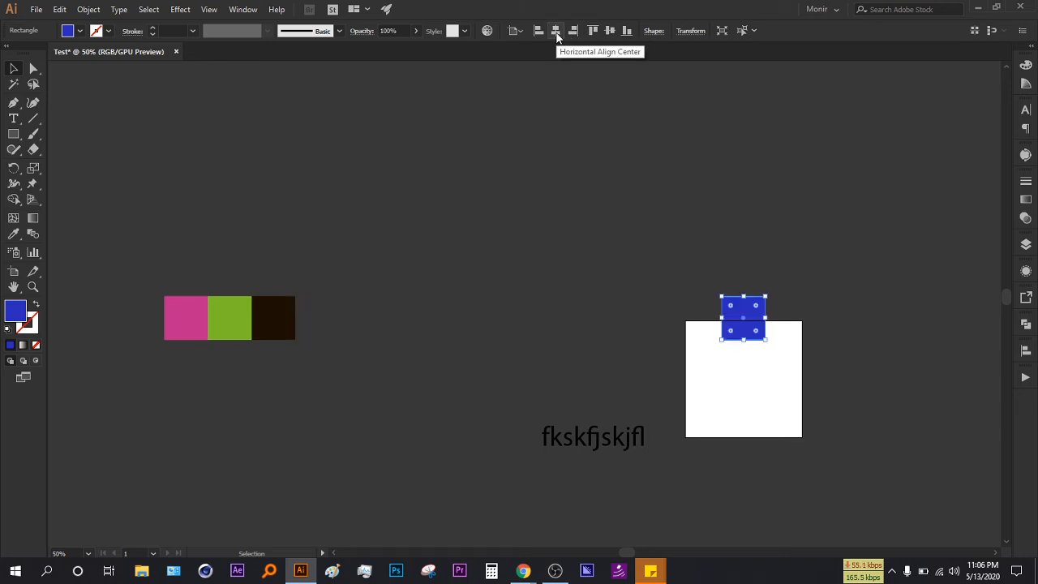
{"action": "left_click", "coordinate": [613, 34]}
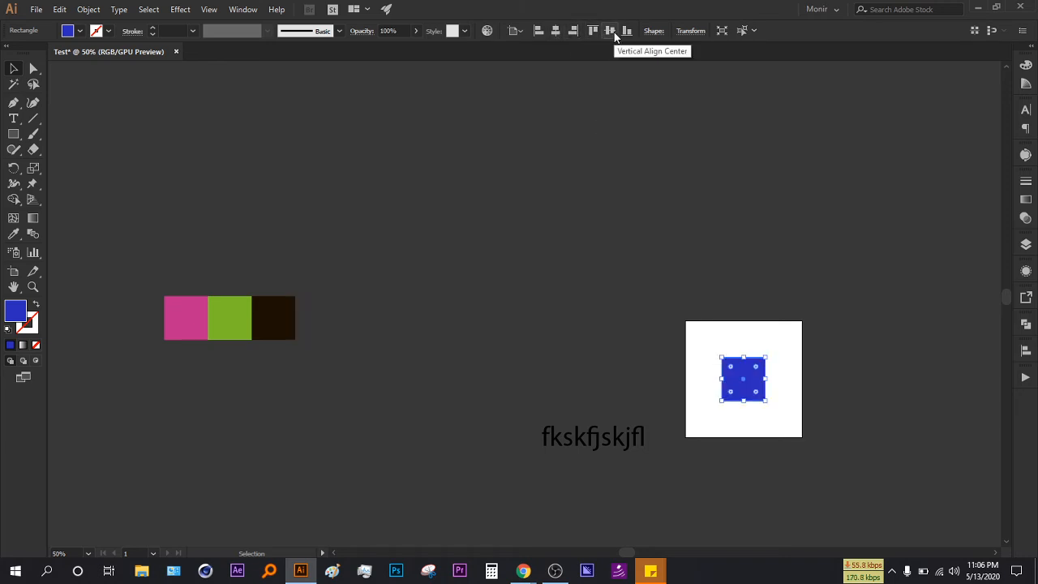
- Align the blue square to different artboard corners and edges in turn, finishing horizontally centred along the artboard's bottom edge
{"action": "left_click", "coordinate": [628, 33]}
{"action": "left_click", "coordinate": [536, 33]}
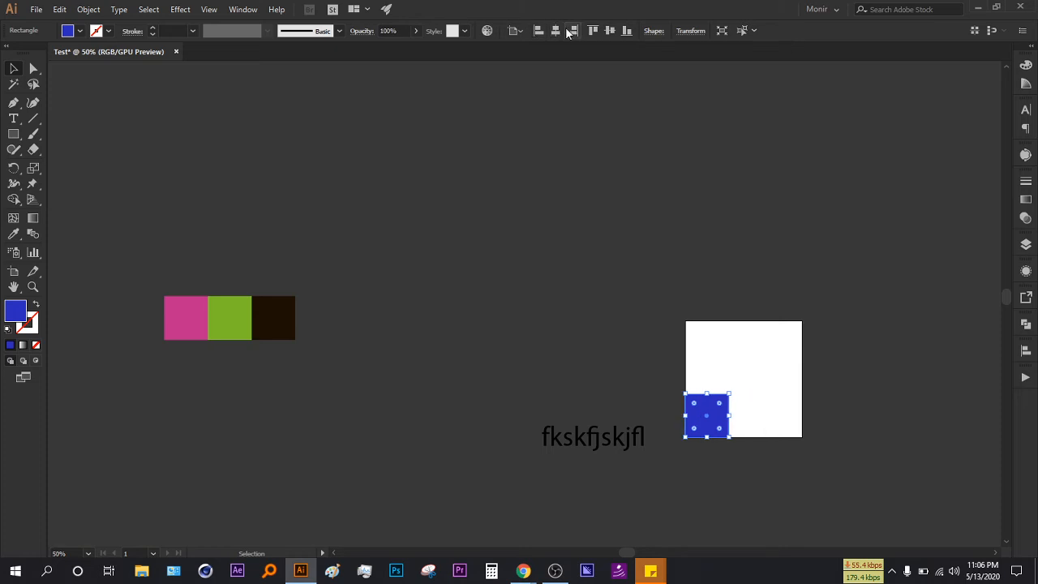
{"action": "left_click", "coordinate": [572, 31]}
{"action": "left_click", "coordinate": [598, 31]}
{"action": "left_click", "coordinate": [627, 31]}
{"action": "left_click", "coordinate": [610, 30]}
{"action": "left_click", "coordinate": [593, 31]}
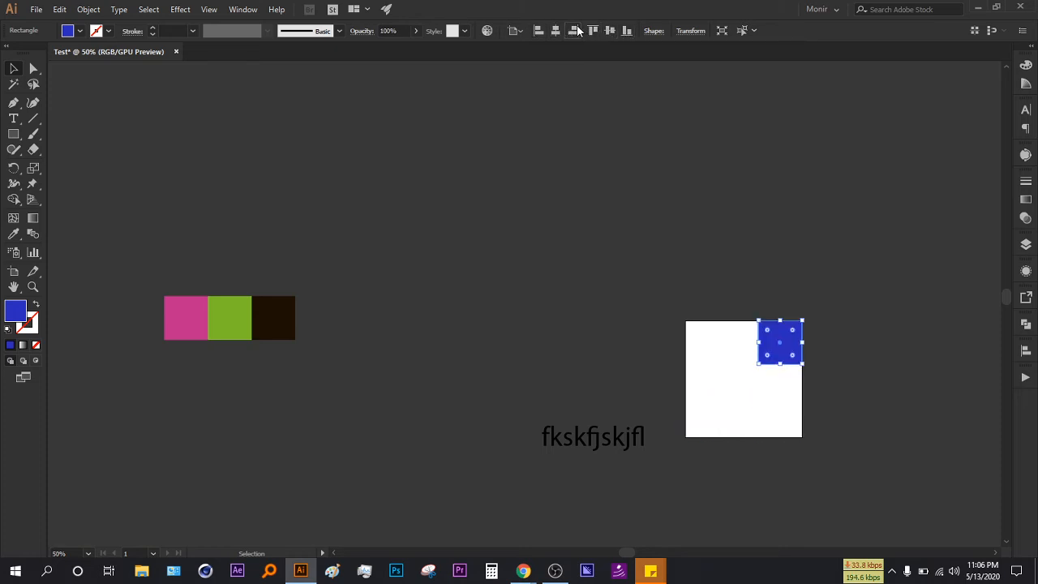
{"action": "left_click", "coordinate": [555, 31]}
{"action": "left_click", "coordinate": [538, 31]}
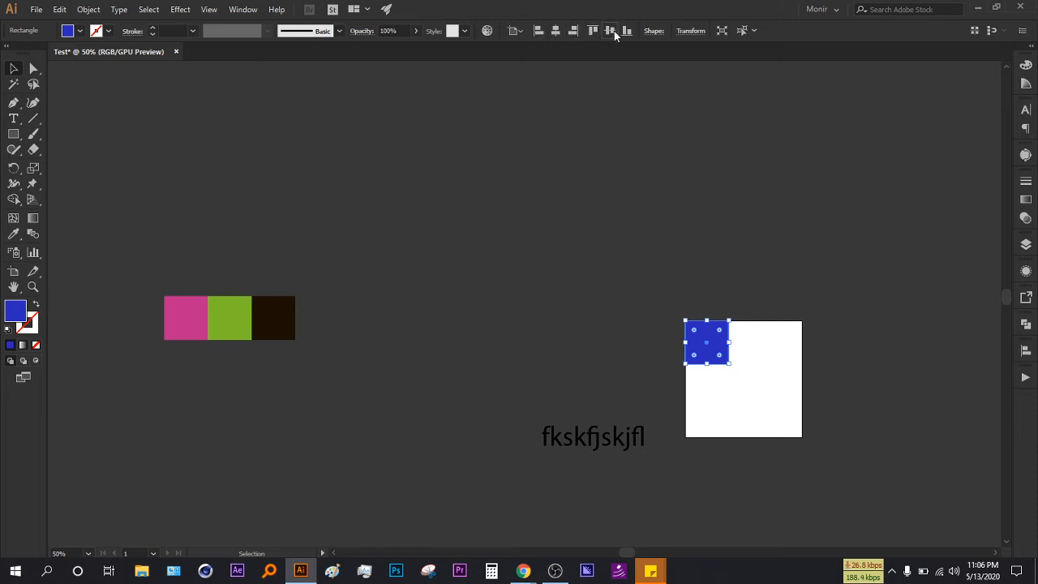
{"action": "left_click", "coordinate": [614, 31]}
{"action": "left_click", "coordinate": [631, 31]}
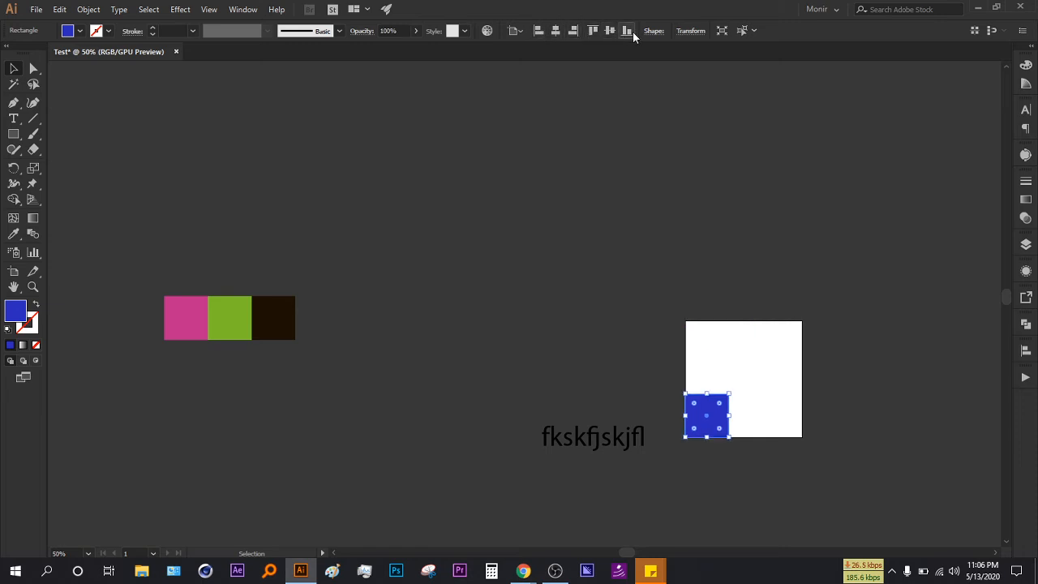
{"action": "left_click", "coordinate": [558, 30]}
- Align the pink square to the left and bottom edges of the artboard
{"action": "left_click", "coordinate": [176, 323]}
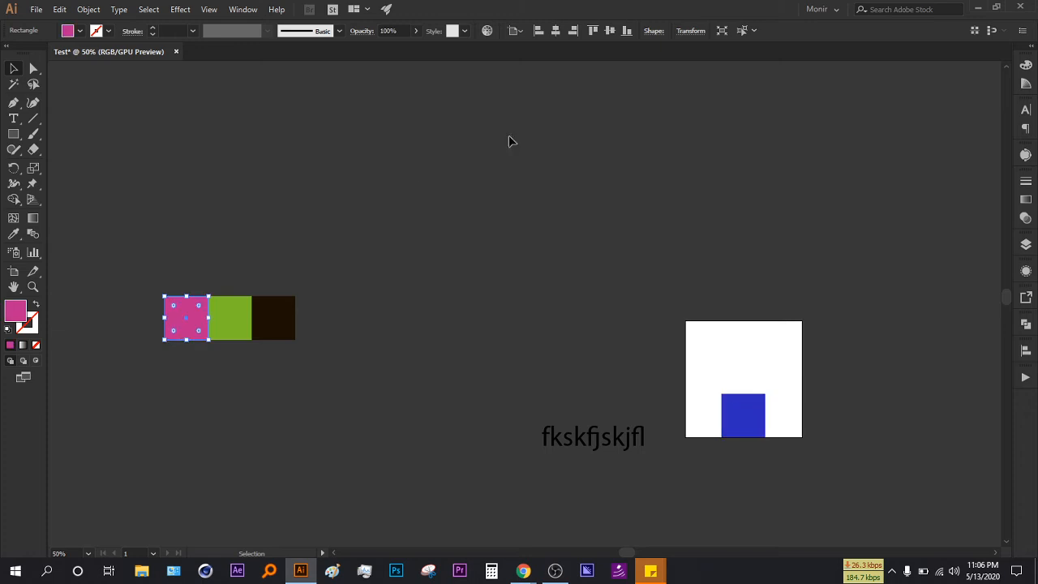
{"action": "left_click", "coordinate": [538, 30]}
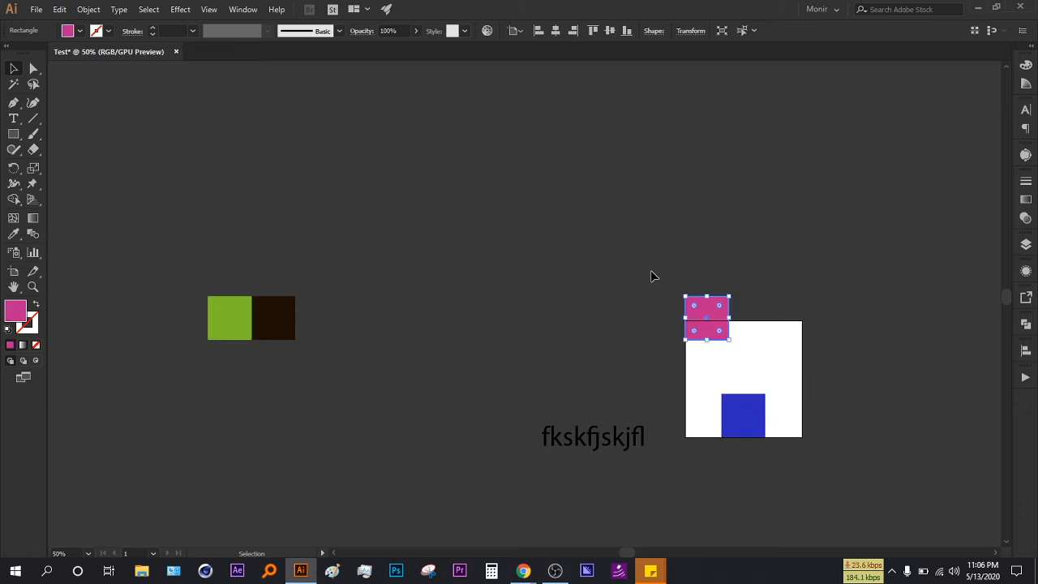
{"action": "left_click", "coordinate": [614, 30]}
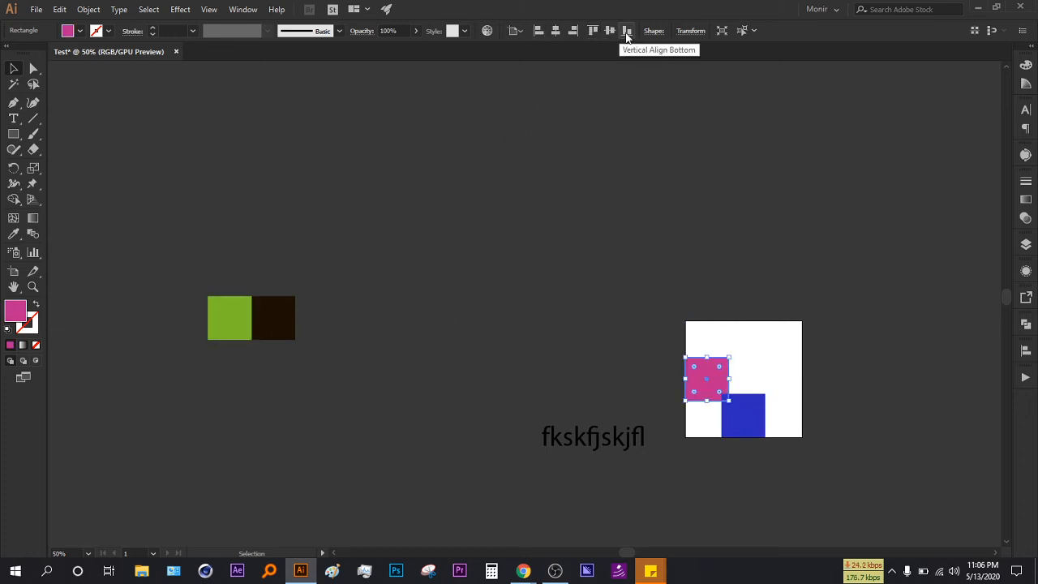
{"action": "left_click", "coordinate": [627, 30]}
- Align the green square to the artboard's bottom edge and centre, move it to the top-right corner, and deselect it
{"action": "left_click", "coordinate": [223, 312]}
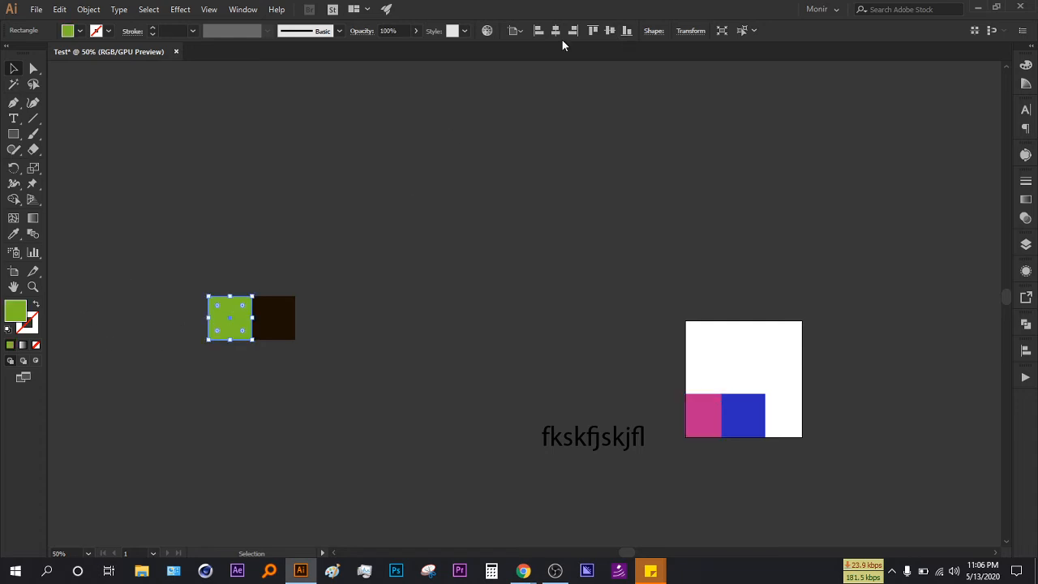
{"action": "left_click", "coordinate": [610, 30]}
{"action": "left_click", "coordinate": [625, 31]}
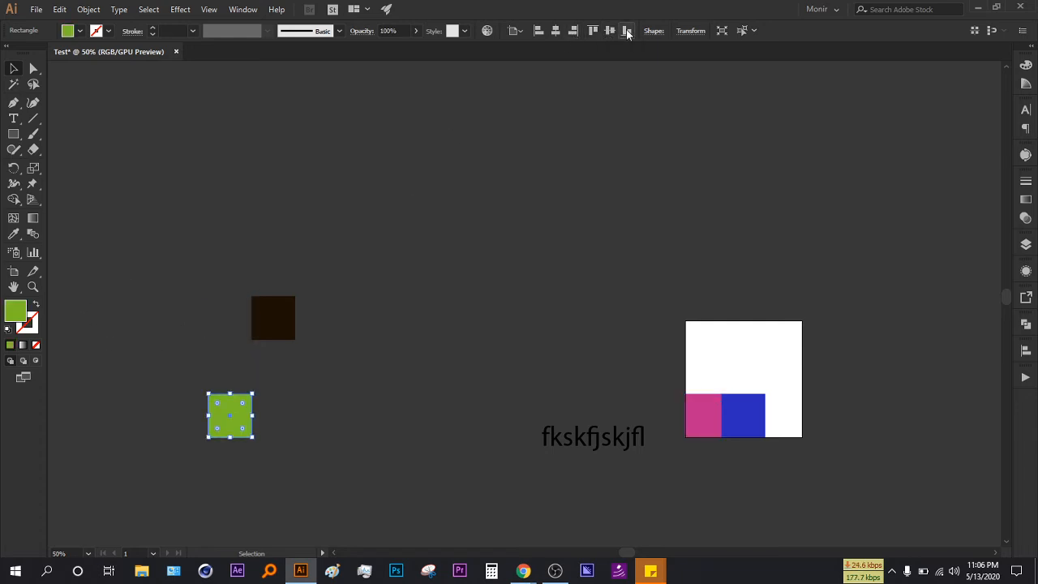
{"action": "left_click", "coordinate": [559, 31]}
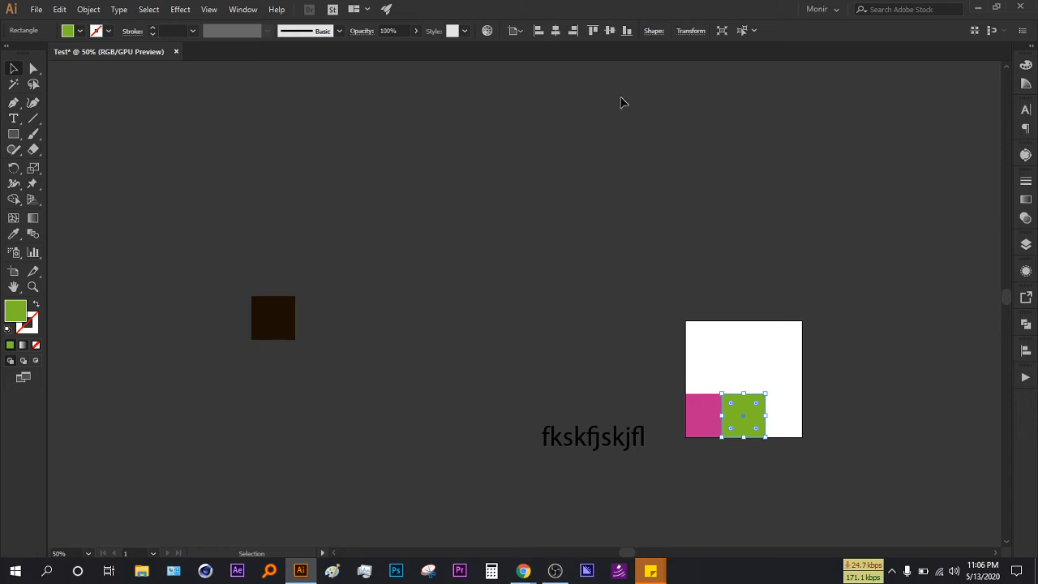
{"action": "left_click", "coordinate": [573, 31]}
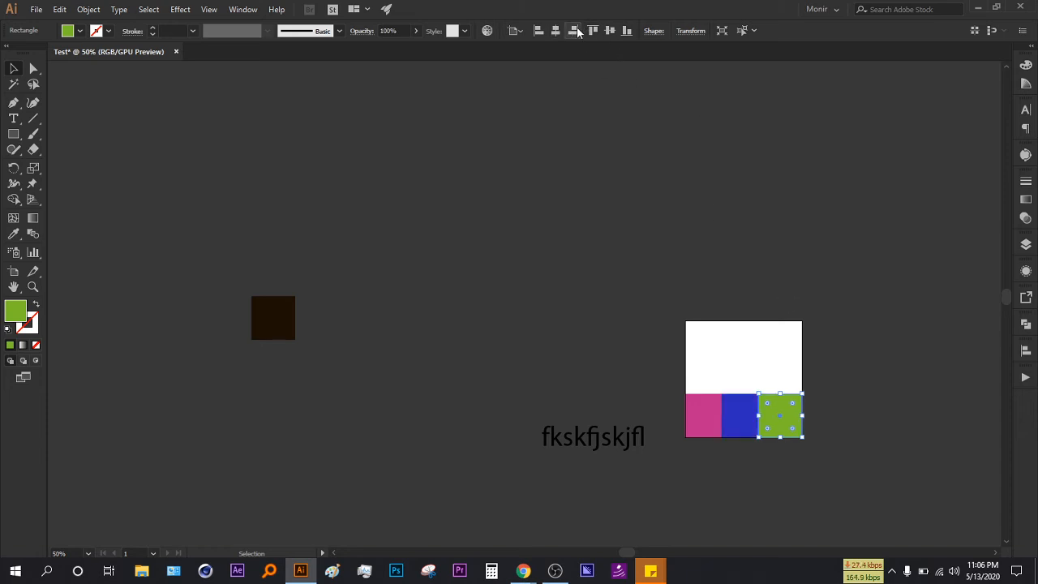
{"action": "left_click", "coordinate": [593, 30]}
{"action": "left_click", "coordinate": [584, 155]}
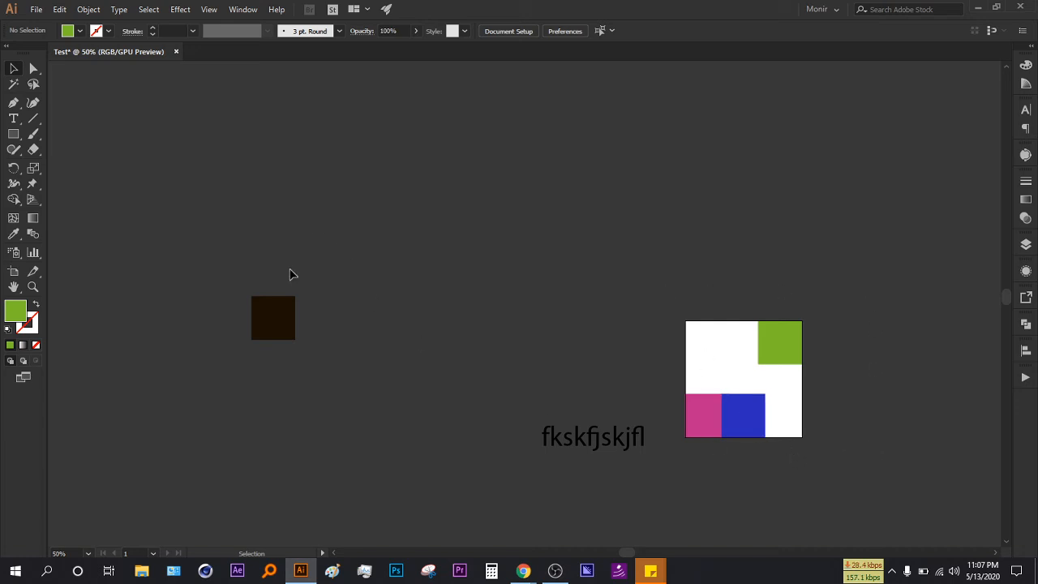
- Move the dark brown square into the artboard's top-left corner, and delete all four squares together with the text
{"action": "left_click_drag", "start_coordinate": [274, 321], "coordinate": [710, 348]}
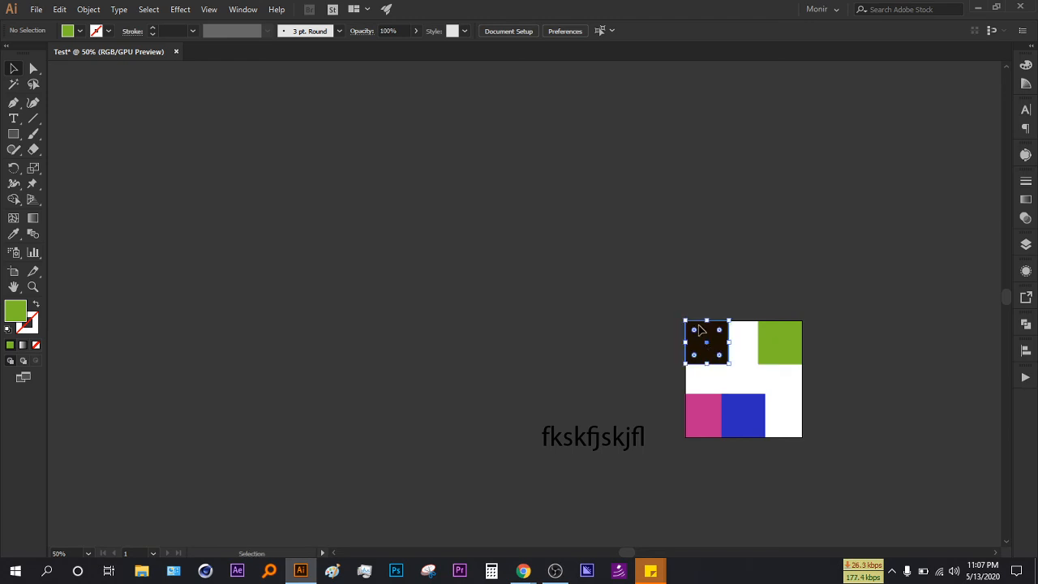
{"action": "left_click", "coordinate": [664, 258]}
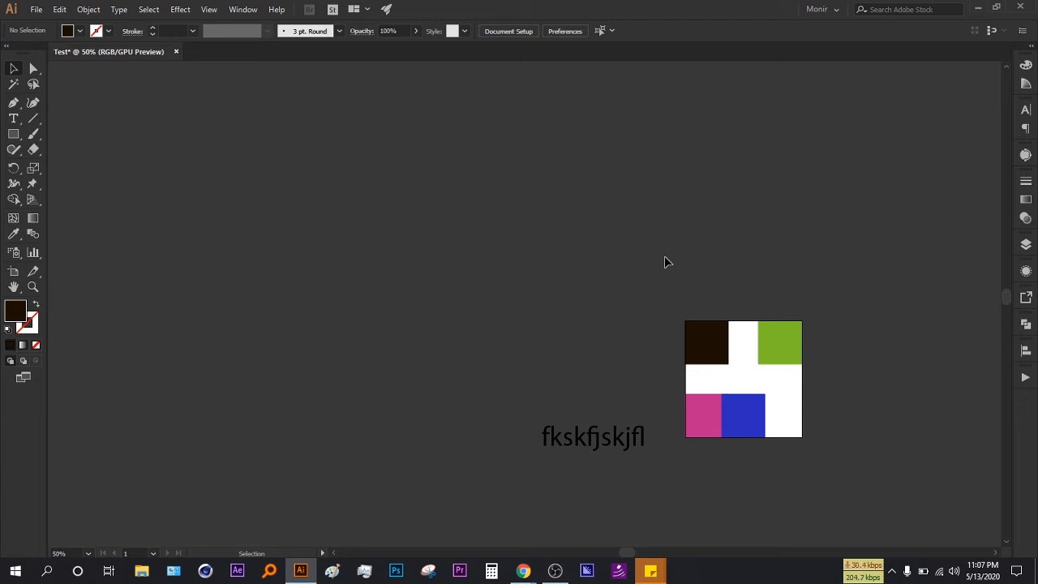
{"action": "left_click_drag", "start_coordinate": [579, 284], "coordinate": [844, 476]}
{"action": "key", "text": "Delete"}
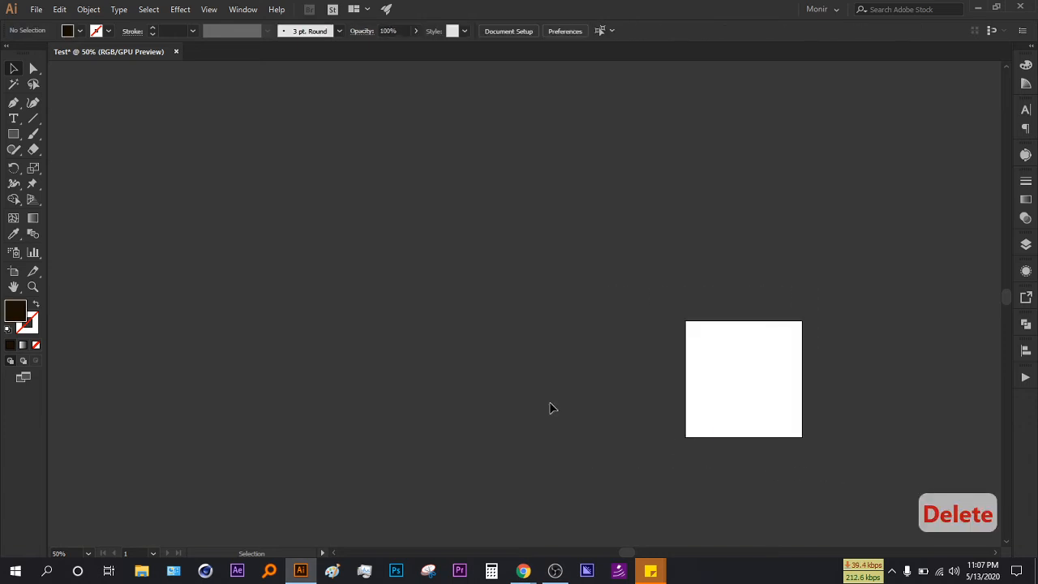
- Switch to the Google Meet window in Chrome
{"action": "mouse_move", "coordinate": [523, 570]}
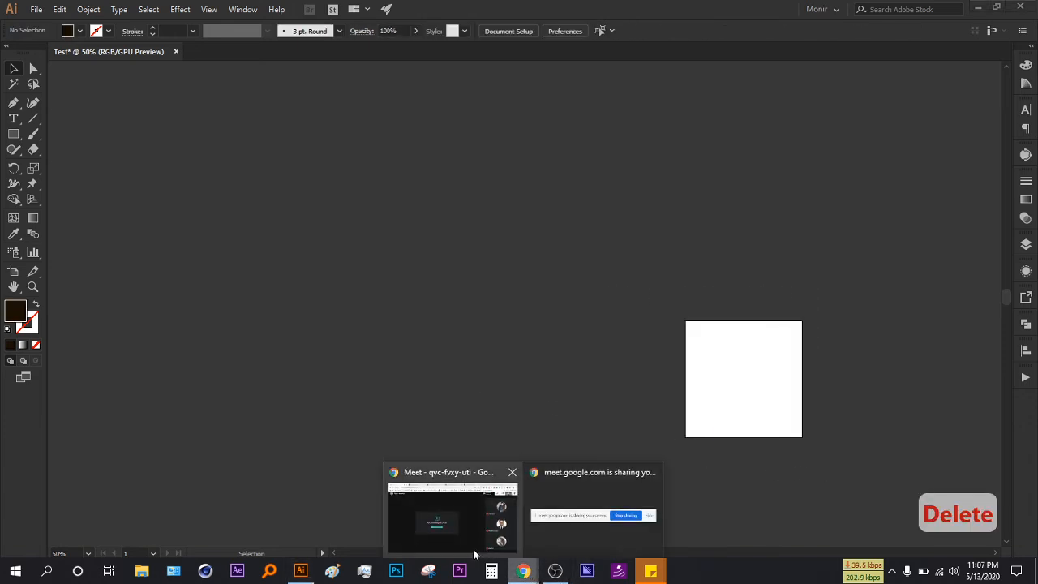
{"action": "left_click", "coordinate": [458, 537]}
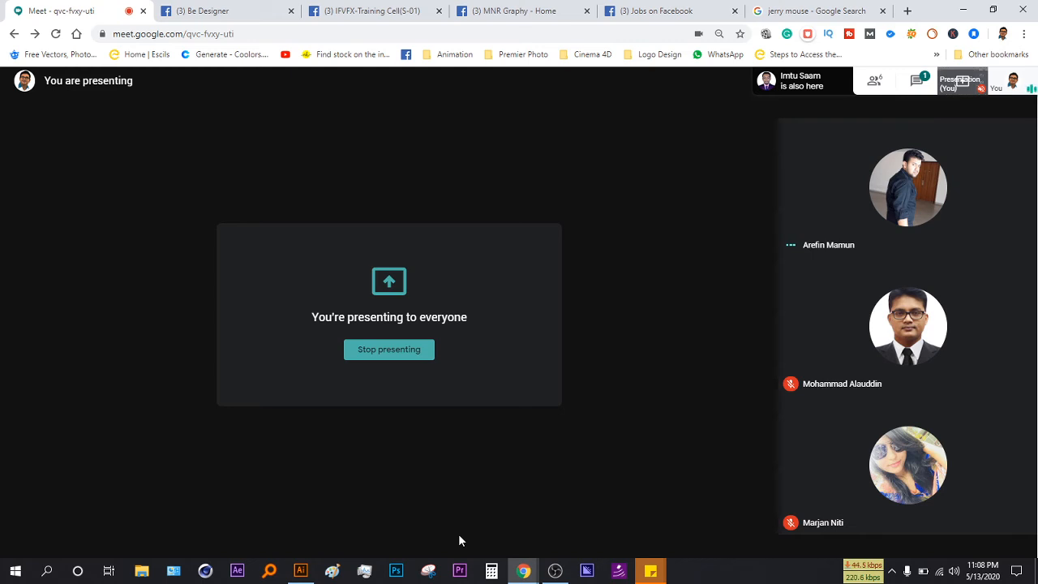
{"action": "mouse_move", "coordinate": [382, 556]}
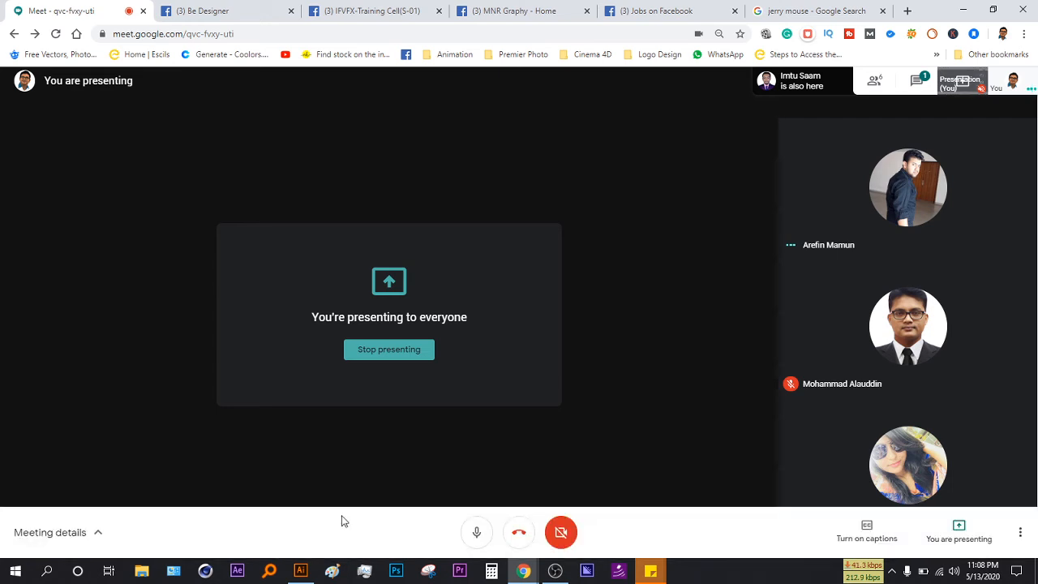
- On the Facebook page already open in Chrome, search for "chb - 107" and open the CHB - 107 group
{"action": "left_click", "coordinate": [268, 12]}
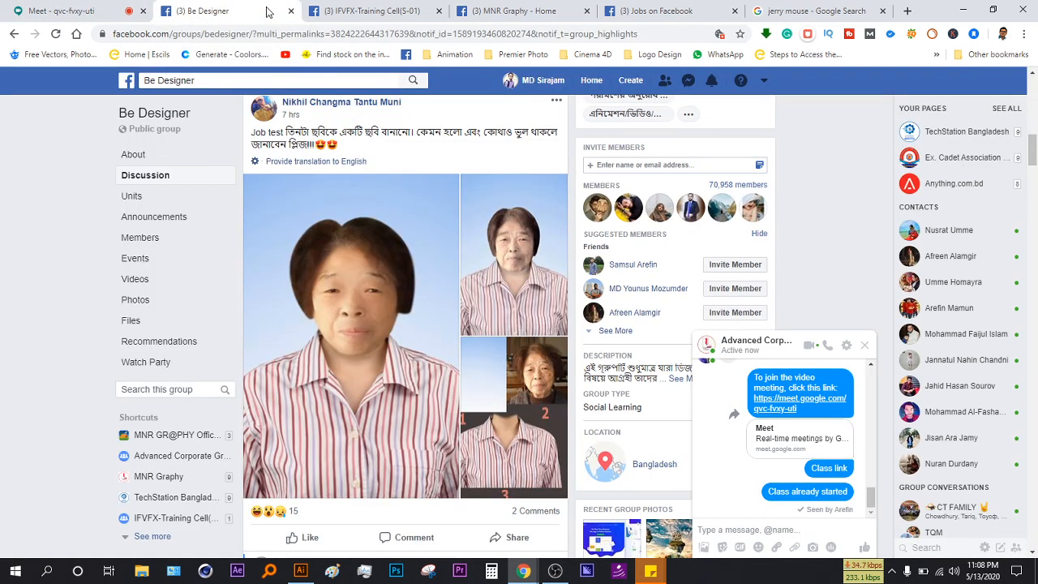
{"action": "left_click", "coordinate": [205, 81]}
{"action": "type", "text": "cg"}
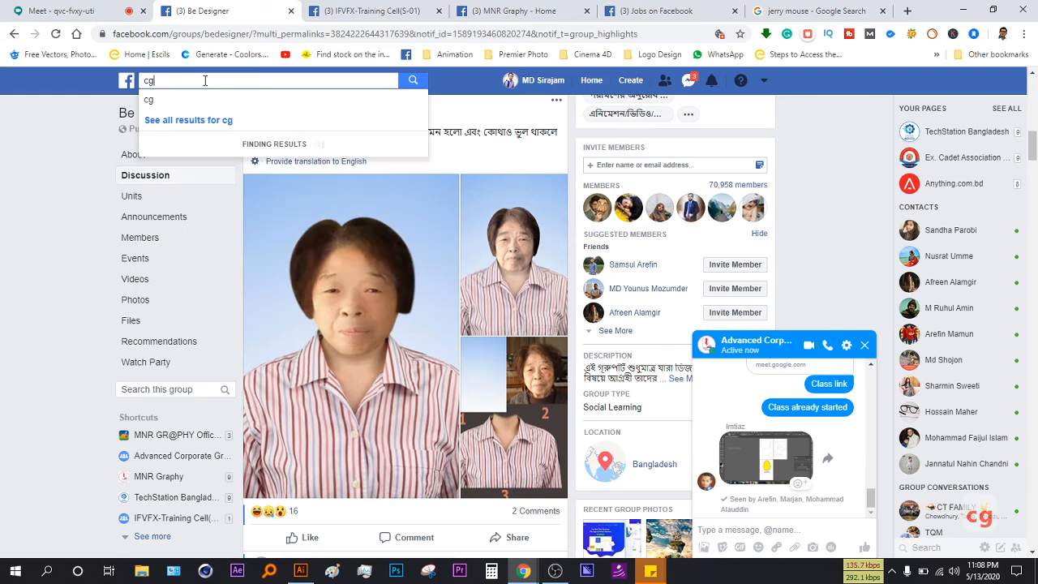
{"action": "key", "text": "BackSpace"}
{"action": "type", "text": "hb"}
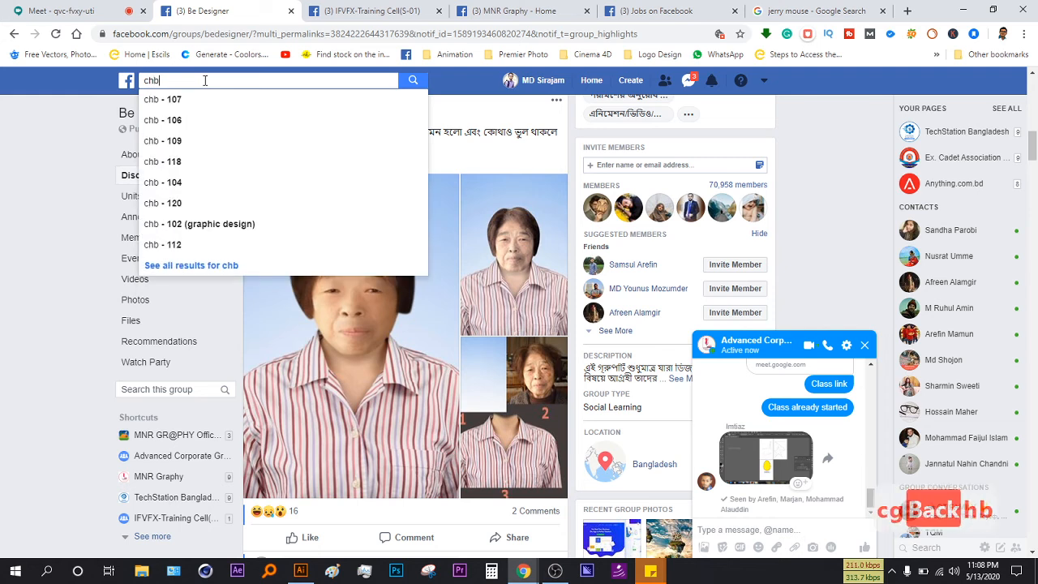
{"action": "key", "text": "Down"}
{"action": "key", "text": "Return"}
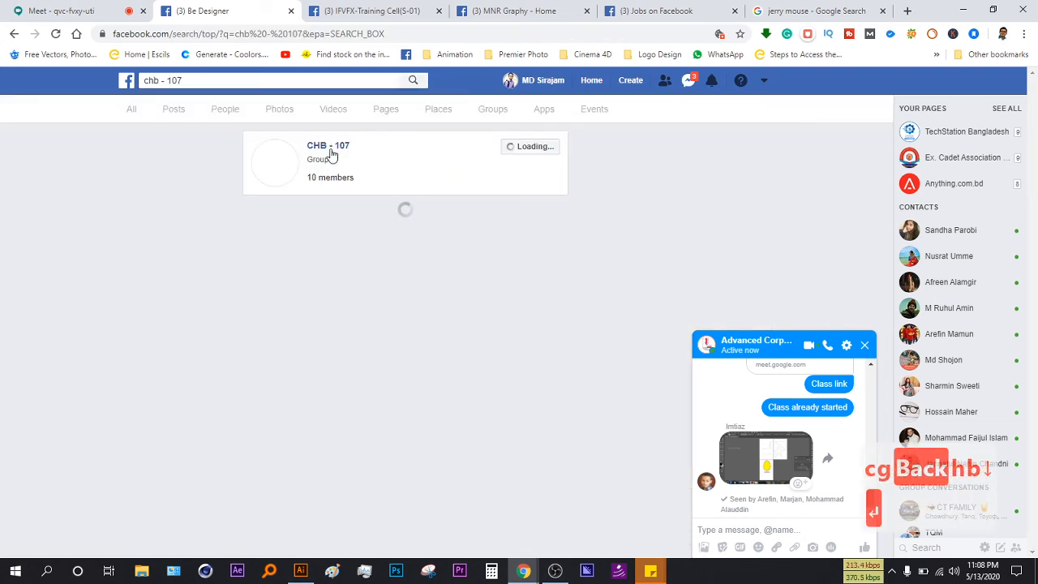
{"action": "left_click", "coordinate": [331, 151]}
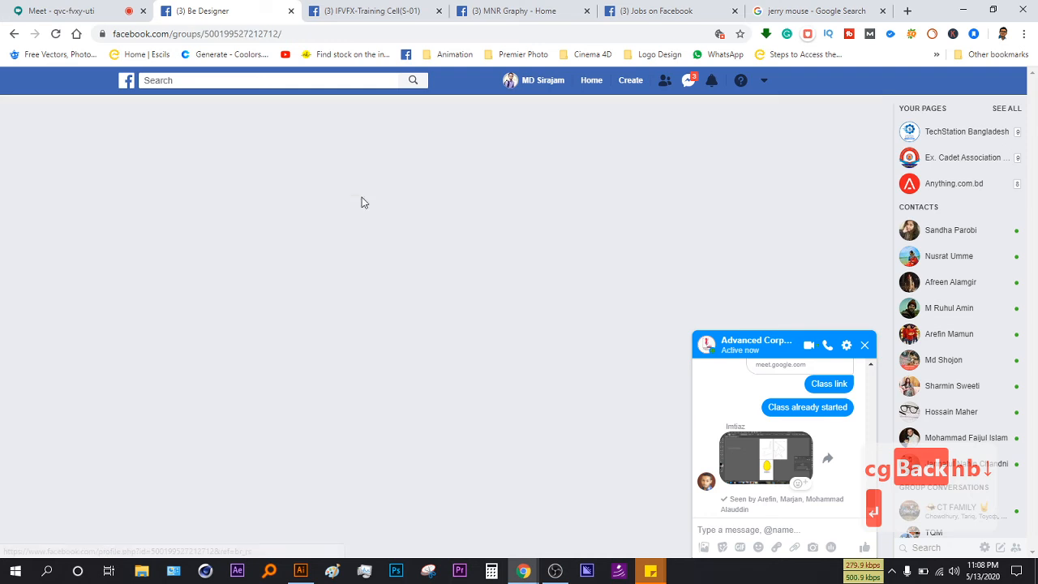
- Look through the CHB - 107 group's posts about freelance jobs and open the Active Orders photo
{"action": "scroll", "coordinate": [276, 343], "scroll_direction": "down", "scroll_amount": 10}
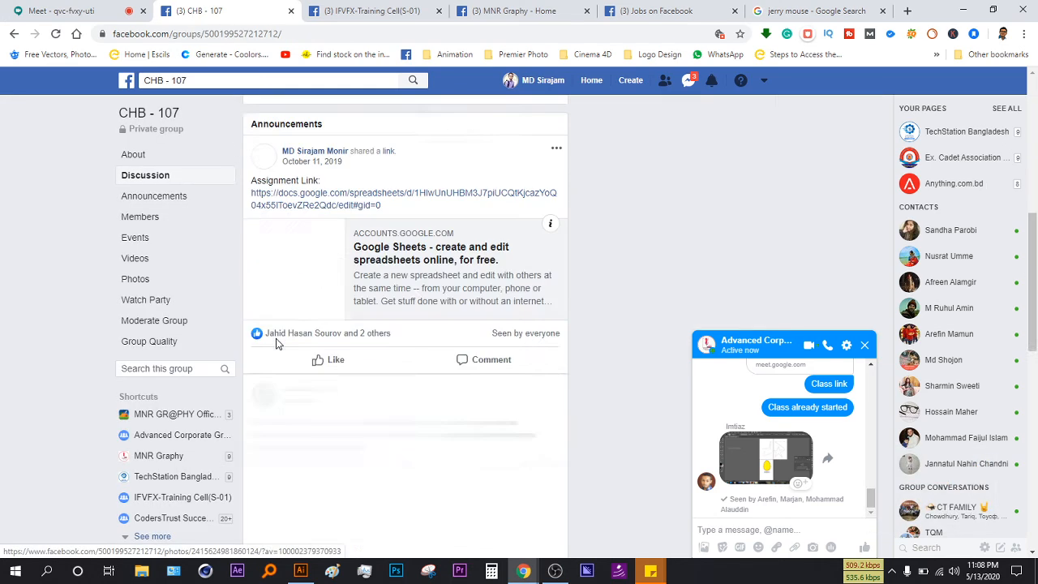
{"action": "scroll", "coordinate": [276, 343], "scroll_direction": "down", "scroll_amount": 10}
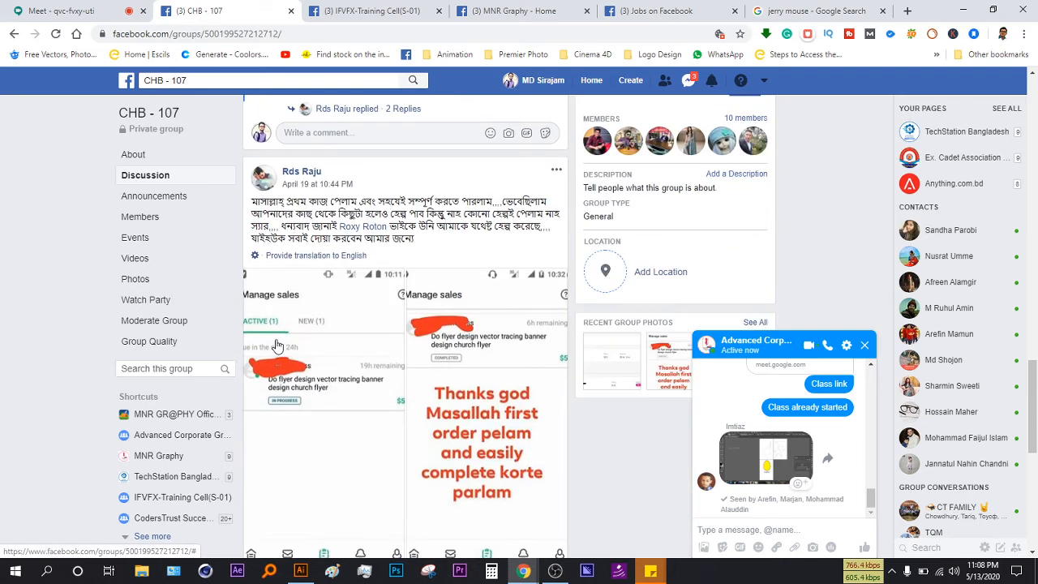
{"action": "scroll", "coordinate": [407, 288], "scroll_direction": "down", "scroll_amount": 1}
{"action": "scroll", "coordinate": [438, 260], "scroll_direction": "up", "scroll_amount": 4}
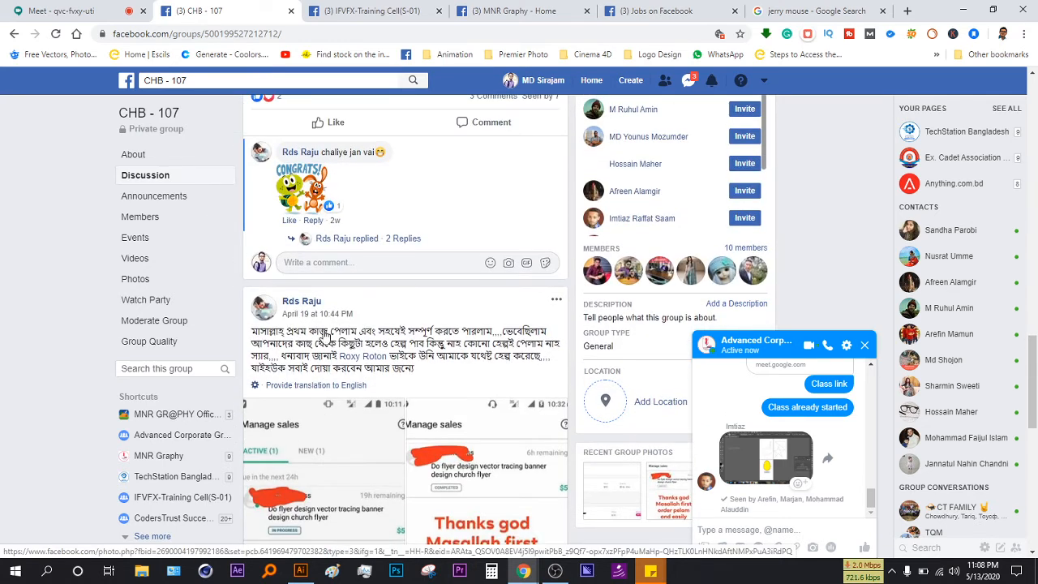
{"action": "scroll", "coordinate": [458, 241], "scroll_direction": "down", "scroll_amount": 2}
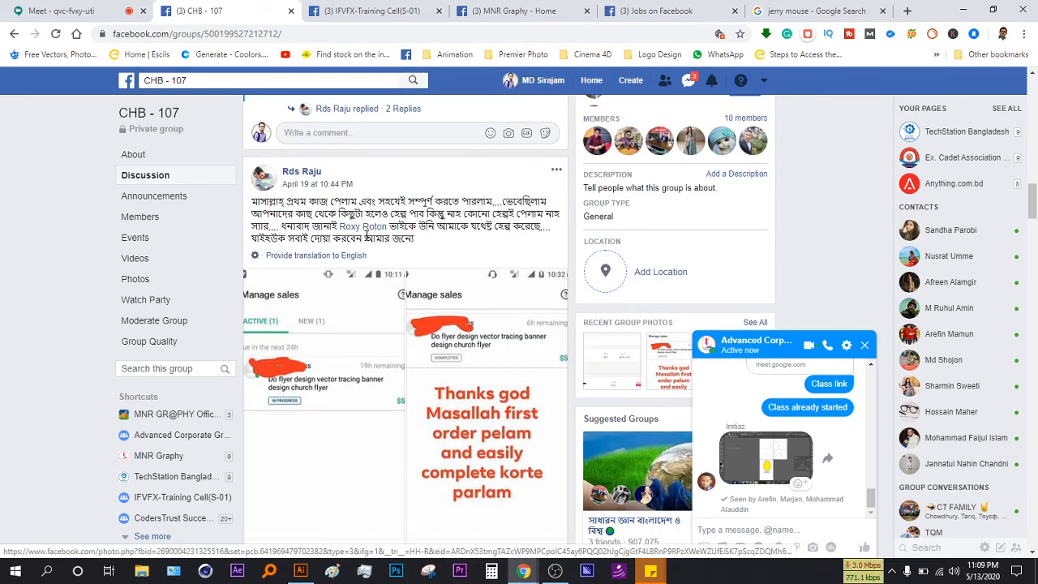
{"action": "scroll", "coordinate": [438, 345], "scroll_direction": "down", "scroll_amount": 2}
{"action": "scroll", "coordinate": [438, 345], "scroll_direction": "down", "scroll_amount": 8}
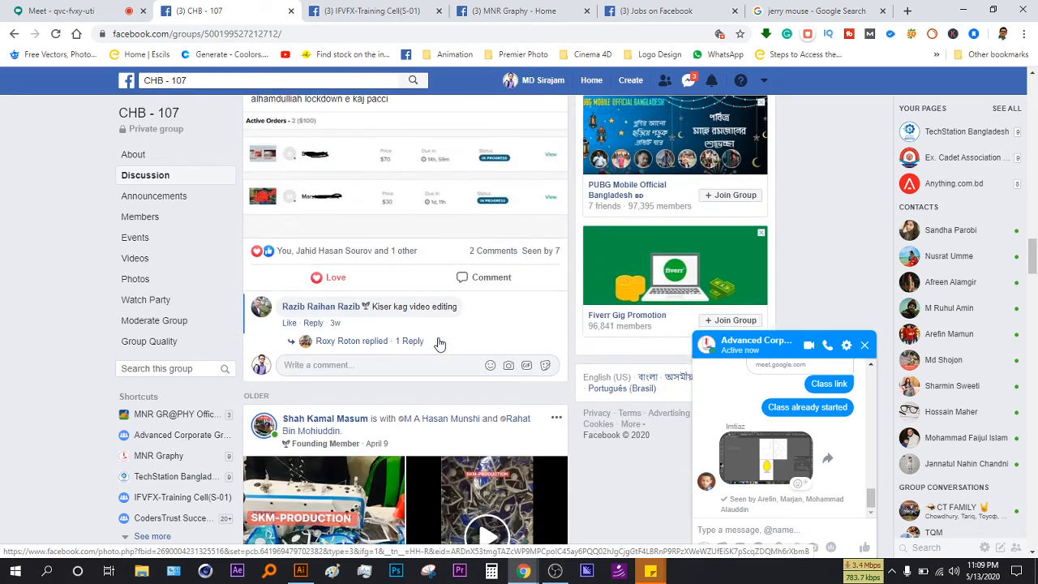
{"action": "scroll", "coordinate": [389, 283], "scroll_direction": "up", "scroll_amount": 3}
{"action": "scroll", "coordinate": [321, 228], "scroll_direction": "down", "scroll_amount": 2}
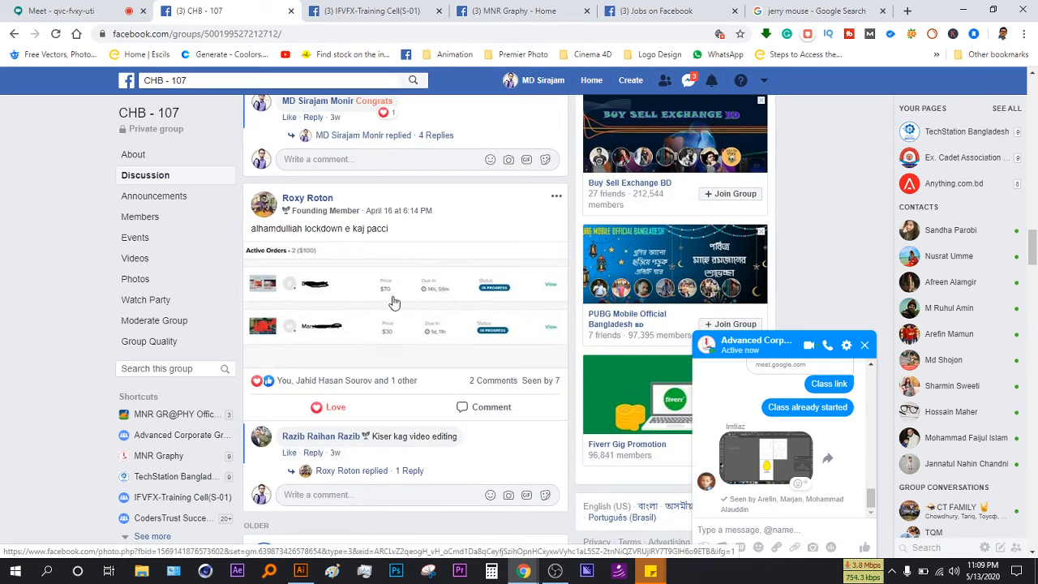
{"action": "left_click", "coordinate": [440, 311]}
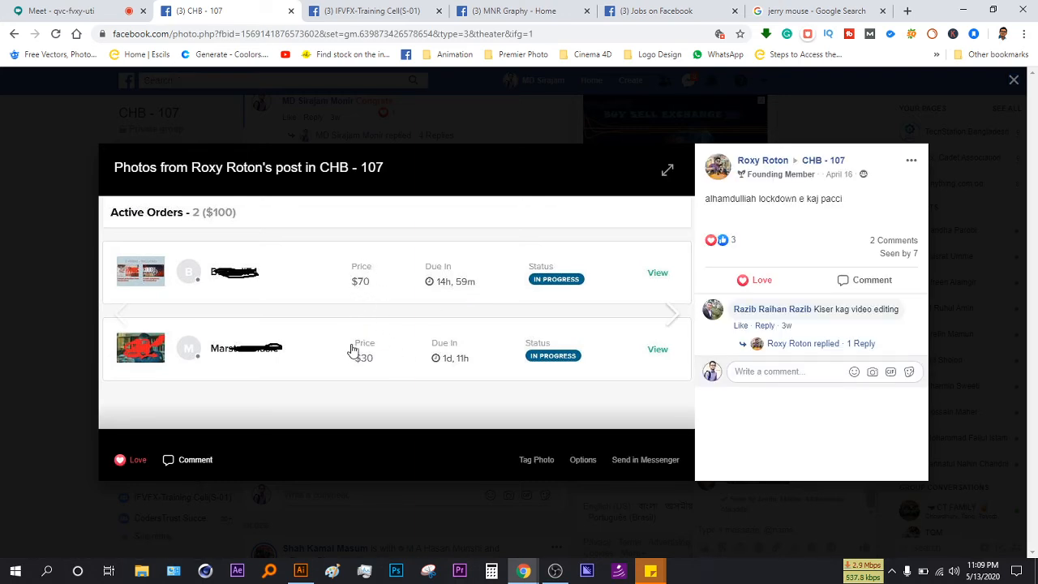
- Close the Active Orders photo and examine the March 15 Level Two seller post in the CHB - 107 group
{"action": "key", "text": "Escape"}
{"action": "scroll", "coordinate": [0, 377], "scroll_direction": "down", "scroll_amount": 3}
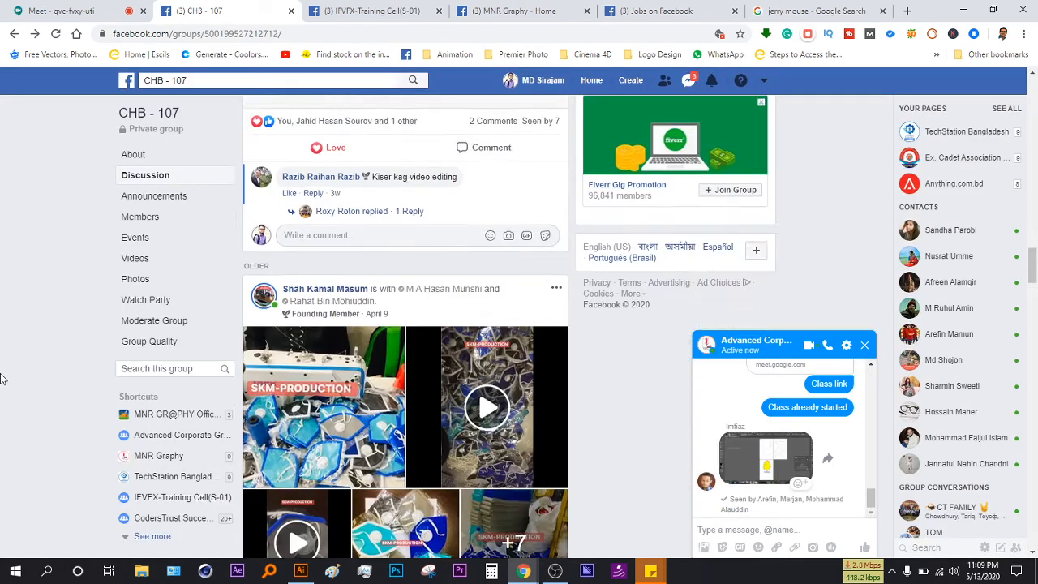
{"action": "scroll", "coordinate": [4, 375], "scroll_direction": "down", "scroll_amount": 10}
{"action": "scroll", "coordinate": [354, 282], "scroll_direction": "up", "scroll_amount": 3}
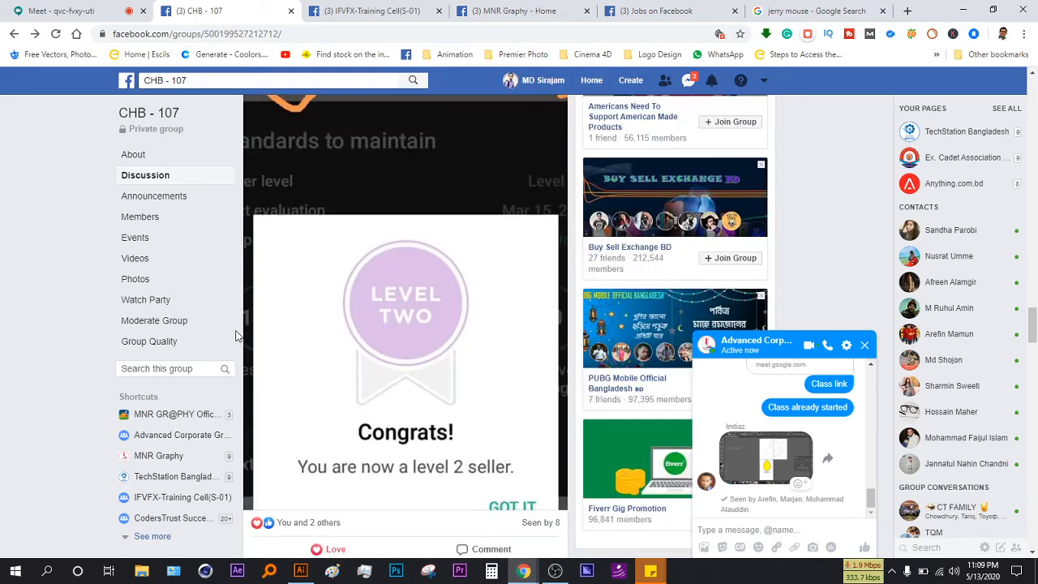
{"action": "scroll", "coordinate": [354, 282], "scroll_direction": "up", "scroll_amount": 2}
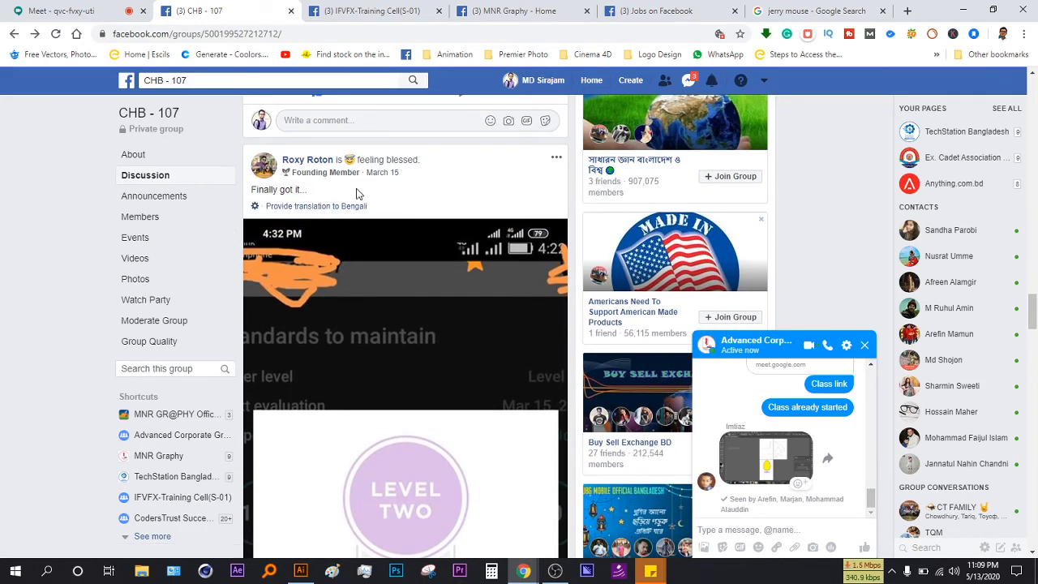
{"action": "scroll", "coordinate": [398, 300], "scroll_direction": "down", "scroll_amount": 2}
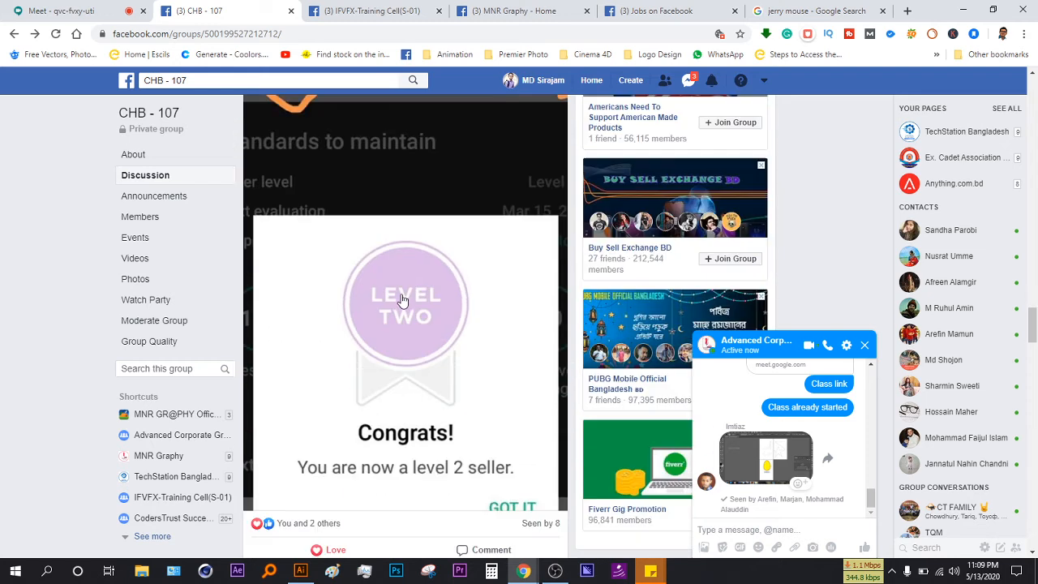
{"action": "scroll", "coordinate": [2, 307], "scroll_direction": "down", "scroll_amount": 15}
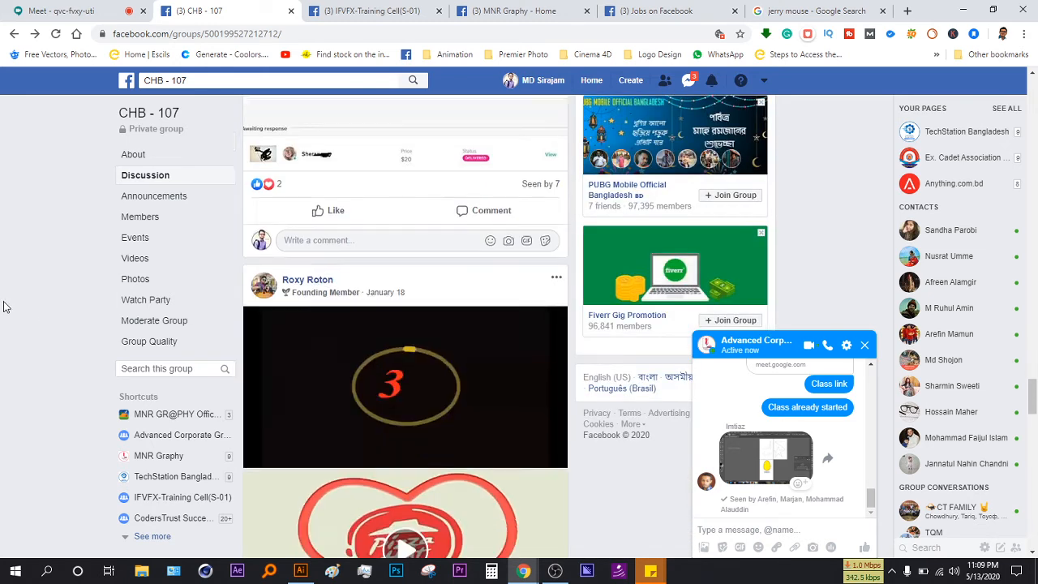
- Look through the CHB - 107 group's older design posts, from the February flyers and app screens back to the December 2019 Exam flyer link
{"action": "scroll", "coordinate": [142, 301], "scroll_direction": "down", "scroll_amount": 4}
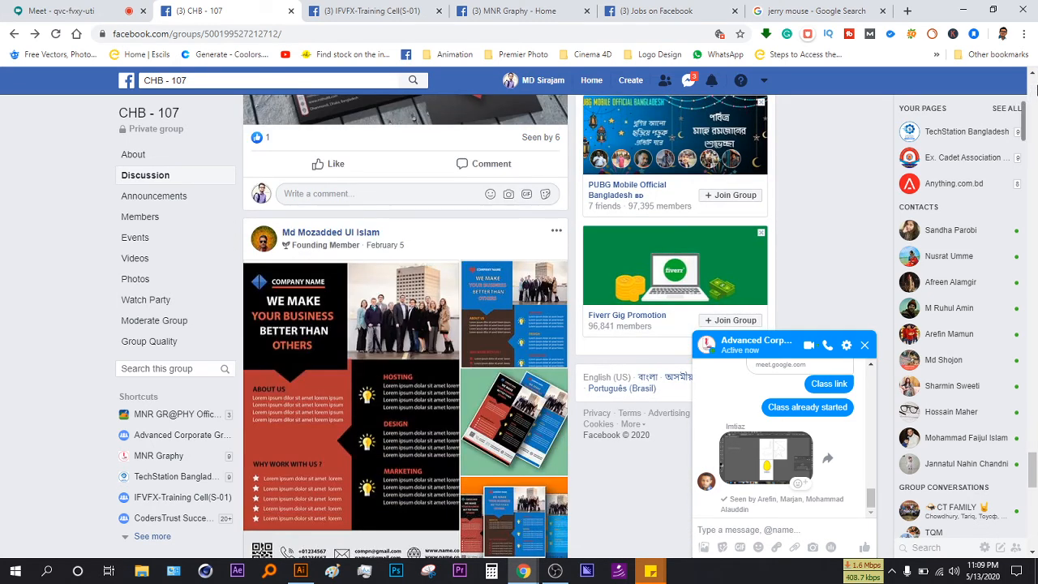
{"action": "scroll", "coordinate": [346, 331], "scroll_direction": "down", "scroll_amount": 2}
{"action": "scroll", "coordinate": [345, 331], "scroll_direction": "up", "scroll_amount": 2}
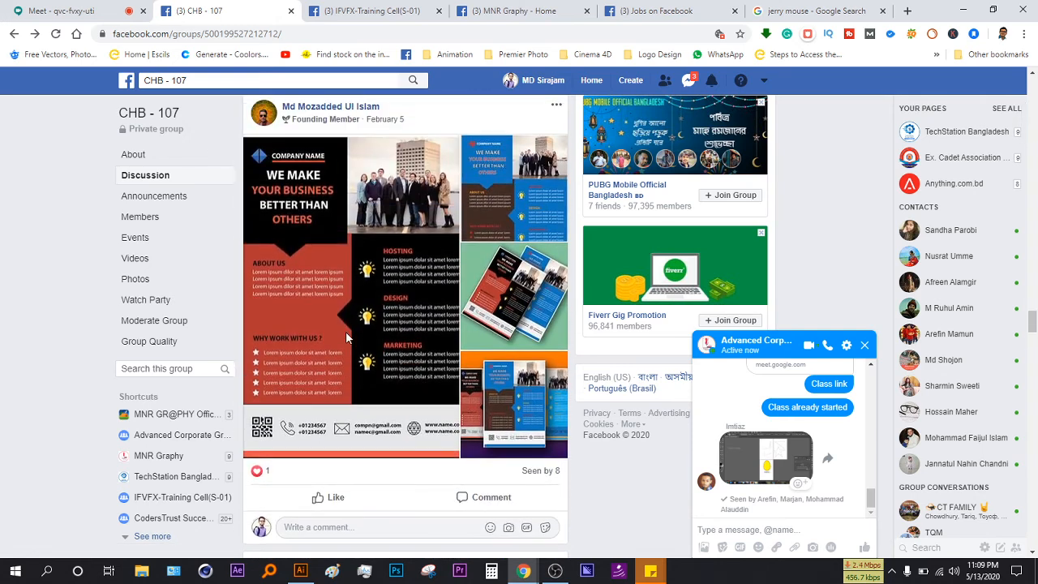
{"action": "scroll", "coordinate": [356, 328], "scroll_direction": "down", "scroll_amount": 5}
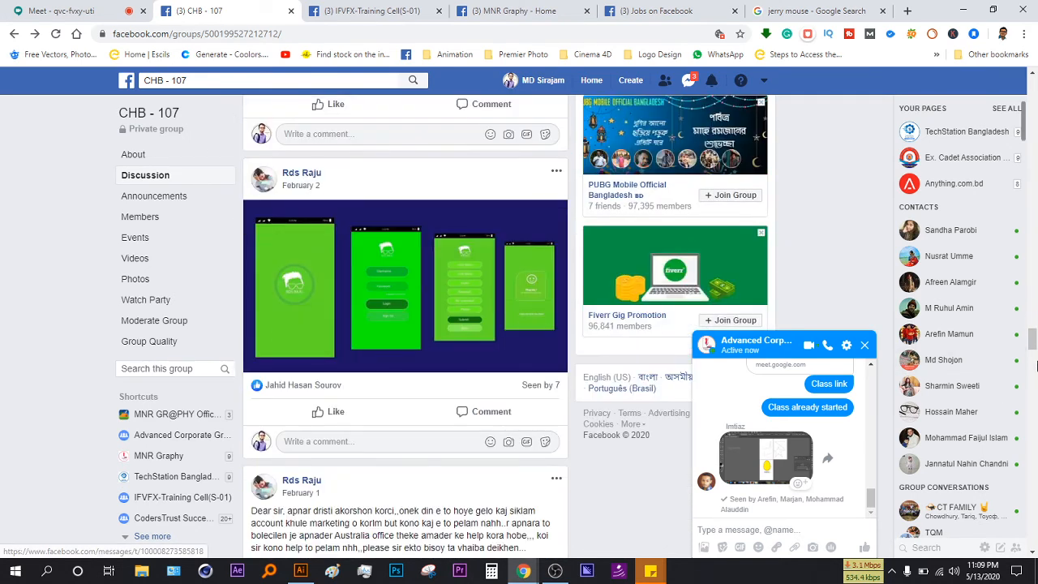
{"action": "left_click_drag", "start_coordinate": [1032, 342], "coordinate": [1034, 480]}
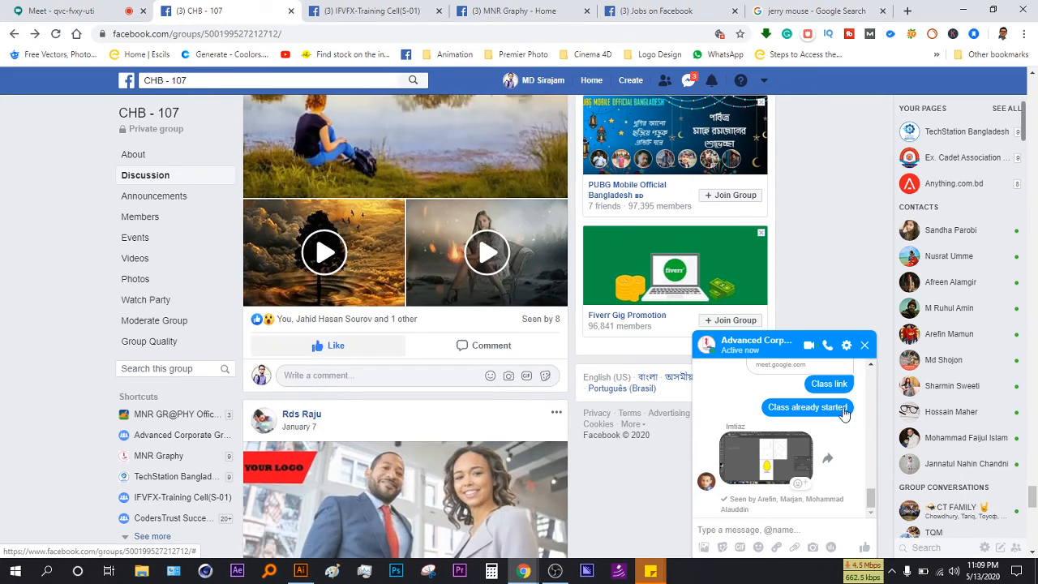
{"action": "left_click_drag", "start_coordinate": [1035, 373], "coordinate": [1034, 449]}
{"action": "left_click_drag", "start_coordinate": [1033, 412], "coordinate": [1034, 531]}
{"action": "scroll", "coordinate": [445, 317], "scroll_direction": "down", "scroll_amount": 4}
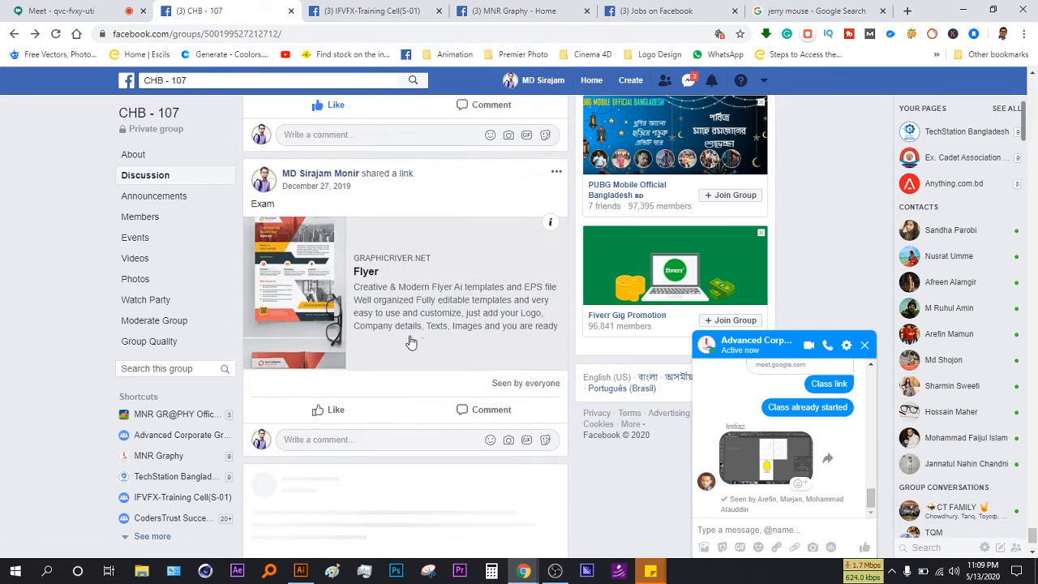
{"action": "scroll", "coordinate": [518, 357], "scroll_direction": "up", "scroll_amount": 1}
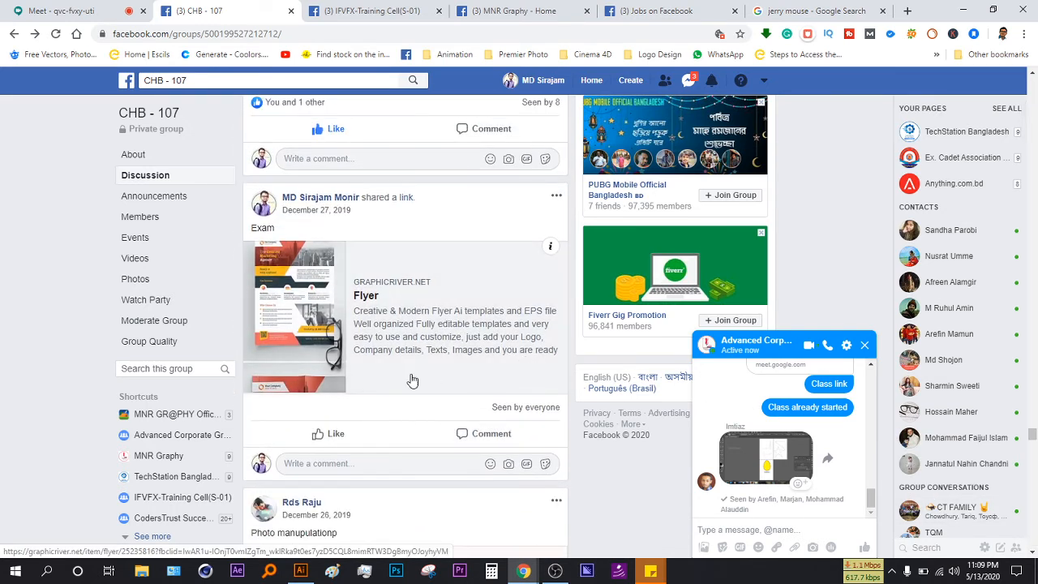
{"action": "scroll", "coordinate": [412, 380], "scroll_direction": "down", "scroll_amount": 8}
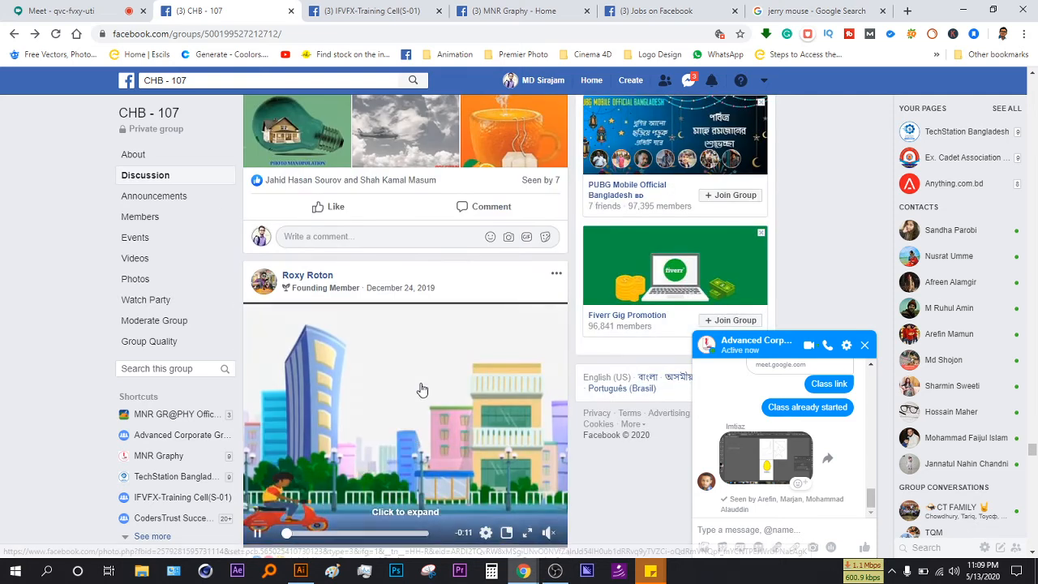
- Find the December 19, 2019 post about active orders, view its photo enlarged, and close the photo
{"action": "scroll", "coordinate": [424, 389], "scroll_direction": "down", "scroll_amount": 4}
{"action": "left_click_drag", "start_coordinate": [1032, 459], "coordinate": [1033, 496]}
{"action": "scroll", "coordinate": [519, 363], "scroll_direction": "down", "scroll_amount": 3}
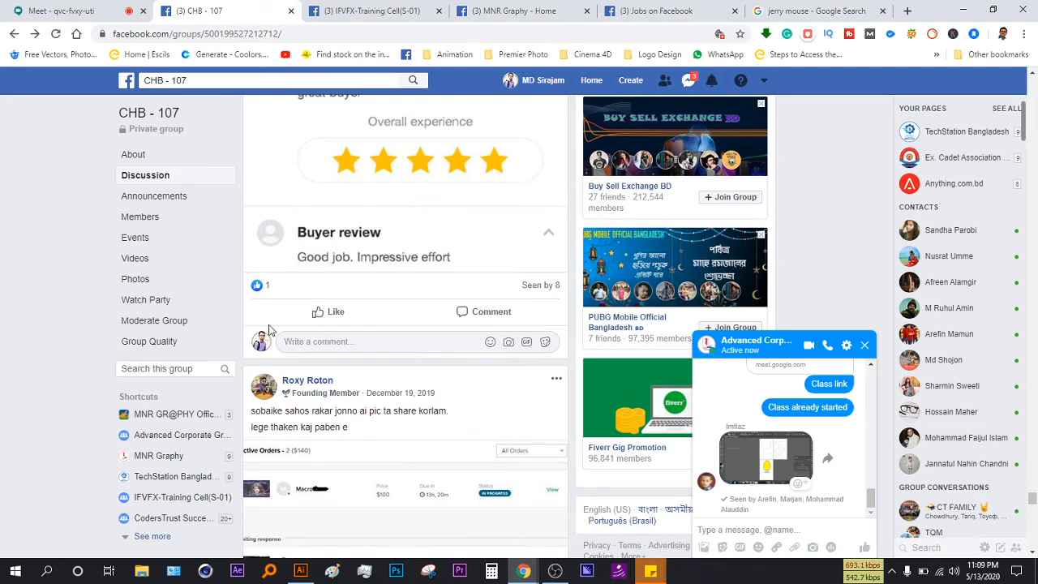
{"action": "scroll", "coordinate": [412, 279], "scroll_direction": "down", "scroll_amount": 3}
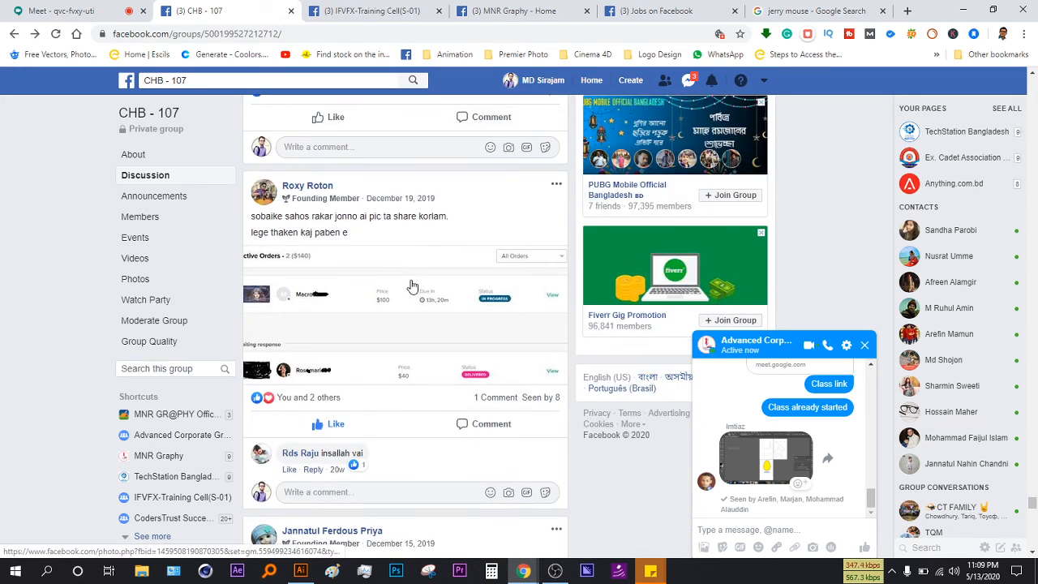
{"action": "scroll", "coordinate": [412, 285], "scroll_direction": "down", "scroll_amount": 2}
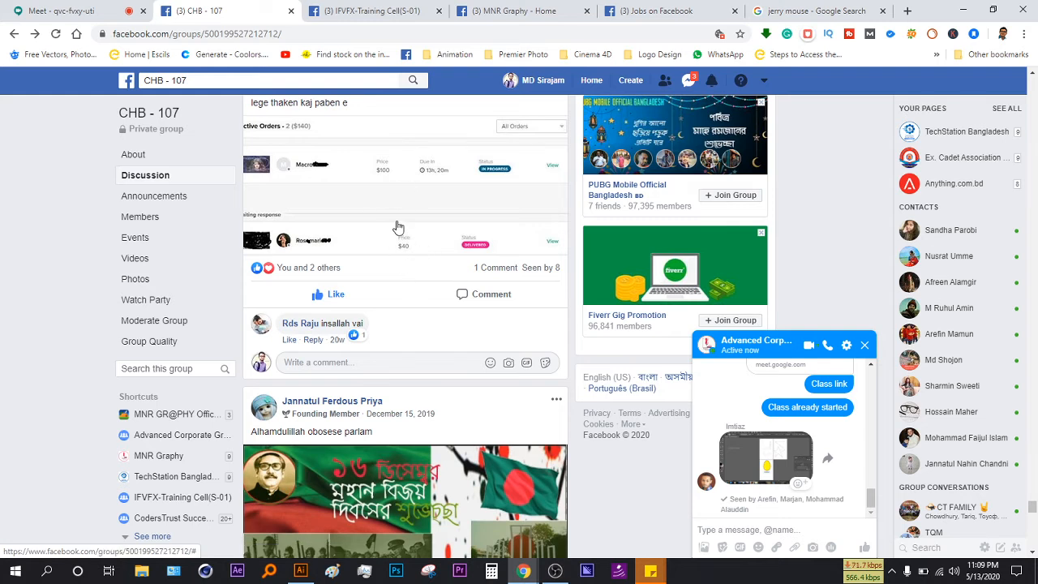
{"action": "left_click", "coordinate": [395, 227]}
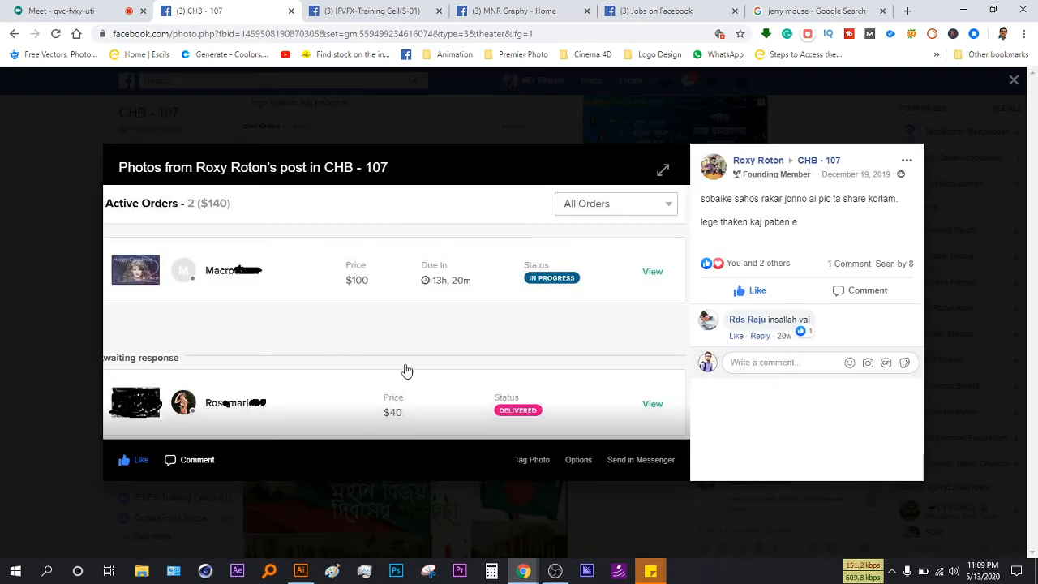
{"action": "left_click", "coordinate": [4, 325]}
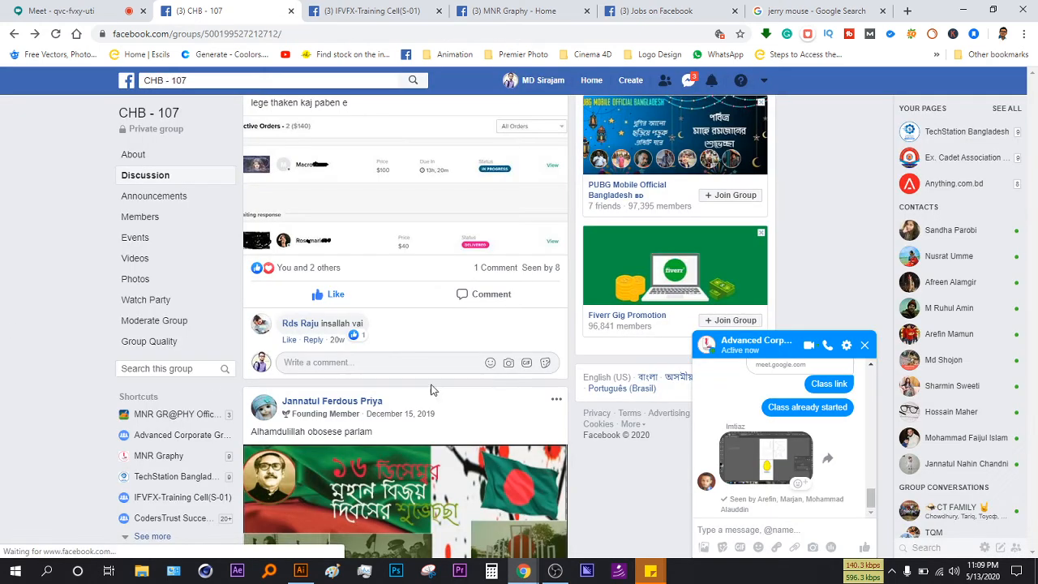
- Examine the mid-December 2019 posts with the Victory Day posters and the level-one seller account
{"action": "scroll", "coordinate": [519, 397], "scroll_direction": "down", "scroll_amount": 4}
{"action": "scroll", "coordinate": [517, 399], "scroll_direction": "up", "scroll_amount": 2}
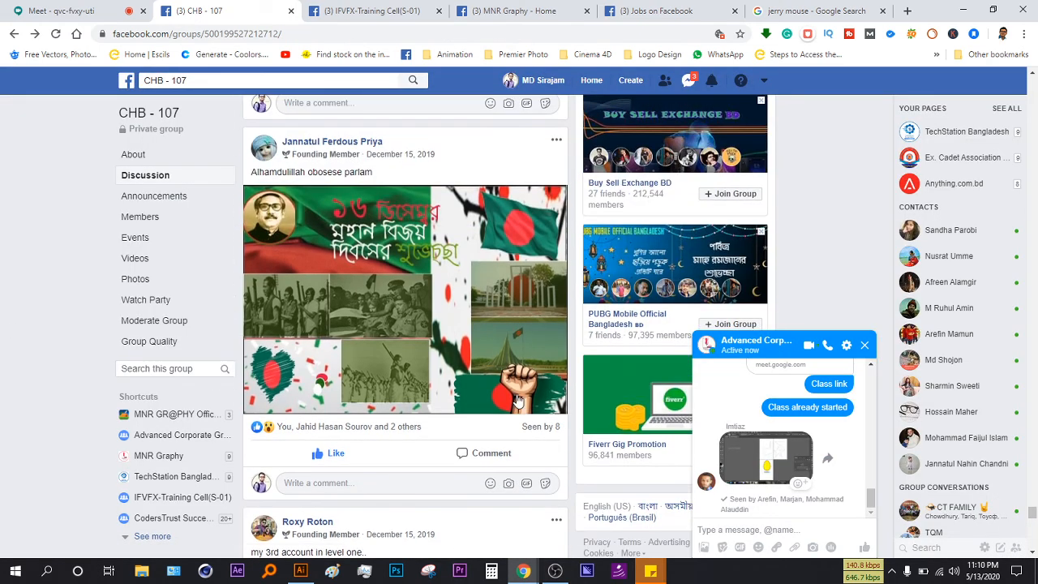
{"action": "scroll", "coordinate": [517, 399], "scroll_direction": "down", "scroll_amount": 4}
{"action": "scroll", "coordinate": [517, 399], "scroll_direction": "down", "scroll_amount": 2}
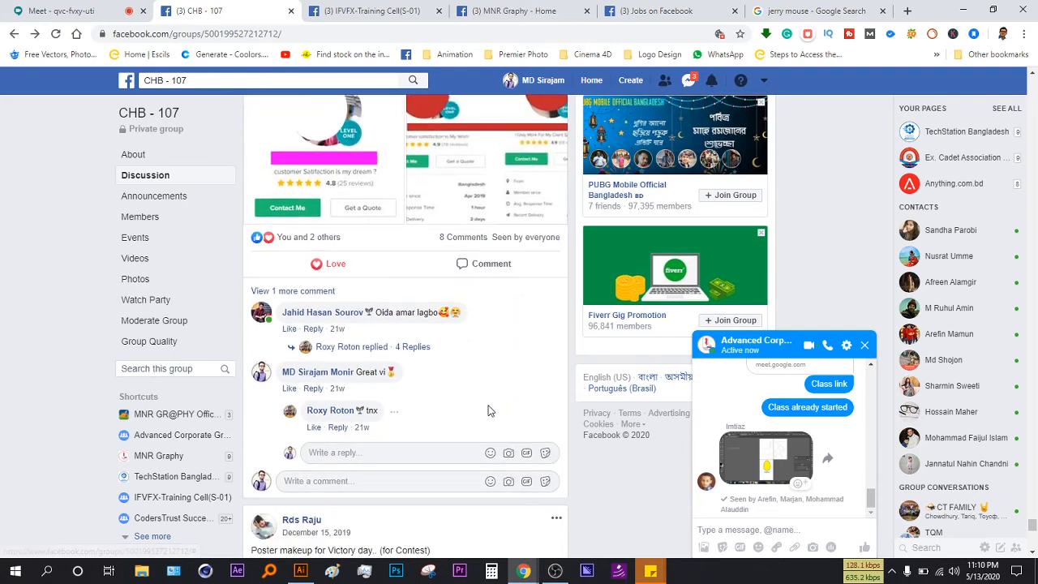
{"action": "scroll", "coordinate": [495, 405], "scroll_direction": "up", "scroll_amount": 3}
{"action": "scroll", "coordinate": [382, 368], "scroll_direction": "down", "scroll_amount": 4}
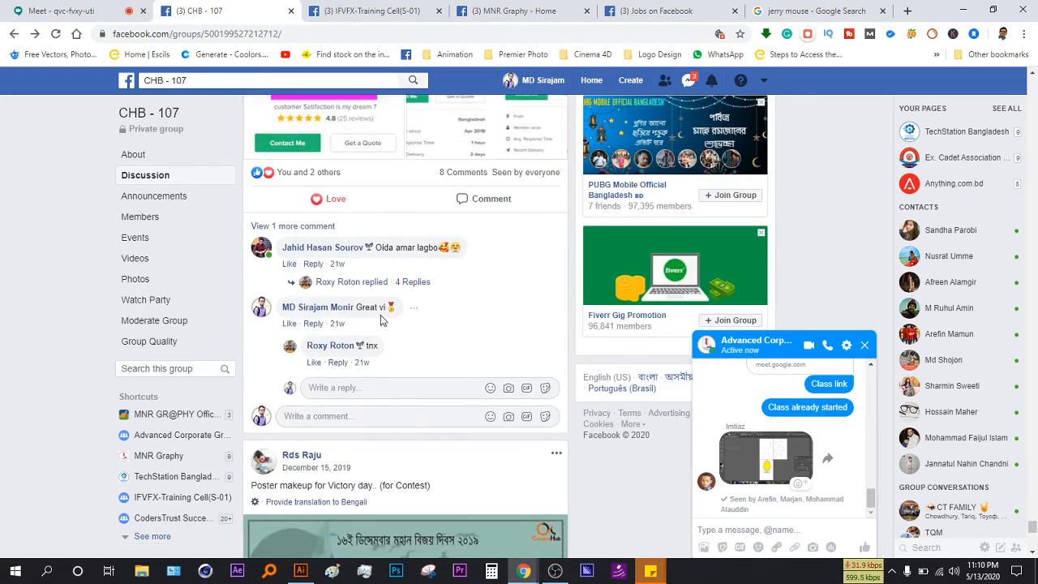
{"action": "scroll", "coordinate": [477, 323], "scroll_direction": "down", "scroll_amount": 5}
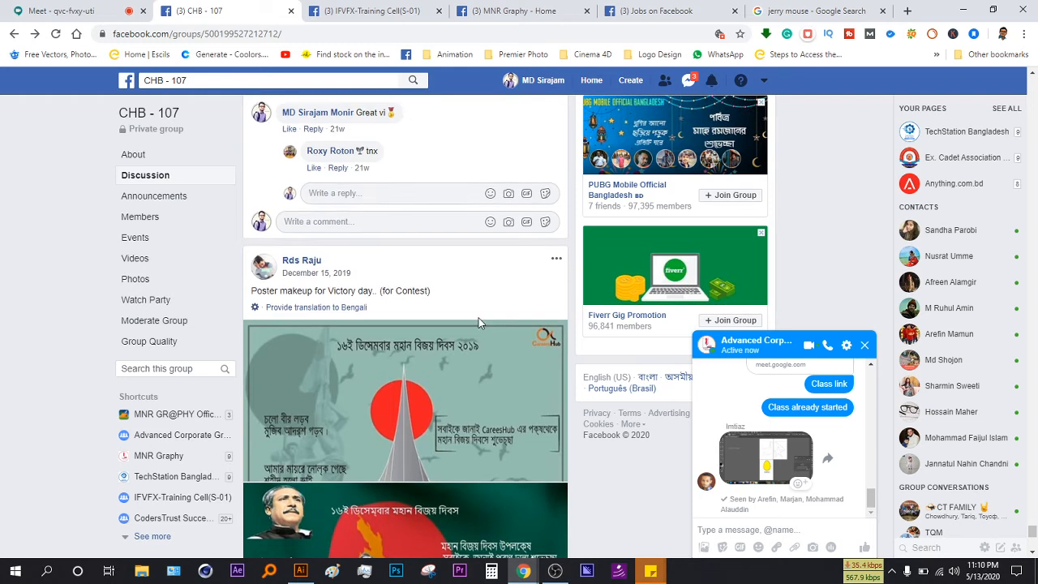
{"action": "scroll", "coordinate": [478, 322], "scroll_direction": "down", "scroll_amount": 3}
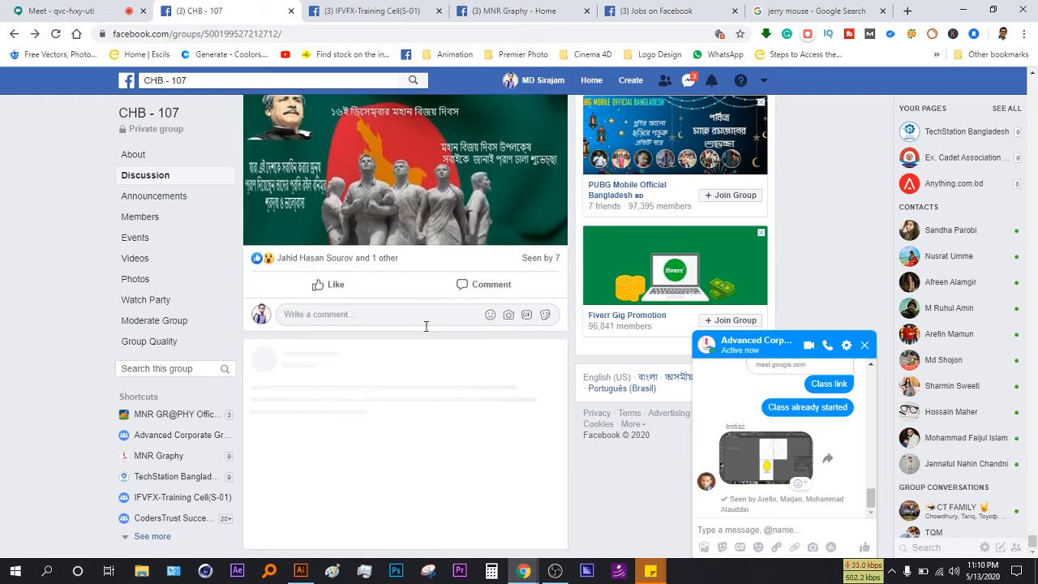
{"action": "scroll", "coordinate": [465, 327], "scroll_direction": "up", "scroll_amount": 3}
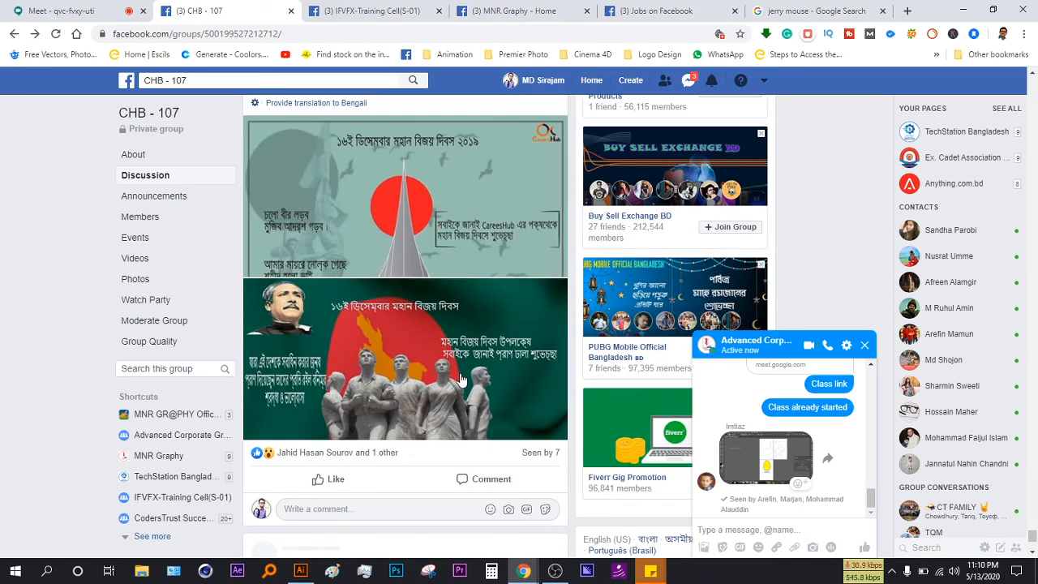
{"action": "scroll", "coordinate": [459, 379], "scroll_direction": "down", "scroll_amount": 3}
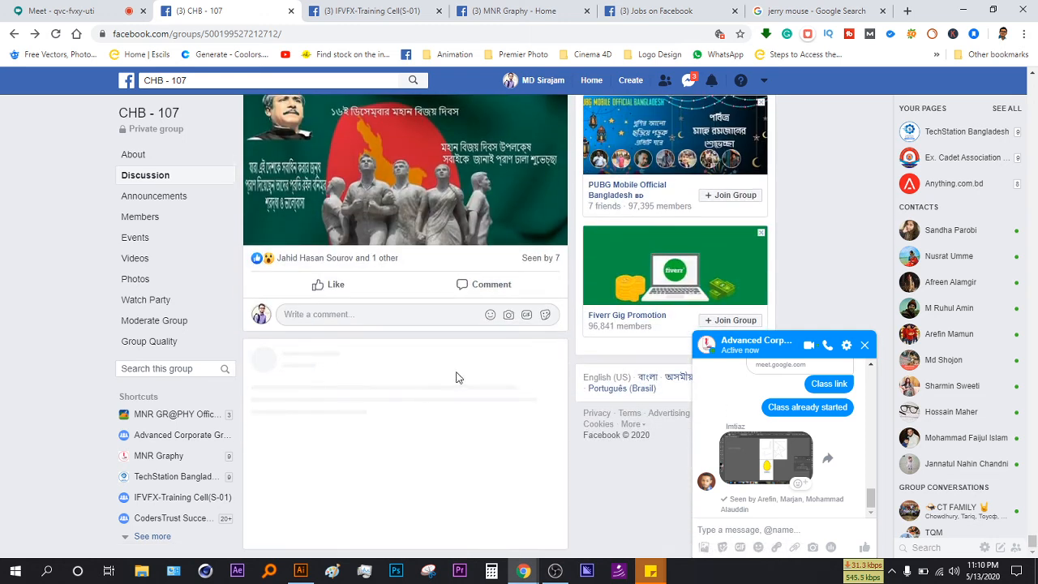
- Close the group chat window on Facebook and switch to the Google Meet call
{"action": "left_click", "coordinate": [864, 345]}
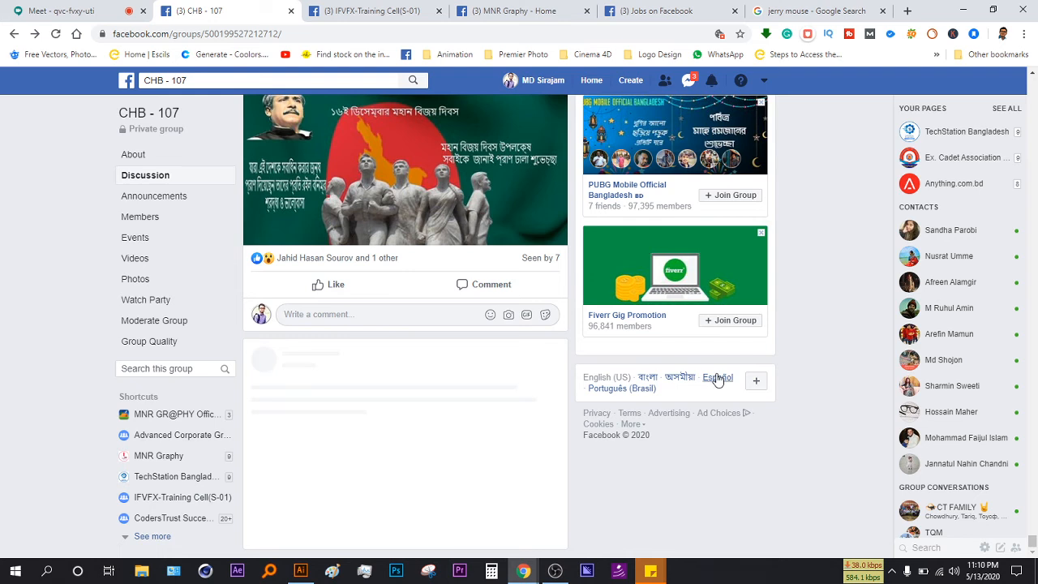
{"action": "left_click", "coordinate": [122, 5]}
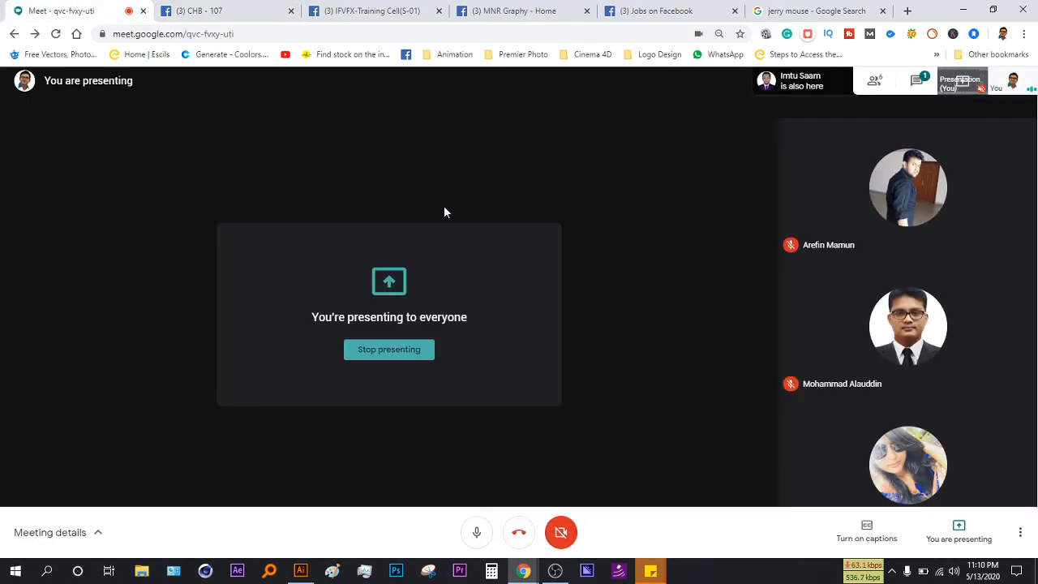
- Return to the CHB - 107 group, view the green Victory Day poster with the statues enlarged, and close the photo
{"action": "left_click", "coordinate": [279, 8]}
{"action": "scroll", "coordinate": [454, 357], "scroll_direction": "up", "scroll_amount": 3}
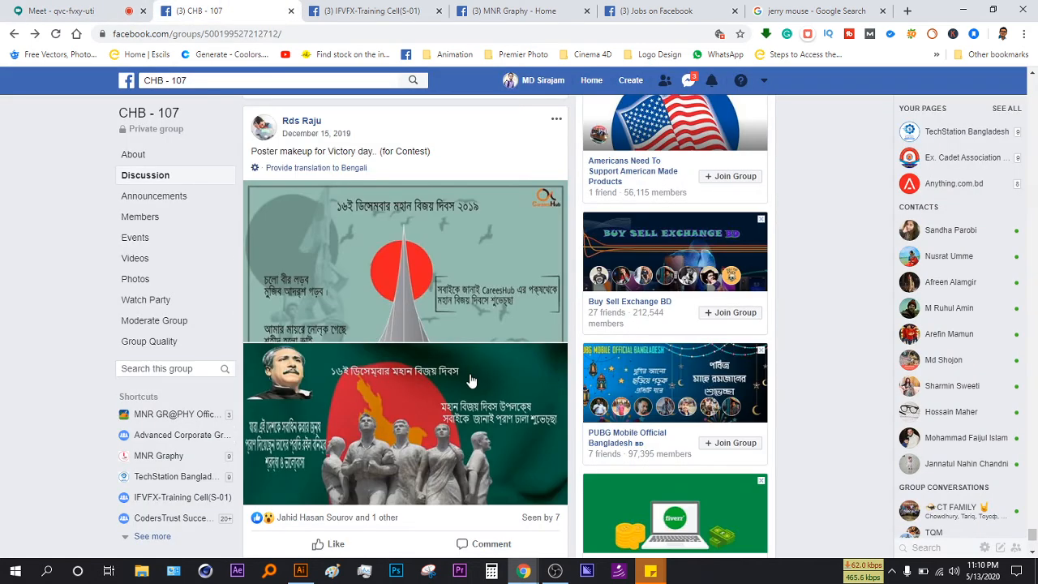
{"action": "left_click", "coordinate": [446, 412]}
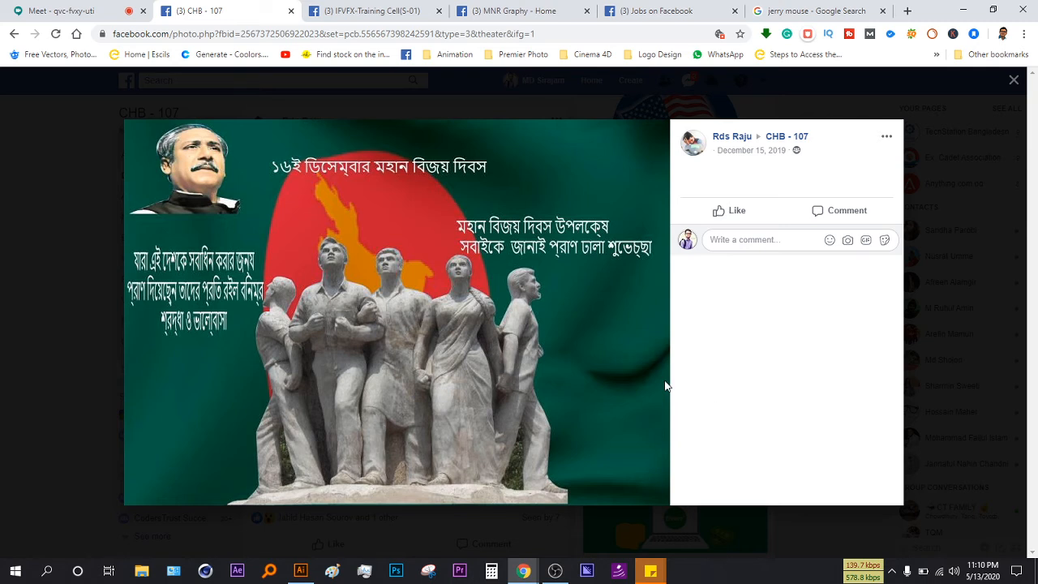
{"action": "left_click", "coordinate": [466, 258]}
{"action": "left_click", "coordinate": [446, 220]}
{"action": "left_click", "coordinate": [3, 344]}
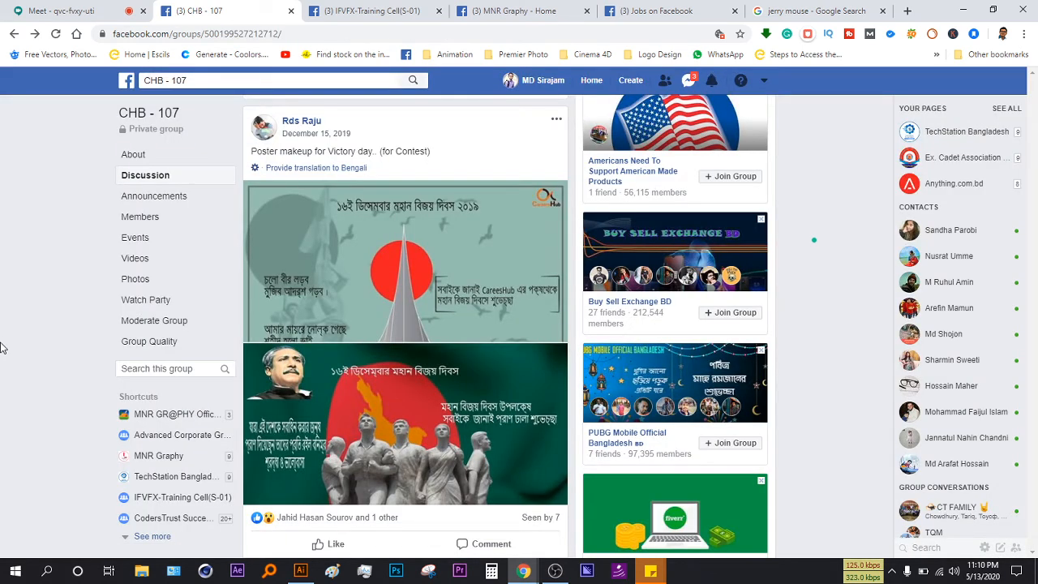
{"action": "scroll", "coordinate": [3, 347], "scroll_direction": "down", "scroll_amount": 3}
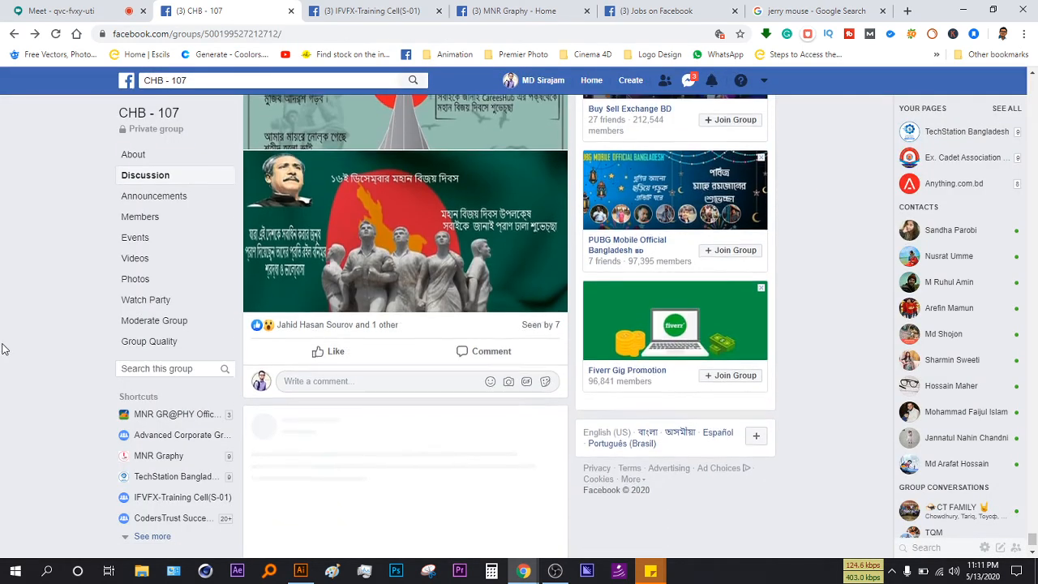
- Check the Google Meet call, then open the IFVFX-Training Cell(S-01) group and play the light bulb packaging video with sound
{"action": "left_click", "coordinate": [65, 10]}
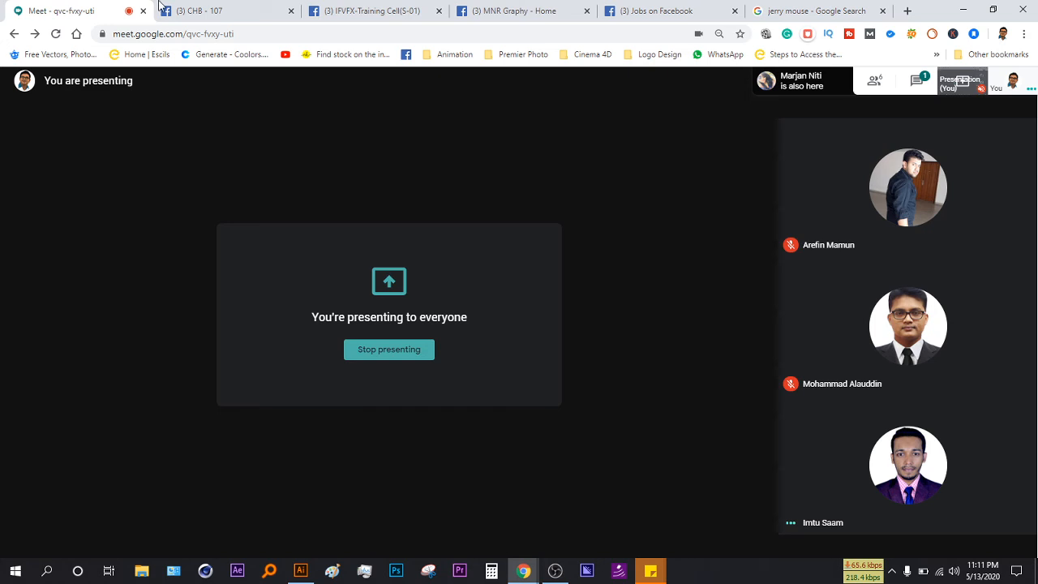
{"action": "left_click", "coordinate": [371, 11]}
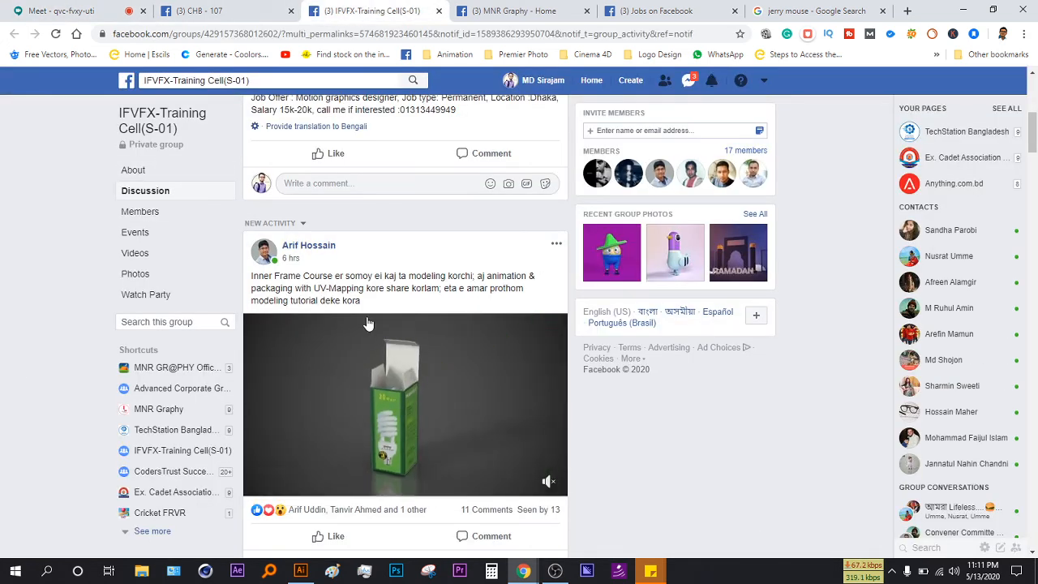
{"action": "scroll", "coordinate": [678, 411], "scroll_direction": "down", "scroll_amount": 2}
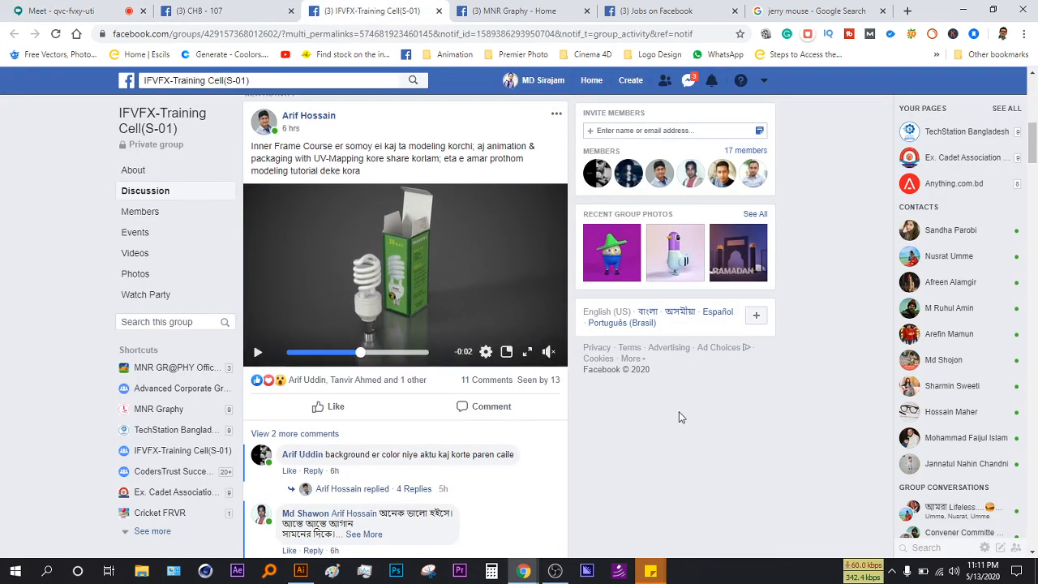
{"action": "scroll", "coordinate": [679, 411], "scroll_direction": "down", "scroll_amount": 1}
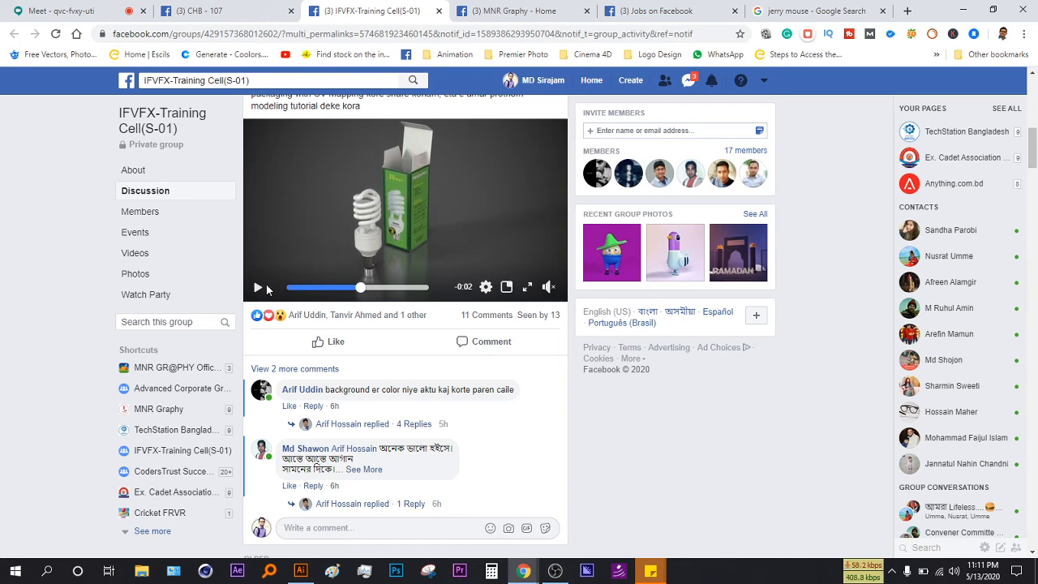
{"action": "left_click", "coordinate": [549, 287]}
{"action": "left_click", "coordinate": [258, 287]}
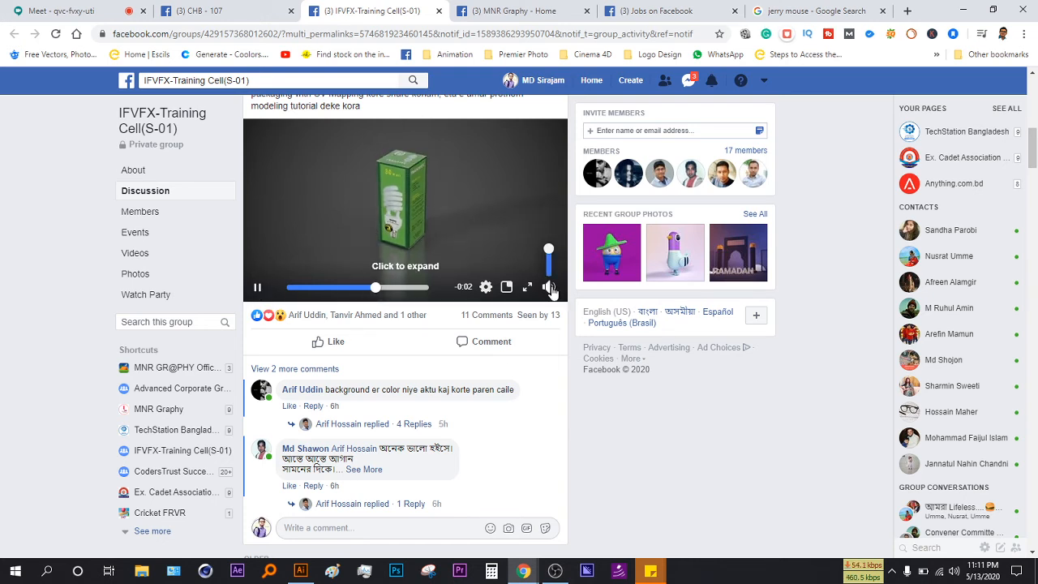
{"action": "scroll", "coordinate": [428, 348], "scroll_direction": "up", "scroll_amount": 1}
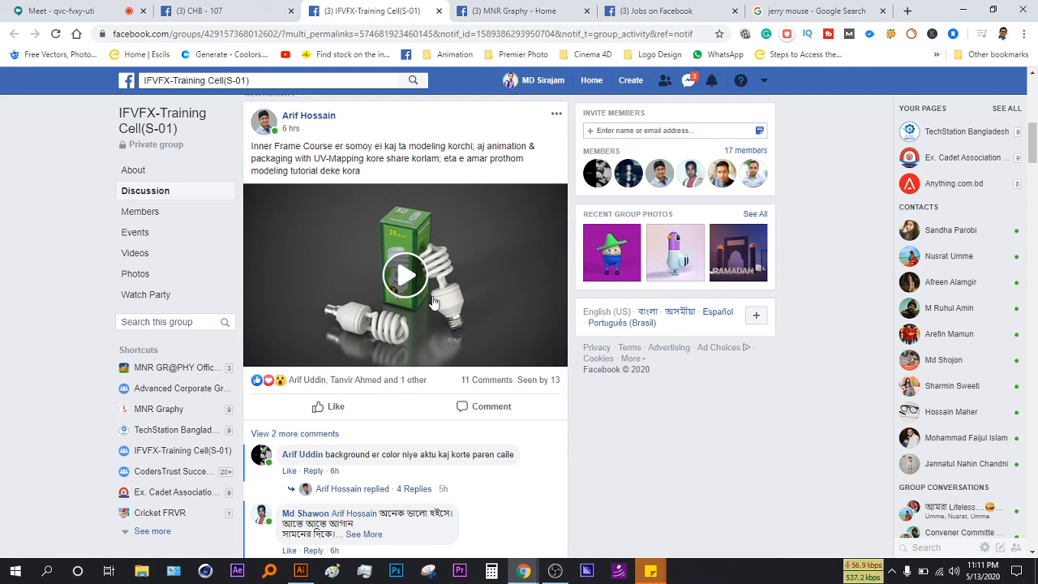
{"action": "scroll", "coordinate": [535, 365], "scroll_direction": "down", "scroll_amount": 1}
- Look through the IFVFX-Training Cell(S-01) group's 3D work posts, from the Ramadan scene and characters to the May 9 shared video
{"action": "scroll", "coordinate": [543, 377], "scroll_direction": "down", "scroll_amount": 5}
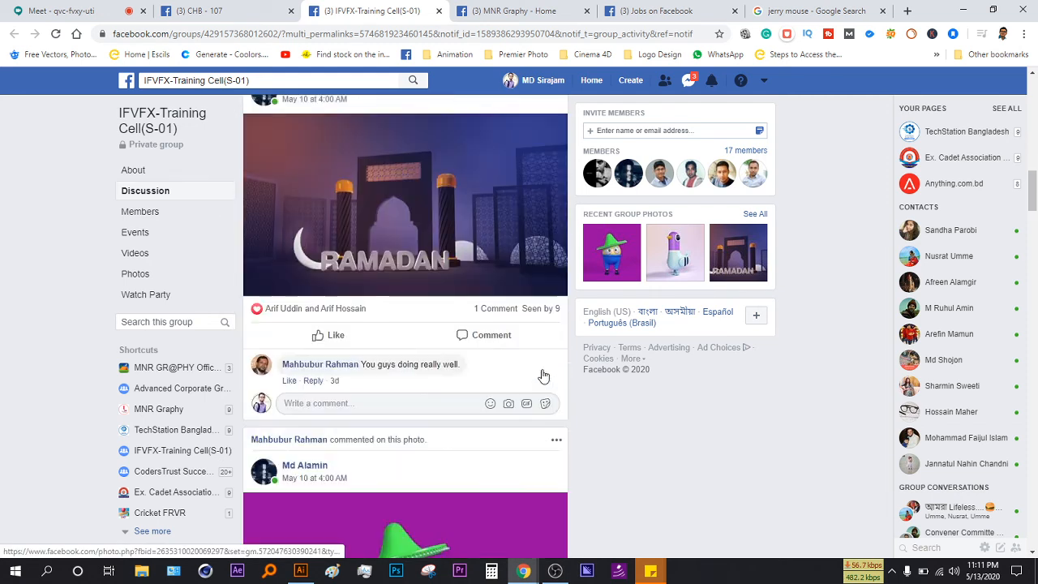
{"action": "scroll", "coordinate": [543, 376], "scroll_direction": "down", "scroll_amount": 5}
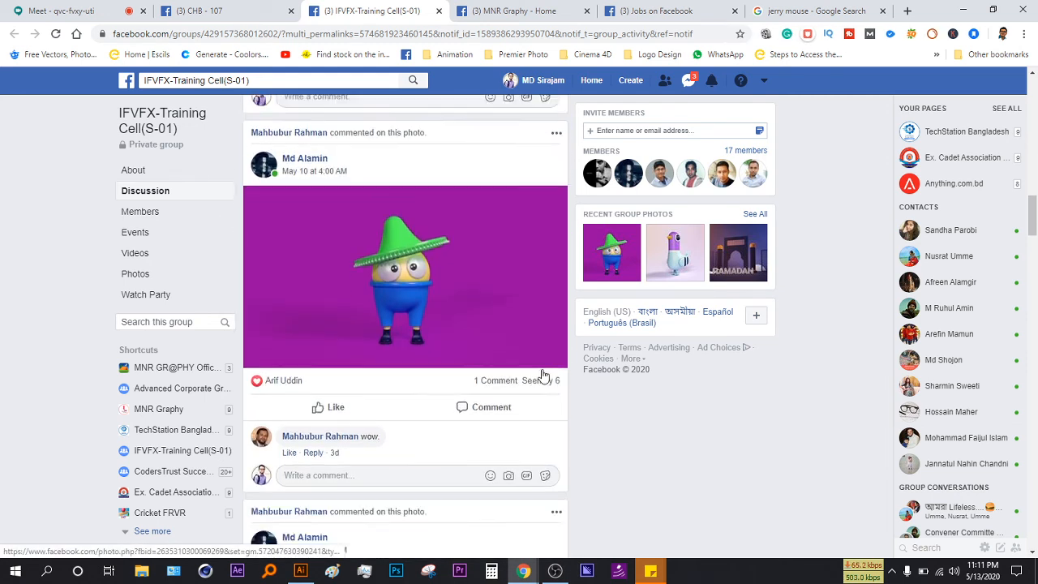
{"action": "scroll", "coordinate": [447, 300], "scroll_direction": "down", "scroll_amount": 2}
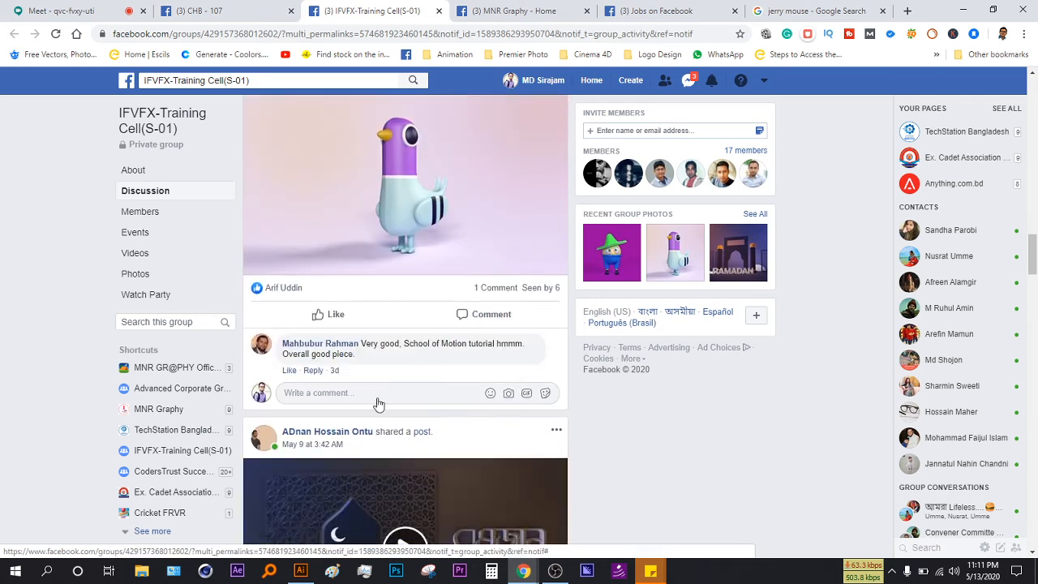
{"action": "scroll", "coordinate": [435, 374], "scroll_direction": "down", "scroll_amount": 2}
{"action": "scroll", "coordinate": [390, 341], "scroll_direction": "down", "scroll_amount": 15}
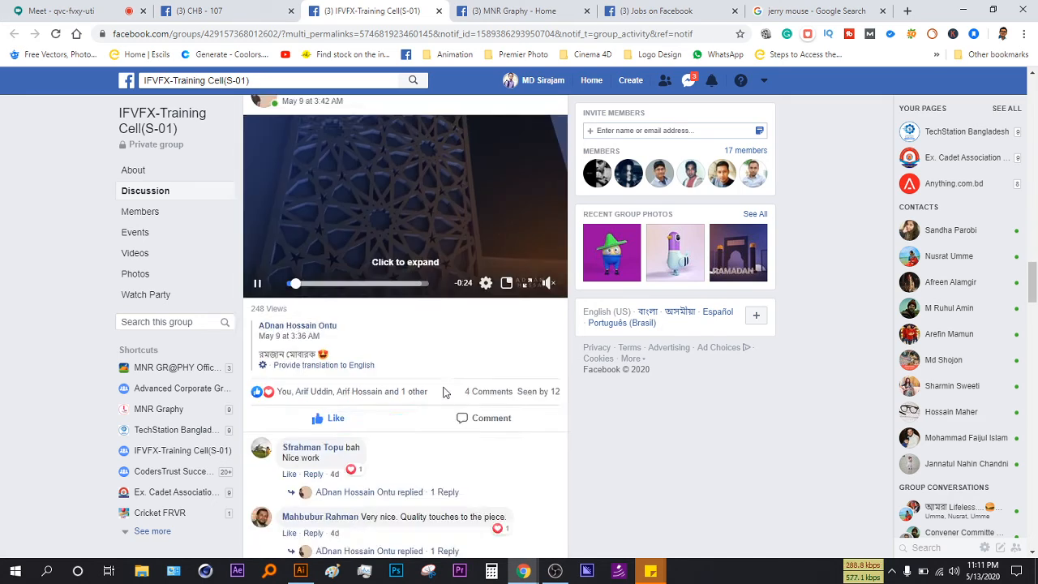
- Browse the members' posted 3D artwork in the IFVFX-Training Cell(S-01) group and look in on the Meet call
{"action": "scroll", "coordinate": [444, 390], "scroll_direction": "down", "scroll_amount": 5}
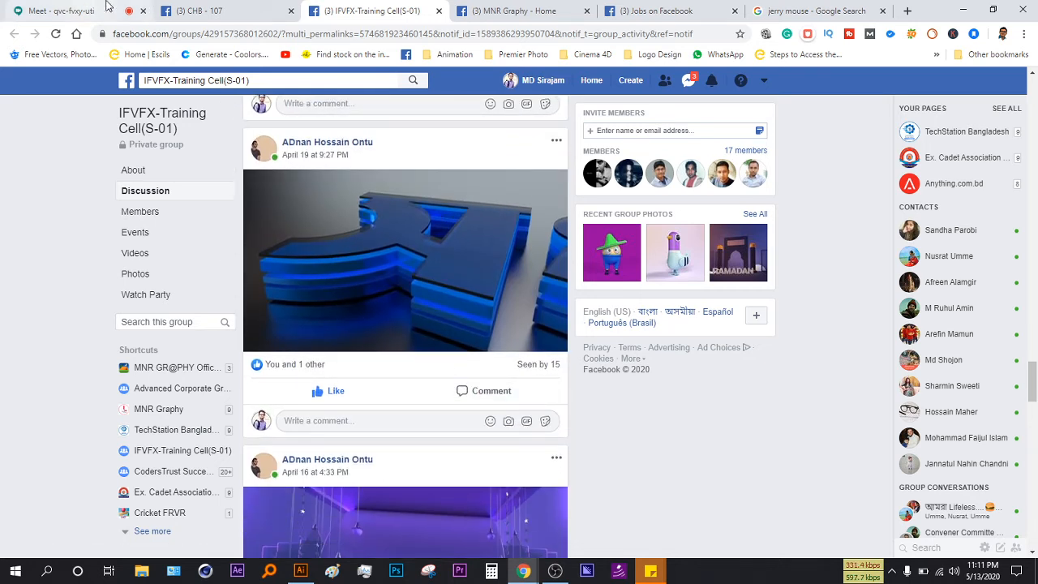
{"action": "left_click", "coordinate": [73, 10]}
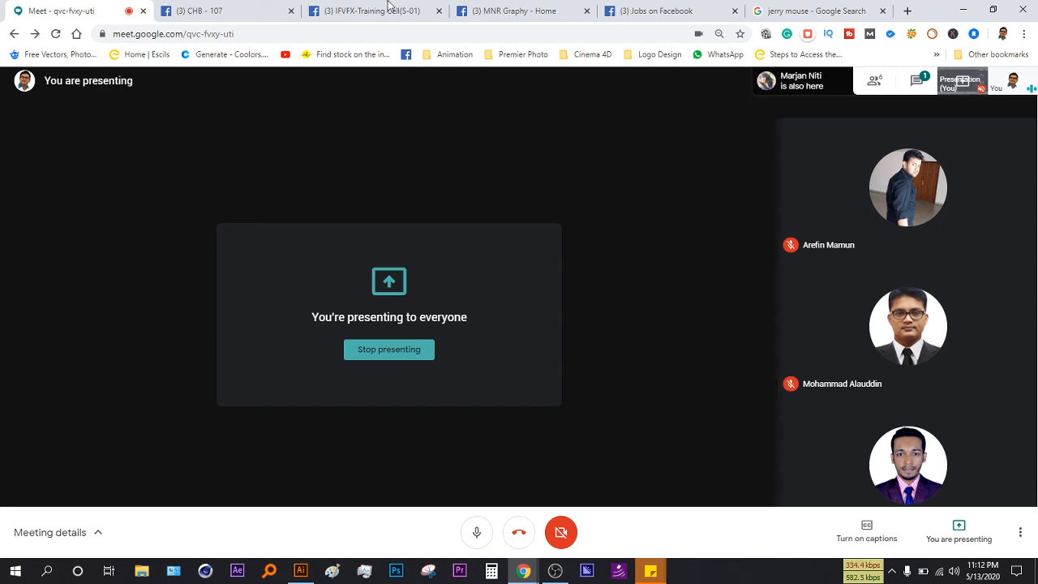
{"action": "left_click", "coordinate": [243, 11]}
{"action": "left_click", "coordinate": [369, 10]}
{"action": "scroll", "coordinate": [452, 311], "scroll_direction": "down", "scroll_amount": 15}
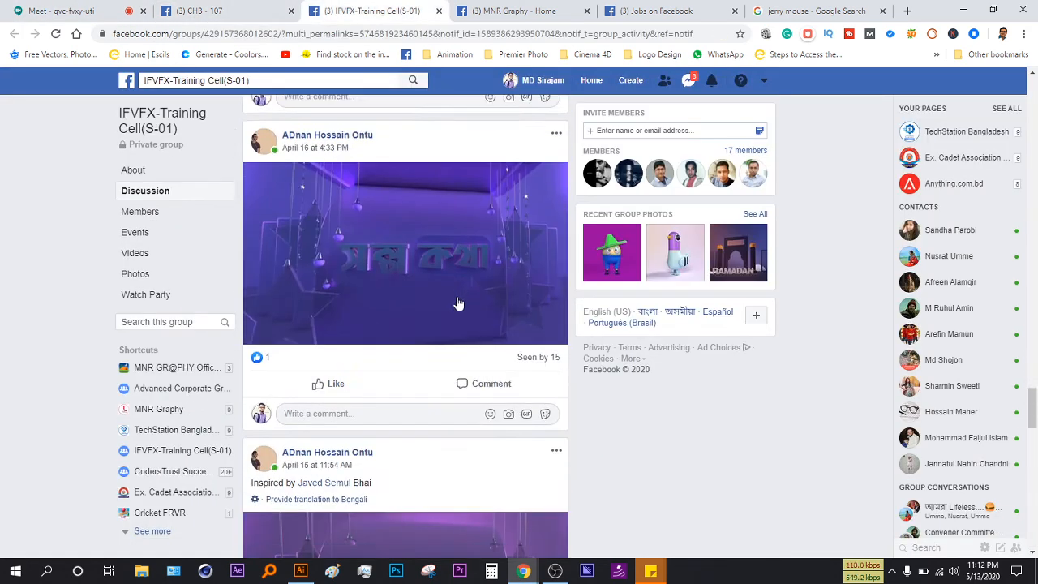
{"action": "scroll", "coordinate": [452, 327], "scroll_direction": "down", "scroll_amount": 3}
{"action": "scroll", "coordinate": [438, 324], "scroll_direction": "up", "scroll_amount": 2}
{"action": "scroll", "coordinate": [406, 341], "scroll_direction": "down", "scroll_amount": 2}
{"action": "scroll", "coordinate": [390, 243], "scroll_direction": "up", "scroll_amount": 3}
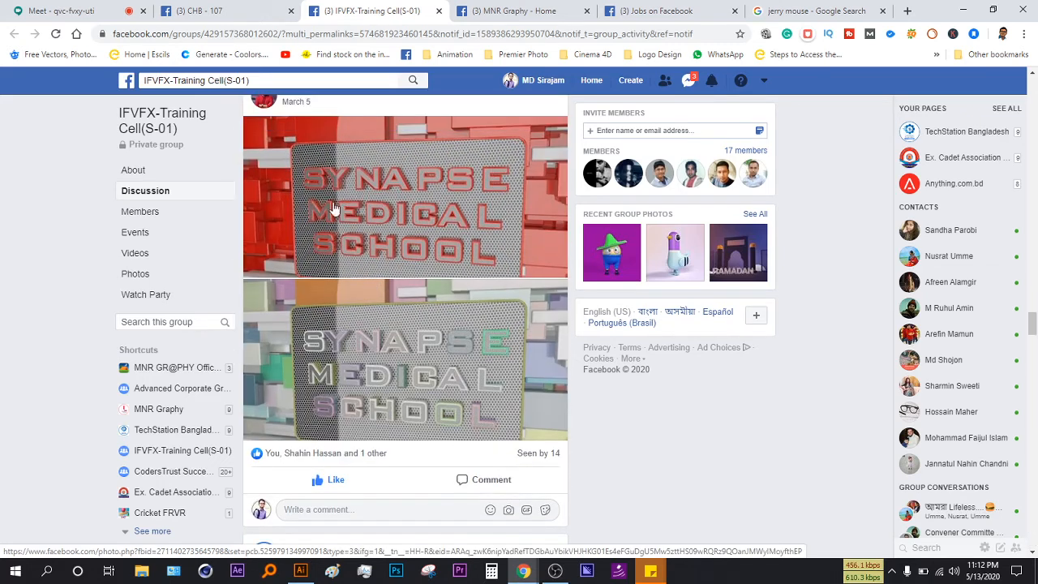
{"action": "scroll", "coordinate": [406, 268], "scroll_direction": "up", "scroll_amount": 1}
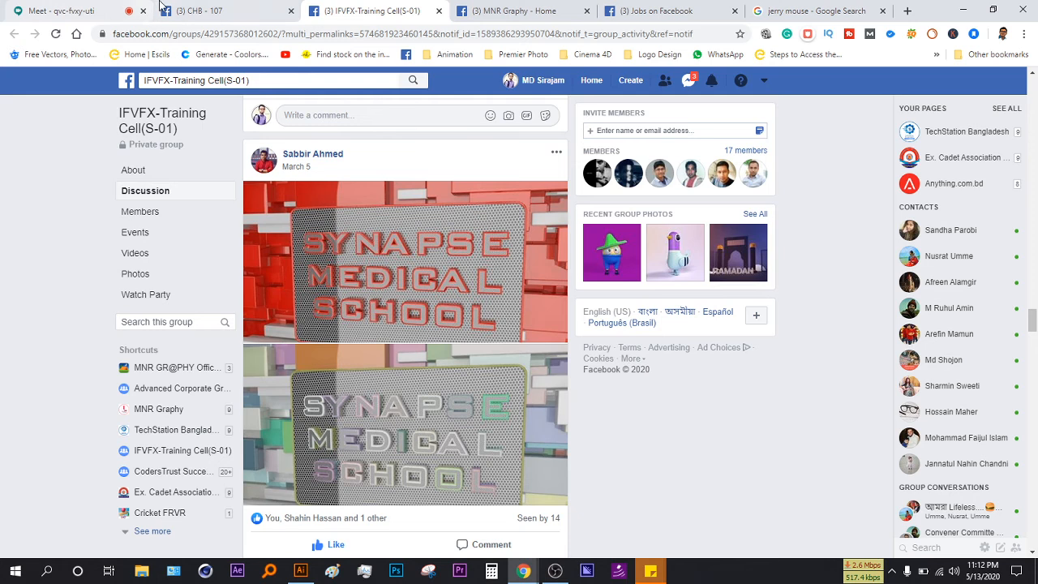
{"action": "left_click", "coordinate": [130, 8]}
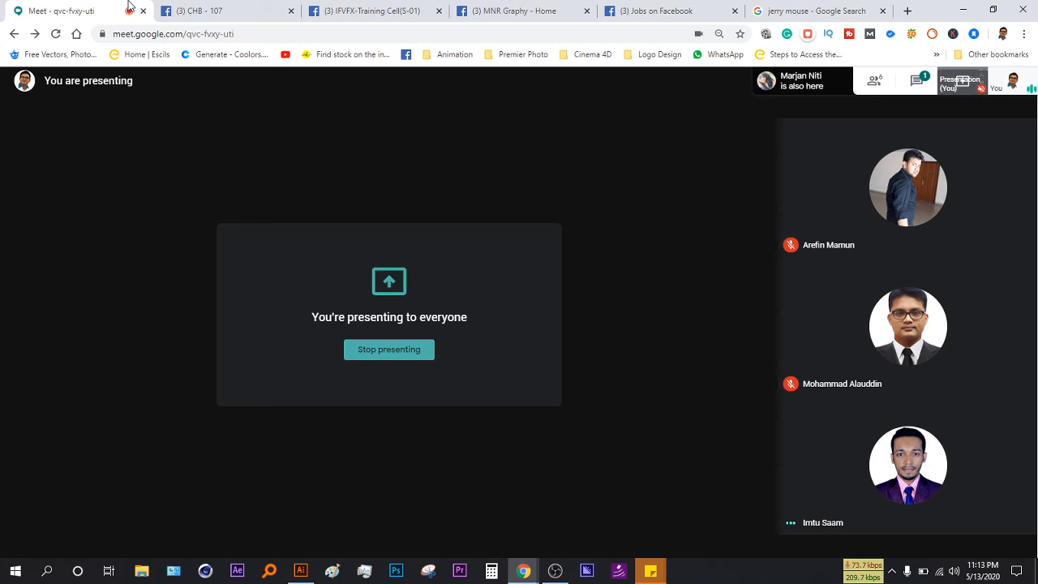
- Switch to Illustrator and draw a filled square on the empty canvas well away from the artboard
{"action": "mouse_move", "coordinate": [414, 162]}
{"action": "left_click", "coordinate": [300, 571]}
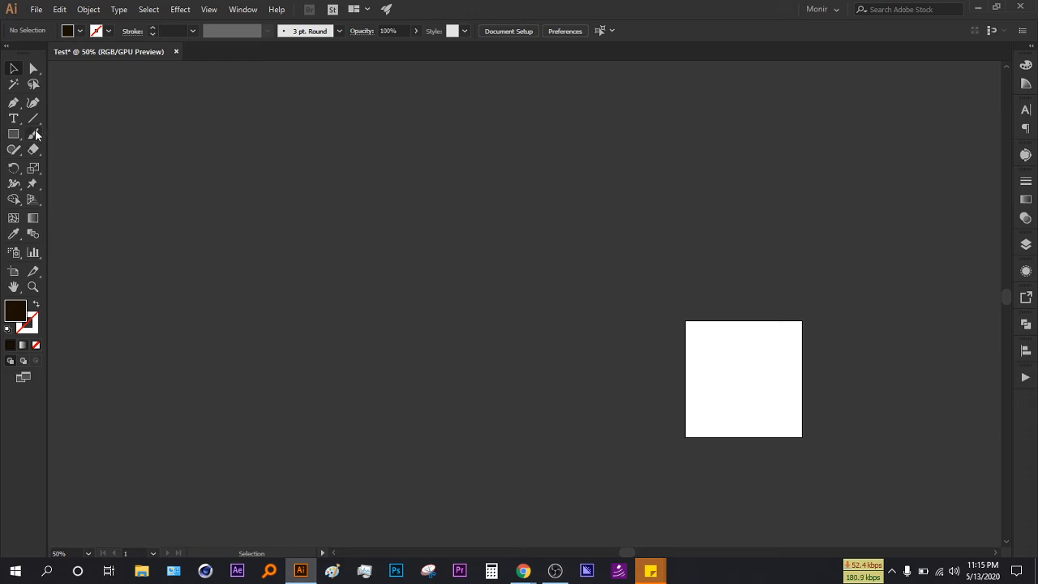
{"action": "left_click", "coordinate": [13, 134]}
{"action": "left_click_drag", "start_coordinate": [199, 198], "coordinate": [310, 309]}
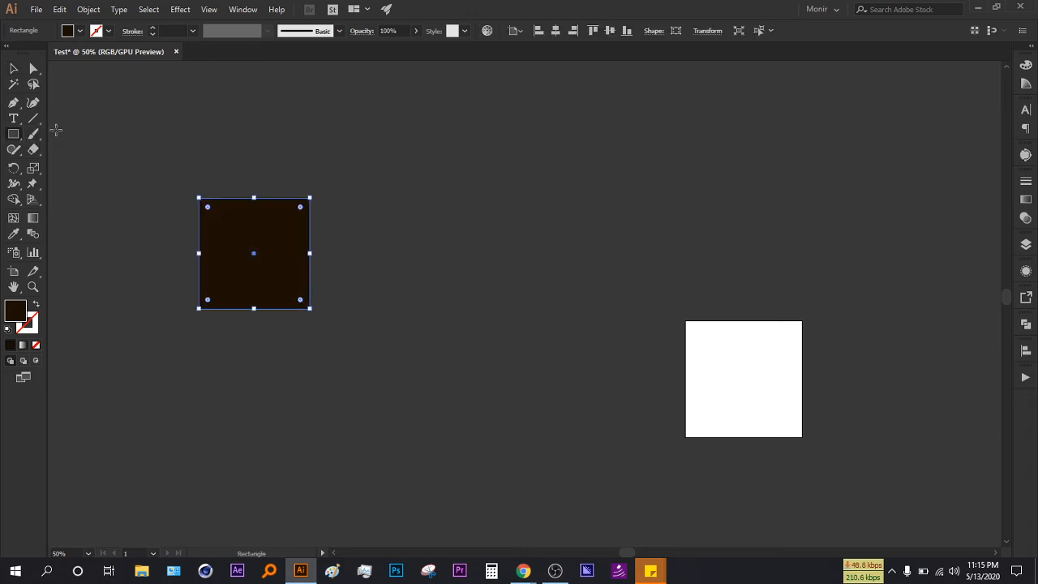
- Stretch the square about its centre into a wide rectangle with the Scale tool
{"action": "left_click", "coordinate": [34, 168]}
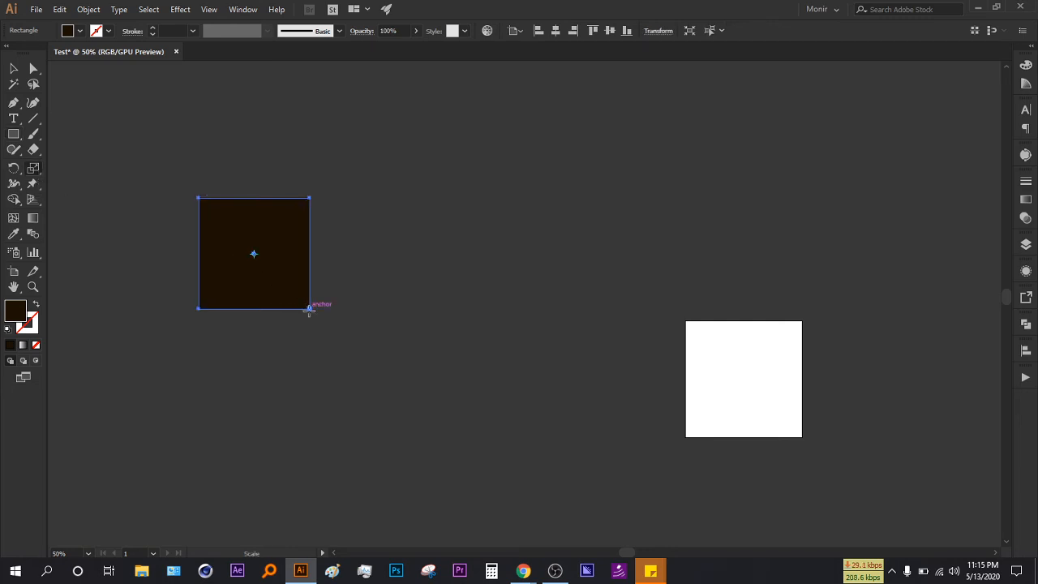
{"action": "left_click_drag", "start_coordinate": [309, 308], "coordinate": [323, 344]}
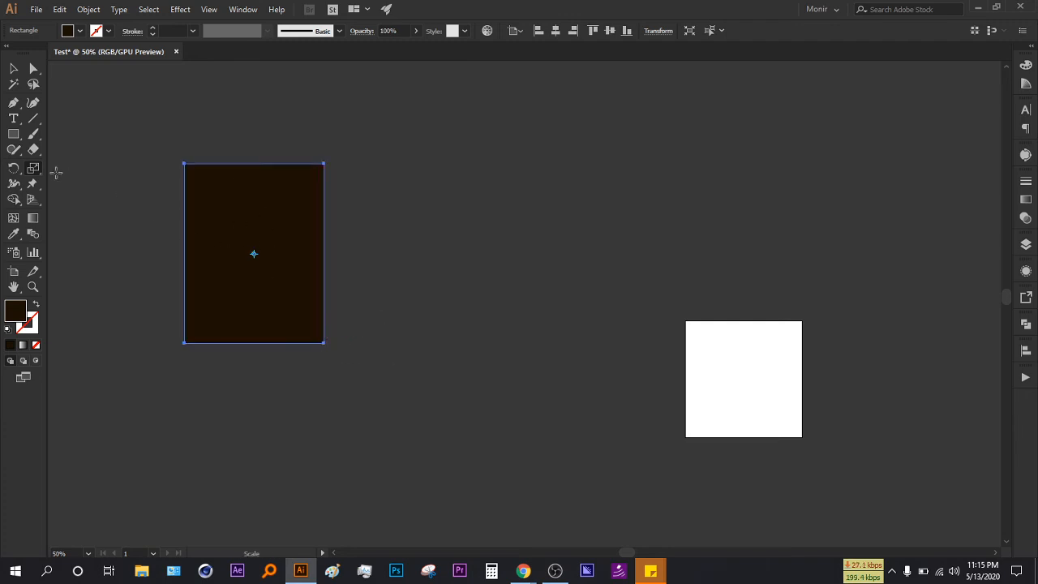
{"action": "left_click", "coordinate": [36, 170]}
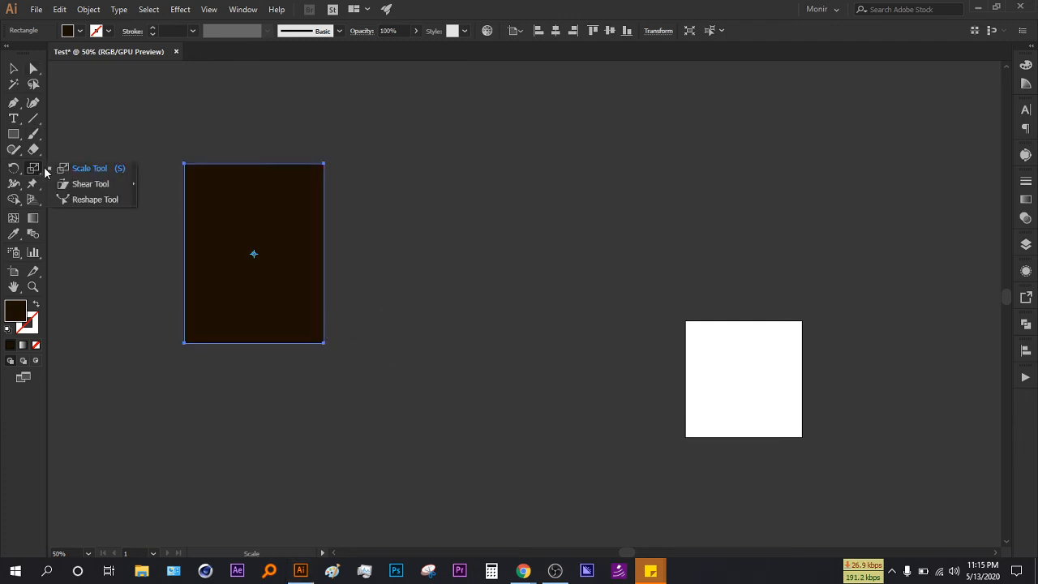
{"action": "left_click", "coordinate": [86, 173]}
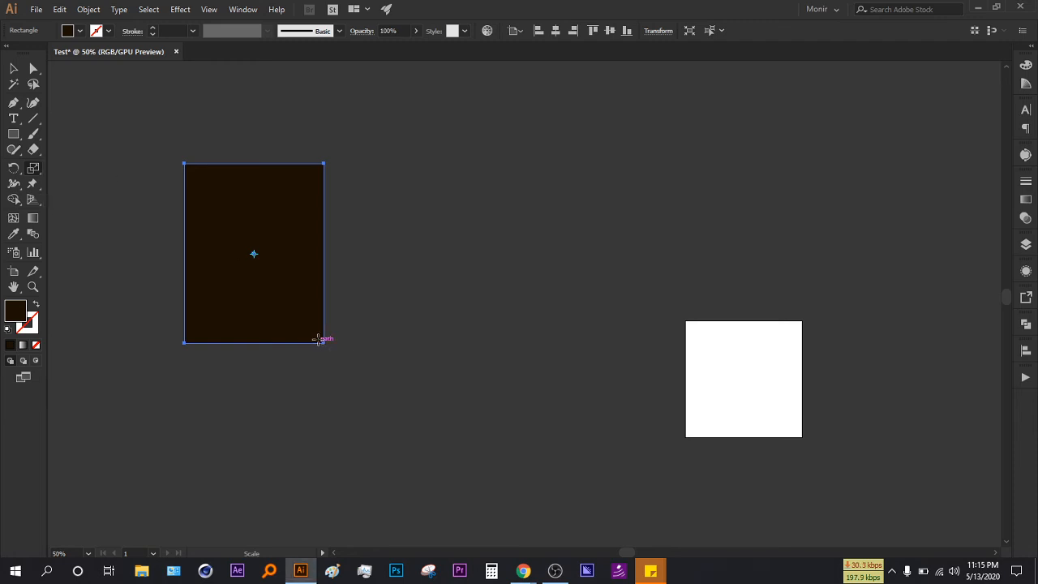
{"action": "left_click_drag", "start_coordinate": [318, 340], "coordinate": [377, 339]}
{"action": "mouse_move", "coordinate": [295, 289]}
{"action": "left_mouse_down"}
{"action": "mouse_move", "coordinate": [303, 341]}
{"action": "mouse_move", "coordinate": [268, 287]}
{"action": "mouse_move", "coordinate": [292, 277]}
{"action": "left_mouse_up"}
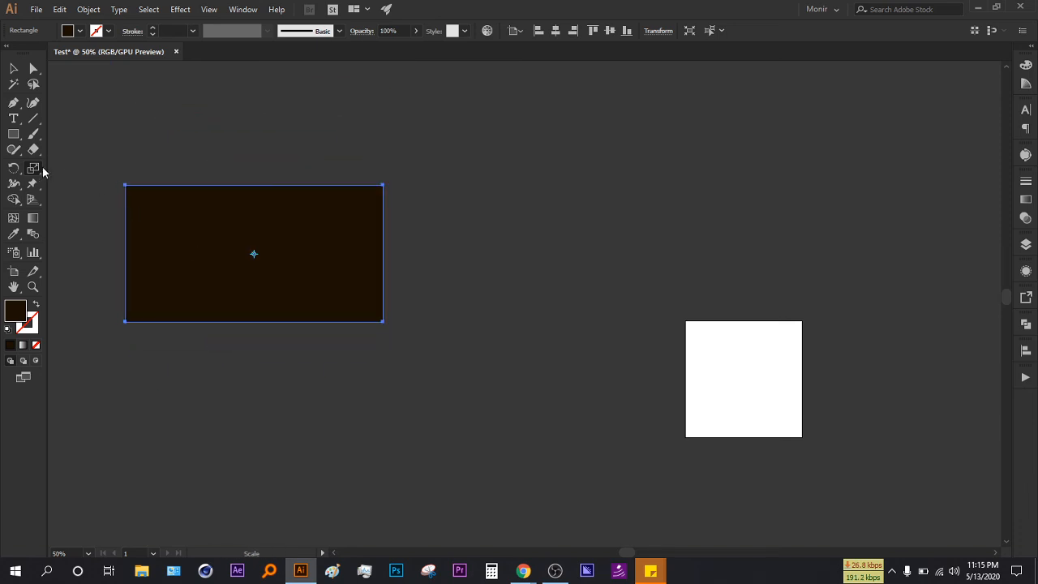
- Slant the wide rectangle into a parallelogram about its centre with the Shear tool
{"action": "left_click", "coordinate": [36, 168]}
{"action": "left_click", "coordinate": [79, 183]}
{"action": "left_click_drag", "start_coordinate": [324, 192], "coordinate": [422, 183]}
{"action": "mouse_move", "coordinate": [257, 295]}
{"action": "left_mouse_down"}
{"action": "mouse_move", "coordinate": [289, 294]}
{"action": "mouse_move", "coordinate": [274, 295]}
{"action": "left_mouse_up"}
- Shift the slanted shape sideways with the Reshape tool and raise its upper-right anchor point with Direct Selection
{"action": "left_click", "coordinate": [33, 168]}
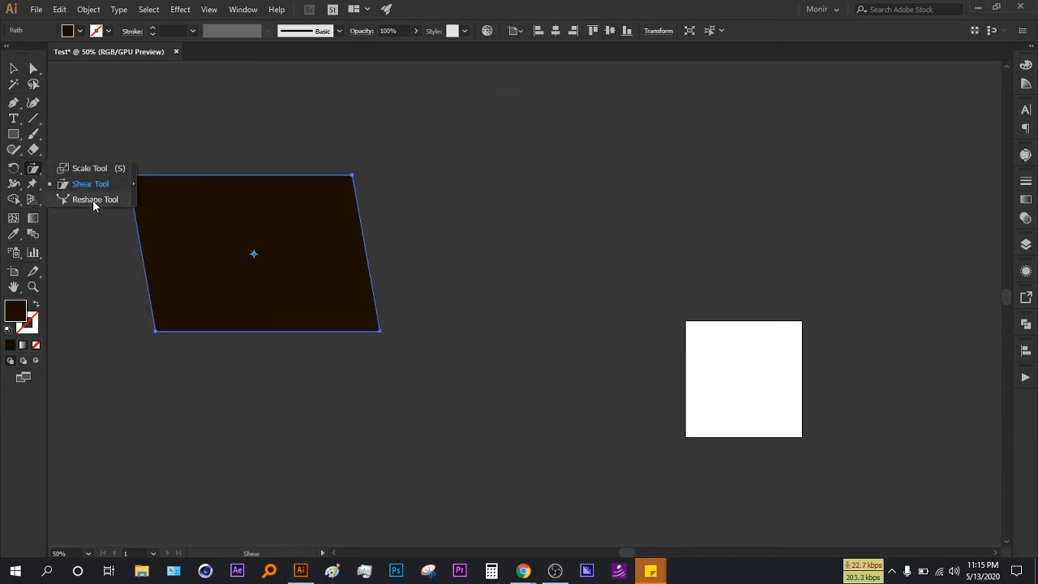
{"action": "left_click", "coordinate": [98, 201]}
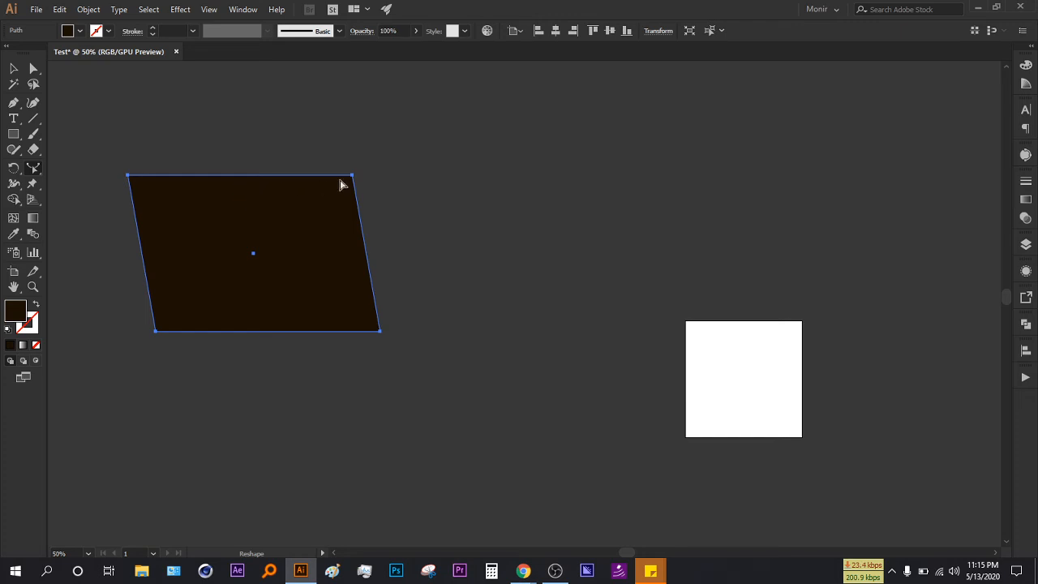
{"action": "left_click_drag", "start_coordinate": [355, 178], "coordinate": [396, 176]}
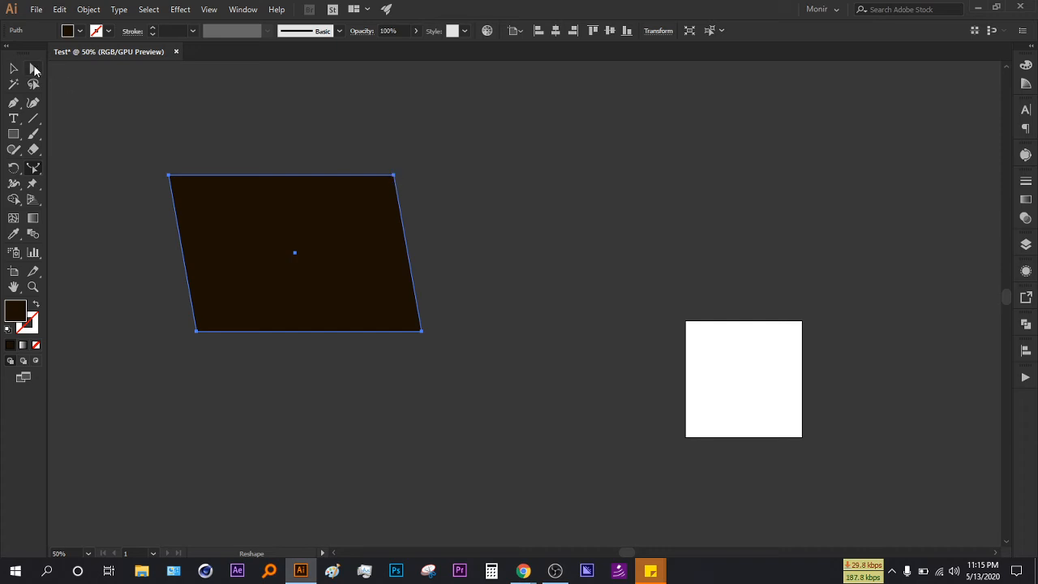
{"action": "left_click", "coordinate": [35, 71]}
{"action": "left_click", "coordinate": [393, 176]}
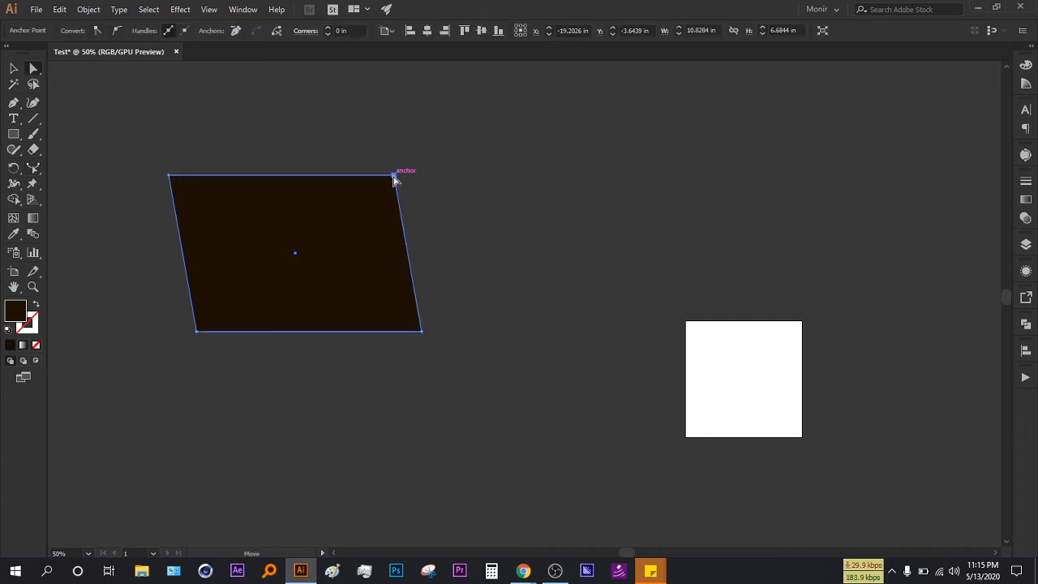
{"action": "left_click_drag", "start_coordinate": [395, 176], "coordinate": [398, 145]}
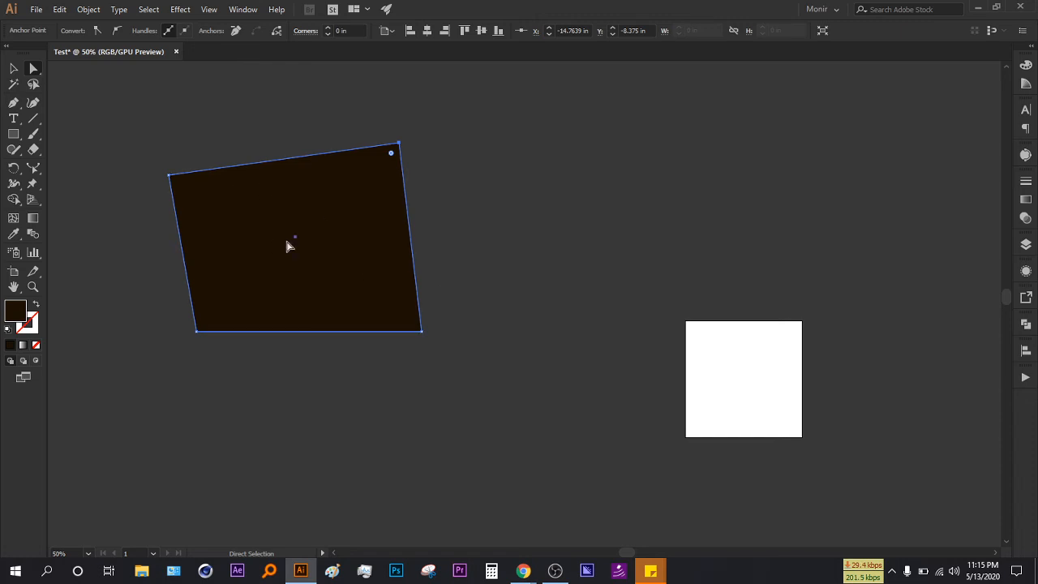
- Undo the anchor move, the reshaping and the shearing back to the plain wide rectangle
{"action": "key", "text": "ctrl+z"}
{"action": "key", "text": "ctrl+z"}
{"action": "key", "text": "ctrl+z"}
{"action": "key", "text": "ctrl+z"}
{"action": "key", "text": "ctrl+z"}
{"action": "key", "text": "ctrl+z"}
{"action": "key", "text": "ctrl+z"}
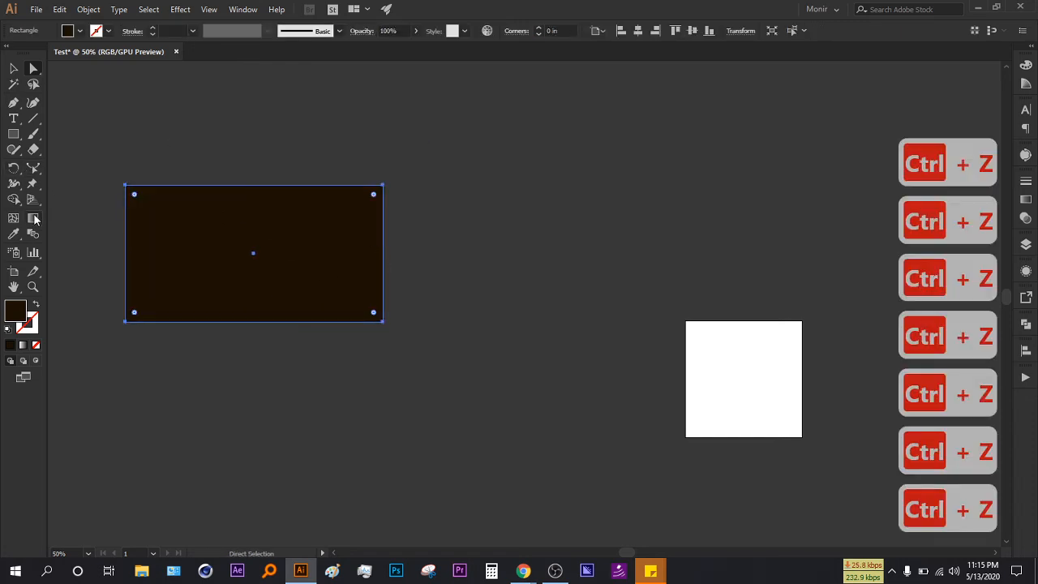
- Resize the rectangle with the Scale tool and its bounding-box handles into a smaller, low and wide rectangle
{"action": "left_click", "coordinate": [34, 167]}
{"action": "left_click_drag", "start_coordinate": [171, 242], "coordinate": [193, 242]}
{"action": "left_click", "coordinate": [14, 68]}
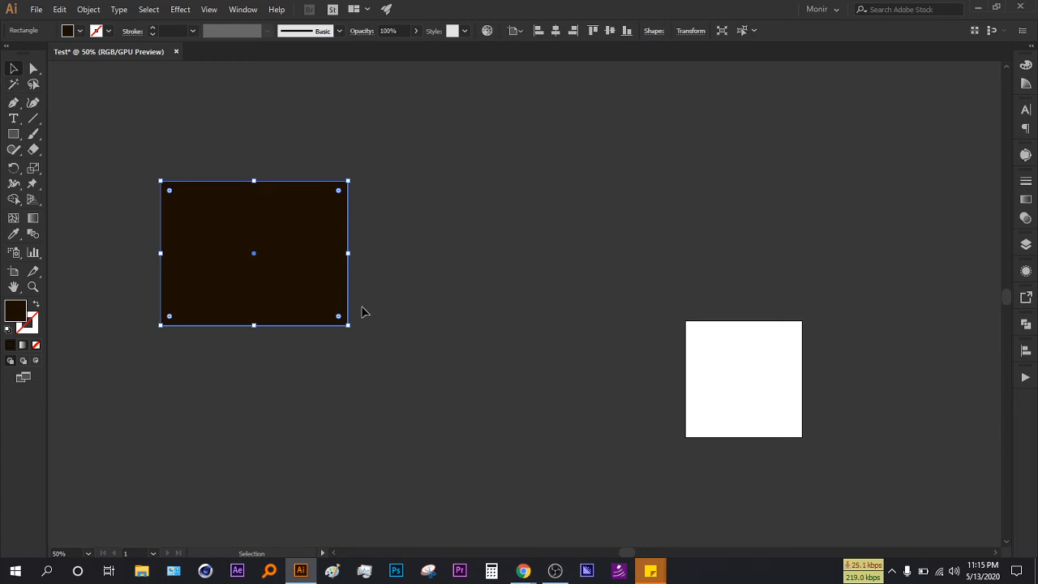
{"action": "left_click_drag", "start_coordinate": [254, 325], "coordinate": [258, 367]}
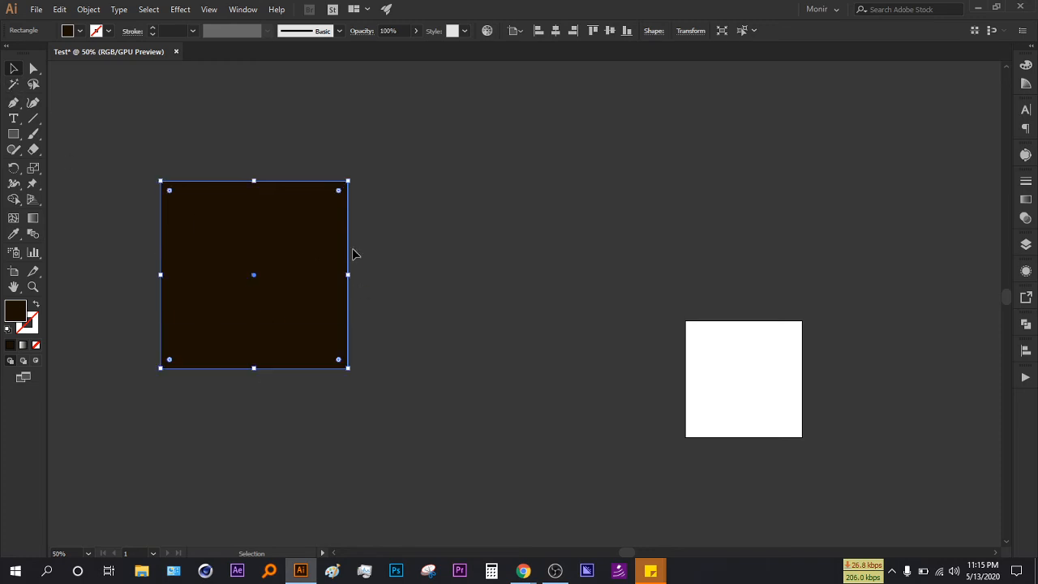
{"action": "left_click_drag", "start_coordinate": [348, 275], "coordinate": [300, 283]}
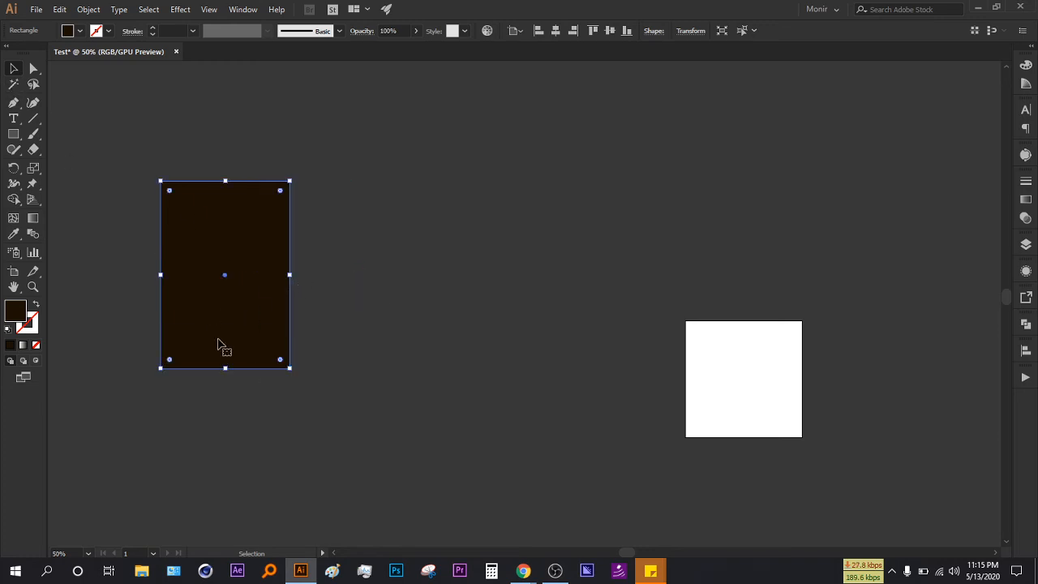
{"action": "left_click_drag", "start_coordinate": [290, 366], "coordinate": [449, 258]}
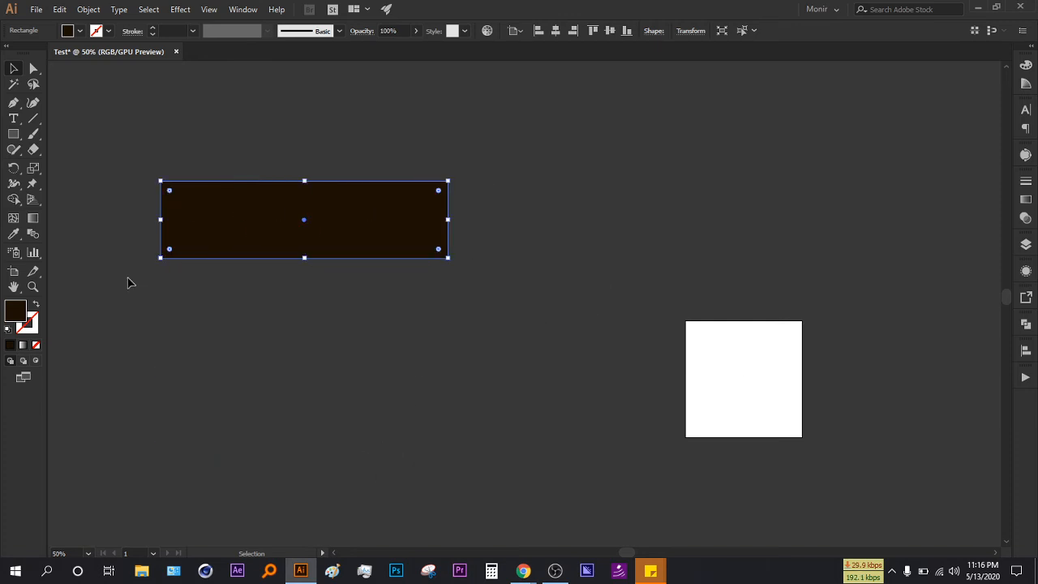
{"action": "left_click_drag", "start_coordinate": [157, 259], "coordinate": [254, 259]}
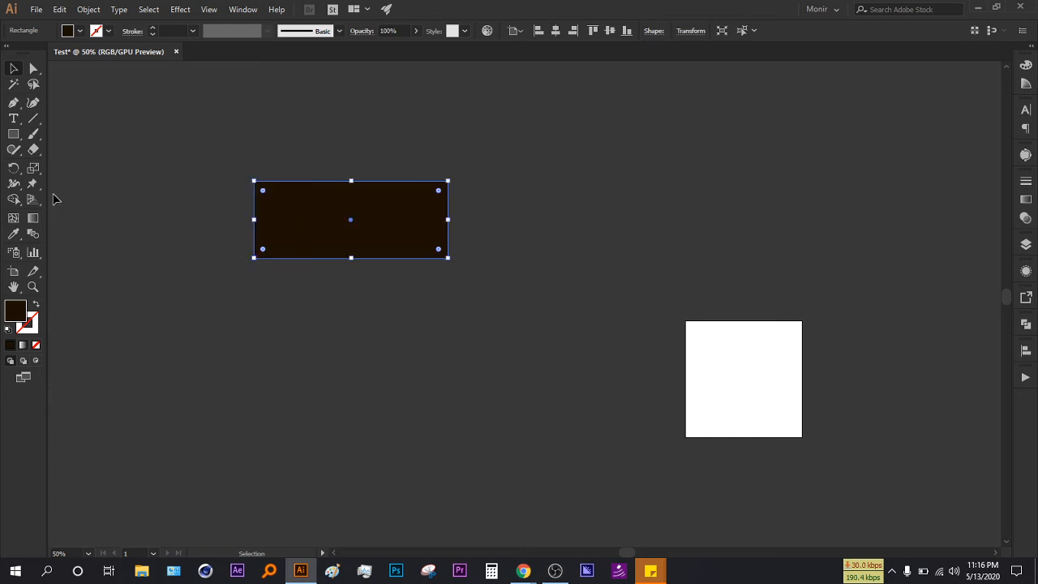
- Try the Shear tool on the rectangle, and pull its upper-left corner outward and undo that change
{"action": "left_click_drag", "start_coordinate": [36, 172], "coordinate": [74, 185]}
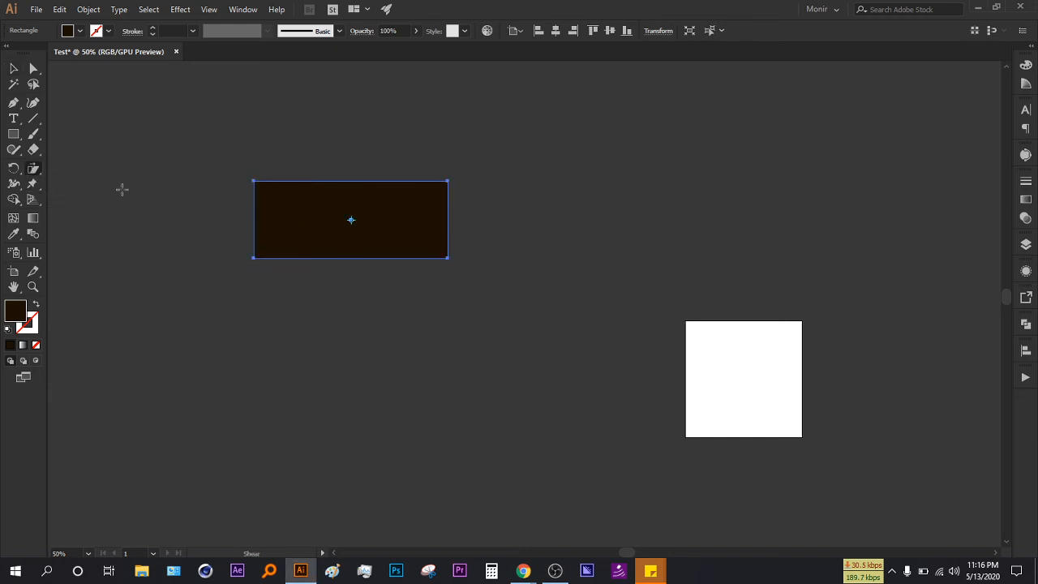
{"action": "left_click_drag", "start_coordinate": [339, 188], "coordinate": [319, 213]}
{"action": "left_click", "coordinate": [34, 69]}
{"action": "left_click", "coordinate": [203, 153]}
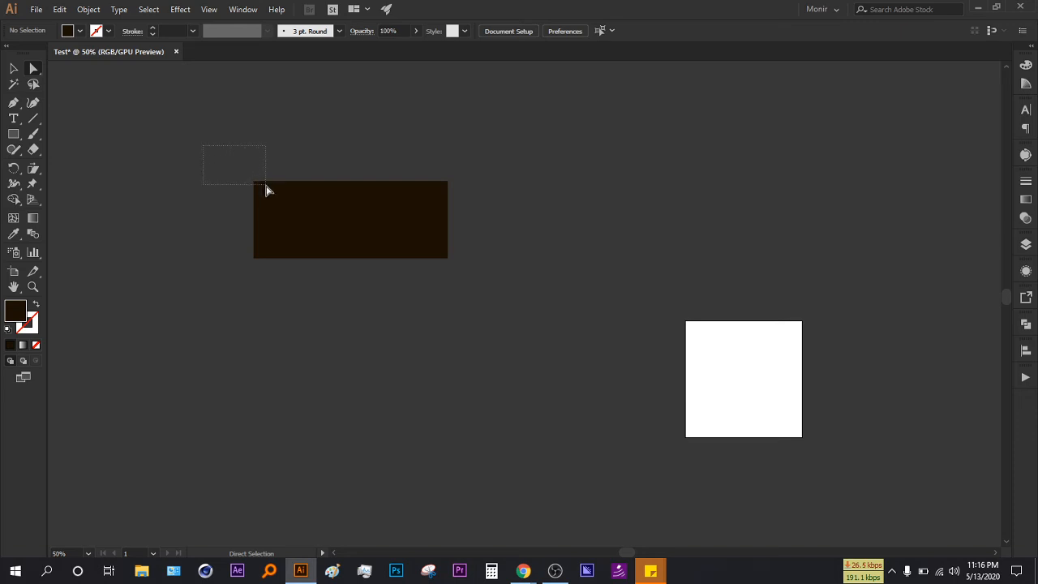
{"action": "left_click_drag", "start_coordinate": [271, 190], "coordinate": [208, 159]}
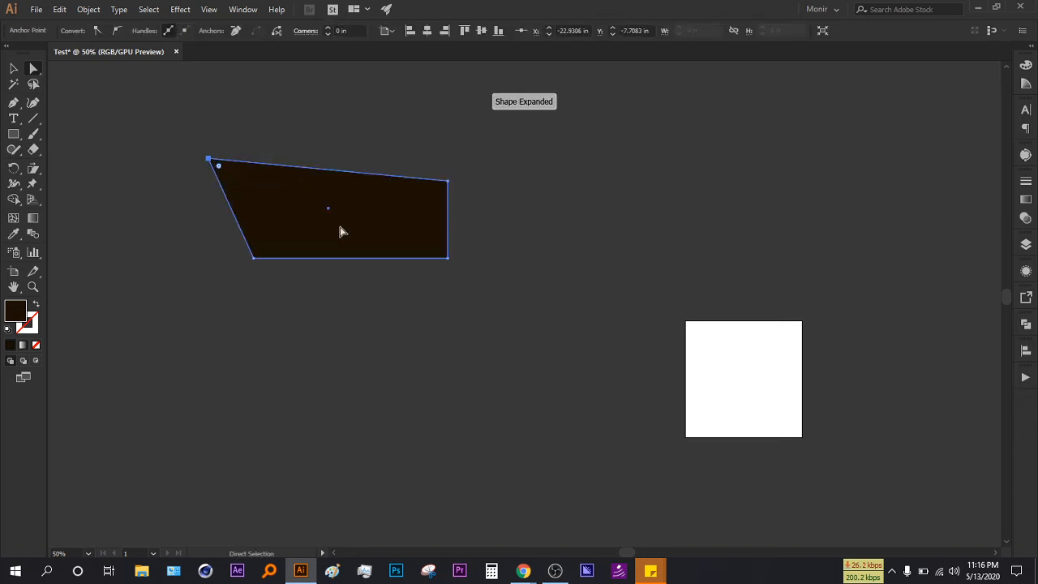
{"action": "key", "text": "ctrl+z"}
- Slant the rectangle into a parallelogram by shifting its two upper anchor points sideways together
{"action": "left_click", "coordinate": [237, 165]}
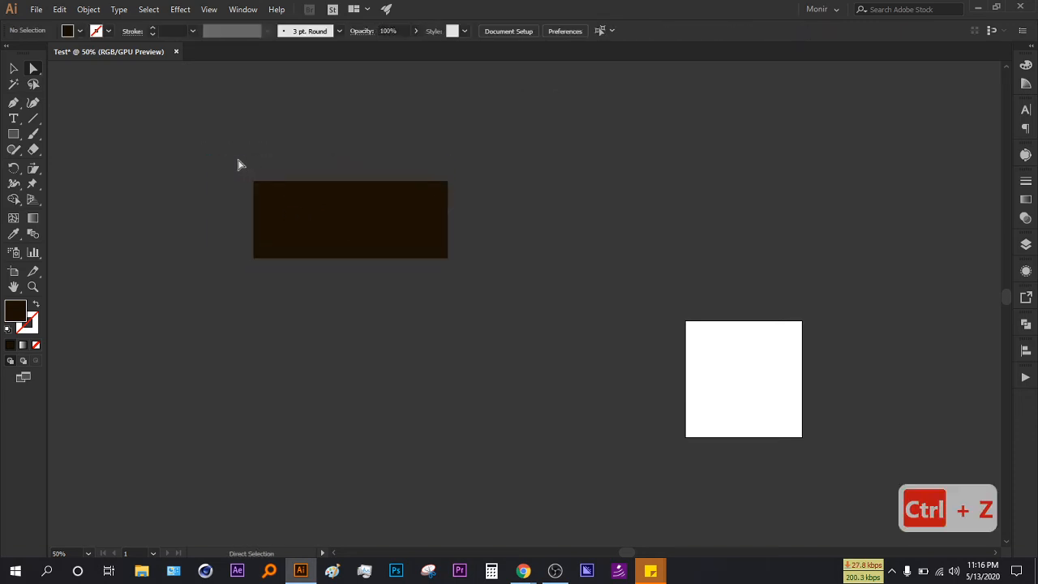
{"action": "left_click_drag", "start_coordinate": [344, 202], "coordinate": [486, 181]}
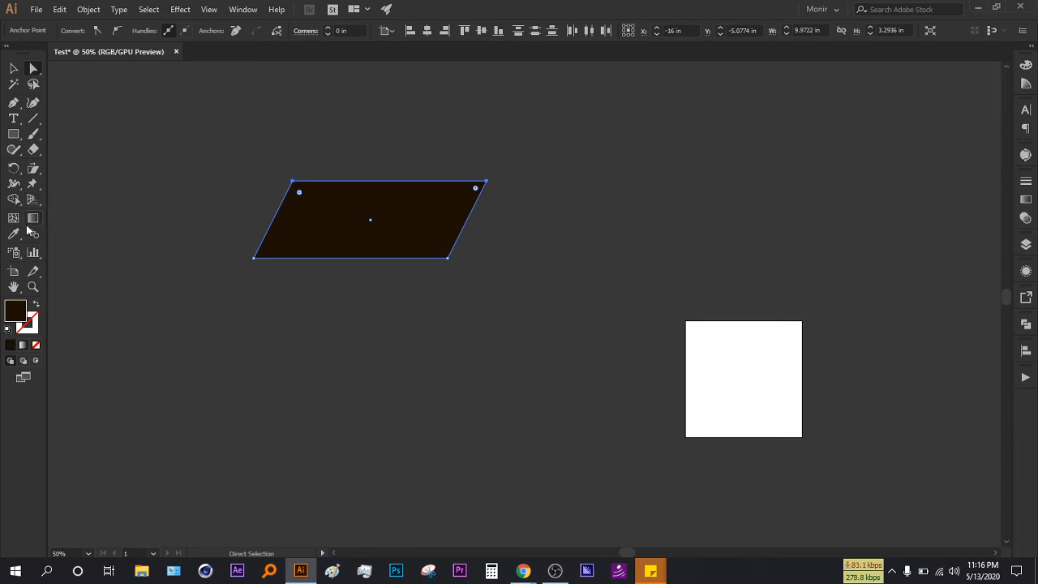
- Sketch a circle and two tilted rectangles beneath the parallelogram with the Shaper tool
{"action": "left_click", "coordinate": [17, 252]}
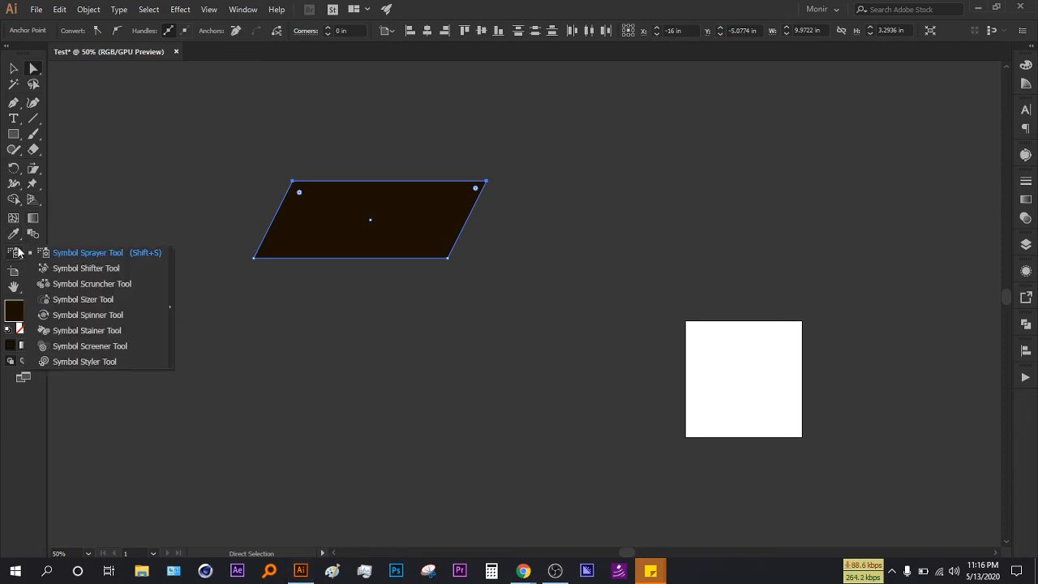
{"action": "left_click", "coordinate": [18, 153]}
{"action": "mouse_move", "coordinate": [18, 153]}
{"action": "left_mouse_down"}
{"action": "mouse_move", "coordinate": [88, 151]}
{"action": "mouse_move", "coordinate": [73, 167]}
{"action": "mouse_move", "coordinate": [72, 151]}
{"action": "left_mouse_up"}
{"action": "mouse_move", "coordinate": [271, 322]}
{"action": "left_mouse_down"}
{"action": "mouse_move", "coordinate": [304, 369]}
{"action": "mouse_move", "coordinate": [266, 377]}
{"action": "mouse_move", "coordinate": [249, 341]}
{"action": "mouse_move", "coordinate": [266, 323]}
{"action": "left_mouse_up"}
{"action": "mouse_move", "coordinate": [373, 331]}
{"action": "left_mouse_down"}
{"action": "mouse_move", "coordinate": [423, 367]}
{"action": "mouse_move", "coordinate": [442, 324]}
{"action": "mouse_move", "coordinate": [375, 325]}
{"action": "left_mouse_up"}
{"action": "left_click_drag", "start_coordinate": [166, 374], "coordinate": [232, 374]}
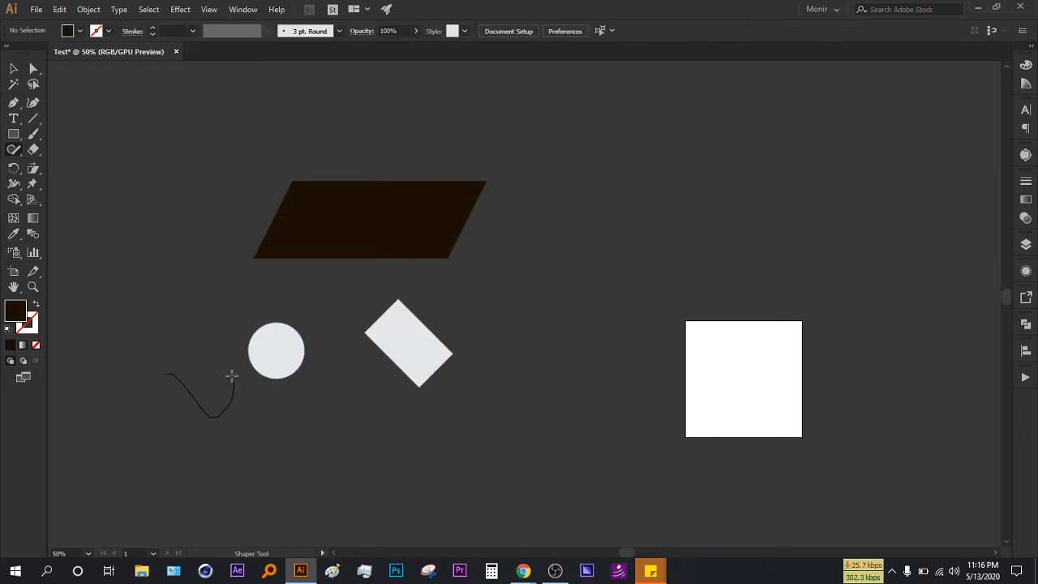
{"action": "left_click_drag", "start_coordinate": [174, 323], "coordinate": [167, 370]}
- Draw a freehand zigzag line beside the parallelogram with the Pencil tool and give it a white stroke
{"action": "left_click_drag", "start_coordinate": [13, 149], "coordinate": [55, 170]}
{"action": "mouse_move", "coordinate": [146, 216]}
{"action": "left_mouse_down"}
{"action": "mouse_move", "coordinate": [159, 197]}
{"action": "mouse_move", "coordinate": [208, 203]}
{"action": "mouse_move", "coordinate": [248, 168]}
{"action": "left_mouse_up"}
{"action": "left_click", "coordinate": [33, 328]}
{"action": "left_click", "coordinate": [12, 346]}
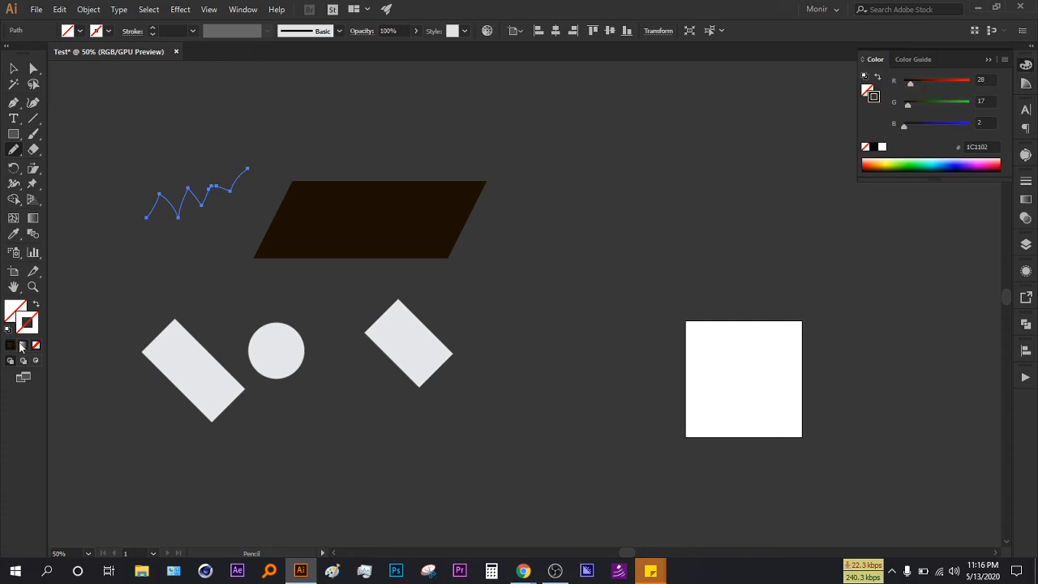
{"action": "left_click", "coordinate": [882, 147]}
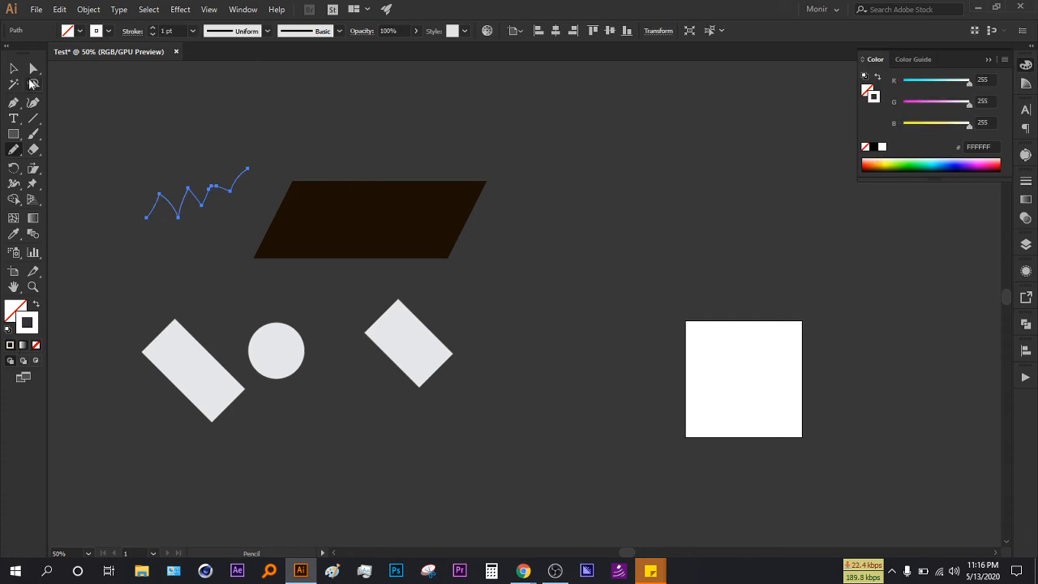
- Select the zigzag line and increase its stroke weight to 5 pt
{"action": "left_click", "coordinate": [16, 71]}
{"action": "left_click", "coordinate": [197, 210]}
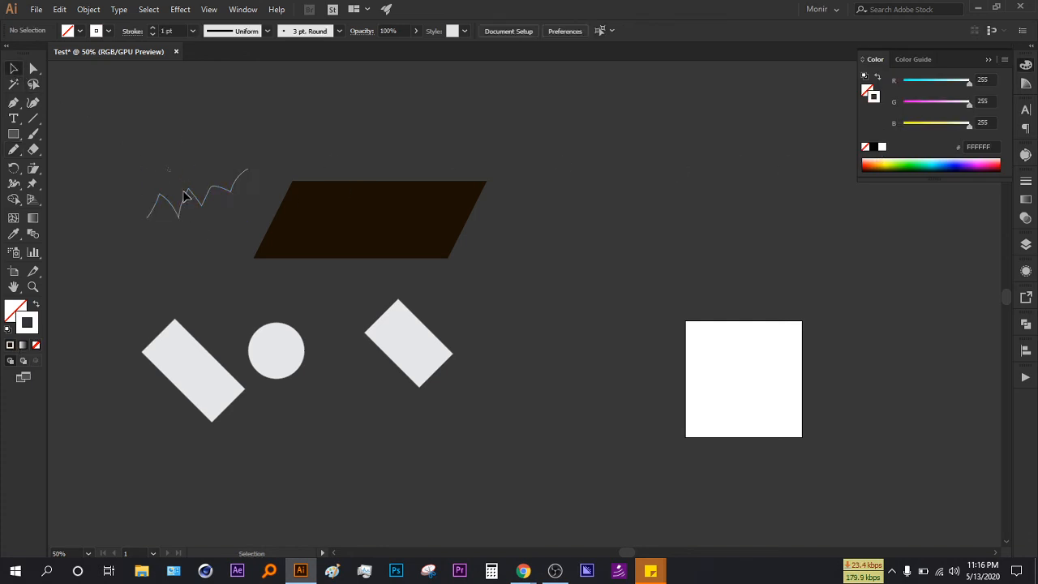
{"action": "left_click", "coordinate": [185, 197]}
{"action": "left_click", "coordinate": [159, 30]}
{"action": "left_click", "coordinate": [159, 30]}
{"action": "left_click", "coordinate": [159, 30]}
{"action": "left_click", "coordinate": [159, 30]}
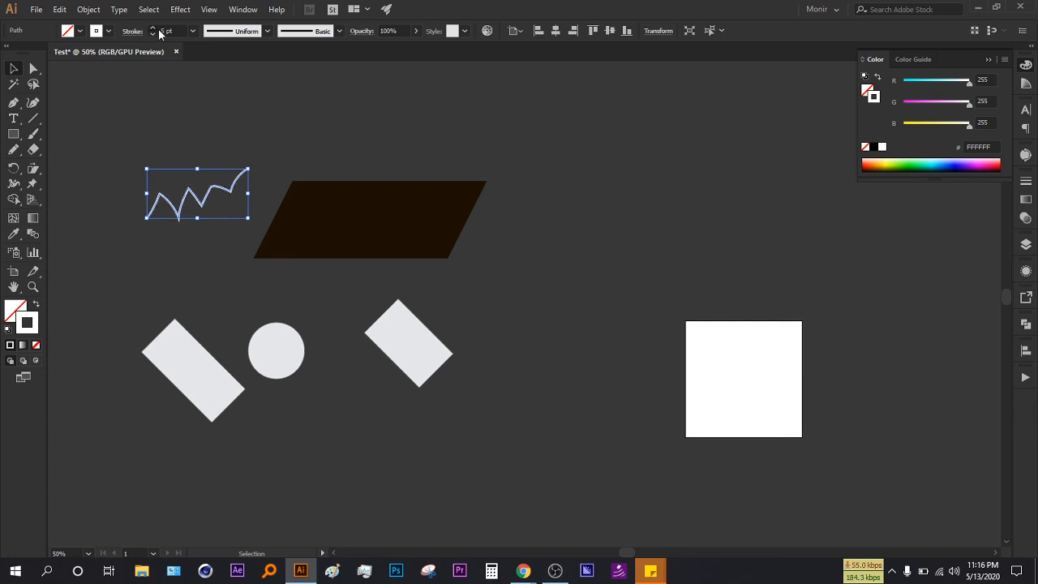
- Raise the zigzag line's stroke weight to 6 pt and draw a small scribble and a long wavy line with the Pencil tool
{"action": "left_click", "coordinate": [159, 30]}
{"action": "left_click", "coordinate": [232, 244]}
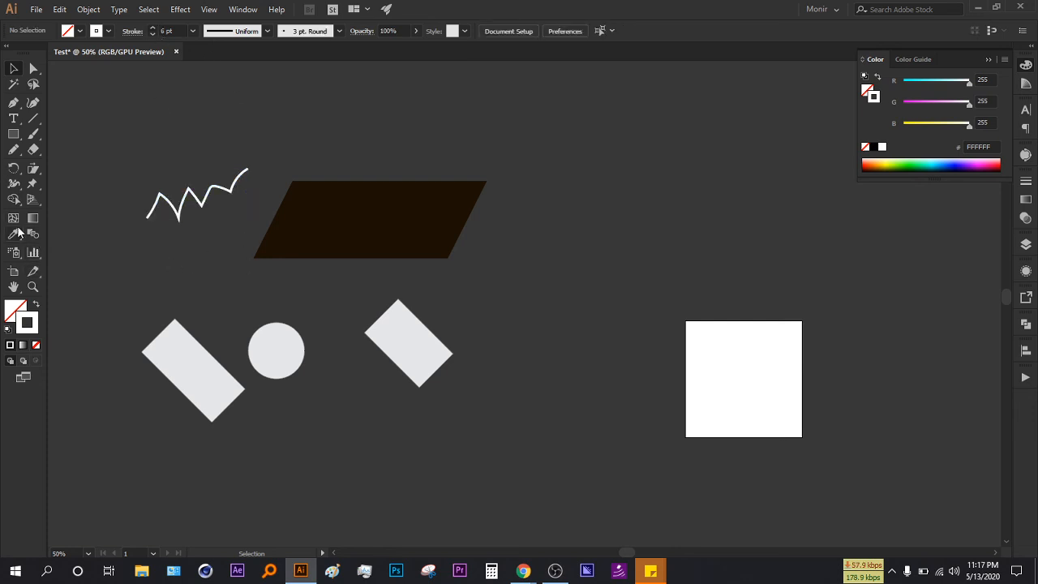
{"action": "left_click", "coordinate": [14, 150]}
{"action": "mouse_move", "coordinate": [128, 264]}
{"action": "left_mouse_down"}
{"action": "mouse_move", "coordinate": [144, 280]}
{"action": "mouse_move", "coordinate": [157, 267]}
{"action": "mouse_move", "coordinate": [171, 274]}
{"action": "left_mouse_up"}
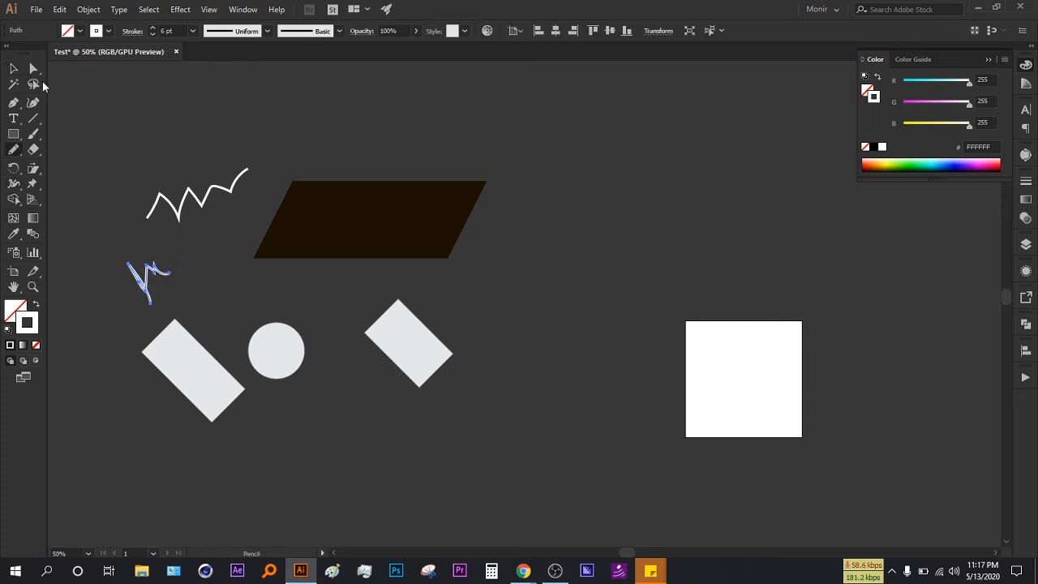
{"action": "mouse_move", "coordinate": [498, 304]}
{"action": "left_mouse_down"}
{"action": "mouse_move", "coordinate": [576, 277]}
{"action": "mouse_move", "coordinate": [633, 296]}
{"action": "mouse_move", "coordinate": [698, 277]}
{"action": "left_mouse_up"}
{"action": "left_click", "coordinate": [14, 69]}
{"action": "left_click", "coordinate": [690, 338]}
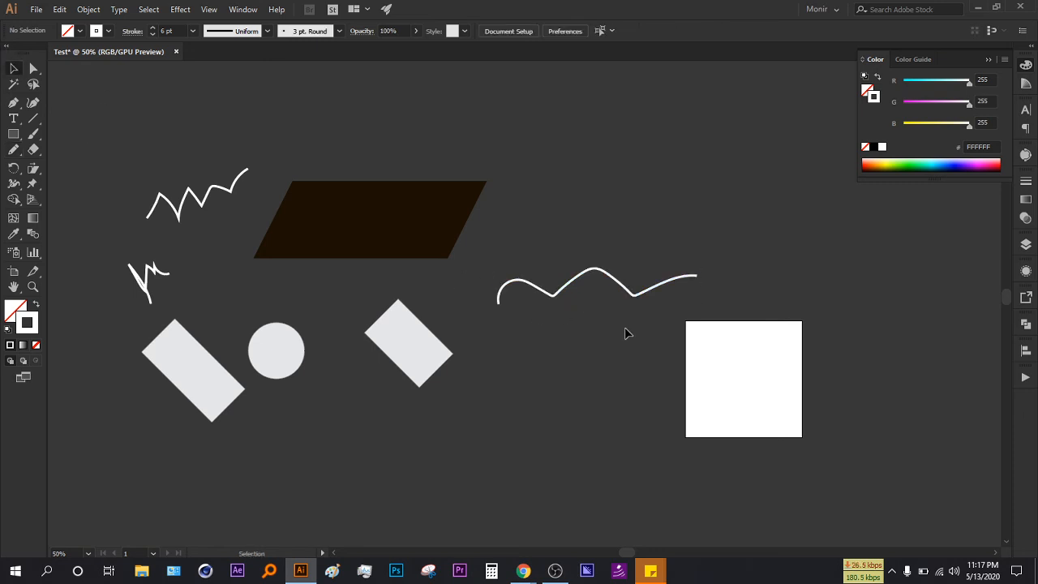
- Draw a smooth open wave with the Pen tool beneath the long pencil line and end the path
{"action": "left_click", "coordinate": [14, 102]}
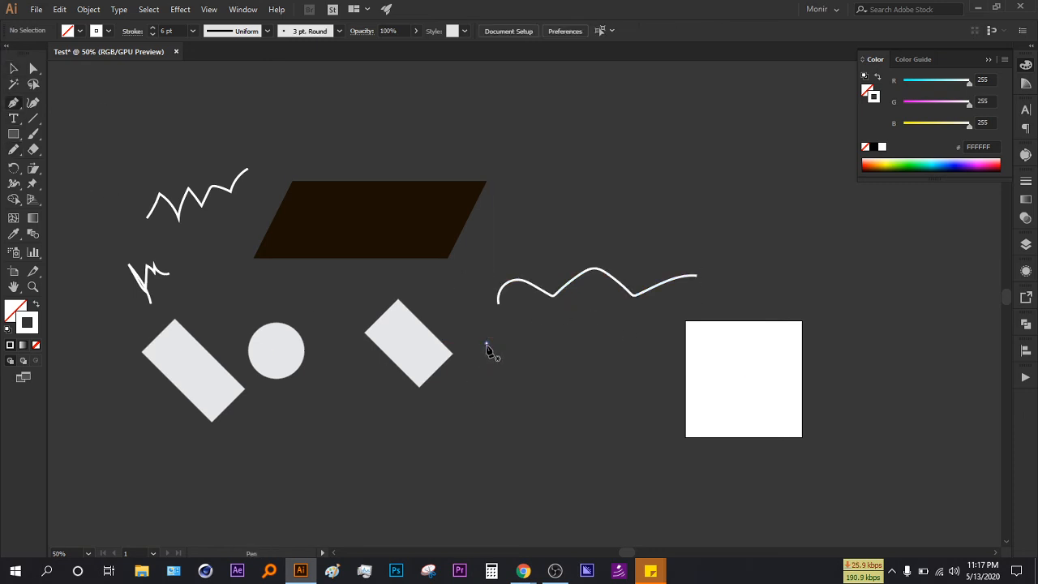
{"action": "left_click", "coordinate": [486, 343]}
{"action": "left_click_drag", "start_coordinate": [542, 343], "coordinate": [693, 363]}
{"action": "key", "text": "Return"}
{"action": "left_click", "coordinate": [14, 69]}
{"action": "left_click", "coordinate": [236, 261]}
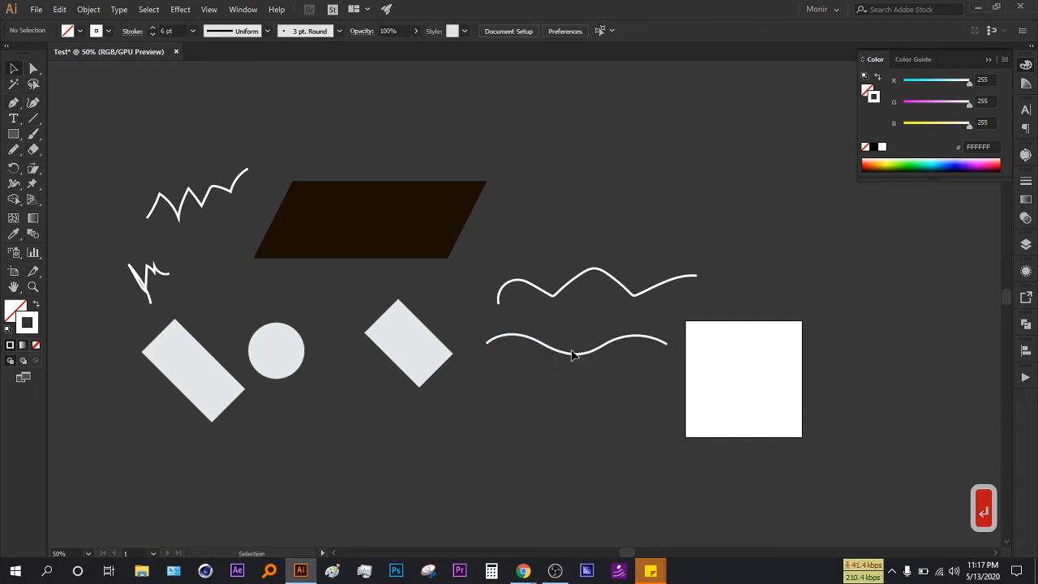
- Activate the Smooth tool and examine the corners of the wavy lines and the zigzag line up close
{"action": "mouse_move", "coordinate": [13, 146]}
{"action": "left_mouse_down"}
{"action": "mouse_move", "coordinate": [97, 165]}
{"action": "mouse_move", "coordinate": [110, 189]}
{"action": "mouse_move", "coordinate": [90, 179]}
{"action": "left_mouse_up"}
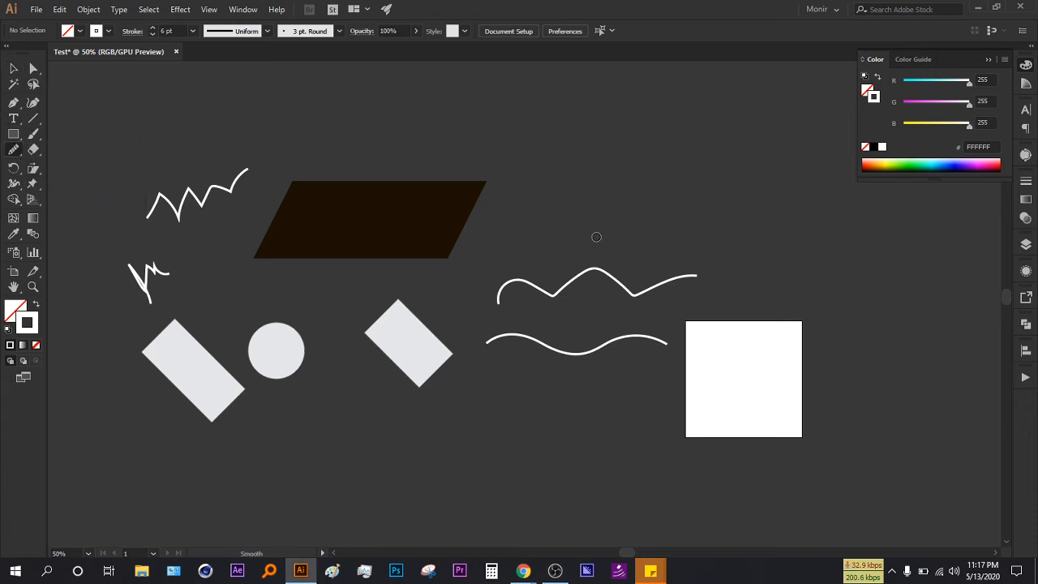
{"action": "scroll", "coordinate": [598, 276], "scroll_direction": "up", "scroll_amount": 3}
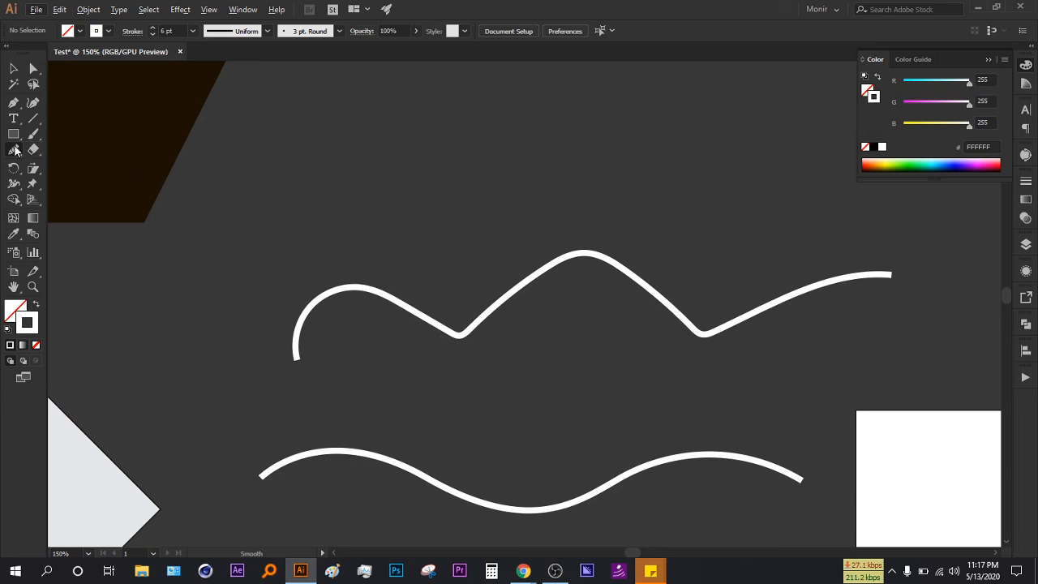
{"action": "left_click_drag", "start_coordinate": [459, 334], "coordinate": [472, 344]}
{"action": "left_click_drag", "start_coordinate": [232, 274], "coordinate": [509, 303]}
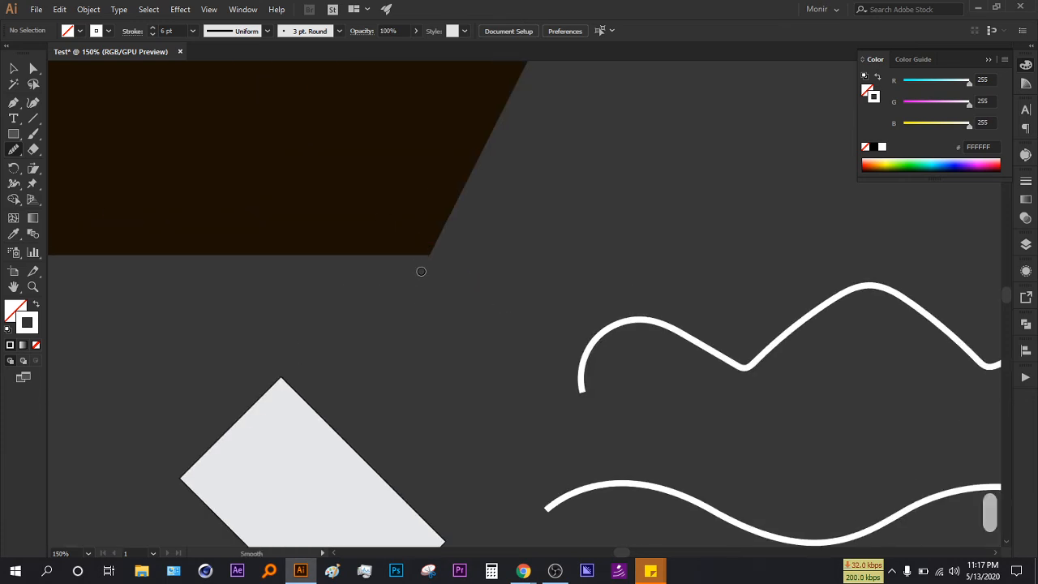
{"action": "scroll", "coordinate": [488, 365], "scroll_direction": "down", "scroll_amount": 3}
{"action": "left_click_drag", "start_coordinate": [356, 370], "coordinate": [425, 354]}
{"action": "scroll", "coordinate": [269, 237], "scroll_direction": "up", "scroll_amount": 3}
{"action": "mouse_move", "coordinate": [269, 237]}
{"action": "left_mouse_down"}
{"action": "mouse_move", "coordinate": [295, 248]}
{"action": "mouse_move", "coordinate": [287, 259]}
{"action": "left_mouse_up"}
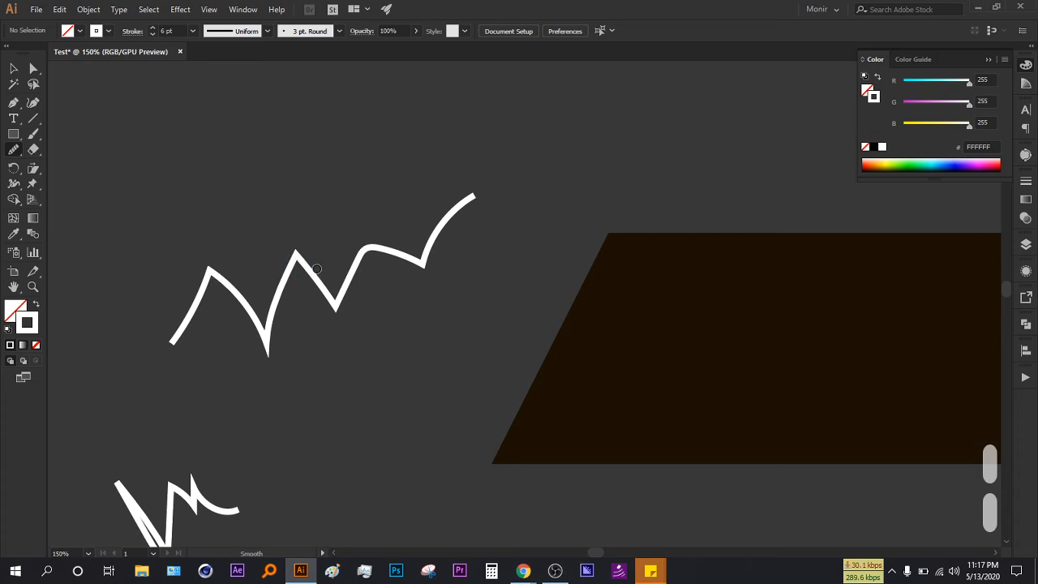
- Swap the fill and stroke of the upper zigzag line, giving it a white fill and no stroke
{"action": "left_click", "coordinate": [13, 68]}
{"action": "left_click", "coordinate": [336, 306]}
{"action": "key", "text": "shift+x"}
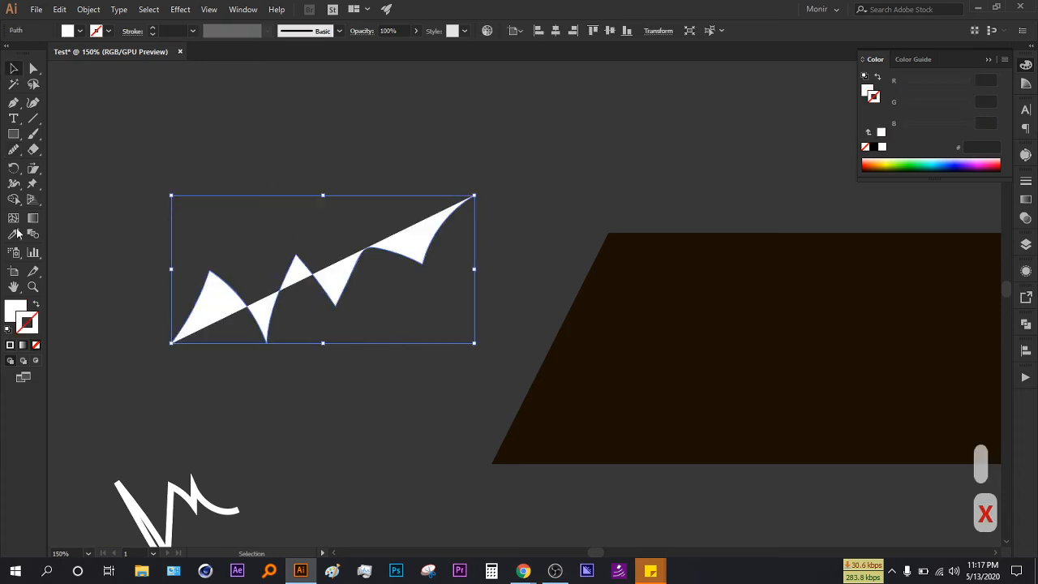
{"action": "left_click", "coordinate": [87, 210]}
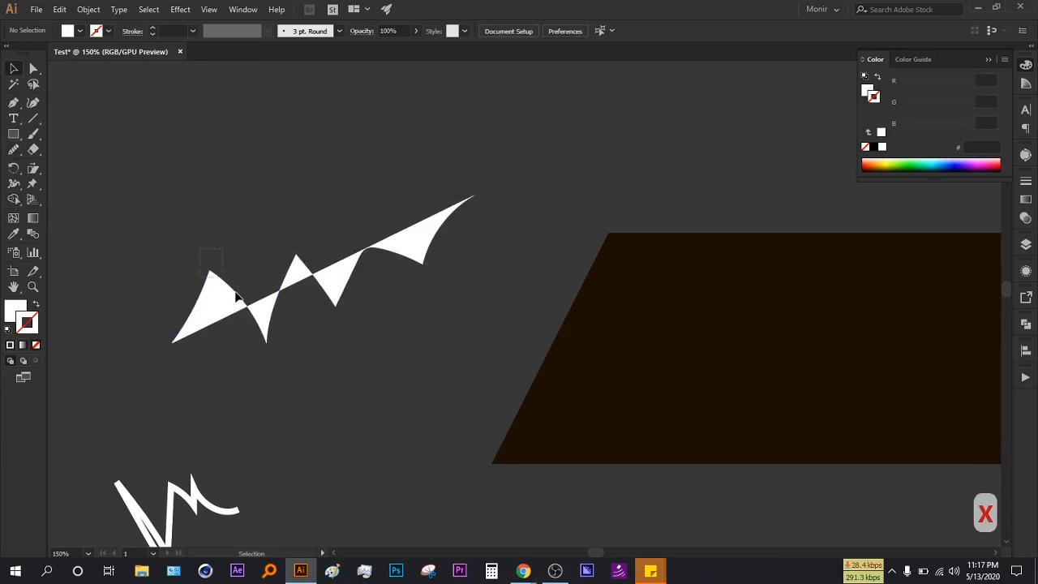
{"action": "left_click", "coordinate": [212, 280]}
- Try to smooth the outline of the filled zigzag with the Smooth tool and undo the last pass
{"action": "left_click", "coordinate": [13, 149]}
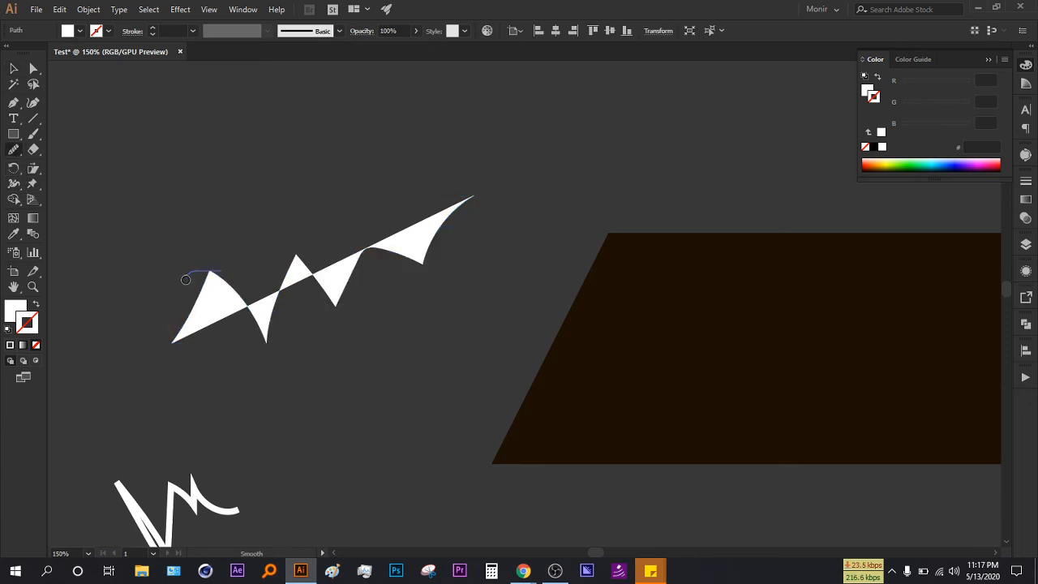
{"action": "mouse_move", "coordinate": [380, 272]}
{"action": "left_mouse_down"}
{"action": "mouse_move", "coordinate": [406, 248]}
{"action": "mouse_move", "coordinate": [454, 278]}
{"action": "mouse_move", "coordinate": [362, 220]}
{"action": "mouse_move", "coordinate": [138, 215]}
{"action": "left_mouse_up"}
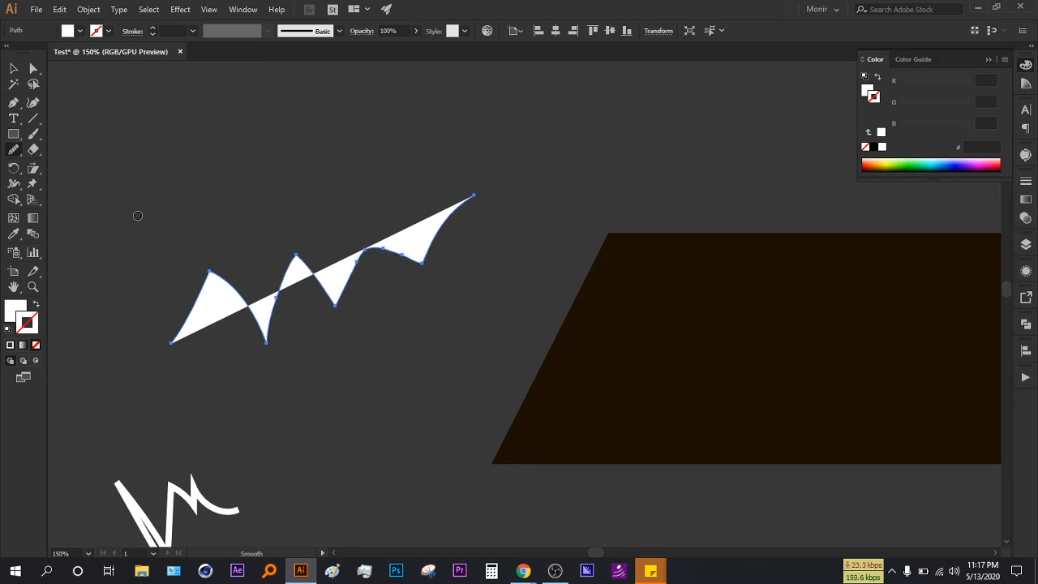
{"action": "scroll", "coordinate": [417, 274], "scroll_direction": "up", "scroll_amount": 2}
{"action": "key", "text": "ctrl+z"}
- With Direct Selection, lower the anchor point beside the zigzag's rounded hump and bend the neighbouring anchor's handle toward the curve
{"action": "scroll", "coordinate": [347, 238], "scroll_direction": "up", "scroll_amount": 6}
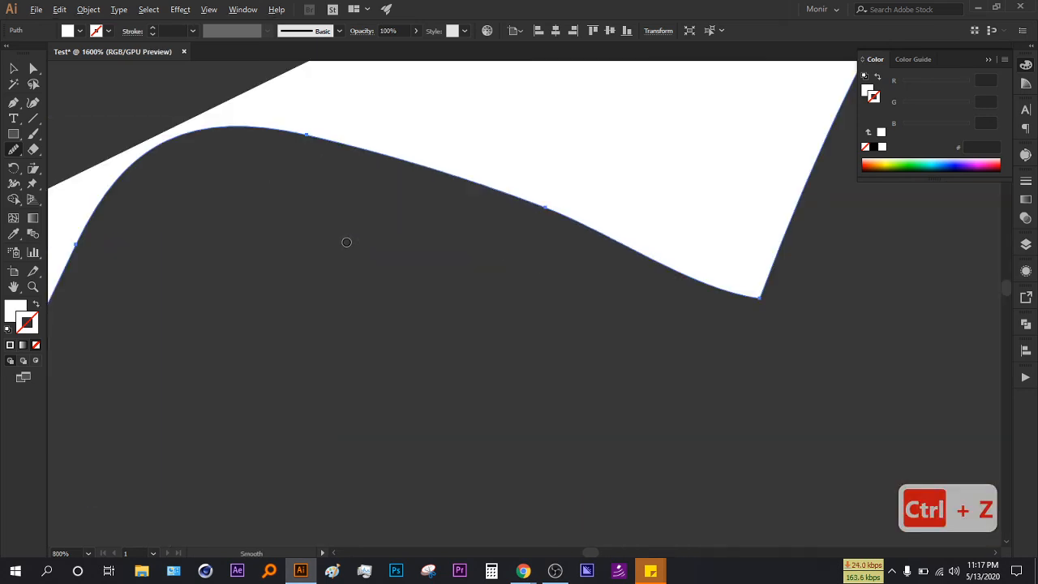
{"action": "key", "text": "a"}
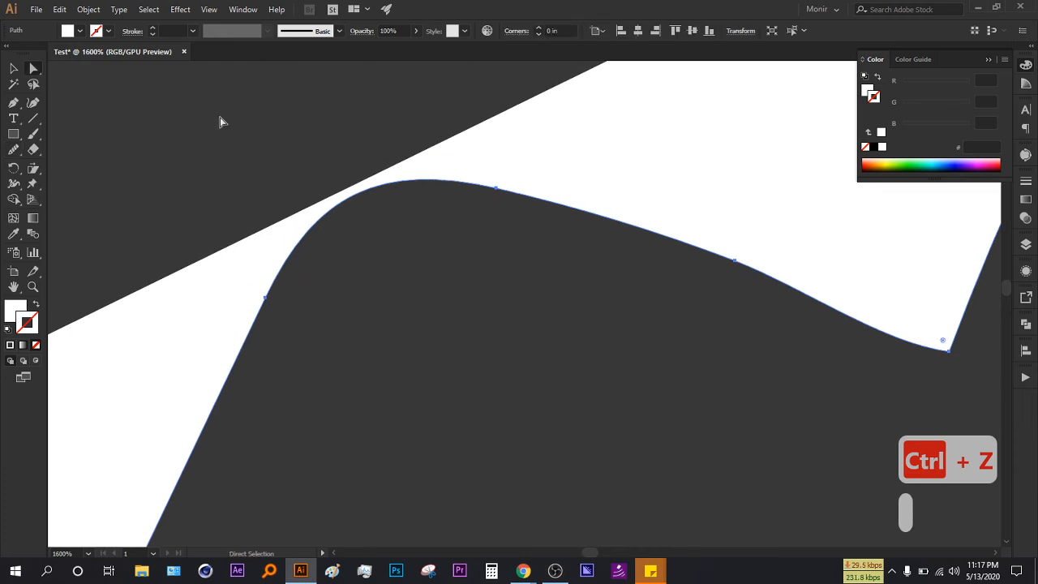
{"action": "left_click_drag", "start_coordinate": [495, 187], "coordinate": [536, 273]}
{"action": "left_click", "coordinate": [537, 240]}
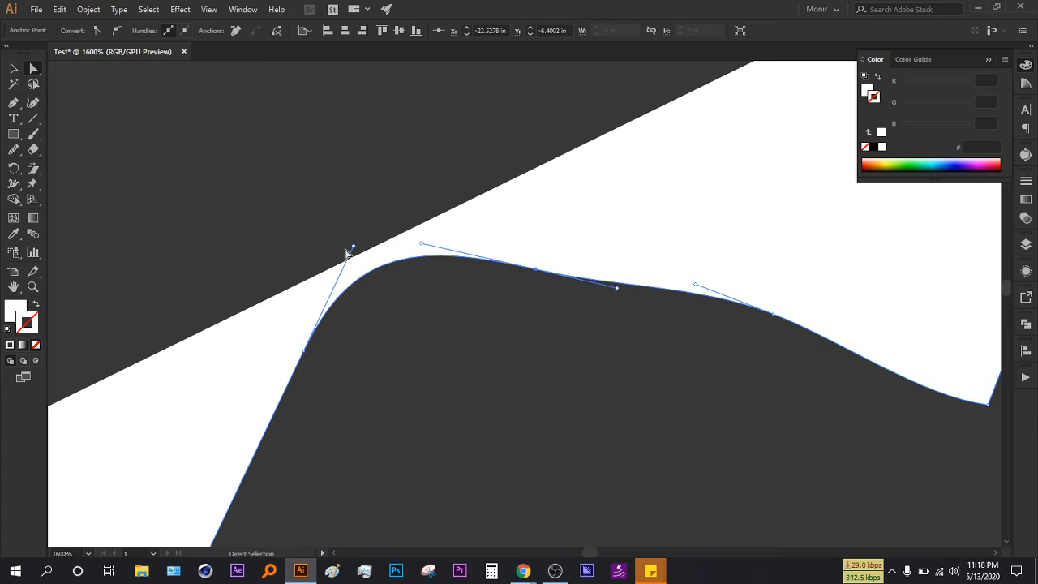
{"action": "left_click_drag", "start_coordinate": [352, 246], "coordinate": [396, 288]}
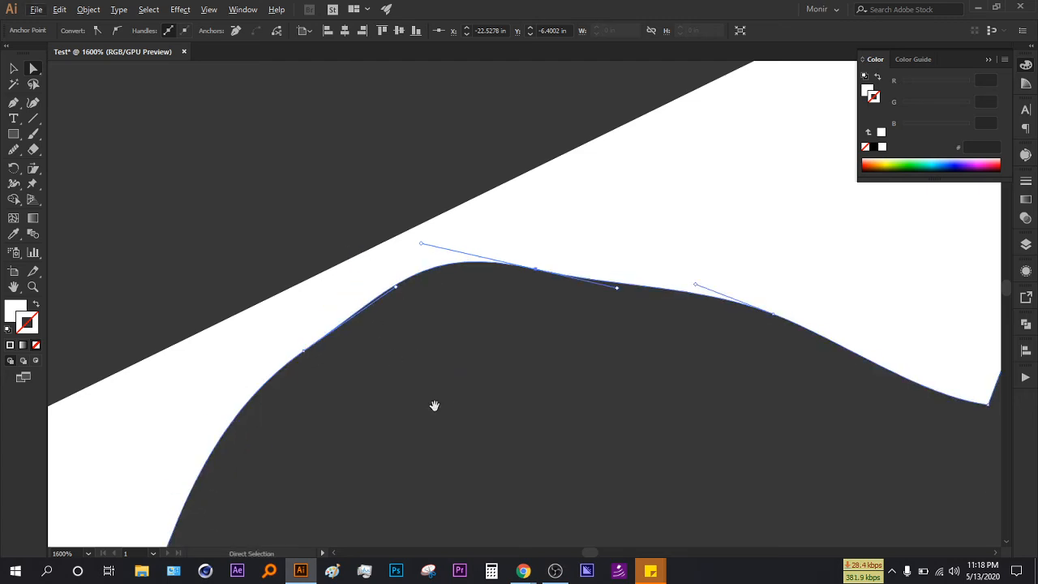
{"action": "left_click_drag", "start_coordinate": [434, 405], "coordinate": [389, 275]}
{"action": "scroll", "coordinate": [390, 276], "scroll_direction": "down", "scroll_amount": 1}
{"action": "left_click_drag", "start_coordinate": [373, 160], "coordinate": [467, 208]}
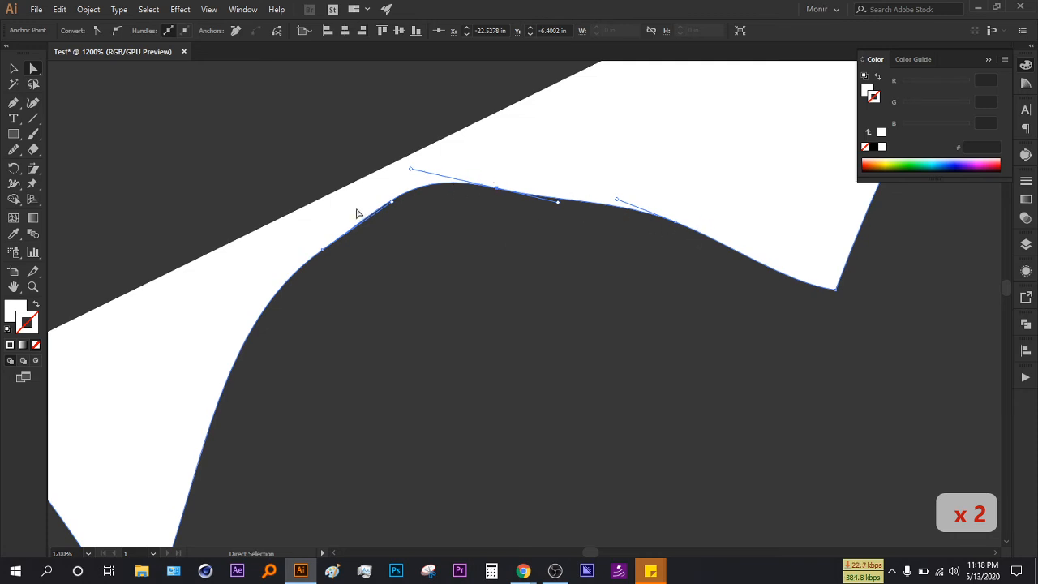
- Smooth the curve around the zigzag's rounded hump with repeated Smooth tool strokes along its top and both slopes, then deselect the shape
{"action": "mouse_move", "coordinate": [19, 153]}
{"action": "left_mouse_down"}
{"action": "mouse_move", "coordinate": [93, 153]}
{"action": "mouse_move", "coordinate": [69, 175]}
{"action": "left_mouse_up"}
{"action": "left_click_drag", "start_coordinate": [648, 212], "coordinate": [524, 186]}
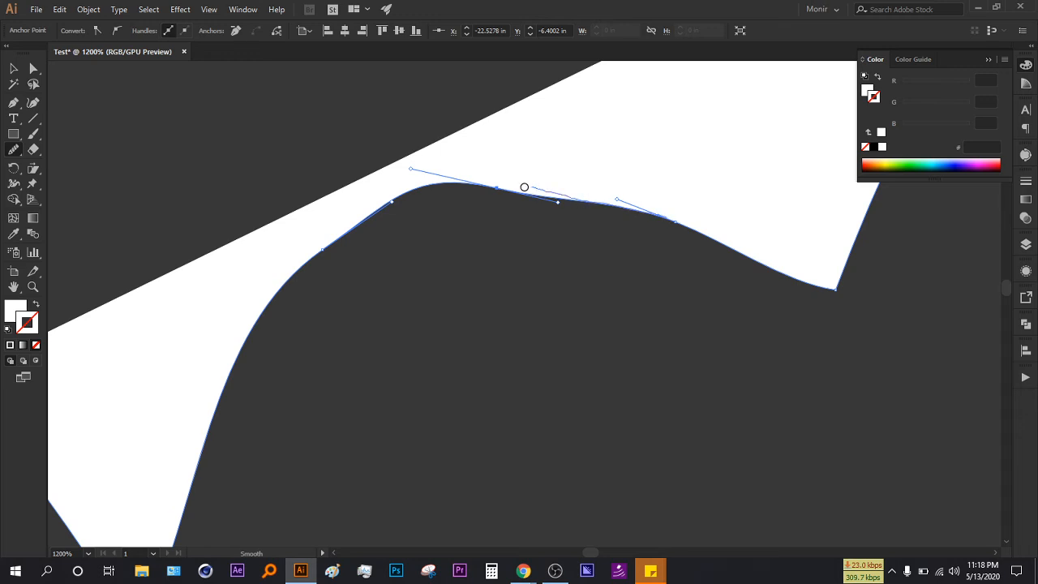
{"action": "mouse_move", "coordinate": [614, 204]}
{"action": "left_mouse_down"}
{"action": "mouse_move", "coordinate": [491, 178]}
{"action": "mouse_move", "coordinate": [477, 187]}
{"action": "mouse_move", "coordinate": [560, 179]}
{"action": "left_mouse_up"}
{"action": "left_click_drag", "start_coordinate": [656, 232], "coordinate": [473, 181]}
{"action": "left_click_drag", "start_coordinate": [670, 223], "coordinate": [552, 185]}
{"action": "left_click_drag", "start_coordinate": [470, 187], "coordinate": [361, 223]}
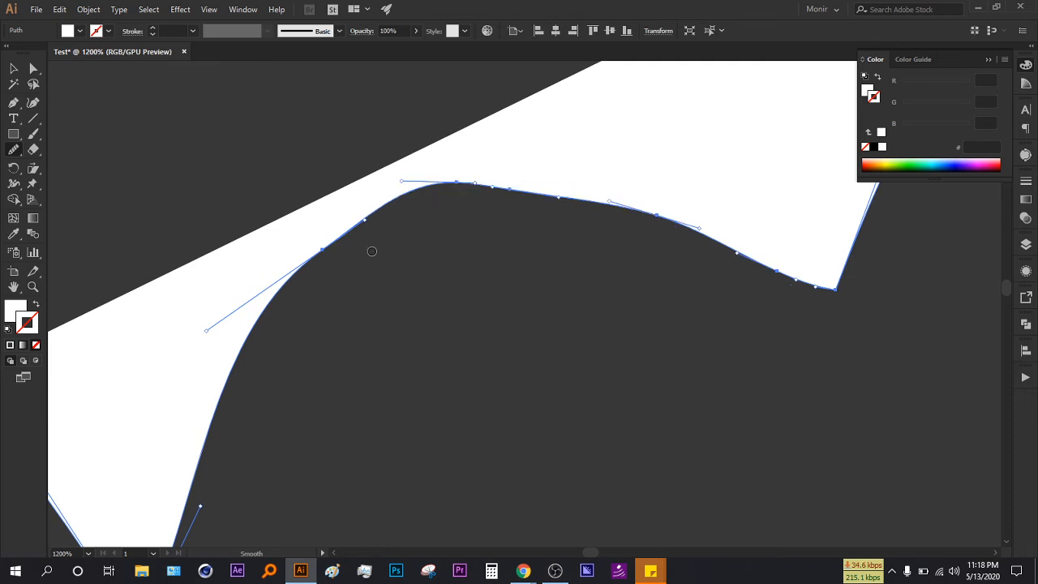
{"action": "mouse_move", "coordinate": [259, 329]}
{"action": "left_mouse_down"}
{"action": "mouse_move", "coordinate": [265, 289]}
{"action": "mouse_move", "coordinate": [287, 259]}
{"action": "mouse_move", "coordinate": [378, 212]}
{"action": "left_mouse_up"}
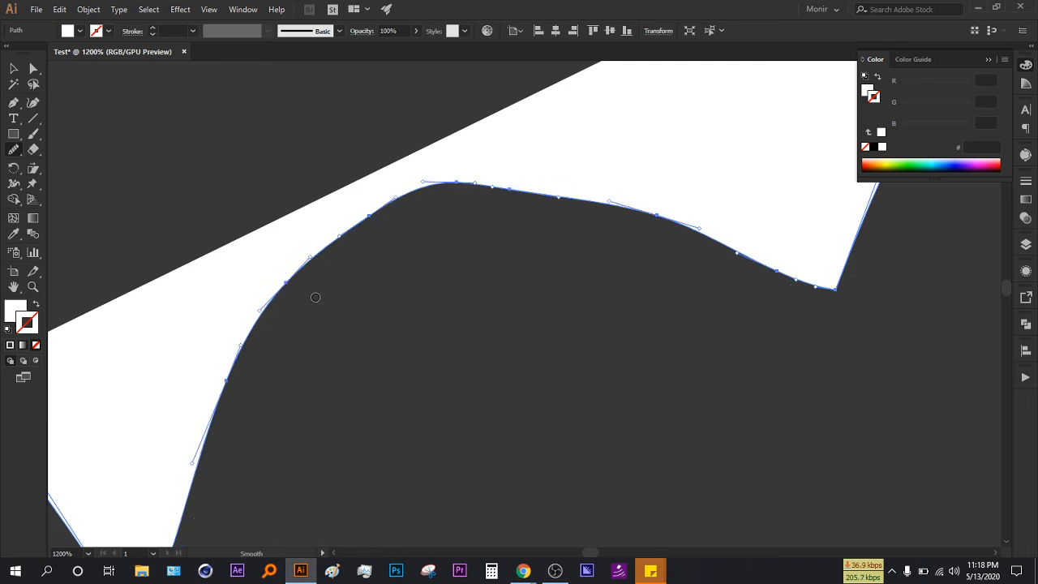
{"action": "mouse_move", "coordinate": [199, 434]}
{"action": "left_mouse_down"}
{"action": "mouse_move", "coordinate": [225, 352]}
{"action": "mouse_move", "coordinate": [280, 273]}
{"action": "mouse_move", "coordinate": [398, 214]}
{"action": "left_mouse_up"}
{"action": "mouse_move", "coordinate": [469, 184]}
{"action": "left_mouse_down"}
{"action": "mouse_move", "coordinate": [586, 185]}
{"action": "mouse_move", "coordinate": [719, 222]}
{"action": "mouse_move", "coordinate": [819, 297]}
{"action": "left_mouse_up"}
{"action": "left_click_drag", "start_coordinate": [575, 223], "coordinate": [483, 203]}
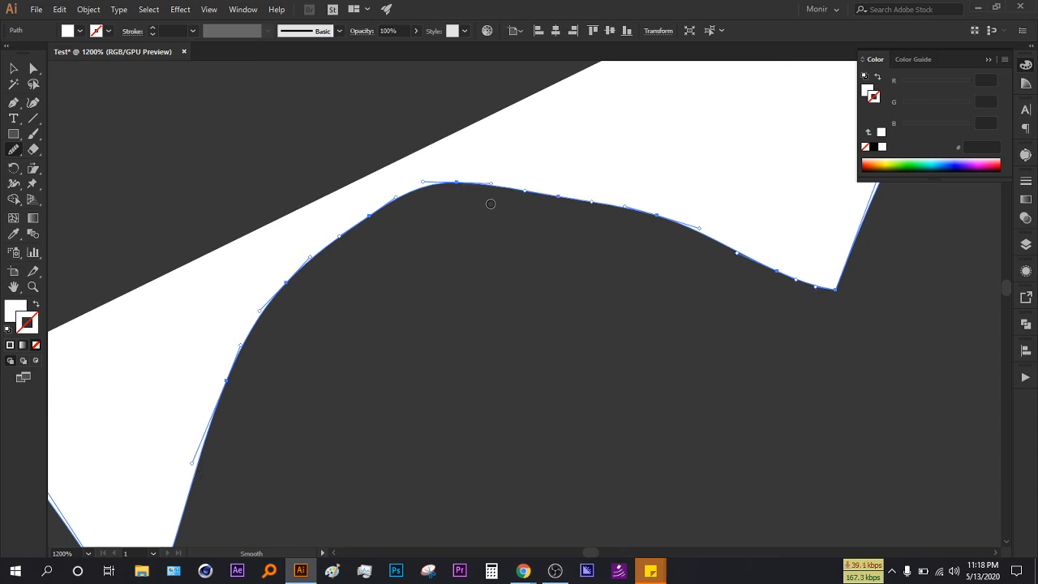
{"action": "left_click_drag", "start_coordinate": [590, 205], "coordinate": [467, 165]}
{"action": "left_click_drag", "start_coordinate": [400, 201], "coordinate": [459, 202]}
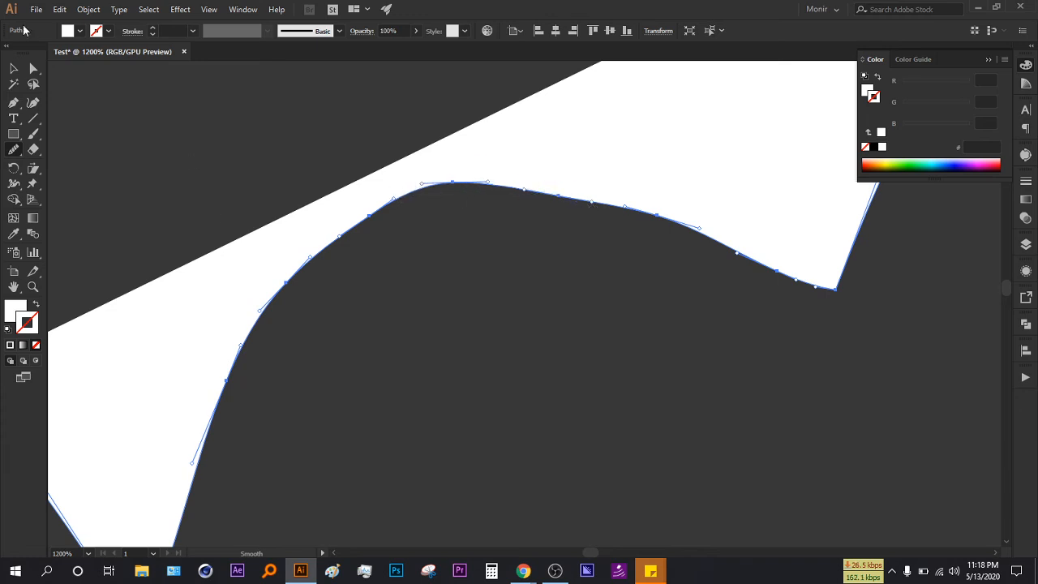
{"action": "left_click", "coordinate": [15, 73]}
{"action": "left_click", "coordinate": [179, 156]}
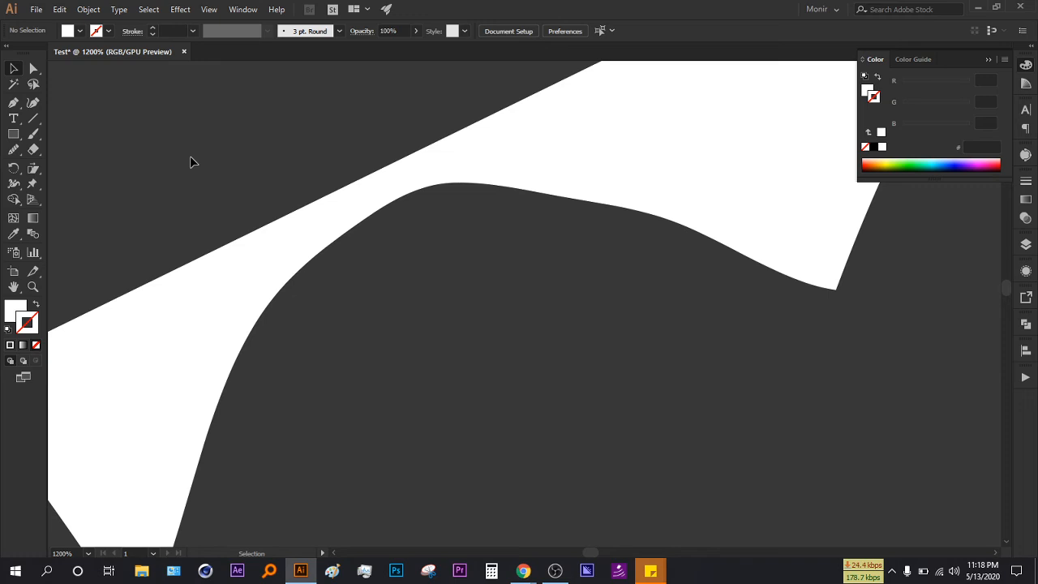
- Select the filled zigzag and split its outline at the rounded hump with the Path Eraser tool
{"action": "left_click", "coordinate": [13, 149]}
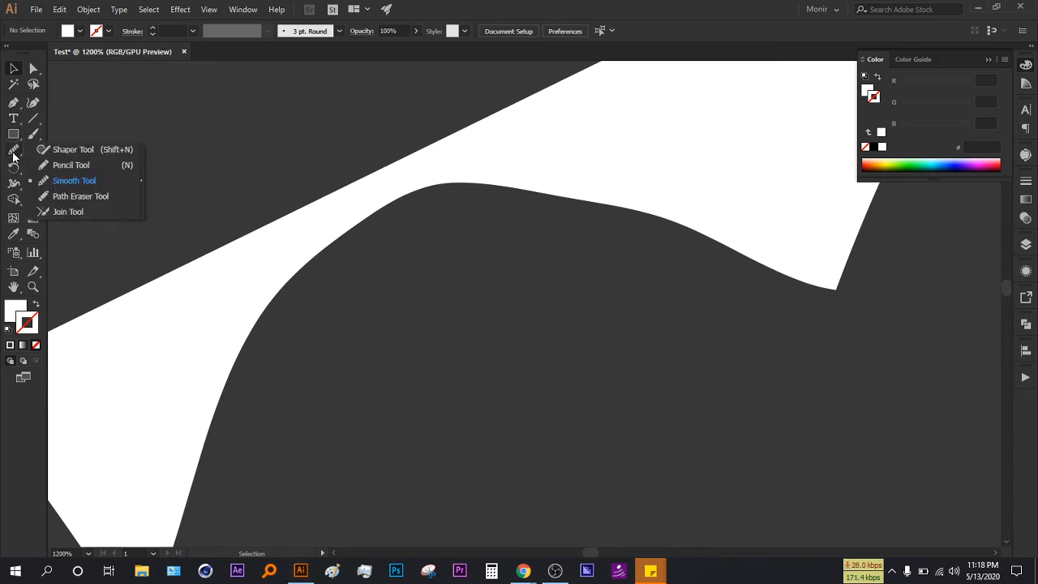
{"action": "left_click", "coordinate": [99, 196]}
{"action": "left_click", "coordinate": [8, 69]}
{"action": "left_click", "coordinate": [180, 272]}
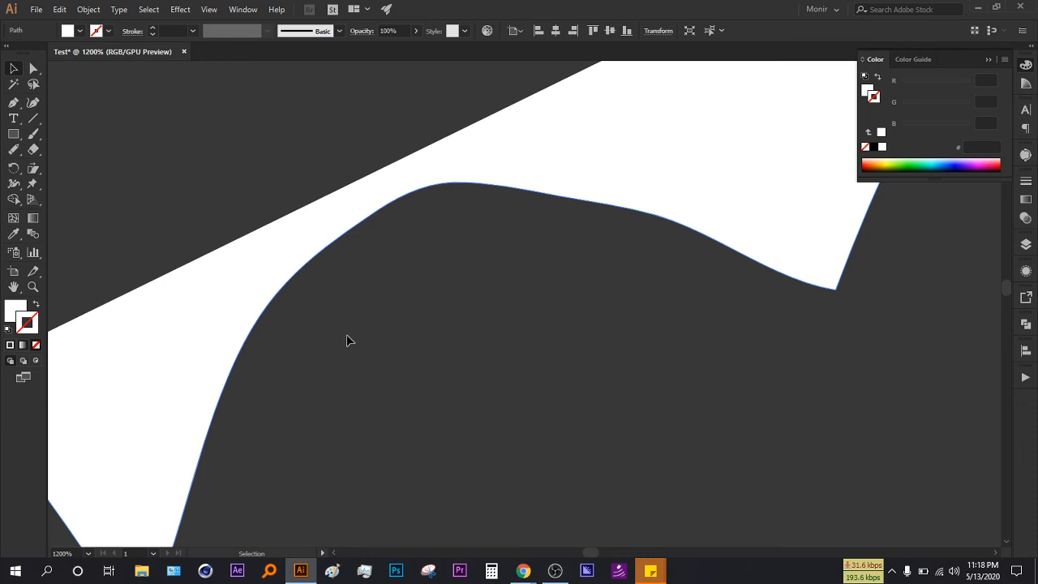
{"action": "scroll", "coordinate": [346, 340], "scroll_direction": "down", "scroll_amount": 1}
{"action": "left_click", "coordinate": [15, 151]}
{"action": "left_click_drag", "start_coordinate": [421, 245], "coordinate": [423, 239]}
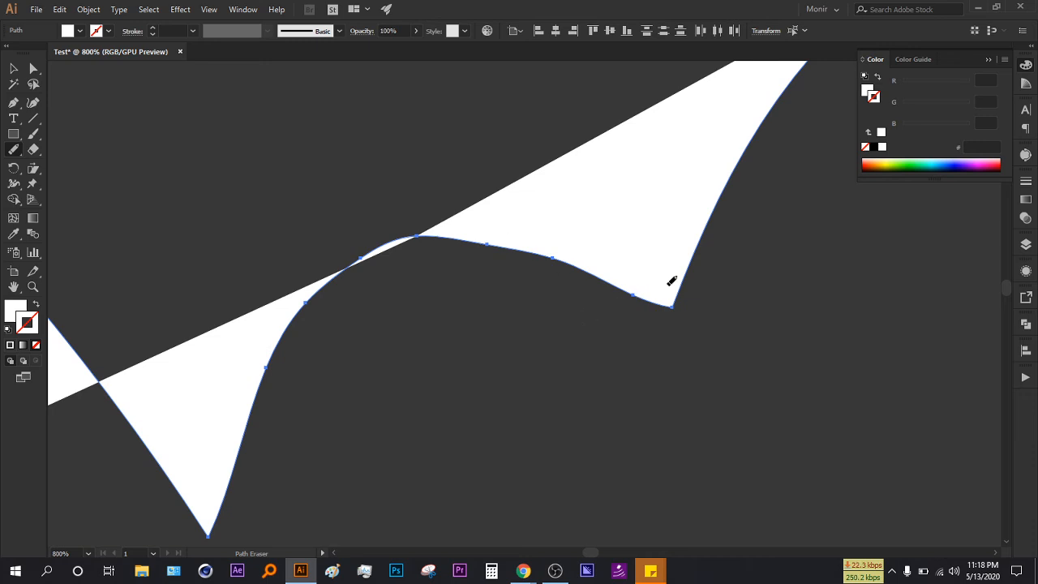
{"action": "left_click_drag", "start_coordinate": [535, 274], "coordinate": [538, 236]}
{"action": "mouse_move", "coordinate": [603, 301]}
{"action": "left_mouse_down"}
{"action": "mouse_move", "coordinate": [538, 220]}
{"action": "mouse_move", "coordinate": [481, 246]}
{"action": "left_mouse_up"}
{"action": "left_click_drag", "start_coordinate": [354, 239], "coordinate": [395, 292]}
{"action": "mouse_move", "coordinate": [302, 257]}
{"action": "left_mouse_down"}
{"action": "mouse_move", "coordinate": [287, 332]}
{"action": "mouse_move", "coordinate": [289, 270]}
{"action": "left_mouse_up"}
- Erase a short section of the zigzag's outline between its middle peak and the following valley with the Path Eraser
{"action": "scroll", "coordinate": [376, 385], "scroll_direction": "down", "scroll_amount": 1}
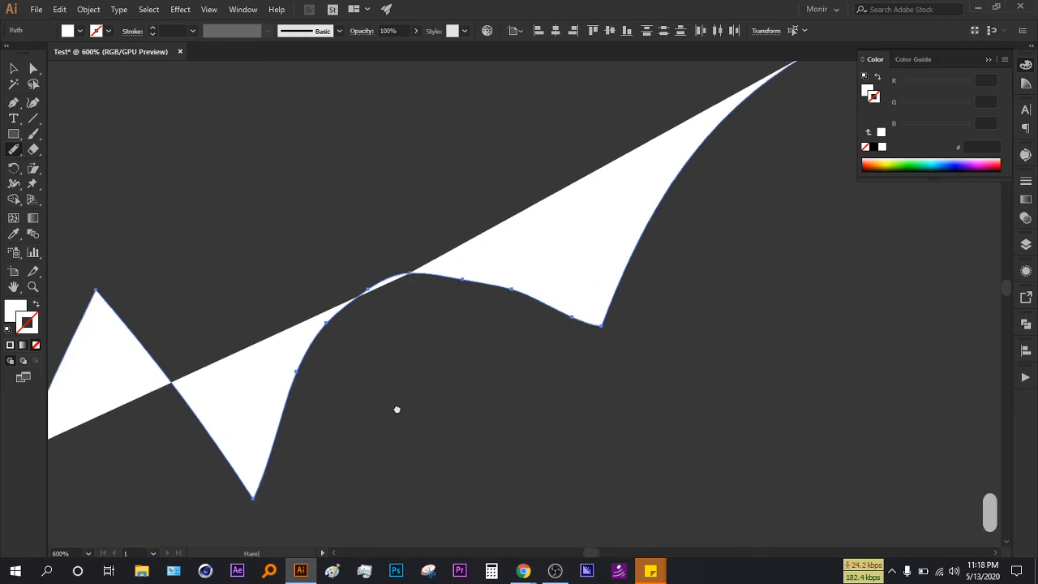
{"action": "left_click_drag", "start_coordinate": [210, 323], "coordinate": [205, 328]}
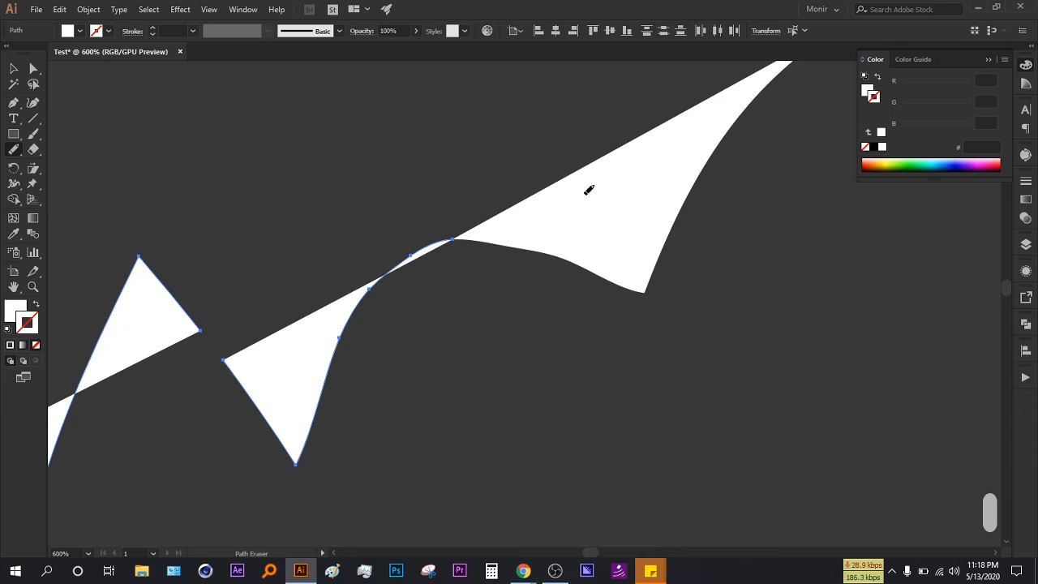
{"action": "left_click_drag", "start_coordinate": [674, 198], "coordinate": [616, 300]}
- Erase a tiny section of the first peak's descending curve with the Path Eraser, check the gap up close, and return to the Selection tool
{"action": "scroll", "coordinate": [486, 333], "scroll_direction": "left", "scroll_amount": 5}
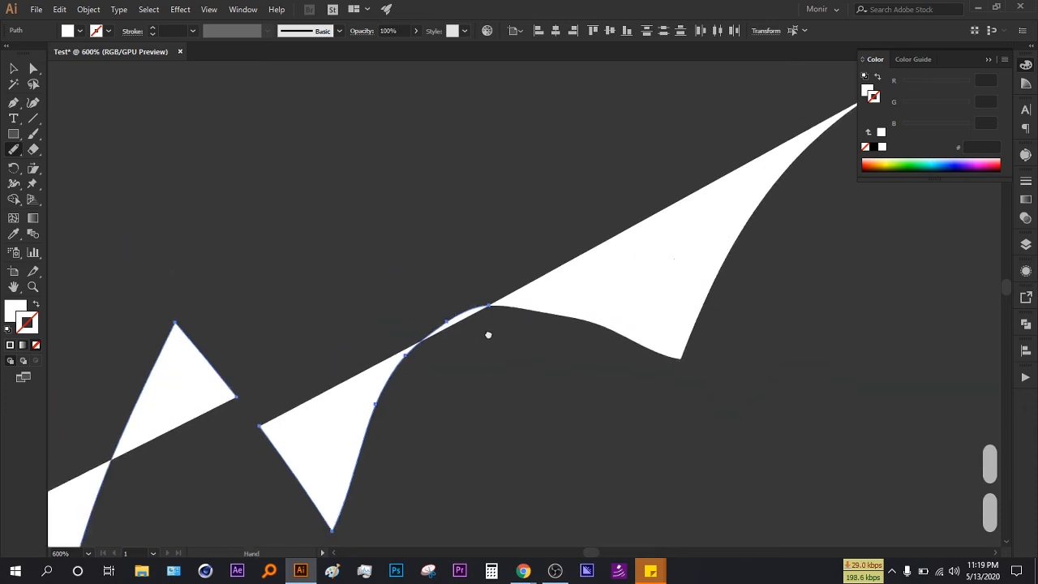
{"action": "scroll", "coordinate": [571, 315], "scroll_direction": "left", "scroll_amount": 4}
{"action": "scroll", "coordinate": [570, 315], "scroll_direction": "left", "scroll_amount": 8}
{"action": "scroll", "coordinate": [486, 320], "scroll_direction": "down", "scroll_amount": 3}
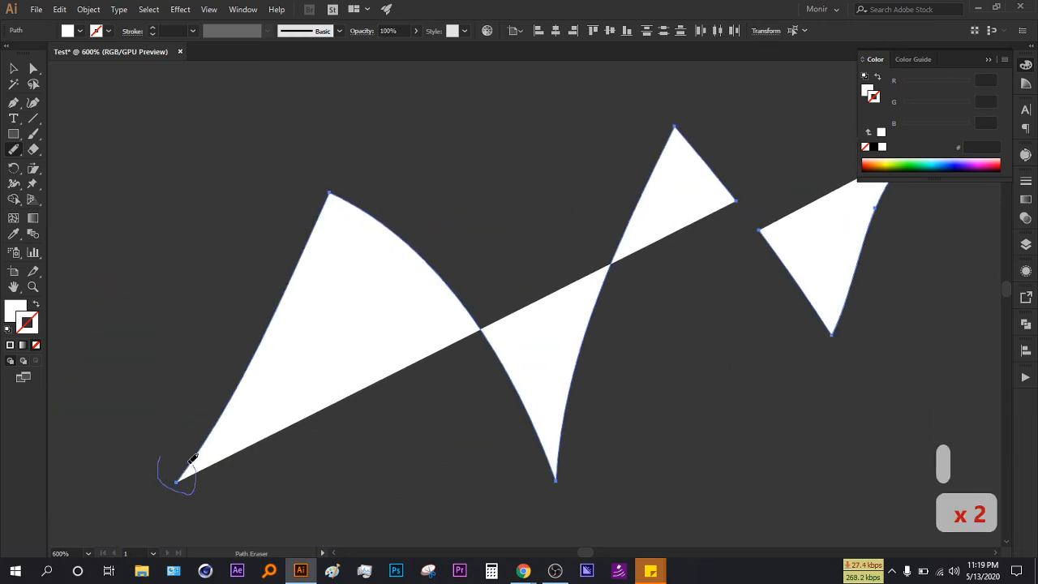
{"action": "mouse_move", "coordinate": [167, 475]}
{"action": "left_mouse_down"}
{"action": "mouse_move", "coordinate": [447, 365]}
{"action": "mouse_move", "coordinate": [493, 325]}
{"action": "left_mouse_up"}
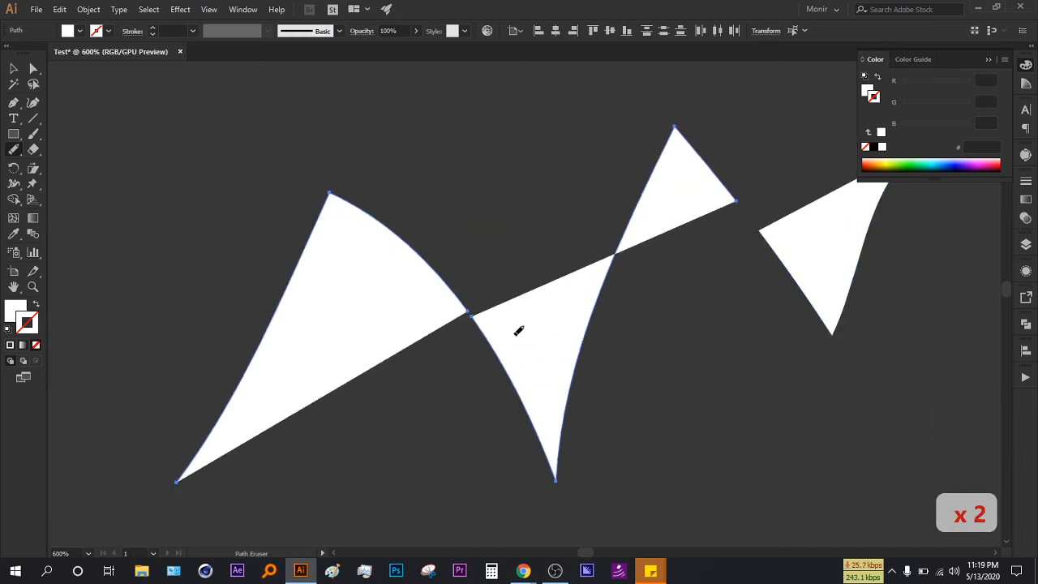
{"action": "scroll", "coordinate": [519, 341], "scroll_direction": "up", "scroll_amount": 1}
{"action": "scroll", "coordinate": [437, 287], "scroll_direction": "up", "scroll_amount": 1}
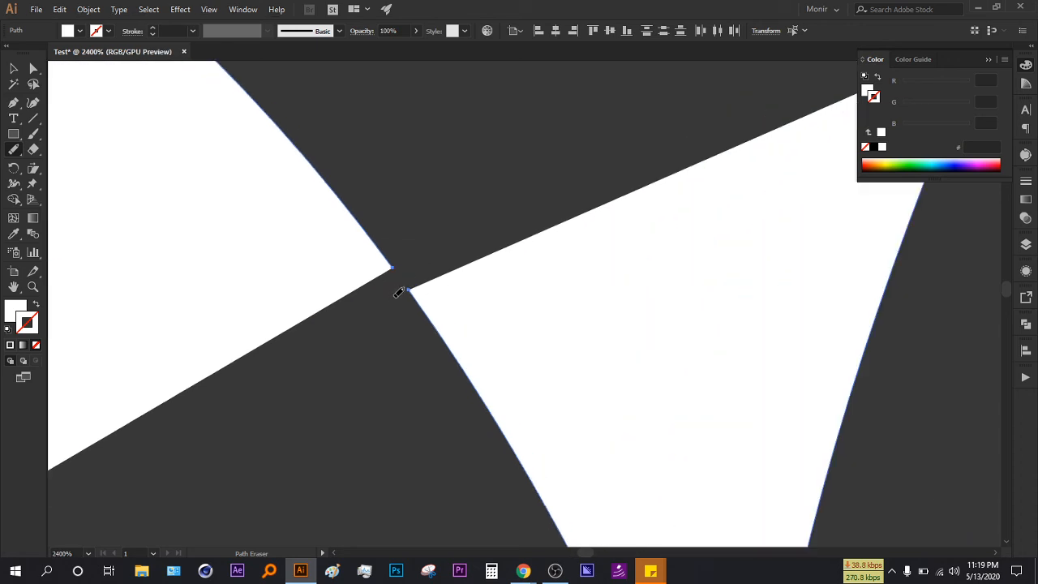
{"action": "scroll", "coordinate": [410, 290], "scroll_direction": "down", "scroll_amount": 3}
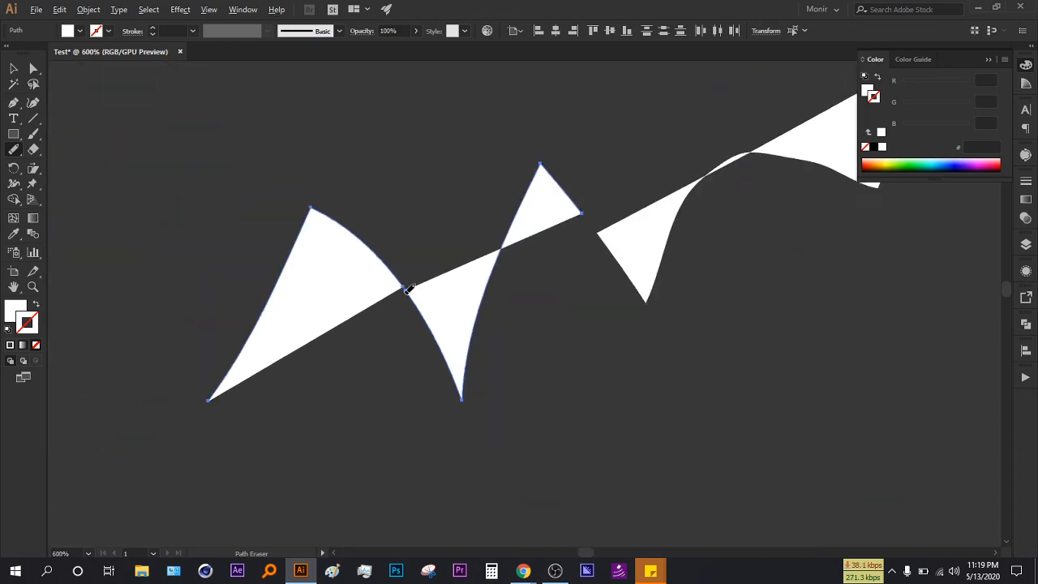
{"action": "left_click", "coordinate": [12, 71]}
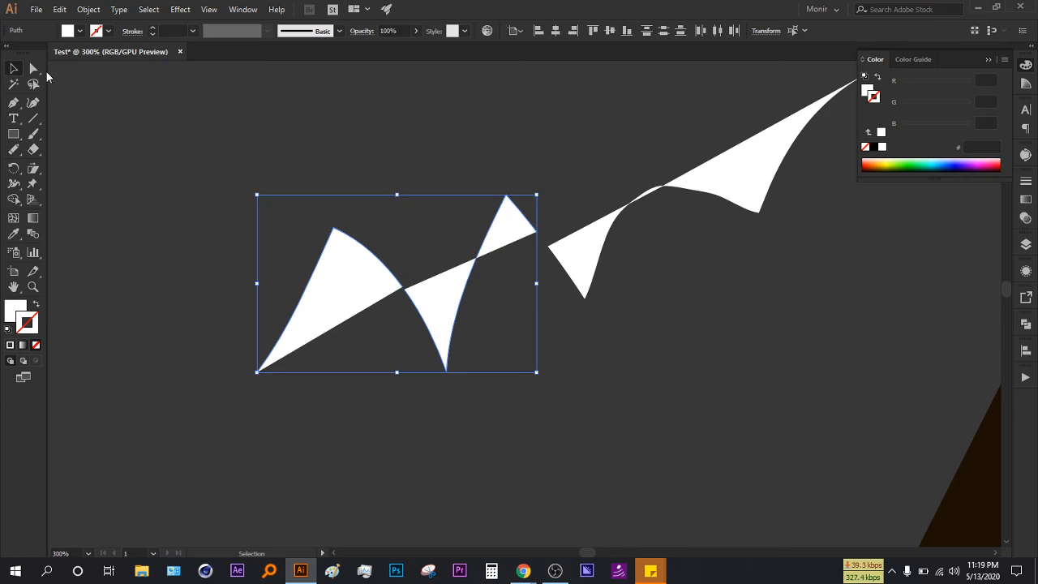
- Undo the Path Eraser cuts on the zigzag until its outline is one continuous path again, and activate the Direct Selection tool
{"action": "key", "text": "ctrl+z"}
{"action": "scroll", "coordinate": [419, 320], "scroll_direction": "up", "scroll_amount": 2}
{"action": "key", "text": "a"}
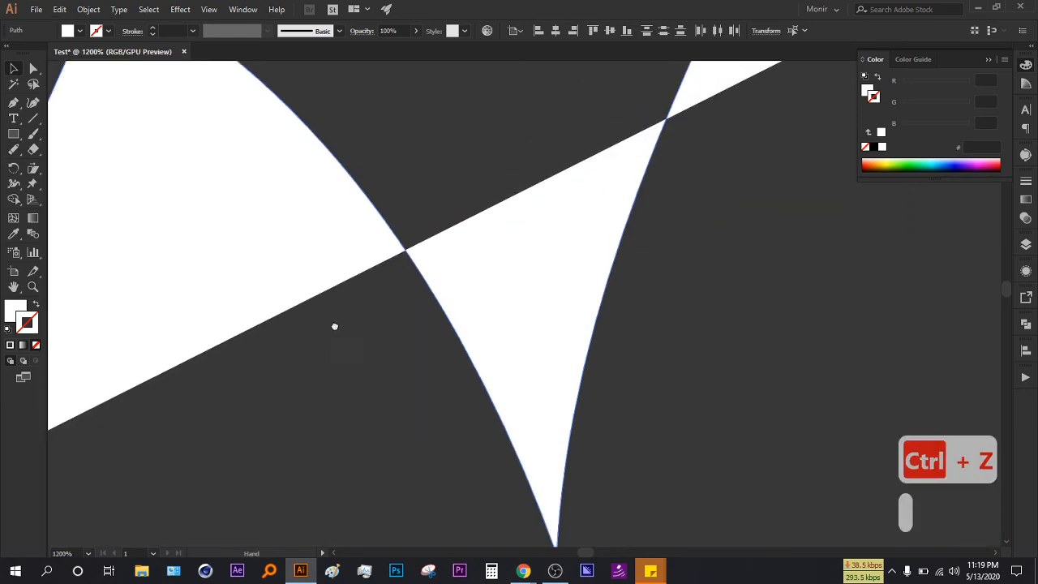
{"action": "left_click", "coordinate": [313, 281]}
{"action": "left_click_drag", "start_coordinate": [413, 243], "coordinate": [437, 265]}
{"action": "scroll", "coordinate": [435, 297], "scroll_direction": "down", "scroll_amount": 3}
{"action": "scroll", "coordinate": [470, 398], "scroll_direction": "up", "scroll_amount": 2}
{"action": "key", "text": "ctrl+z"}
{"action": "key", "text": "ctrl+z"}
{"action": "key", "text": "ctrl+z"}
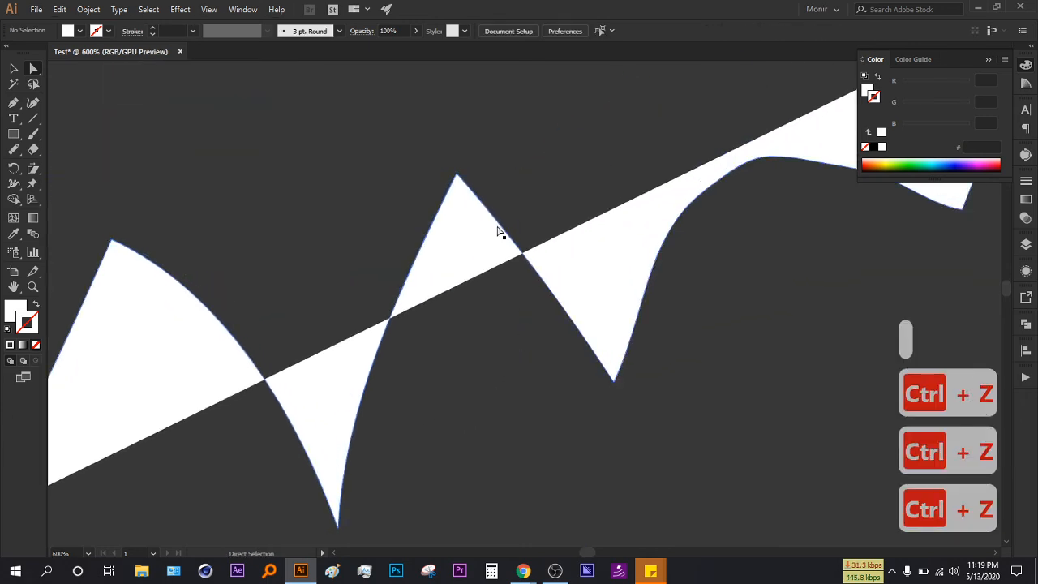
{"action": "key", "text": "ctrl+z"}
{"action": "key", "text": "ctrl+z"}
{"action": "key", "text": "ctrl+z"}
{"action": "key", "text": "ctrl+z"}
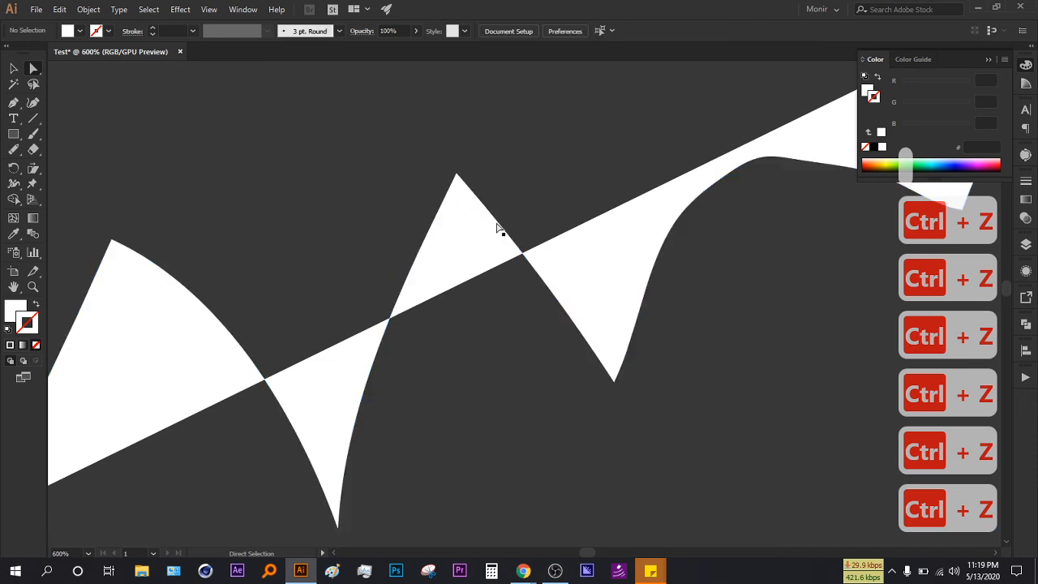
- Delete the anchor point at the tip of the zigzag's middle peak with the Direct Selection tool and deselect the pieces
{"action": "scroll", "coordinate": [471, 195], "scroll_direction": "up", "scroll_amount": 2}
{"action": "scroll", "coordinate": [426, 229], "scroll_direction": "up", "scroll_amount": 1}
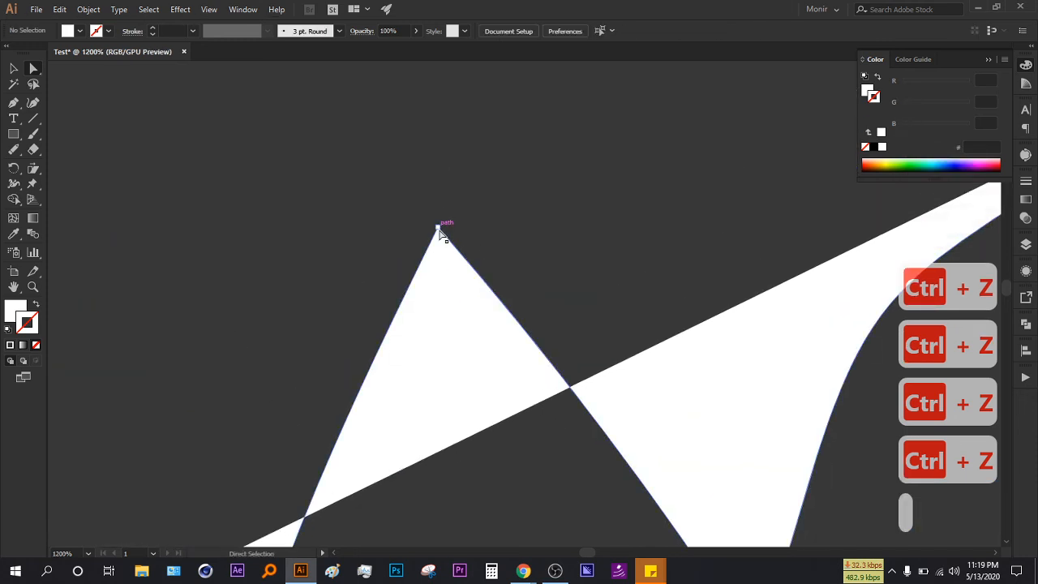
{"action": "left_click", "coordinate": [439, 232]}
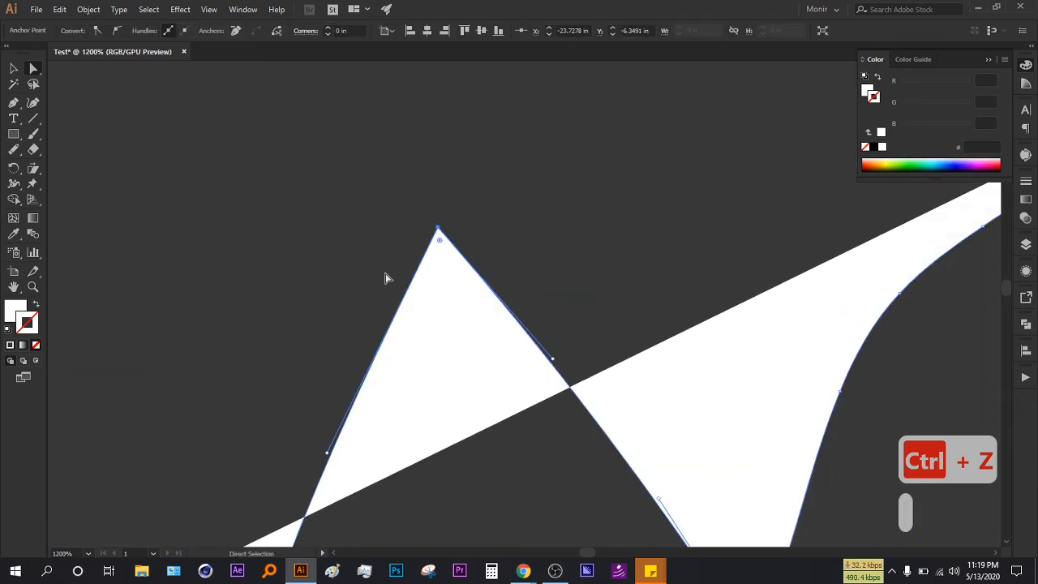
{"action": "left_click", "coordinate": [332, 258]}
{"action": "scroll", "coordinate": [413, 322], "scroll_direction": "down", "scroll_amount": 2}
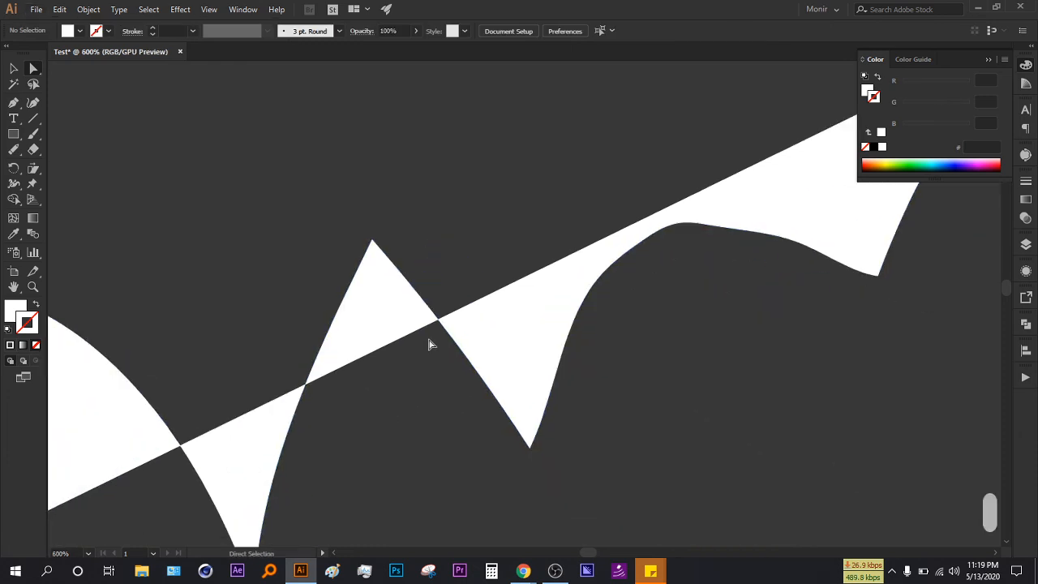
{"action": "left_click_drag", "start_coordinate": [383, 257], "coordinate": [383, 257]}
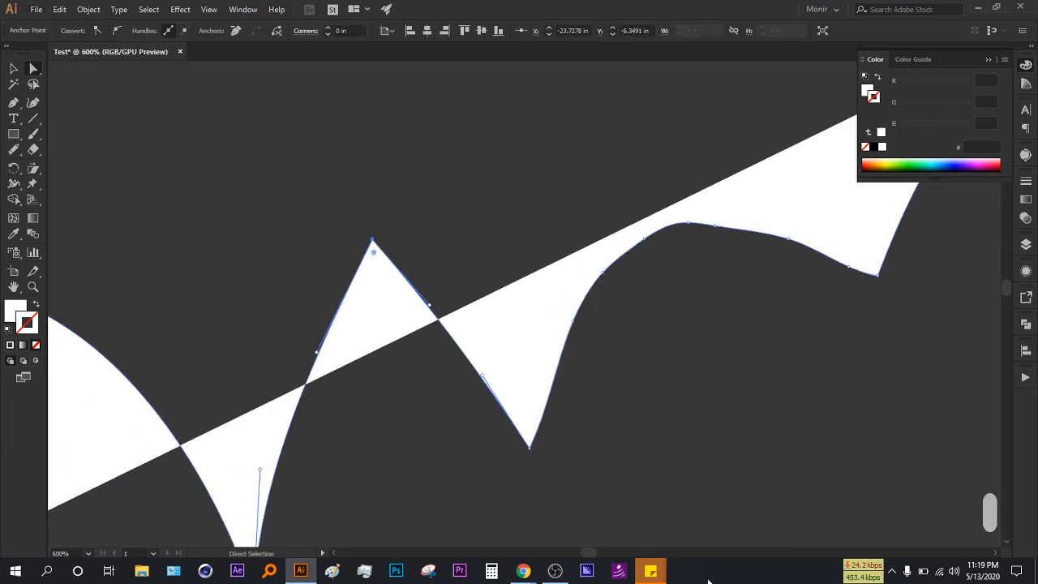
{"action": "key", "text": "Delete"}
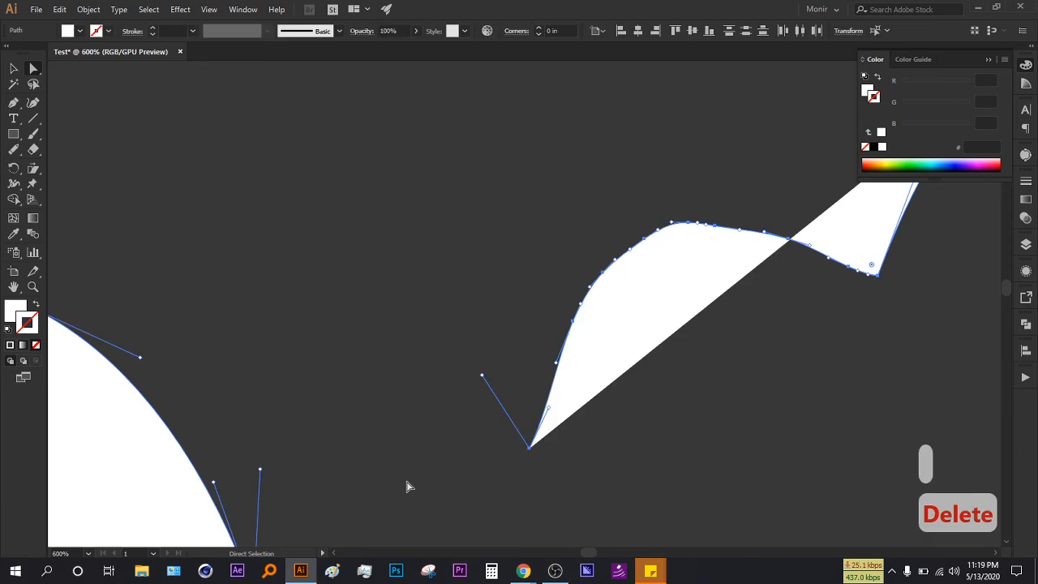
{"action": "scroll", "coordinate": [406, 484], "scroll_direction": "down", "scroll_amount": 3}
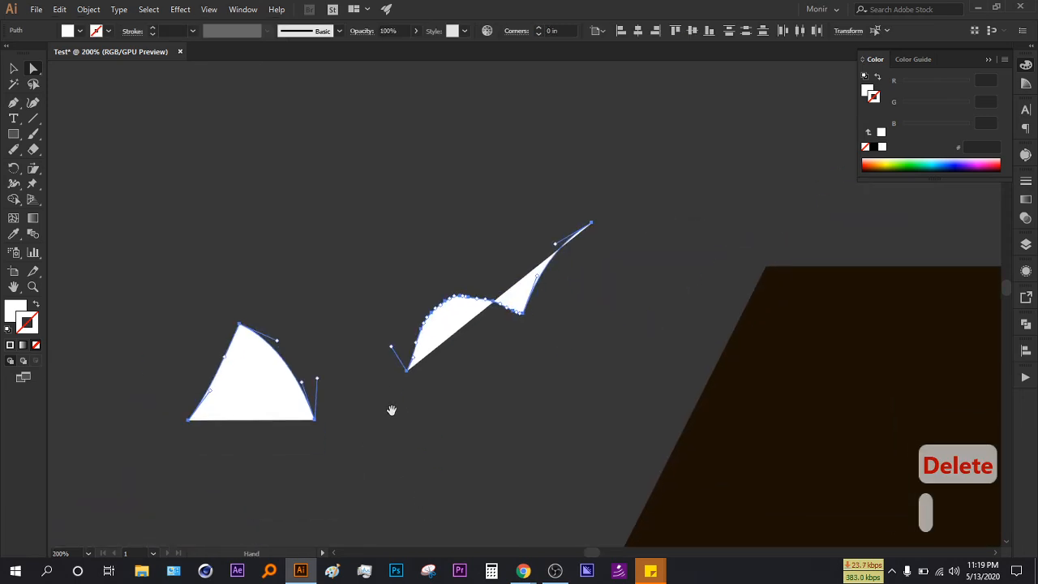
{"action": "left_click", "coordinate": [475, 381]}
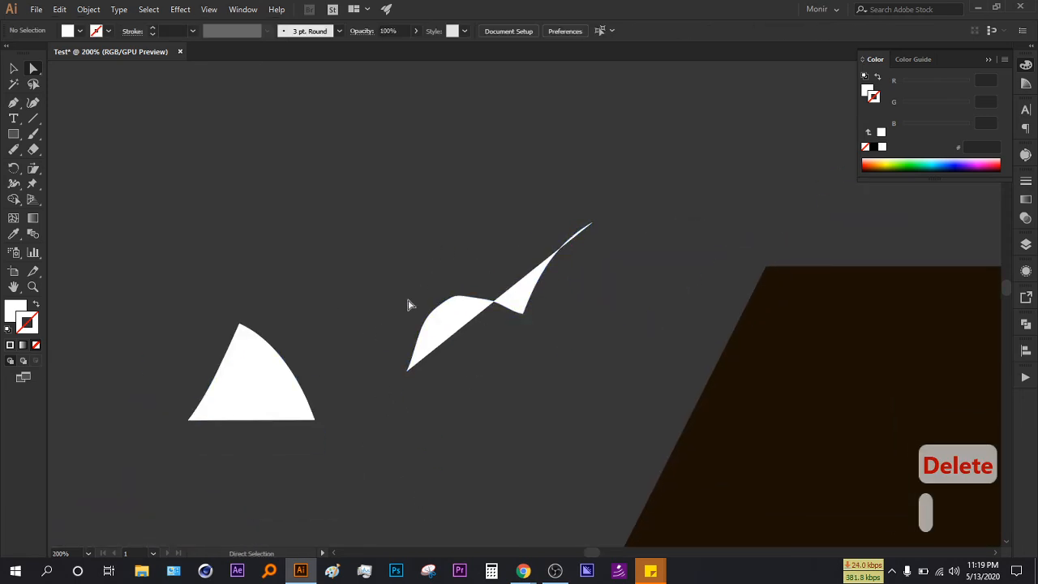
- Delete the anchor point just past the crest of the rounded hump with the Direct Selection tool and deselect the fragments
{"action": "left_click_drag", "start_coordinate": [352, 188], "coordinate": [525, 350]}
{"action": "left_click_drag", "start_coordinate": [622, 395], "coordinate": [609, 389]}
{"action": "left_click", "coordinate": [487, 333]}
{"action": "scroll", "coordinate": [479, 324], "scroll_direction": "up", "scroll_amount": 3}
{"action": "left_click_drag", "start_coordinate": [383, 193], "coordinate": [462, 288]}
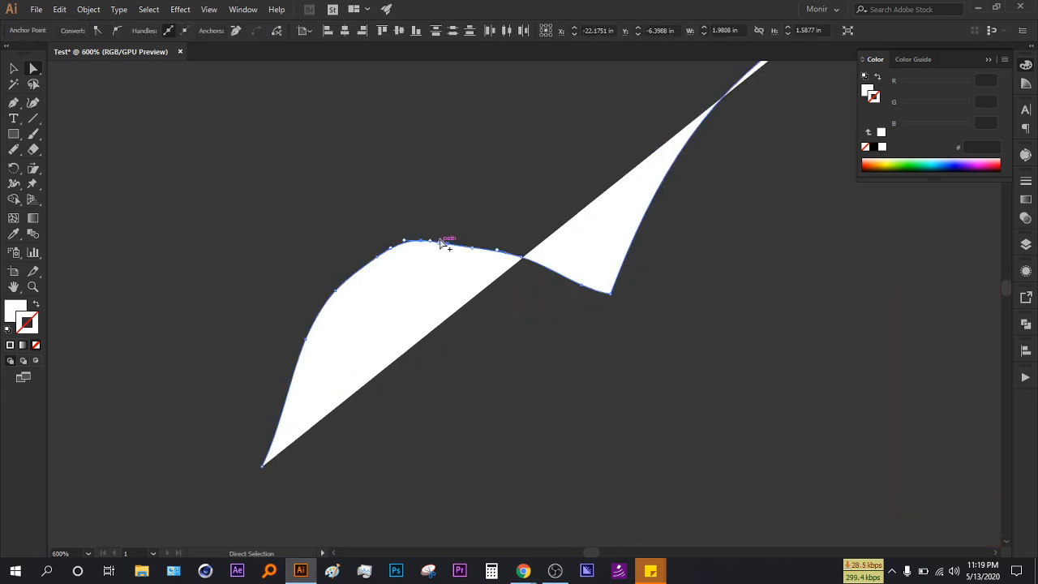
{"action": "scroll", "coordinate": [458, 250], "scroll_direction": "up", "scroll_amount": 3}
{"action": "scroll", "coordinate": [462, 254], "scroll_direction": "up", "scroll_amount": 2}
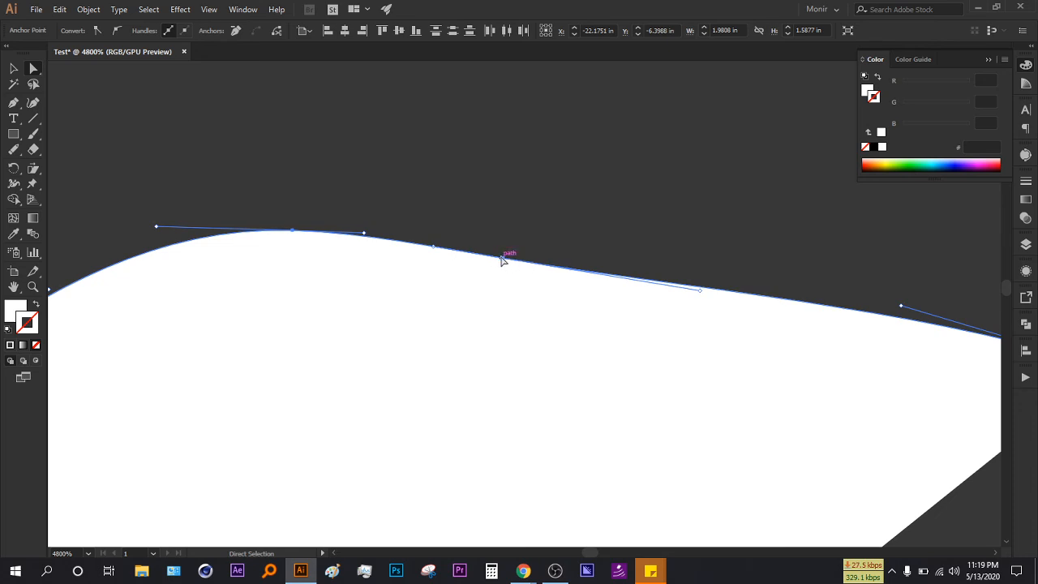
{"action": "left_click", "coordinate": [503, 257]}
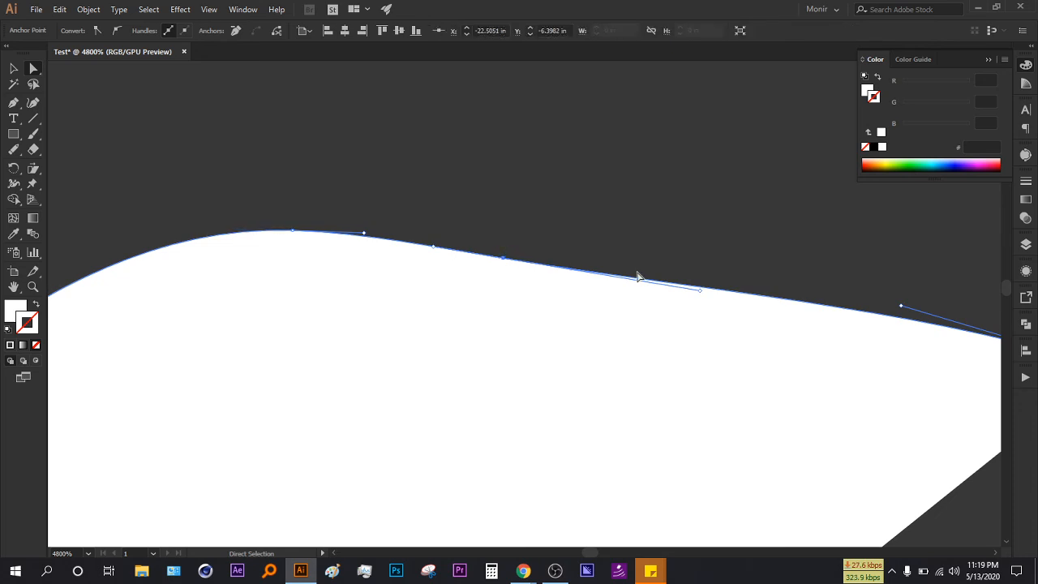
{"action": "key", "text": "Delete"}
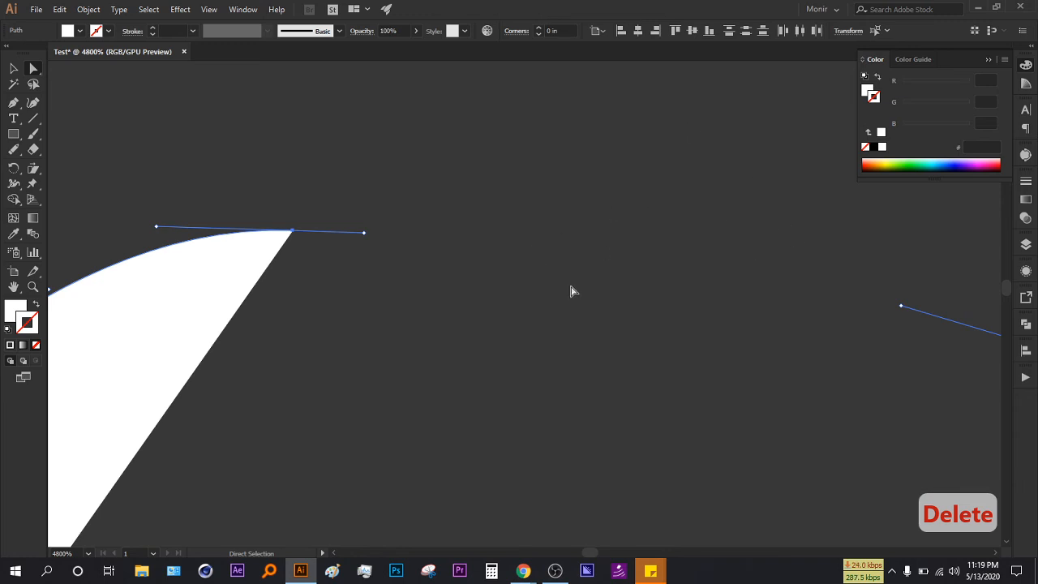
{"action": "scroll", "coordinate": [580, 294], "scroll_direction": "down", "scroll_amount": 5}
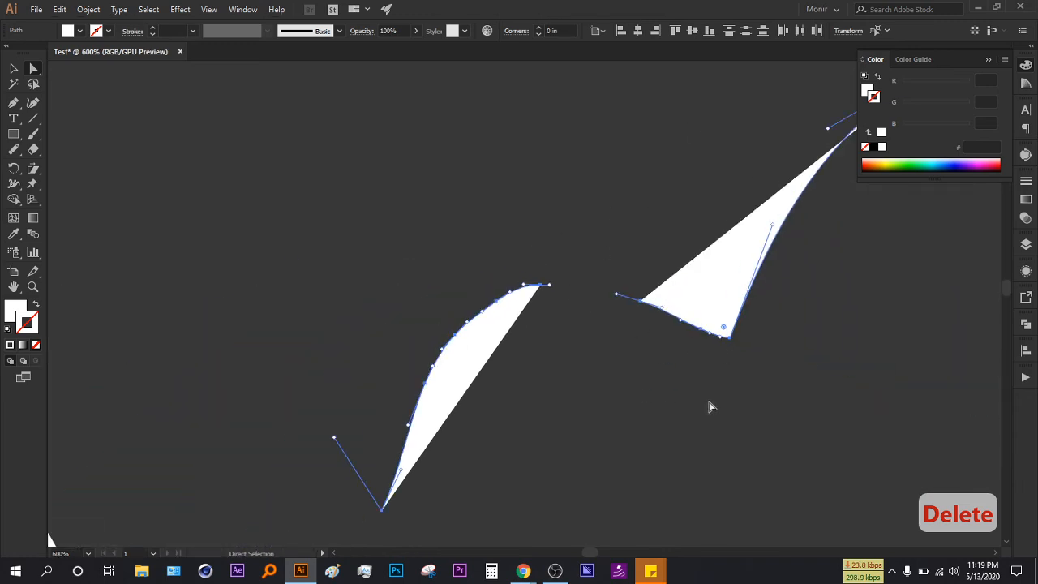
{"action": "left_click", "coordinate": [710, 407]}
{"action": "scroll", "coordinate": [612, 417], "scroll_direction": "down", "scroll_amount": 2}
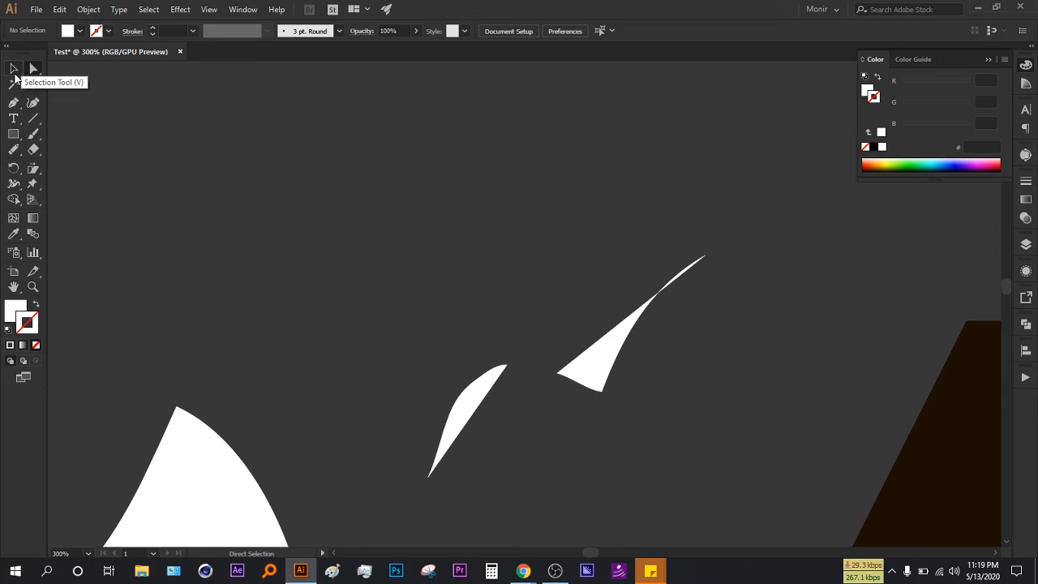
- Move the large triangular piece closer to the other two fragments and lasso its top anchor, then its lower-right anchor
{"action": "scroll", "coordinate": [341, 442], "scroll_direction": "down", "scroll_amount": 2}
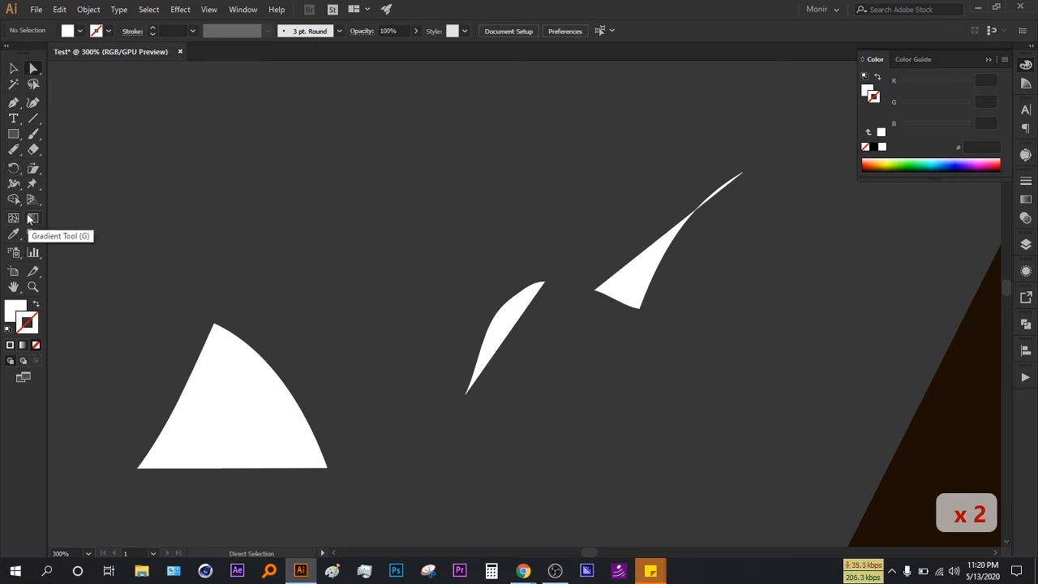
{"action": "left_click_drag", "start_coordinate": [229, 420], "coordinate": [348, 385]}
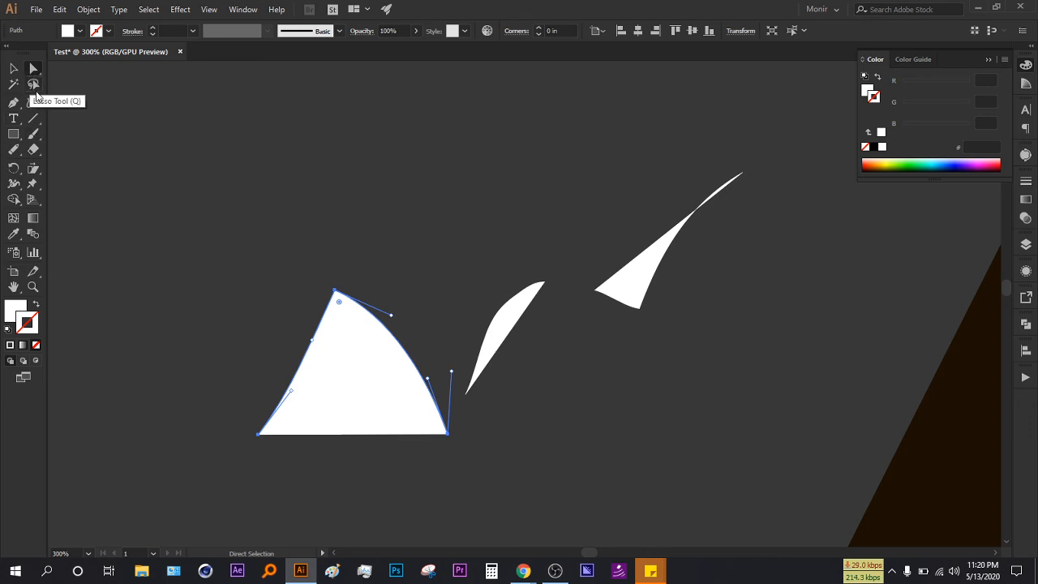
{"action": "left_click", "coordinate": [34, 88]}
{"action": "mouse_move", "coordinate": [247, 216]}
{"action": "left_mouse_down"}
{"action": "mouse_move", "coordinate": [276, 200]}
{"action": "mouse_move", "coordinate": [320, 208]}
{"action": "left_mouse_up"}
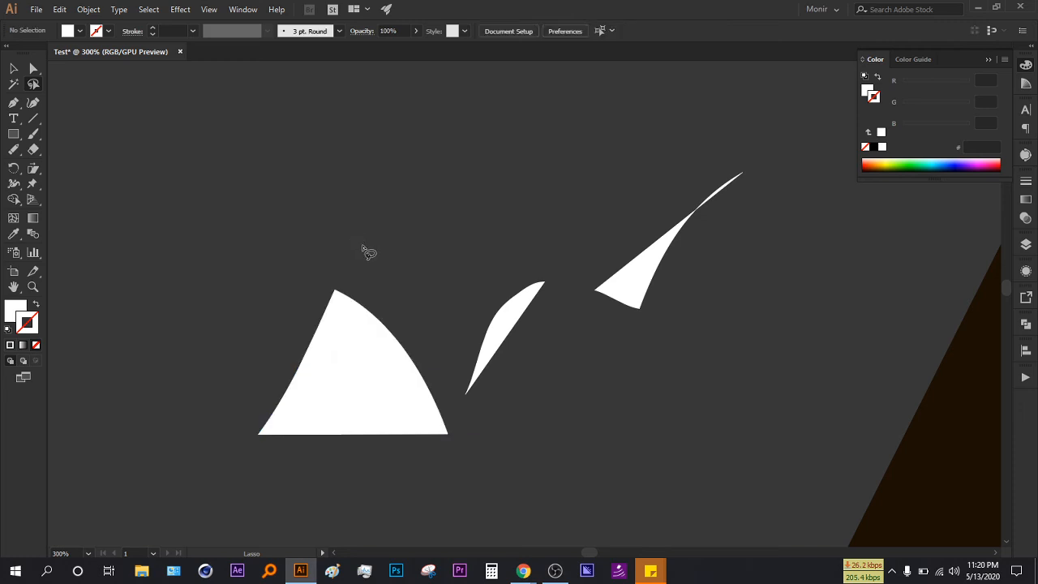
{"action": "mouse_move", "coordinate": [322, 273]}
{"action": "left_mouse_down"}
{"action": "mouse_move", "coordinate": [345, 311]}
{"action": "mouse_move", "coordinate": [394, 348]}
{"action": "left_mouse_up"}
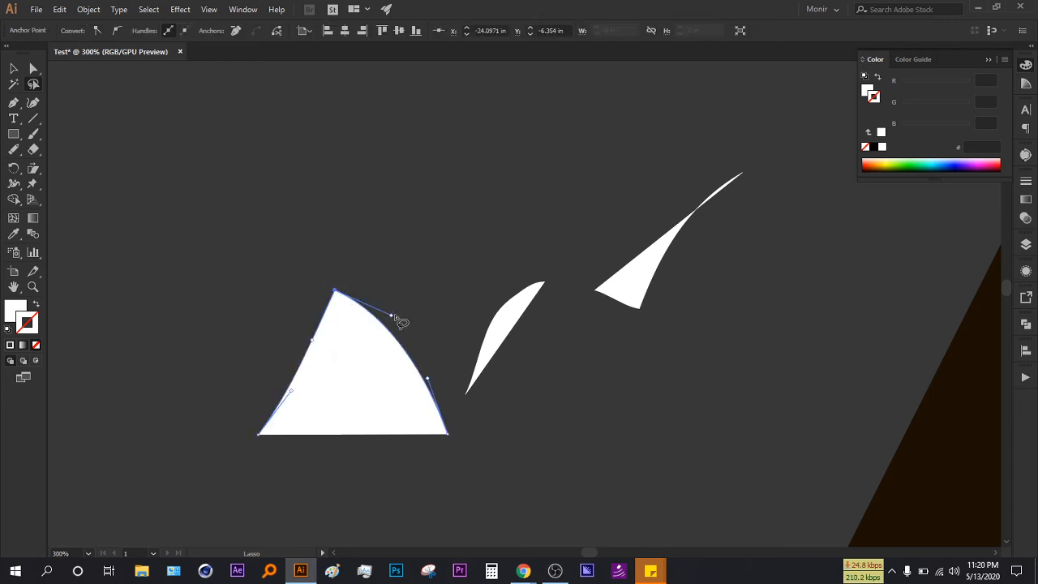
{"action": "mouse_move", "coordinate": [398, 292]}
{"action": "left_mouse_down"}
{"action": "mouse_move", "coordinate": [311, 291]}
{"action": "mouse_move", "coordinate": [341, 299]}
{"action": "mouse_move", "coordinate": [355, 287]}
{"action": "mouse_move", "coordinate": [296, 287]}
{"action": "mouse_move", "coordinate": [251, 453]}
{"action": "mouse_move", "coordinate": [255, 407]}
{"action": "mouse_move", "coordinate": [452, 429]}
{"action": "left_mouse_up"}
- Select the upper-right corner anchor of the dark brown parallelogram with the Direct Selection tool
{"action": "scroll", "coordinate": [452, 428], "scroll_direction": "down", "scroll_amount": 2}
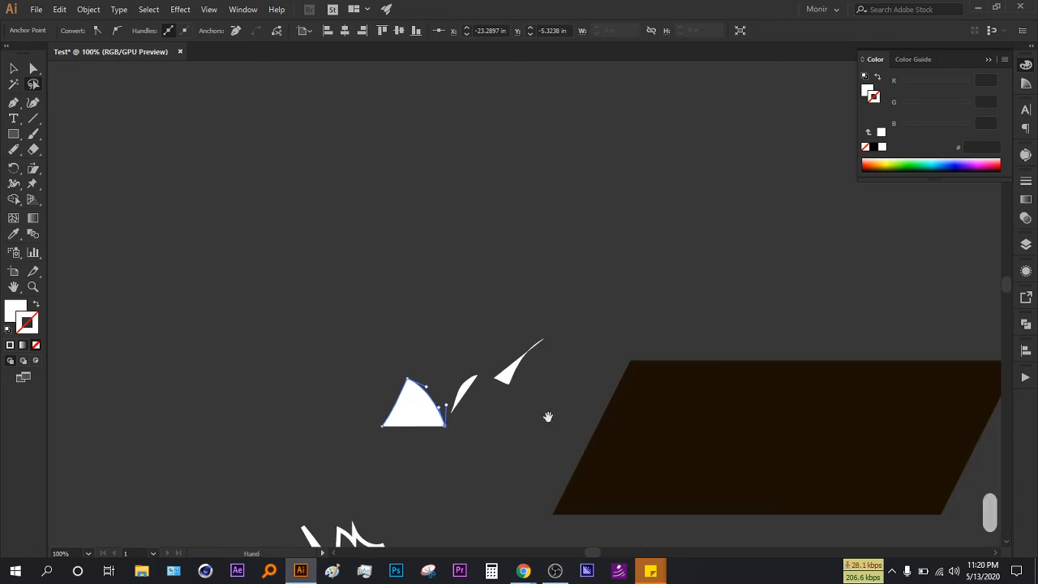
{"action": "scroll", "coordinate": [547, 417], "scroll_direction": "right", "scroll_amount": 3}
{"action": "scroll", "coordinate": [721, 340], "scroll_direction": "up", "scroll_amount": 2}
{"action": "scroll", "coordinate": [638, 305], "scroll_direction": "down", "scroll_amount": 2}
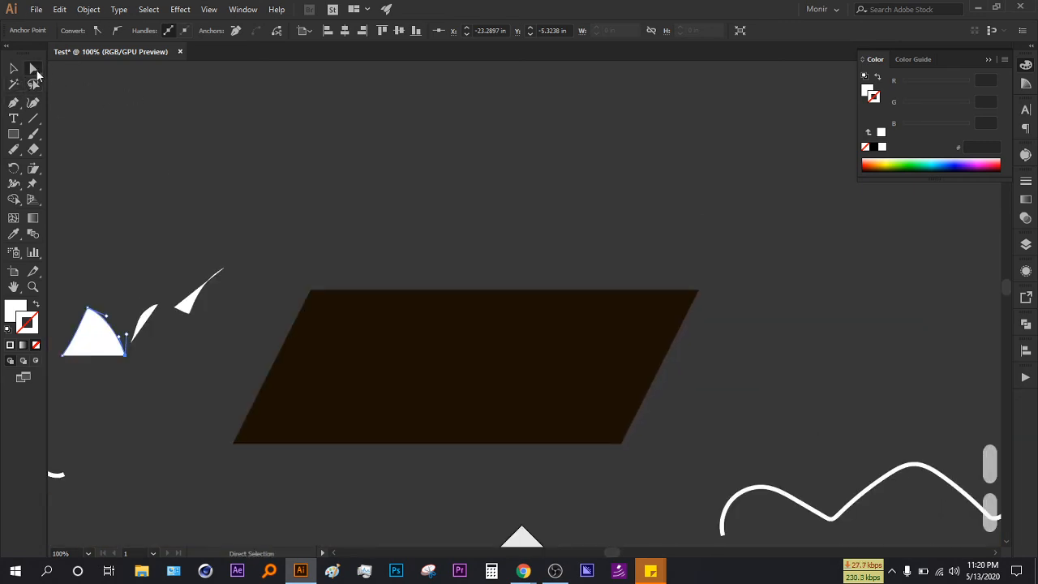
{"action": "left_click_drag", "start_coordinate": [656, 261], "coordinate": [718, 325]}
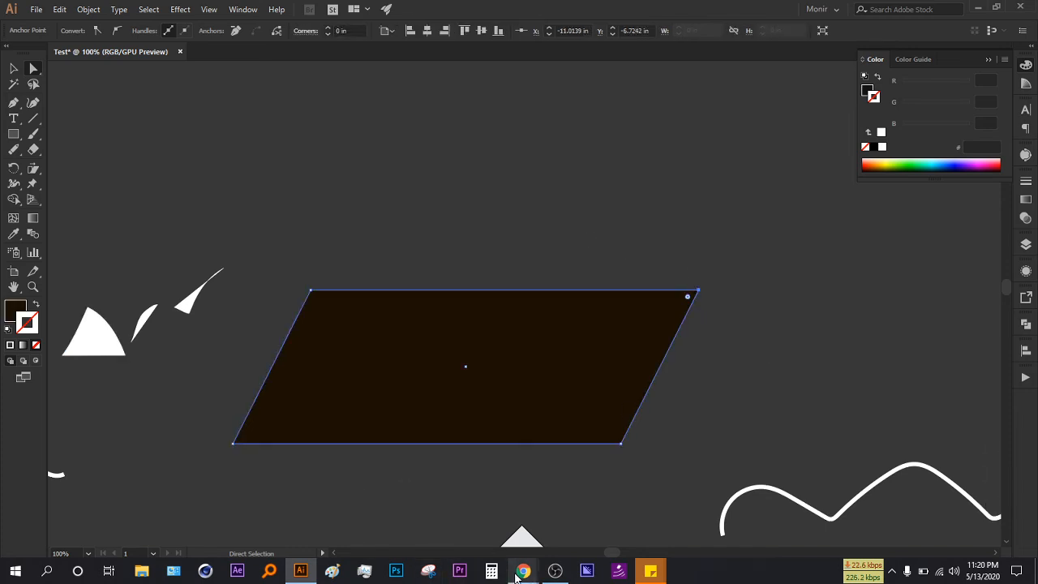
- Switch to the Google Meet call in Chrome to check on the participants, and return to the Illustrator drawing
{"action": "mouse_move", "coordinate": [524, 571]}
{"action": "left_click", "coordinate": [434, 534]}
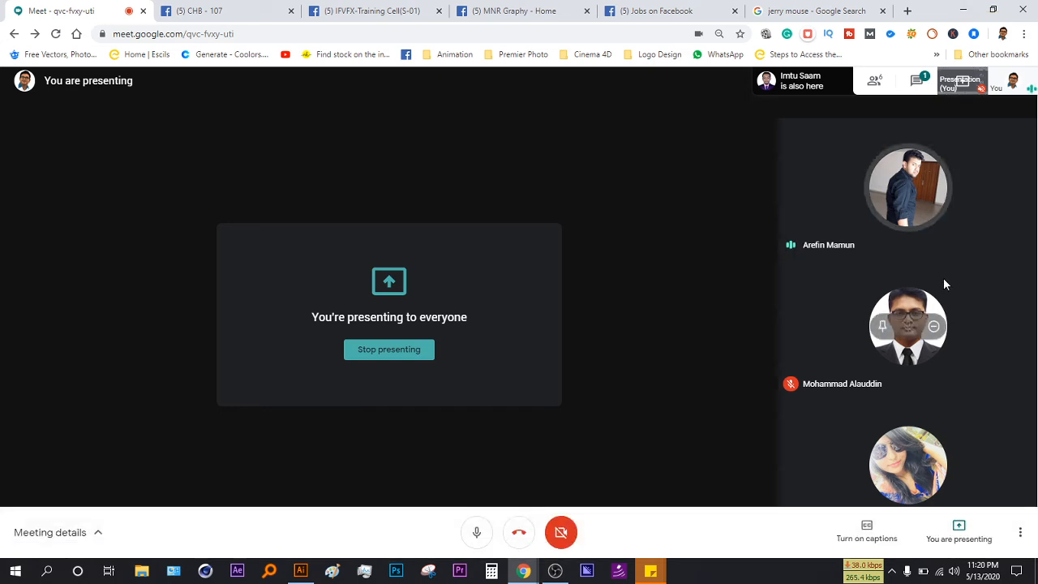
{"action": "left_click", "coordinate": [959, 7]}
- Reselect the parallelogram's upper-right anchor, try moving it slightly upward, and undo the move
{"action": "left_click", "coordinate": [519, 226]}
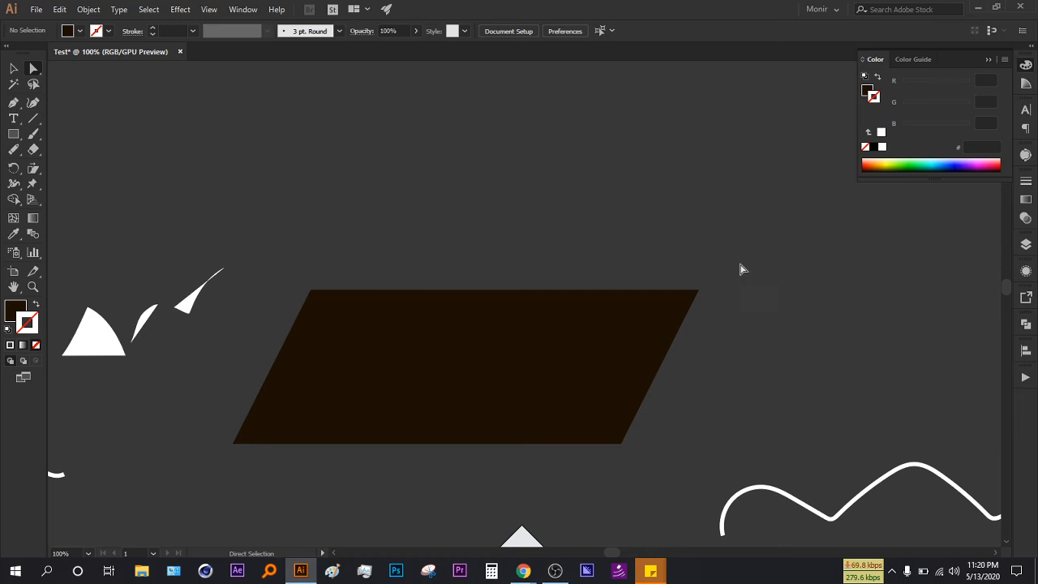
{"action": "left_click_drag", "start_coordinate": [726, 326], "coordinate": [732, 327]}
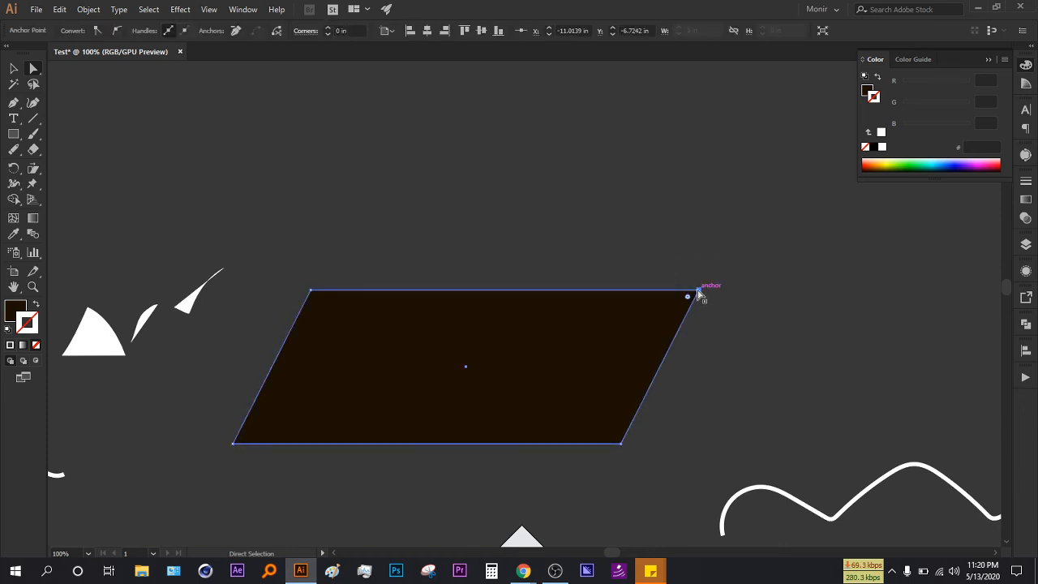
{"action": "left_click_drag", "start_coordinate": [705, 289], "coordinate": [716, 246]}
{"action": "key", "text": "ctrl+z"}
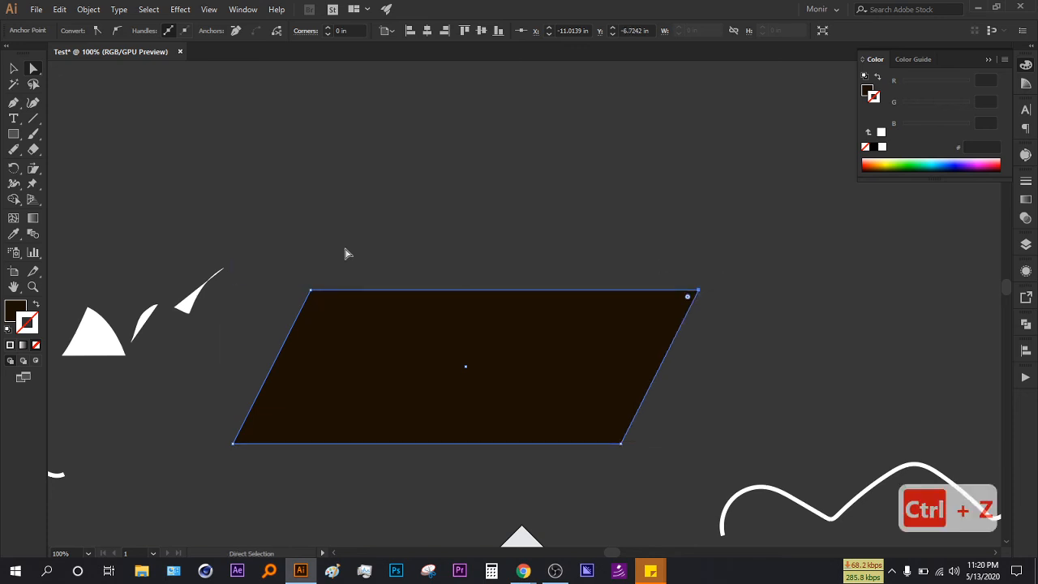
- Select the parallelogram's upper-right anchor with the Lasso tool
{"action": "left_click", "coordinate": [73, 104]}
{"action": "left_click", "coordinate": [37, 84]}
{"action": "mouse_move", "coordinate": [673, 274]}
{"action": "left_mouse_down"}
{"action": "mouse_move", "coordinate": [699, 319]}
{"action": "mouse_move", "coordinate": [667, 301]}
{"action": "left_mouse_up"}
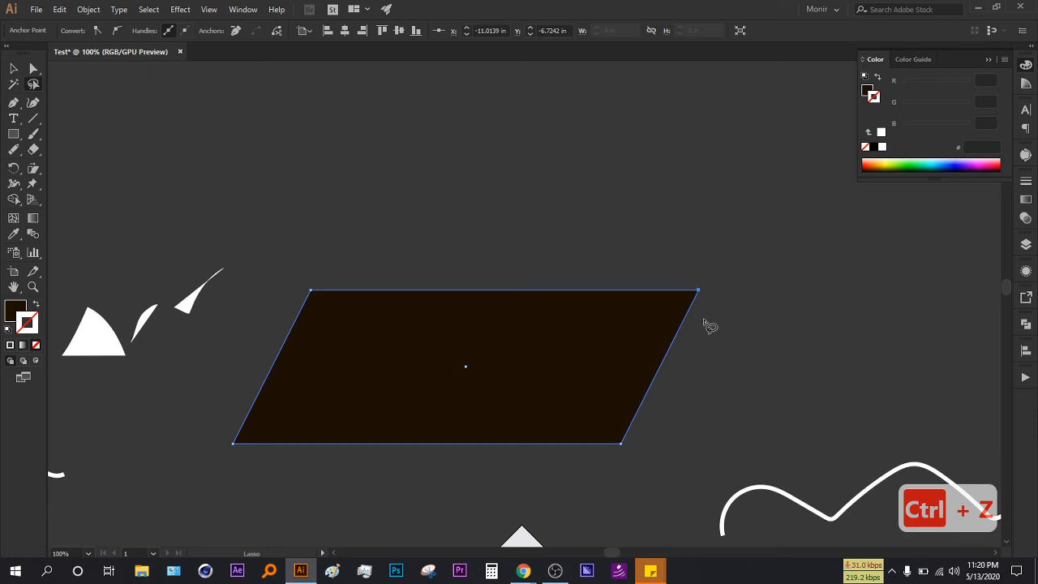
- Round the parallelogram's upper-right corner to about 1.29 in and its lower-left corner to a similar radius with live corners, then deselect it
{"action": "key", "text": "a"}
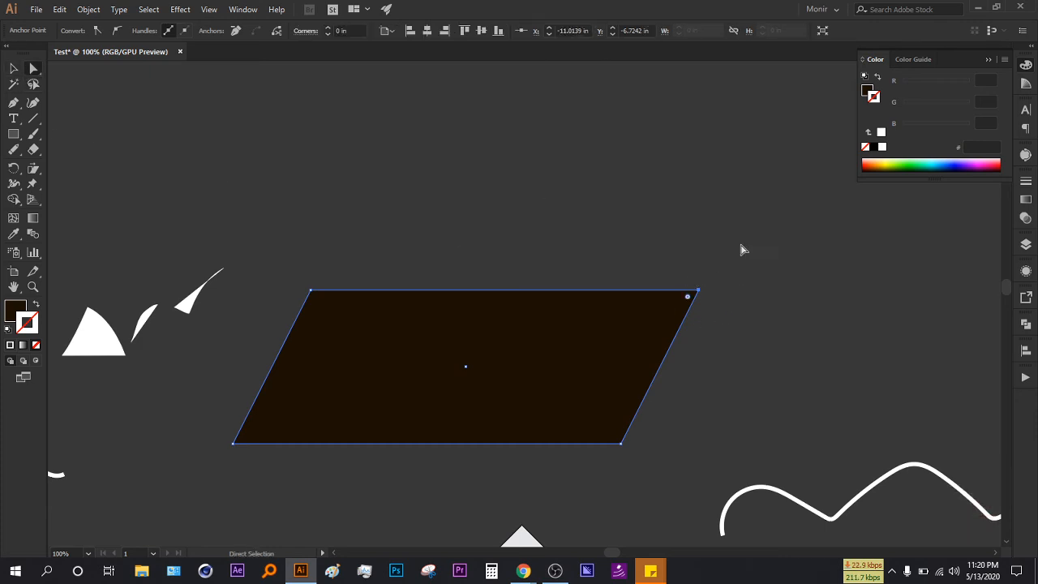
{"action": "left_click_drag", "start_coordinate": [692, 300], "coordinate": [594, 344]}
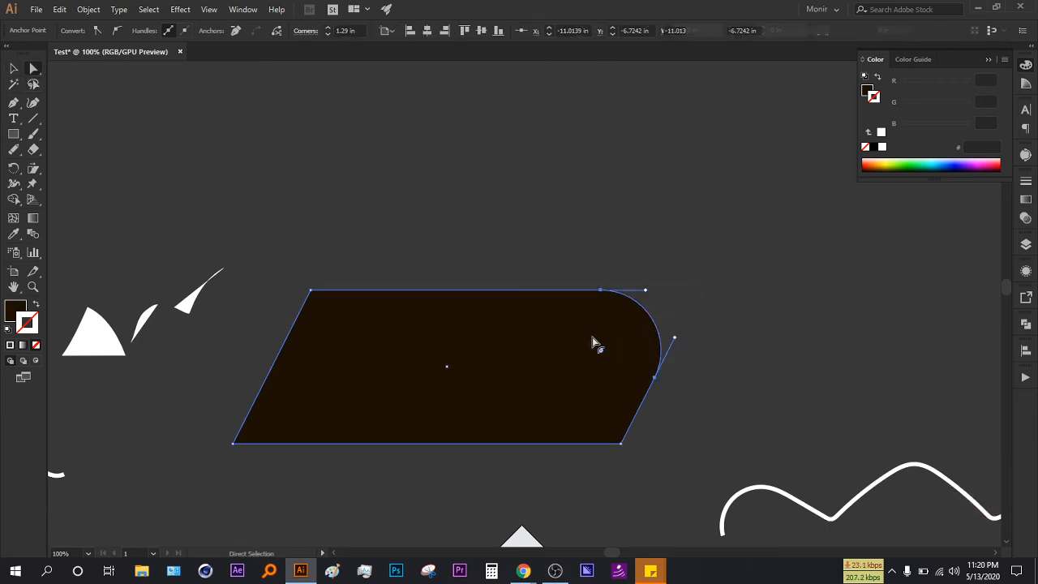
{"action": "left_click", "coordinate": [727, 339]}
{"action": "left_click_drag", "start_coordinate": [233, 455], "coordinate": [327, 427]}
{"action": "left_click", "coordinate": [270, 496]}
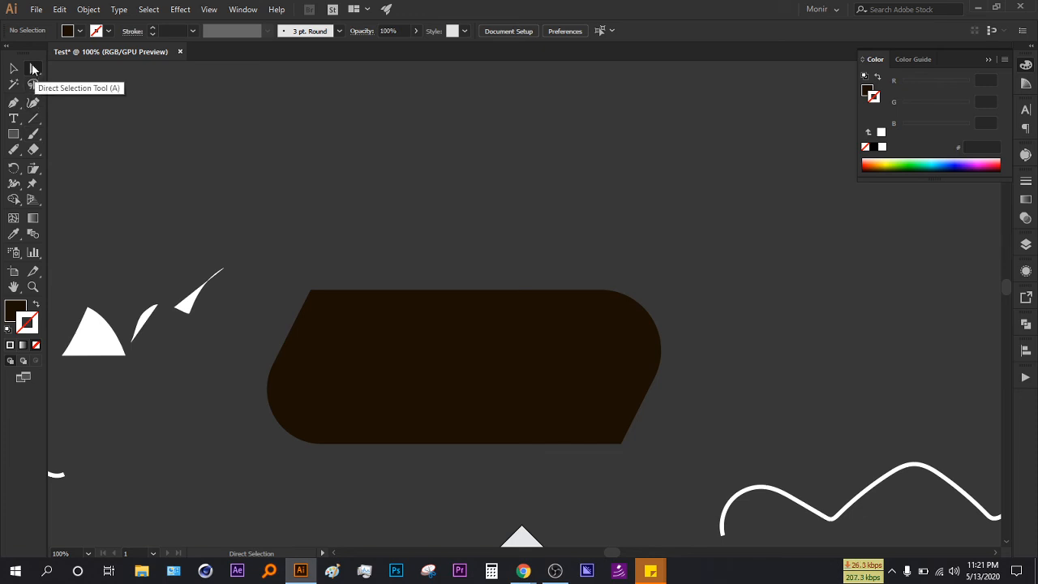
- Draw a long wavy path of six points above the rounded parallelogram with the Curvature tool, ending lower on the right
{"action": "left_click", "coordinate": [33, 103]}
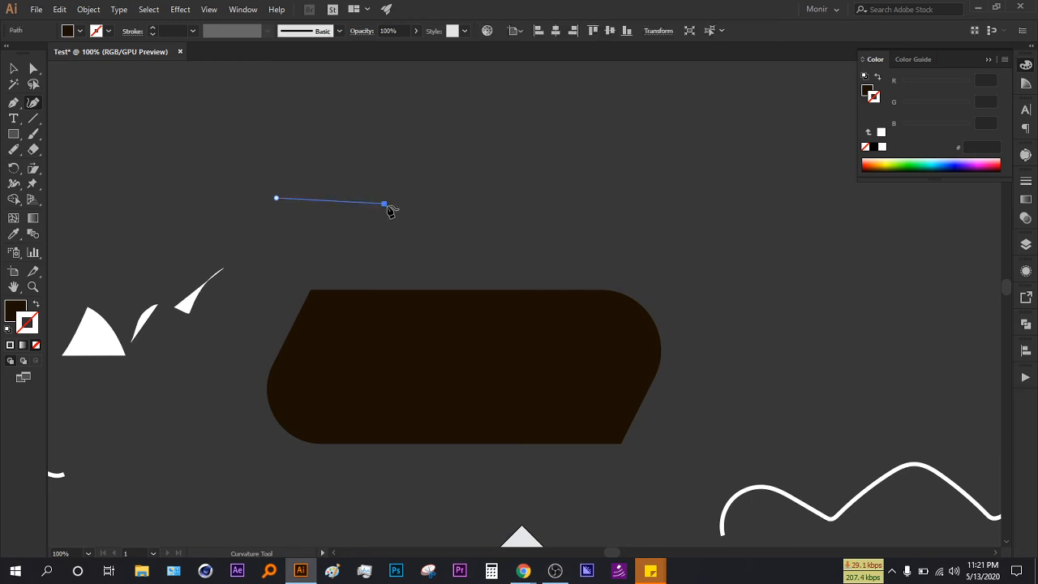
{"action": "left_click", "coordinate": [419, 220]}
{"action": "left_click", "coordinate": [475, 187]}
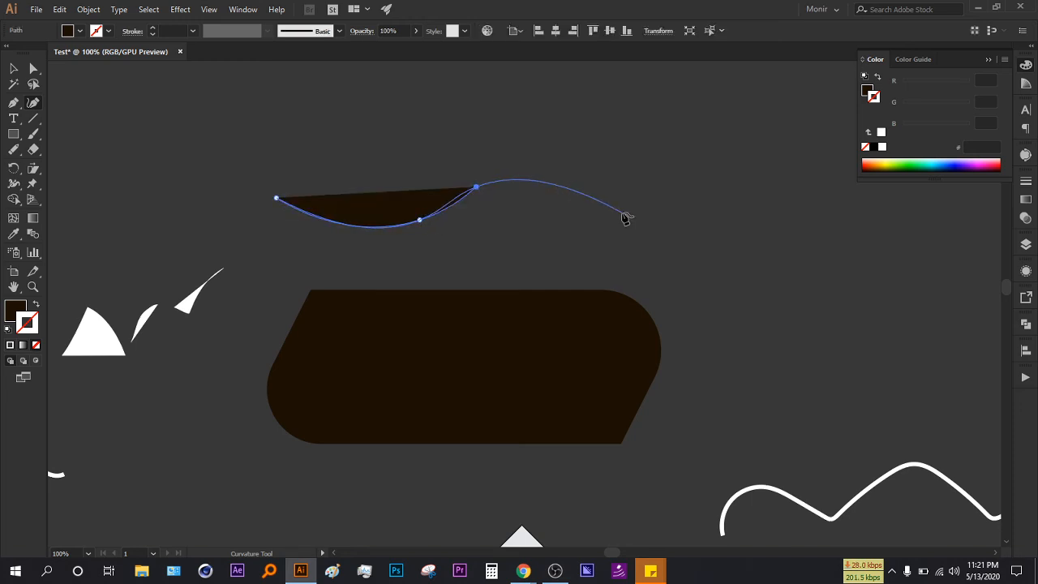
{"action": "left_click", "coordinate": [631, 217]}
{"action": "left_click", "coordinate": [798, 200]}
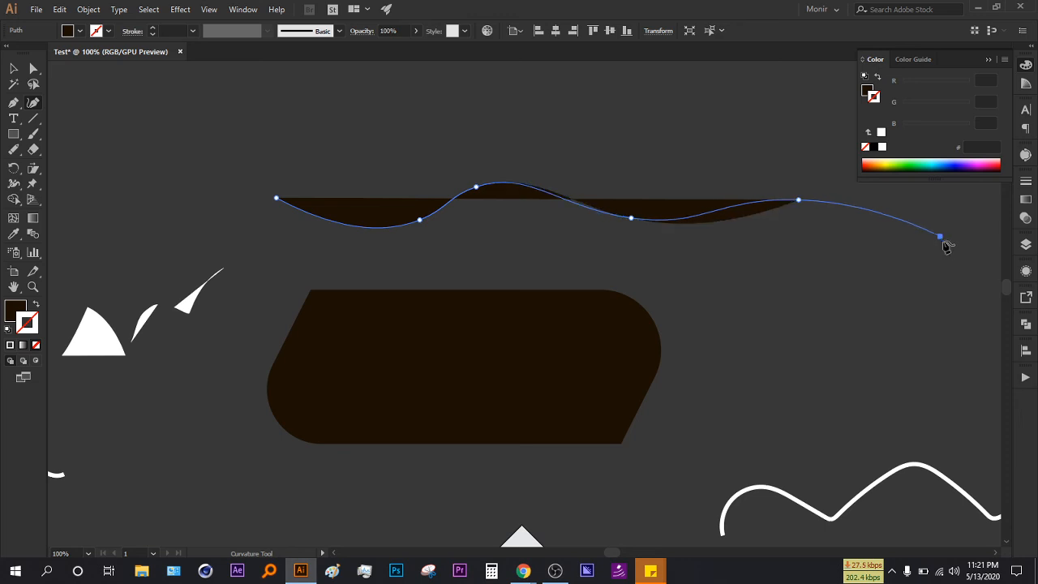
{"action": "left_click", "coordinate": [957, 265]}
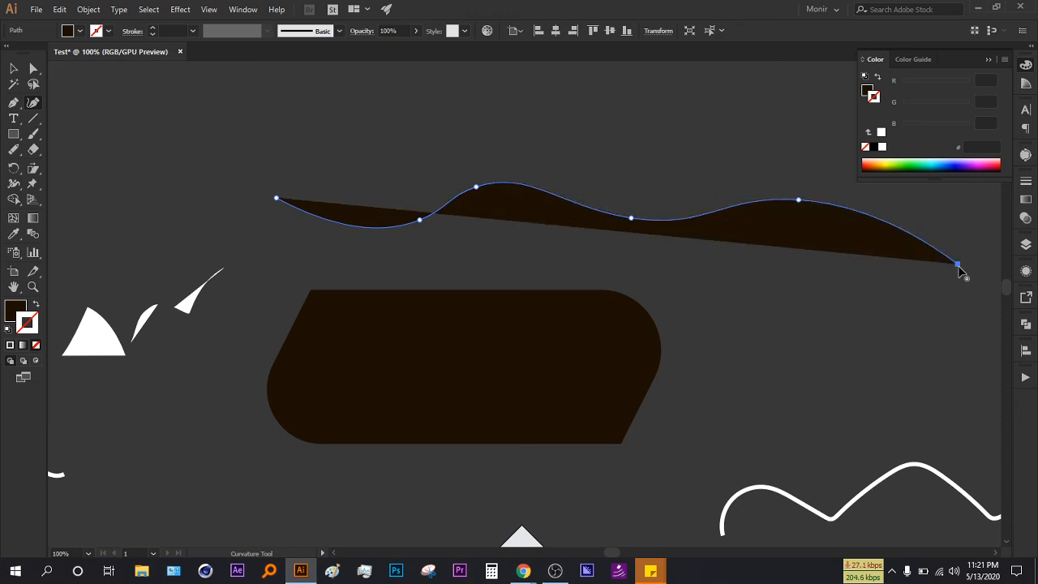
- Swap the wavy path's fill and stroke so it becomes an unfilled outline, and deselect it
{"action": "left_click", "coordinate": [36, 304]}
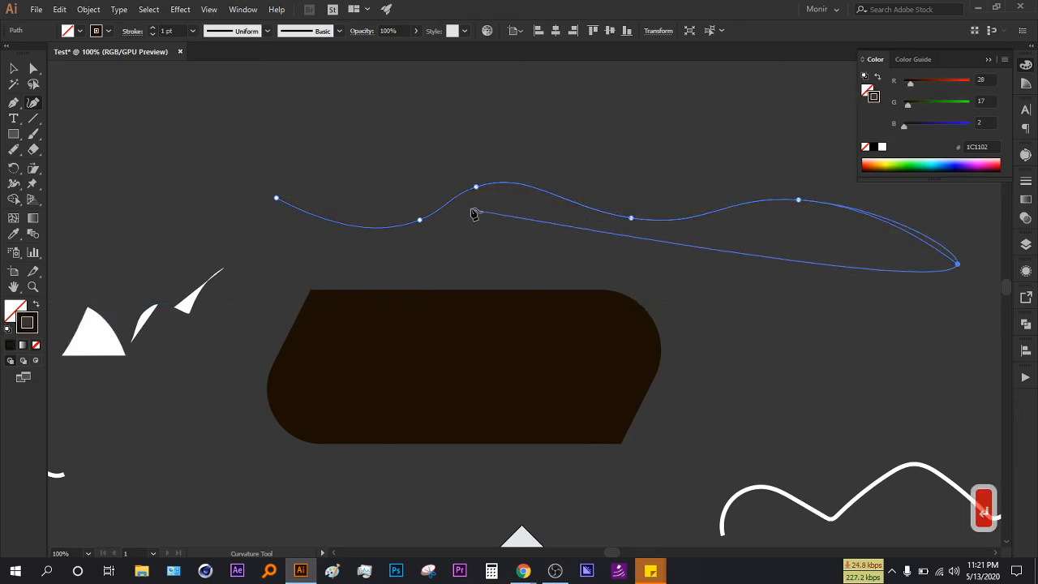
{"action": "left_click", "coordinate": [14, 70]}
{"action": "left_click", "coordinate": [148, 137]}
{"action": "left_click", "coordinate": [399, 227]}
{"action": "left_click", "coordinate": [104, 136]}
- Draw a second open wavy path of smooth points just above the first one with the Pen tool
{"action": "left_click", "coordinate": [20, 104]}
{"action": "left_click", "coordinate": [287, 154]}
{"action": "left_click_drag", "start_coordinate": [445, 154], "coordinate": [543, 129]}
{"action": "left_click_drag", "start_coordinate": [654, 153], "coordinate": [706, 176]}
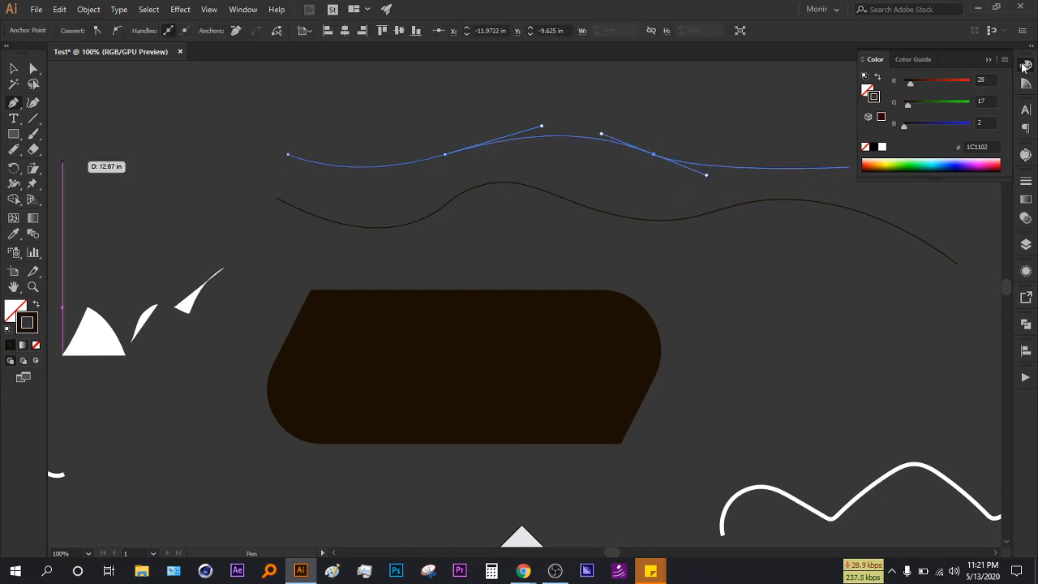
{"action": "left_click", "coordinate": [989, 60]}
{"action": "left_click_drag", "start_coordinate": [873, 140], "coordinate": [956, 120]}
{"action": "scroll", "coordinate": [1000, 162], "scroll_direction": "right", "scroll_amount": 2}
{"action": "key", "text": "ctrl+z"}
{"action": "scroll", "coordinate": [794, 225], "scroll_direction": "right", "scroll_amount": 1}
{"action": "scroll", "coordinate": [793, 225], "scroll_direction": "up", "scroll_amount": 1}
{"action": "left_click_drag", "start_coordinate": [931, 189], "coordinate": [977, 216]}
- Select both wavy paths, set their stroke to white (FFFFFF) with a weight of 4 pt, and deselect them
{"action": "left_click", "coordinate": [14, 68]}
{"action": "left_click", "coordinate": [239, 157]}
{"action": "key", "text": "ctrl+a"}
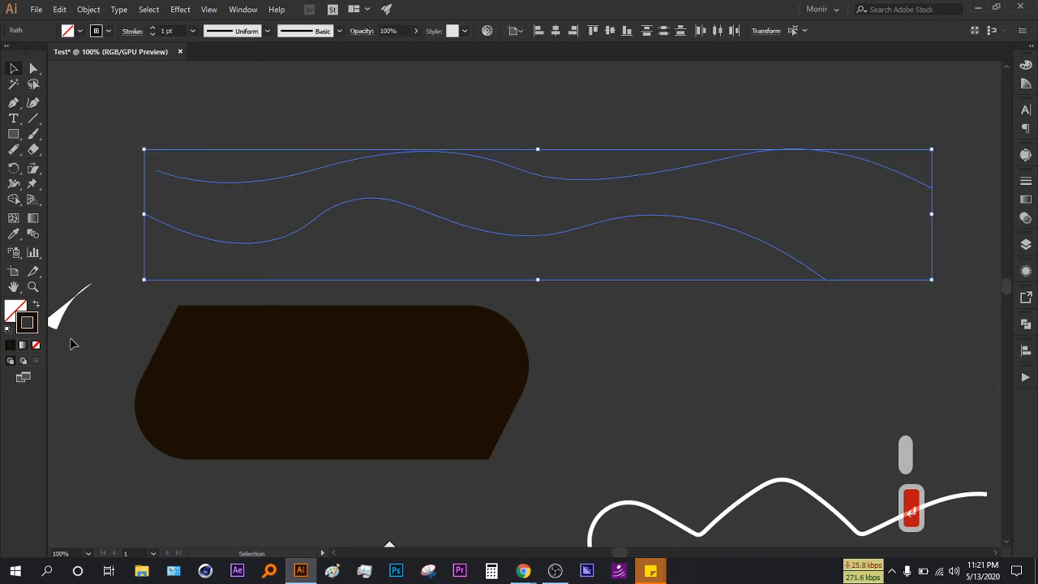
{"action": "double_click", "coordinate": [29, 324]}
{"action": "left_click", "coordinate": [415, 299]}
{"action": "left_click", "coordinate": [721, 301]}
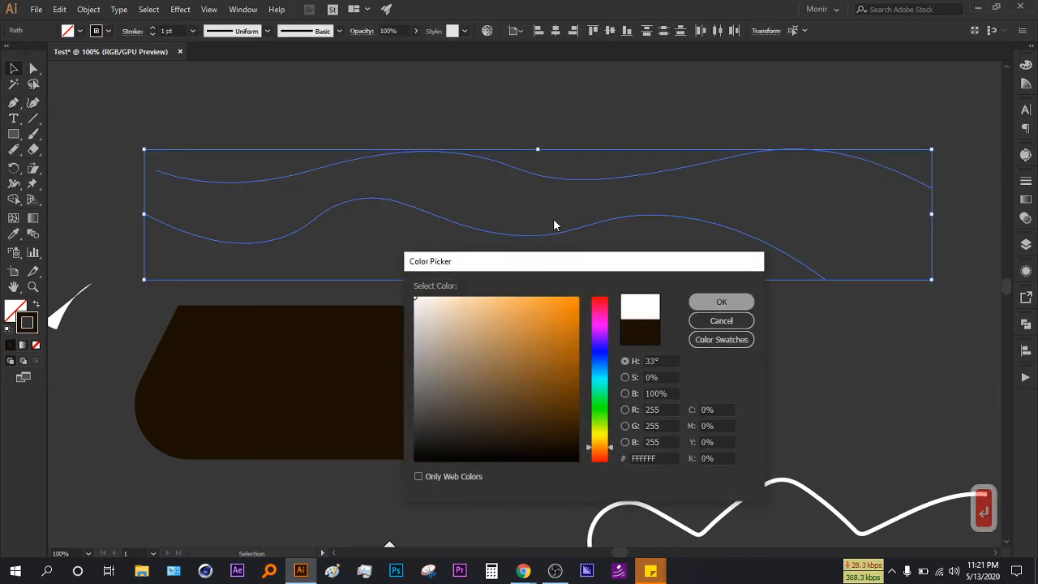
{"action": "left_click", "coordinate": [153, 28]}
{"action": "left_click", "coordinate": [152, 27]}
{"action": "left_click", "coordinate": [152, 28]}
{"action": "left_click", "coordinate": [194, 123]}
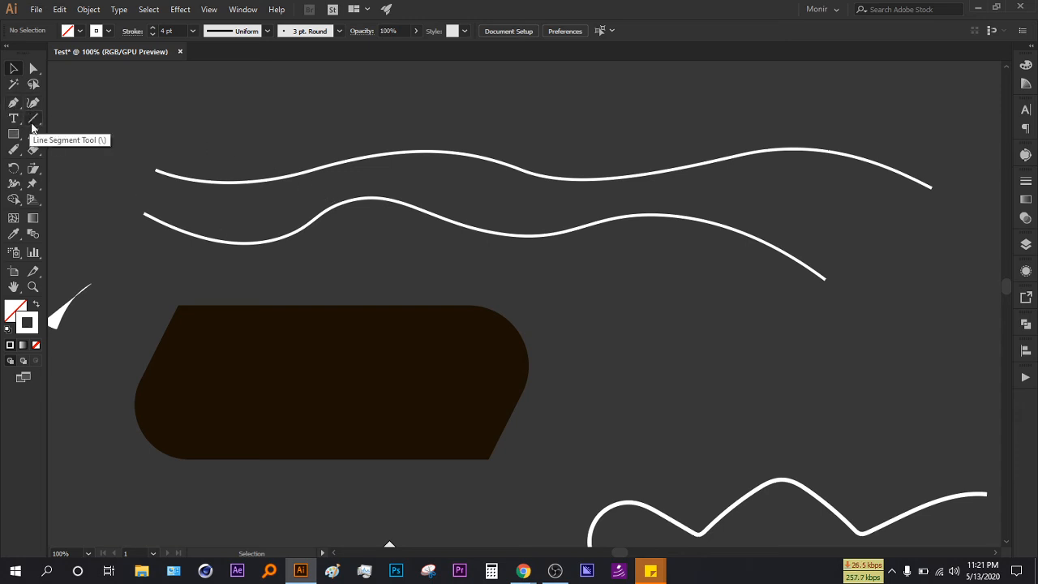
- Draw six separate straight lines at varied angles above and across the upper wavy path with the Line Segment tool
{"action": "left_click_drag", "start_coordinate": [33, 126], "coordinate": [95, 114]}
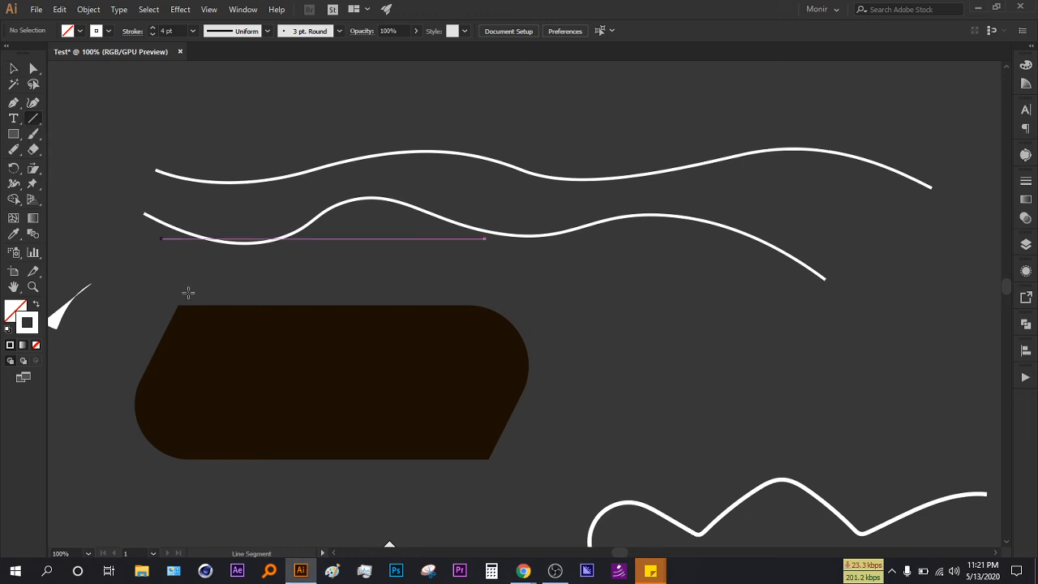
{"action": "scroll", "coordinate": [188, 293], "scroll_direction": "up", "scroll_amount": 3}
{"action": "left_click", "coordinate": [144, 167]}
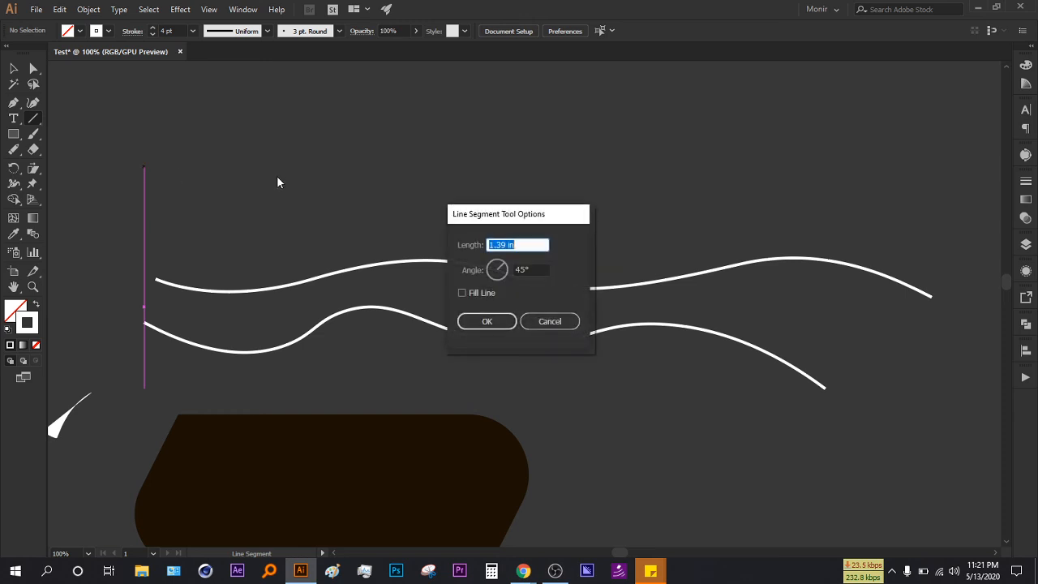
{"action": "left_click", "coordinate": [537, 327]}
{"action": "left_click_drag", "start_coordinate": [170, 168], "coordinate": [375, 168]}
{"action": "left_click_drag", "start_coordinate": [472, 159], "coordinate": [565, 187]}
{"action": "left_click_drag", "start_coordinate": [408, 153], "coordinate": [433, 253]}
{"action": "left_click_drag", "start_coordinate": [369, 216], "coordinate": [313, 266]}
{"action": "left_click_drag", "start_coordinate": [276, 208], "coordinate": [272, 278]}
{"action": "left_click_drag", "start_coordinate": [180, 203], "coordinate": [302, 306]}
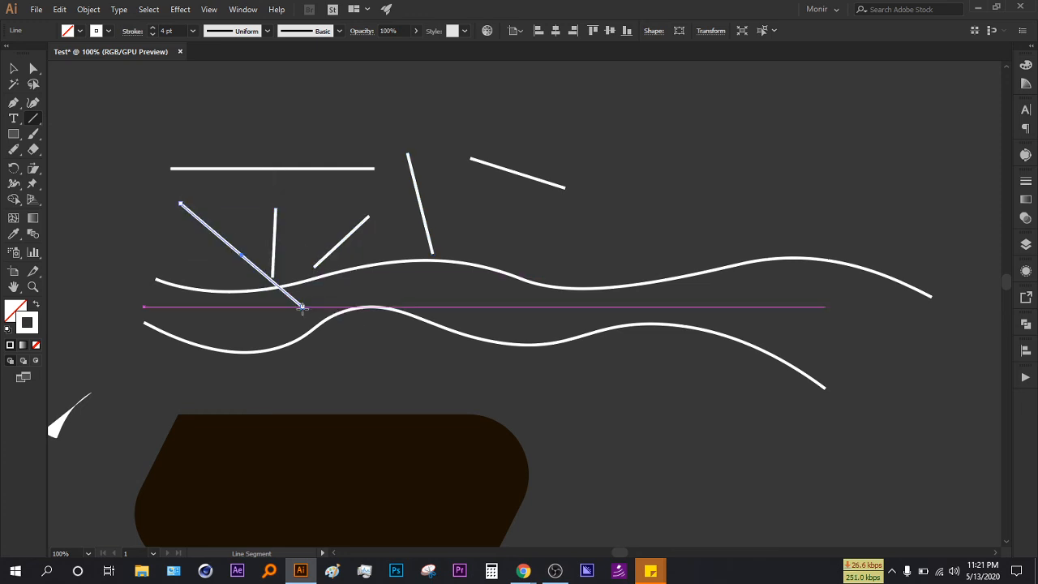
- Draw three separate two-point lines with the Pen tool: one near-vertical at the far left, one slanted at the top, one beside the steep line
{"action": "left_click", "coordinate": [16, 103]}
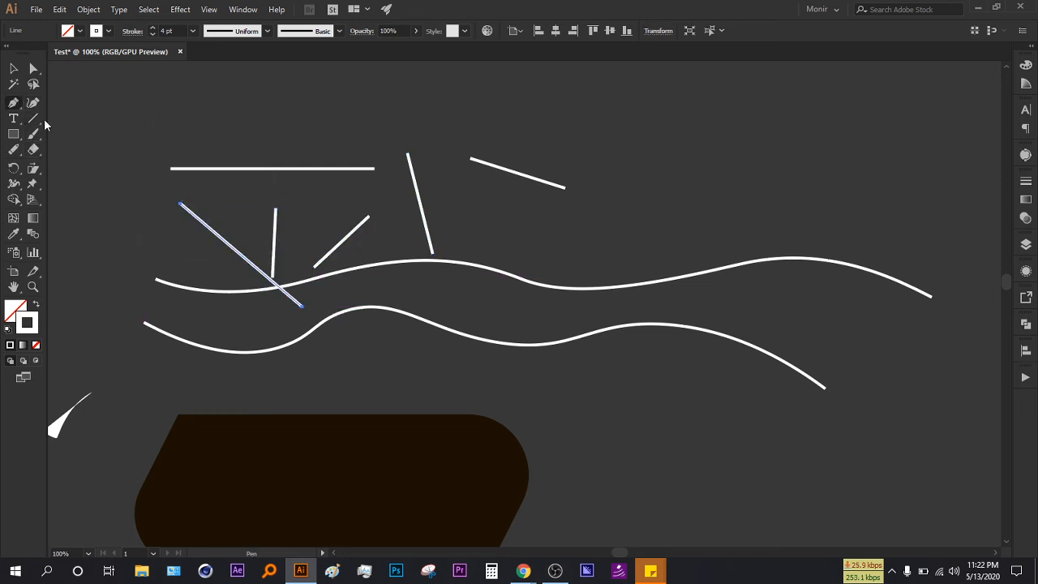
{"action": "left_click", "coordinate": [103, 139]}
{"action": "left_click", "coordinate": [99, 264]}
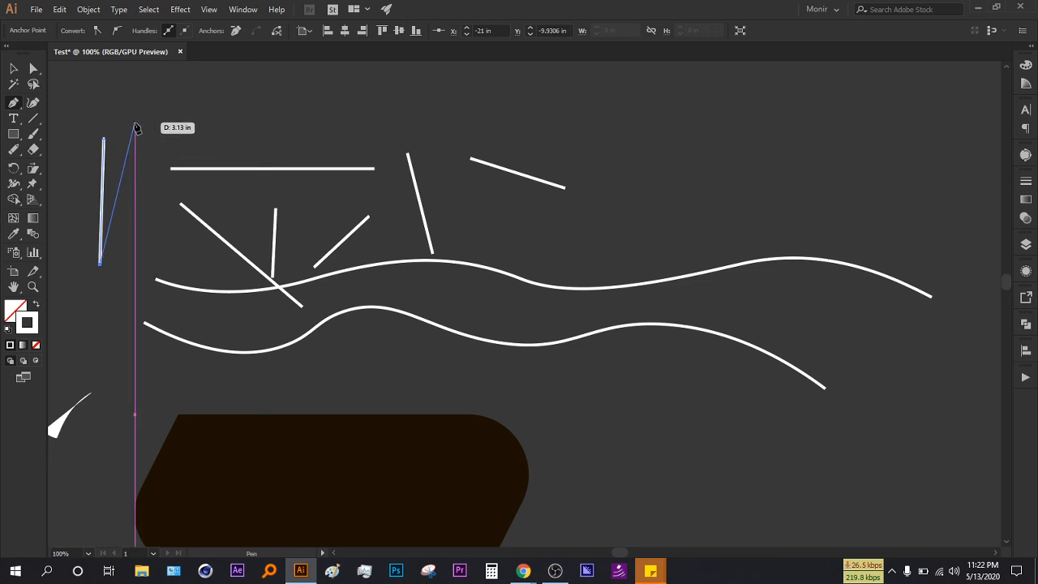
{"action": "key", "text": "Return"}
{"action": "left_click", "coordinate": [328, 80]}
{"action": "left_click", "coordinate": [416, 104]}
{"action": "key", "text": "Return"}
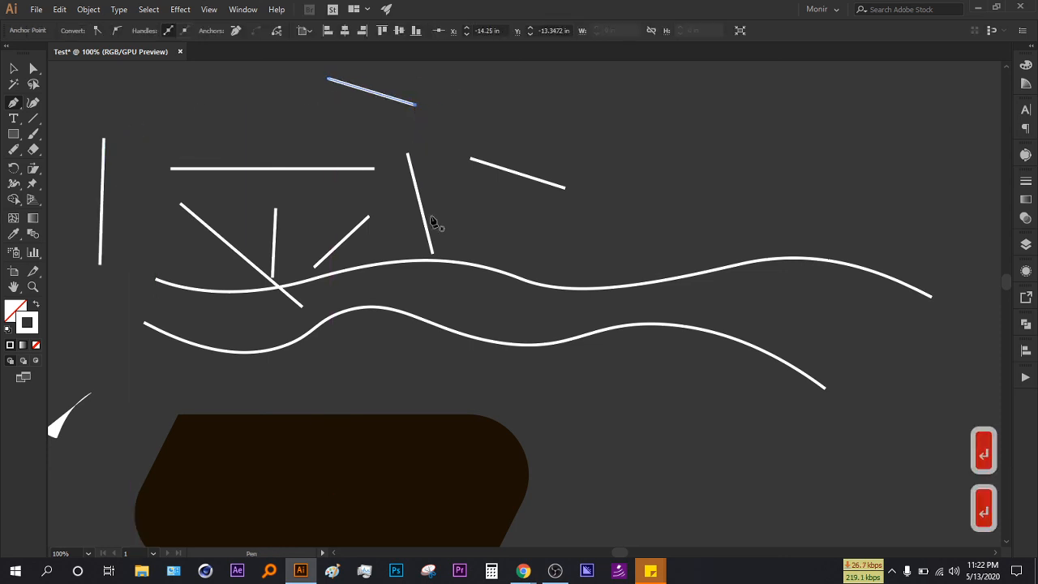
{"action": "left_click", "coordinate": [424, 149]}
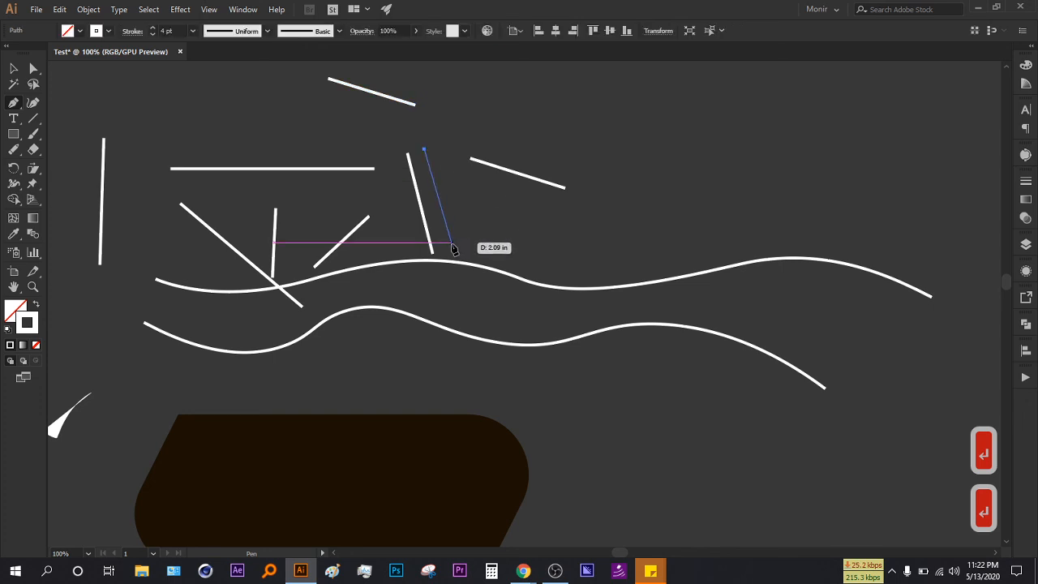
{"action": "left_click", "coordinate": [451, 250]}
{"action": "key", "text": "v"}
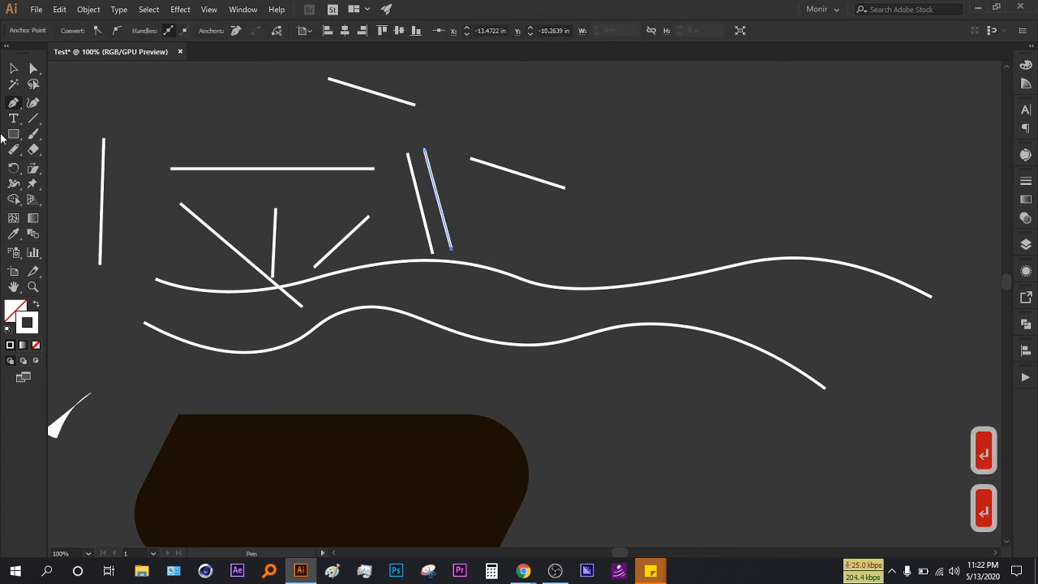
- Draw four open arcs of different sizes and directions above the wavy paths' right part with the Arc tool
{"action": "left_click_drag", "start_coordinate": [36, 114], "coordinate": [81, 133]}
{"action": "left_click", "coordinate": [688, 194]}
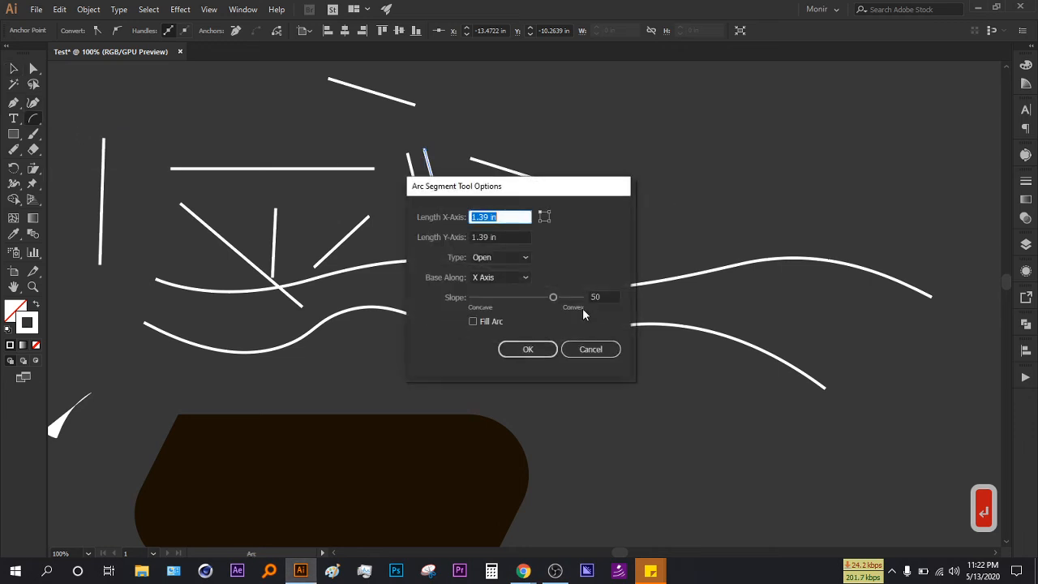
{"action": "left_click", "coordinate": [607, 346]}
{"action": "left_click_drag", "start_coordinate": [679, 216], "coordinate": [716, 249]}
{"action": "left_click_drag", "start_coordinate": [702, 178], "coordinate": [759, 201]}
{"action": "left_click_drag", "start_coordinate": [768, 167], "coordinate": [794, 249]}
- Draw an open two-point curve to the right of the arcs with the Pen tool, bending like the neighbouring arc
{"action": "left_click", "coordinate": [14, 103]}
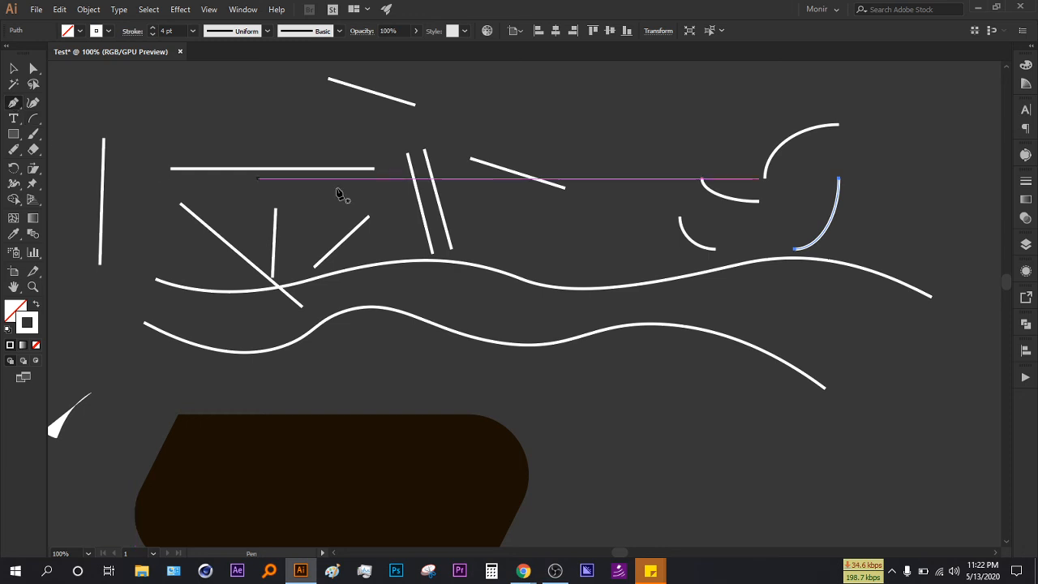
{"action": "left_click", "coordinate": [888, 187]}
{"action": "left_click_drag", "start_coordinate": [801, 282], "coordinate": [711, 292]}
{"action": "key", "text": "Return"}
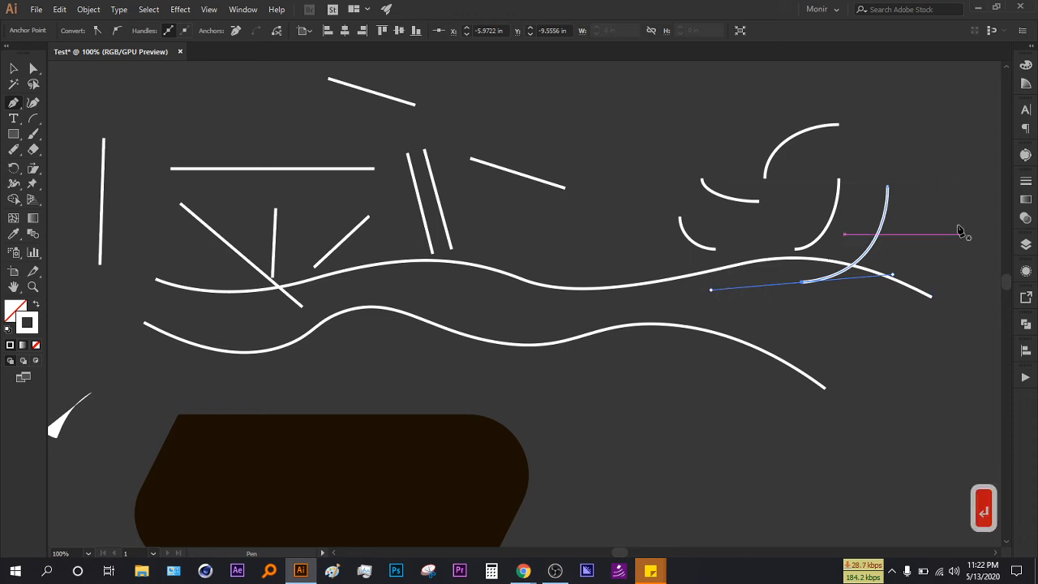
- Draw a spiral to the right of the rounded parallelogram, give it a solid white stroke, and select it
{"action": "left_click", "coordinate": [34, 120]}
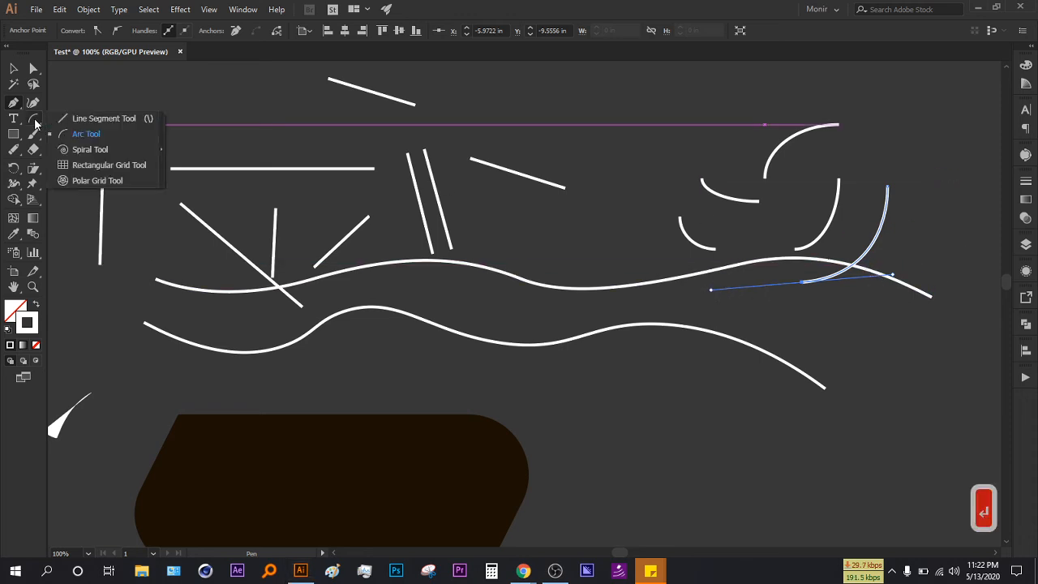
{"action": "left_click", "coordinate": [83, 151]}
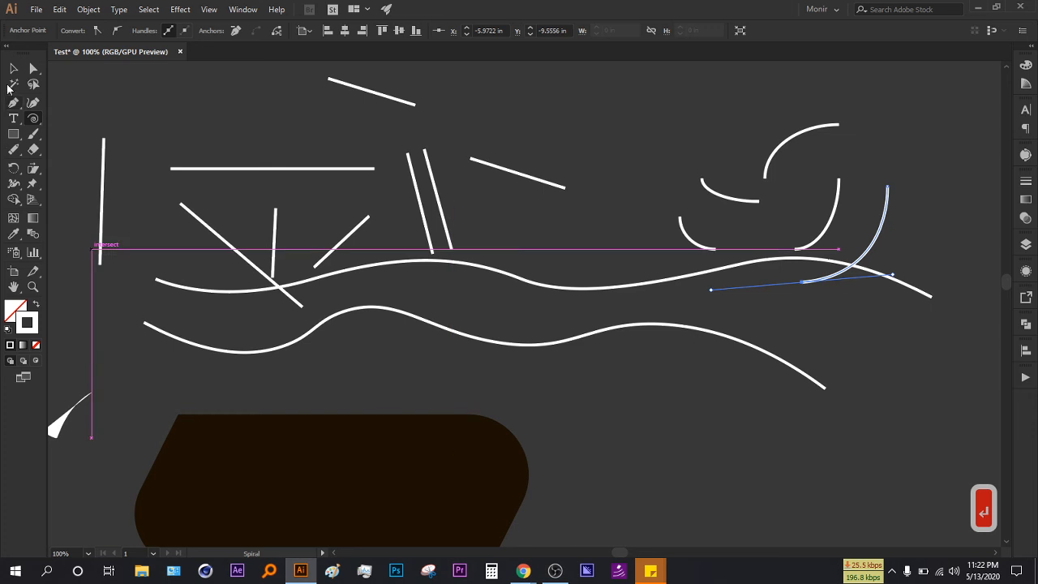
{"action": "key", "text": "v"}
{"action": "left_click", "coordinate": [203, 438]}
{"action": "left_click", "coordinate": [34, 118]}
{"action": "left_click_drag", "start_coordinate": [513, 454], "coordinate": [691, 438]}
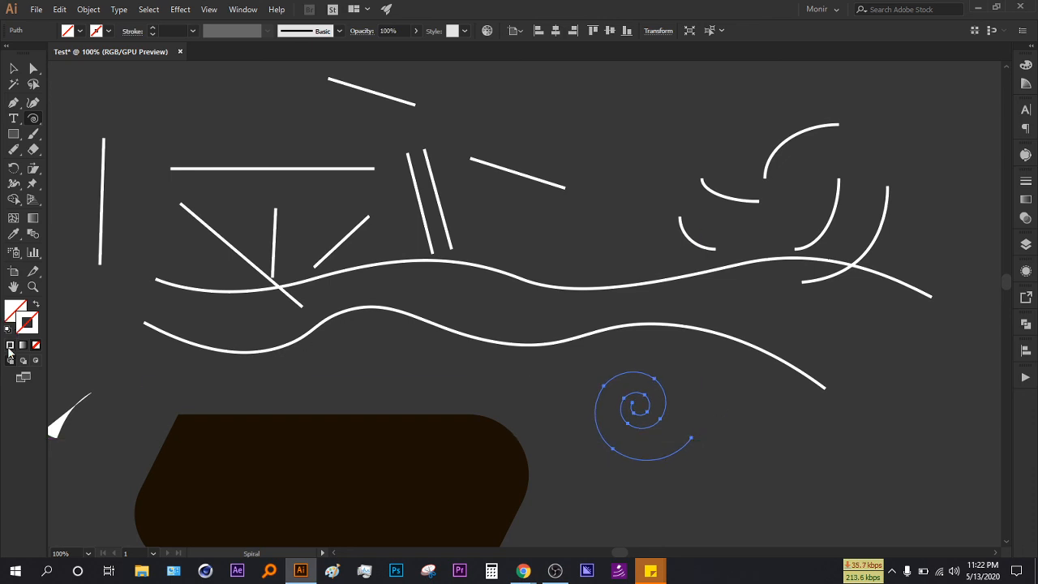
{"action": "left_click", "coordinate": [9, 347]}
{"action": "left_click", "coordinate": [13, 69]}
{"action": "left_click", "coordinate": [705, 411]}
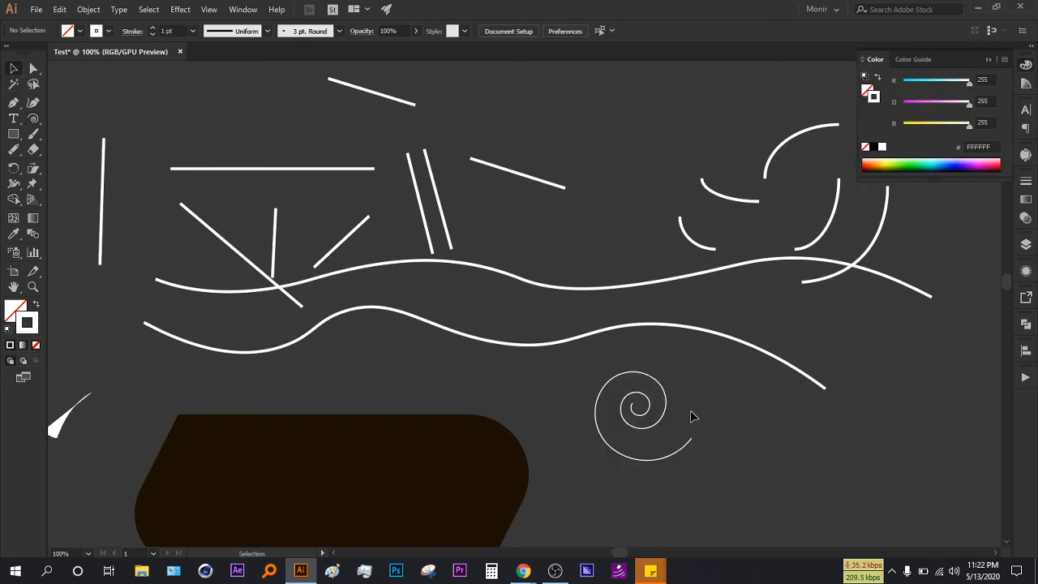
{"action": "left_click_drag", "start_coordinate": [646, 508], "coordinate": [646, 507]}
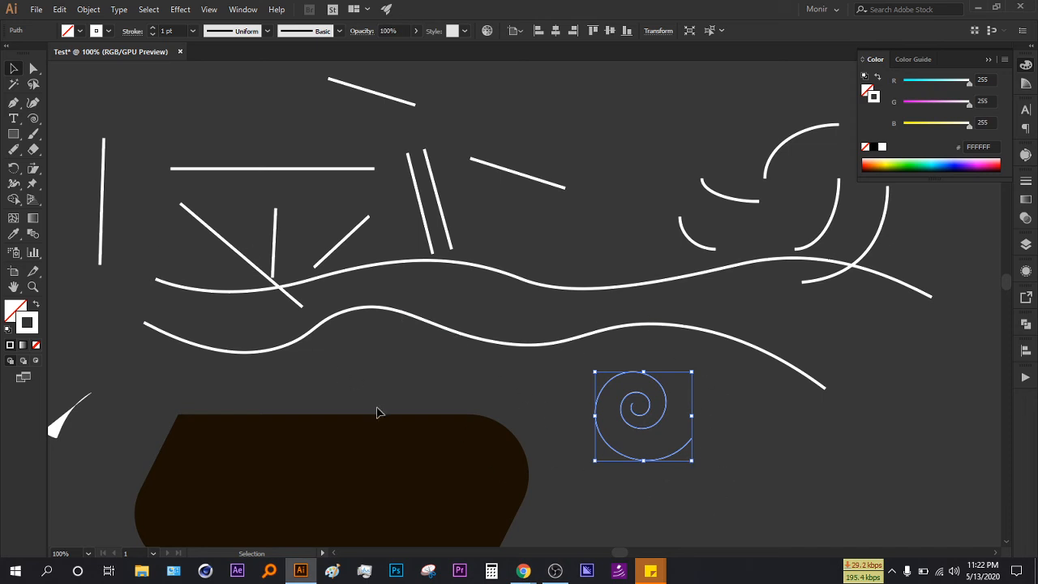
- Draw a rectangular grid over the spiral with the Rectangular Grid tool and move it clear to the spiral's lower right
{"action": "left_click", "coordinate": [34, 118]}
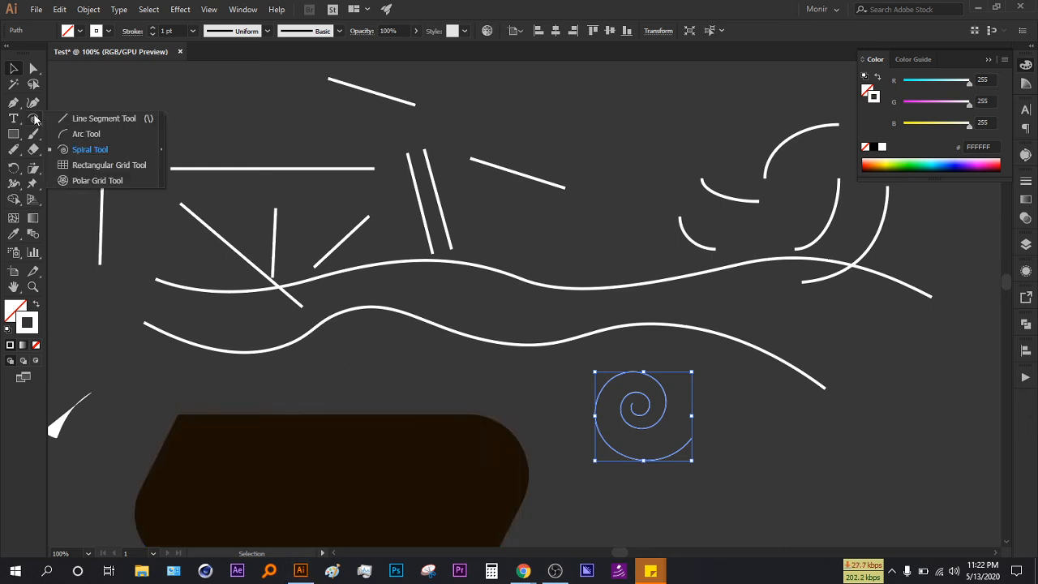
{"action": "left_click", "coordinate": [86, 165]}
{"action": "left_click_drag", "start_coordinate": [544, 367], "coordinate": [723, 510]}
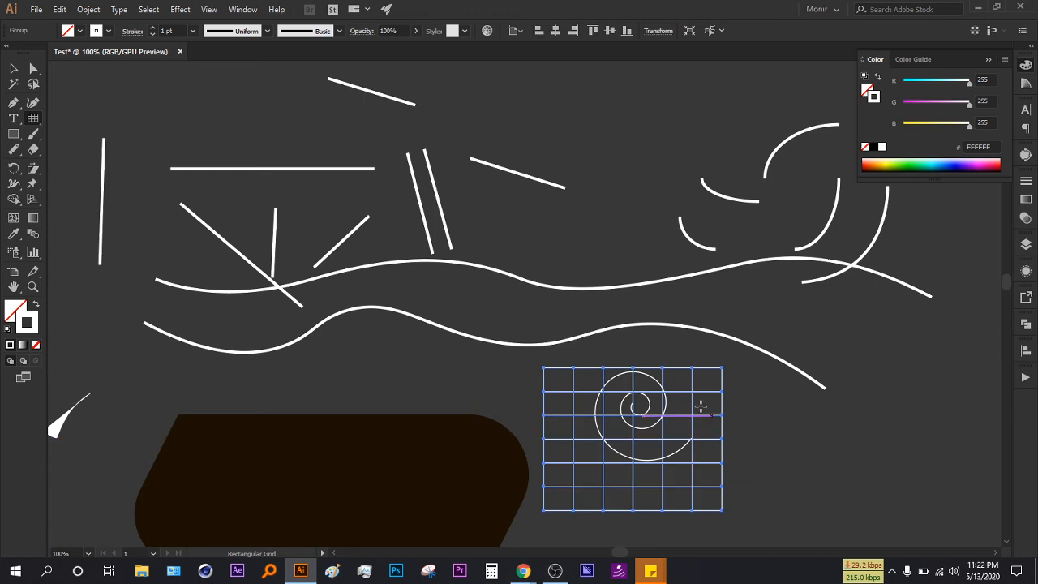
{"action": "left_click", "coordinate": [13, 69]}
{"action": "scroll", "coordinate": [770, 397], "scroll_direction": "down", "scroll_amount": 5}
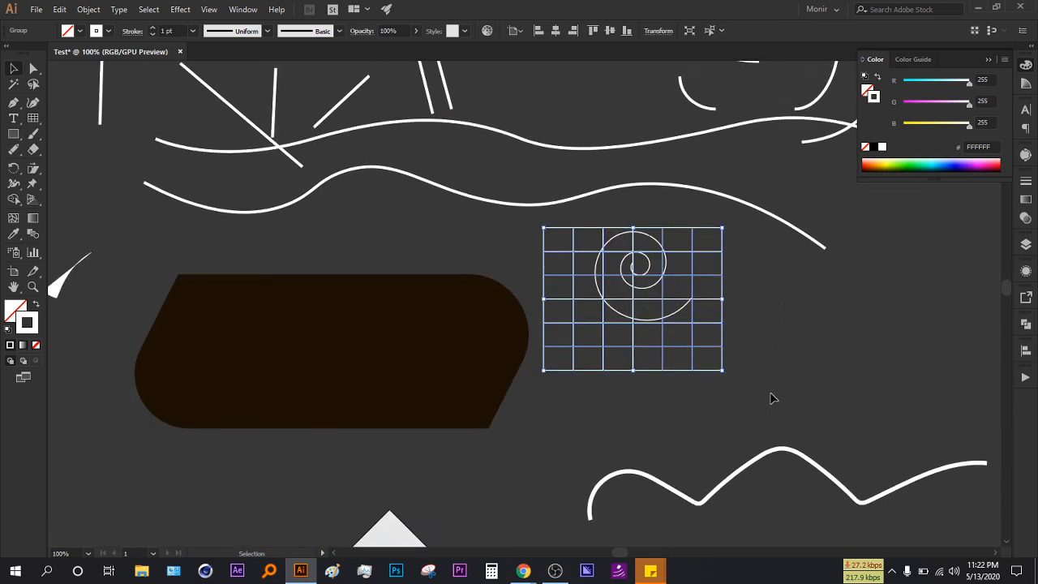
{"action": "left_click_drag", "start_coordinate": [670, 273], "coordinate": [900, 334]}
{"action": "left_click", "coordinate": [896, 444]}
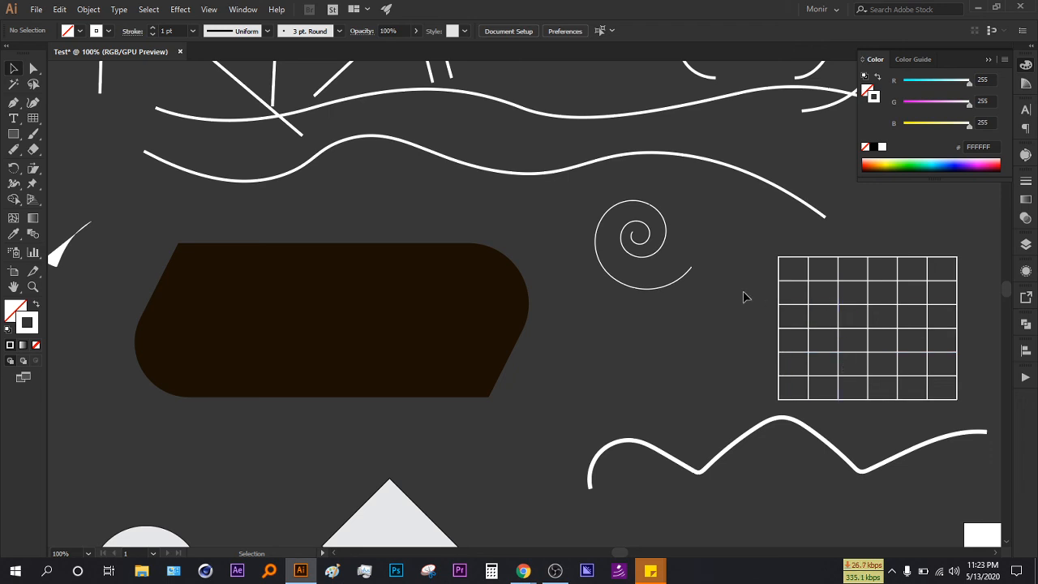
{"action": "left_click_drag", "start_coordinate": [816, 332], "coordinate": [819, 334]}
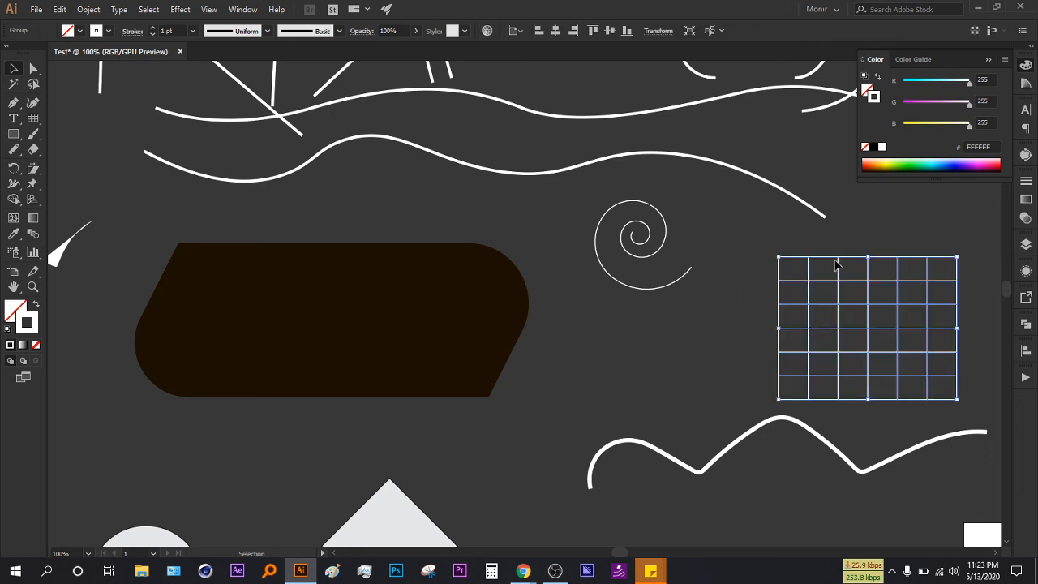
- Draw a circular polar grid below the spiral with the Polar Grid tool and shift it slightly up and to the left
{"action": "left_click", "coordinate": [33, 118]}
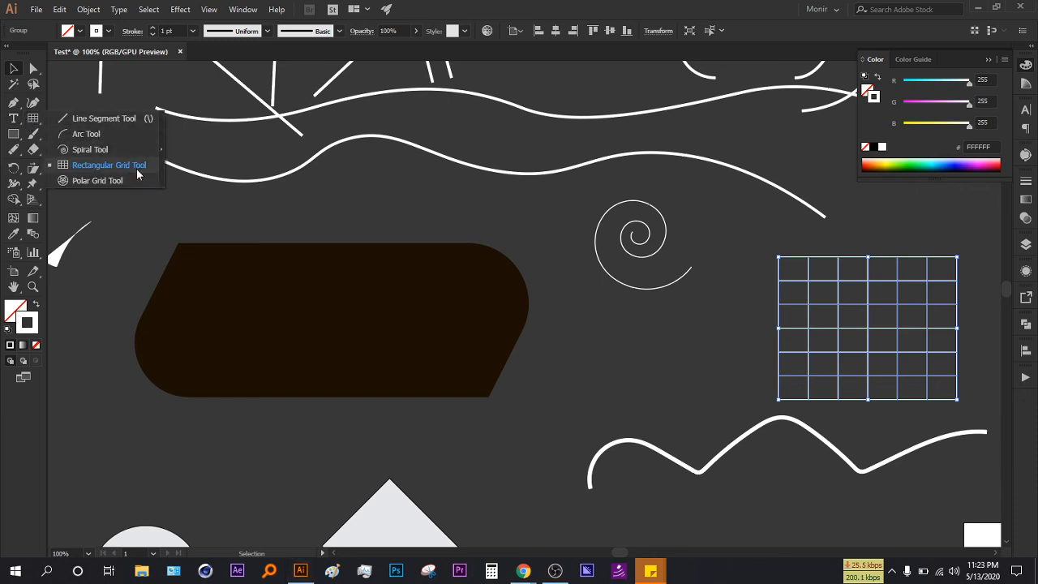
{"action": "left_click", "coordinate": [131, 180]}
{"action": "left_click_drag", "start_coordinate": [576, 346], "coordinate": [678, 442]}
{"action": "left_click", "coordinate": [13, 68]}
{"action": "left_click_drag", "start_coordinate": [636, 389], "coordinate": [616, 369]}
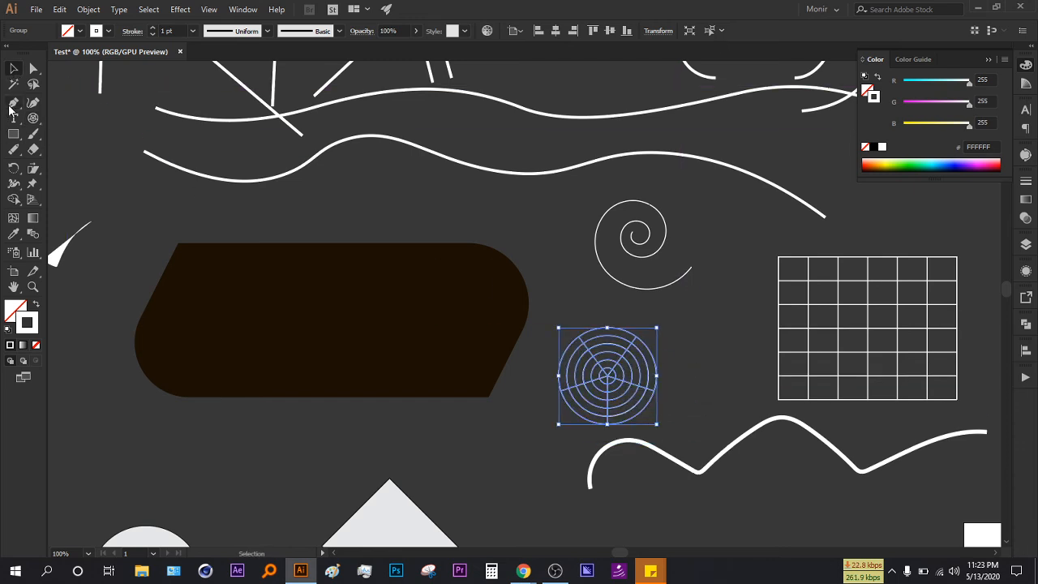
- Smooth a short stretch of an inner ring of the polar grid with the Smooth tool, and deselect it
{"action": "left_click", "coordinate": [13, 150]}
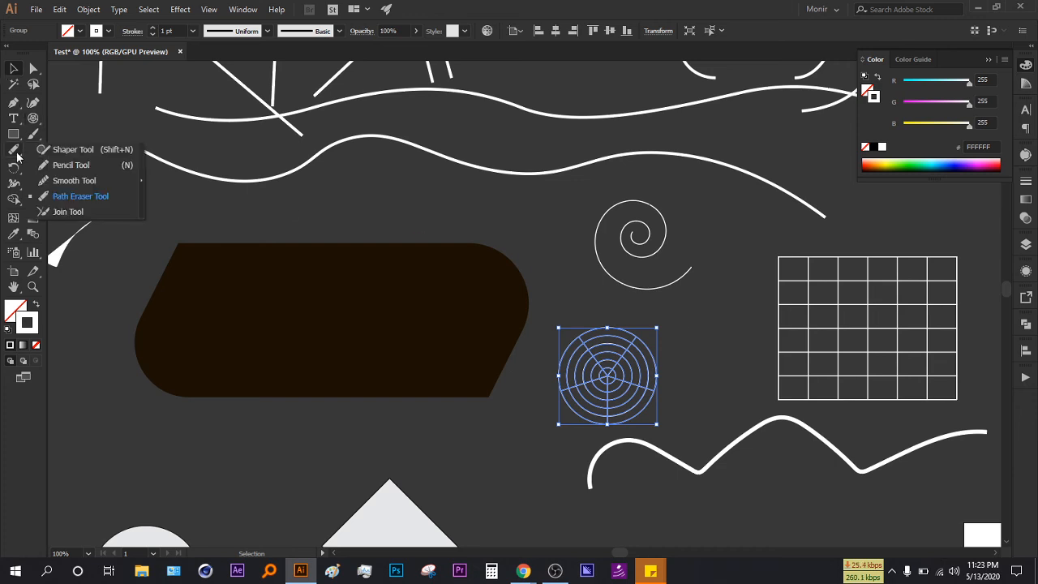
{"action": "left_click", "coordinate": [62, 174]}
{"action": "left_click_drag", "start_coordinate": [606, 357], "coordinate": [626, 360]}
{"action": "key", "text": "v"}
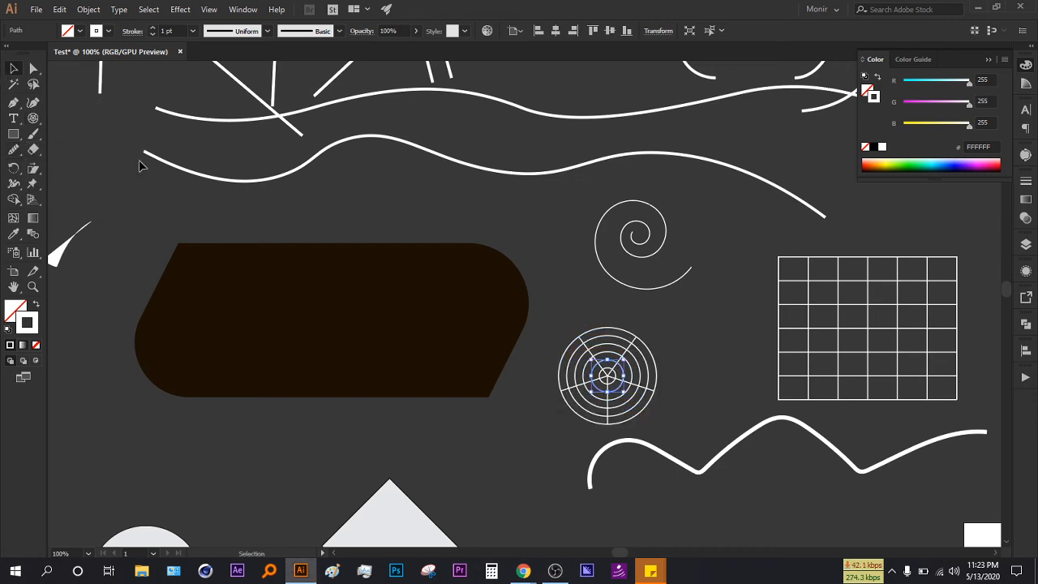
{"action": "left_click", "coordinate": [277, 205]}
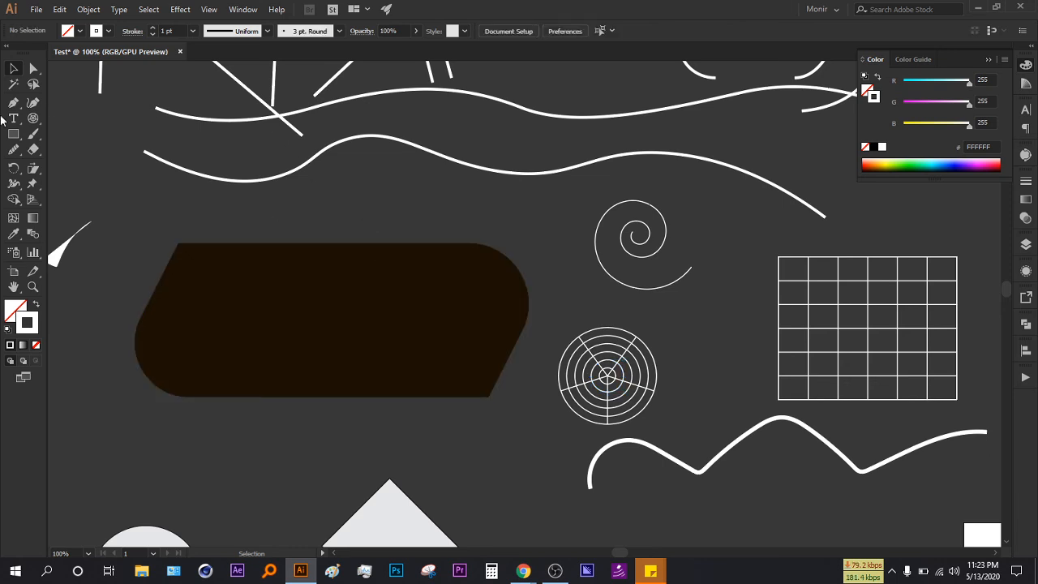
- Draw a small rectangular grid of about 0.9 by 0.5 in above the rounded parallelogram and delete it
{"action": "left_click_drag", "start_coordinate": [32, 118], "coordinate": [75, 160]}
{"action": "left_click_drag", "start_coordinate": [384, 197], "coordinate": [430, 221]}
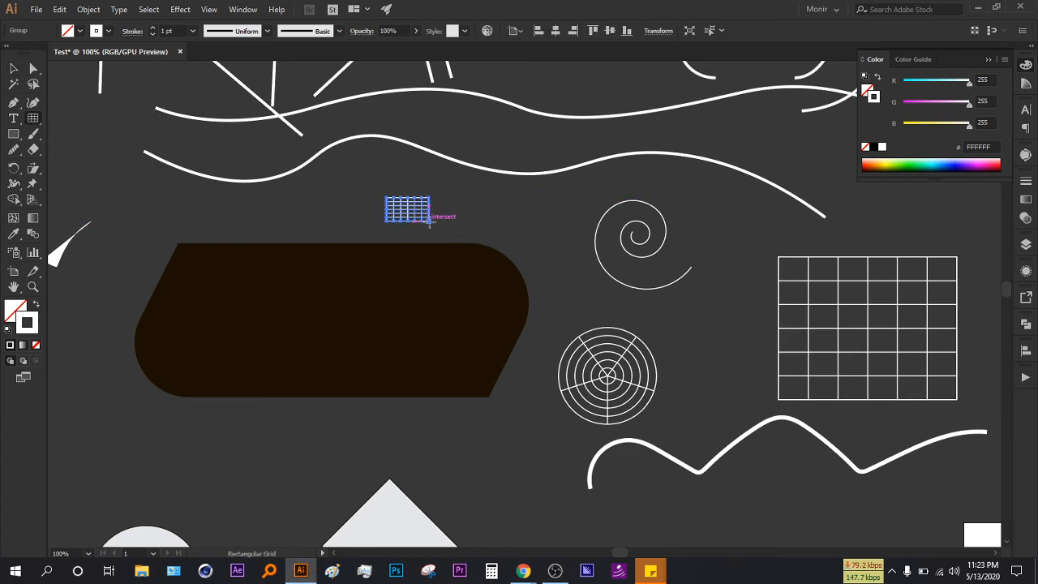
{"action": "key", "text": "Delete"}
- Create a 0.9 by 0.5 in rectangular grid with 2 horizontal and 2 vertical dividers above the rounded parallelogram
{"action": "left_click", "coordinate": [403, 206]}
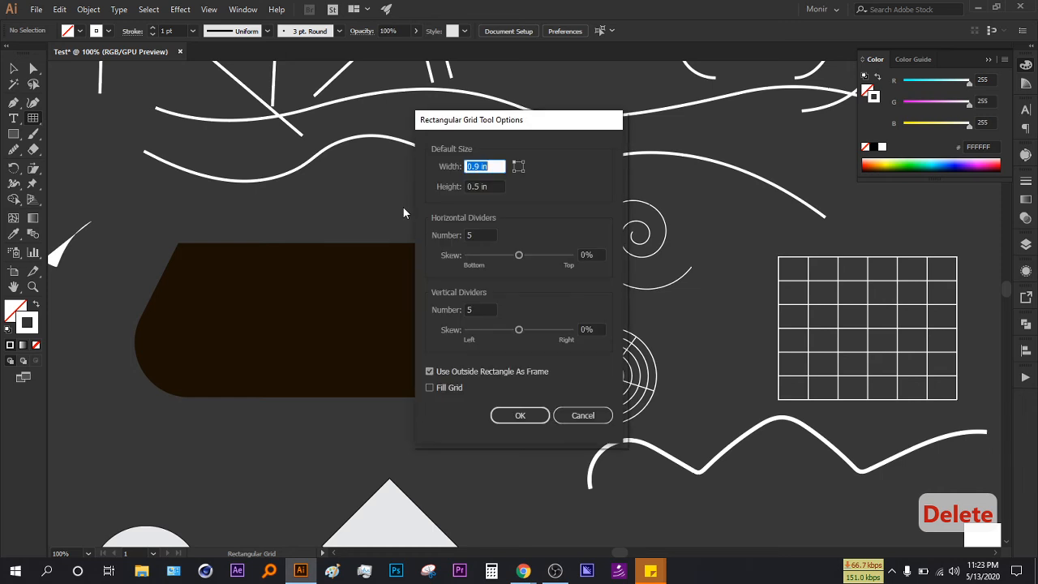
{"action": "left_click_drag", "start_coordinate": [484, 234], "coordinate": [407, 237]}
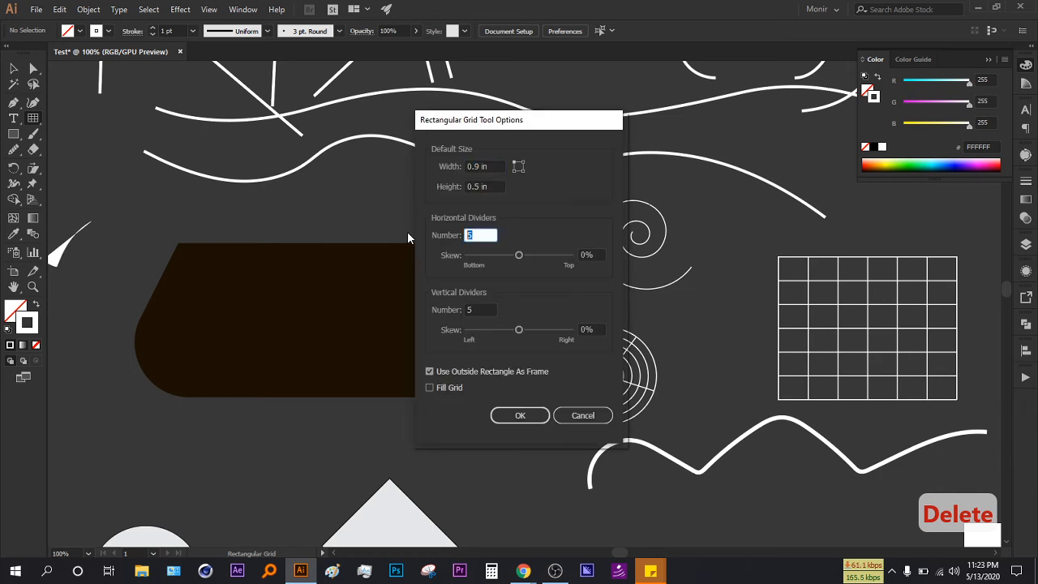
{"action": "type", "text": "2"}
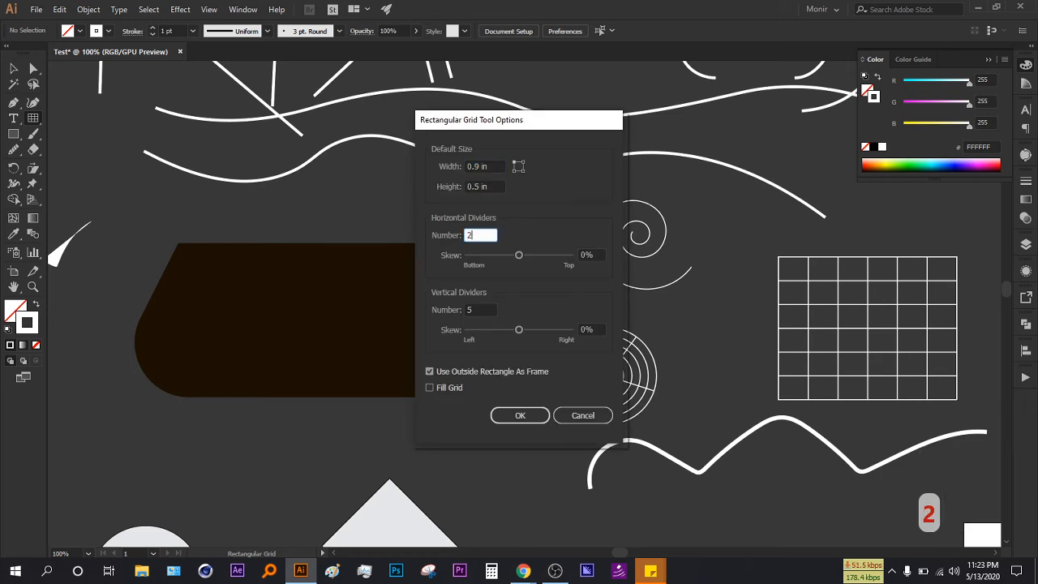
{"action": "key", "text": "Tab"}
{"action": "key", "text": "Tab"}
{"action": "type", "text": "2"}
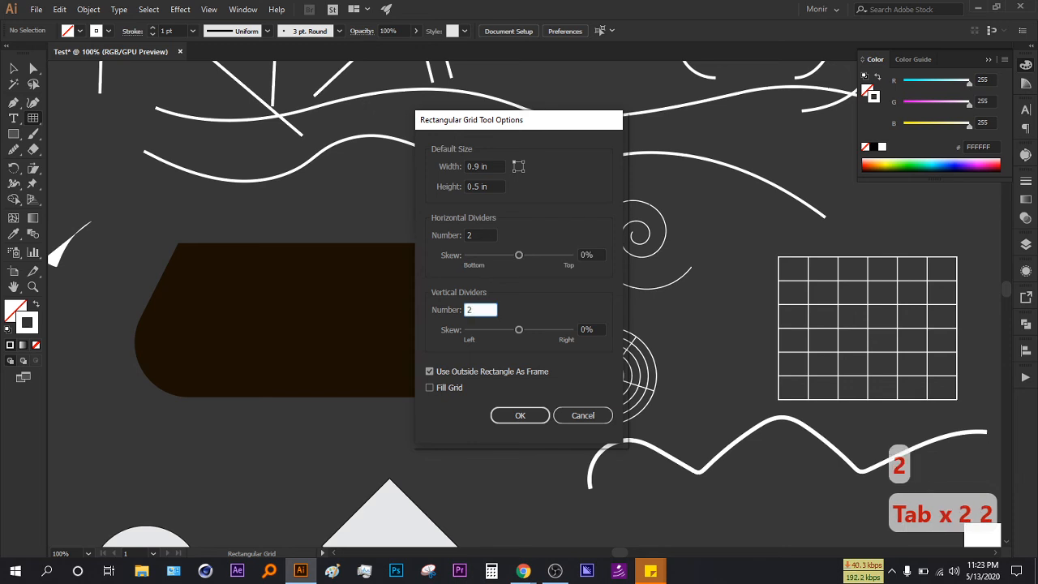
{"action": "key", "text": "Return"}
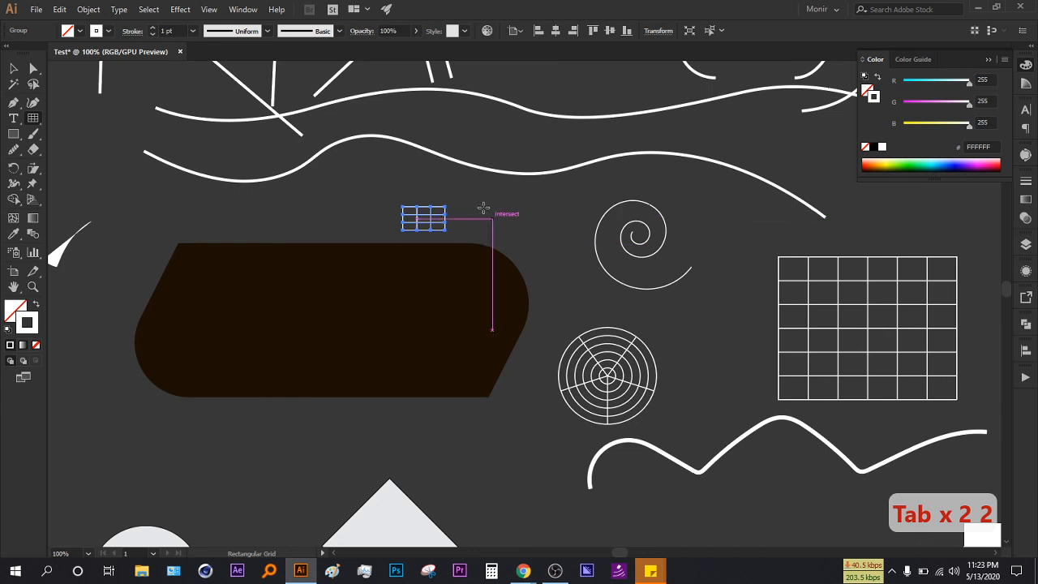
- Create a 0.9 by 0.5 in rectangular grid with 1 horizontal and 1 vertical divider above the parallelogram's upper-left corner, and deselect it
{"action": "left_click", "coordinate": [156, 210]}
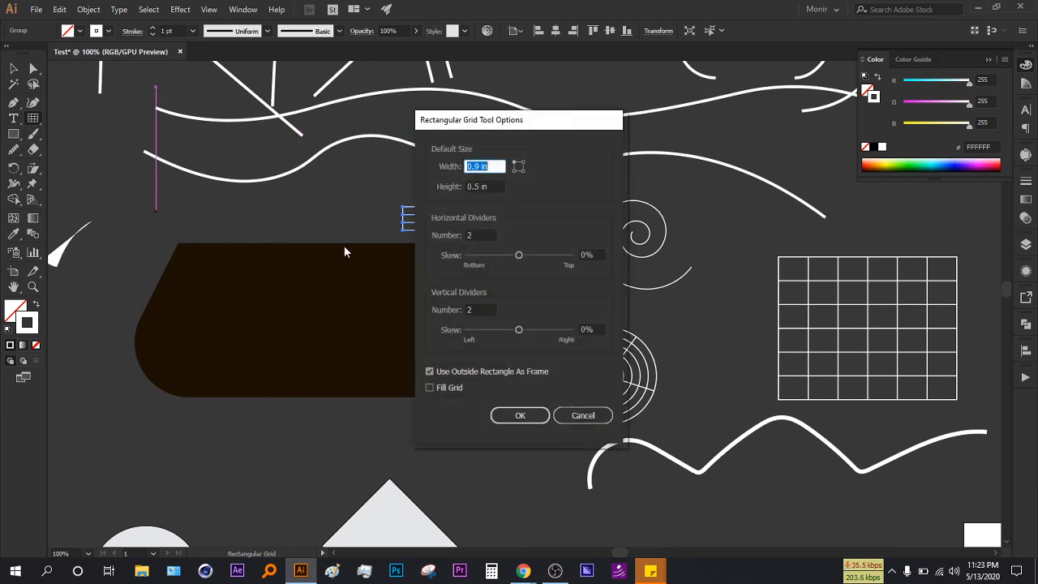
{"action": "left_click", "coordinate": [484, 234]}
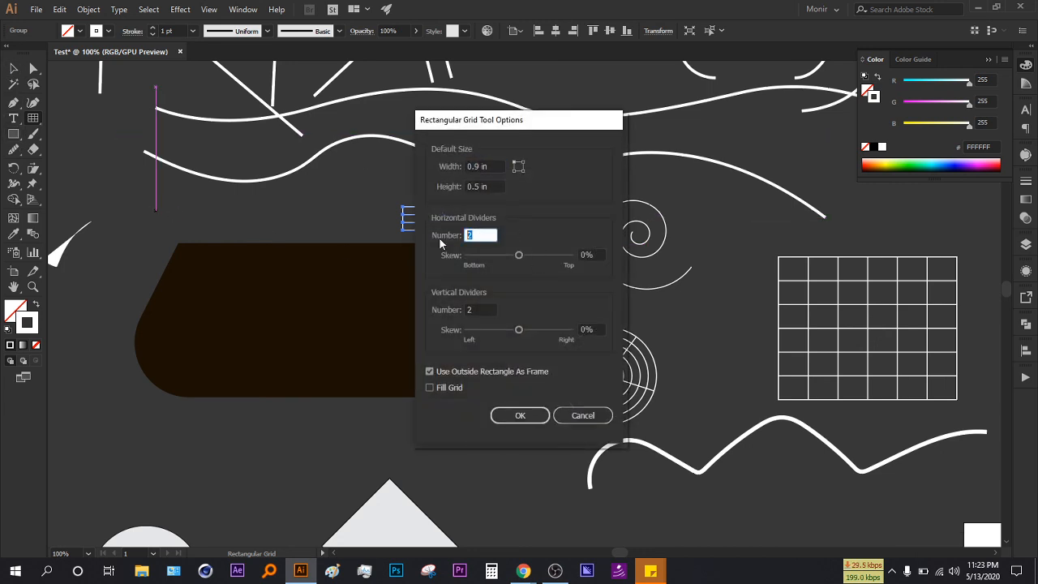
{"action": "type", "text": "1"}
{"action": "key", "text": "Tab"}
{"action": "left_click", "coordinate": [520, 415]}
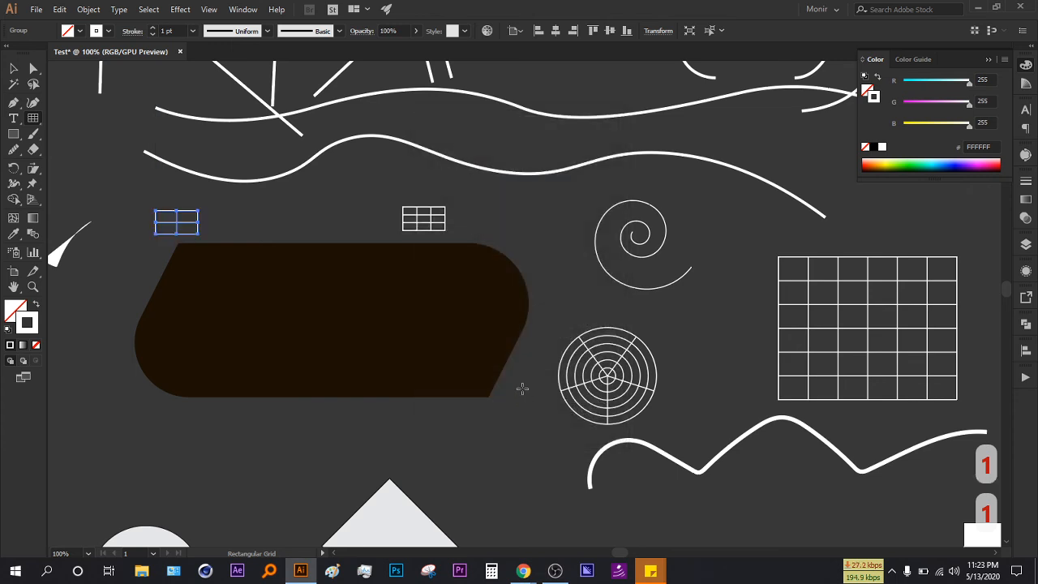
{"action": "key", "text": "v"}
{"action": "left_click", "coordinate": [235, 227]}
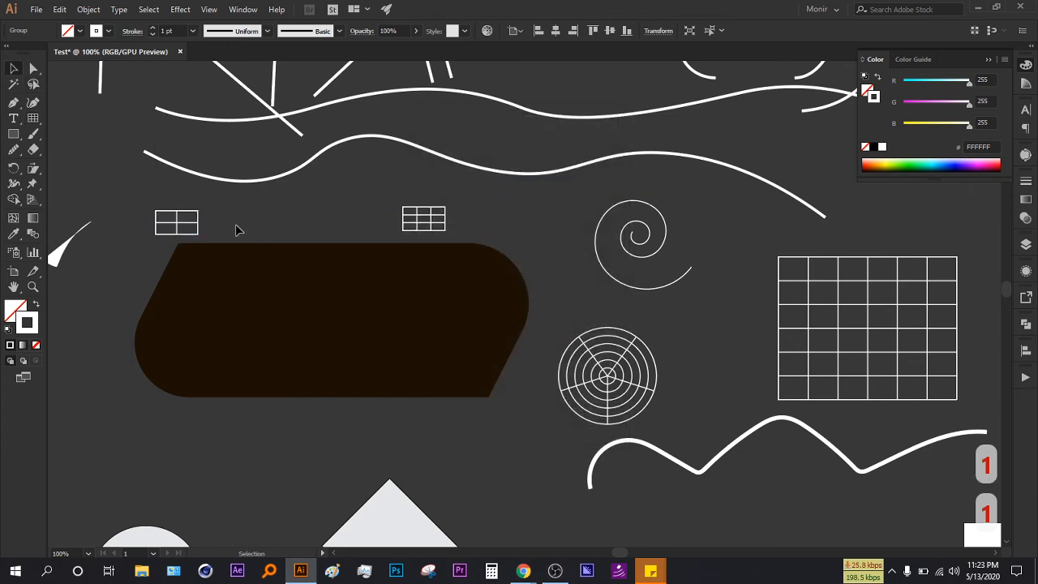
- Create a 0.9 by 0.5 in rectangular grid with 0 horizontal dividers and 1 vertical divider between the two small grids, and deselect it
{"action": "scroll", "coordinate": [180, 250], "scroll_direction": "up", "scroll_amount": 1}
{"action": "left_click_drag", "start_coordinate": [180, 250], "coordinate": [332, 245]}
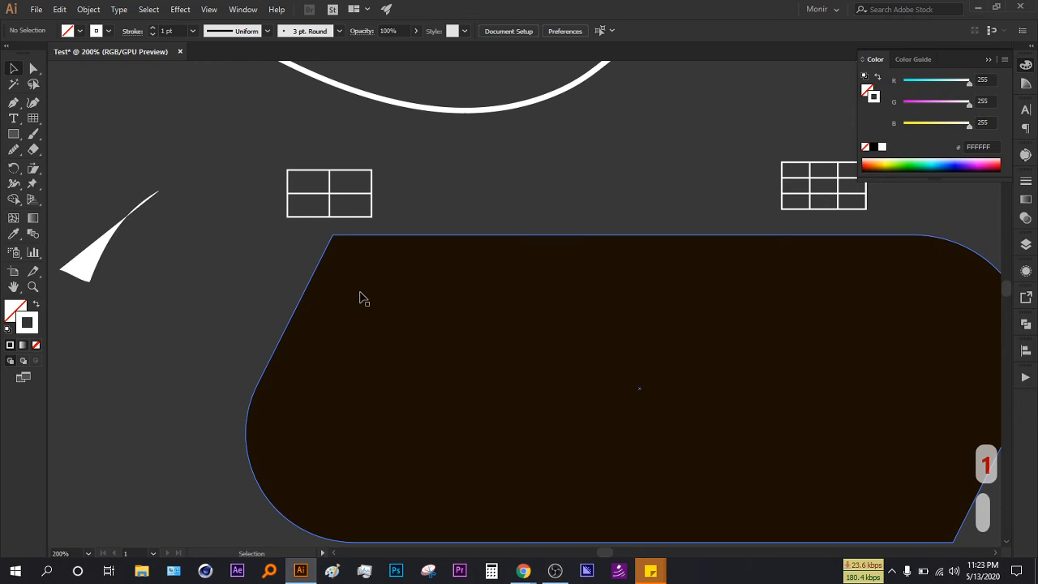
{"action": "scroll", "coordinate": [319, 360], "scroll_direction": "down", "scroll_amount": 6}
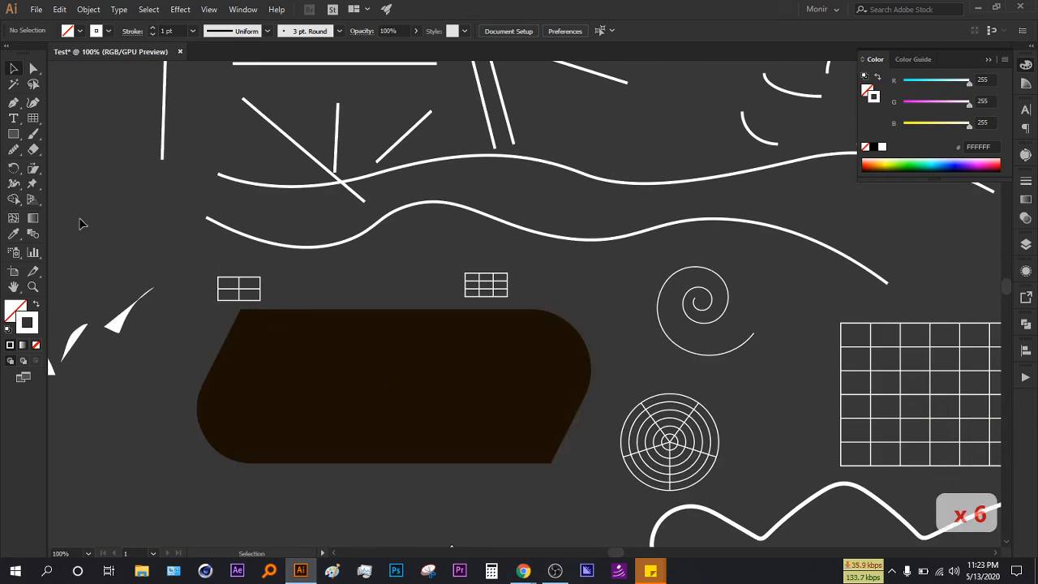
{"action": "left_click", "coordinate": [34, 119]}
{"action": "left_click", "coordinate": [313, 282]}
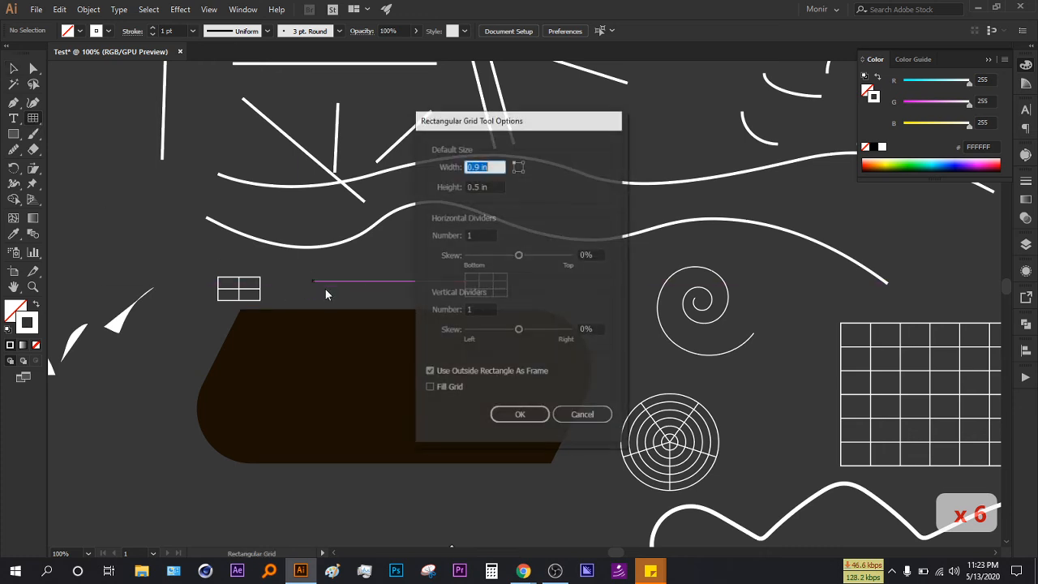
{"action": "double_click", "coordinate": [477, 235]}
{"action": "type", "text": "0"}
{"action": "key", "text": "Return"}
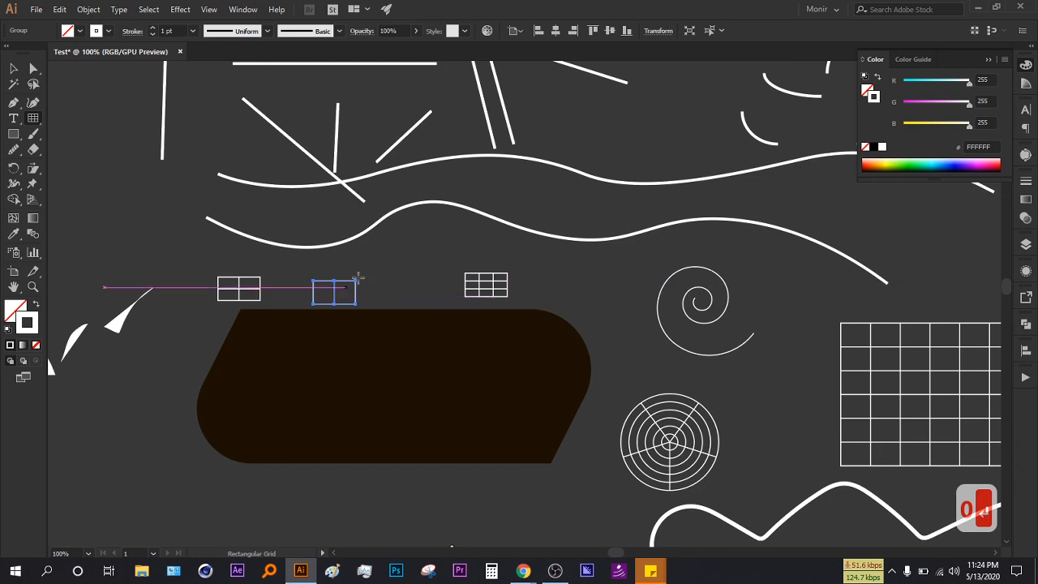
{"action": "left_click", "coordinate": [14, 68]}
{"action": "left_click", "coordinate": [393, 258]}
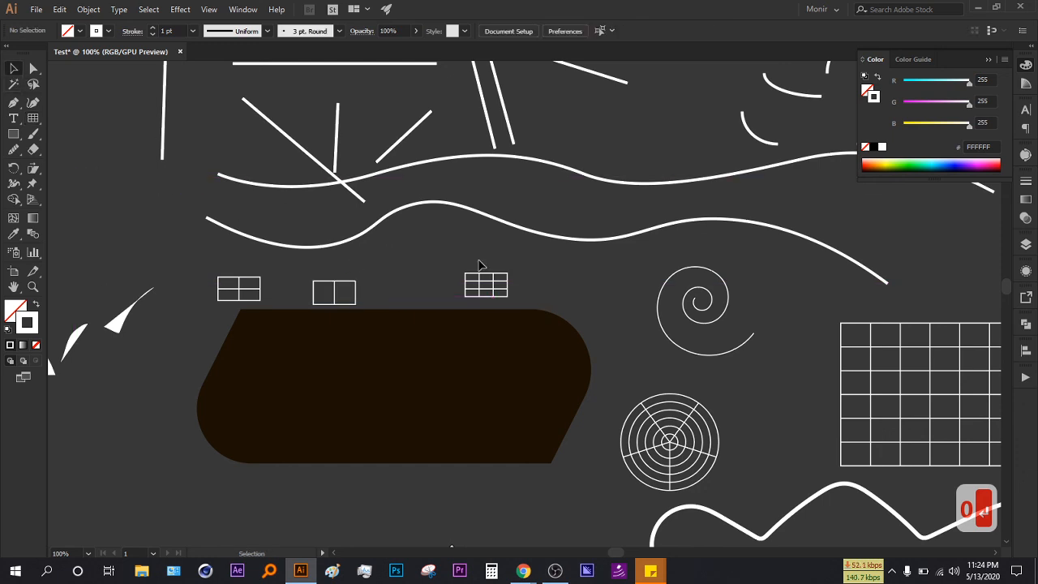
- Move the upper wavy curve above the straight line segments and the lower one just beneath them, and deselect
{"action": "scroll", "coordinate": [521, 364], "scroll_direction": "down", "scroll_amount": 3}
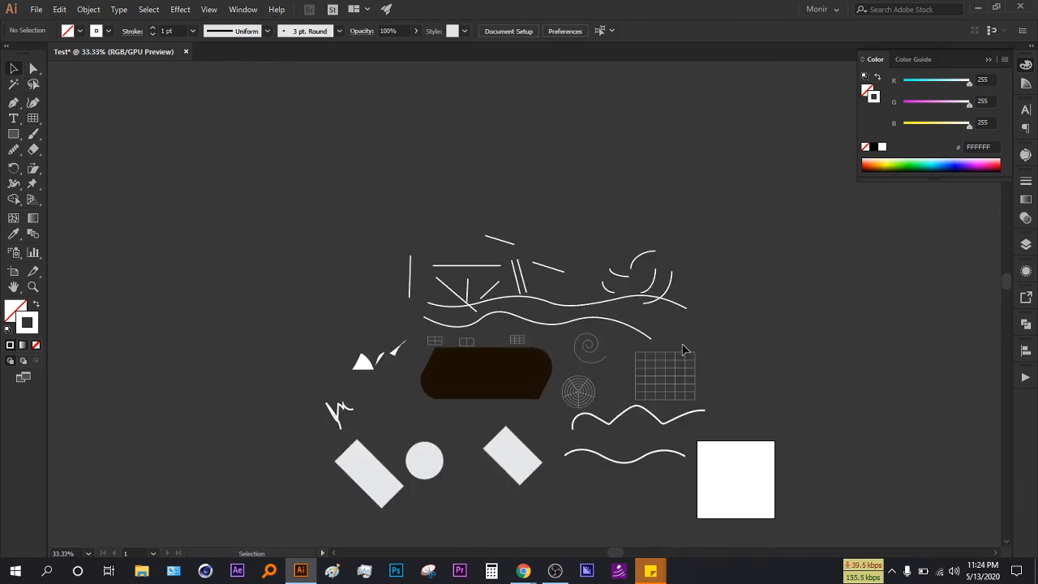
{"action": "scroll", "coordinate": [557, 394], "scroll_direction": "up", "scroll_amount": 2}
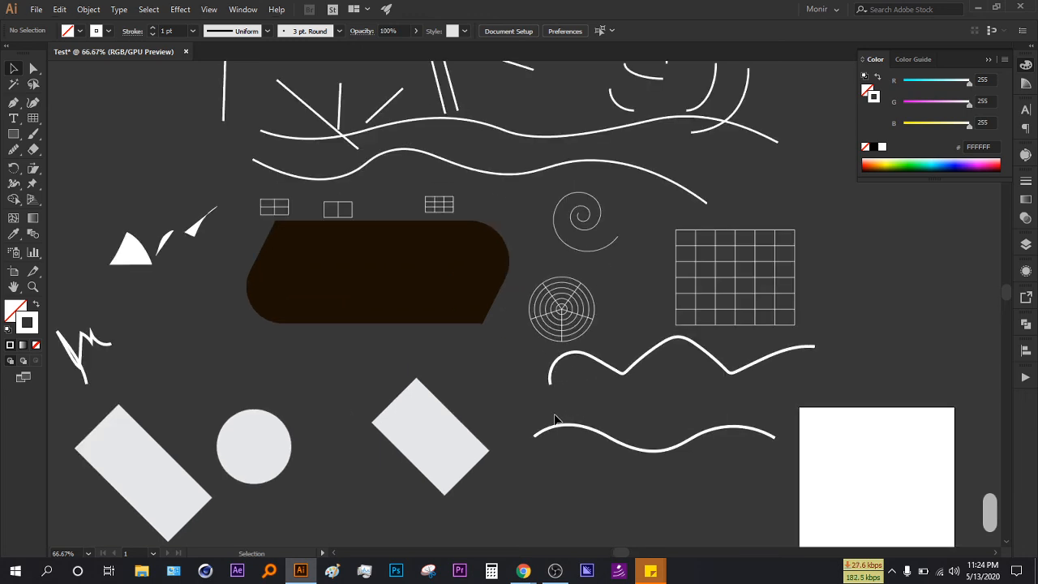
{"action": "scroll", "coordinate": [556, 404], "scroll_direction": "down", "scroll_amount": 1}
{"action": "scroll", "coordinate": [584, 356], "scroll_direction": "up", "scroll_amount": 1}
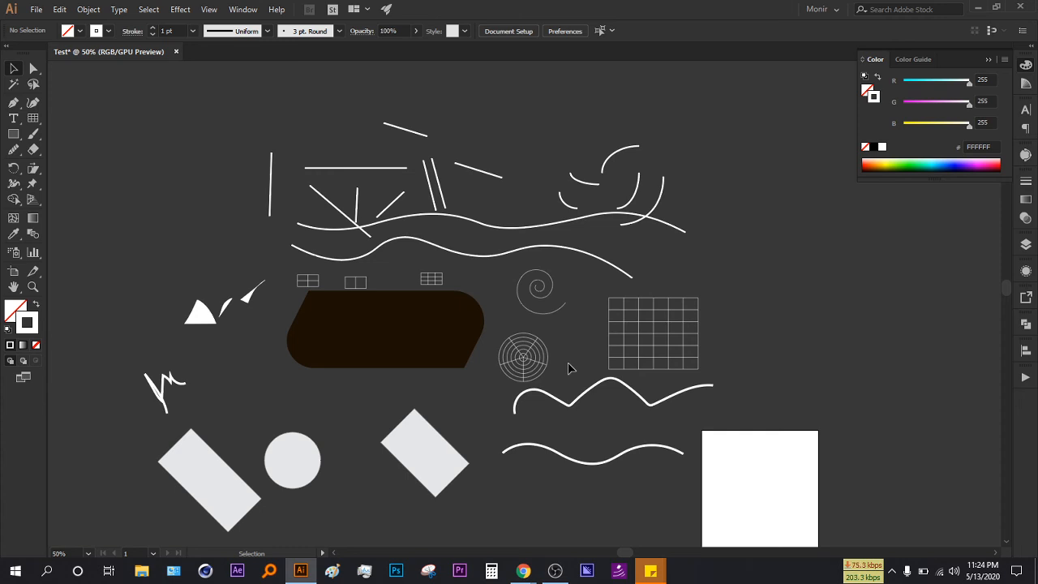
{"action": "left_click", "coordinate": [415, 240]}
{"action": "left_click", "coordinate": [429, 230]}
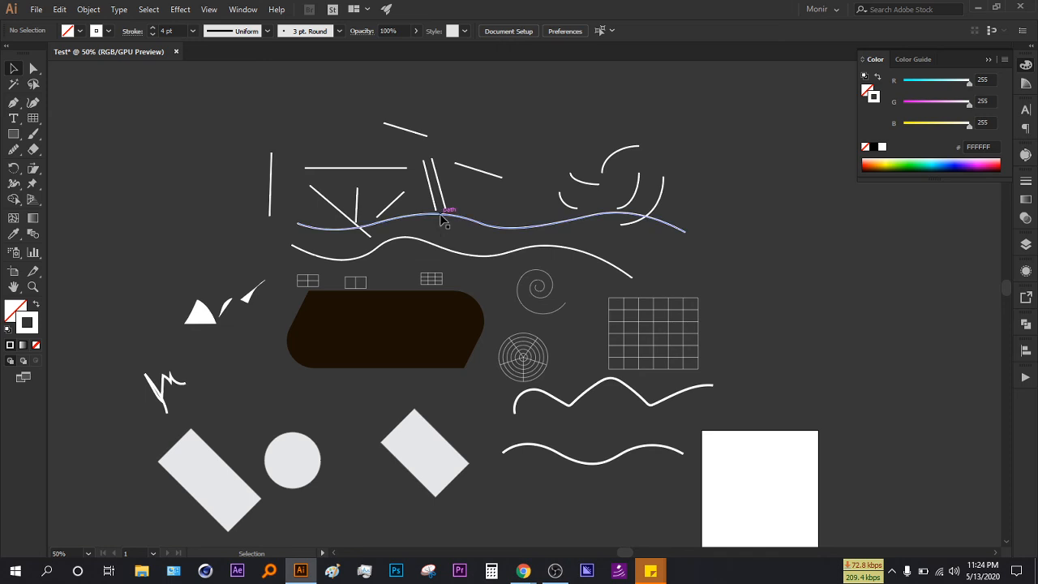
{"action": "left_click_drag", "start_coordinate": [442, 219], "coordinate": [298, 154]}
{"action": "left_click_drag", "start_coordinate": [403, 240], "coordinate": [238, 261]}
{"action": "left_click_drag", "start_coordinate": [351, 158], "coordinate": [440, 136]}
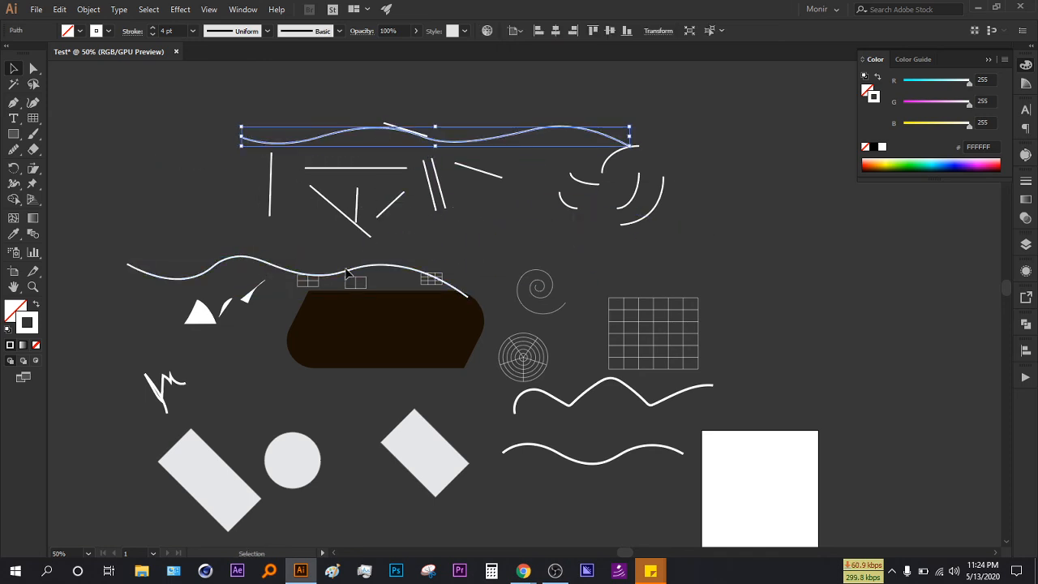
{"action": "left_click_drag", "start_coordinate": [345, 276], "coordinate": [486, 235]}
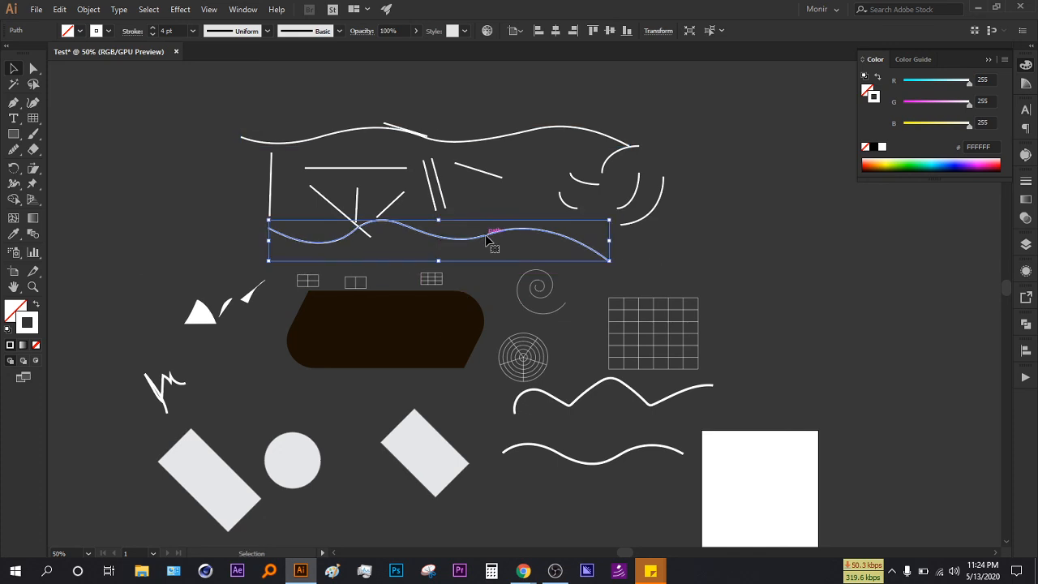
{"action": "left_click", "coordinate": [262, 366]}
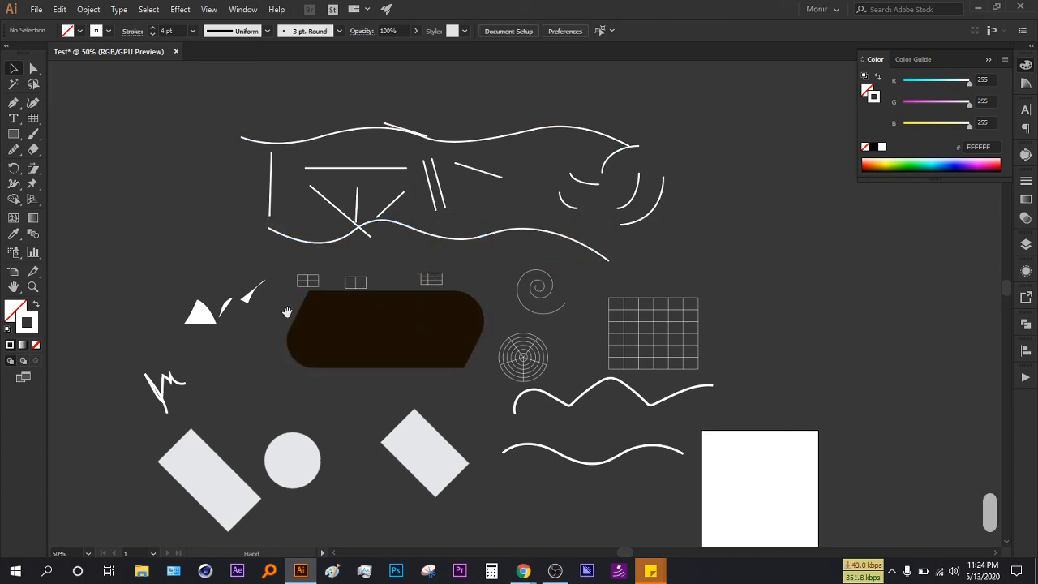
- Move the near-vertical line at the far left of the artwork into empty space and delete it
{"action": "left_click_drag", "start_coordinate": [285, 311], "coordinate": [656, 340]}
{"action": "scroll", "coordinate": [614, 255], "scroll_direction": "up", "scroll_amount": 2}
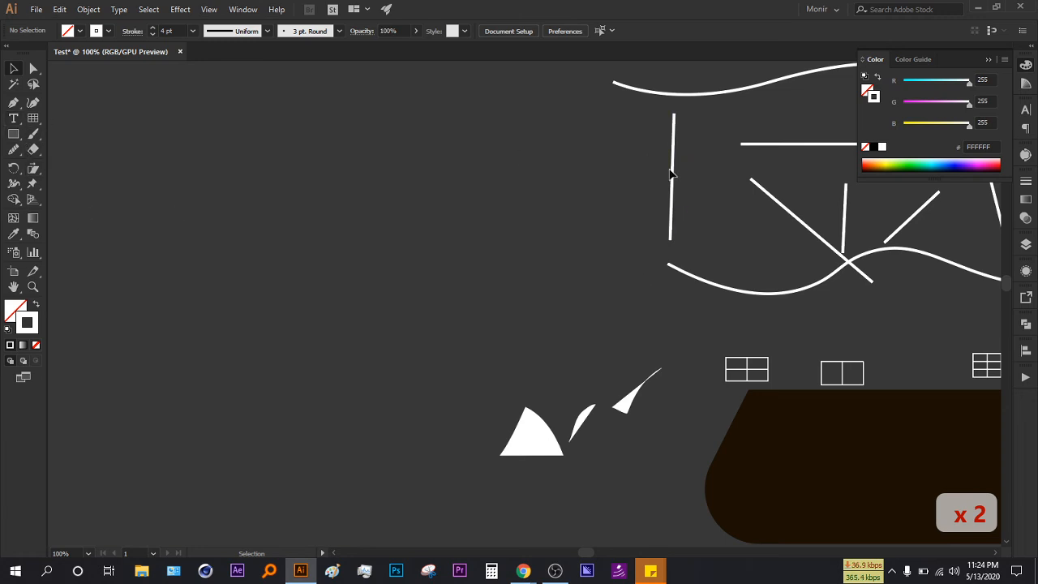
{"action": "left_click_drag", "start_coordinate": [674, 167], "coordinate": [437, 202]}
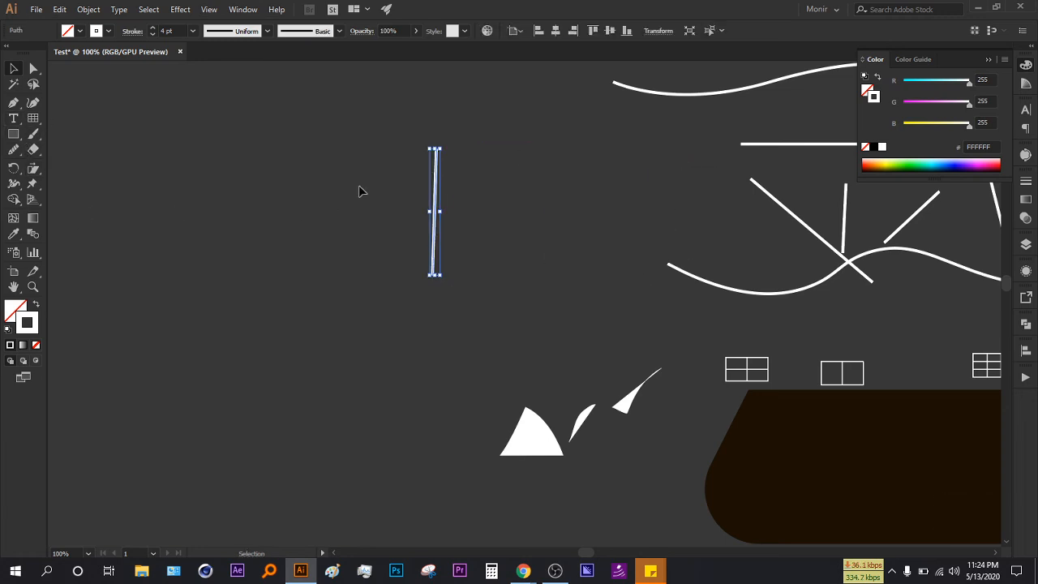
{"action": "key", "text": "Delete"}
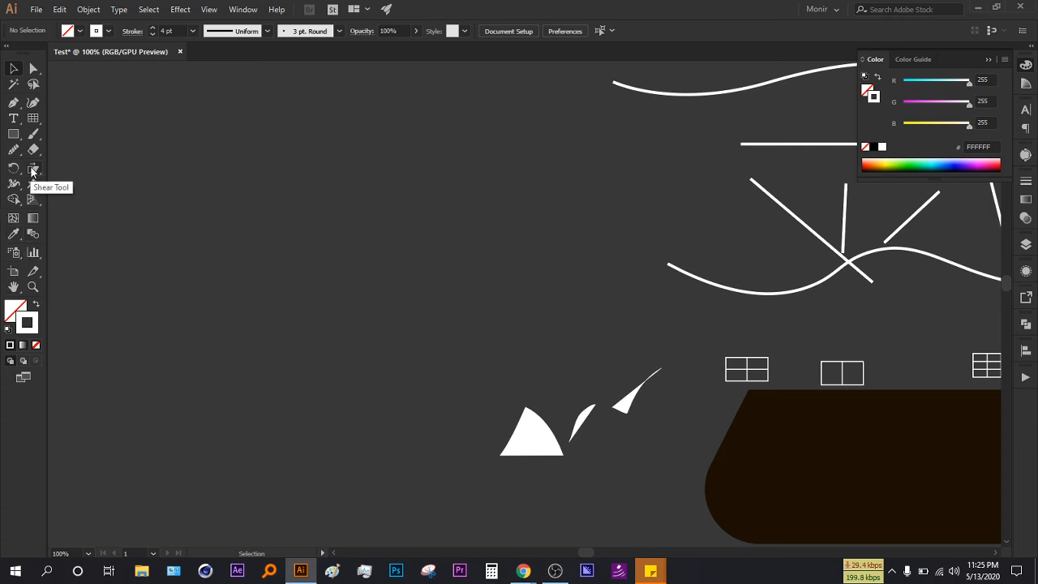
- Draw a vertical line about 3.14 in tall with the Pen tool in the empty area and duplicate it about 4.58 in to its right
{"action": "left_click", "coordinate": [13, 102]}
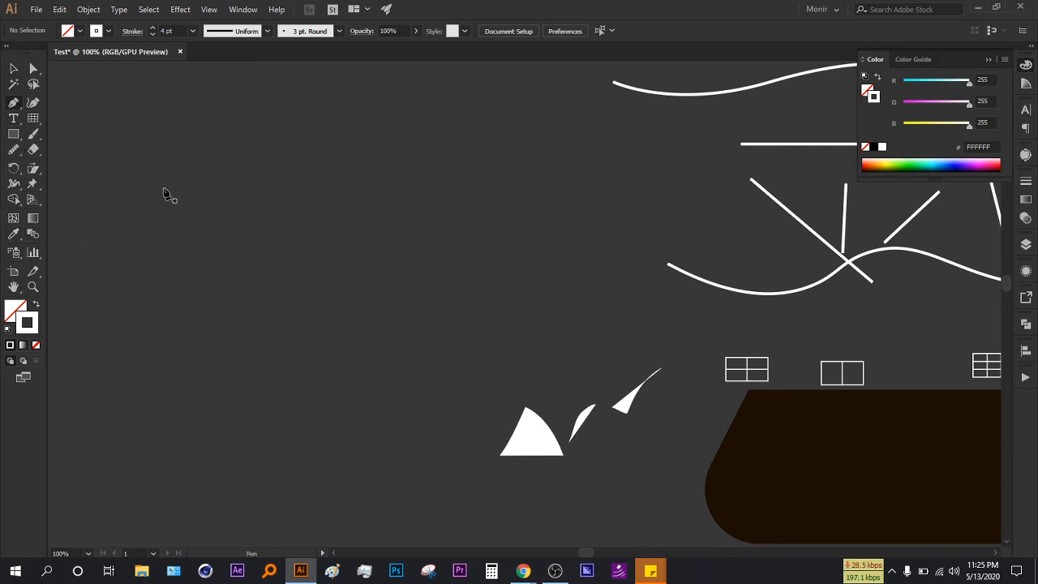
{"action": "left_click_drag", "start_coordinate": [162, 195], "coordinate": [162, 205]}
{"action": "left_click", "coordinate": [163, 335]}
{"action": "key", "text": "ctrl"}
{"action": "left_click", "coordinate": [183, 231], "text": "ctrl"}
{"action": "left_click_drag", "start_coordinate": [167, 231], "coordinate": [380, 235]}
{"action": "left_click", "coordinate": [296, 247]}
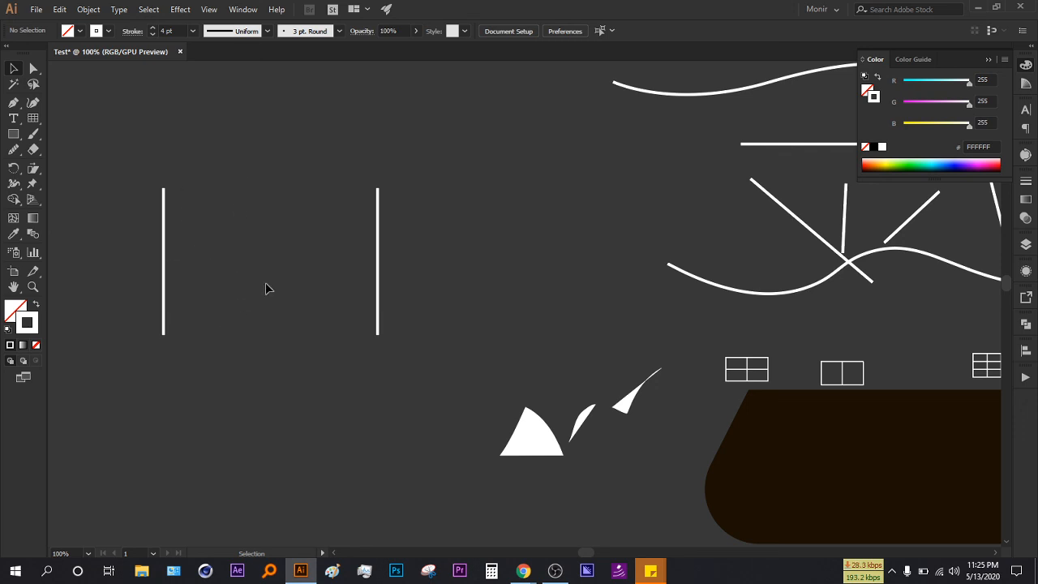
- Make several closely spaced copies of the left vertical line, select all the lines, and set what they align to
{"action": "left_click_drag", "start_coordinate": [165, 310], "coordinate": [202, 314]}
{"action": "key", "text": "ctrl+d"}
{"action": "key", "text": "ctrl+d"}
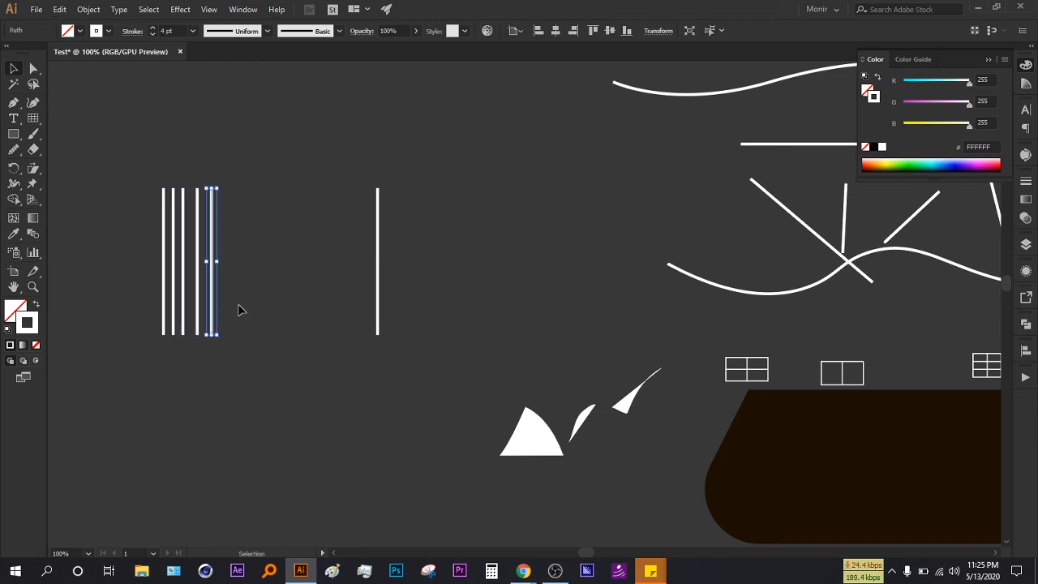
{"action": "left_click", "coordinate": [269, 302]}
{"action": "left_click_drag", "start_coordinate": [137, 212], "coordinate": [387, 261]}
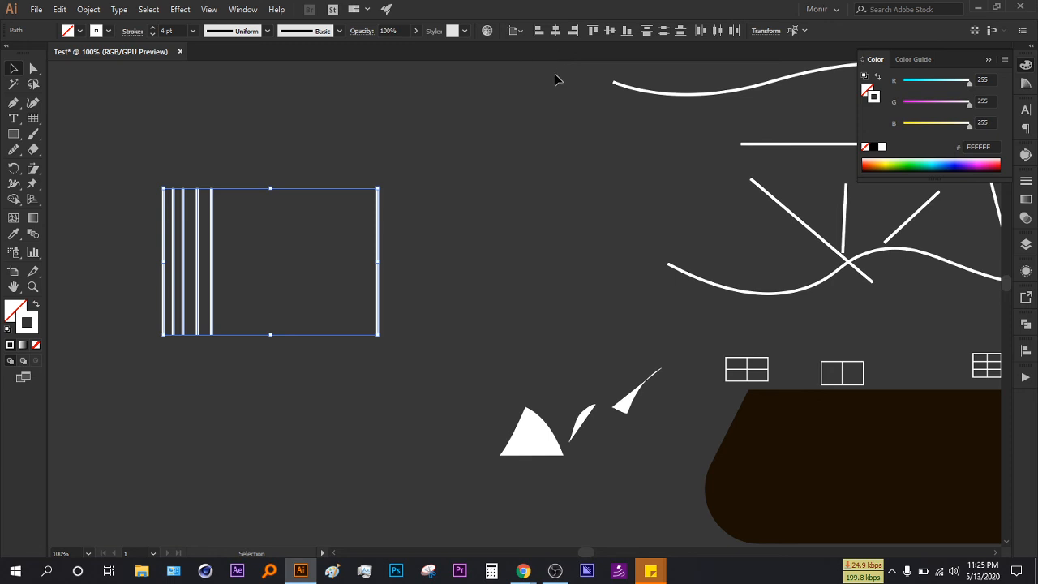
{"action": "left_click", "coordinate": [515, 30]}
{"action": "left_click", "coordinate": [528, 47]}
- Undo the extra copies of the left vertical line and clear the selection
{"action": "key", "text": "ctrl+z"}
{"action": "key", "text": "ctrl+z"}
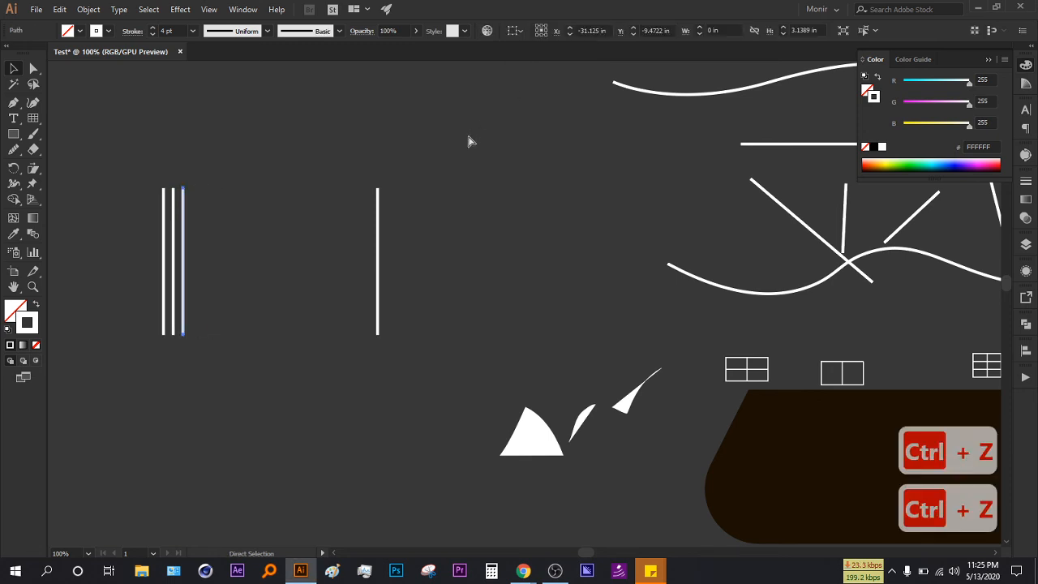
{"action": "key", "text": "ctrl+z"}
{"action": "key", "text": "ctrl+z"}
{"action": "left_click", "coordinate": [463, 146]}
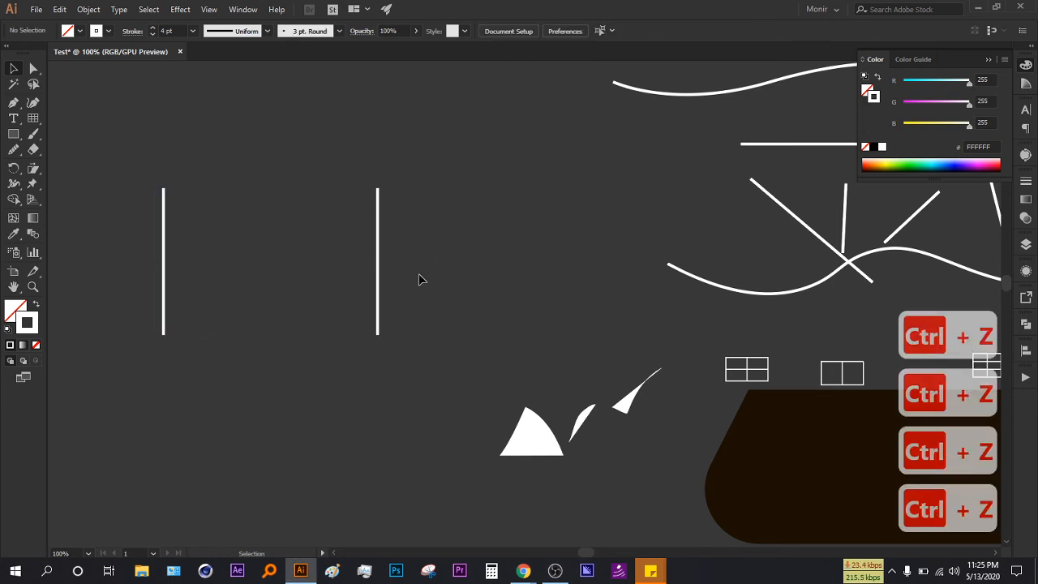
- Blend the two vertical lines together between their top anchor points with the Blend tool
{"action": "left_click_drag", "start_coordinate": [418, 280], "coordinate": [487, 269]}
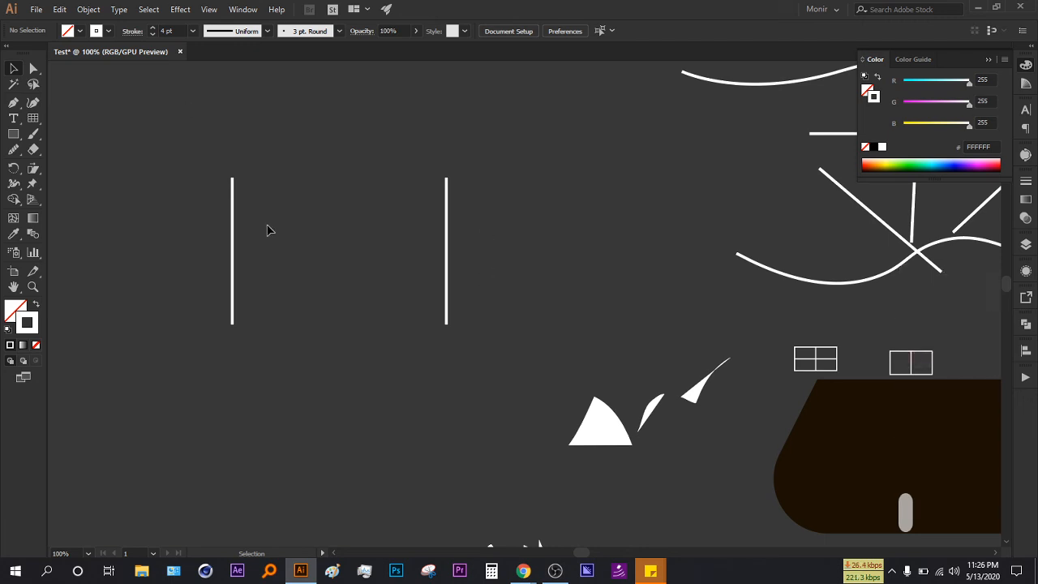
{"action": "left_click_drag", "start_coordinate": [171, 202], "coordinate": [496, 257]}
{"action": "left_click", "coordinate": [378, 319]}
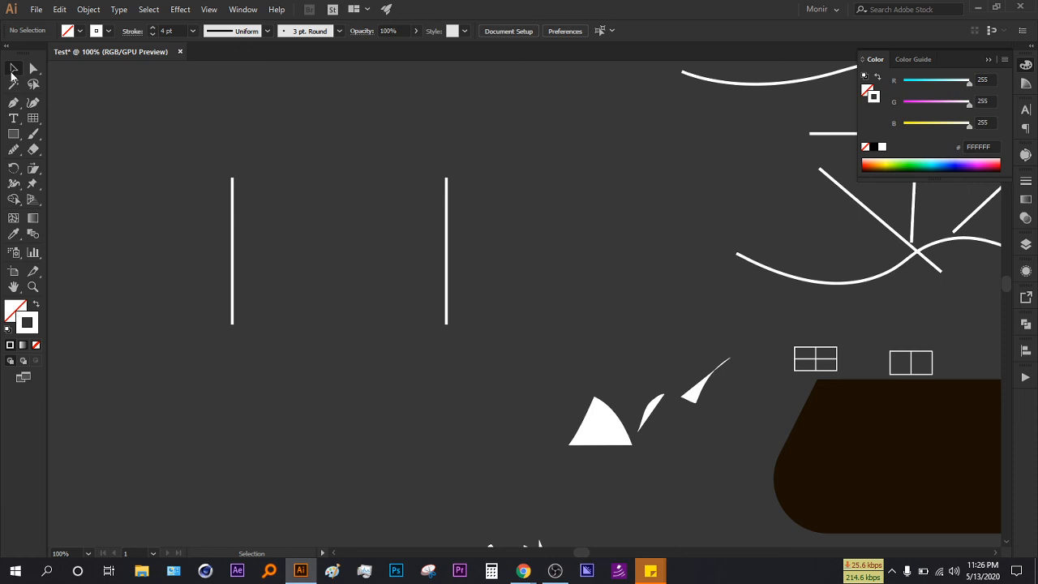
{"action": "left_click", "coordinate": [33, 69]}
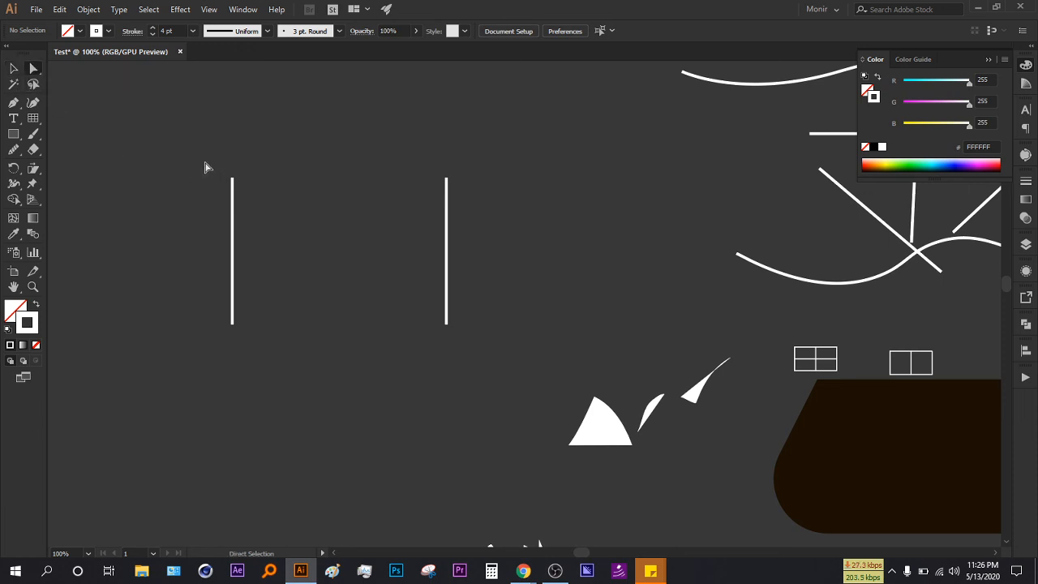
{"action": "left_click_drag", "start_coordinate": [205, 165], "coordinate": [264, 208]}
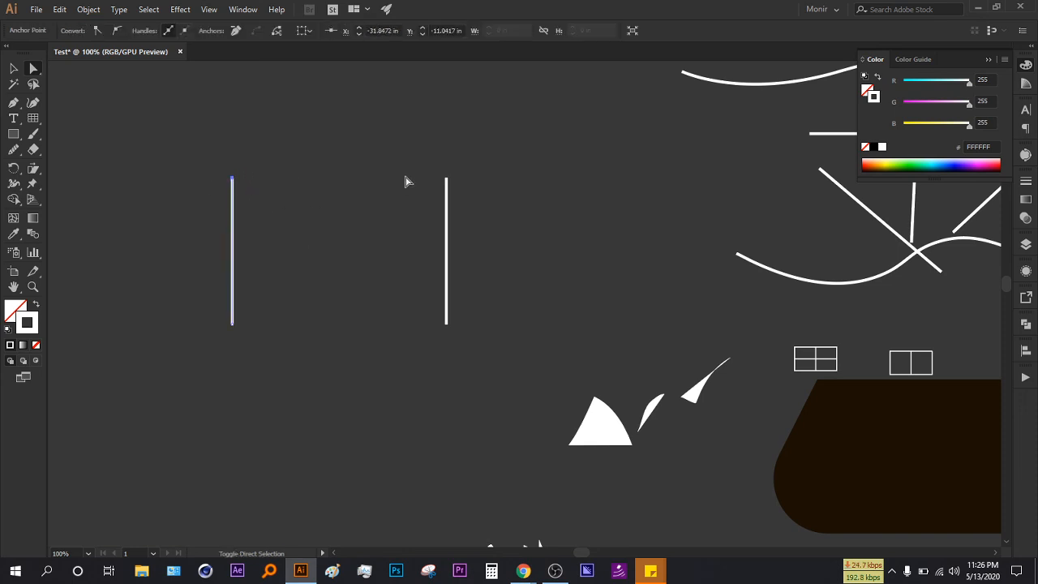
{"action": "left_click_drag", "start_coordinate": [428, 155], "coordinate": [507, 203]}
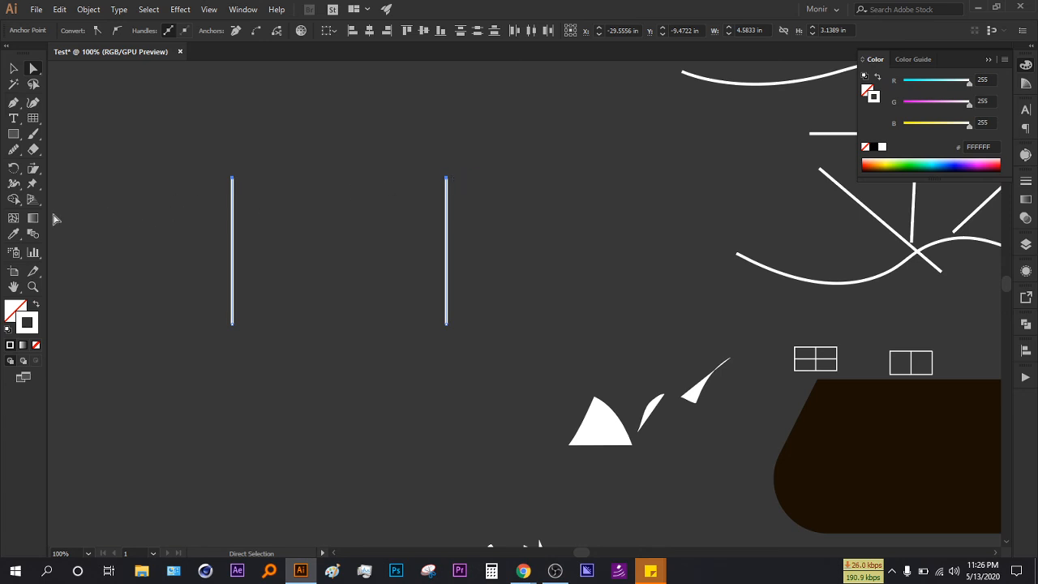
{"action": "left_click", "coordinate": [34, 240]}
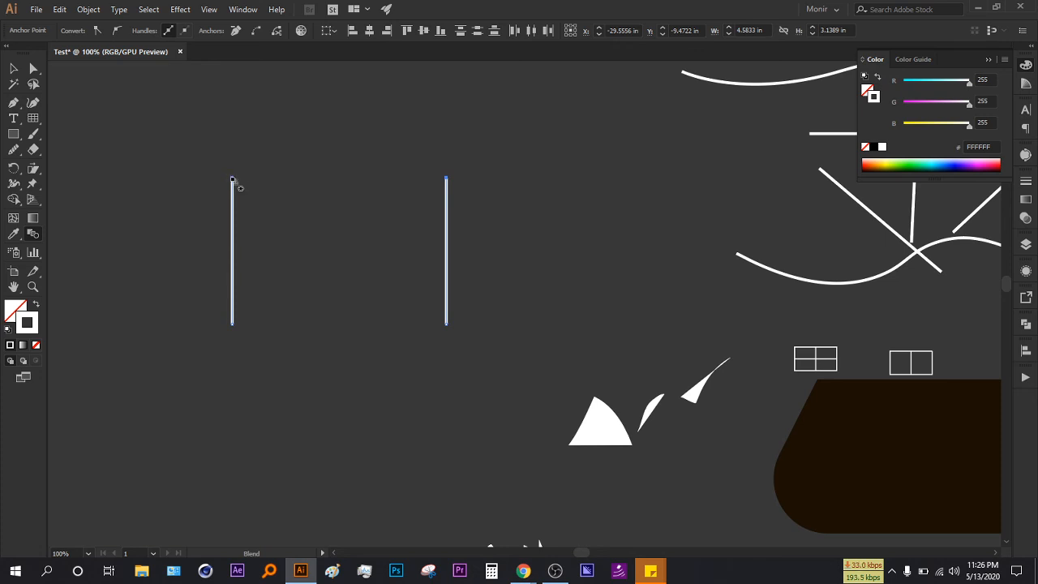
{"action": "left_click", "coordinate": [448, 179]}
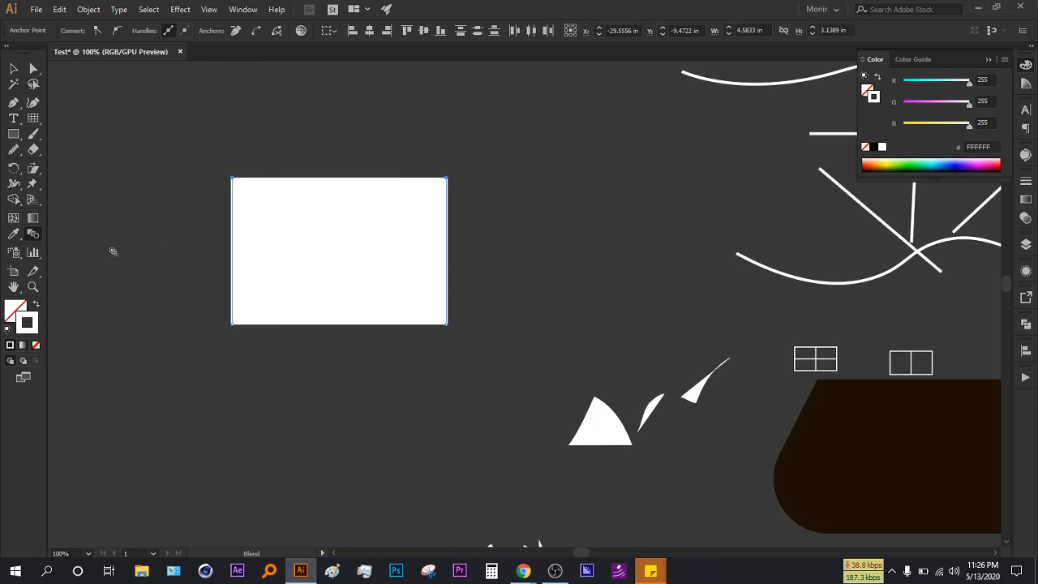
- Set the blend's spacing to Specified Steps with 8 steps, preview and apply it, and deselect the blended lines
{"action": "double_click", "coordinate": [34, 235]}
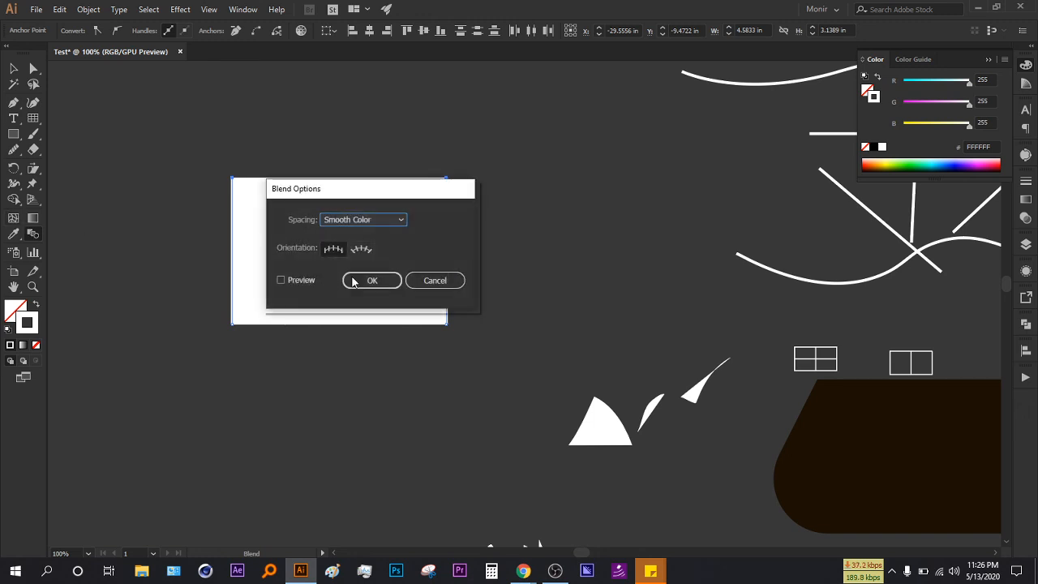
{"action": "left_click", "coordinate": [361, 280]}
{"action": "double_click", "coordinate": [34, 235]}
{"action": "left_click_drag", "start_coordinate": [293, 194], "coordinate": [526, 154]}
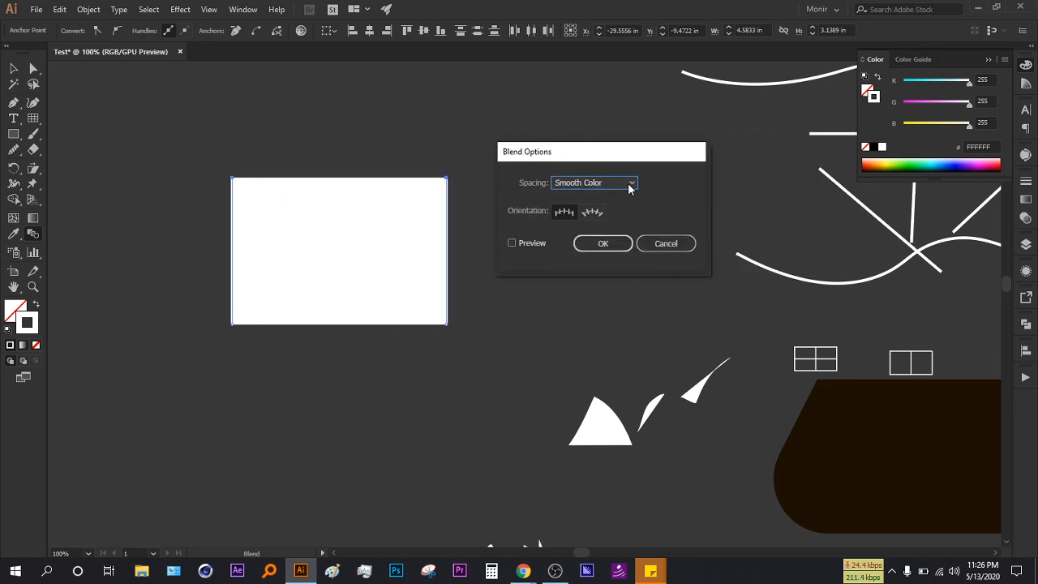
{"action": "left_click", "coordinate": [572, 181]}
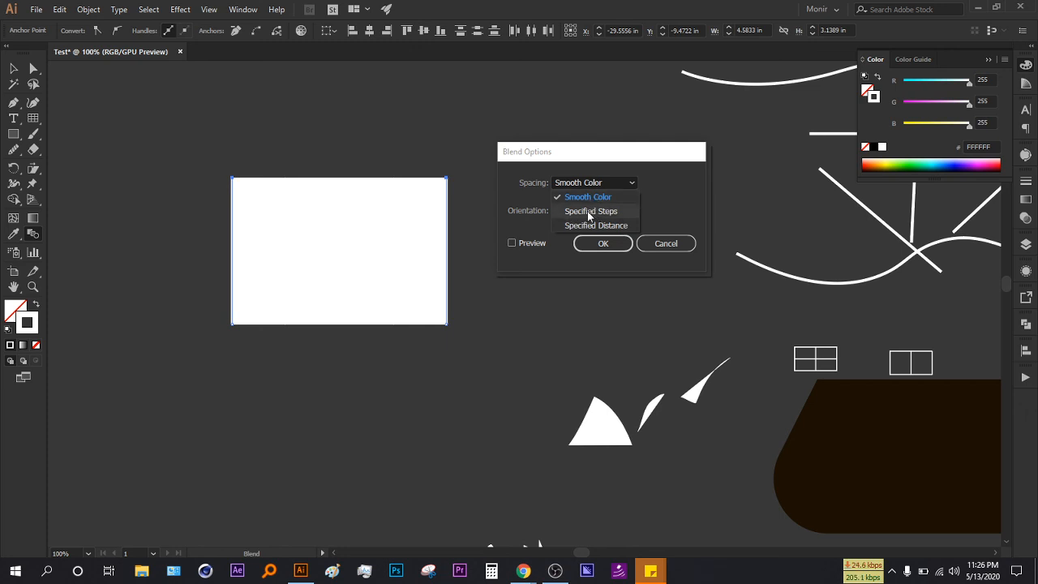
{"action": "left_click", "coordinate": [593, 212]}
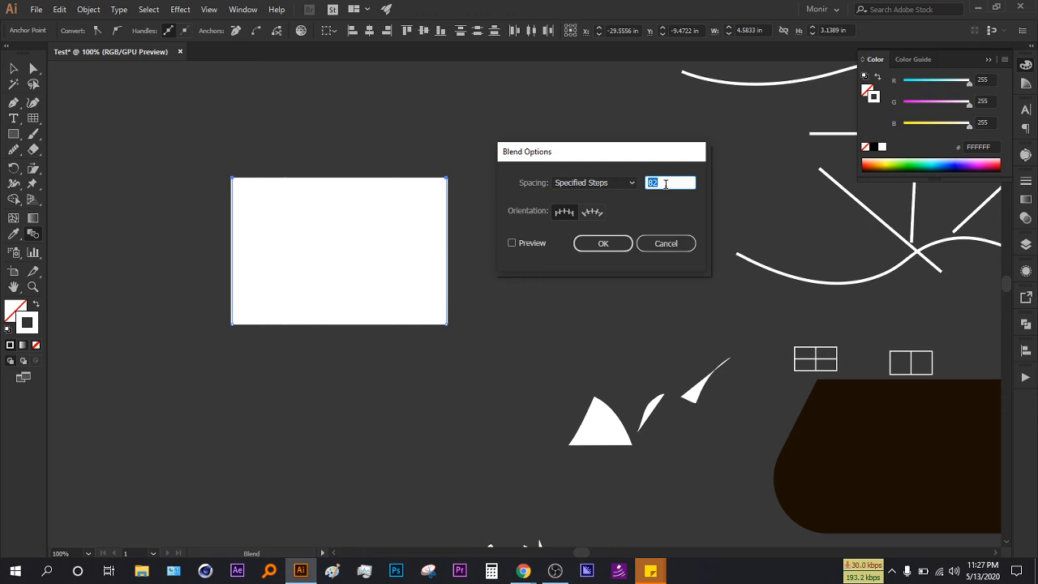
{"action": "type", "text": "8"}
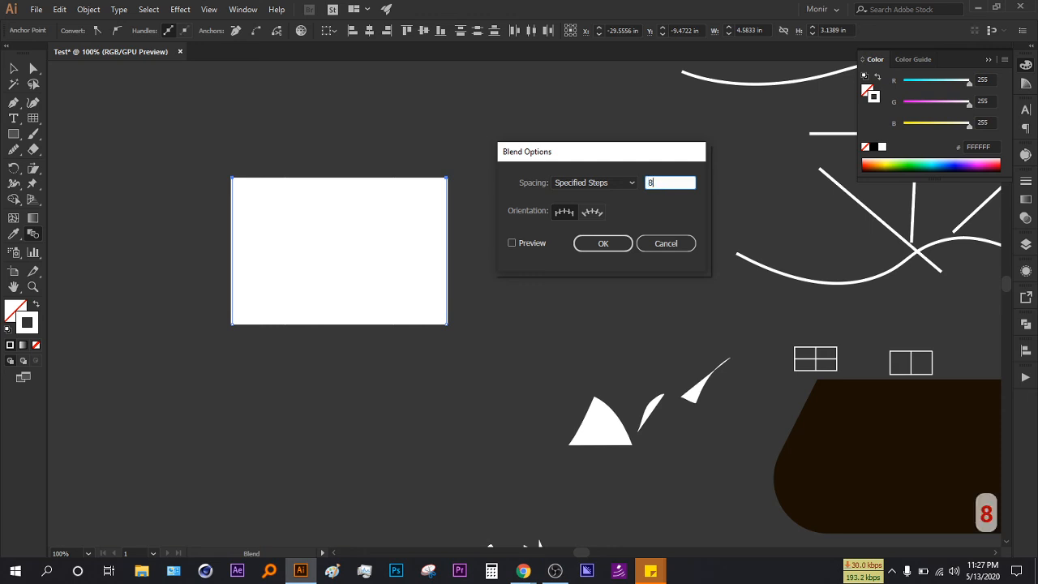
{"action": "left_click", "coordinate": [538, 244]}
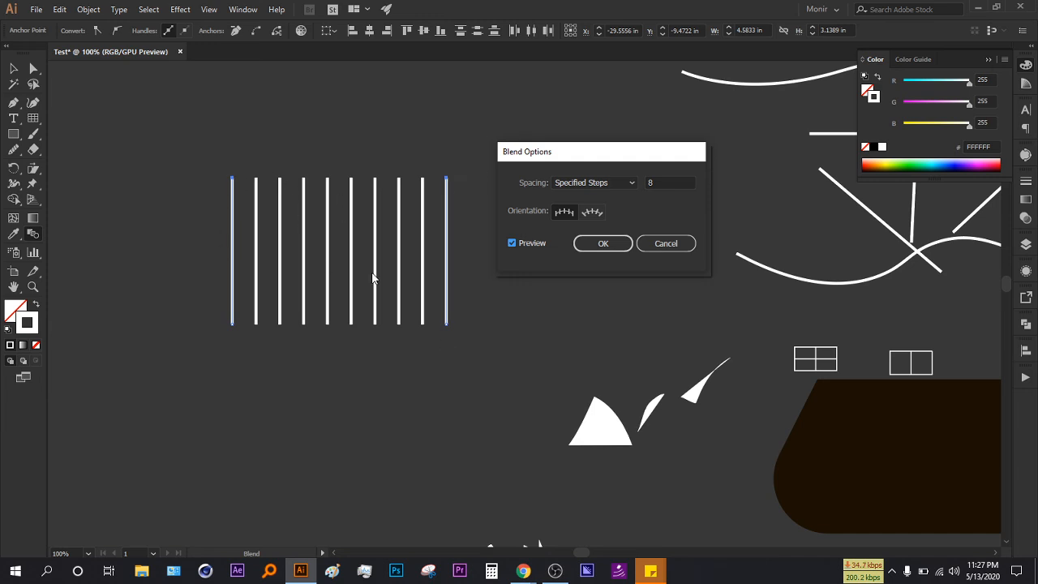
{"action": "left_click", "coordinate": [601, 243]}
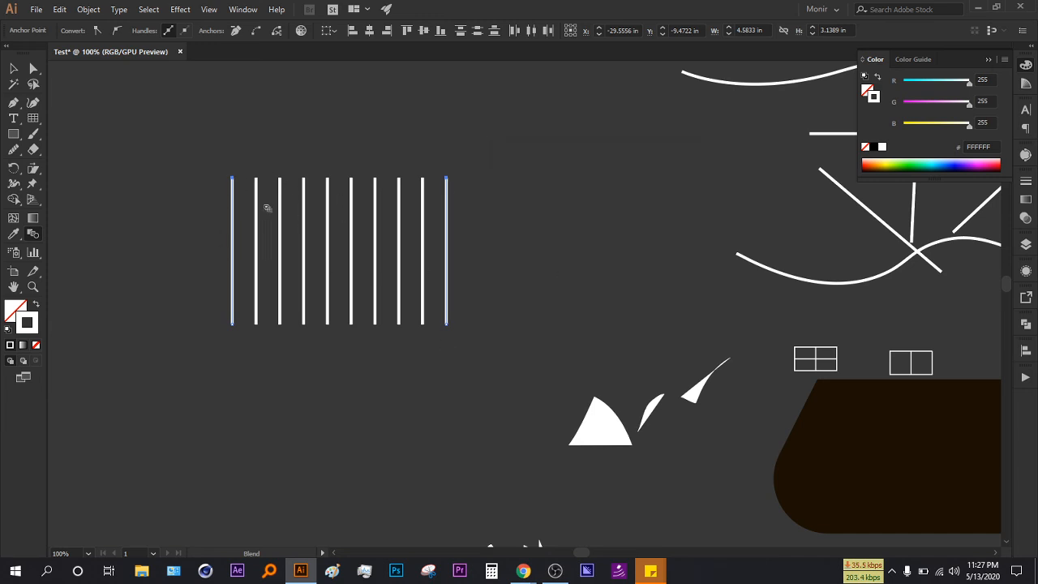
{"action": "left_click", "coordinate": [15, 70]}
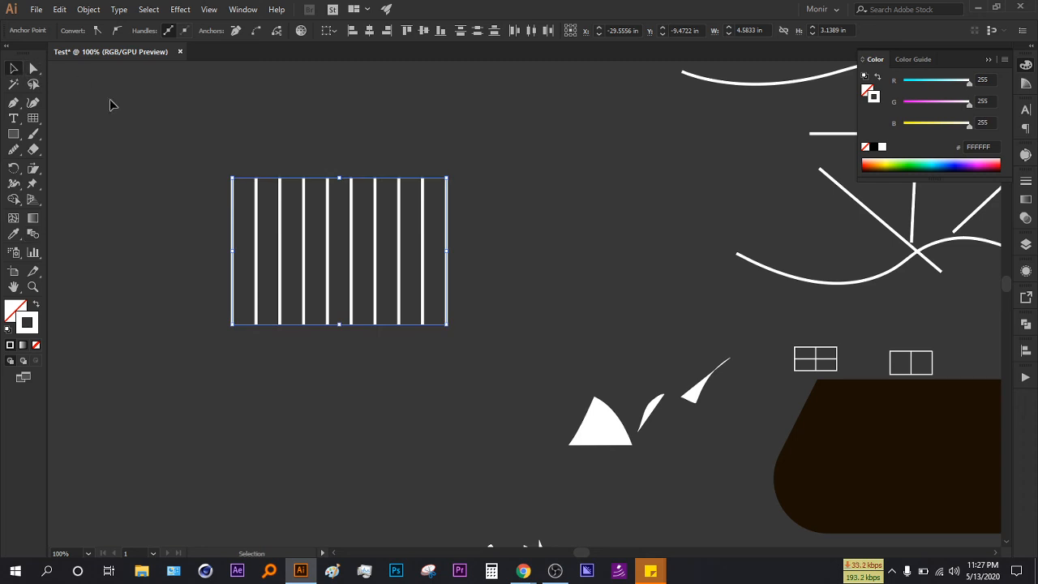
{"action": "left_click", "coordinate": [299, 259]}
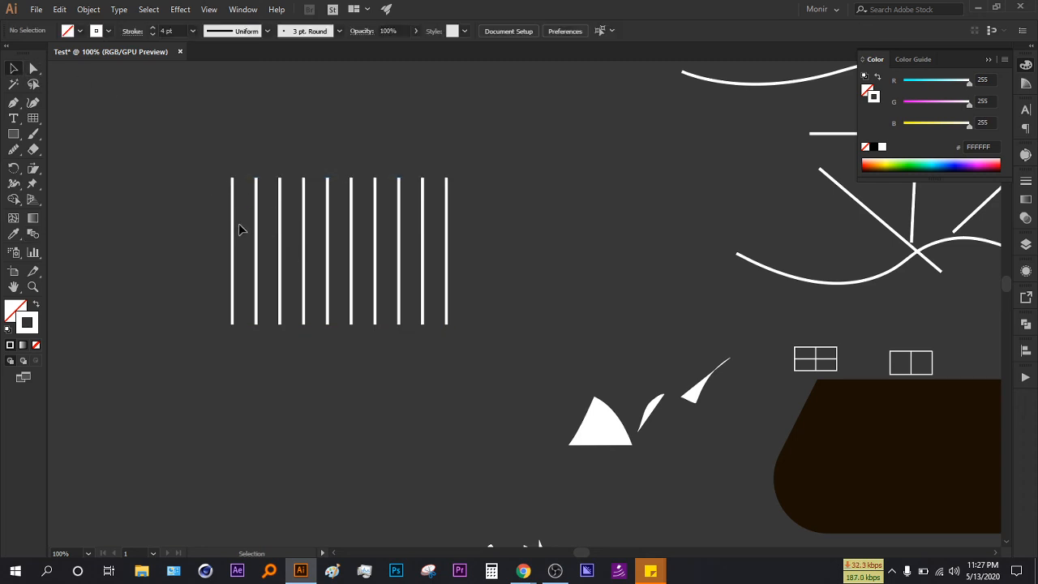
- Increase the vertical-line blend to 20 specified steps, previewing before applying, and clear the selection
{"action": "left_click_drag", "start_coordinate": [193, 177], "coordinate": [276, 221]}
{"action": "double_click", "coordinate": [33, 234]}
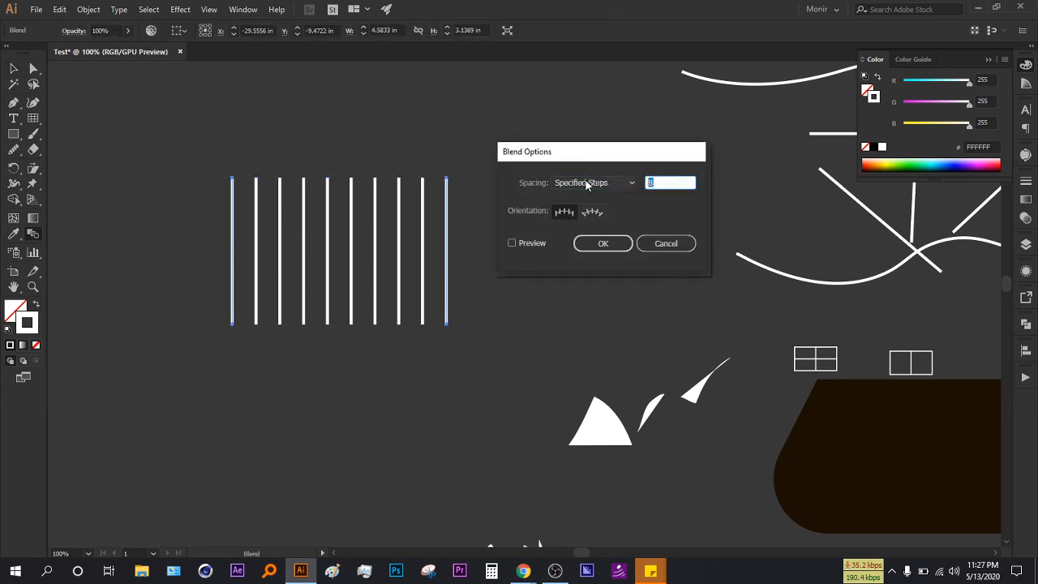
{"action": "type", "text": "20"}
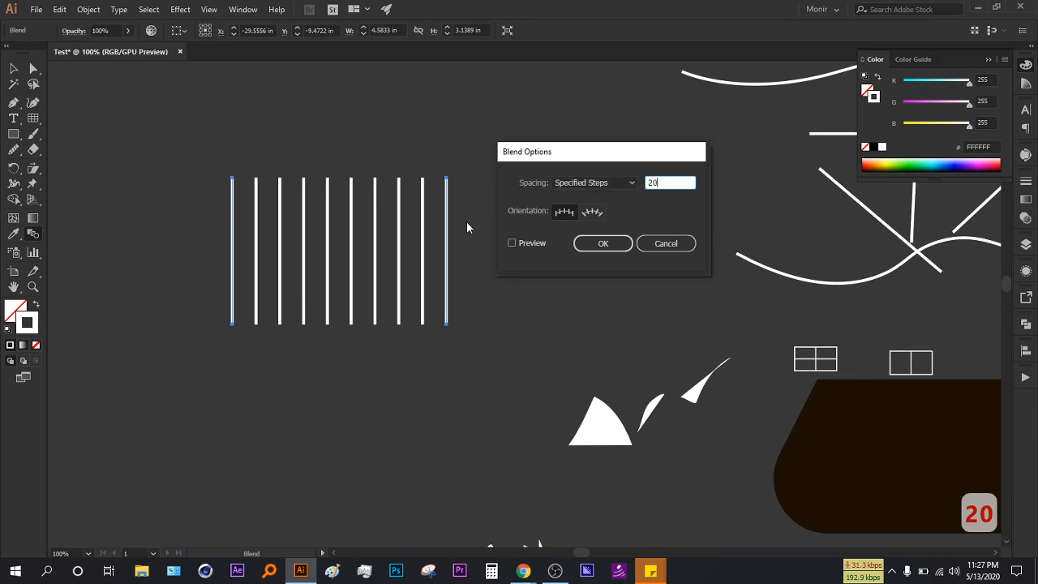
{"action": "left_click", "coordinate": [529, 246]}
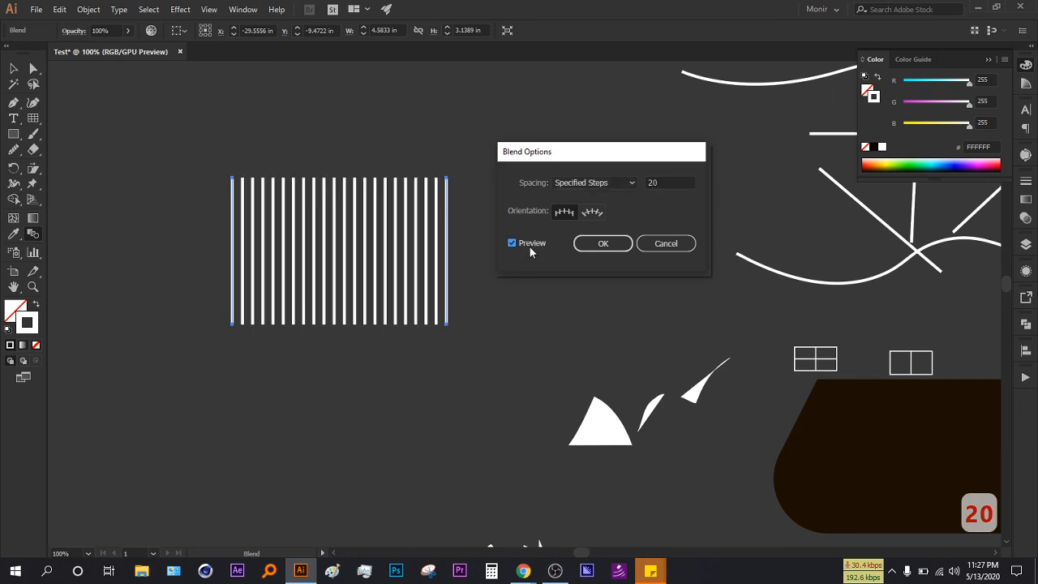
{"action": "left_click", "coordinate": [604, 244]}
{"action": "left_click", "coordinate": [14, 69]}
{"action": "left_click", "coordinate": [226, 143]}
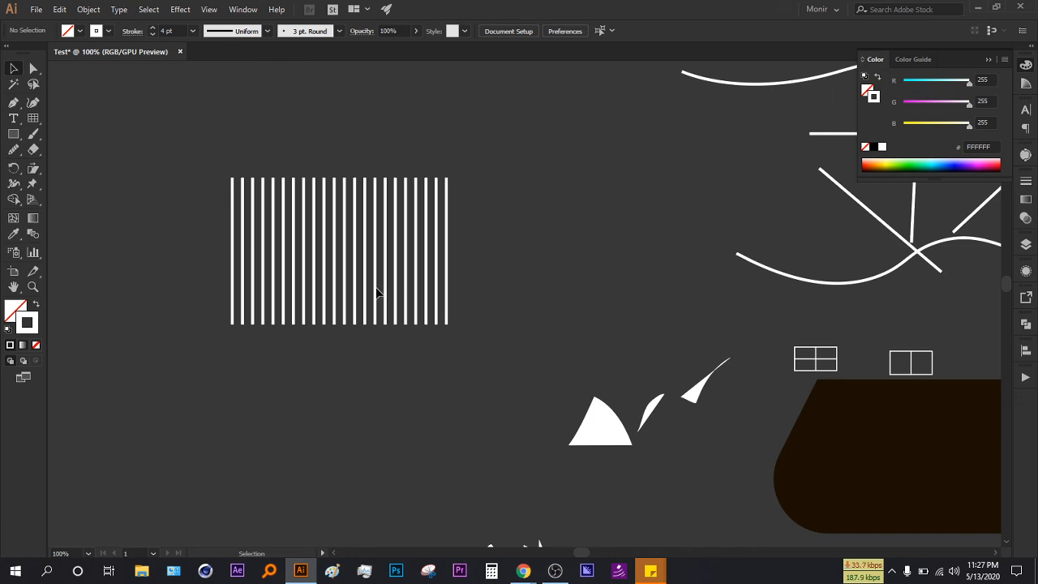
- Delete the blended lines and draw an open horizontal wavy path about 11.07 in wide in their place with the Pen tool
{"action": "left_click", "coordinate": [285, 268]}
{"action": "key", "text": "Delete"}
{"action": "left_click", "coordinate": [13, 102]}
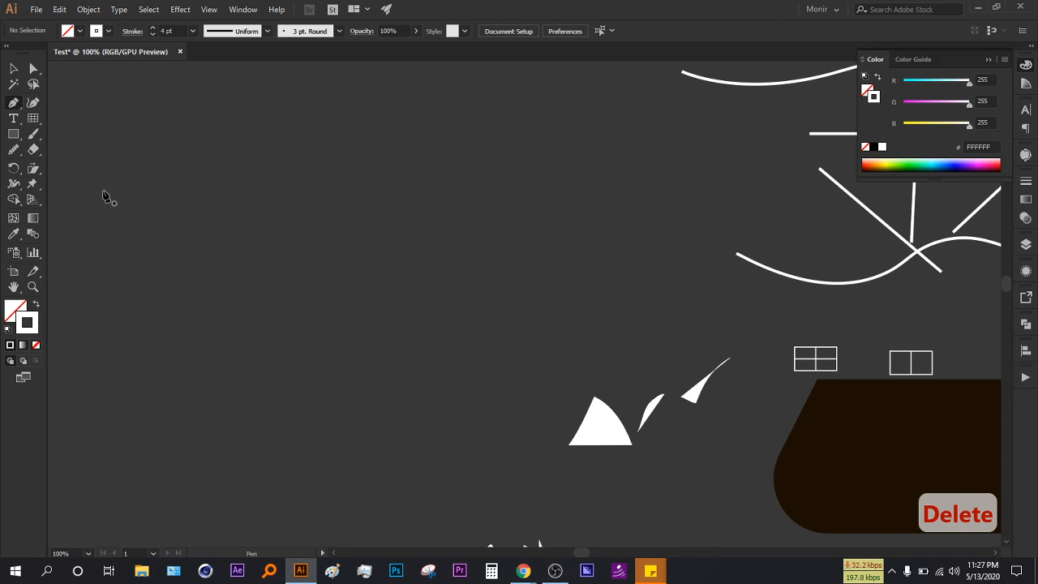
{"action": "left_click", "coordinate": [170, 201]}
{"action": "left_click", "coordinate": [274, 202], "text": "shift"}
{"action": "left_click_drag", "start_coordinate": [277, 205], "coordinate": [329, 223]}
{"action": "left_click_drag", "start_coordinate": [420, 206], "coordinate": [463, 186]}
{"action": "left_click_drag", "start_coordinate": [556, 204], "coordinate": [634, 215]}
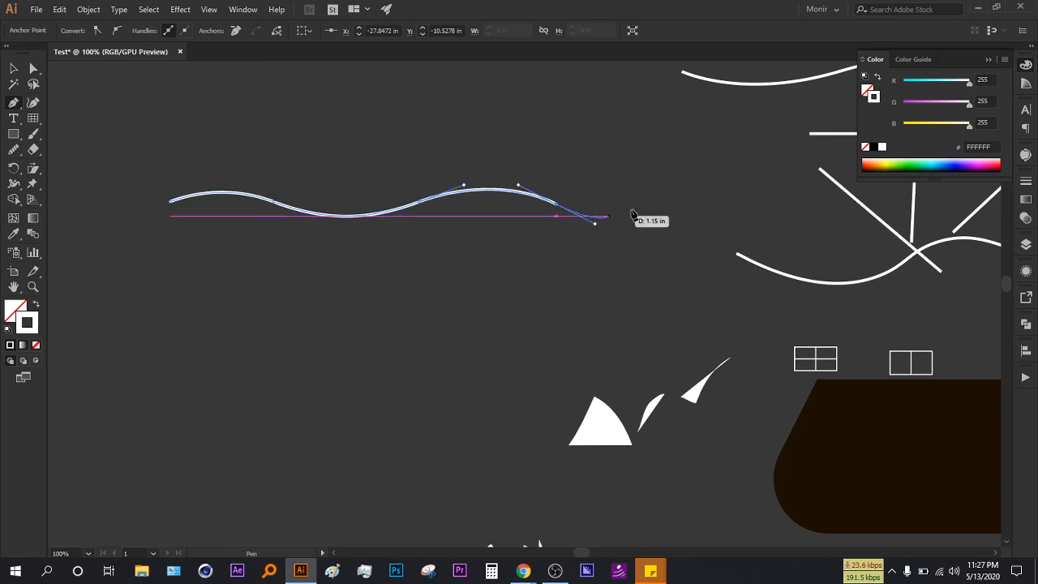
{"action": "left_click_drag", "start_coordinate": [690, 197], "coordinate": [703, 158]}
{"action": "key", "text": "Return"}
- Apply the variable width profile that tapers at both ends to the wavy path
{"action": "key", "text": "v"}
{"action": "left_click_drag", "start_coordinate": [181, 150], "coordinate": [225, 183]}
{"action": "left_click", "coordinate": [240, 197]}
{"action": "left_click", "coordinate": [230, 31]}
{"action": "left_click", "coordinate": [232, 78]}
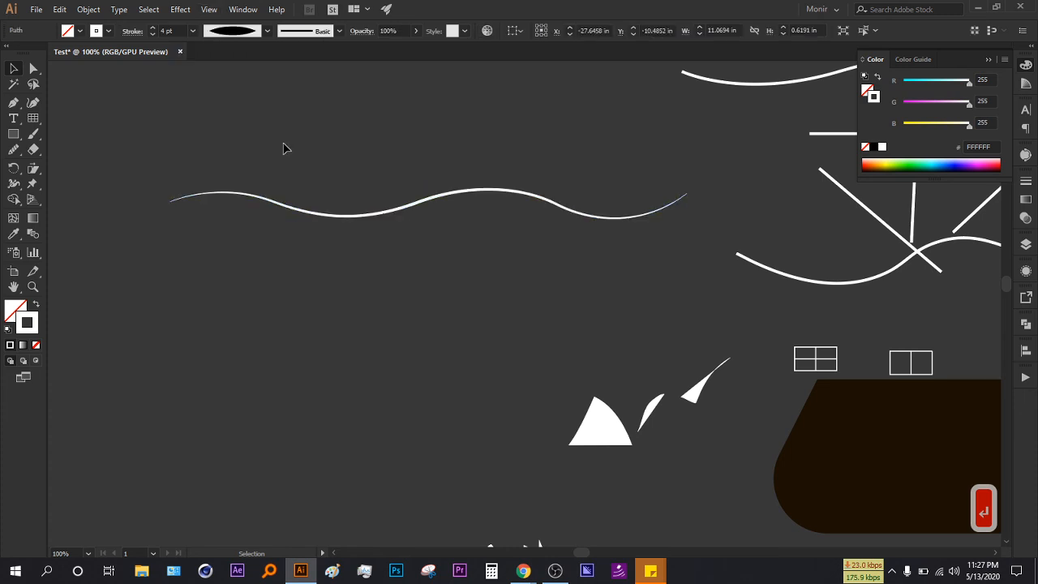
- Duplicate the wavy path below the original and scale the copy proportionally about its centre to about 8.09 in wide
{"action": "left_click", "coordinate": [284, 146]}
{"action": "left_click_drag", "start_coordinate": [392, 216], "coordinate": [387, 328]}
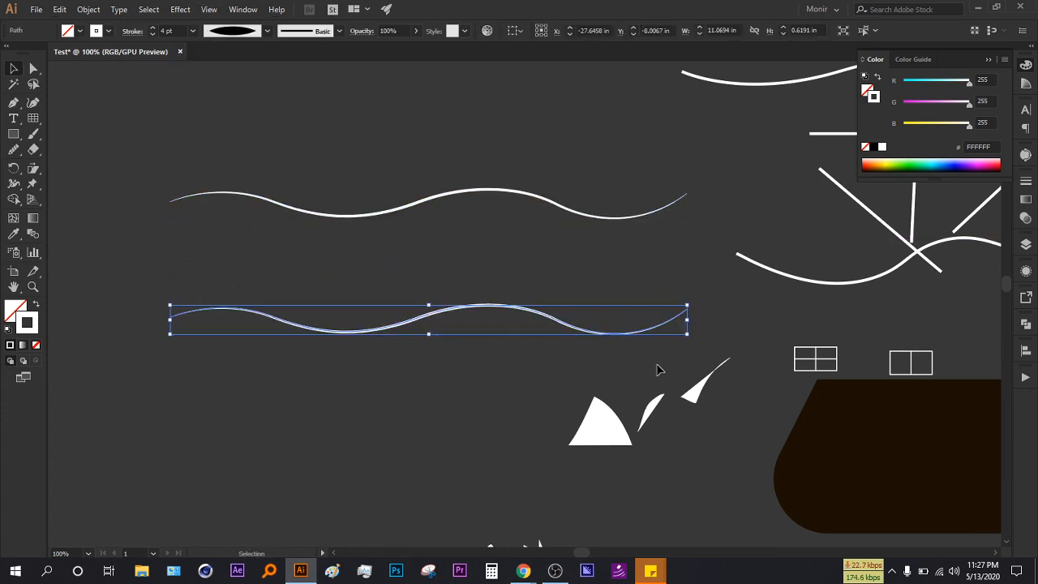
{"action": "left_click_drag", "start_coordinate": [687, 331], "coordinate": [618, 347]}
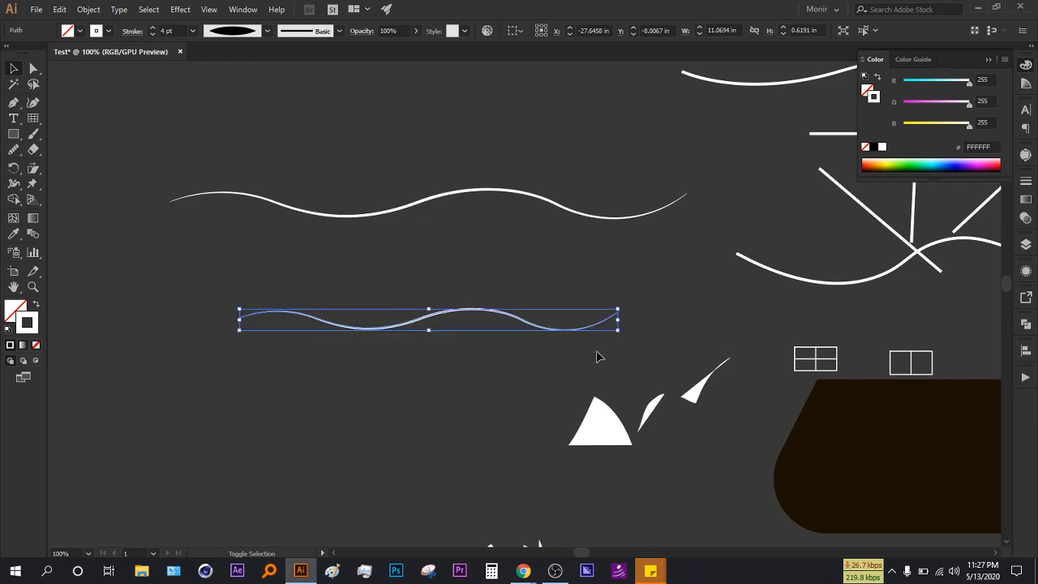
- Set the upper wavy path's stroke colour to a bright orange
{"action": "left_click_drag", "start_coordinate": [361, 172], "coordinate": [392, 231]}
{"action": "double_click", "coordinate": [29, 323]}
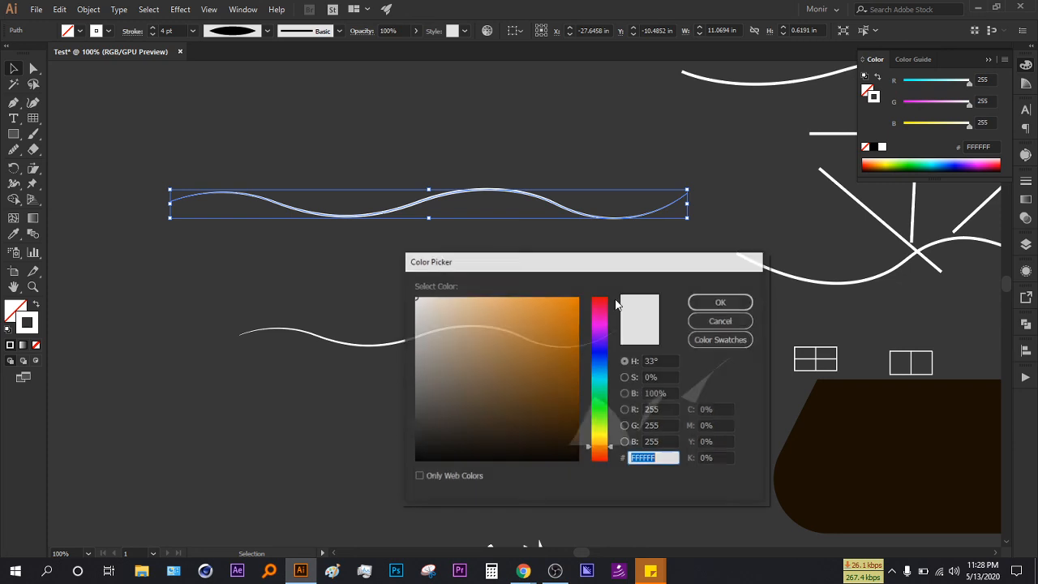
{"action": "left_click", "coordinate": [575, 299]}
{"action": "left_click", "coordinate": [702, 303]}
- Set the lower wavy path's stroke colour to blue 08B3FF and clear the selection
{"action": "left_click", "coordinate": [389, 347]}
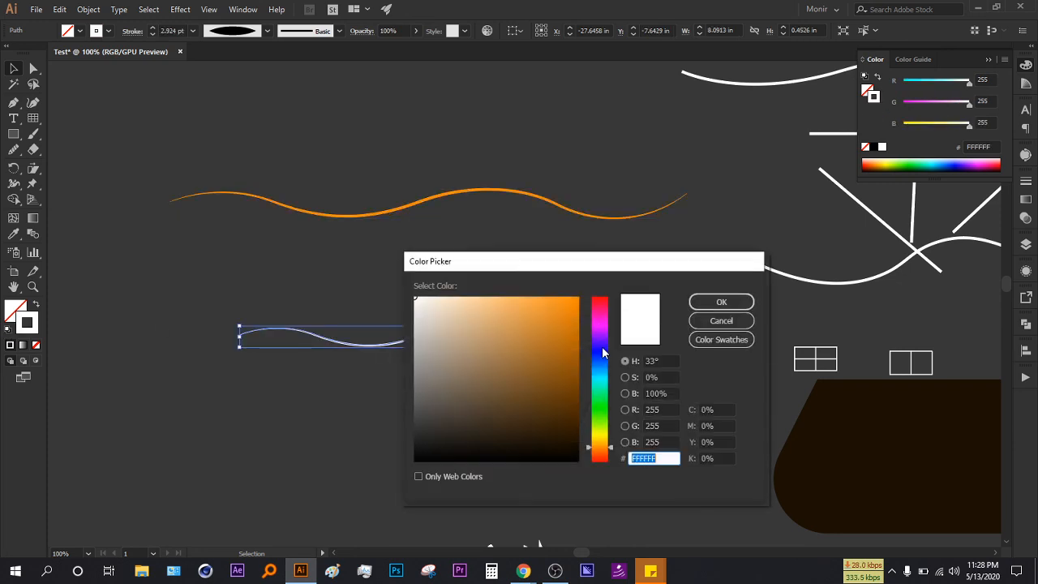
{"action": "left_click", "coordinate": [601, 373]}
{"action": "left_click", "coordinate": [574, 300]}
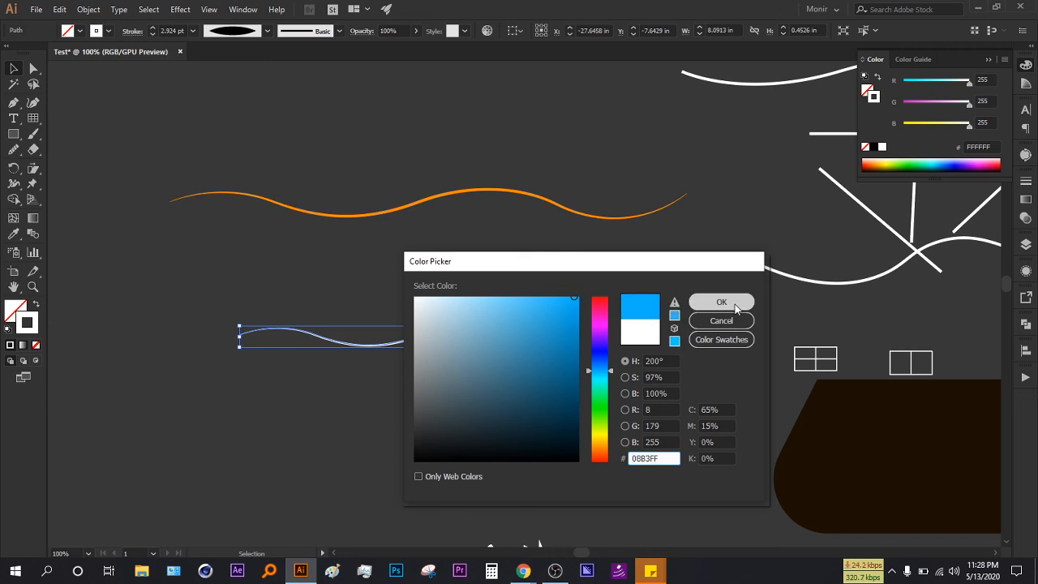
{"action": "left_click", "coordinate": [734, 305]}
{"action": "left_click", "coordinate": [551, 278]}
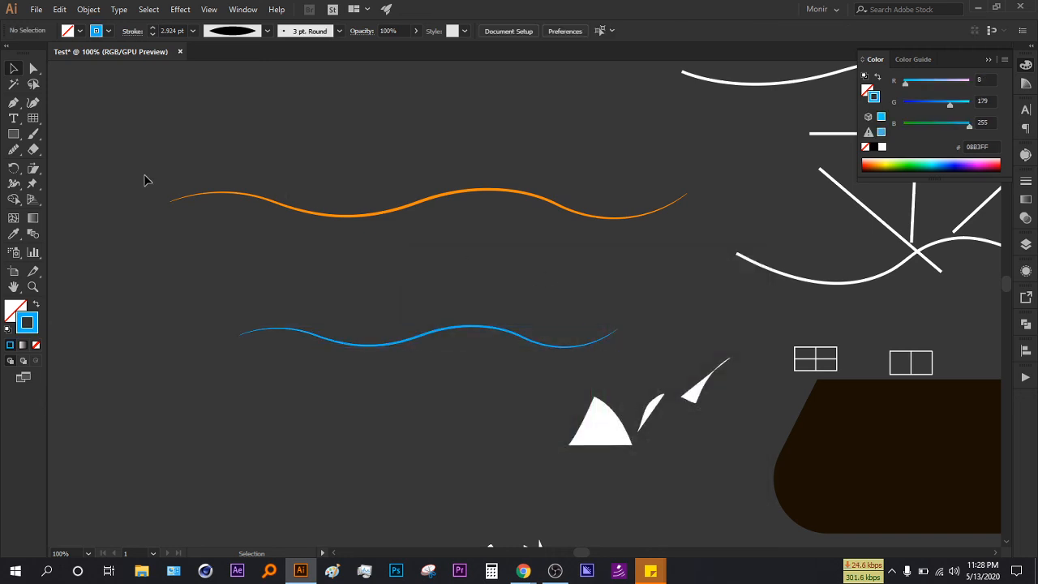
- Select both wavy paths and blend the orange one with the blue one from their left end points
{"action": "left_click_drag", "start_coordinate": [150, 180], "coordinate": [749, 245]}
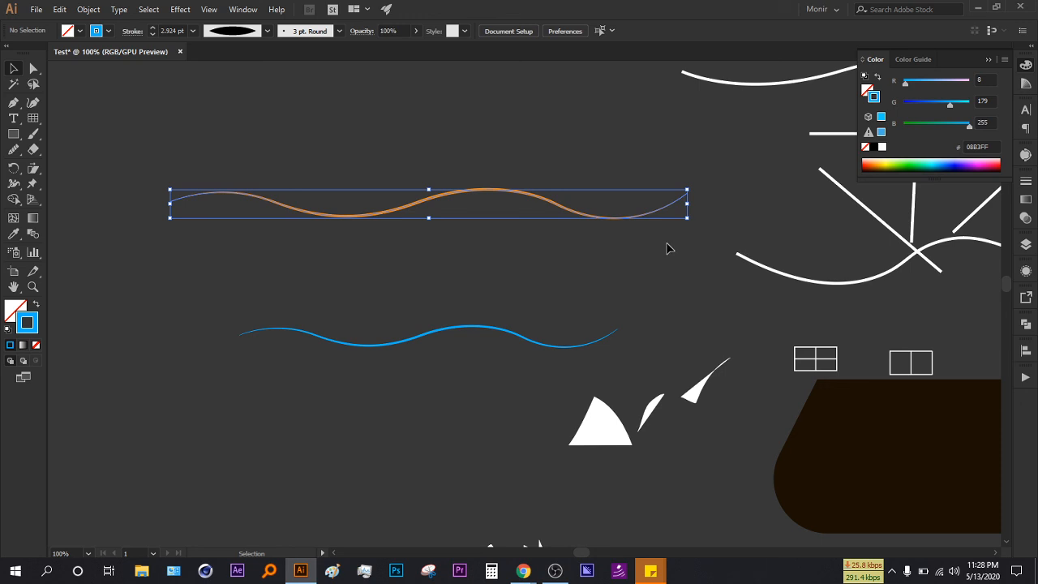
{"action": "left_click_drag", "start_coordinate": [498, 286], "coordinate": [503, 358]}
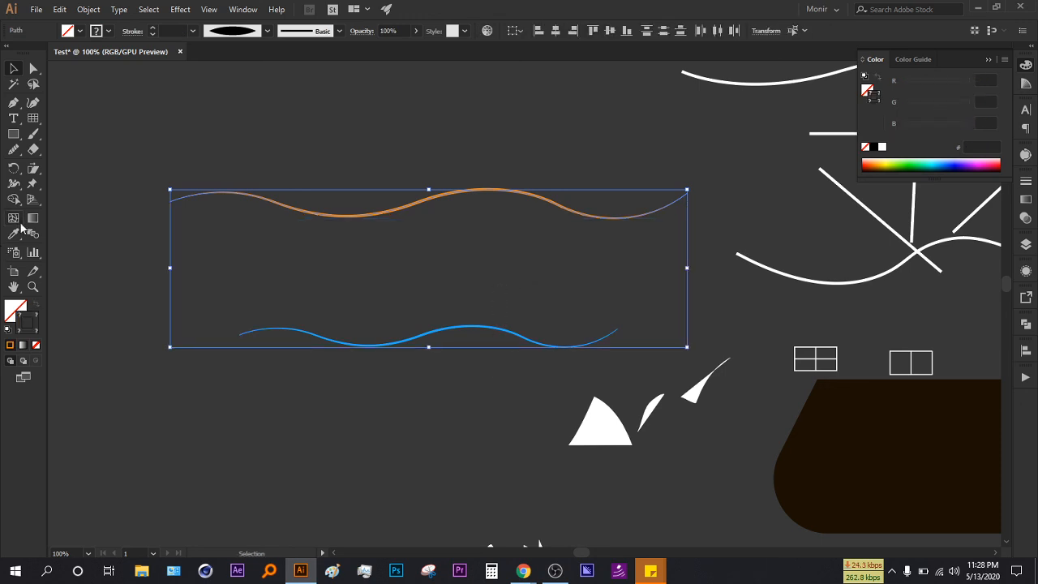
{"action": "left_click", "coordinate": [30, 236]}
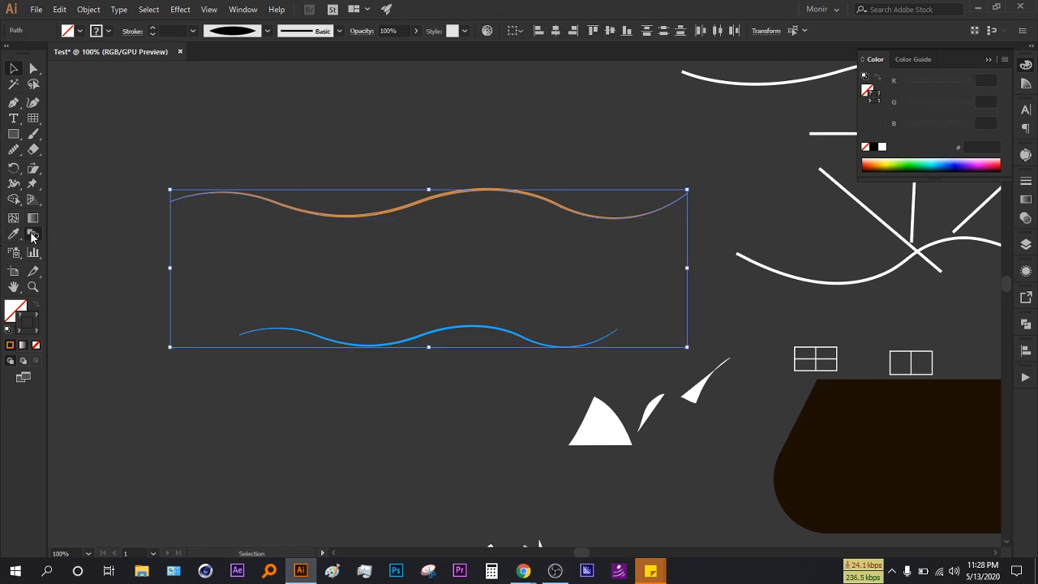
{"action": "left_click", "coordinate": [170, 202]}
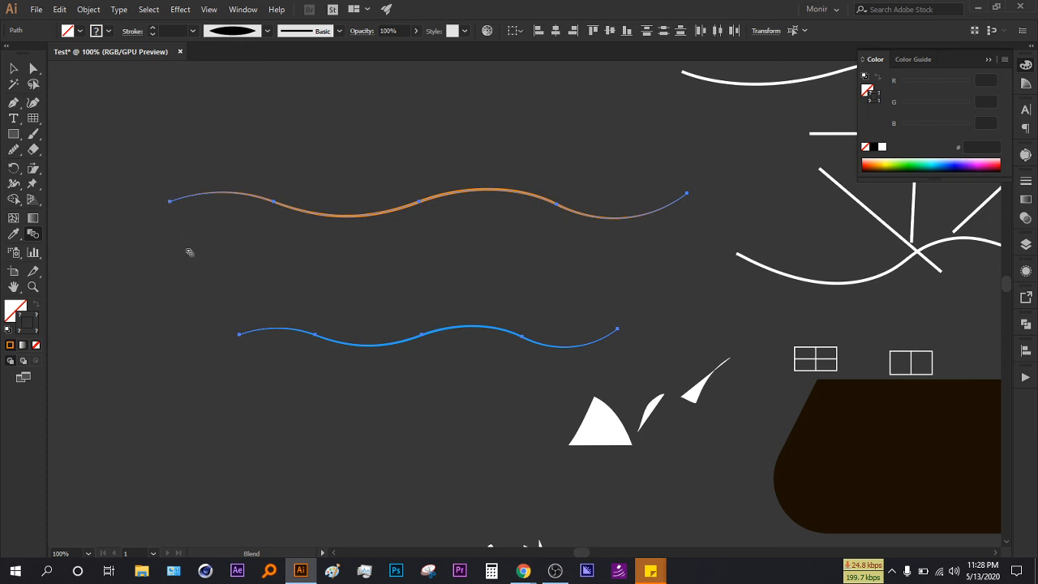
{"action": "left_click", "coordinate": [241, 334]}
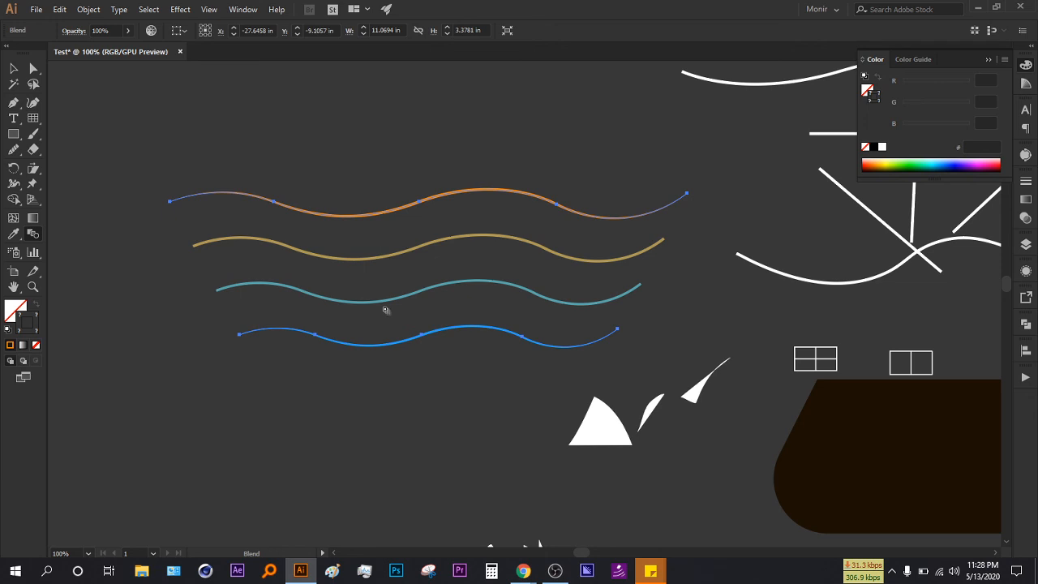
- Set the blend between the orange and blue paths to 50 specified steps with preview on, clear the selection and tuck away the colour controls
{"action": "double_click", "coordinate": [33, 235]}
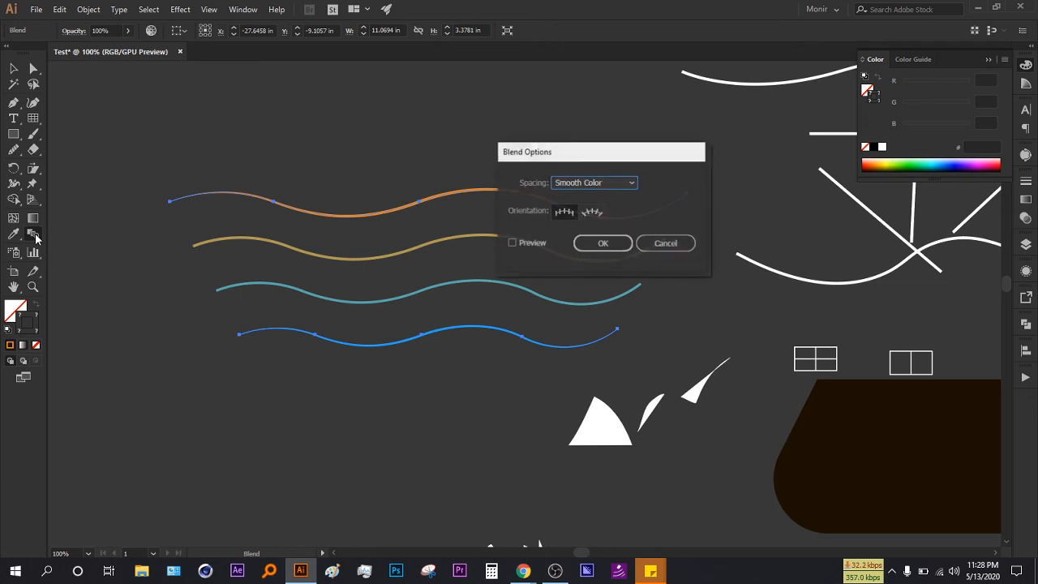
{"action": "left_click", "coordinate": [596, 184]}
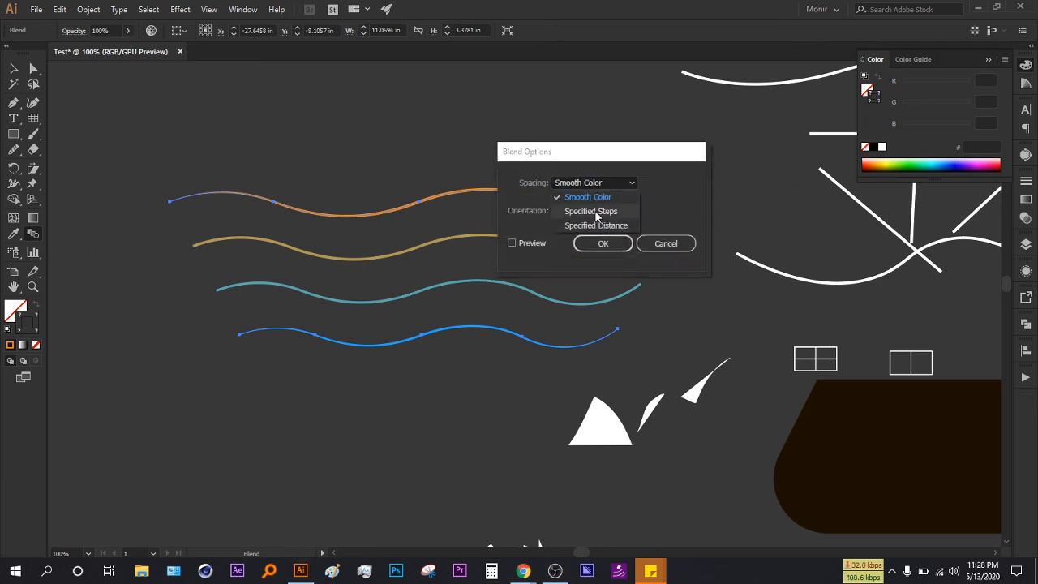
{"action": "left_click", "coordinate": [600, 210]}
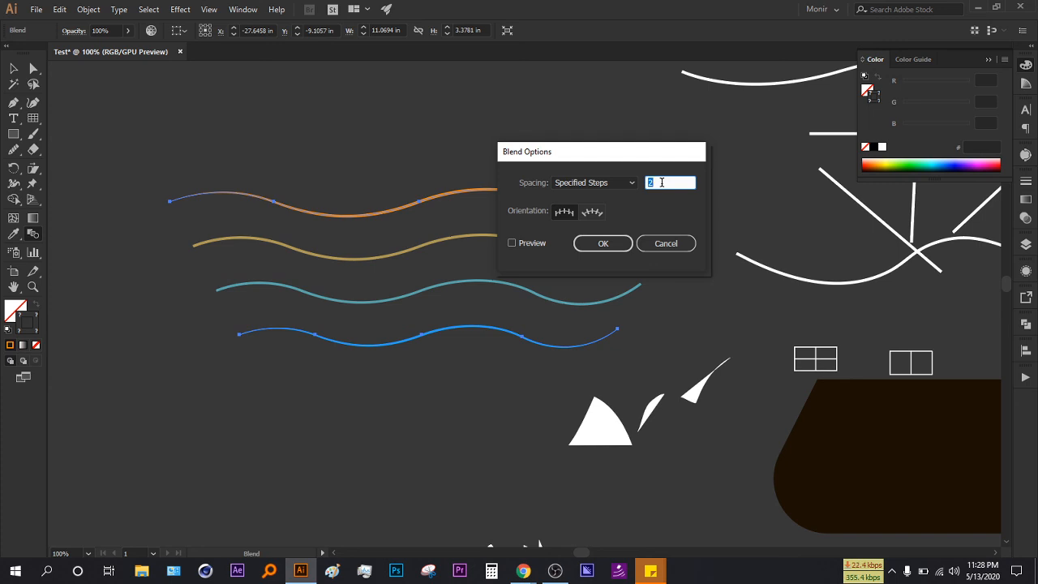
{"action": "type", "text": "50"}
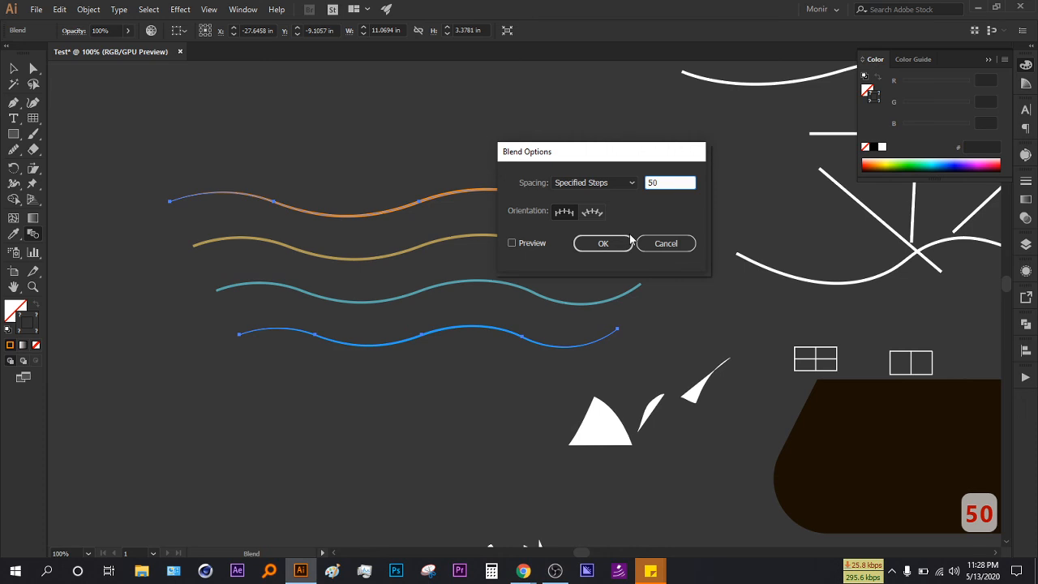
{"action": "left_click", "coordinate": [521, 245]}
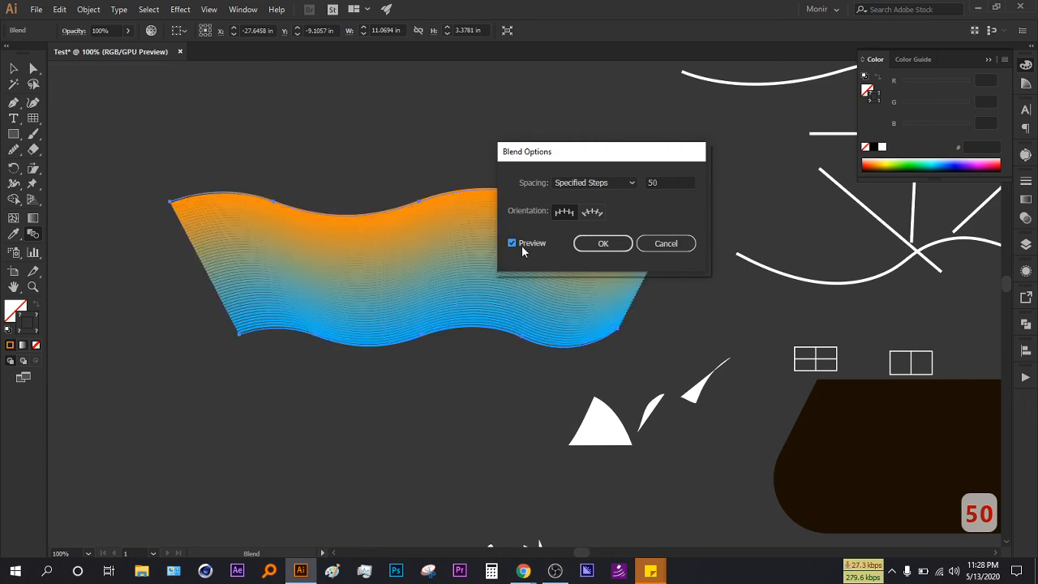
{"action": "left_click", "coordinate": [603, 243]}
{"action": "left_click", "coordinate": [13, 68]}
{"action": "left_click", "coordinate": [769, 361]}
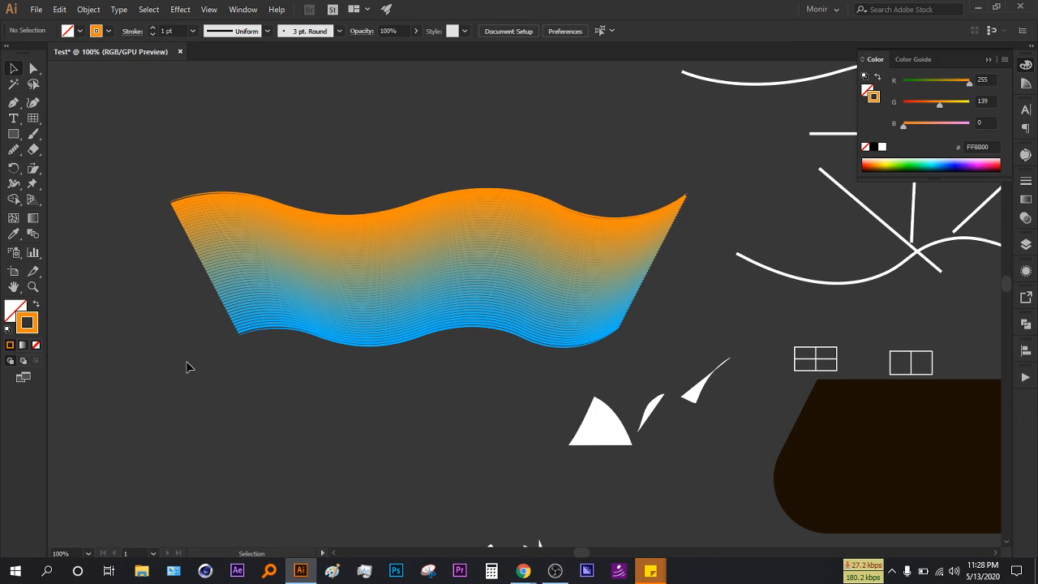
{"action": "left_click", "coordinate": [988, 61]}
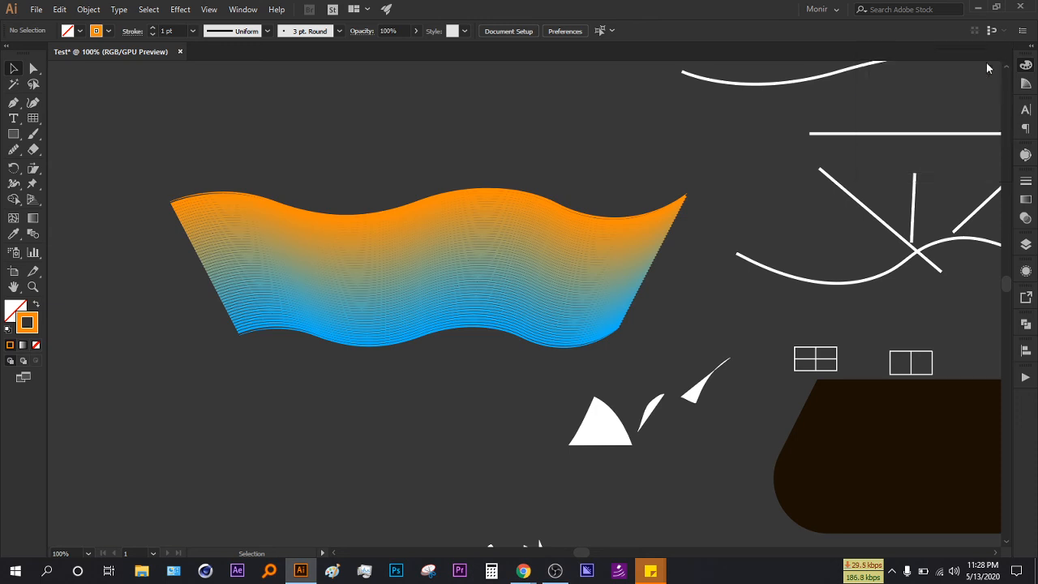
- Switch to the Google Meet call in Chrome to check on the participants and return to the Illustrator drawing
{"action": "mouse_move", "coordinate": [523, 571]}
{"action": "left_click", "coordinate": [442, 532]}
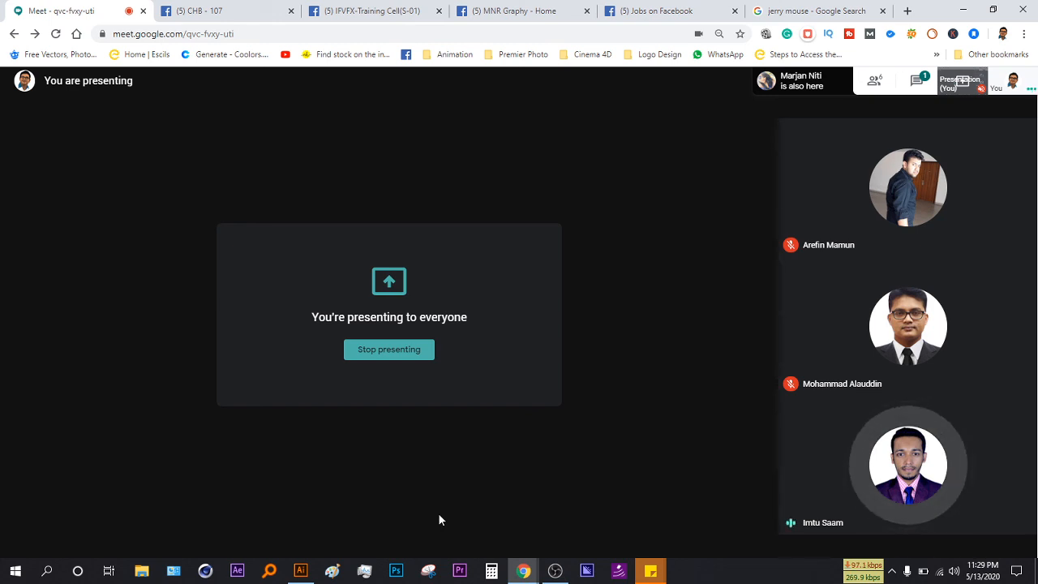
{"action": "key", "text": "alt+Tab"}
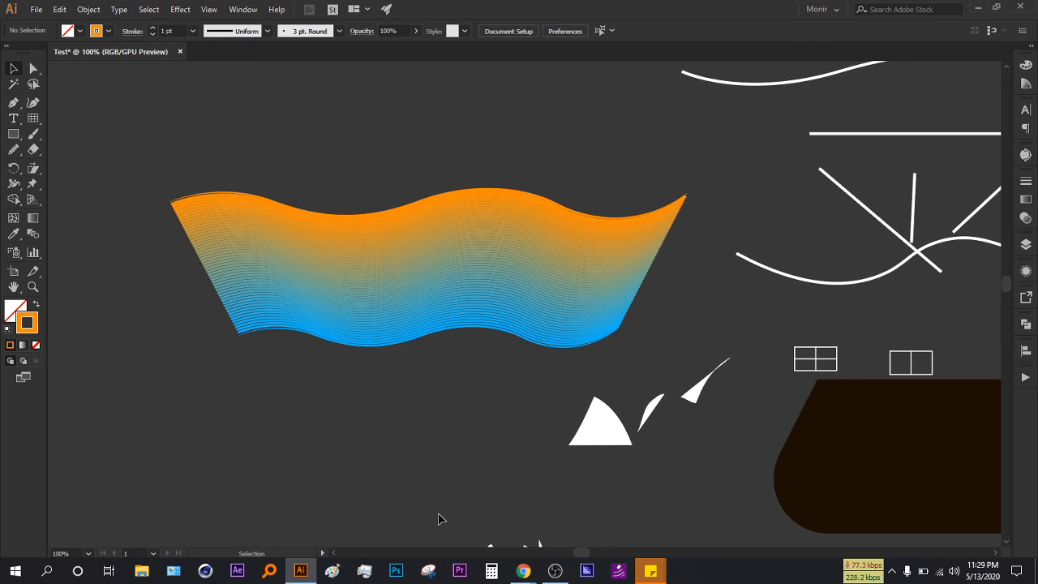
- Select the blend and add an anchor point at the first dip of its orange edge with the Pen tool
{"action": "left_click", "coordinate": [297, 232]}
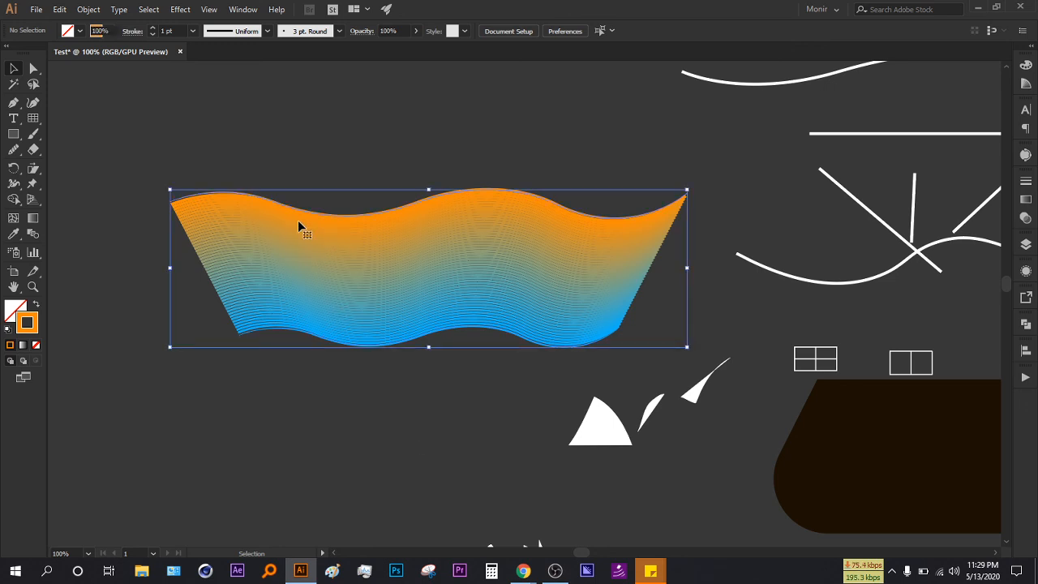
{"action": "left_click", "coordinate": [14, 103]}
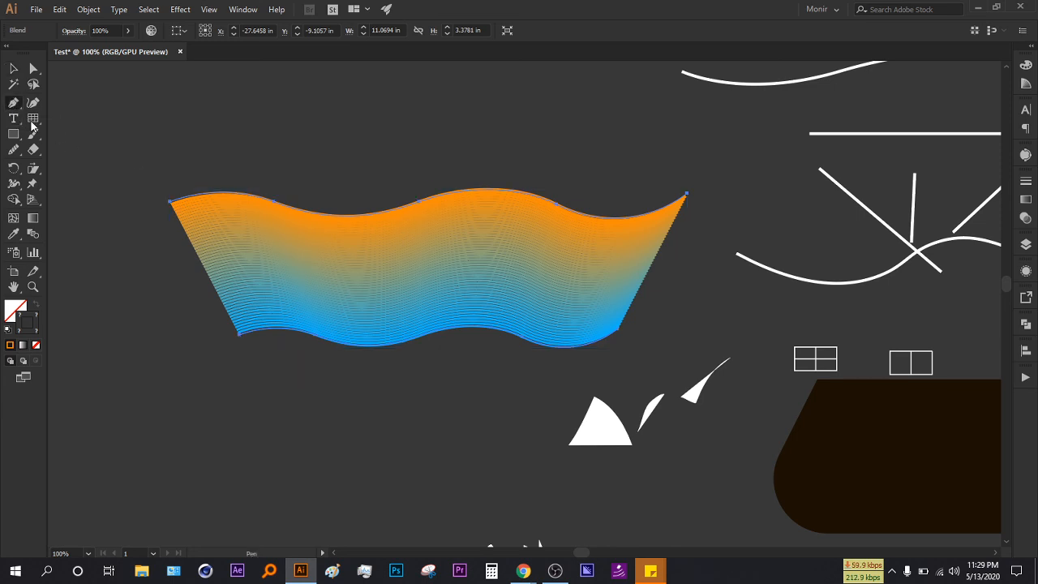
{"action": "left_click", "coordinate": [335, 218]}
{"action": "key", "text": "ctrl+z"}
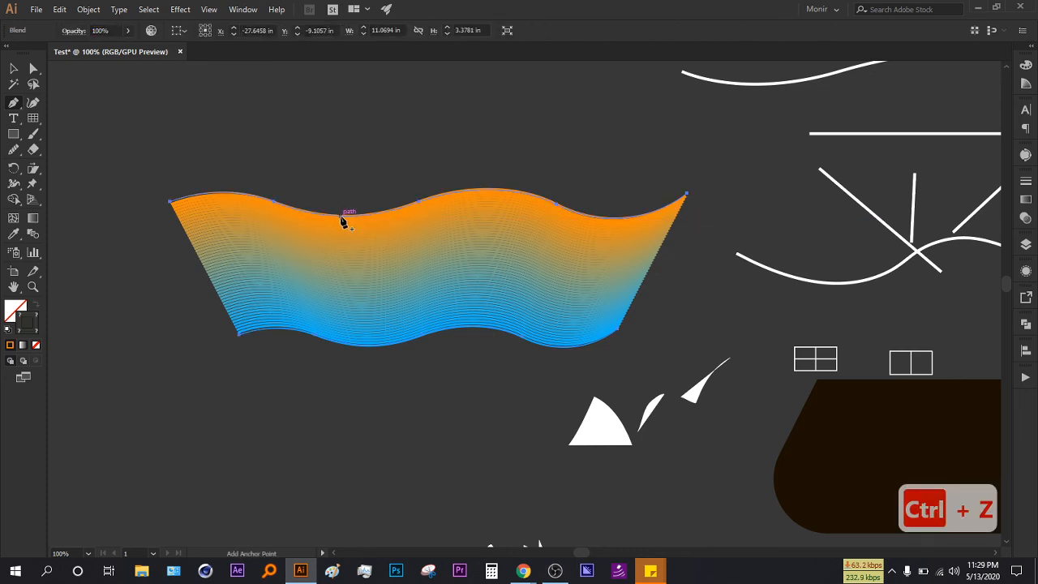
{"action": "left_click", "coordinate": [341, 217]}
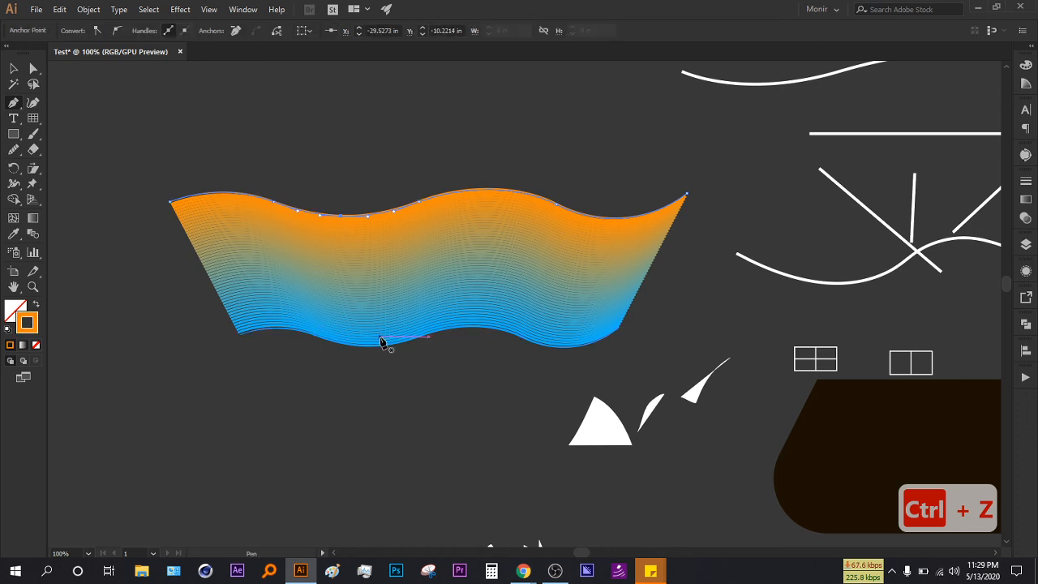
- Select the blend again and add an anchor point at the first dip of its blue edge with the Pen tool
{"action": "left_click", "coordinate": [13, 68]}
{"action": "left_click", "coordinate": [370, 354]}
{"action": "left_click", "coordinate": [350, 338]}
{"action": "left_click", "coordinate": [13, 103]}
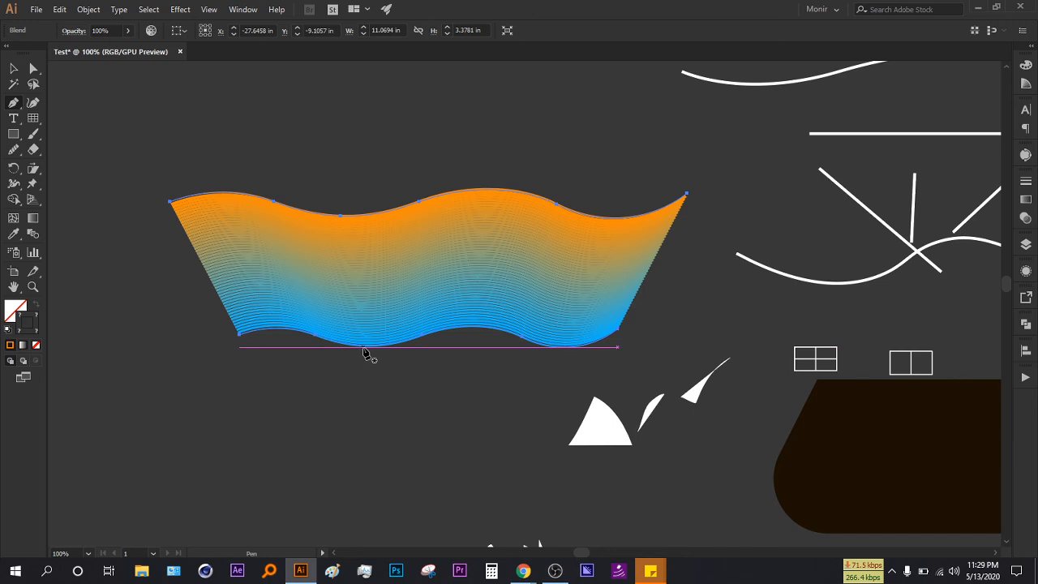
{"action": "left_click", "coordinate": [371, 348]}
- Pull the blue edge's new anchor point down into a deep trough and raise the orange edge's crest to the right of its first dip
{"action": "left_click", "coordinate": [33, 68]}
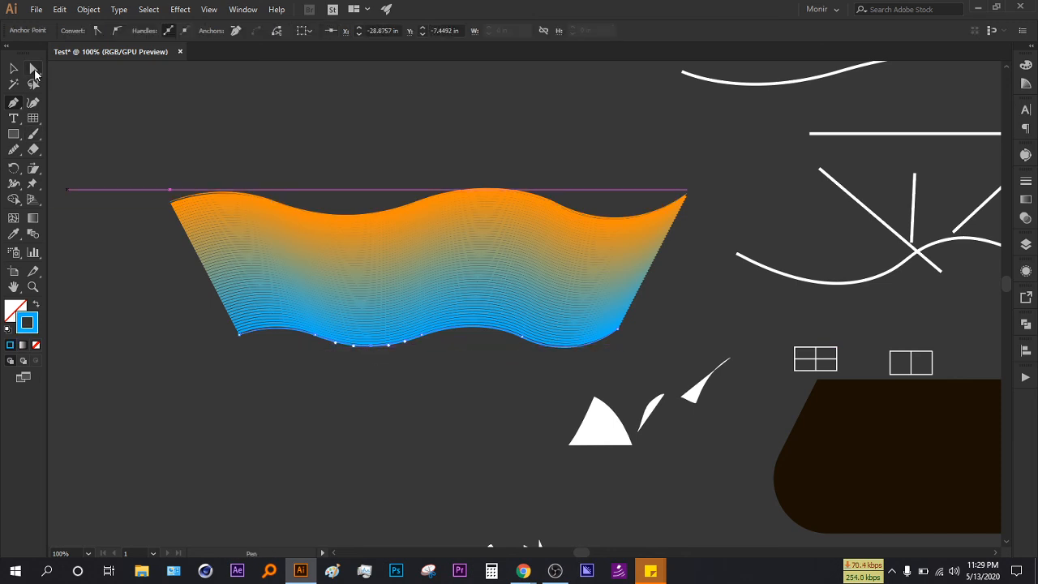
{"action": "left_click_drag", "start_coordinate": [372, 347], "coordinate": [373, 412]}
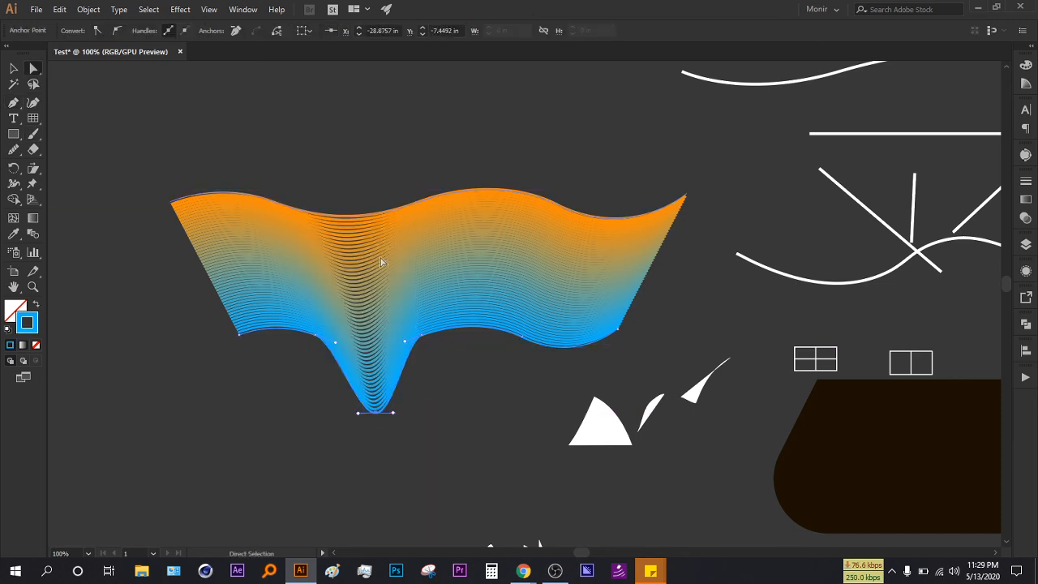
{"action": "left_click", "coordinate": [365, 216]}
{"action": "left_click_drag", "start_coordinate": [417, 210], "coordinate": [422, 171]}
- Move the left end points of the orange and blue edges outward and downward and bend their curves into higher arches
{"action": "left_click", "coordinate": [172, 202]}
{"action": "left_click_drag", "start_coordinate": [171, 202], "coordinate": [109, 232]}
{"action": "left_click_drag", "start_coordinate": [220, 182], "coordinate": [188, 138]}
{"action": "left_click_drag", "start_coordinate": [239, 340], "coordinate": [159, 369]}
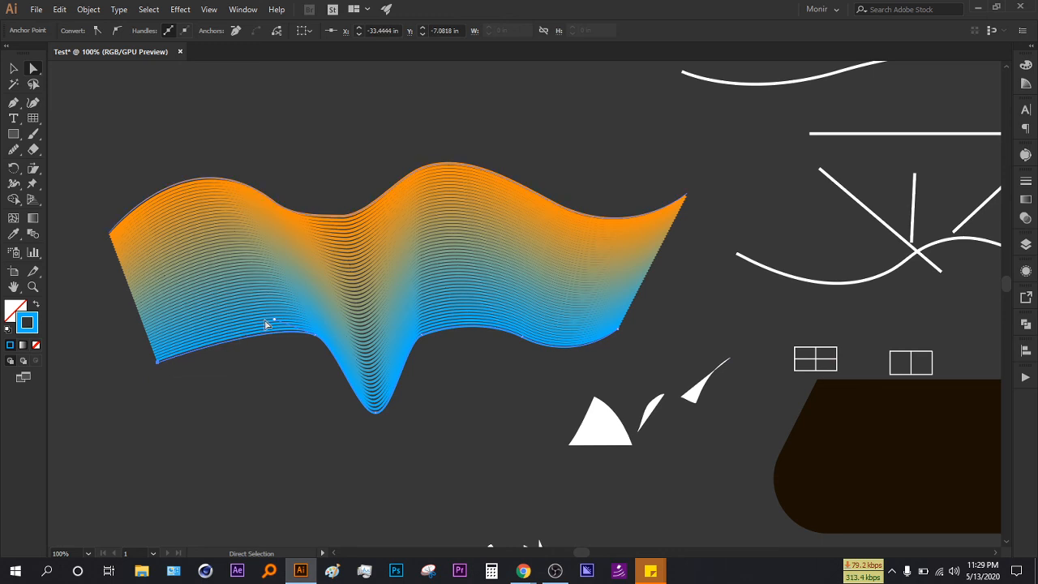
{"action": "left_click_drag", "start_coordinate": [273, 325], "coordinate": [224, 301]}
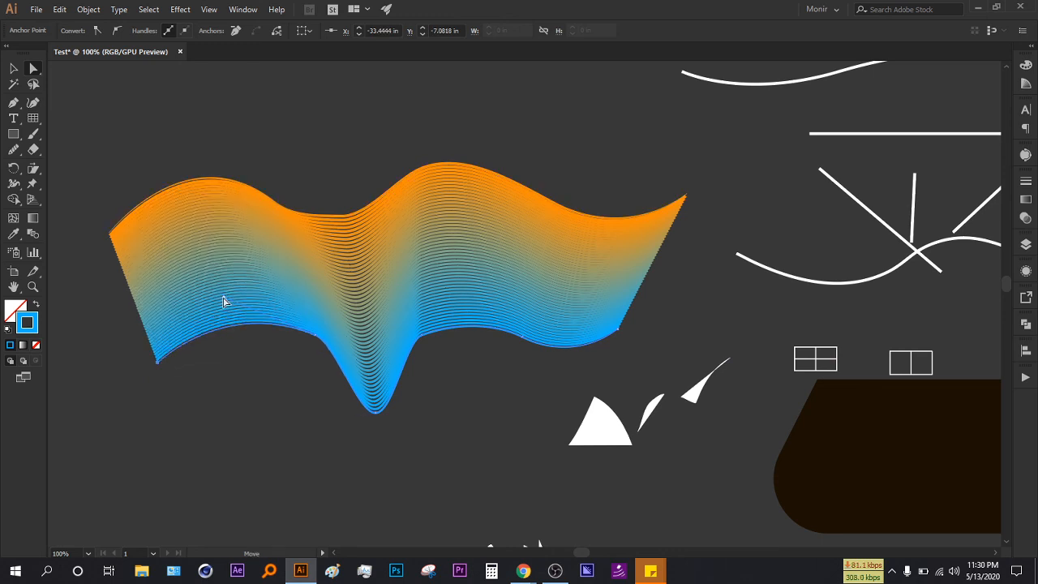
- Reshape the orange edge's right part by raising its end point, adding an anchor point in the last dip and lifting the anchors around it
{"action": "left_click_drag", "start_coordinate": [684, 197], "coordinate": [696, 149]}
{"action": "left_click_drag", "start_coordinate": [596, 226], "coordinate": [624, 279]}
{"action": "left_click", "coordinate": [13, 103]}
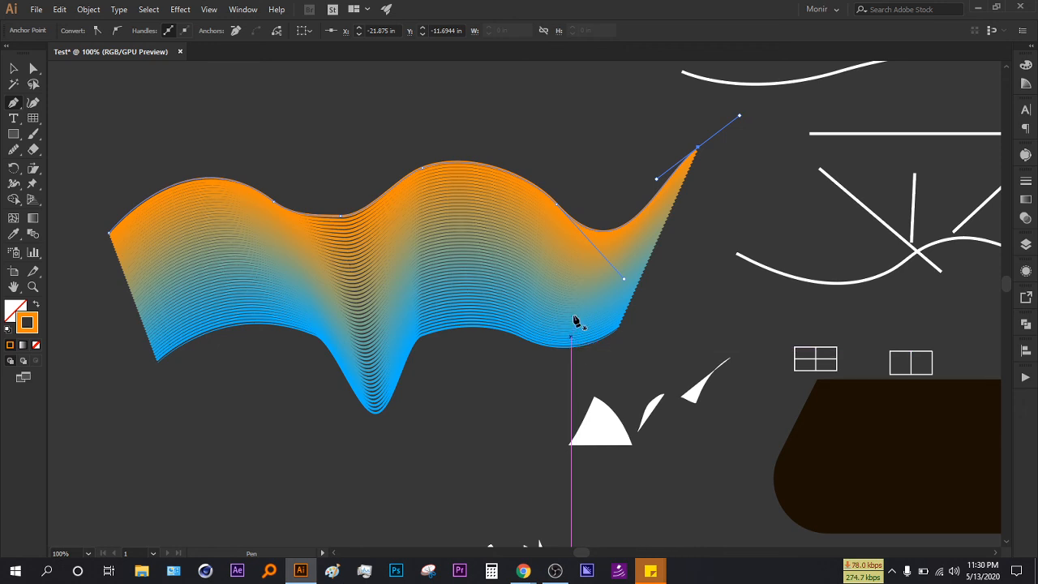
{"action": "left_click", "coordinate": [572, 221]}
{"action": "key", "text": "a"}
{"action": "left_click_drag", "start_coordinate": [572, 217], "coordinate": [602, 180]}
{"action": "left_click_drag", "start_coordinate": [556, 207], "coordinate": [535, 180]}
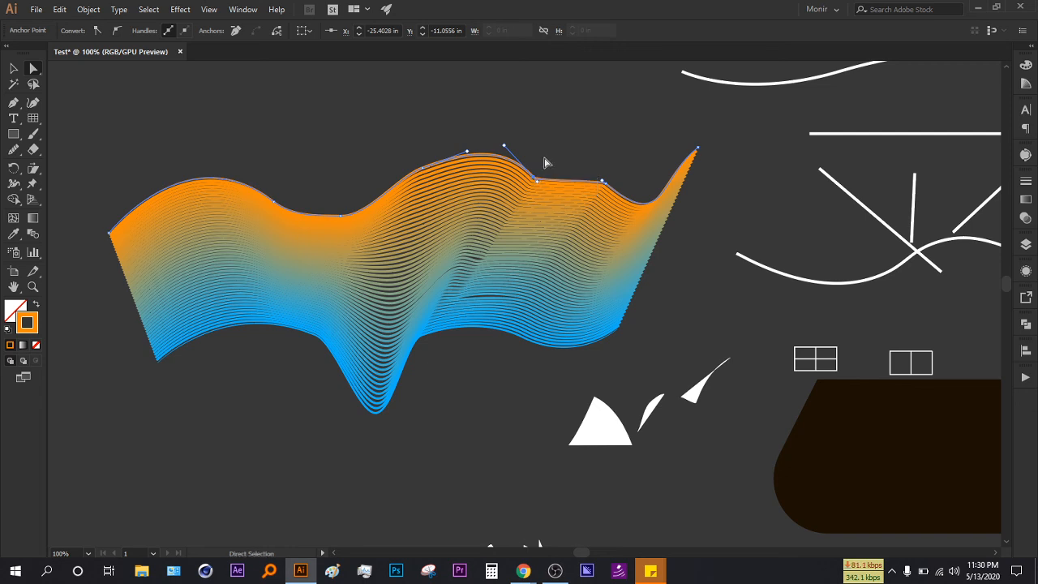
{"action": "left_click", "coordinate": [547, 162]}
- Select the whole blend, enlarge it proportionally about its centre to about 19.3 in wide, and clear the selection
{"action": "key", "text": "v"}
{"action": "left_click", "coordinate": [340, 215]}
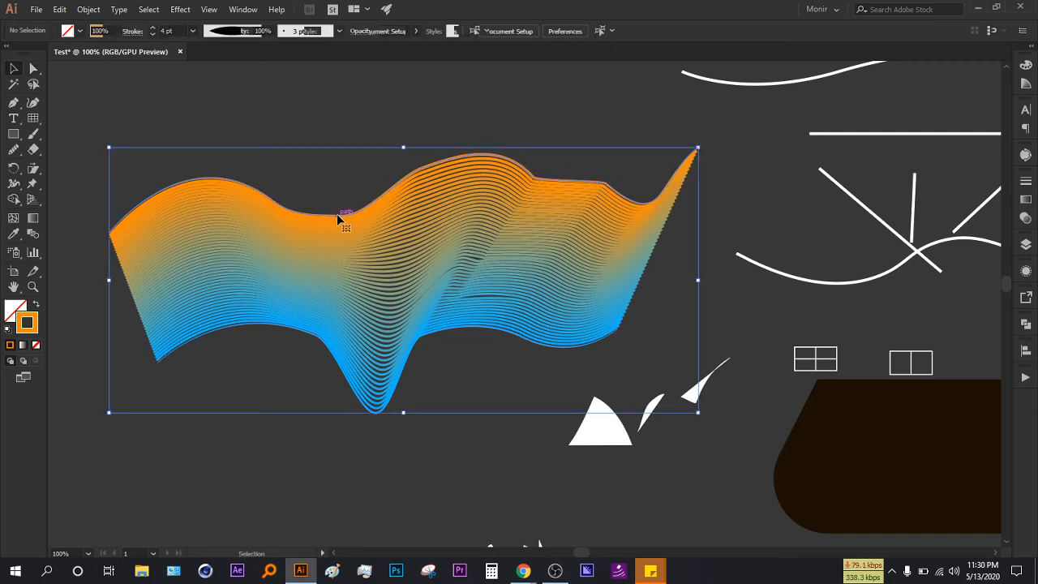
{"action": "left_click_drag", "start_coordinate": [699, 414], "coordinate": [857, 482]}
{"action": "left_click", "coordinate": [495, 417]}
- Move the enlarged blend to the left, clear of the neighbouring white shapes and lines
{"action": "key", "text": "ctrl+equal"}
{"action": "scroll", "coordinate": [634, 296], "scroll_direction": "up", "scroll_amount": 2}
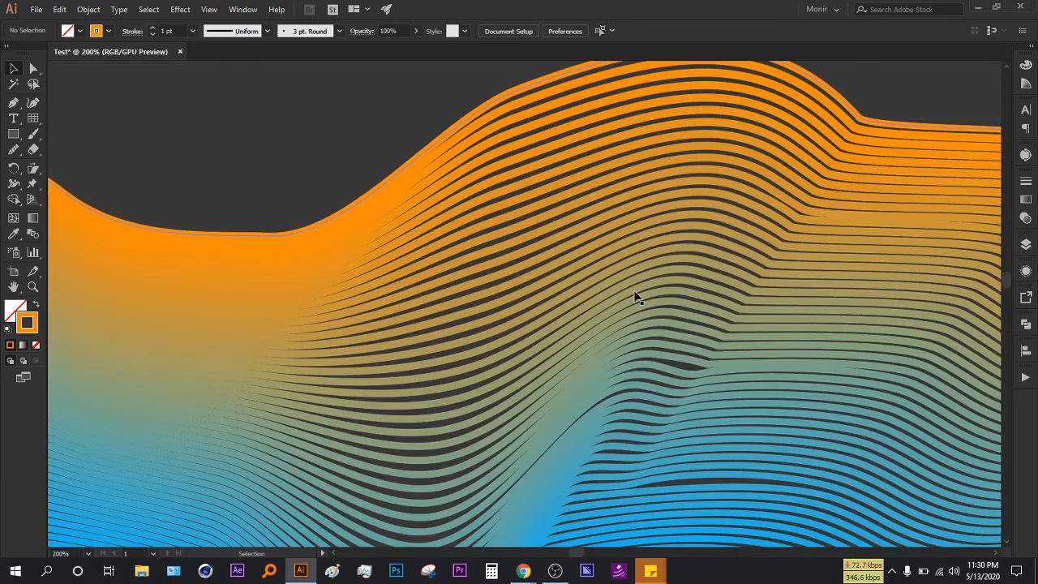
{"action": "left_click_drag", "start_coordinate": [634, 296], "coordinate": [387, 241]}
{"action": "scroll", "coordinate": [469, 361], "scroll_direction": "down", "scroll_amount": 1}
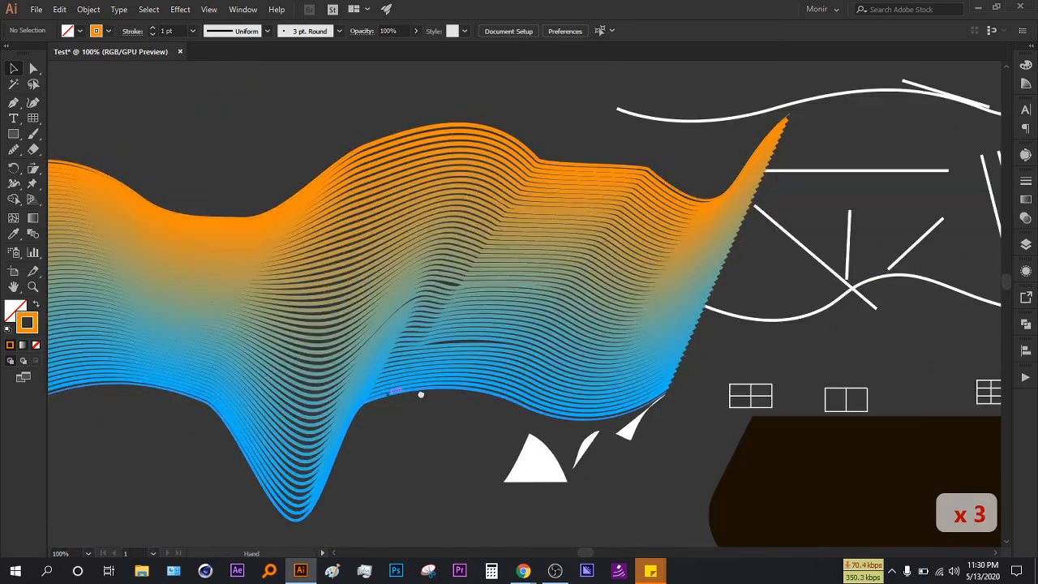
{"action": "scroll", "coordinate": [274, 313], "scroll_direction": "left", "scroll_amount": 5}
{"action": "scroll", "coordinate": [273, 313], "scroll_direction": "up", "scroll_amount": 1}
{"action": "scroll", "coordinate": [425, 369], "scroll_direction": "down", "scroll_amount": 3}
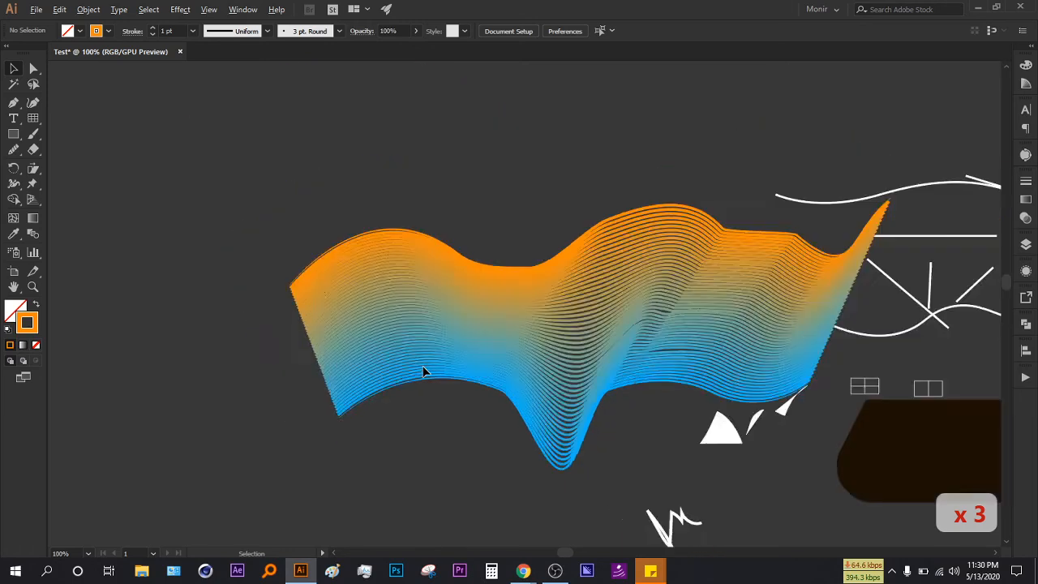
{"action": "left_click_drag", "start_coordinate": [520, 345], "coordinate": [382, 316]}
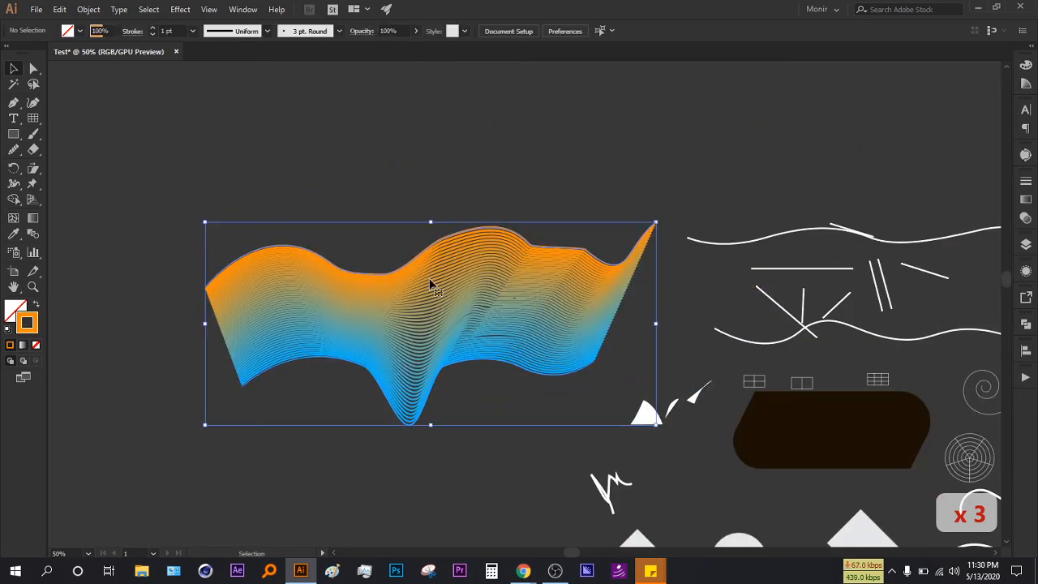
- Try an opacity of 11% on the blend and return it to 100%
{"action": "scroll", "coordinate": [381, 263], "scroll_direction": "up", "scroll_amount": 2}
{"action": "left_click", "coordinate": [127, 30]}
{"action": "left_click_drag", "start_coordinate": [131, 48], "coordinate": [82, 51]}
{"action": "left_click", "coordinate": [466, 325]}
{"action": "left_click", "coordinate": [338, 357]}
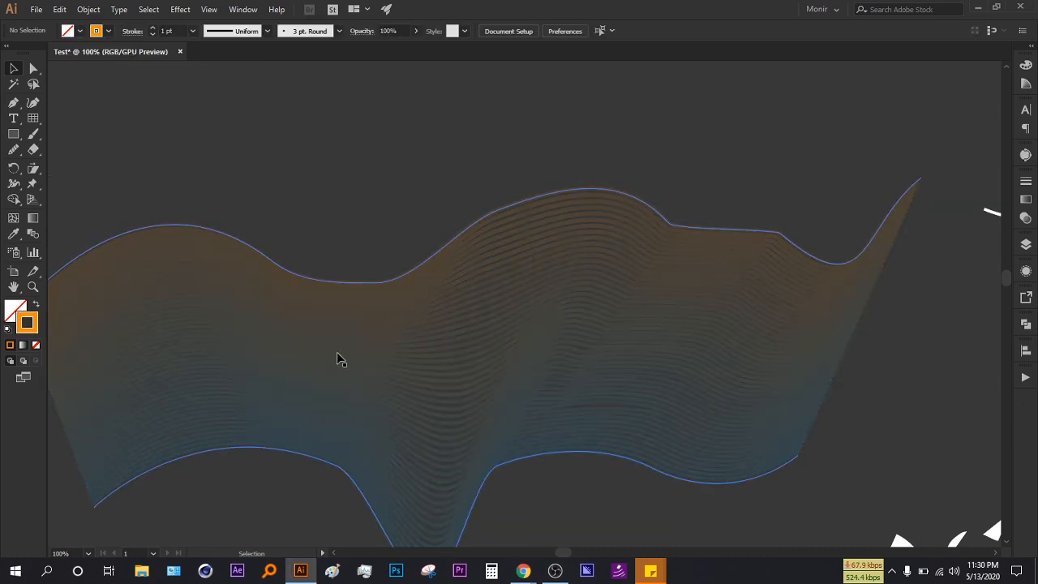
{"action": "left_click", "coordinate": [128, 31]}
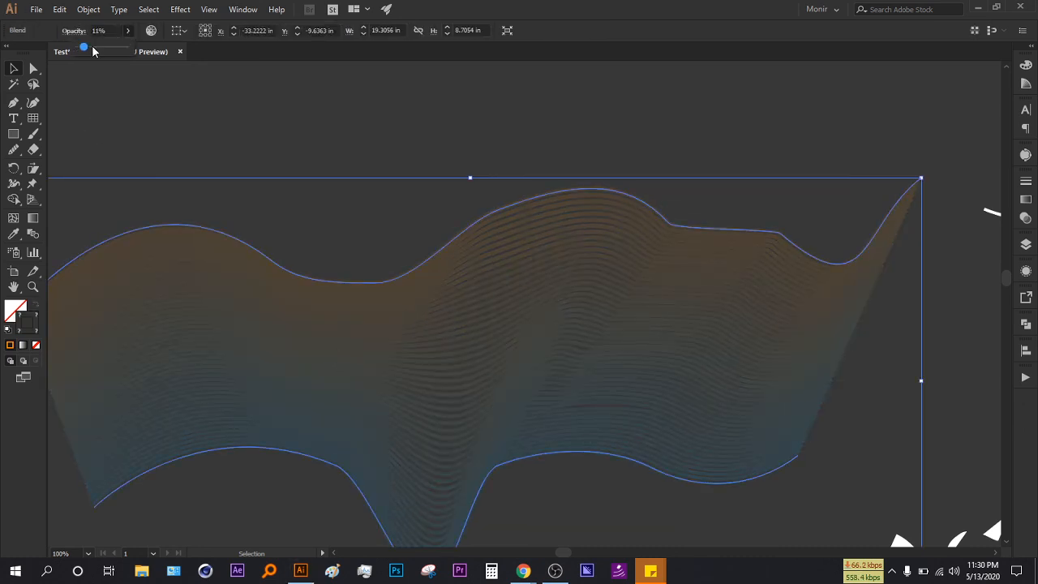
{"action": "left_click_drag", "start_coordinate": [92, 46], "coordinate": [181, 95]}
{"action": "left_click", "coordinate": [181, 95]}
- Examine the spacing and colour transition of the blended lines up close, with the blend both selected and deselected
{"action": "scroll", "coordinate": [602, 294], "scroll_direction": "down", "scroll_amount": 3}
{"action": "scroll", "coordinate": [602, 295], "scroll_direction": "up", "scroll_amount": 1}
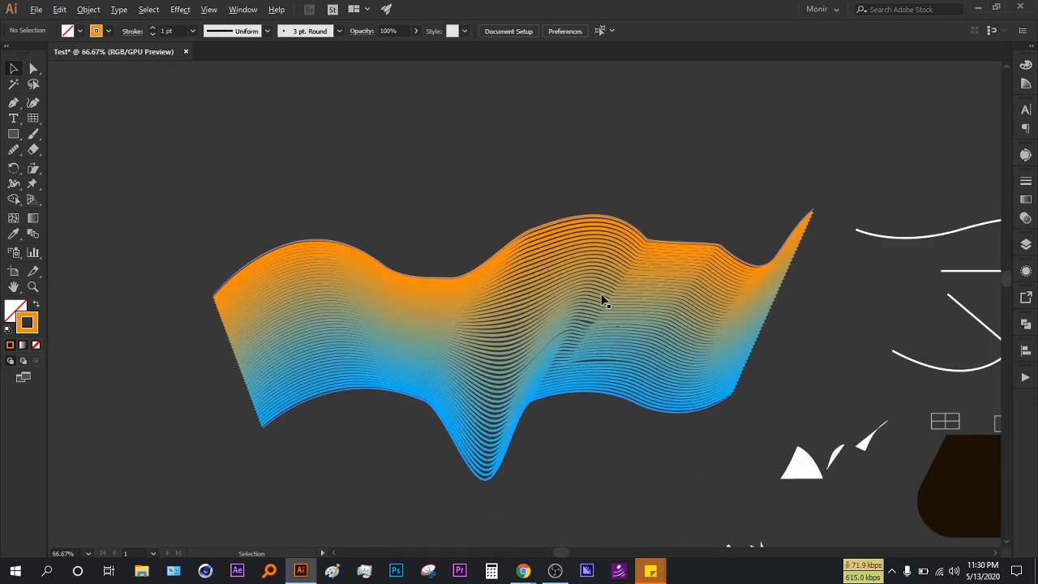
{"action": "scroll", "coordinate": [604, 300], "scroll_direction": "up", "scroll_amount": 1}
{"action": "scroll", "coordinate": [420, 365], "scroll_direction": "up", "scroll_amount": 1}
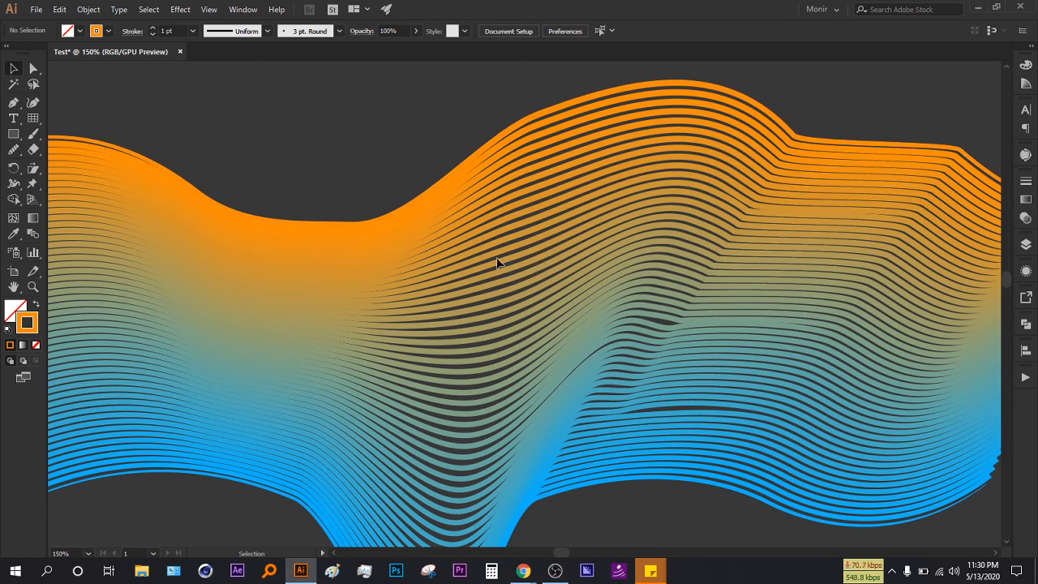
{"action": "left_click", "coordinate": [453, 259]}
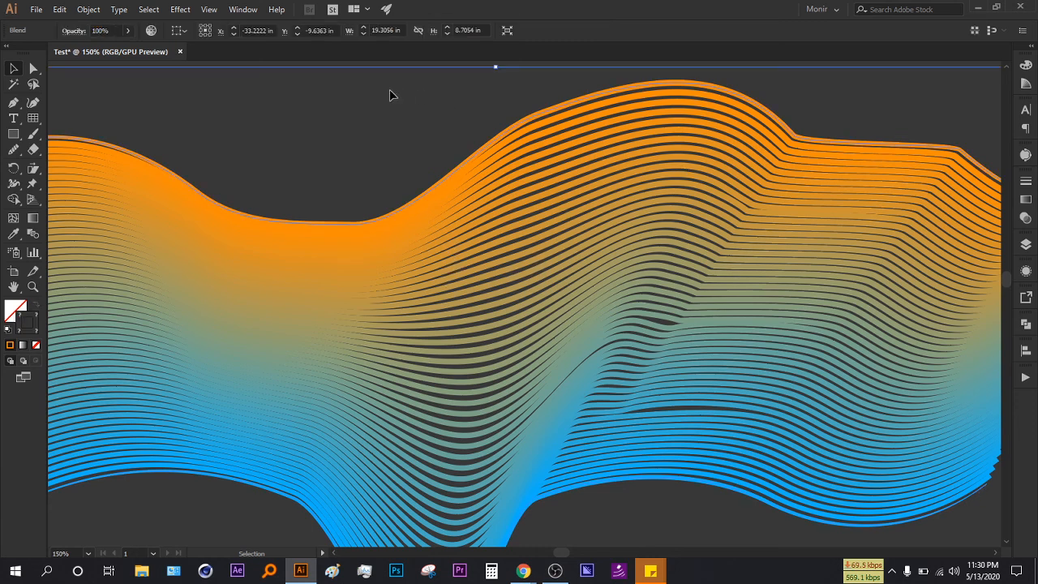
{"action": "left_click", "coordinate": [384, 197]}
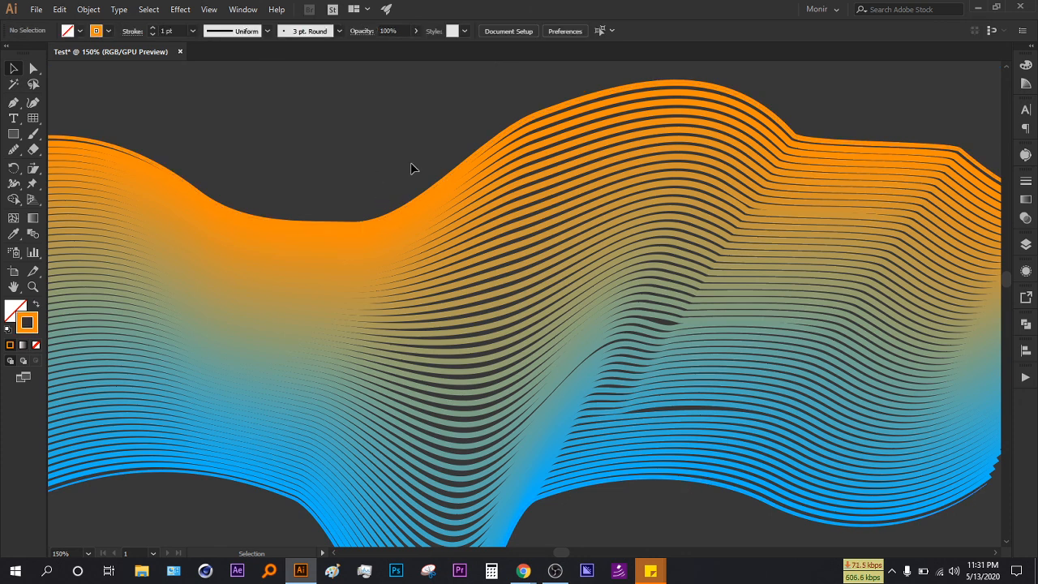
{"action": "left_click", "coordinate": [461, 221]}
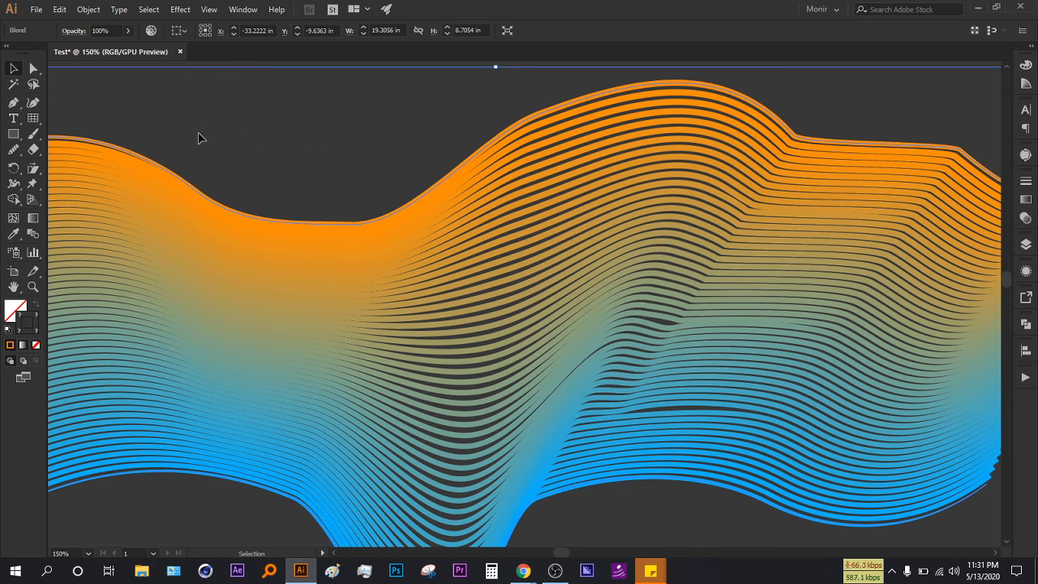
{"action": "scroll", "coordinate": [303, 308], "scroll_direction": "down", "scroll_amount": 1}
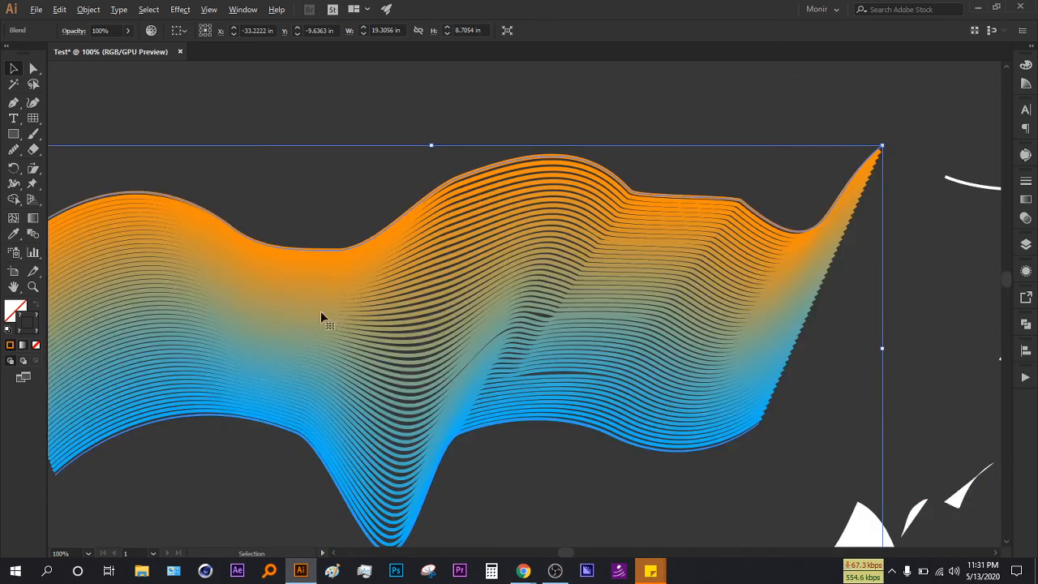
{"action": "left_click", "coordinate": [359, 200]}
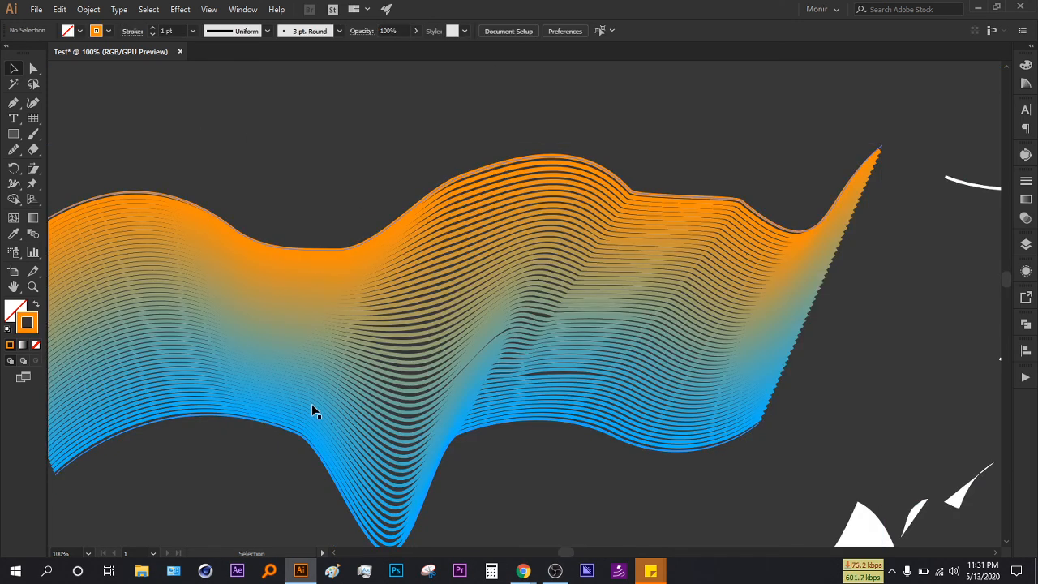
- Draw a rectangle about 2.75 by 2.94 in over the blend's deep valley and fill it with magenta FF00F3, without a stroke
{"action": "key", "text": "m"}
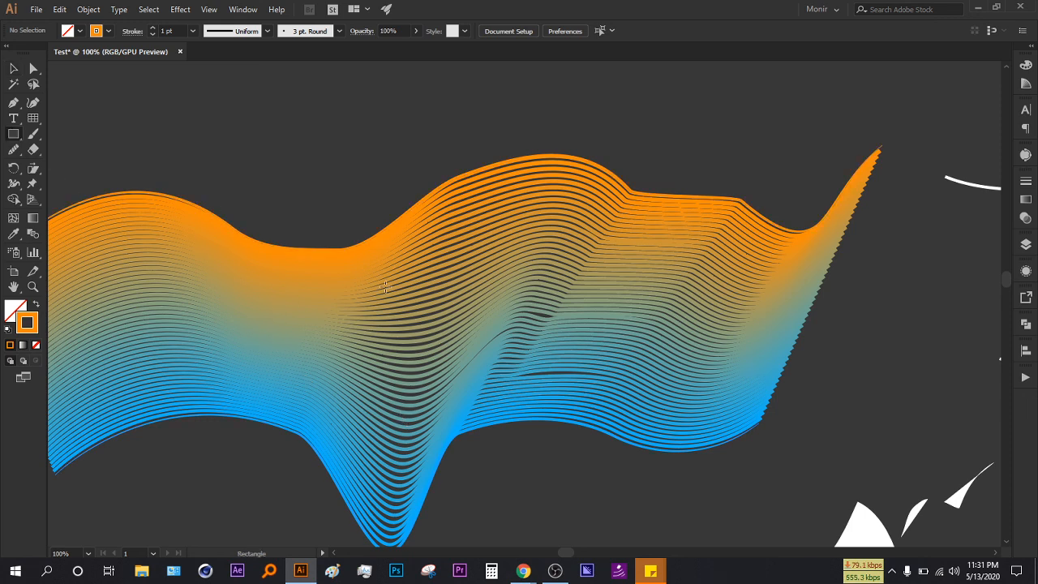
{"action": "mouse_move", "coordinate": [307, 286]}
{"action": "left_mouse_down"}
{"action": "mouse_move", "coordinate": [403, 357]}
{"action": "mouse_move", "coordinate": [428, 386]}
{"action": "mouse_move", "coordinate": [436, 424]}
{"action": "left_mouse_up"}
{"action": "left_click", "coordinate": [37, 307]}
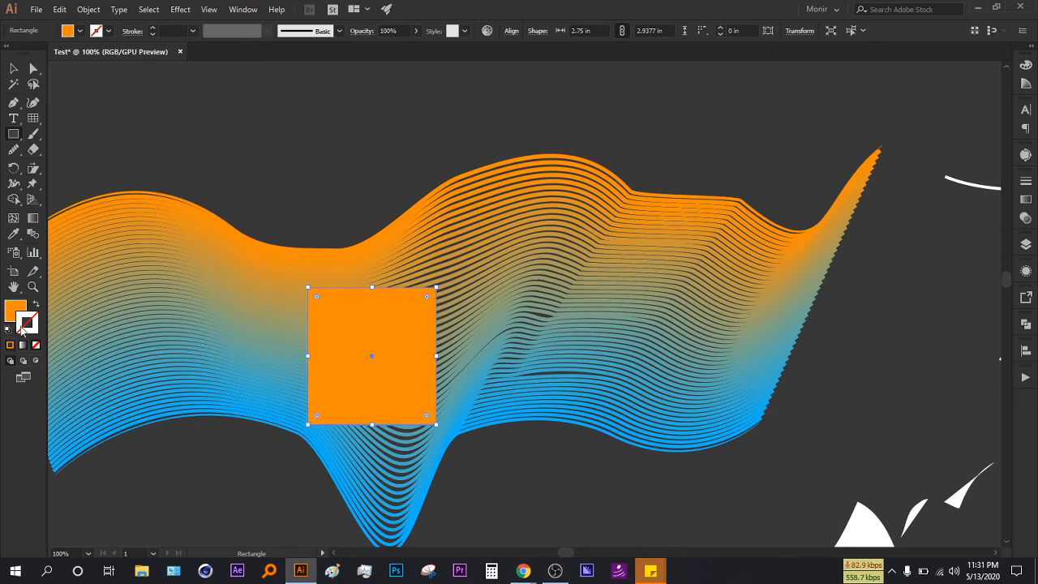
{"action": "double_click", "coordinate": [19, 314]}
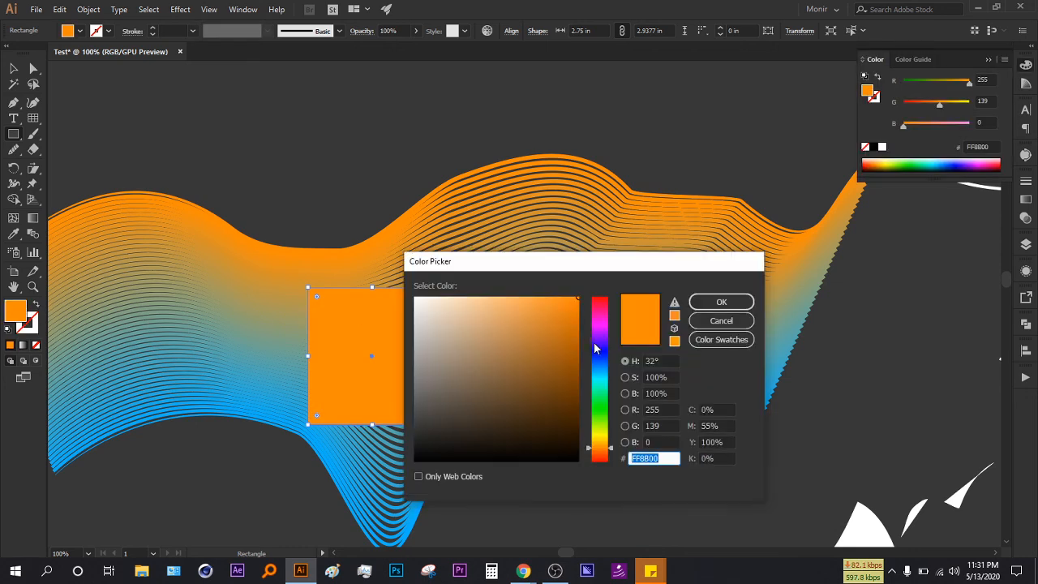
{"action": "left_click", "coordinate": [598, 328]}
{"action": "left_click", "coordinate": [721, 300]}
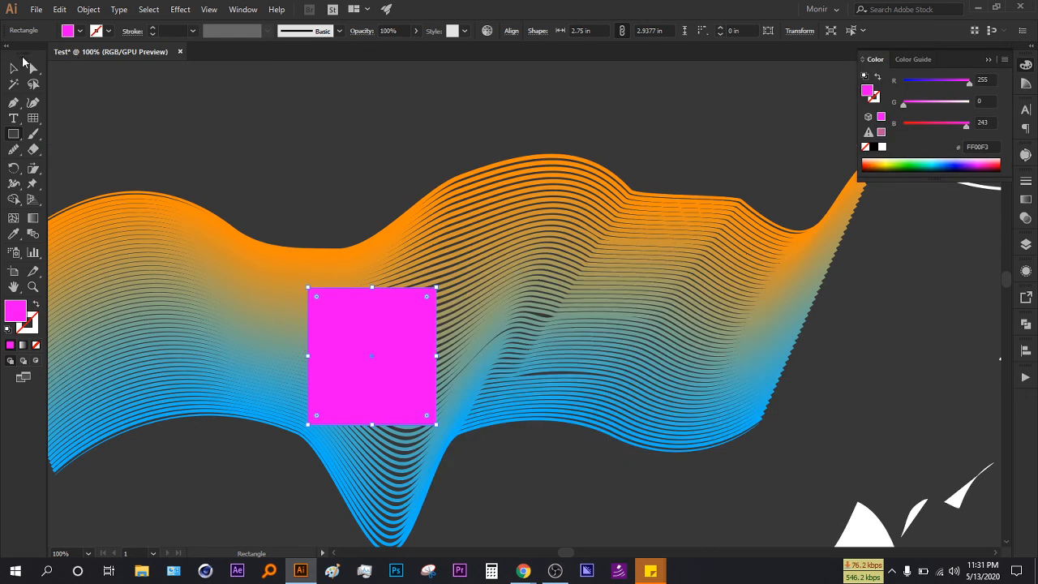
- Widen the magenta rectangle to about 3.14 in and position it on the blend above the deep blue valley
{"action": "key", "text": "v"}
{"action": "left_click", "coordinate": [170, 125]}
{"action": "left_click_drag", "start_coordinate": [394, 336], "coordinate": [451, 341]}
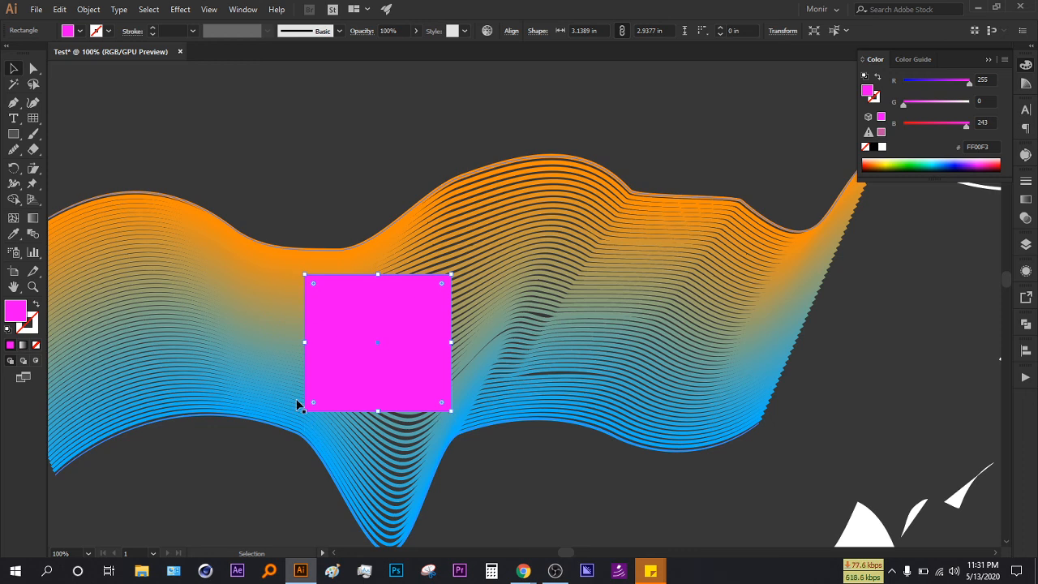
{"action": "left_click", "coordinate": [361, 188]}
{"action": "left_click_drag", "start_coordinate": [384, 325], "coordinate": [577, 450]}
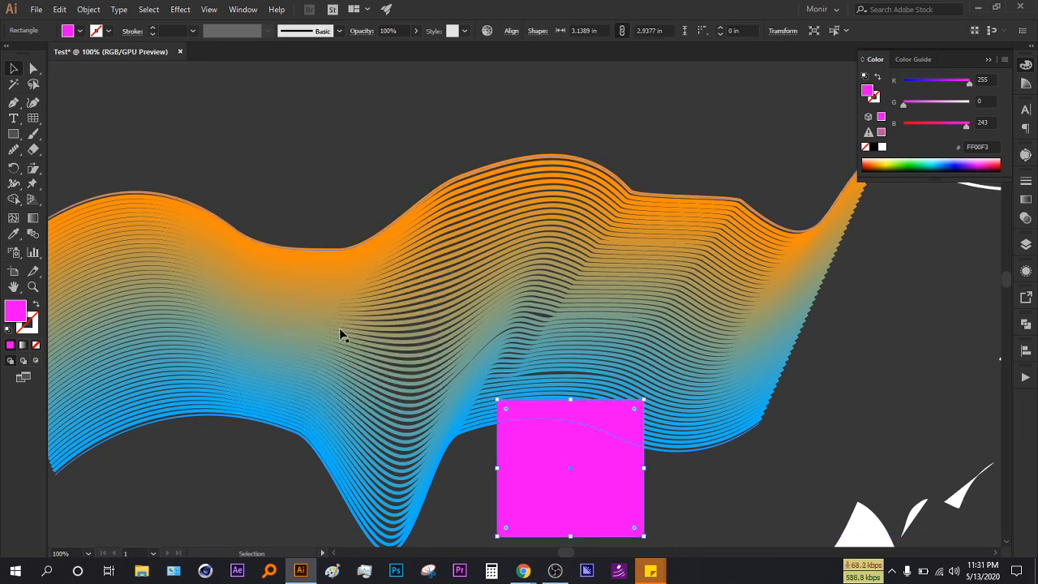
{"action": "left_click", "coordinate": [360, 302]}
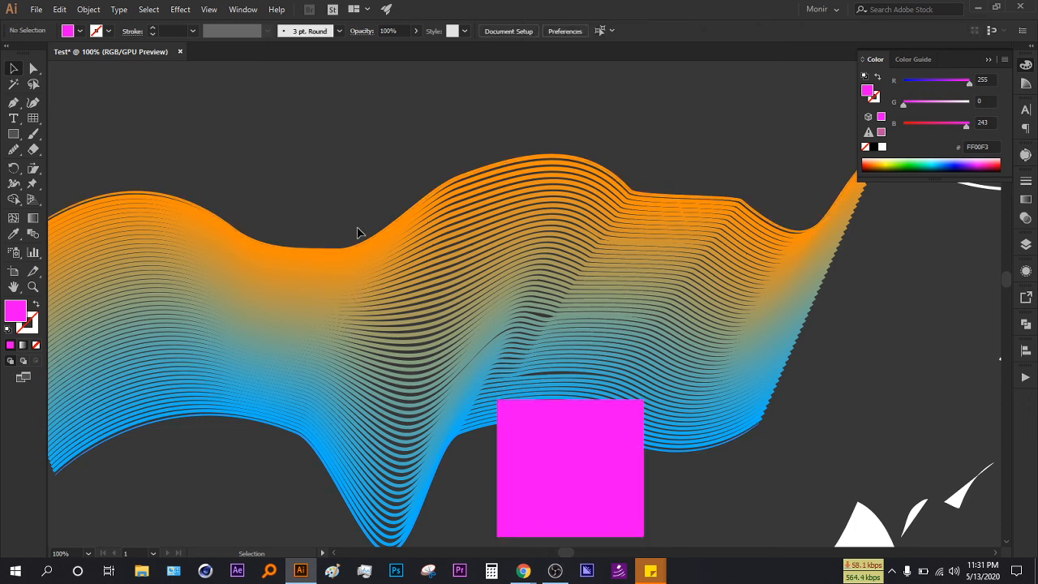
{"action": "left_click_drag", "start_coordinate": [576, 483], "coordinate": [387, 349]}
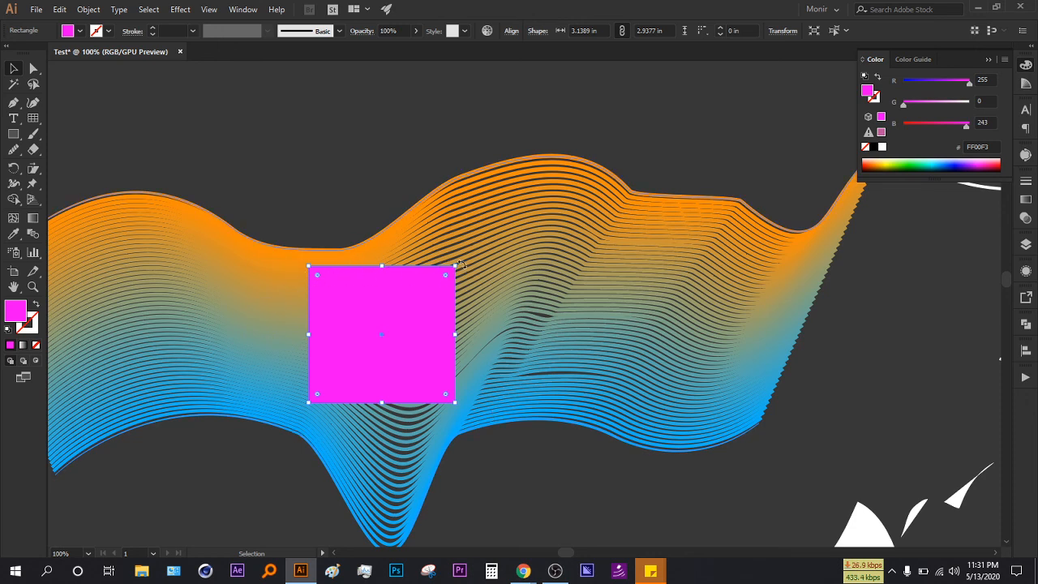
- Select the rectangle together with the blend, make a clipping mask from them, and clear the selection
{"action": "left_click", "coordinate": [518, 512]}
{"action": "left_click_drag", "start_coordinate": [315, 234], "coordinate": [278, 189]}
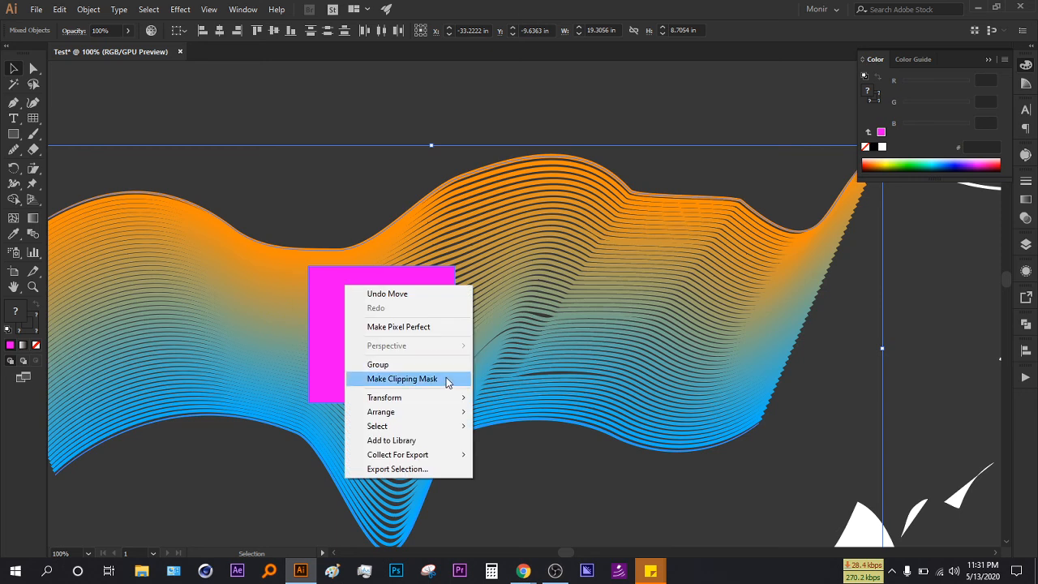
{"action": "left_click", "coordinate": [400, 387]}
{"action": "left_click", "coordinate": [452, 449]}
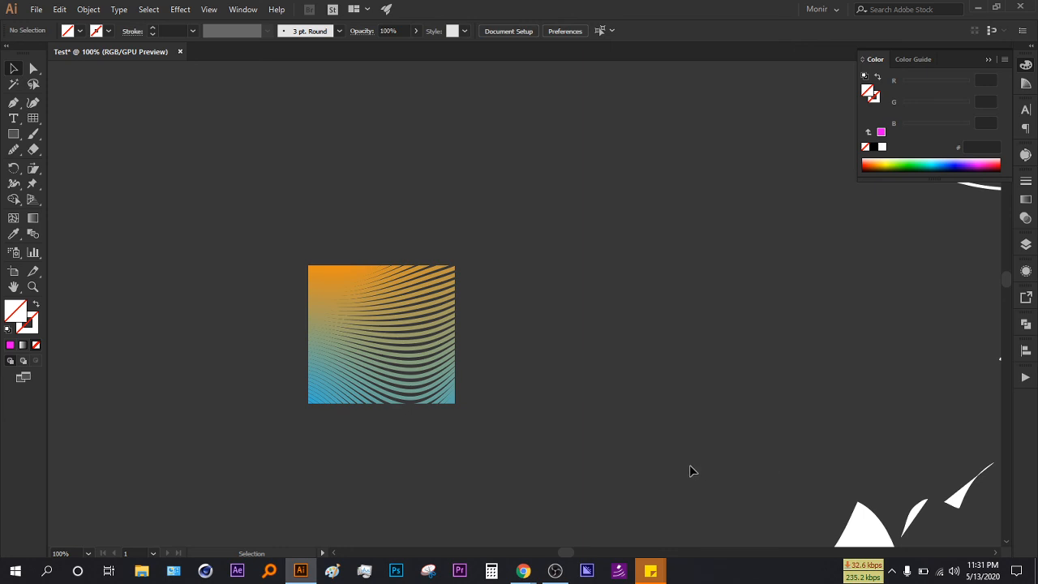
- Undo the clipping mask and delete the magenta rectangle from the blend
{"action": "key", "text": "ctrl+z"}
{"action": "left_click", "coordinate": [427, 366]}
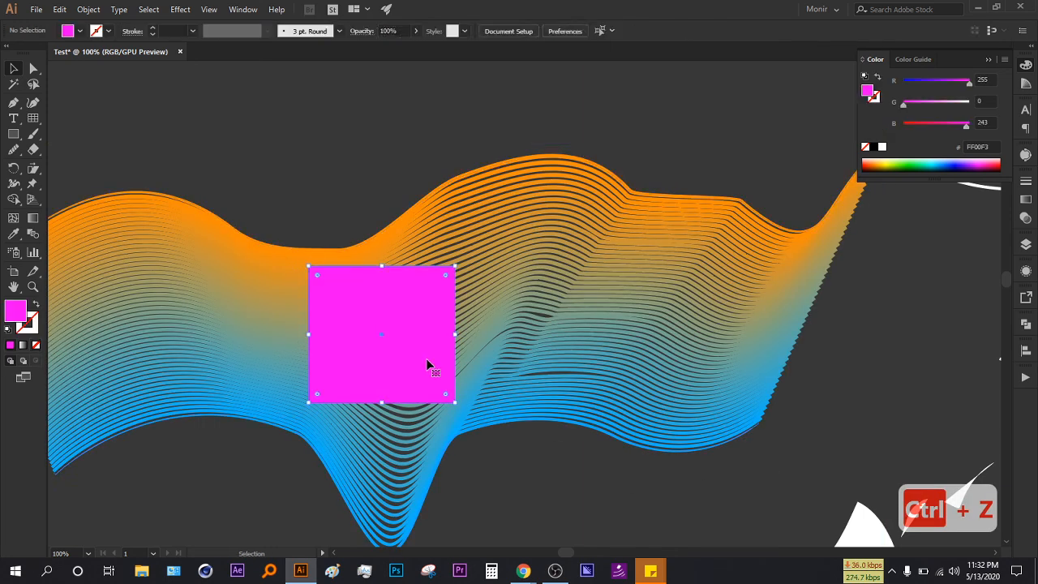
{"action": "key", "text": "Delete"}
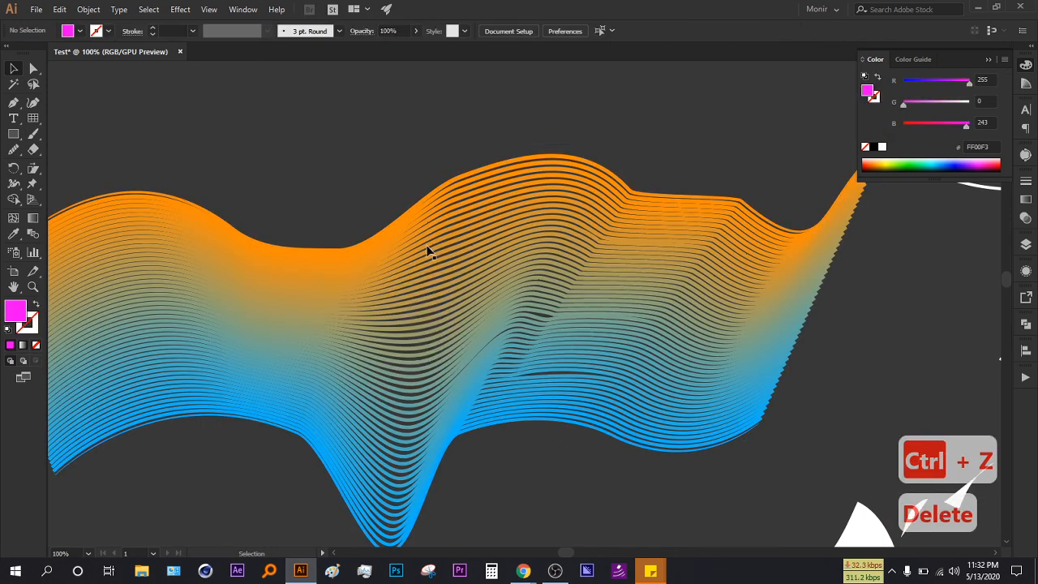
- Draw a closed magenta triangle about 3.85 in wide over the blend's deep valley with the Pen tool
{"action": "left_click", "coordinate": [12, 102]}
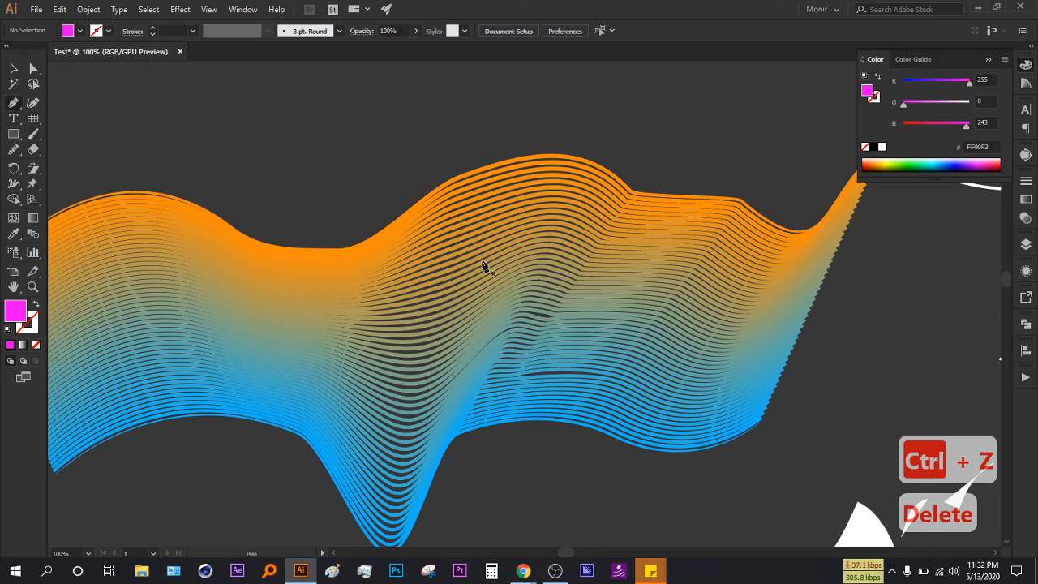
{"action": "left_click", "coordinate": [431, 263]}
{"action": "left_click", "coordinate": [488, 393]}
{"action": "left_click", "coordinate": [312, 382]}
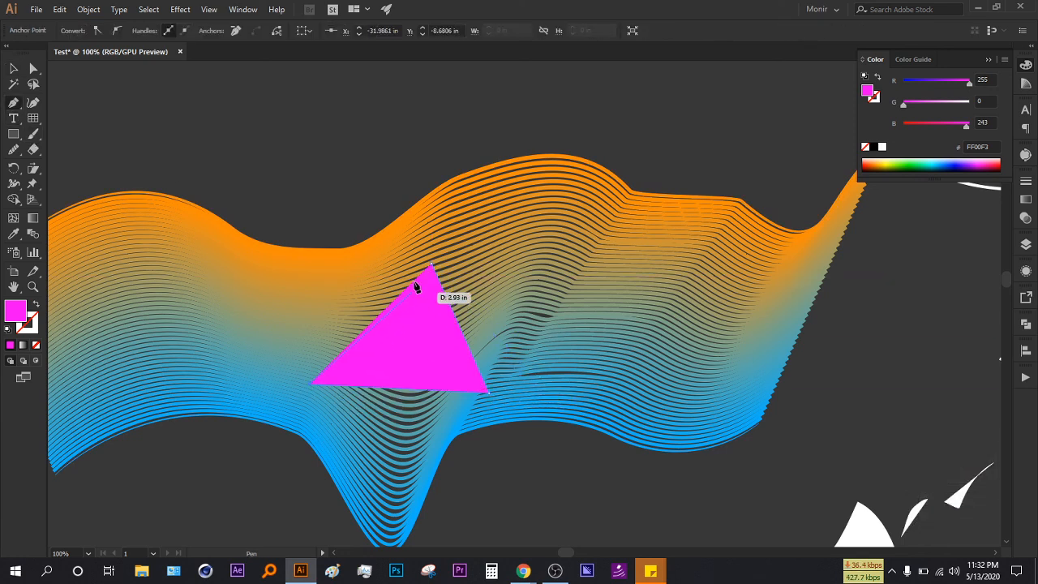
{"action": "left_click", "coordinate": [431, 265]}
- Shift the triangle's apex slightly up and to the left with Direct Selection, and clear the selection
{"action": "key", "text": "a"}
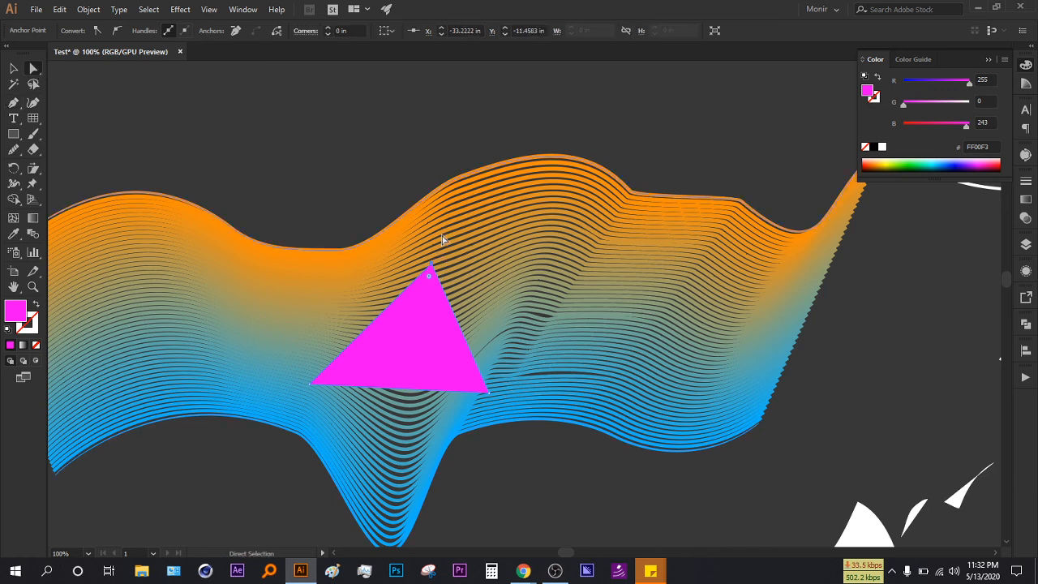
{"action": "left_click_drag", "start_coordinate": [431, 268], "coordinate": [402, 258]}
{"action": "key", "text": "v"}
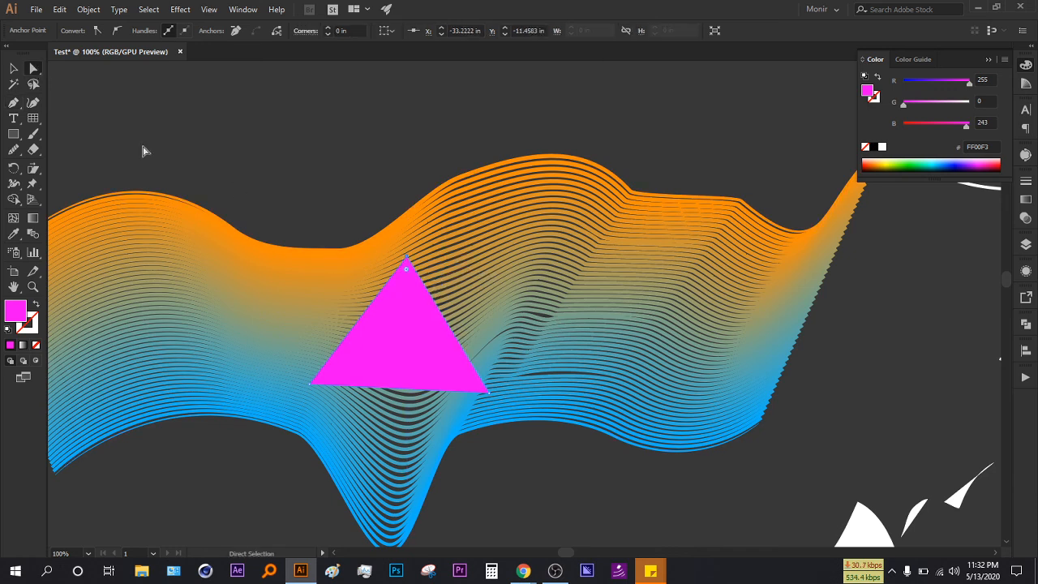
{"action": "left_click", "coordinate": [142, 134]}
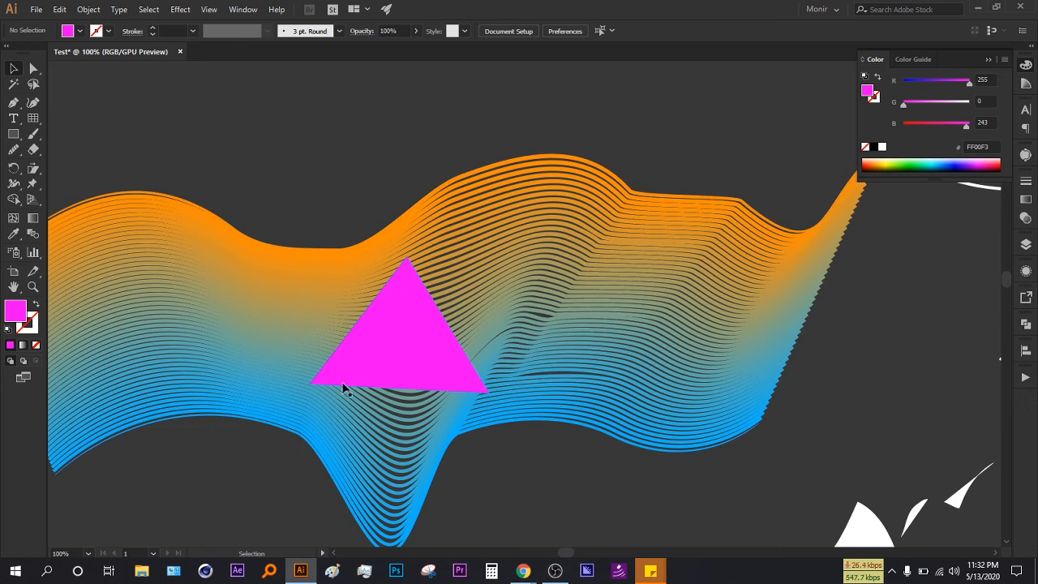
- Reposition the triangle over the middle of the blend and use it as a clipping mask for the blend
{"action": "left_click_drag", "start_coordinate": [387, 322], "coordinate": [773, 517]}
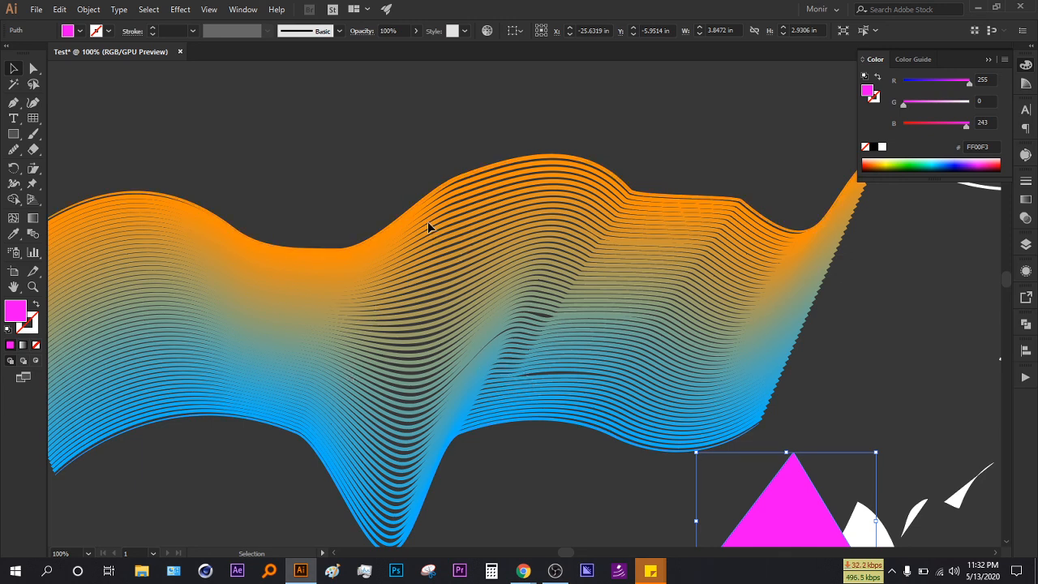
{"action": "left_click_drag", "start_coordinate": [795, 492], "coordinate": [454, 277]}
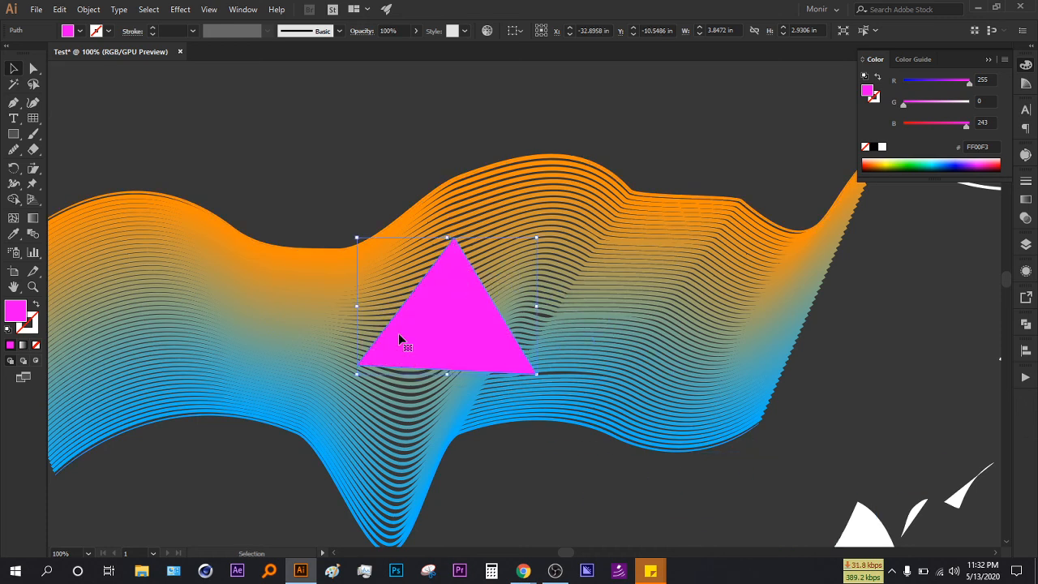
{"action": "left_click", "coordinate": [609, 374], "text": "shift"}
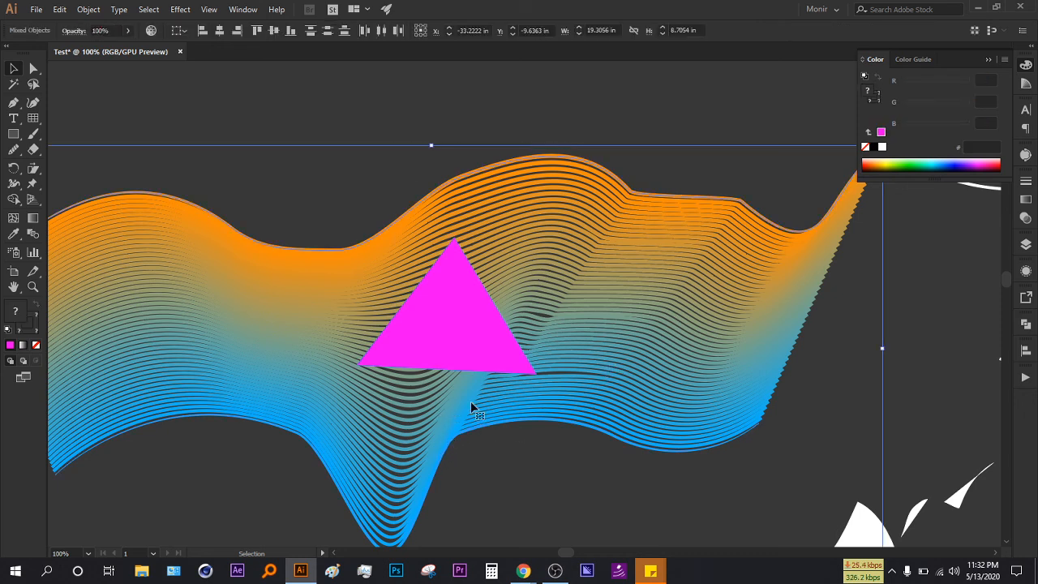
{"action": "right_click", "coordinate": [427, 321]}
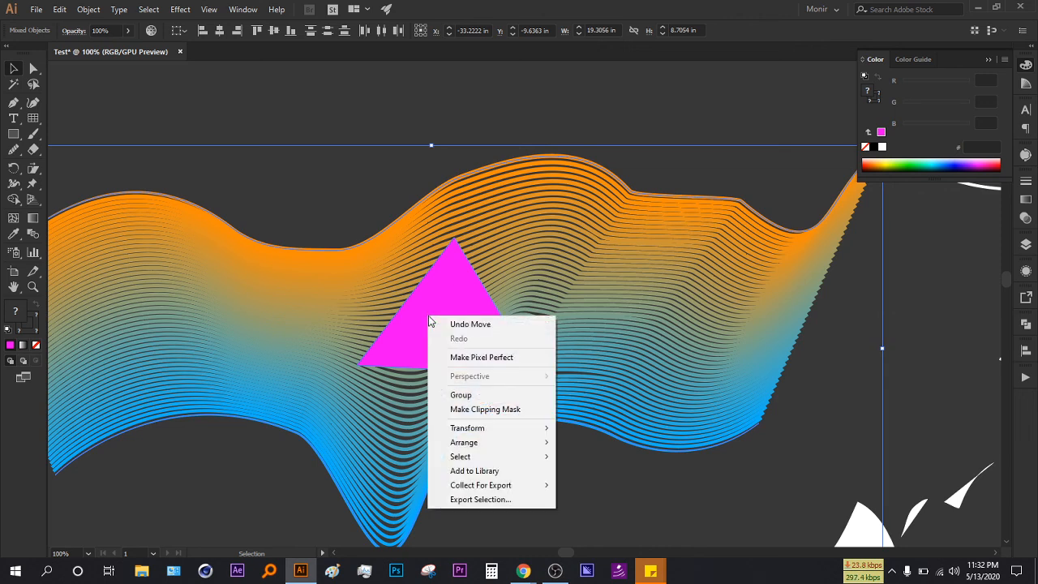
{"action": "left_click", "coordinate": [509, 410]}
{"action": "left_click", "coordinate": [535, 478]}
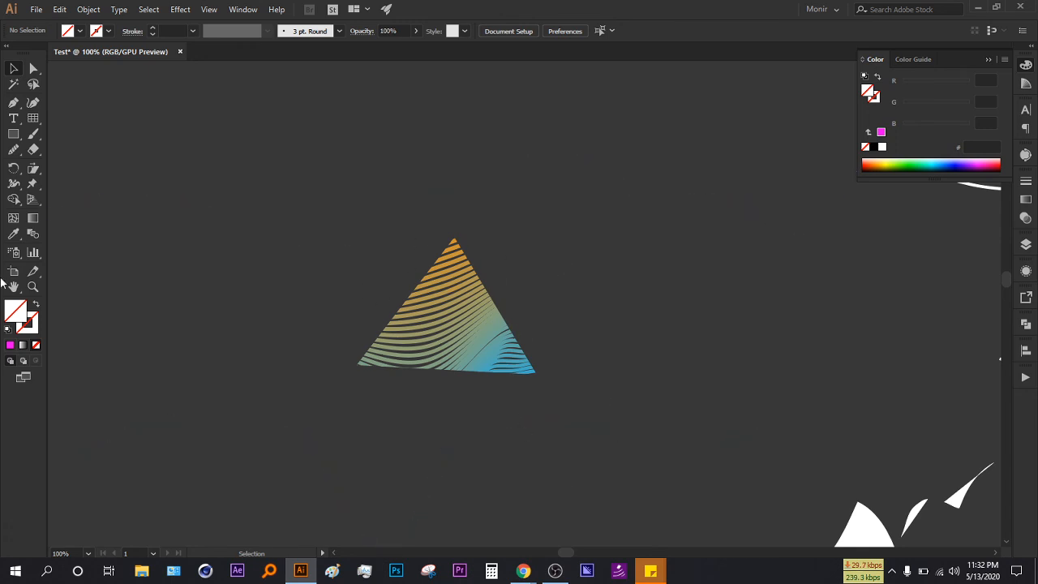
- Add a text line reading "Vistual Assistant" to the right of the masked triangle
{"action": "left_click", "coordinate": [13, 118]}
{"action": "left_click", "coordinate": [568, 293]}
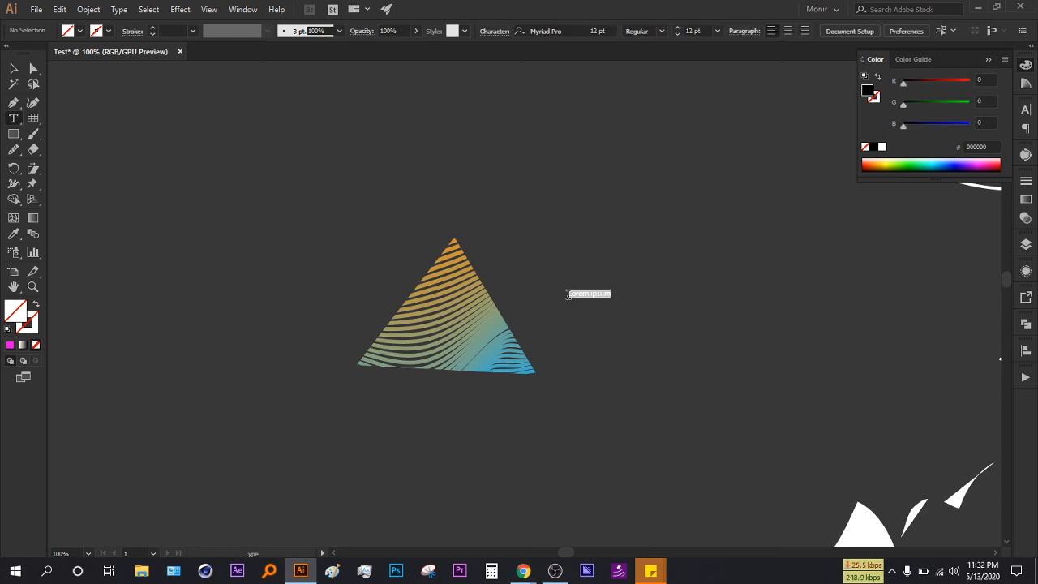
{"action": "key", "text": "BackSpace"}
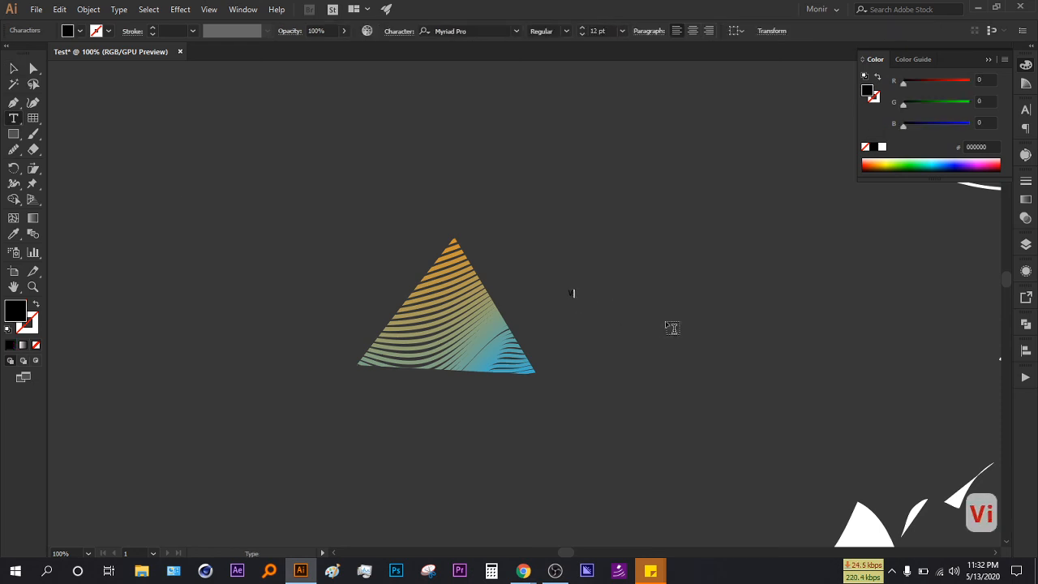
{"action": "type", "text": "Virtua"}
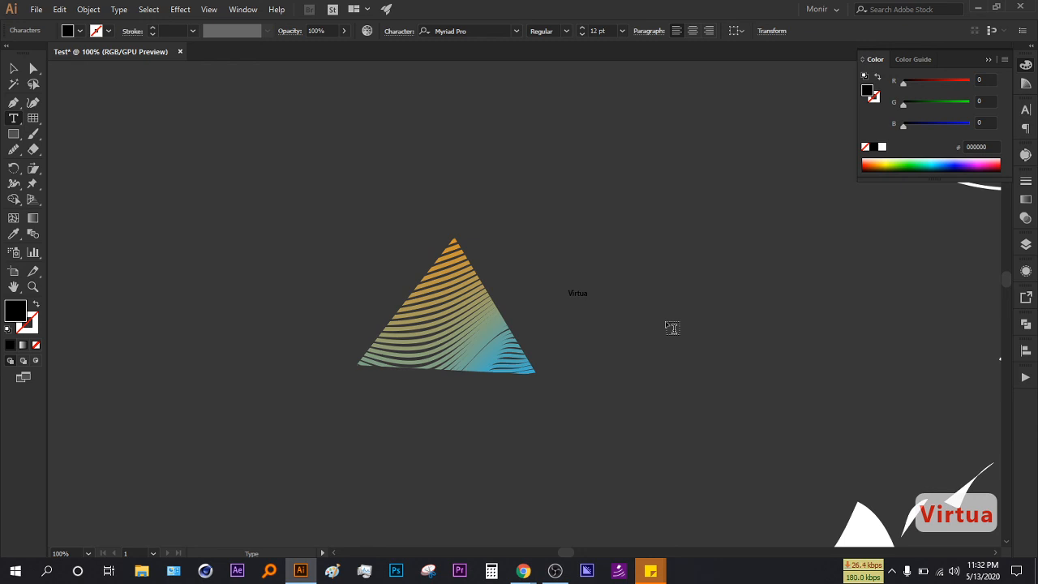
{"action": "key", "text": "BackSpace"}
{"action": "key", "text": "BackSpace"}
{"action": "key", "text": "BackSpace"}
{"action": "key", "text": "BackSpace"}
{"action": "key", "text": "BackSpace"}
{"action": "key", "text": "BackSpace"}
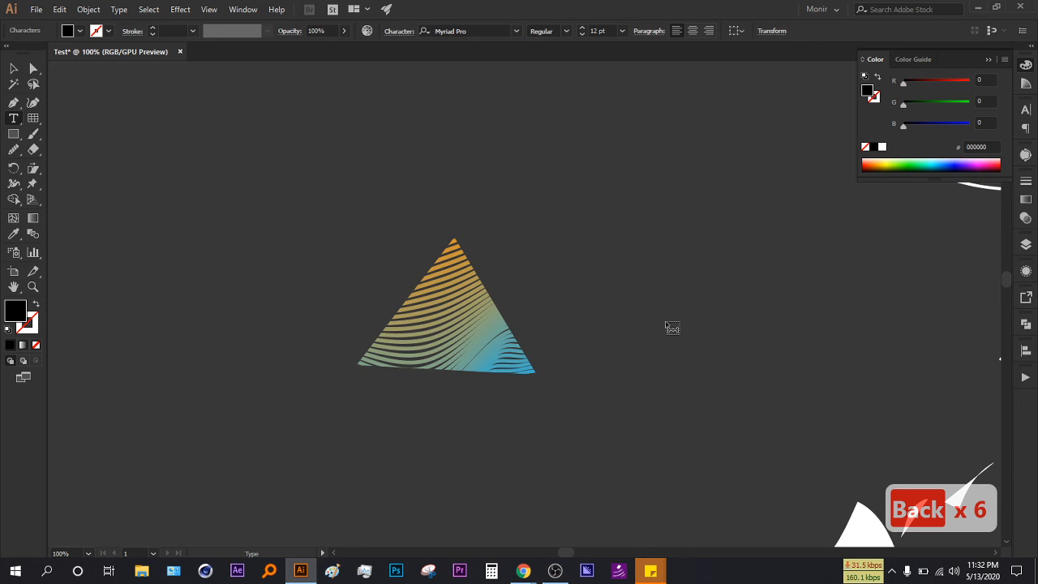
{"action": "type", "text": "Vis"}
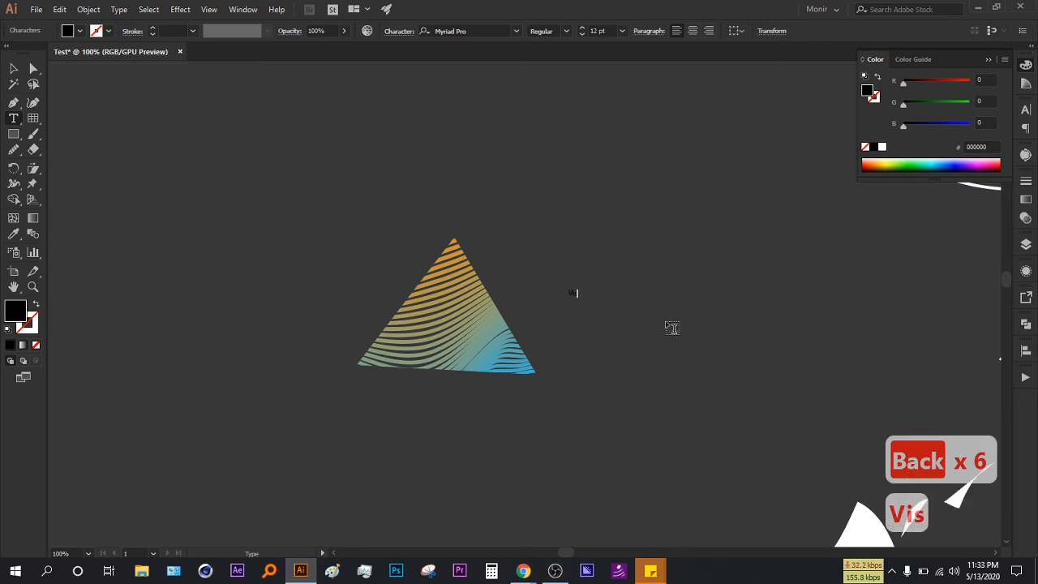
{"action": "type", "text": "tual"}
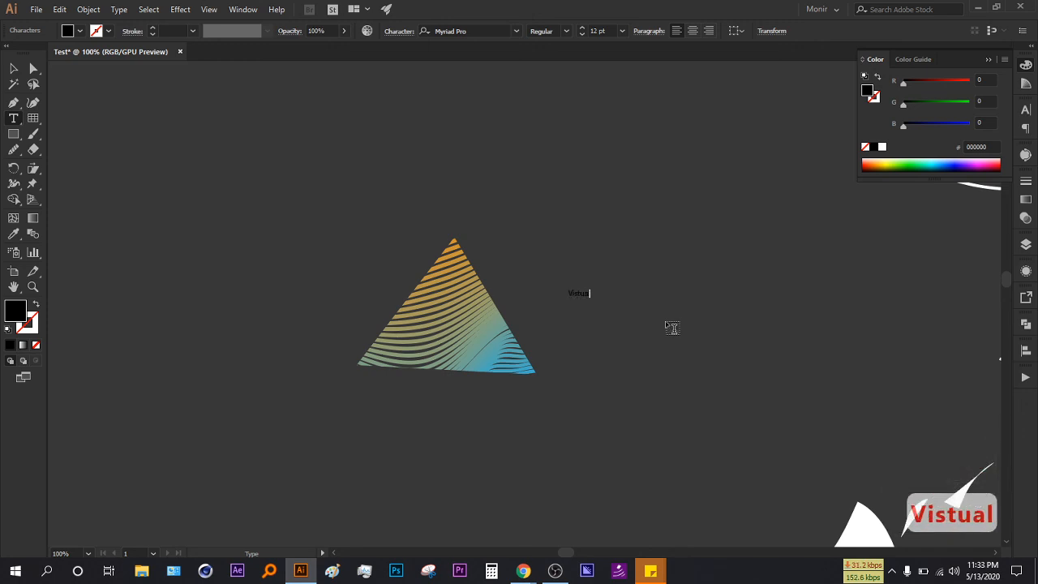
{"action": "type", "text": " Assistant"}
{"action": "key", "text": "Escape"}
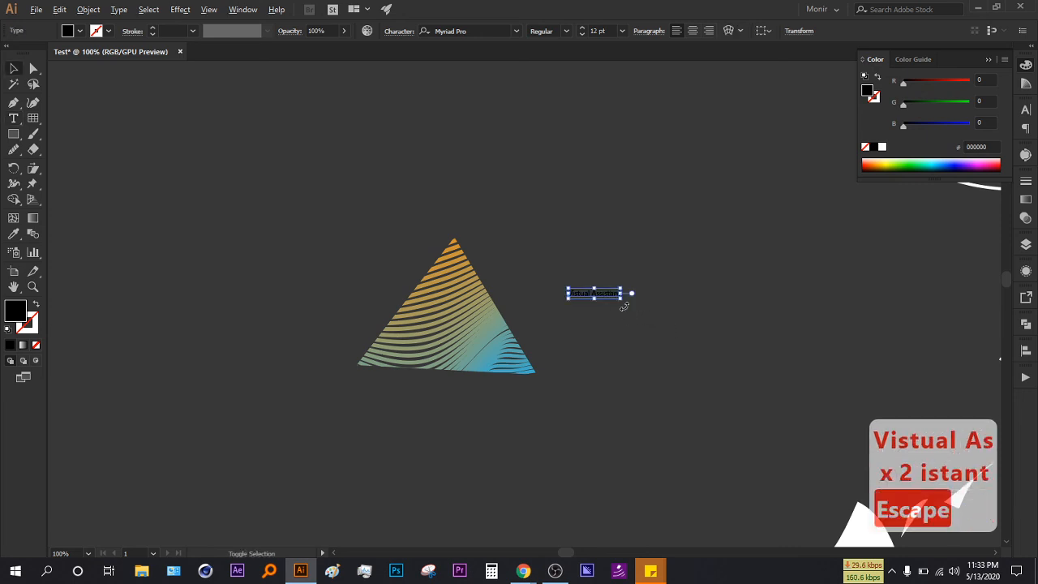
- Enlarge the text proportionally about its centre to about 42 pt and set its font to Android 101
{"action": "left_click_drag", "start_coordinate": [625, 304], "coordinate": [691, 383]}
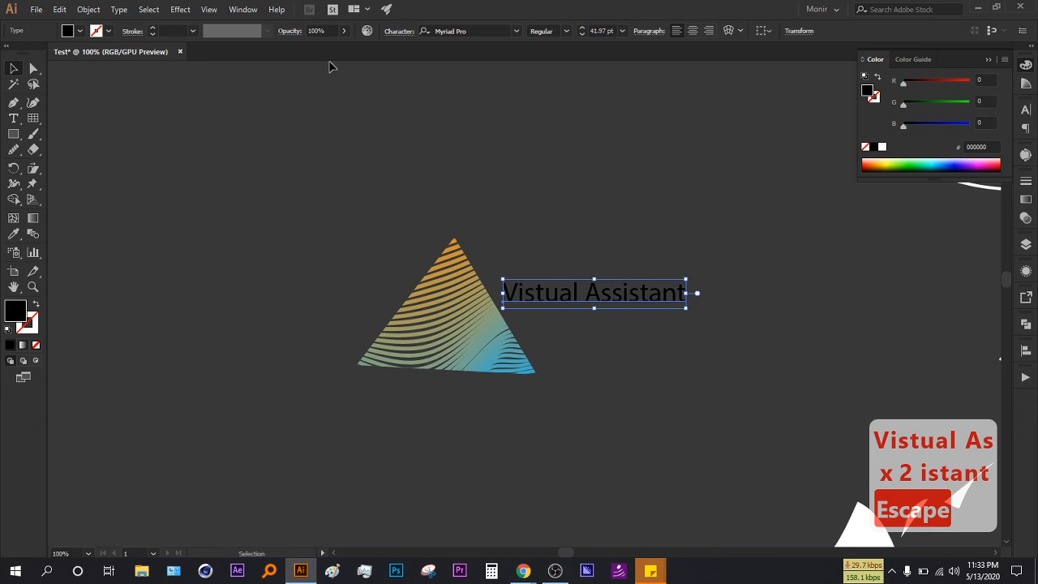
{"action": "left_click", "coordinate": [516, 31]}
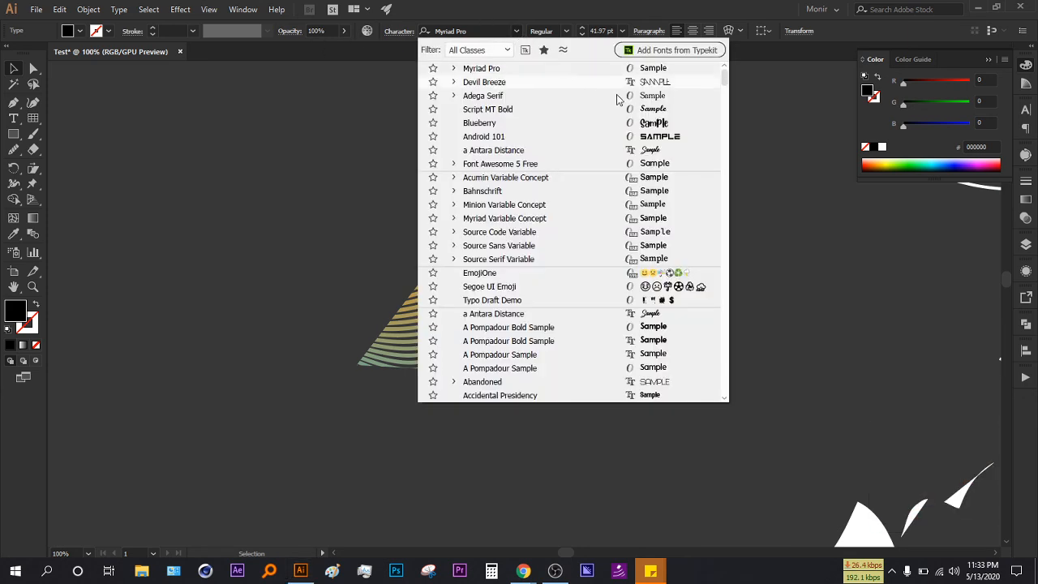
{"action": "left_click", "coordinate": [649, 137]}
{"action": "left_click", "coordinate": [651, 139]}
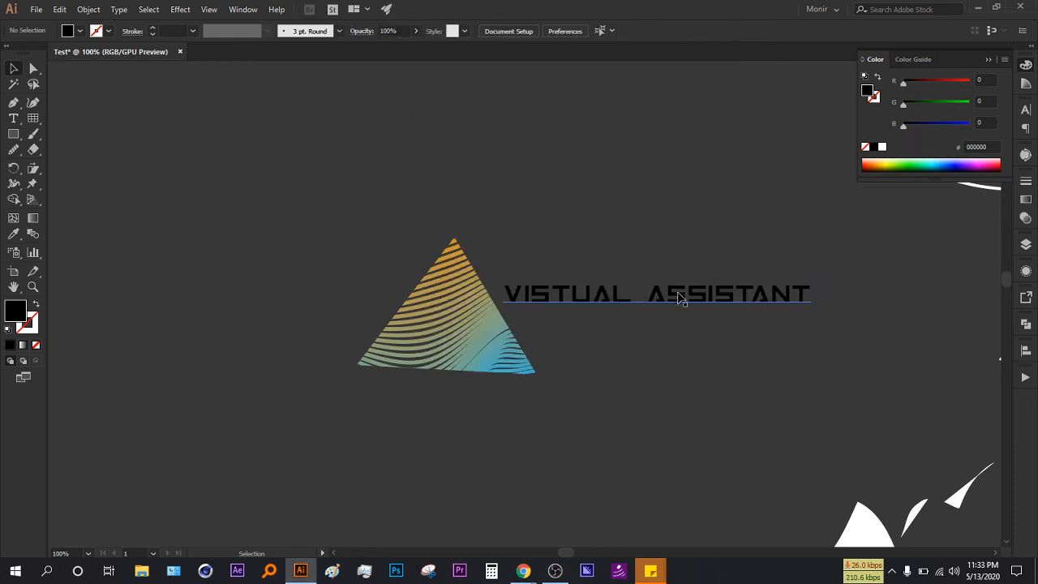
- Move the text left across the triangle and correct its first word to "Virtual"
{"action": "left_click_drag", "start_coordinate": [604, 302], "coordinate": [334, 307]}
{"action": "double_click", "coordinate": [268, 301]}
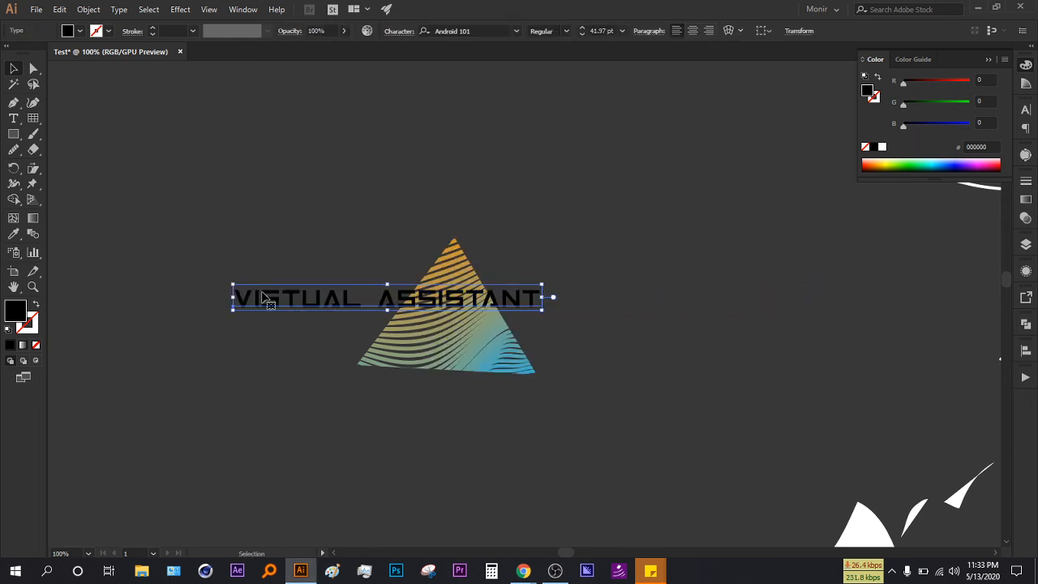
{"action": "left_click", "coordinate": [281, 300]}
{"action": "key", "text": "BackSpace"}
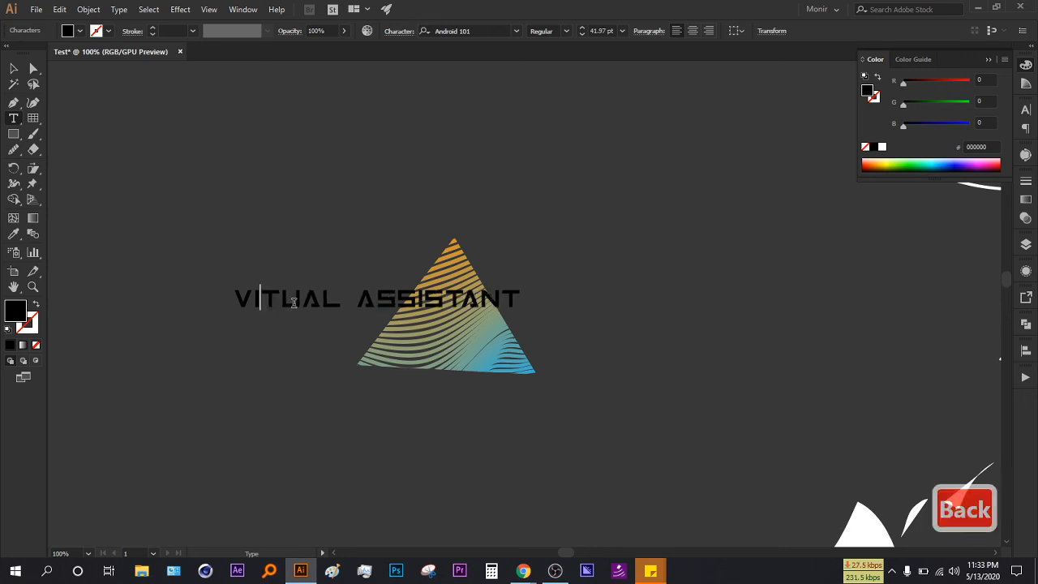
{"action": "type", "text": "R"}
- Cut the word "Assistant" from the text line, keeping only "Virtual", and finish the text editing
{"action": "left_click_drag", "start_coordinate": [397, 302], "coordinate": [544, 290]}
{"action": "key", "text": "BackSpace"}
{"action": "key", "text": "ctrl+x"}
{"action": "key", "text": "Escape"}
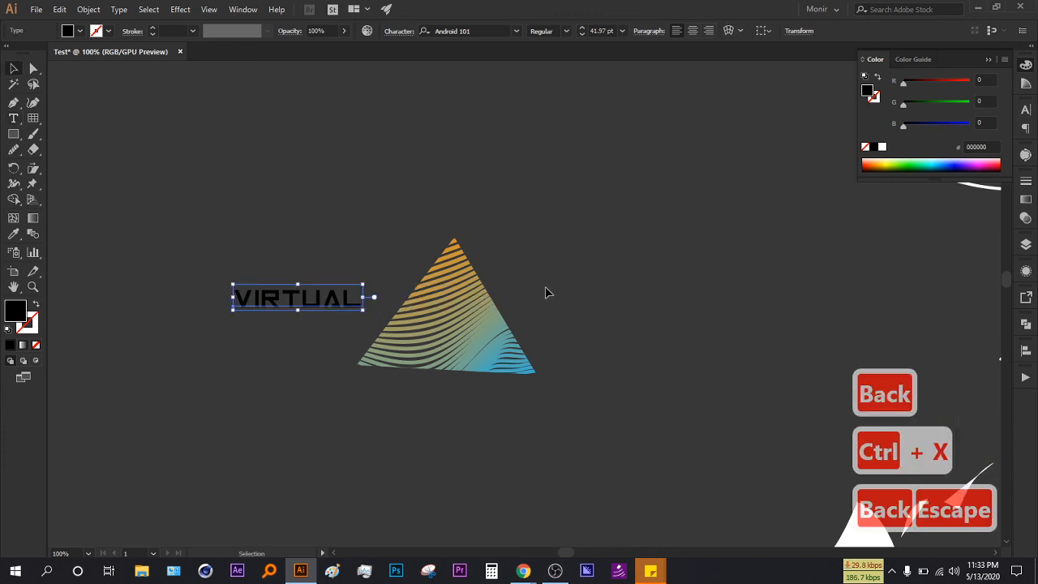
- Enlarge the "Virtual" text proportionally to about 133 pt, keeping it left of the masked triangle
{"action": "left_click_drag", "start_coordinate": [364, 310], "coordinate": [368, 354]}
{"action": "left_click", "coordinate": [476, 430]}
{"action": "scroll", "coordinate": [475, 431], "scroll_direction": "down", "scroll_amount": 1}
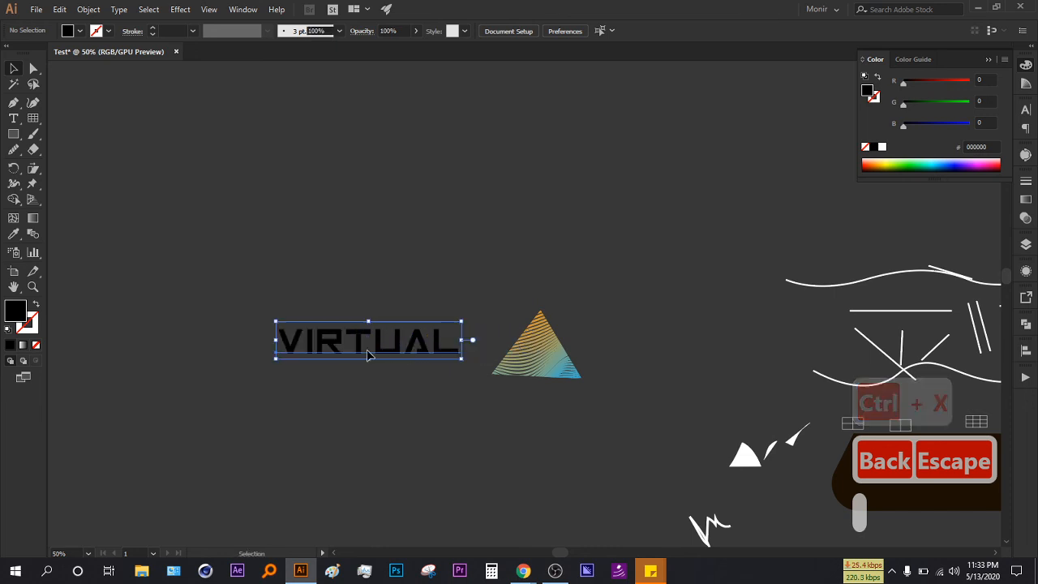
- Shrink the masked triangle beside "Virtual" to slightly more than the text's height and level its base
{"action": "left_click_drag", "start_coordinate": [530, 371], "coordinate": [494, 350]}
{"action": "left_click_drag", "start_coordinate": [563, 364], "coordinate": [519, 345]}
{"action": "scroll", "coordinate": [520, 346], "scroll_direction": "up", "scroll_amount": 3}
{"action": "left_click_drag", "start_coordinate": [508, 283], "coordinate": [579, 382]}
{"action": "left_click_drag", "start_coordinate": [514, 366], "coordinate": [584, 391]}
{"action": "key", "text": "a"}
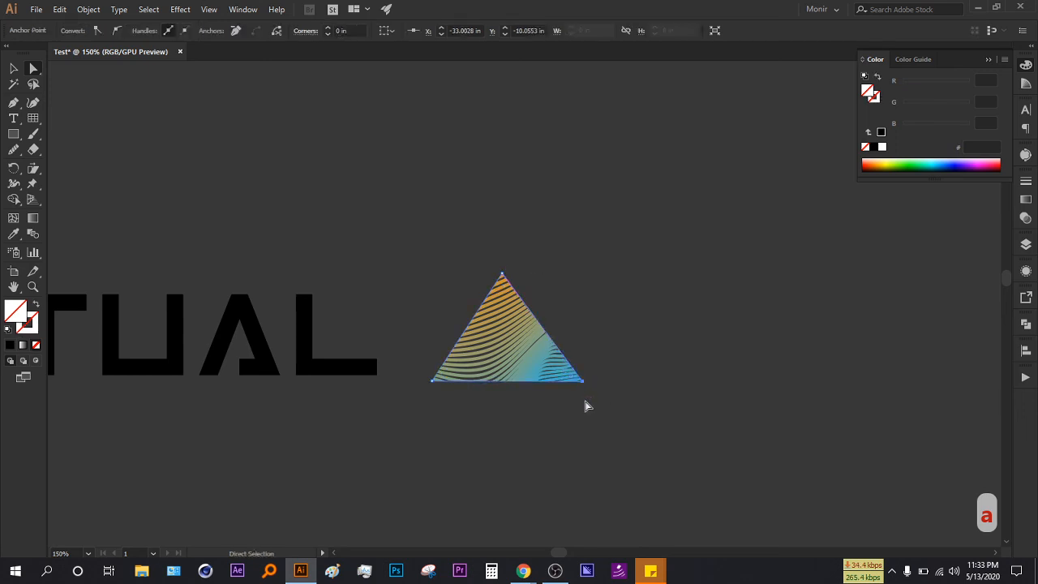
{"action": "left_click", "coordinate": [584, 406]}
- Duplicate the "Virtual" text horizontally to the other side of the triangle
{"action": "key", "text": "ctrl+minus"}
{"action": "key", "text": "ctrl+minus"}
{"action": "key", "text": "v"}
{"action": "left_click", "coordinate": [181, 361]}
{"action": "left_click_drag", "start_coordinate": [181, 362], "coordinate": [538, 362]}
- Replace the duplicated word with the cut text so that it reads "ssistant"
{"action": "key", "text": "t"}
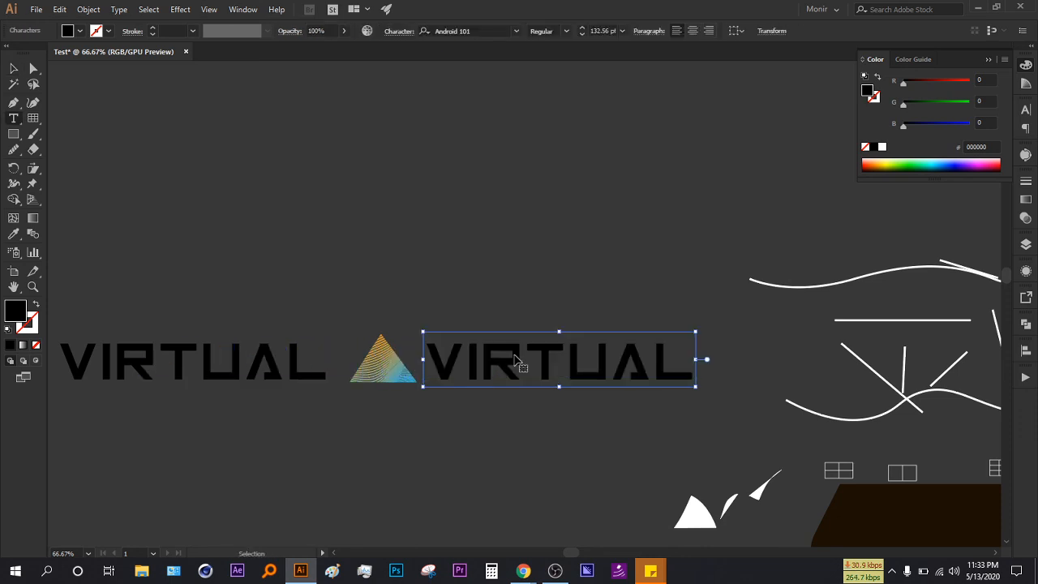
{"action": "left_click", "coordinate": [519, 361]}
{"action": "key", "text": "ctrl+v"}
{"action": "key", "text": "ctrl+a"}
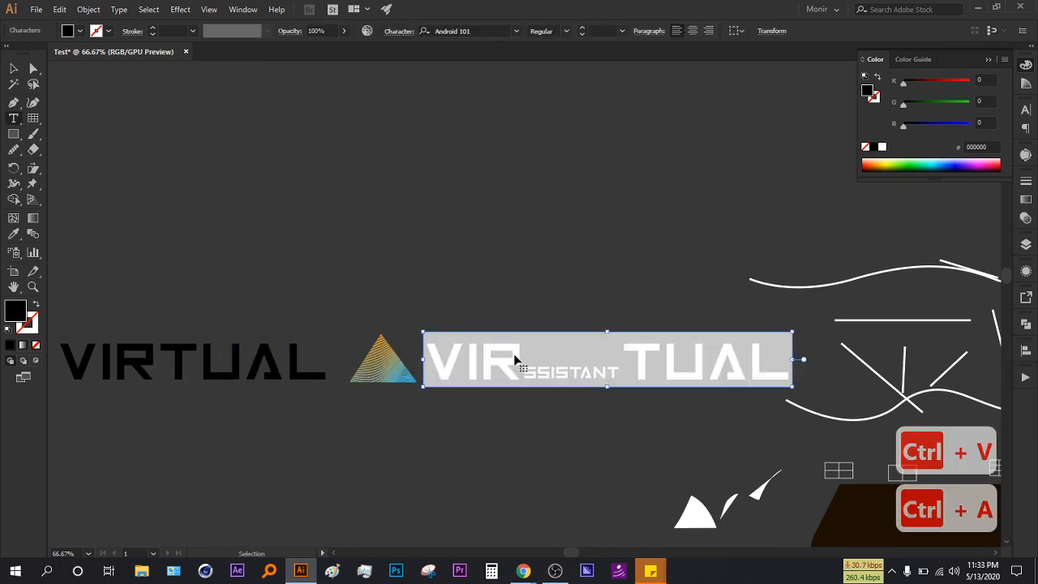
{"action": "key", "text": "ctrl+v"}
{"action": "left_click", "coordinate": [14, 70]}
- Match the "ssistant" text to the size and style of "Virtual" with the Eyedropper
{"action": "left_click", "coordinate": [12, 234]}
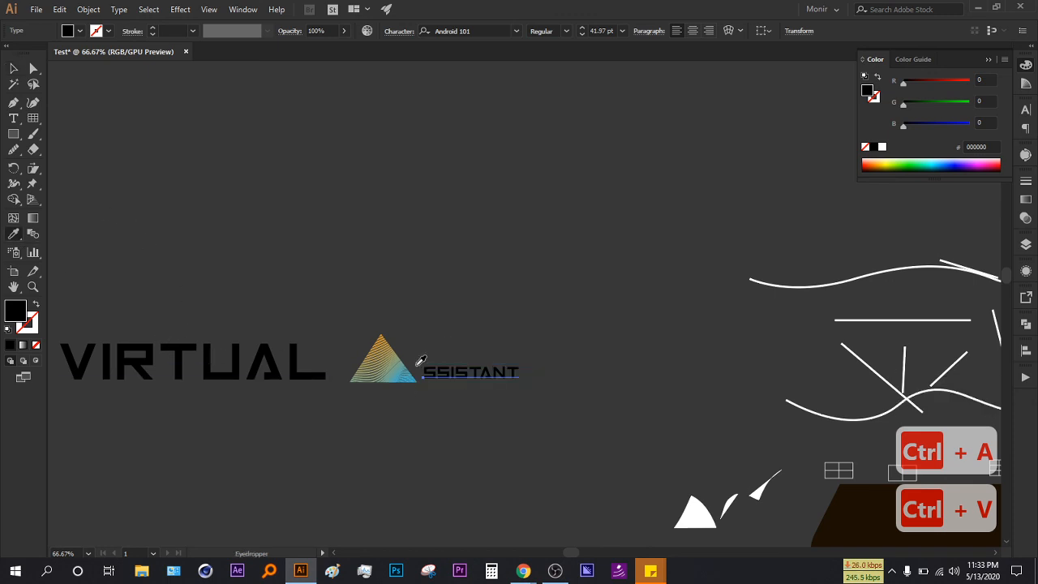
{"action": "left_click", "coordinate": [272, 349]}
{"action": "left_click", "coordinate": [14, 69]}
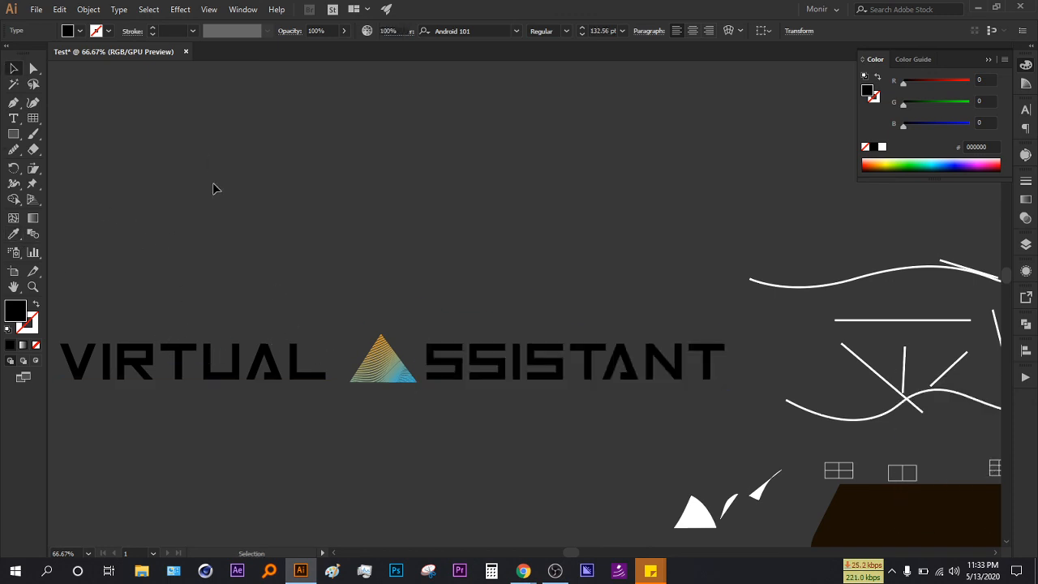
- Extend the triangle's lower-left anchor point slightly outward along its base, to about X -35.18 in
{"action": "left_click", "coordinate": [209, 162]}
{"action": "left_click", "coordinate": [300, 363]}
{"action": "left_click", "coordinate": [365, 378]}
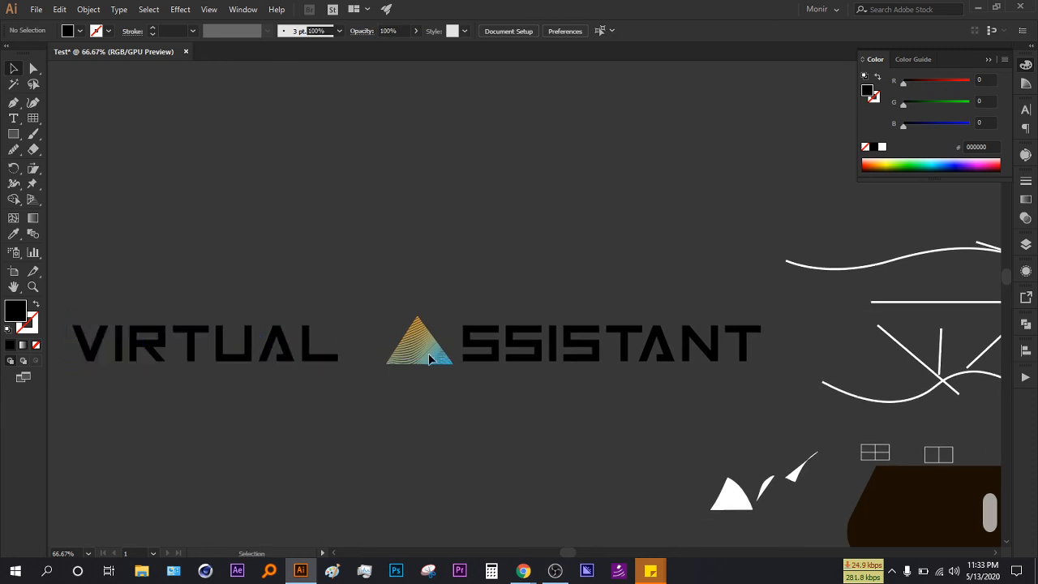
{"action": "scroll", "coordinate": [407, 385], "scroll_direction": "up", "scroll_amount": 1}
{"action": "key", "text": "a"}
{"action": "left_click", "coordinate": [376, 356]}
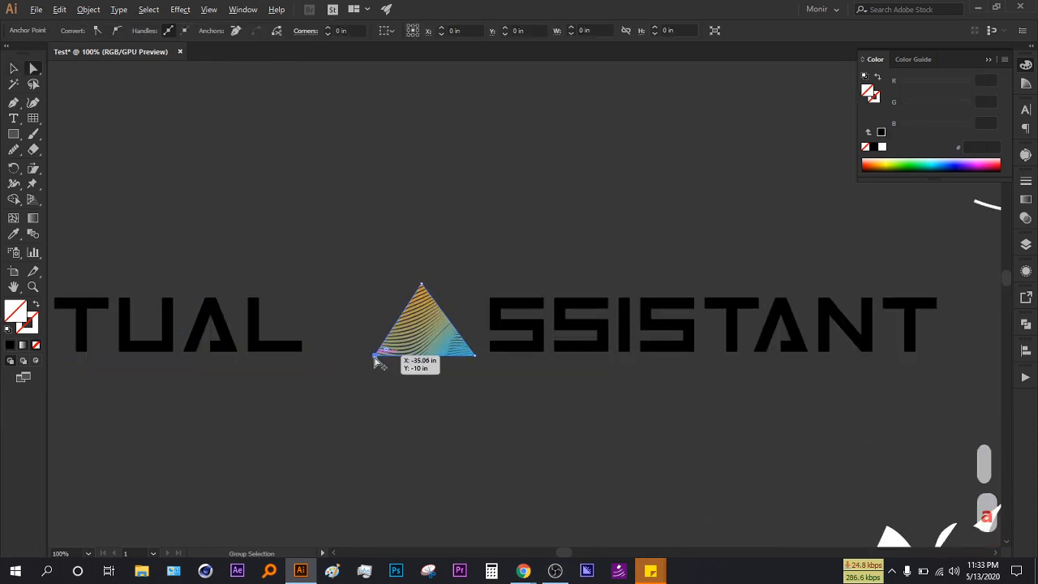
{"action": "scroll", "coordinate": [377, 357], "scroll_direction": "up", "scroll_amount": 4}
{"action": "left_click_drag", "start_coordinate": [376, 354], "coordinate": [354, 354]}
{"action": "left_click", "coordinate": [13, 68]}
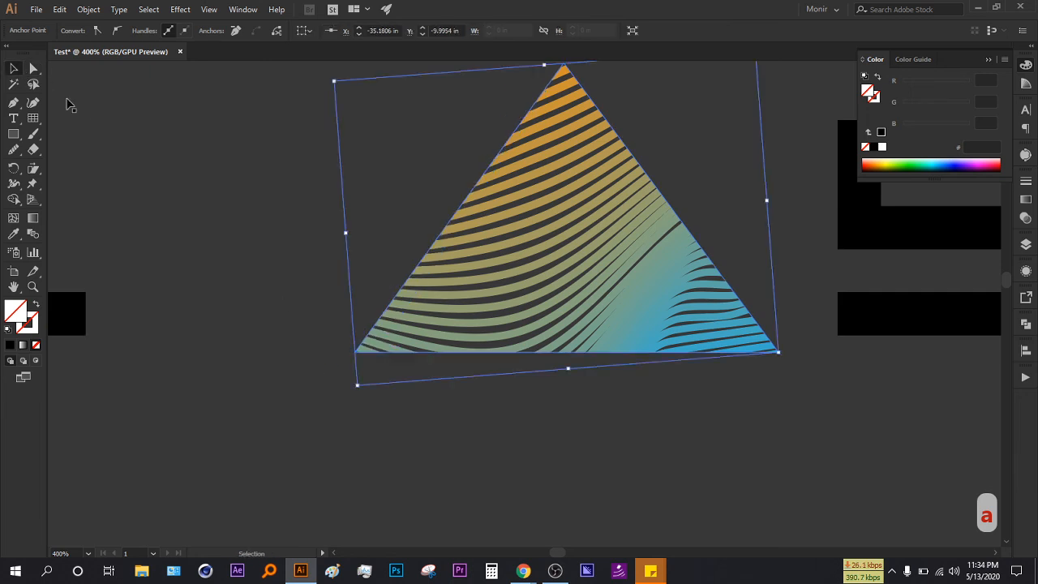
{"action": "scroll", "coordinate": [227, 287], "scroll_direction": "down", "scroll_amount": 5}
{"action": "left_click", "coordinate": [317, 389]}
- Fill both words, "Virtual" and "ssistant", with white
{"action": "scroll", "coordinate": [324, 397], "scroll_direction": "down", "scroll_amount": 2}
{"action": "scroll", "coordinate": [283, 264], "scroll_direction": "left", "scroll_amount": 1}
{"action": "left_click_drag", "start_coordinate": [445, 312], "coordinate": [383, 312]}
{"action": "left_click", "coordinate": [380, 227]}
{"action": "scroll", "coordinate": [380, 227], "scroll_direction": "up", "scroll_amount": 1}
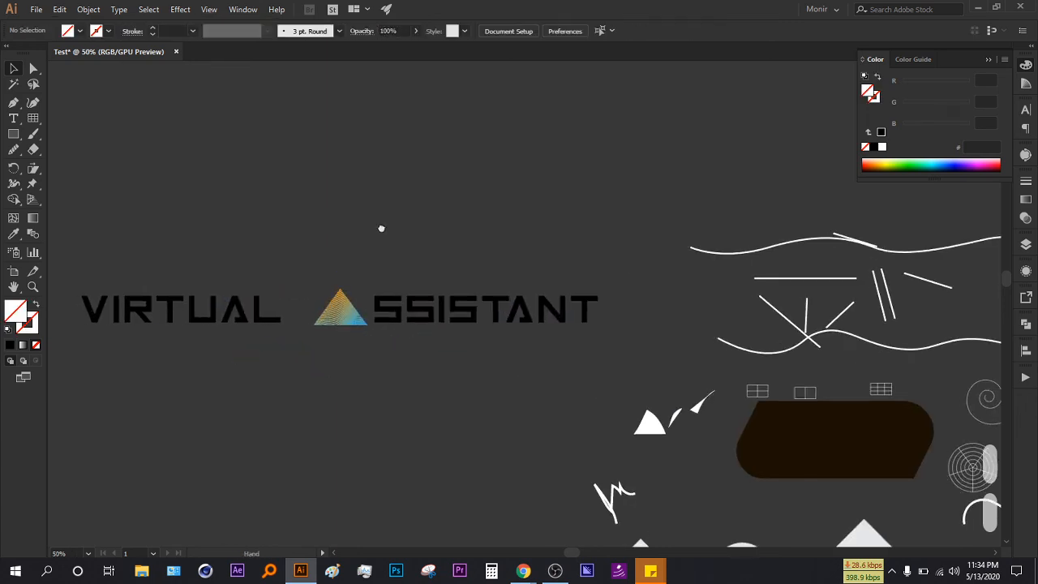
{"action": "scroll", "coordinate": [398, 225], "scroll_direction": "down", "scroll_amount": 1}
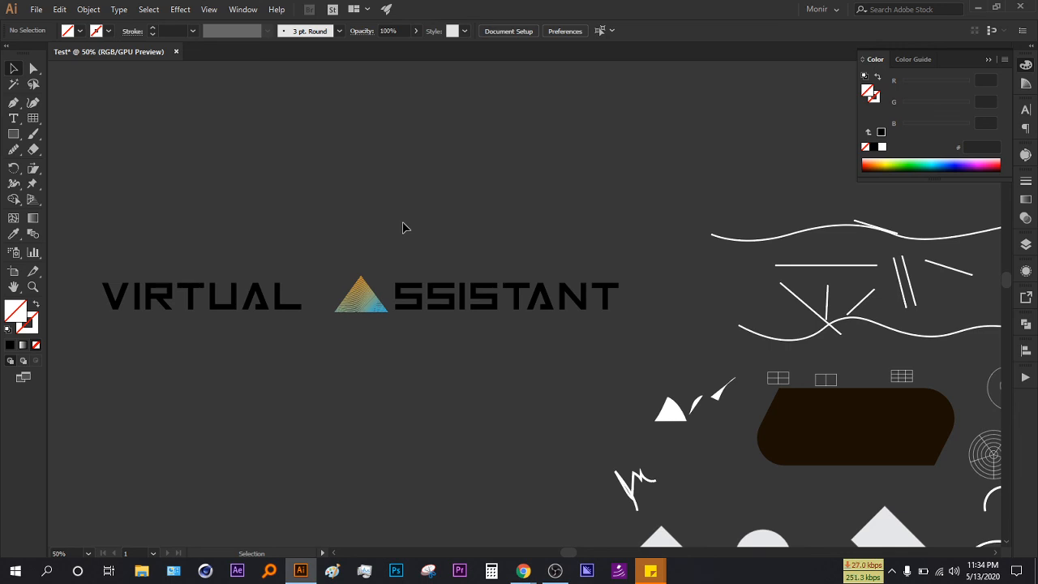
{"action": "left_click", "coordinate": [501, 297]}
{"action": "left_click", "coordinate": [216, 302], "text": "shift"}
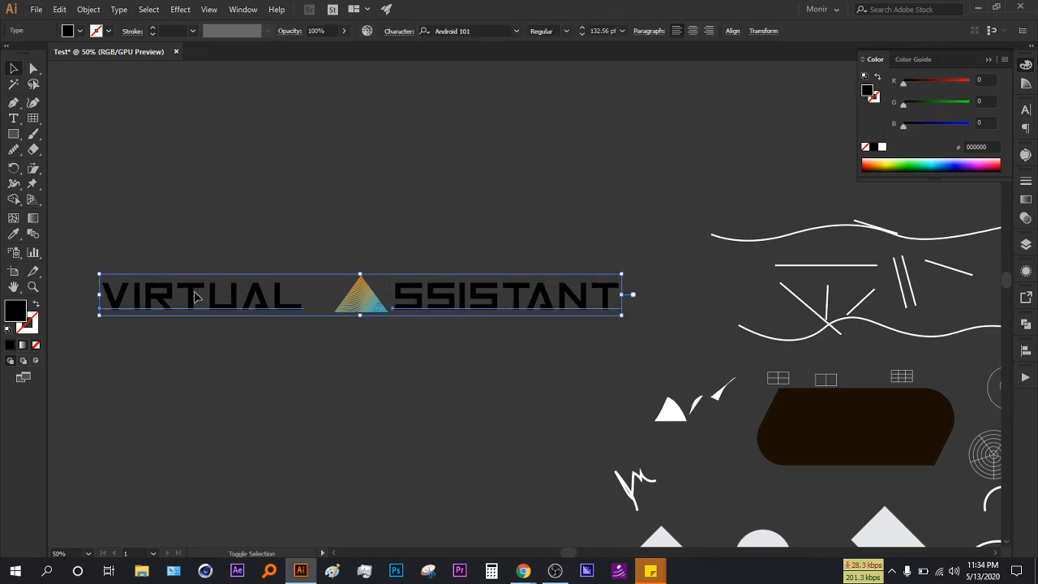
{"action": "left_click", "coordinate": [883, 147]}
{"action": "left_click", "coordinate": [648, 291]}
{"action": "key", "text": "ctrl+minus"}
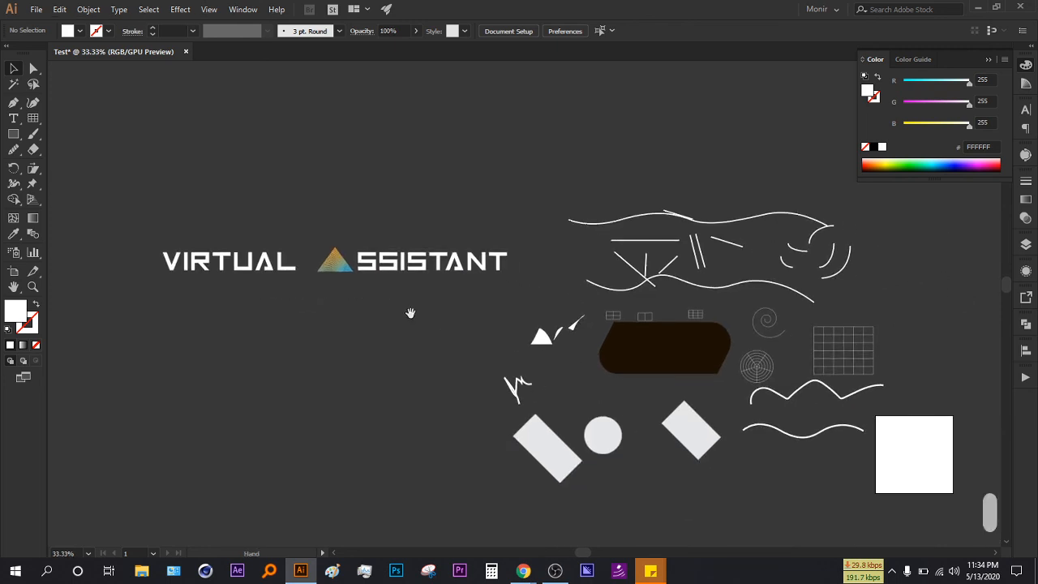
- Delete all the leftover practice shapes and strokes around the logo
{"action": "left_click_drag", "start_coordinate": [924, 449], "coordinate": [940, 454]}
{"action": "key", "text": "Delete"}
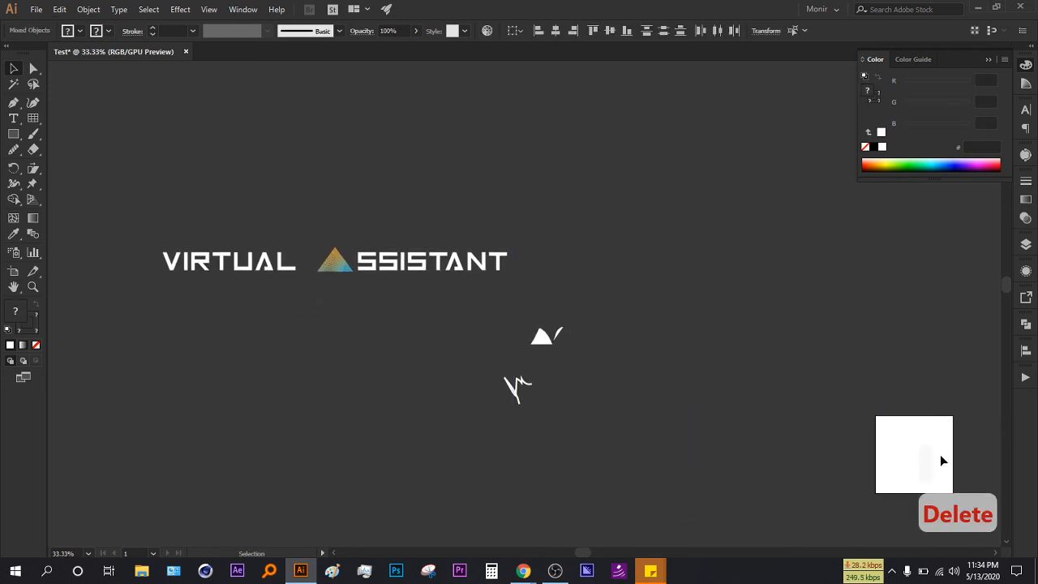
{"action": "left_click_drag", "start_coordinate": [592, 329], "coordinate": [552, 457]}
{"action": "key", "text": "Delete"}
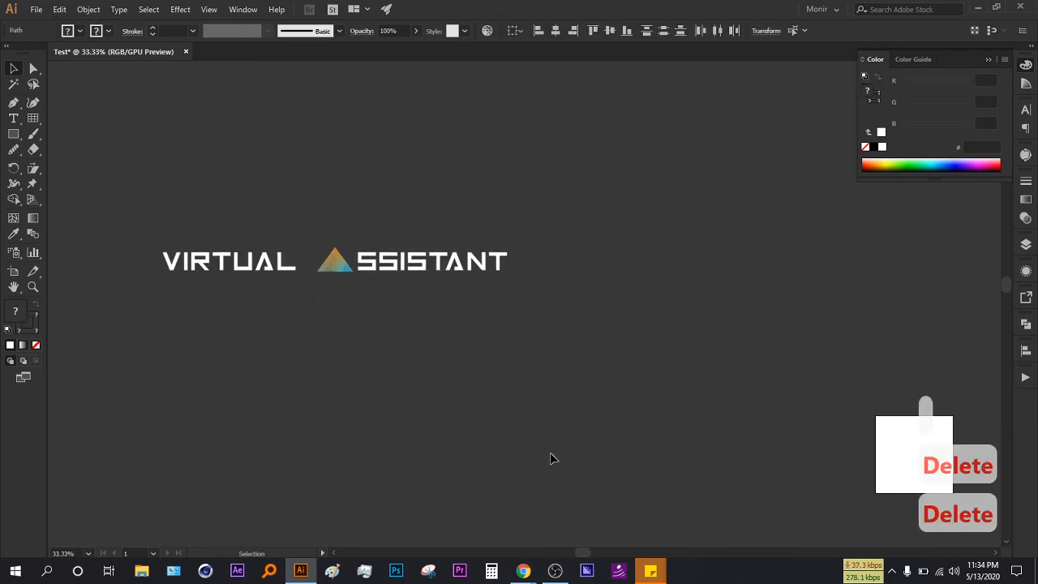
{"action": "left_click_drag", "start_coordinate": [453, 352], "coordinate": [609, 386]}
{"action": "scroll", "coordinate": [538, 336], "scroll_direction": "up", "scroll_amount": 2}
{"action": "key", "text": "Delete"}
{"action": "key", "text": "Delete"}
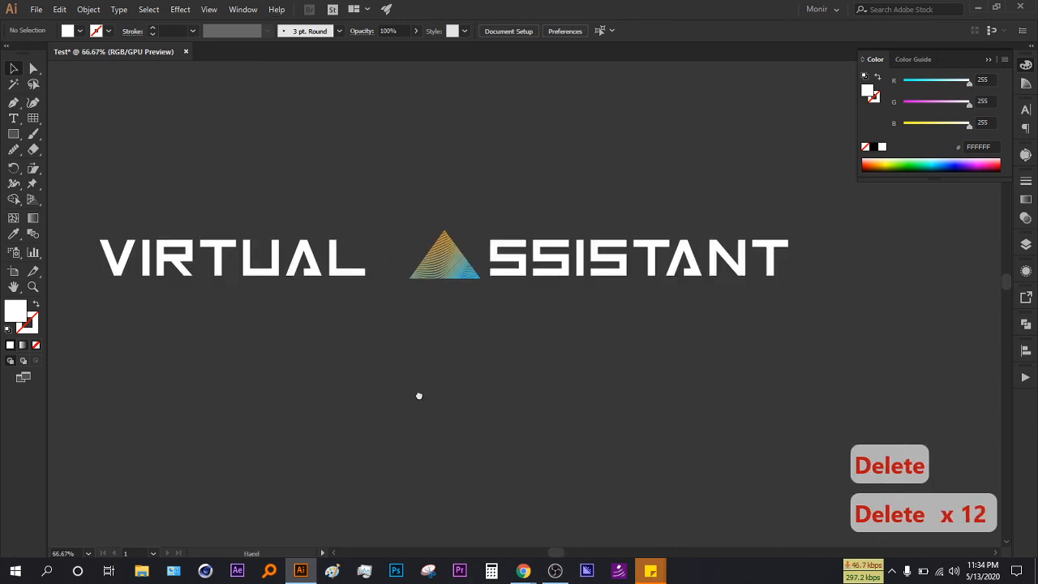
- Collapse the Color panel and centre the logo in the view
{"action": "left_click_drag", "start_coordinate": [416, 394], "coordinate": [470, 434]}
{"action": "left_click", "coordinate": [988, 59]}
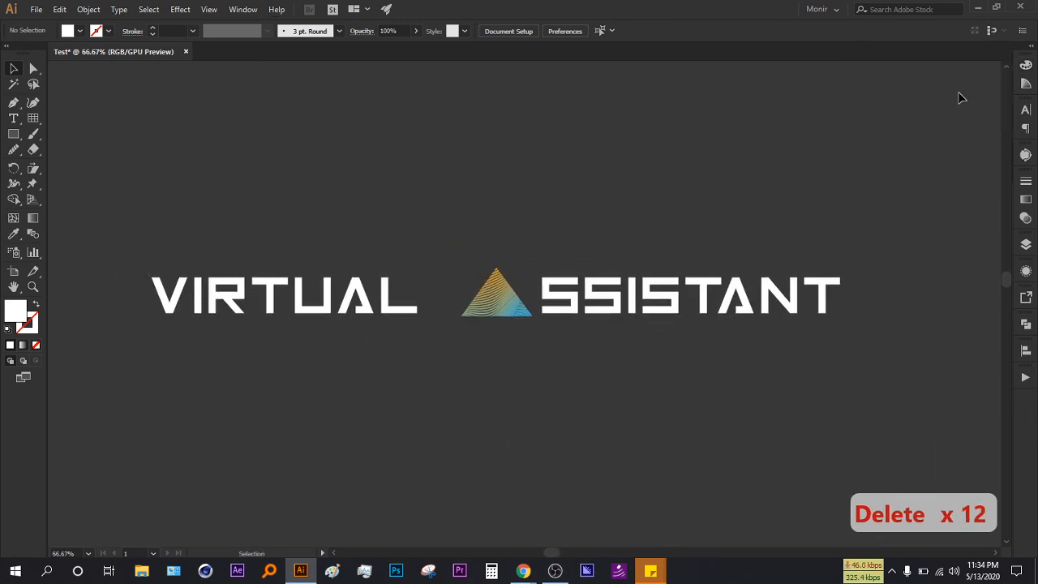
{"action": "left_click_drag", "start_coordinate": [811, 397], "coordinate": [821, 397]}
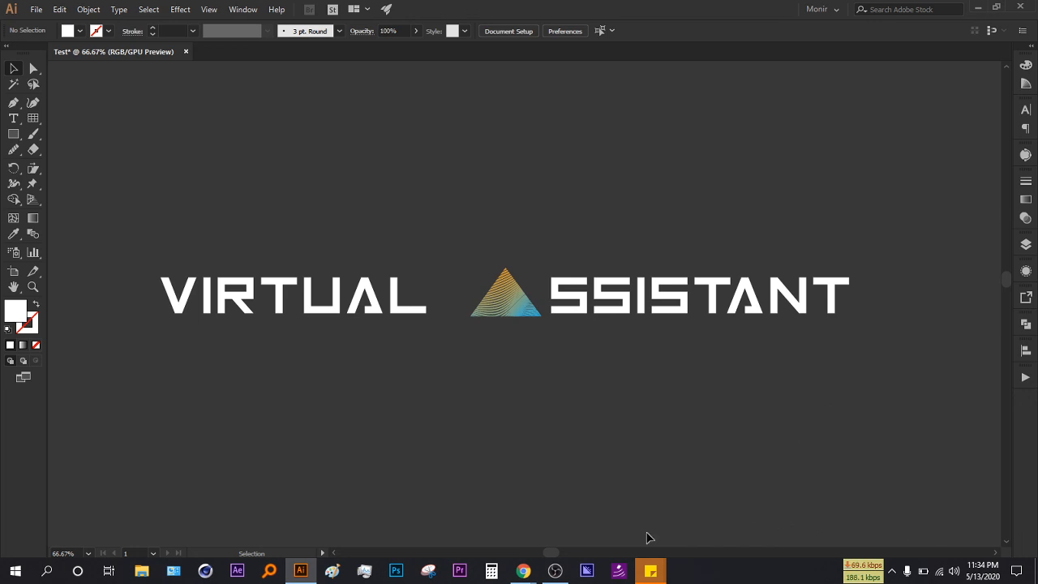
- Switch to the Google Meet window in Chrome to check the class, and return to Illustrator
{"action": "mouse_move", "coordinate": [523, 571]}
{"action": "left_click", "coordinate": [486, 526]}
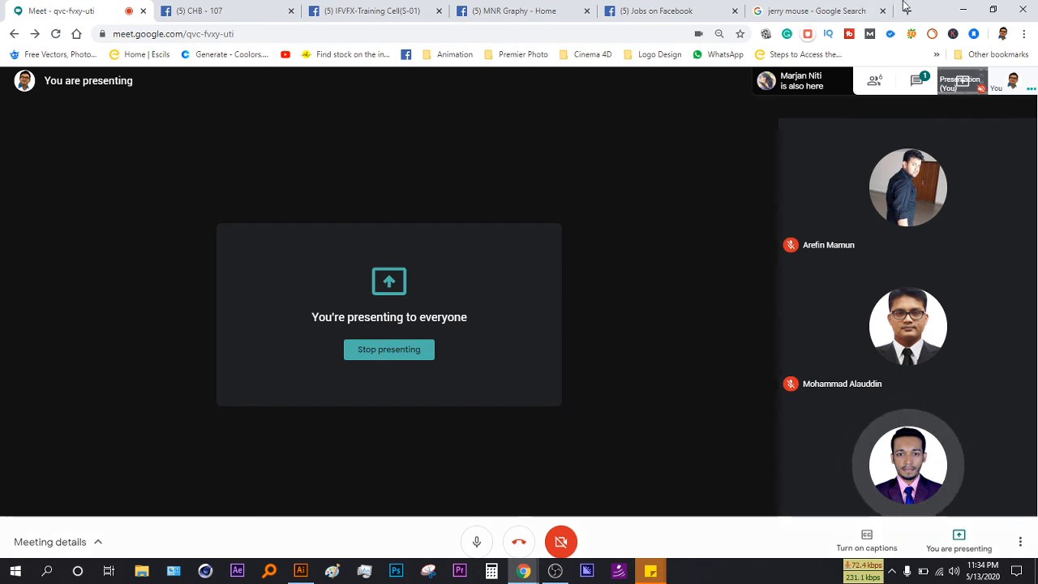
{"action": "left_click", "coordinate": [965, 11]}
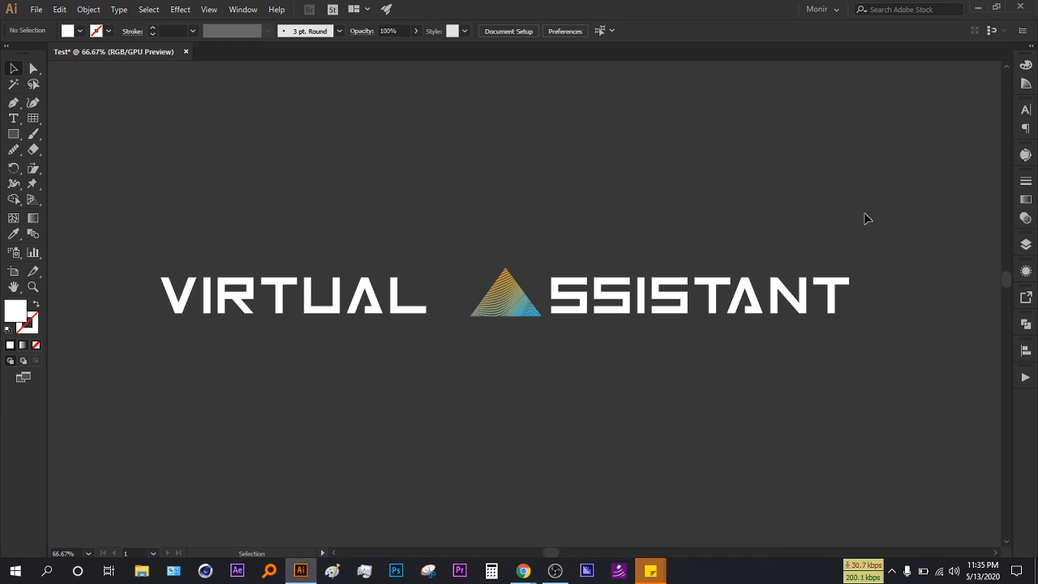
- Try moving the triangle below the two words, and undo the move
{"action": "left_click_drag", "start_coordinate": [525, 302], "coordinate": [528, 432]}
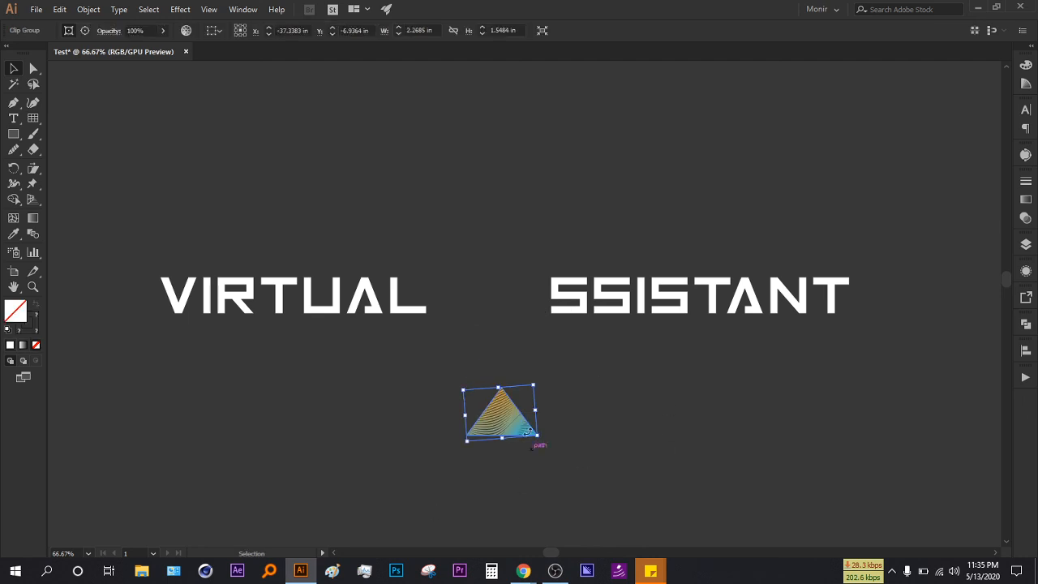
{"action": "key", "text": "ctrl+z"}
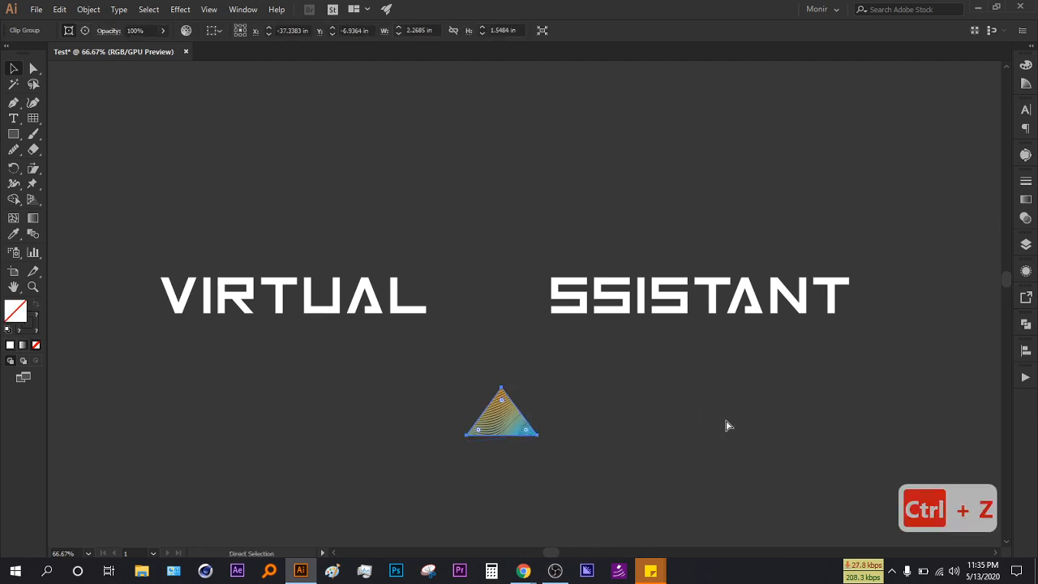
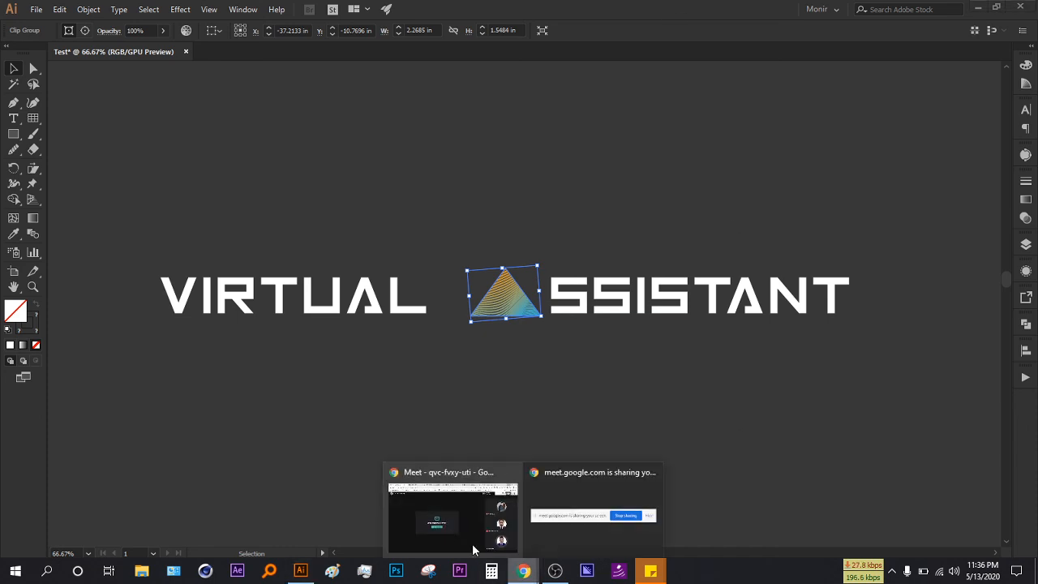
- Switch to Chrome and search Google Images for "apple first logo" in a new tab
{"action": "left_click", "coordinate": [523, 571]}
{"action": "key", "text": "ctrl+t"}
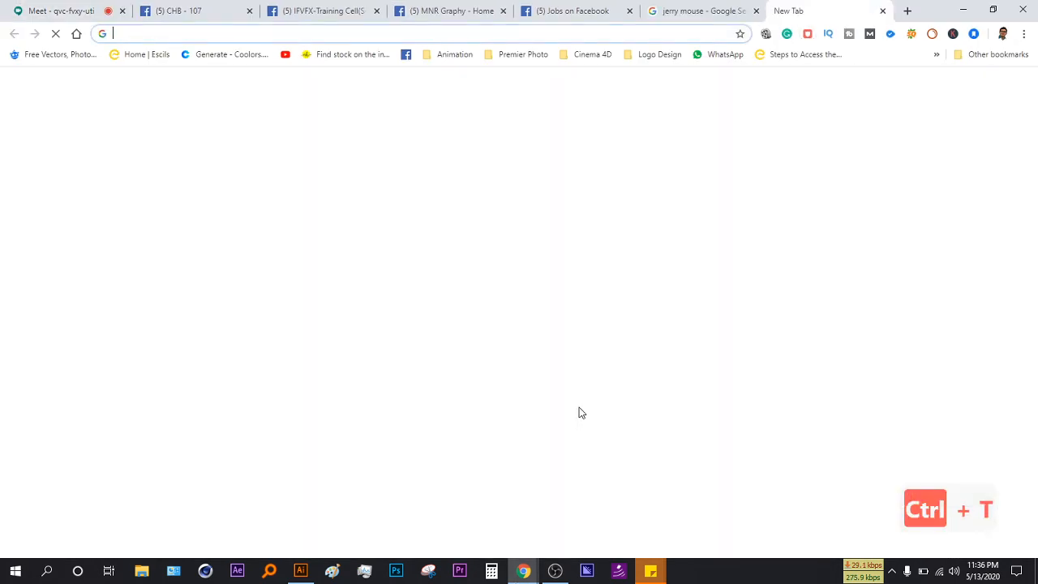
{"action": "type", "text": "apple"}
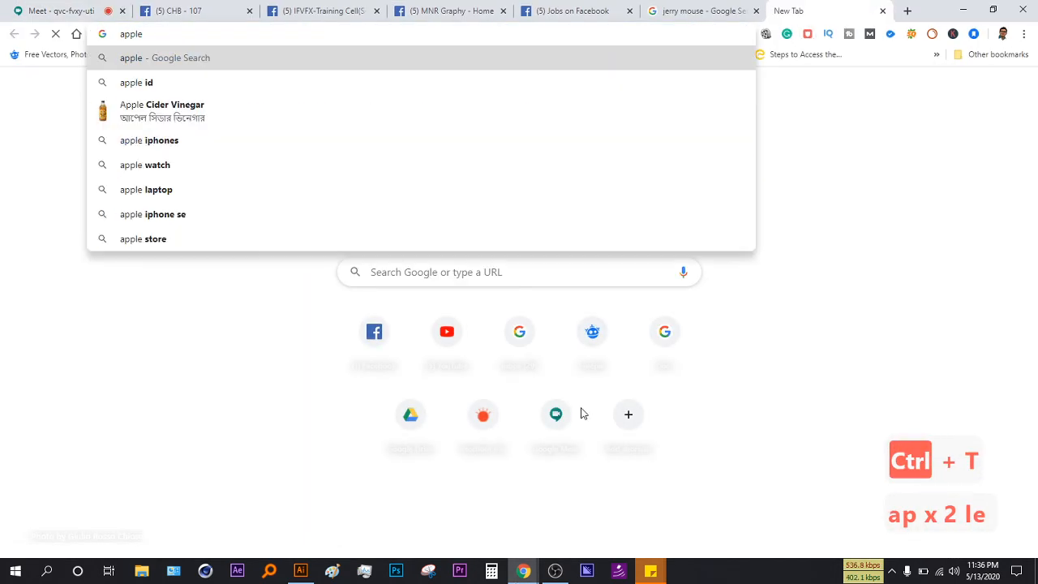
{"action": "type", "text": " logo"}
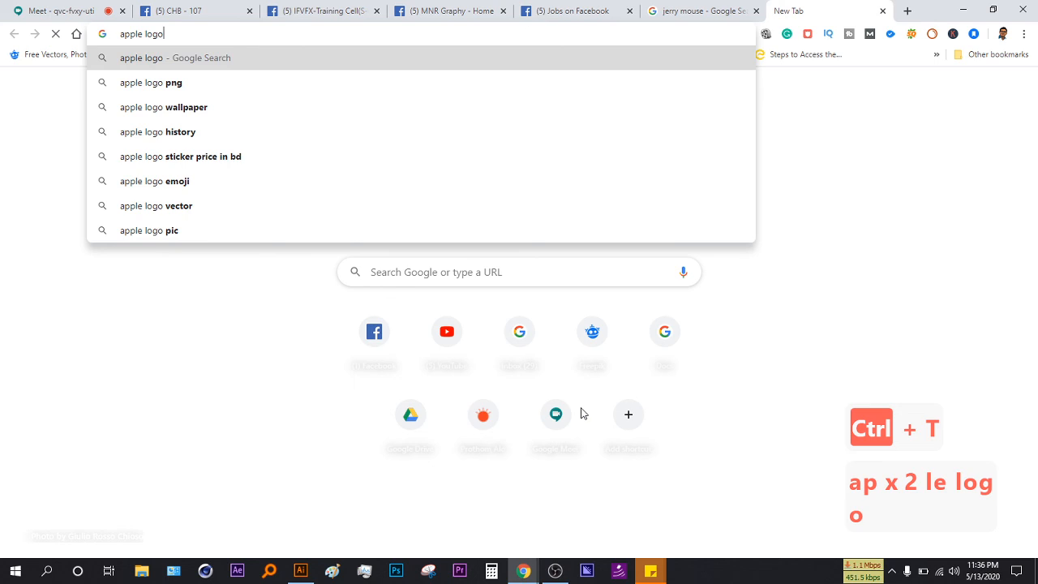
{"action": "key", "text": "ctrl+Left"}
{"action": "key", "text": "Left"}
{"action": "type", "text": "fisrt"}
{"action": "key", "text": "Return"}
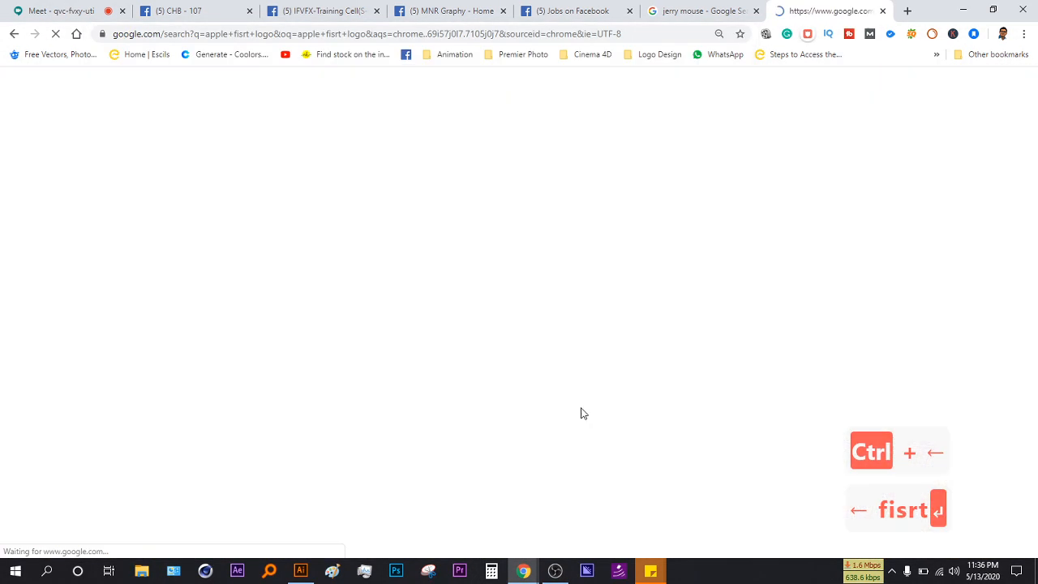
{"action": "left_click", "coordinate": [319, 397]}
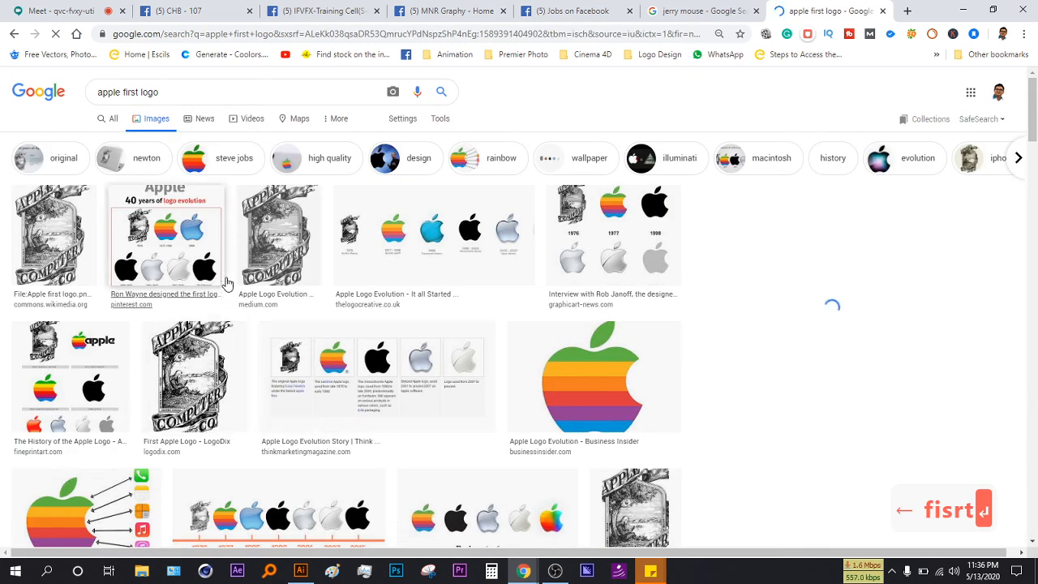
- Preview the Wikimedia Commons image of Apple's first logo, look through the other results, and return to Illustrator
{"action": "left_click", "coordinate": [89, 270]}
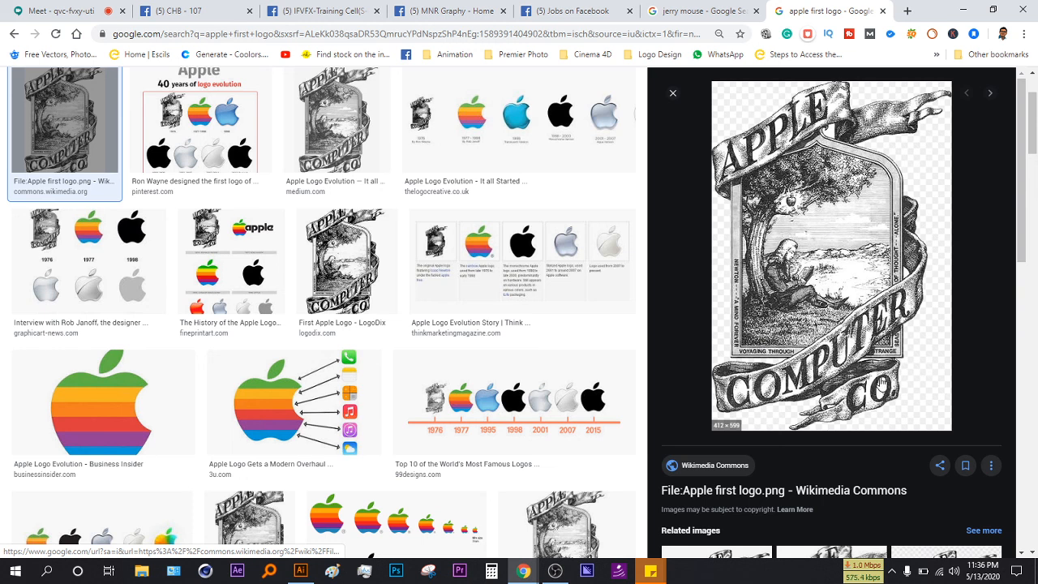
{"action": "scroll", "coordinate": [881, 381], "scroll_direction": "down", "scroll_amount": 3}
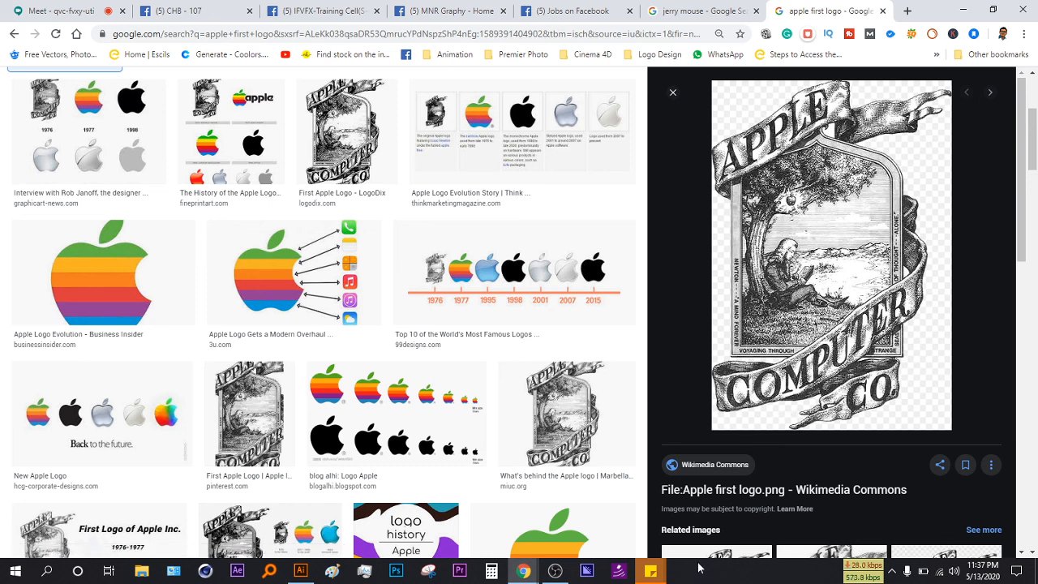
{"action": "left_click", "coordinate": [963, 10]}
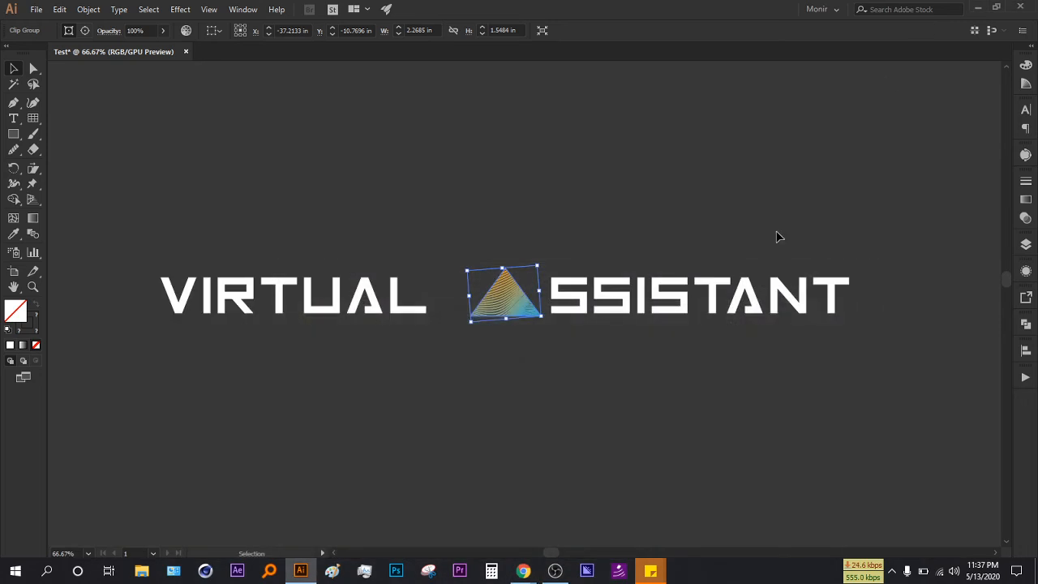
- Select the triangle together with both words, and switch to the Google Meet tab in Chrome
{"action": "left_click", "coordinate": [777, 236]}
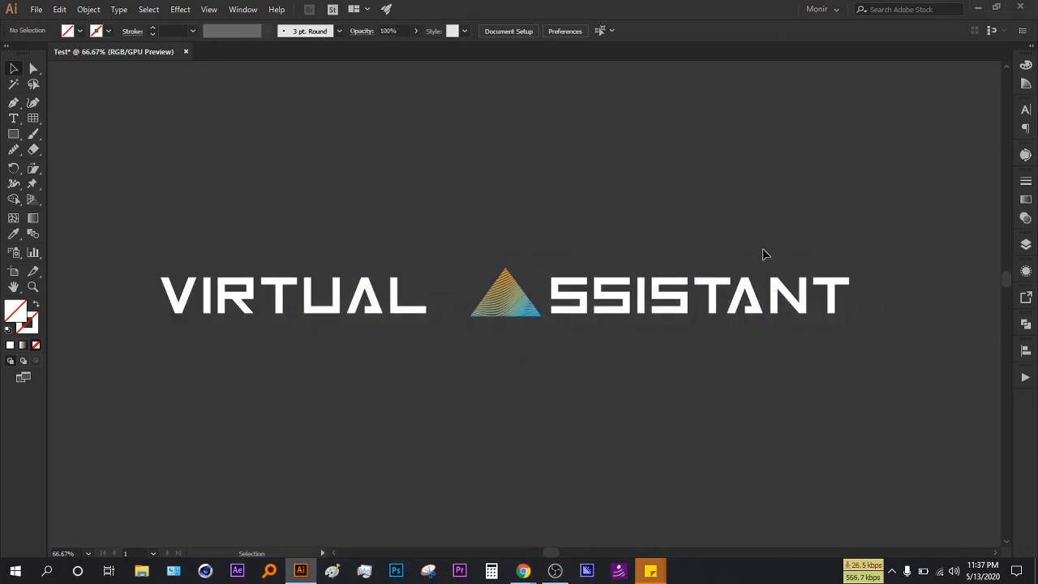
{"action": "left_click_drag", "start_coordinate": [143, 178], "coordinate": [686, 363]}
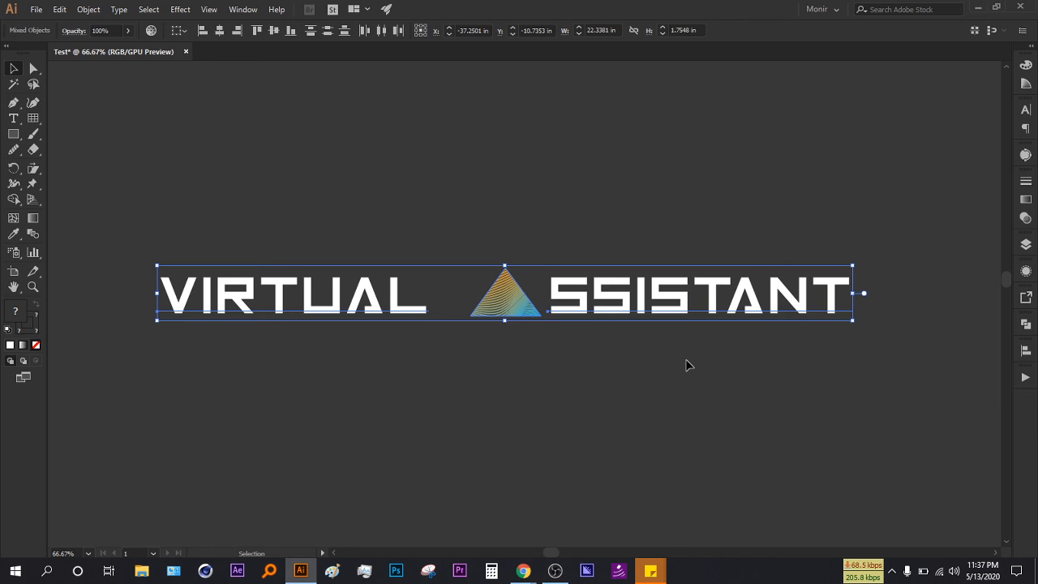
{"action": "key", "text": "alt+Tab"}
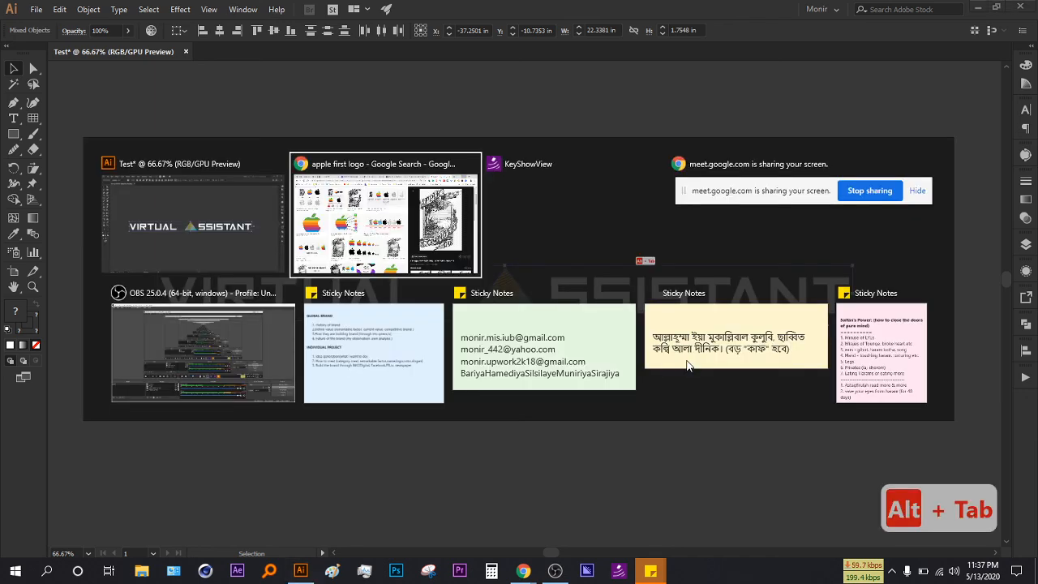
{"action": "key", "text": "ctrl+Tab"}
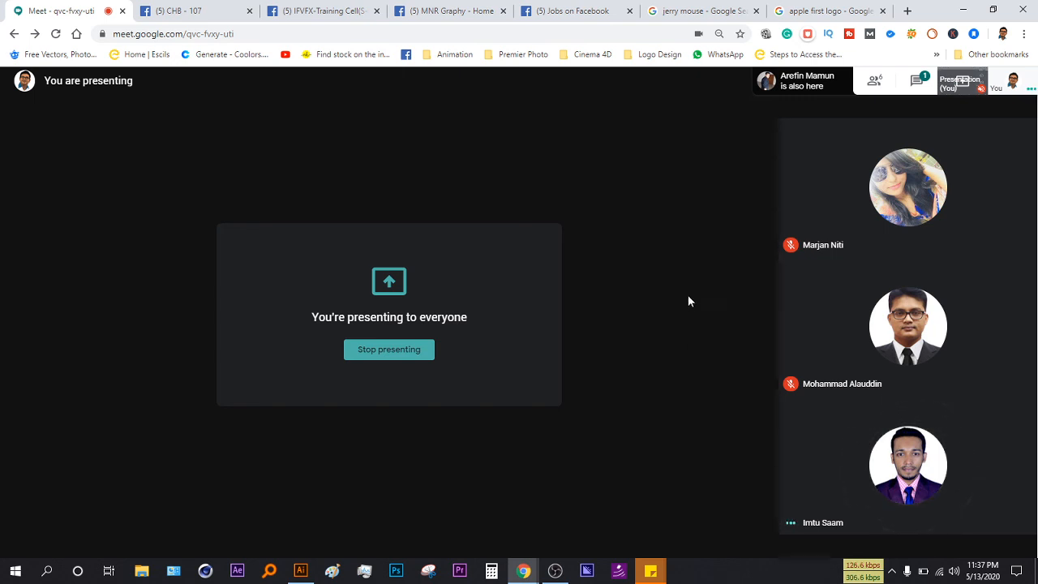
- Switch to Illustrator, try a large lens flare with the Flare tool above the word VIRTUAL, and delete it
{"action": "left_click", "coordinate": [300, 570]}
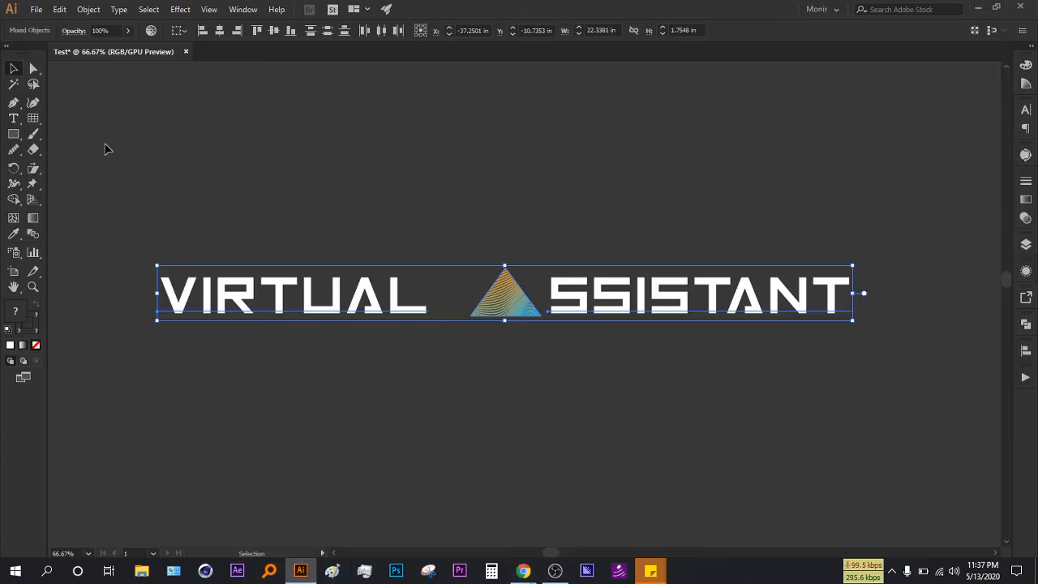
{"action": "left_click_drag", "start_coordinate": [13, 134], "coordinate": [81, 210]}
{"action": "left_click_drag", "start_coordinate": [160, 158], "coordinate": [379, 273]}
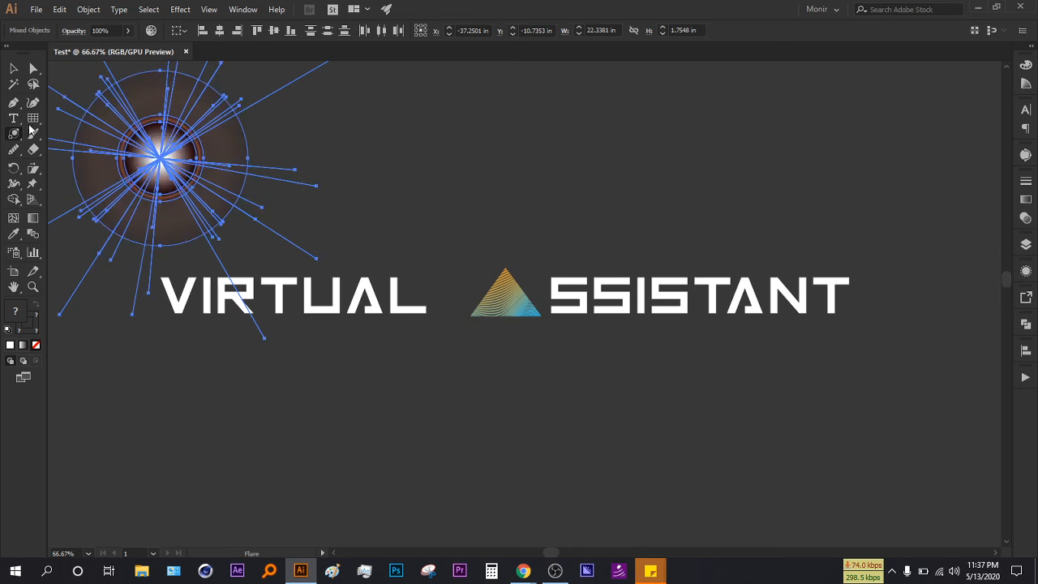
{"action": "left_click", "coordinate": [13, 68]}
{"action": "left_click", "coordinate": [432, 182]}
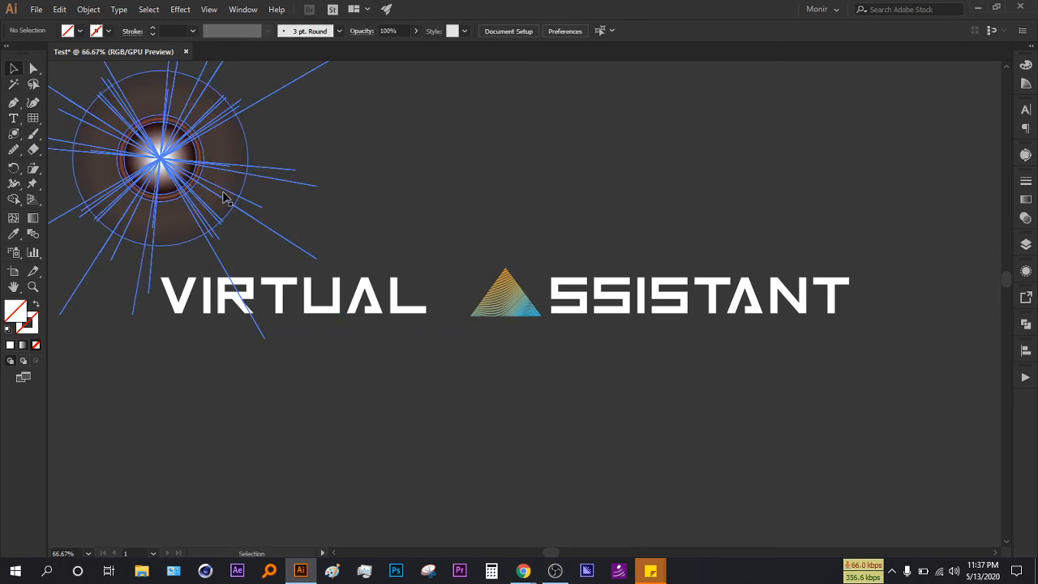
{"action": "left_click", "coordinate": [543, 238]}
{"action": "left_click", "coordinate": [214, 180]}
{"action": "key", "text": "Delete"}
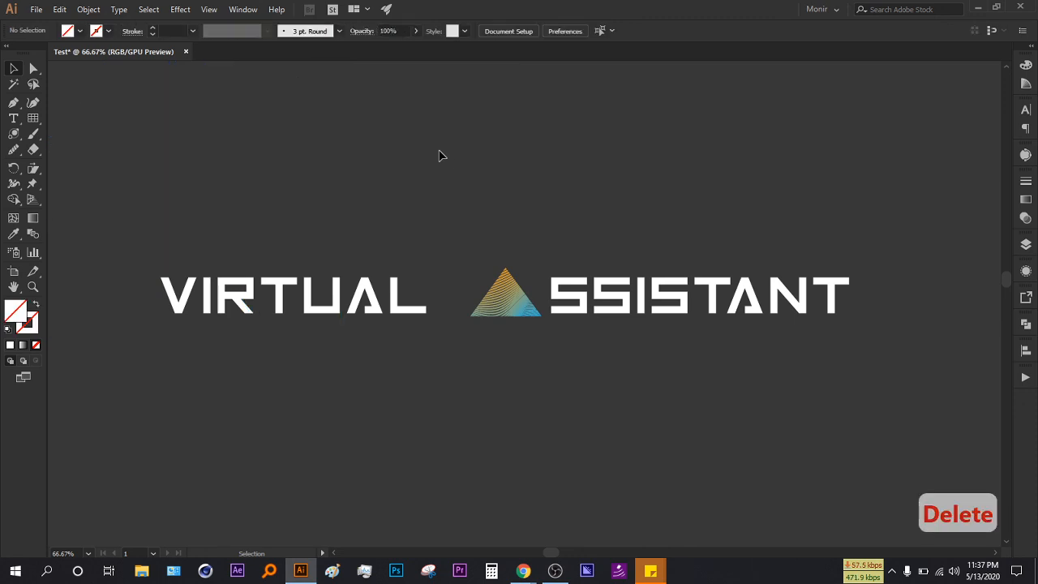
- Draw a circle about 2.31 in wide above the triangle and fill it with a linear white-to-black gradient
{"action": "left_click", "coordinate": [21, 134]}
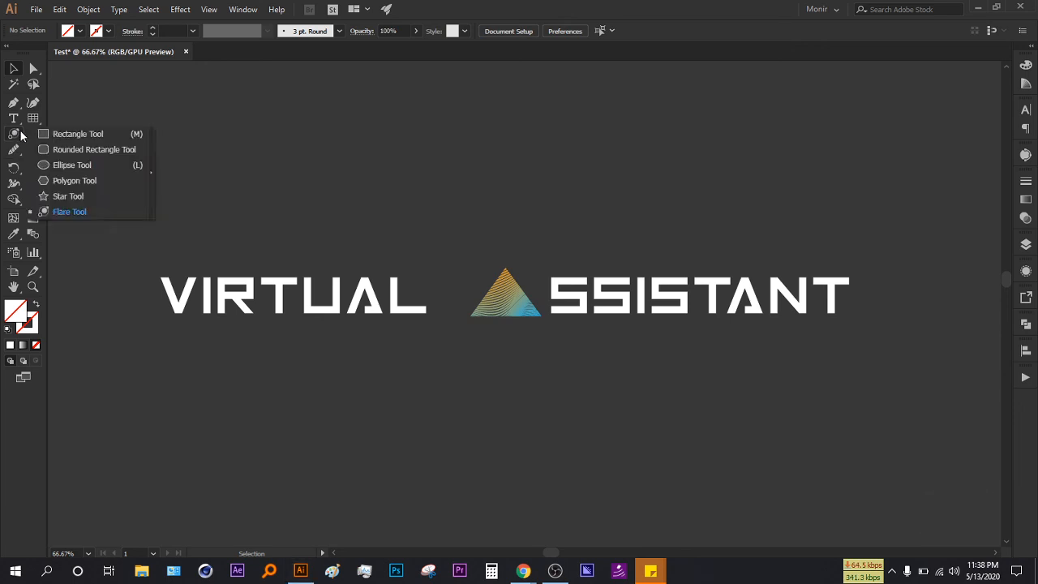
{"action": "left_click", "coordinate": [54, 164]}
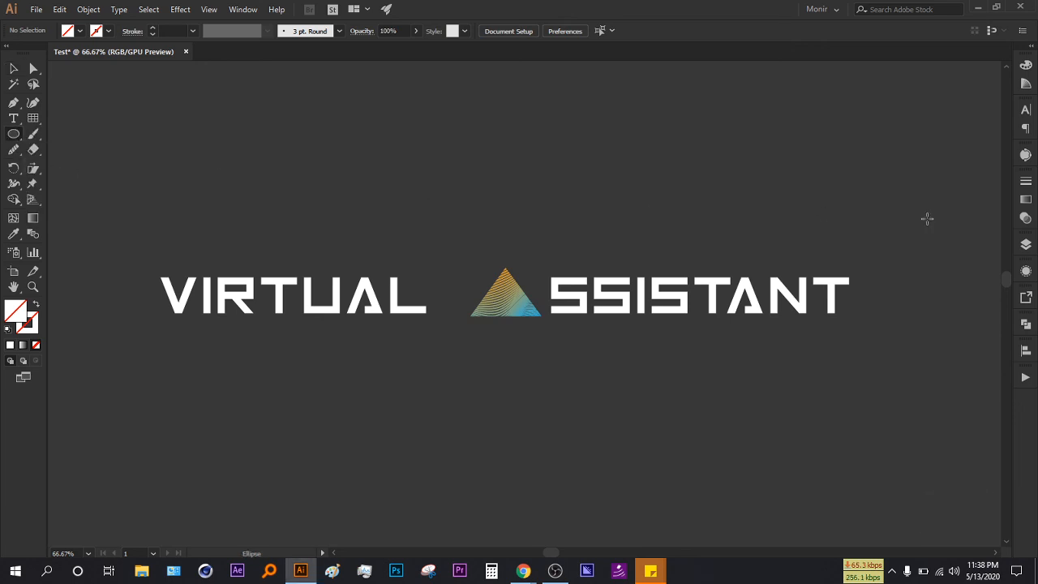
{"action": "left_click_drag", "start_coordinate": [480, 141], "coordinate": [554, 212]}
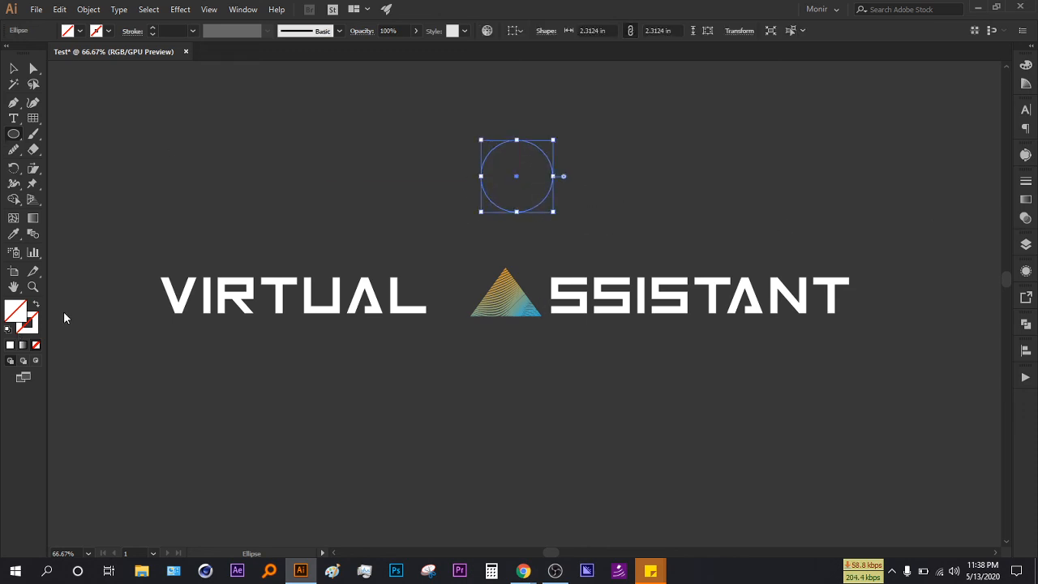
{"action": "left_click", "coordinate": [1022, 200]}
{"action": "left_click", "coordinate": [971, 268]}
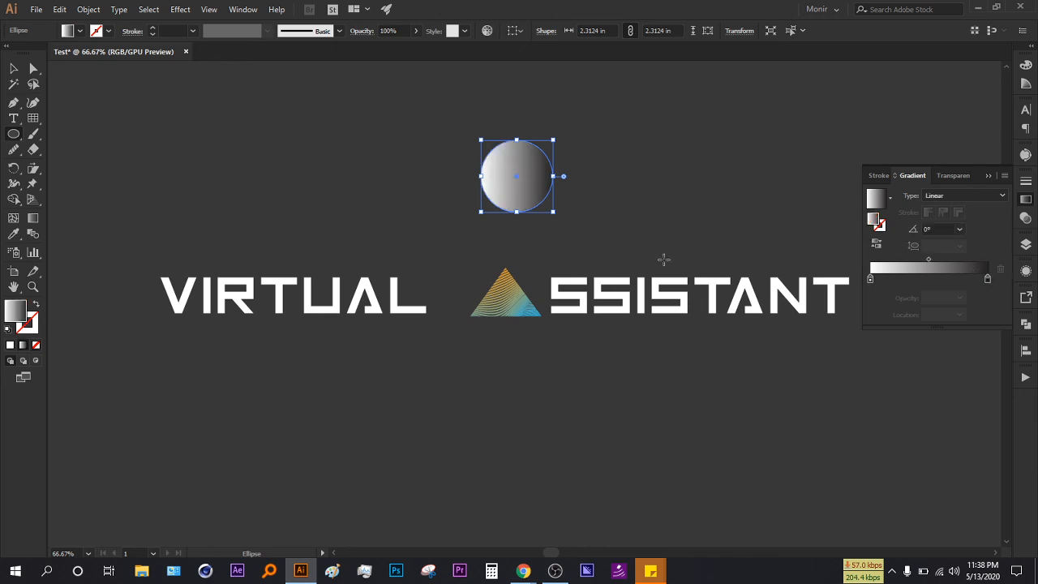
- Set the light stop of the circle's gradient to golden yellow and change the gradient type to Radial
{"action": "left_click", "coordinate": [870, 279]}
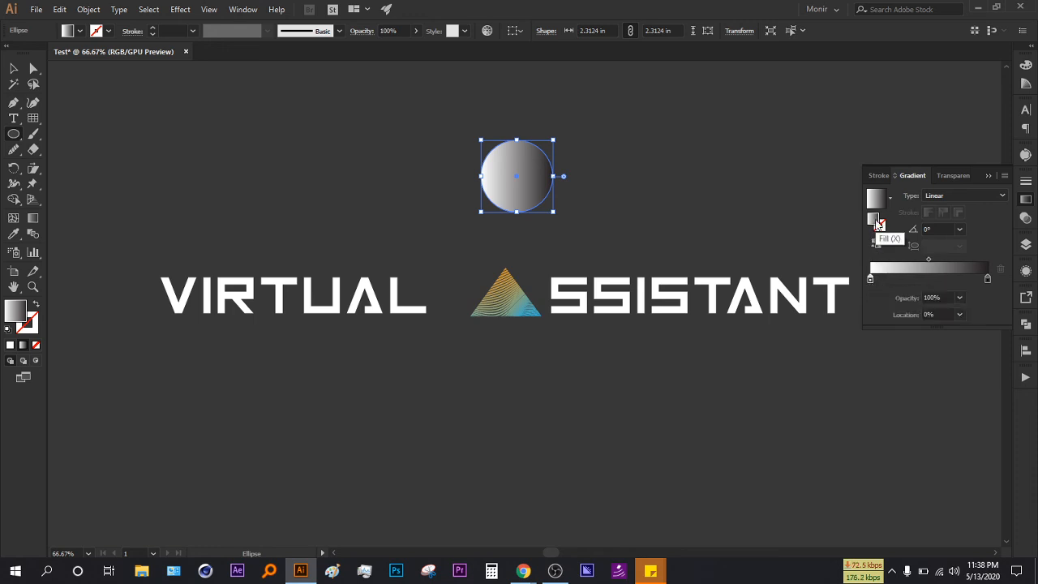
{"action": "double_click", "coordinate": [875, 220]}
{"action": "left_click", "coordinate": [599, 438]}
{"action": "left_click", "coordinate": [577, 298]}
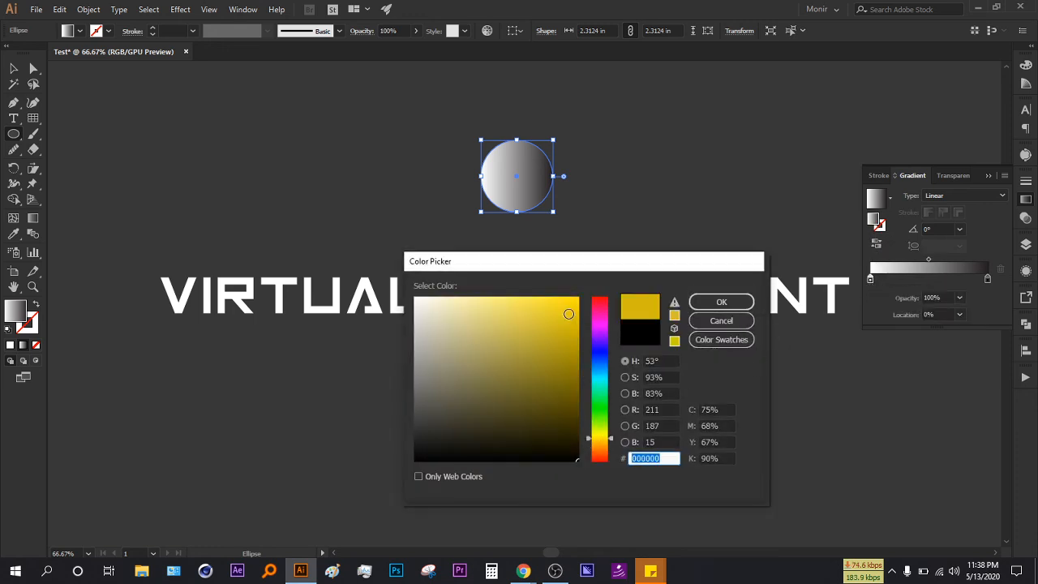
{"action": "left_click", "coordinate": [694, 305]}
{"action": "left_click", "coordinate": [967, 195]}
{"action": "left_click", "coordinate": [950, 219]}
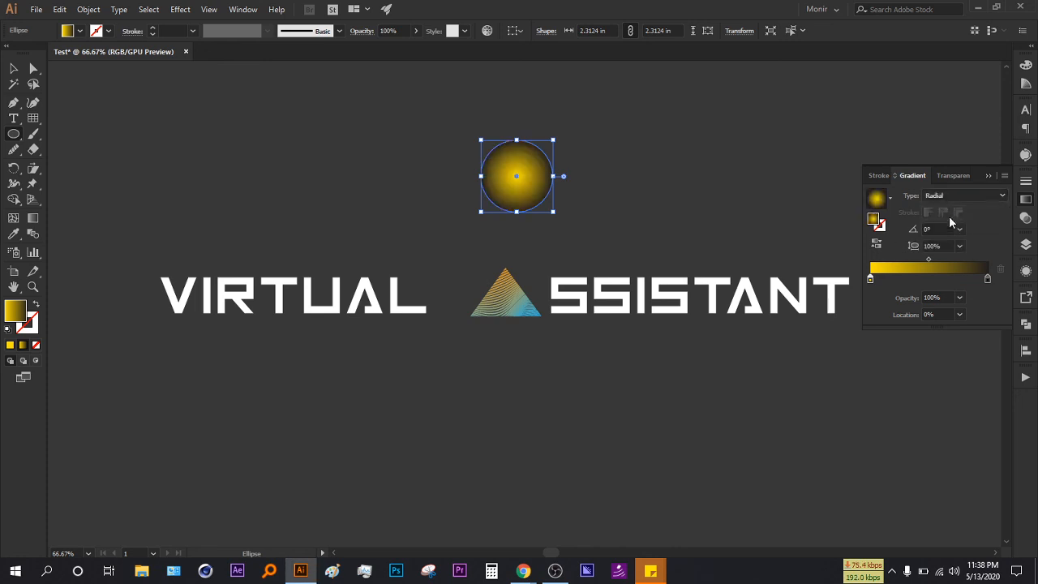
- Set the circle's blend mode to Color Dodge and deselect it
{"action": "left_click", "coordinate": [14, 69]}
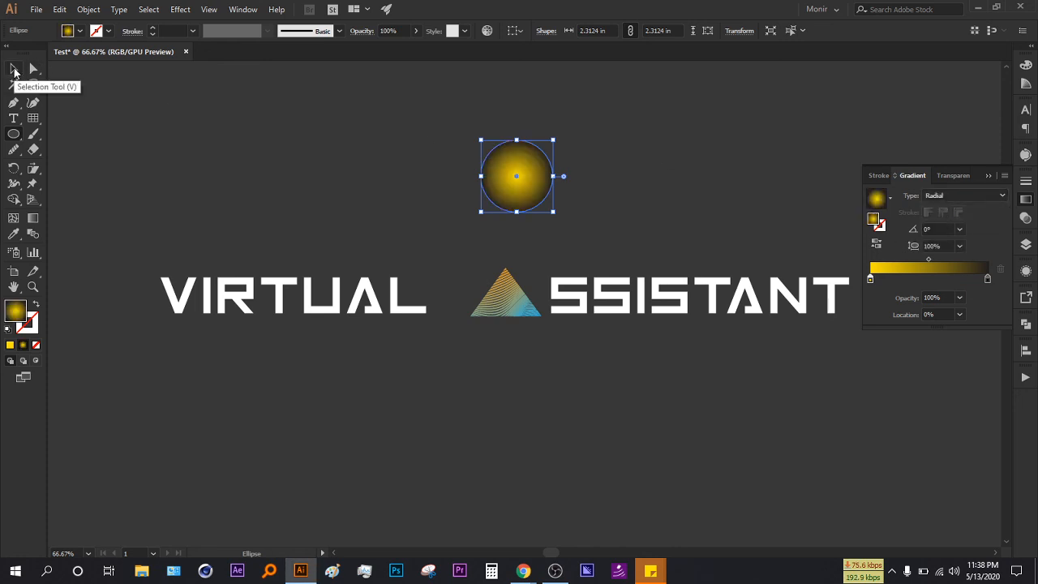
{"action": "left_click", "coordinate": [955, 176]}
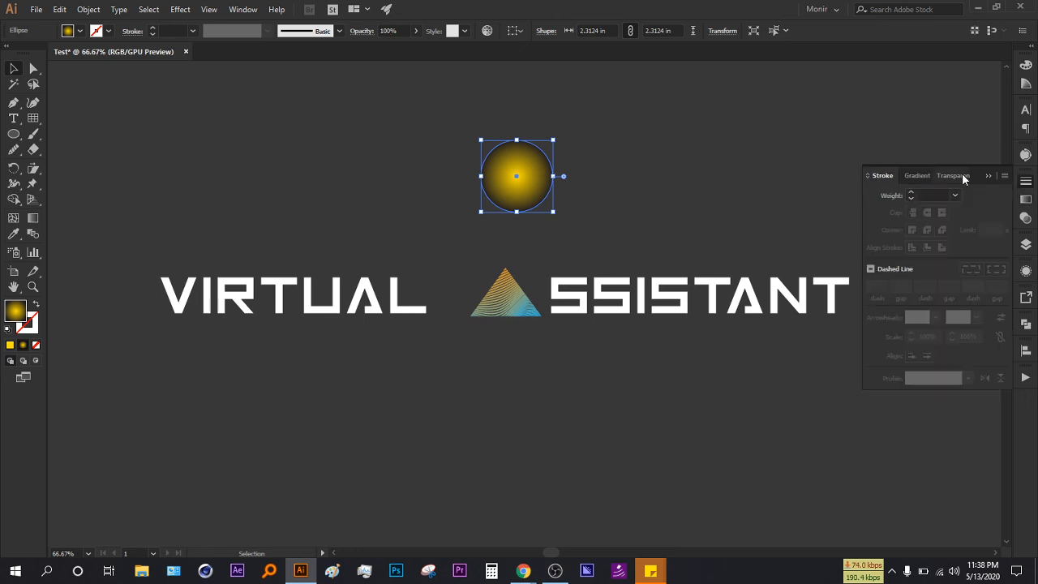
{"action": "left_click", "coordinate": [910, 196]}
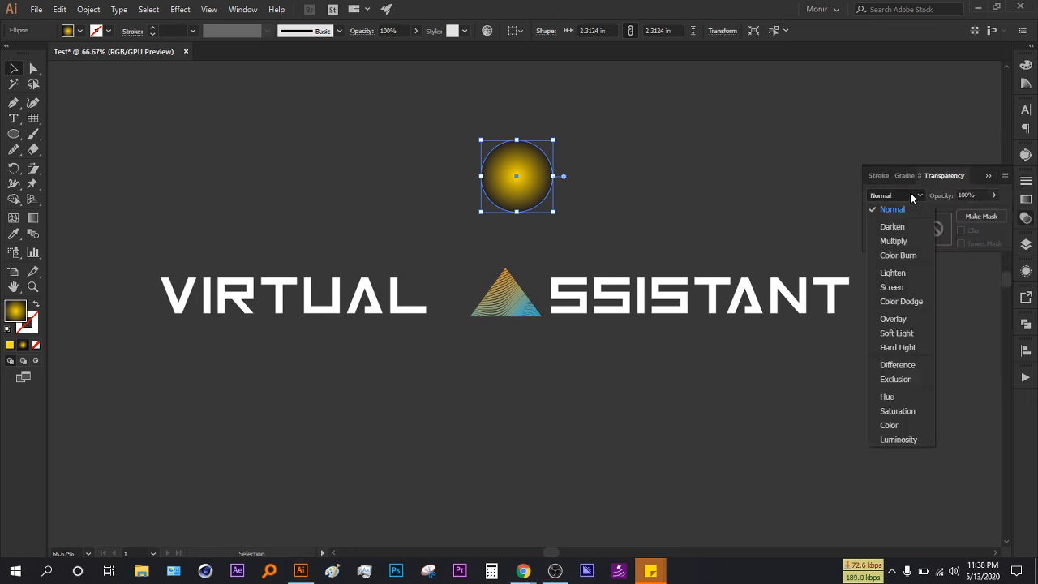
{"action": "left_click", "coordinate": [895, 307]}
{"action": "left_click", "coordinate": [81, 157]}
- Draw a rectangle about 5.12 by 4.48 in around the circle and send it to the back
{"action": "key", "text": "m"}
{"action": "left_click_drag", "start_coordinate": [433, 106], "coordinate": [592, 245]}
{"action": "left_click", "coordinate": [16, 71]}
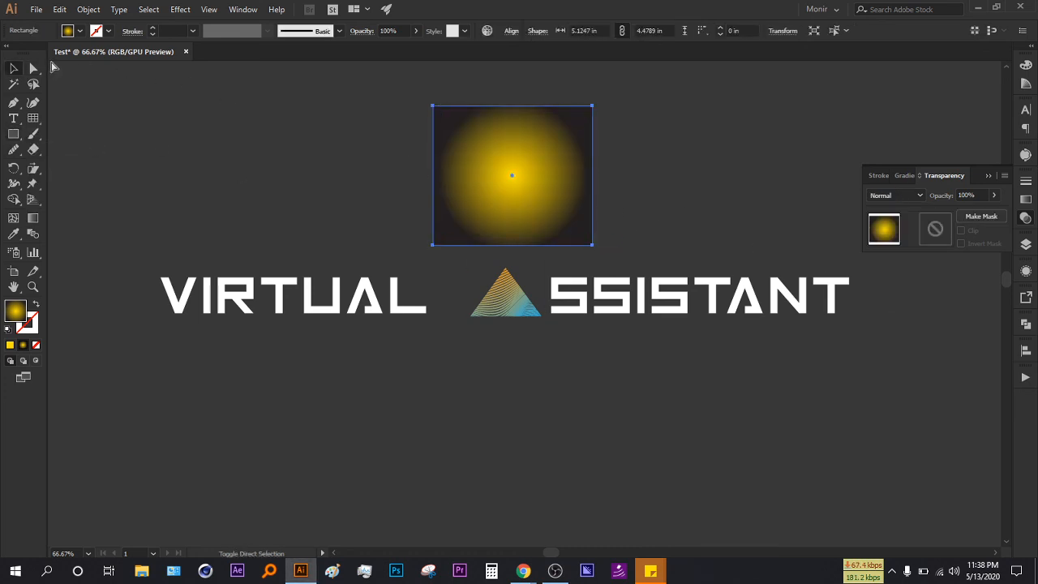
{"action": "key", "text": "ctrl+shift+bracketleft"}
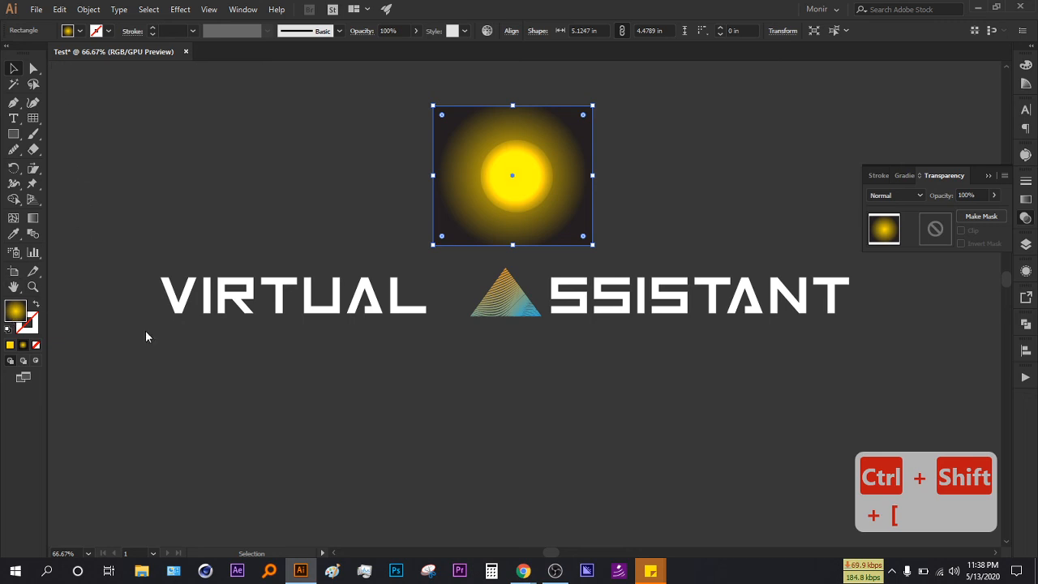
- Set the rectangle's fill color to 000000 and reselect the rectangle
{"action": "double_click", "coordinate": [13, 320]}
{"action": "type", "text": "000000"}
{"action": "left_click", "coordinate": [721, 303]}
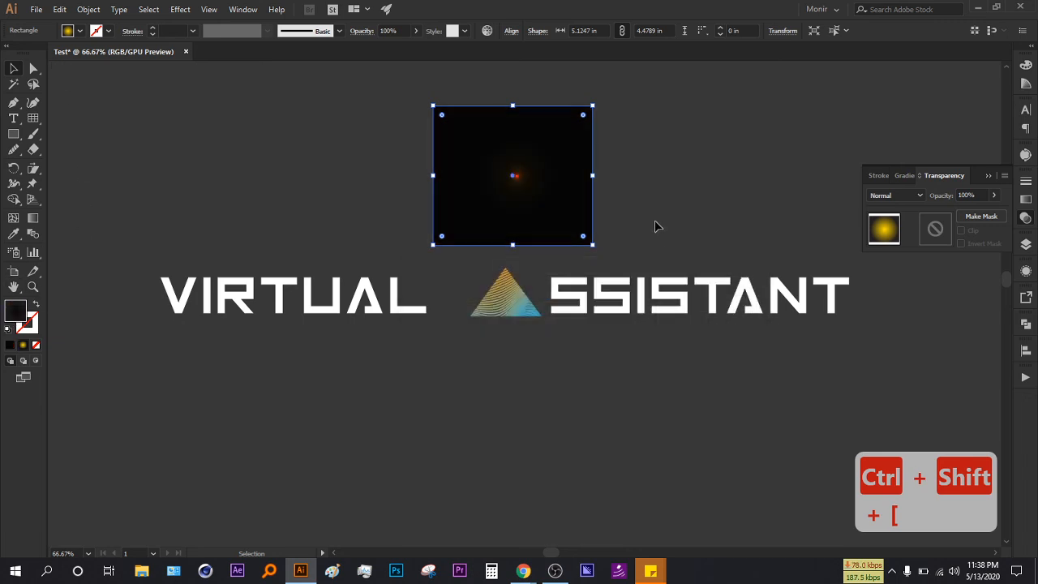
{"action": "left_click", "coordinate": [656, 229]}
{"action": "left_click", "coordinate": [549, 220]}
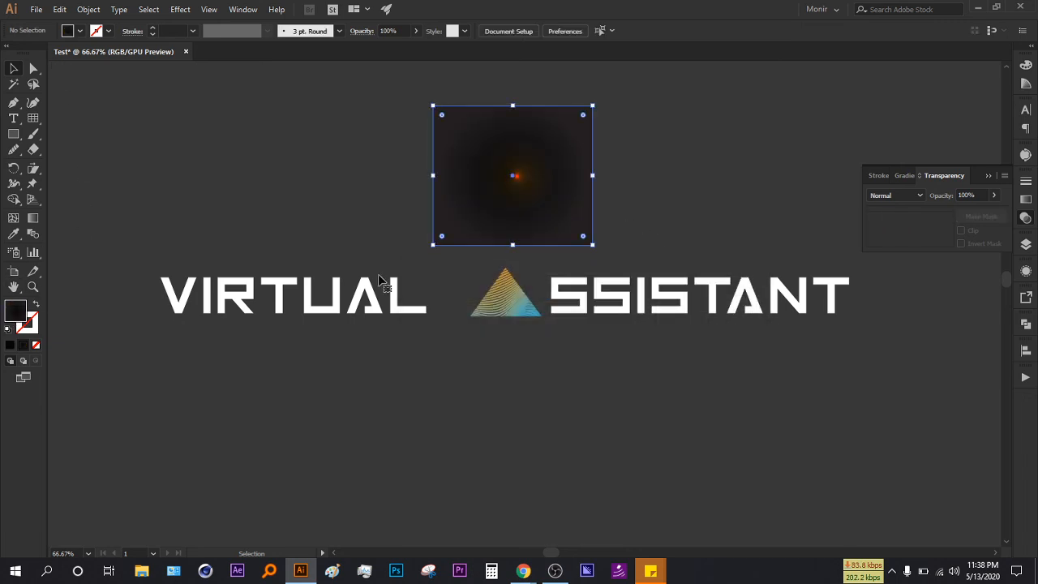
- Replace the rectangle's gradient with a solid black fill, after trying white, and deselect it
{"action": "double_click", "coordinate": [14, 318]}
{"action": "left_click", "coordinate": [449, 387]}
{"action": "left_click", "coordinate": [415, 459]}
{"action": "left_click", "coordinate": [721, 301]}
{"action": "left_click", "coordinate": [23, 345]}
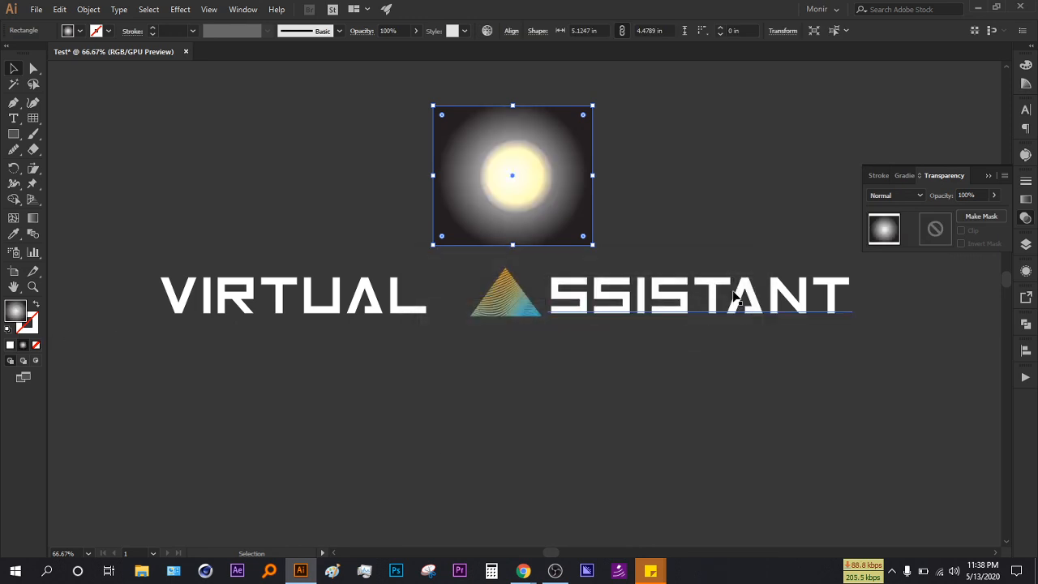
{"action": "left_click", "coordinate": [7, 347]}
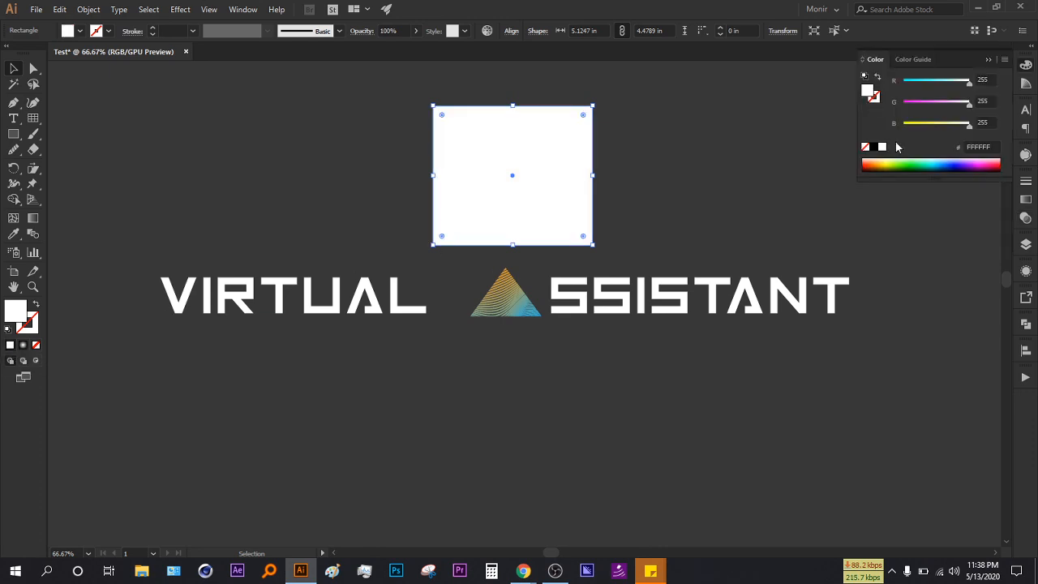
{"action": "left_click", "coordinate": [873, 146]}
{"action": "left_click", "coordinate": [798, 162]}
- Check the circle's gradient settings and bring the circle to the front of the artwork
{"action": "left_click", "coordinate": [531, 162]}
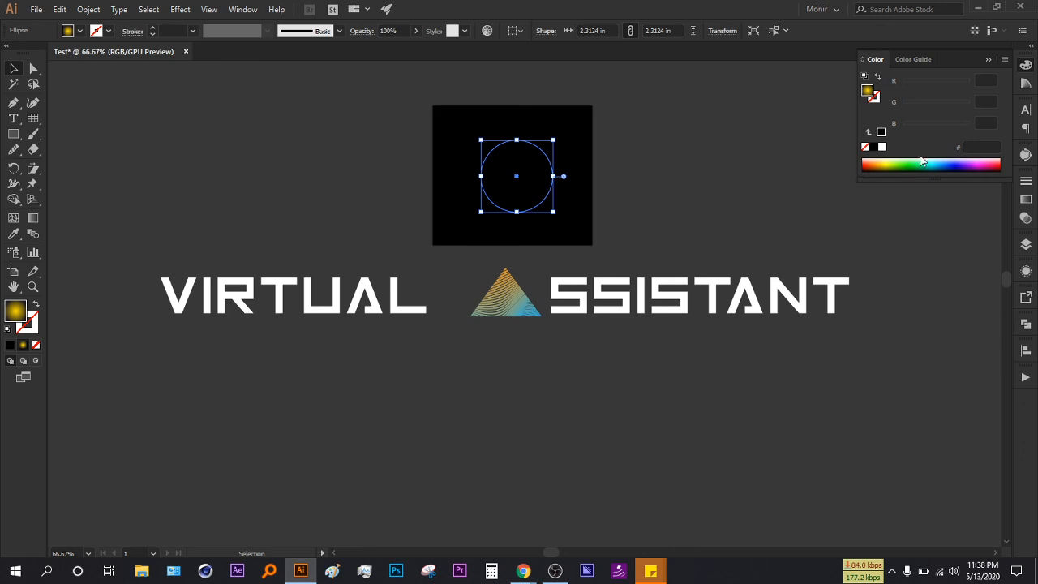
{"action": "left_click", "coordinate": [1026, 200]}
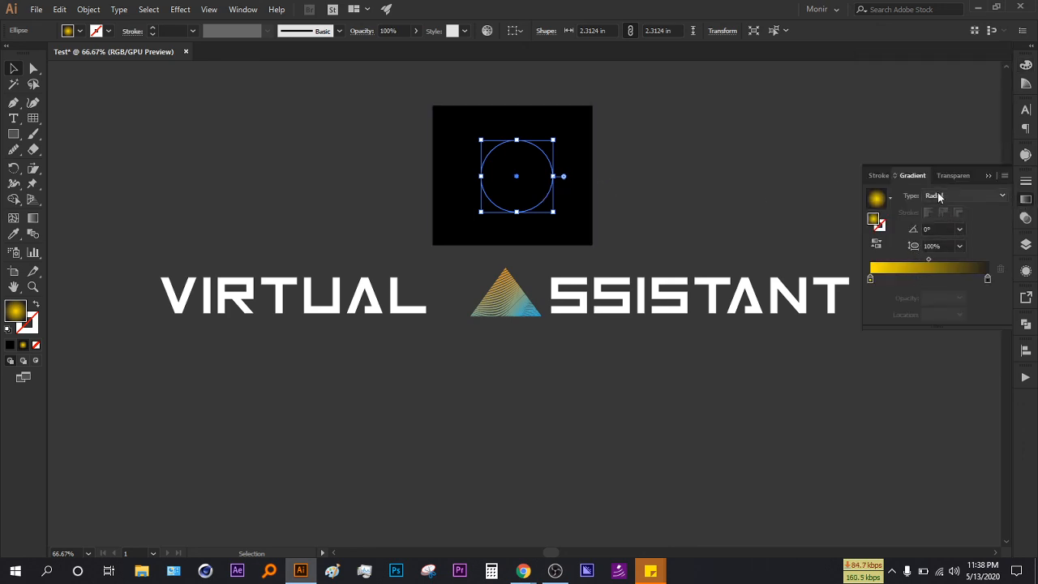
{"action": "left_click", "coordinate": [871, 281]}
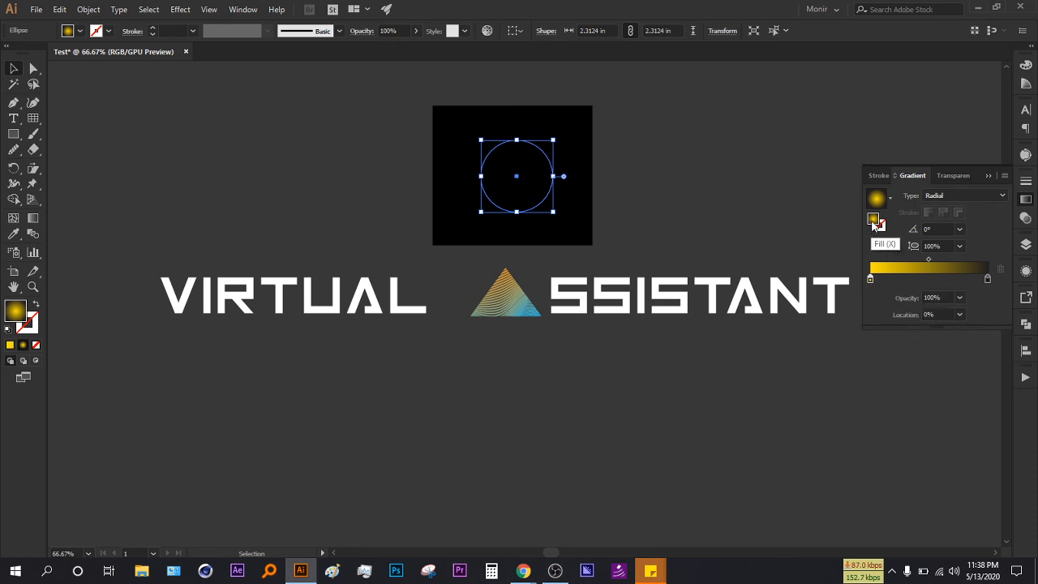
{"action": "key", "text": "ctrl+shift+bracketright"}
{"action": "key", "text": "ctrl+shift+bracketright"}
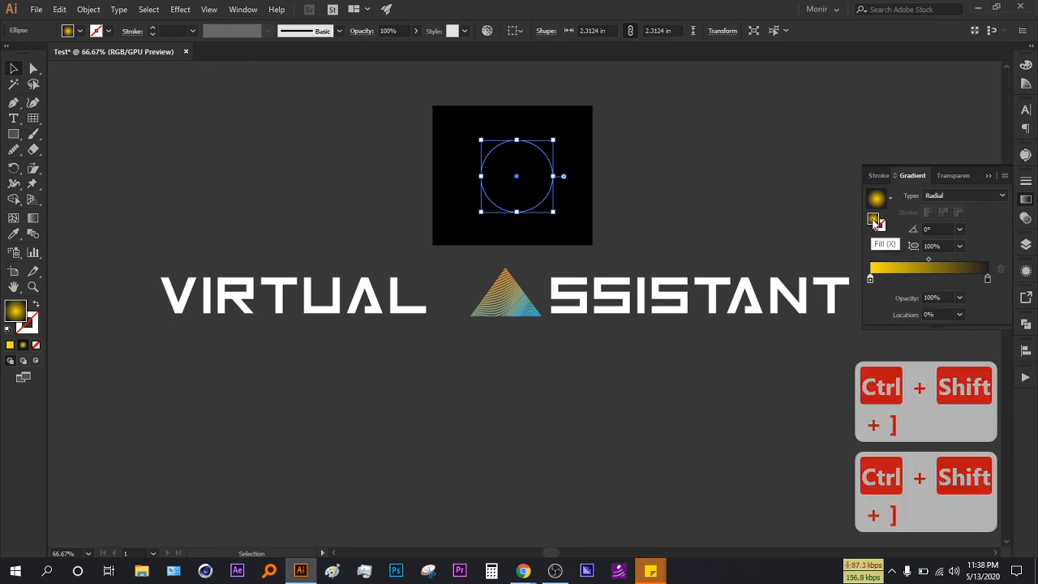
{"action": "left_click", "coordinate": [659, 216]}
{"action": "left_click", "coordinate": [548, 199]}
- Try the Lighten blend mode on the circle, and undo back to the Color Dodge circle over the black rectangle
{"action": "left_click", "coordinate": [943, 176]}
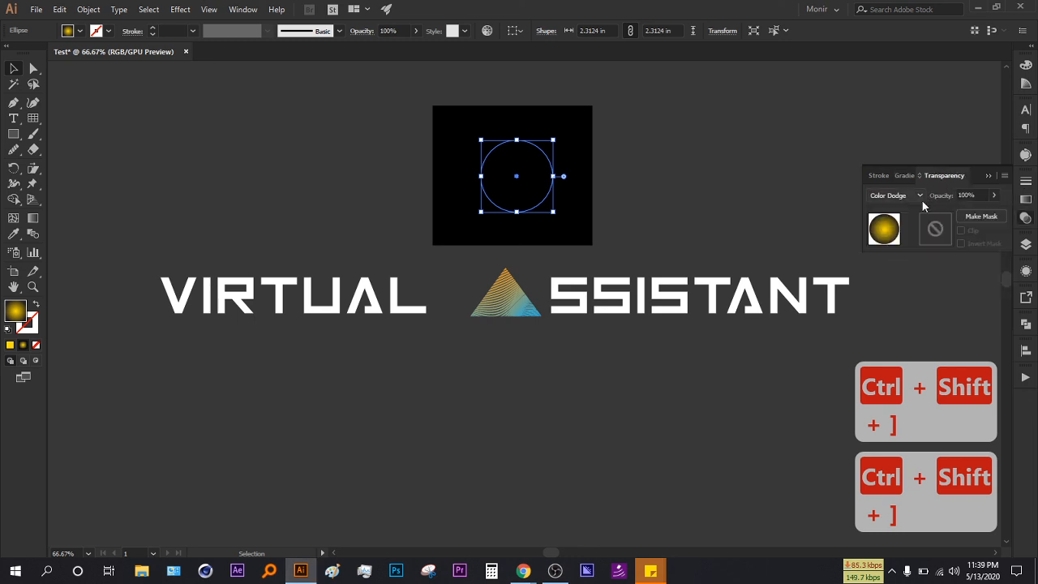
{"action": "left_click", "coordinate": [914, 196]}
{"action": "left_click", "coordinate": [900, 269]}
{"action": "left_click", "coordinate": [730, 197]}
{"action": "left_click", "coordinate": [538, 190]}
{"action": "key", "text": "ctrl+z"}
{"action": "key", "text": "ctrl+z"}
{"action": "key", "text": "ctrl+z"}
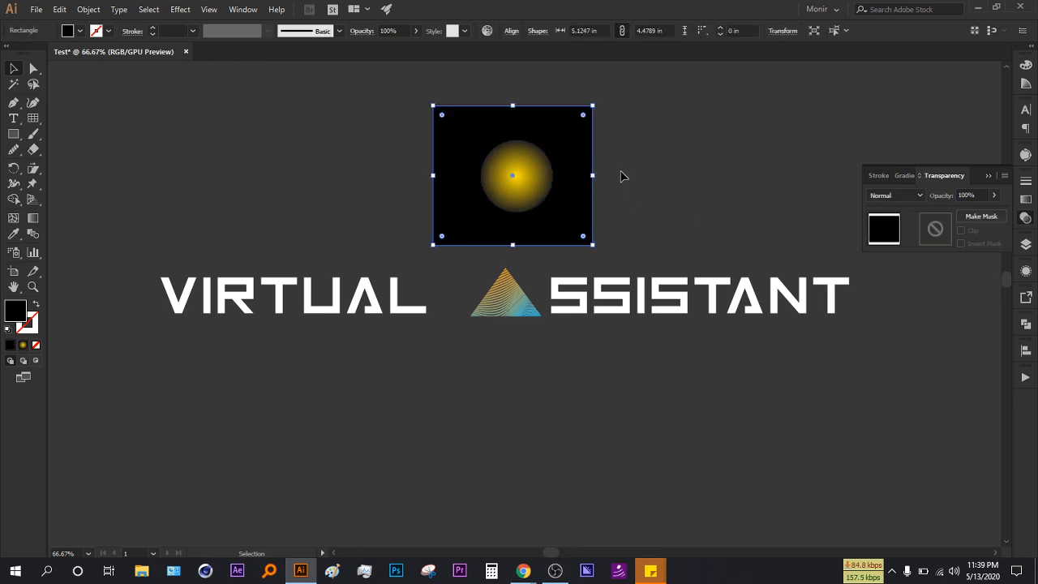
{"action": "key", "text": "ctrl+z"}
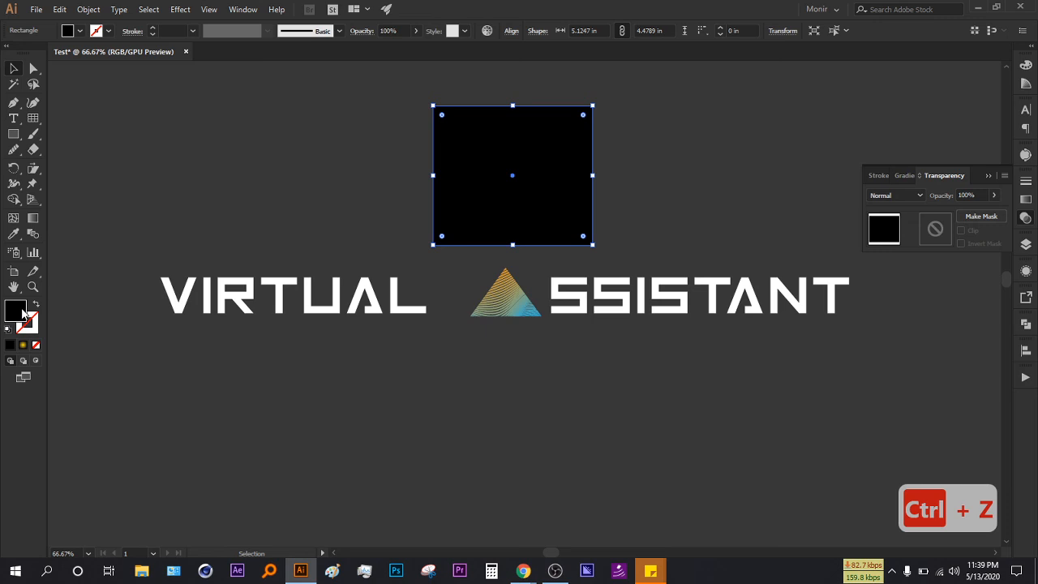
- Change the rectangle's fill to a very dark brown behind the circle, and inspect the glow up close
{"action": "double_click", "coordinate": [16, 310]}
{"action": "left_click_drag", "start_coordinate": [429, 429], "coordinate": [442, 453]}
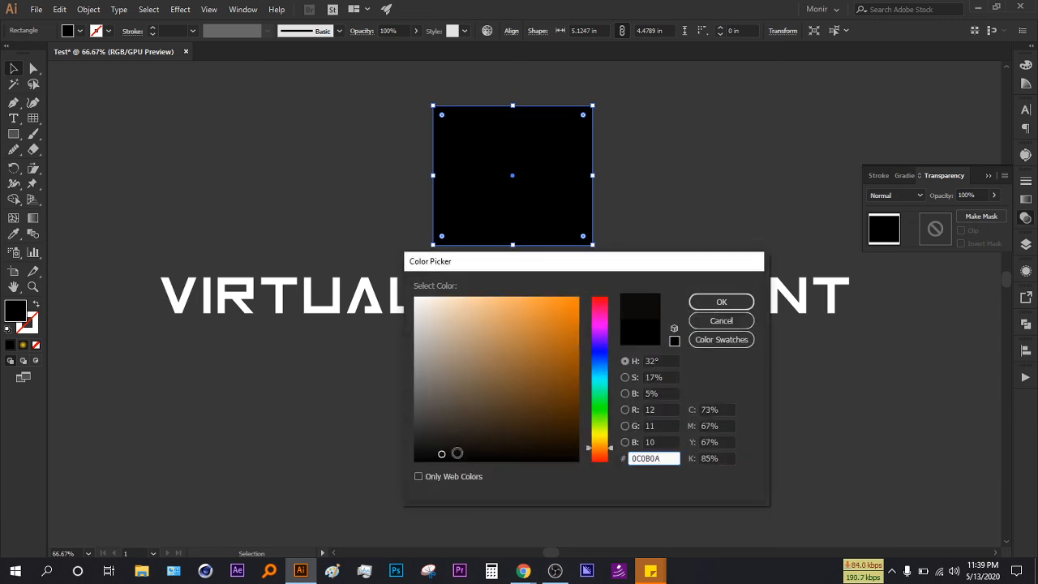
{"action": "left_click", "coordinate": [716, 305]}
{"action": "left_click", "coordinate": [661, 215]}
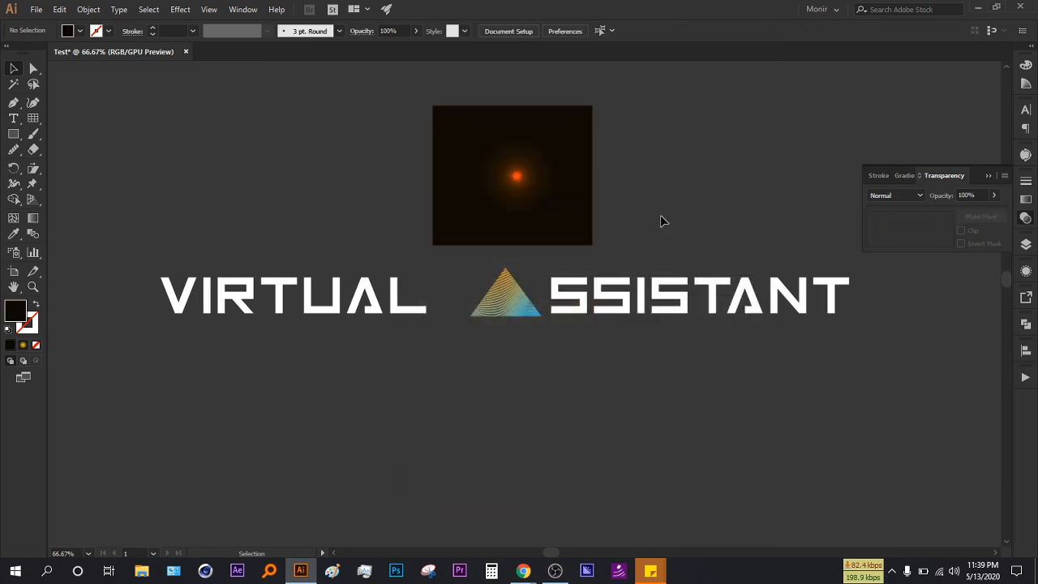
{"action": "scroll", "coordinate": [577, 232], "scroll_direction": "up", "scroll_amount": 1}
{"action": "scroll", "coordinate": [661, 235], "scroll_direction": "up", "scroll_amount": 3}
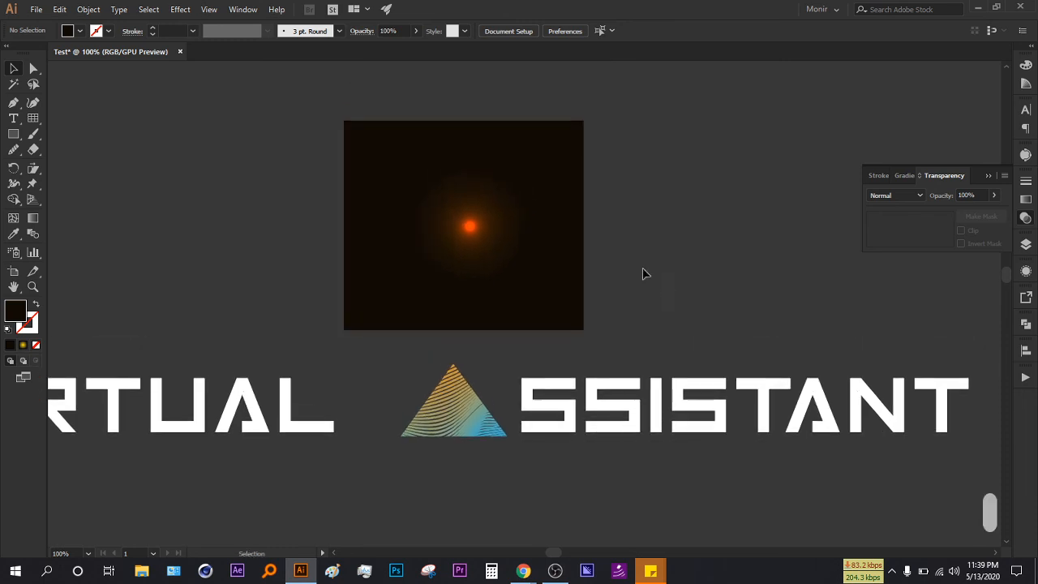
{"action": "left_click", "coordinate": [479, 270]}
{"action": "left_click", "coordinate": [612, 227]}
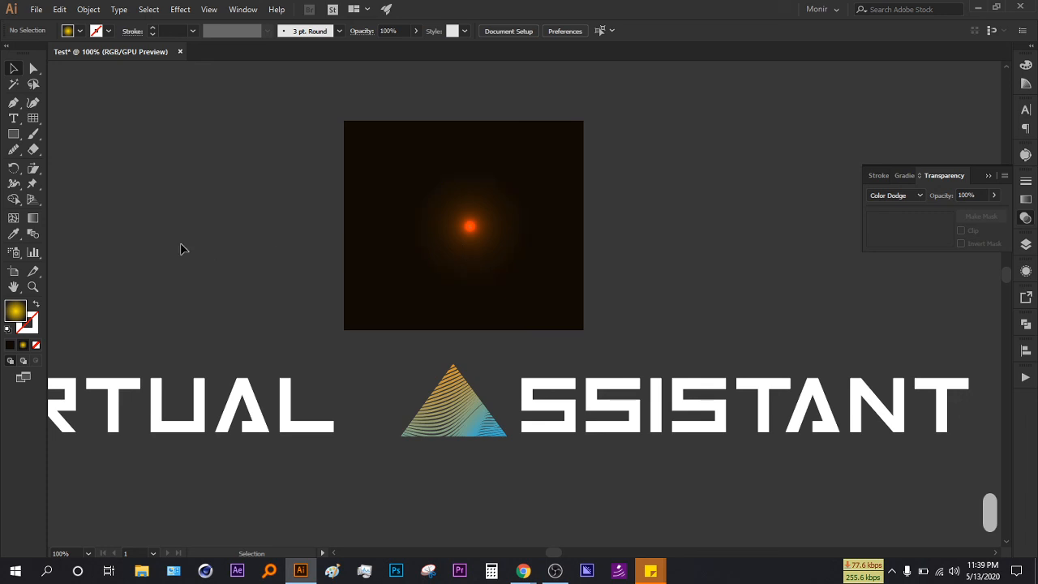
- Try a lens flare with the Flare tool near a corner of the dark rectangle, and delete it
{"action": "left_click", "coordinate": [14, 134]}
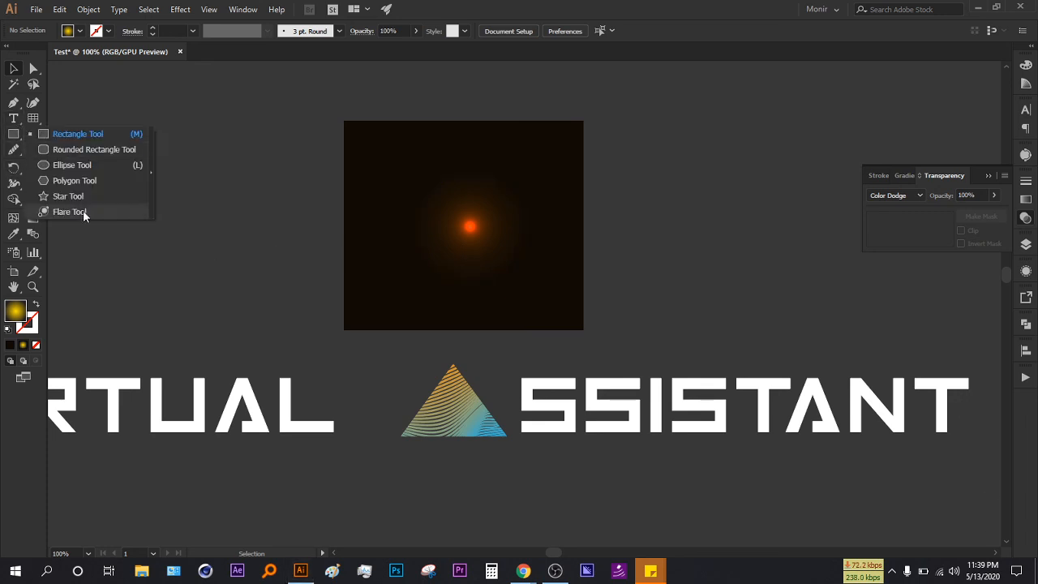
{"action": "left_click", "coordinate": [73, 212]}
{"action": "left_click_drag", "start_coordinate": [391, 151], "coordinate": [349, 106]}
{"action": "left_click", "coordinate": [14, 68]}
{"action": "left_click", "coordinate": [348, 301]}
{"action": "left_click_drag", "start_coordinate": [427, 153], "coordinate": [215, 213]}
{"action": "key", "text": "Delete"}
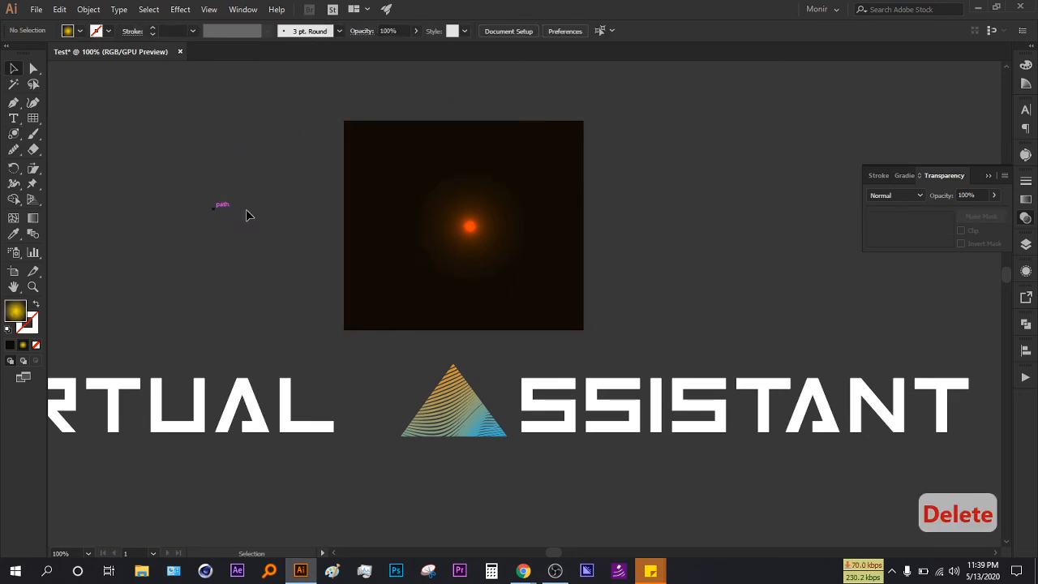
- Change the starting color stop of the glow circle's radial gradient to light orange F9B264
{"action": "left_click", "coordinate": [489, 212]}
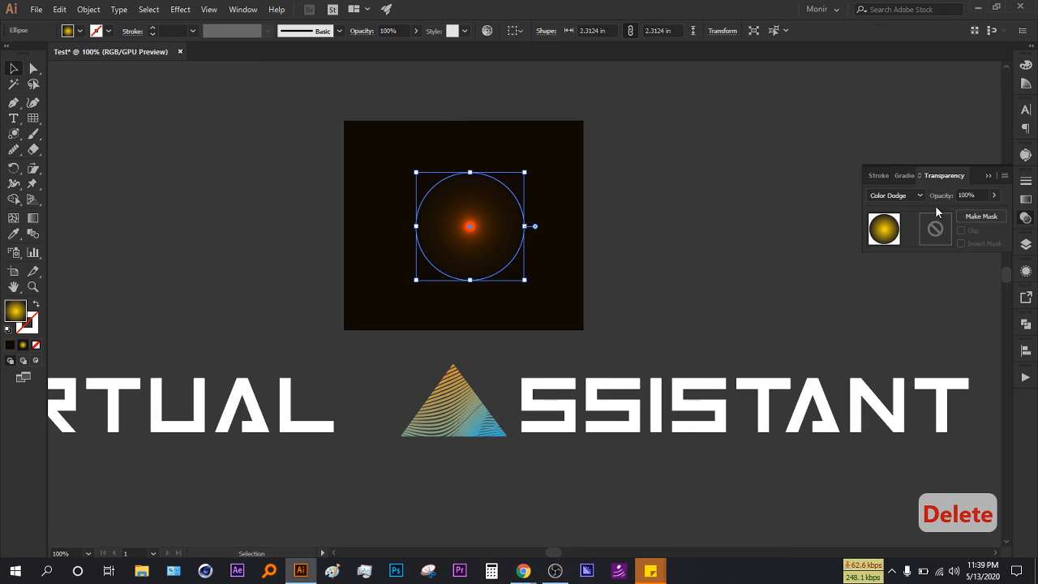
{"action": "left_click", "coordinate": [906, 175]}
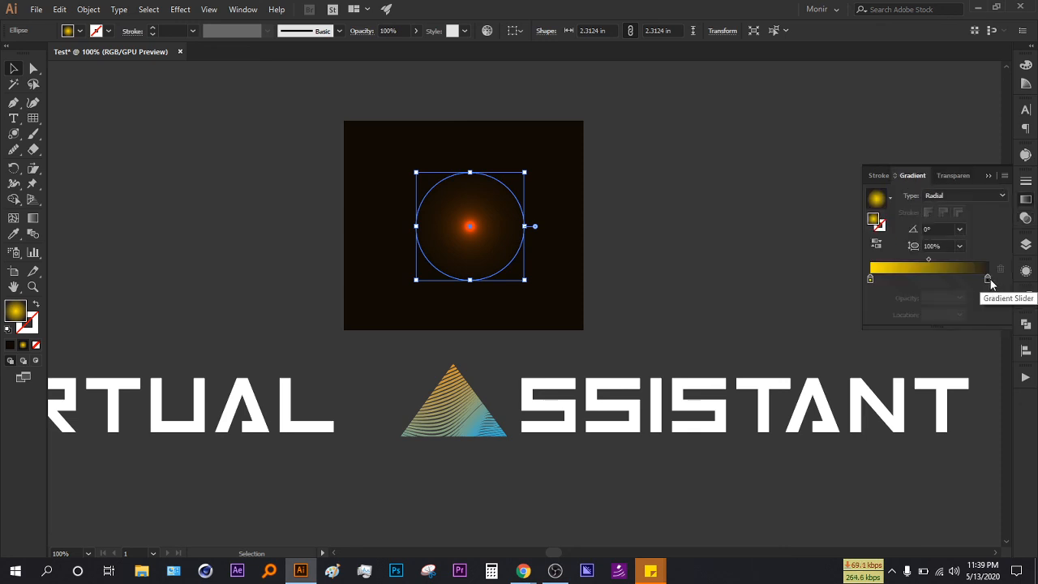
{"action": "left_click", "coordinate": [871, 279]}
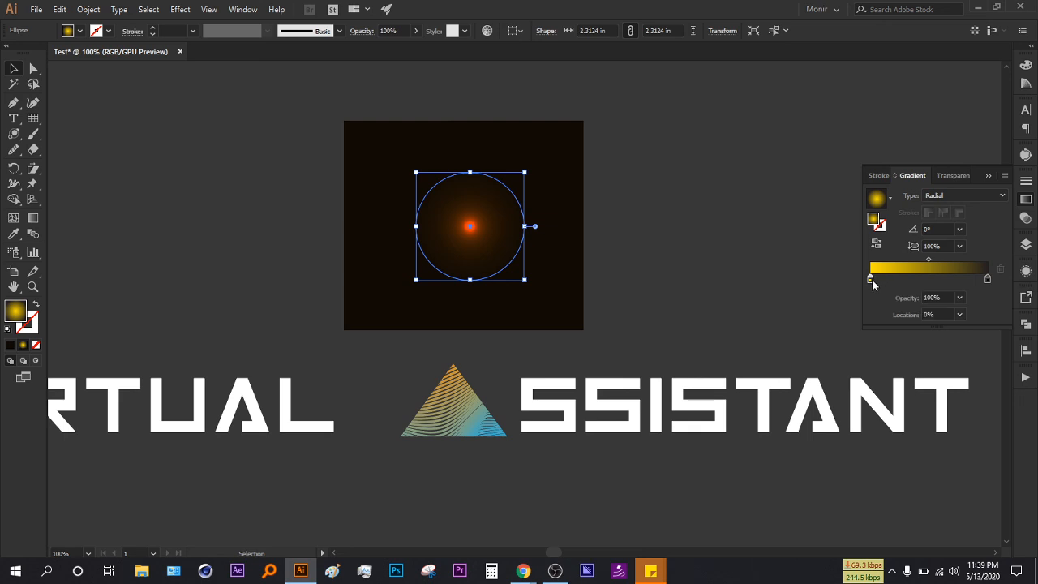
{"action": "double_click", "coordinate": [874, 218]}
{"action": "type", "text": "ffb86c"}
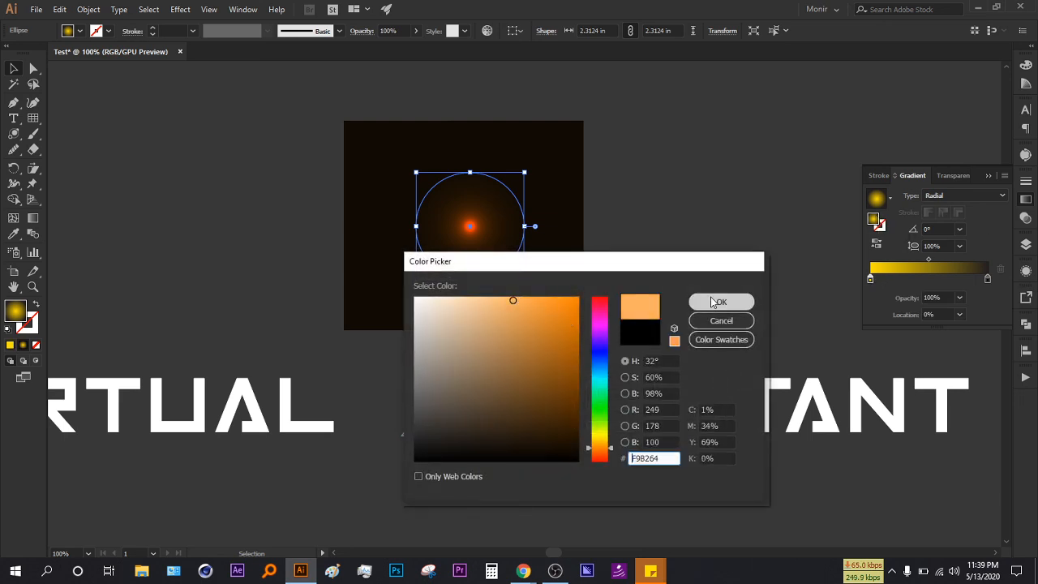
{"action": "left_click", "coordinate": [721, 302]}
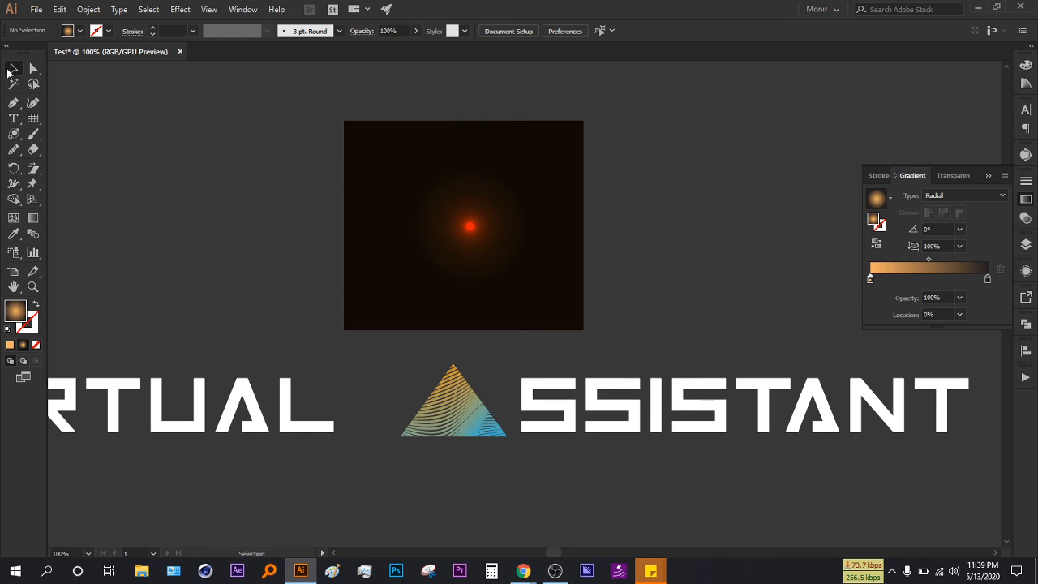
- Delete the glow circle together with the dark rectangle, and switch to the Google Meet call in Chrome
{"action": "left_click_drag", "start_coordinate": [193, 120], "coordinate": [607, 289]}
{"action": "key", "text": "Delete"}
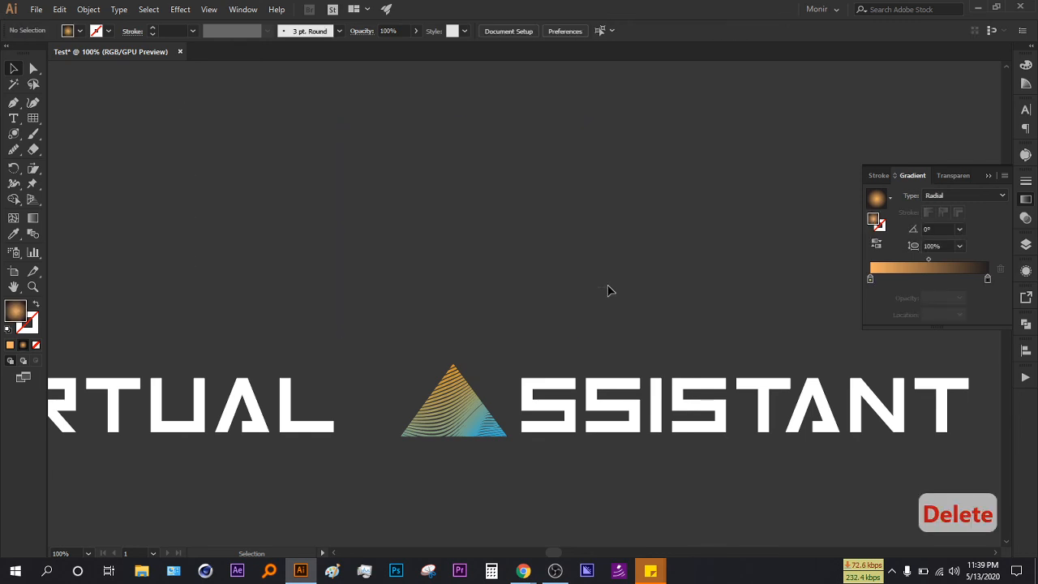
{"action": "key", "text": "alt+Tab"}
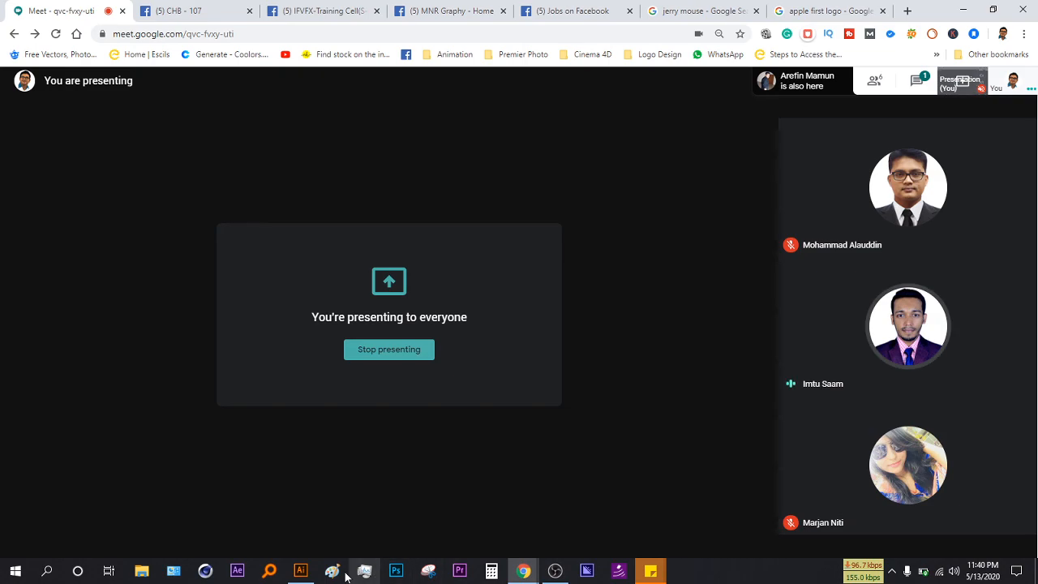
- Return to Illustrator and draw a rectangle about 3.47 by 2.92 in above the word "Virtual"
{"action": "left_click", "coordinate": [300, 570]}
{"action": "left_click_drag", "start_coordinate": [13, 133], "coordinate": [73, 134]}
{"action": "mouse_move", "coordinate": [181, 139]}
{"action": "left_mouse_down"}
{"action": "mouse_move", "coordinate": [338, 255]}
{"action": "mouse_move", "coordinate": [344, 274]}
{"action": "left_mouse_up"}
{"action": "left_click", "coordinate": [14, 69]}
{"action": "left_click", "coordinate": [230, 114]}
{"action": "left_click", "coordinate": [309, 154]}
- Round only the upper-right corner of the gradient rectangle using its live corner control
{"action": "left_click", "coordinate": [33, 69]}
{"action": "left_click", "coordinate": [357, 173]}
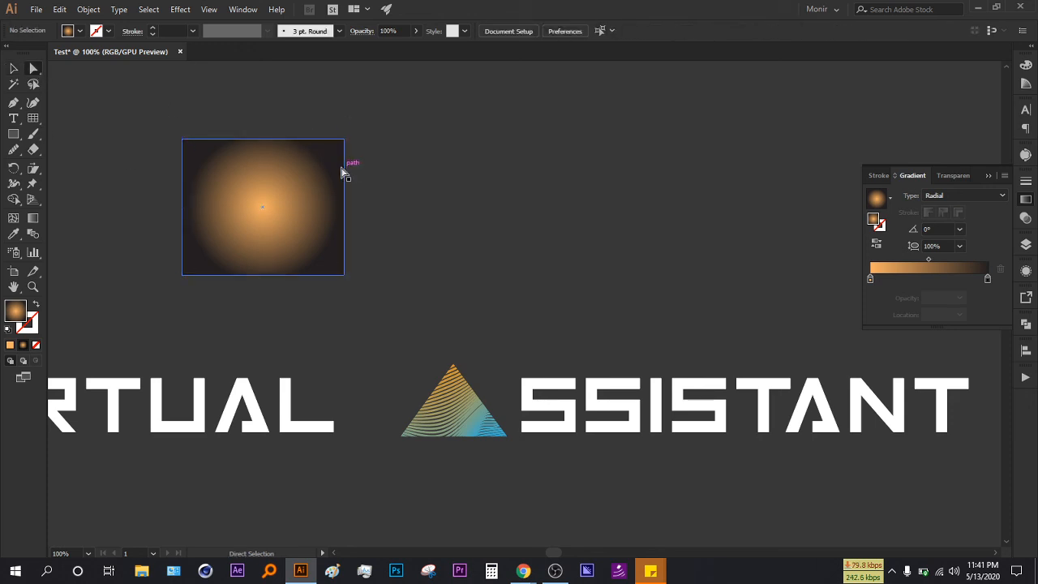
{"action": "left_click", "coordinate": [344, 140]}
{"action": "left_click_drag", "start_coordinate": [333, 150], "coordinate": [324, 173]}
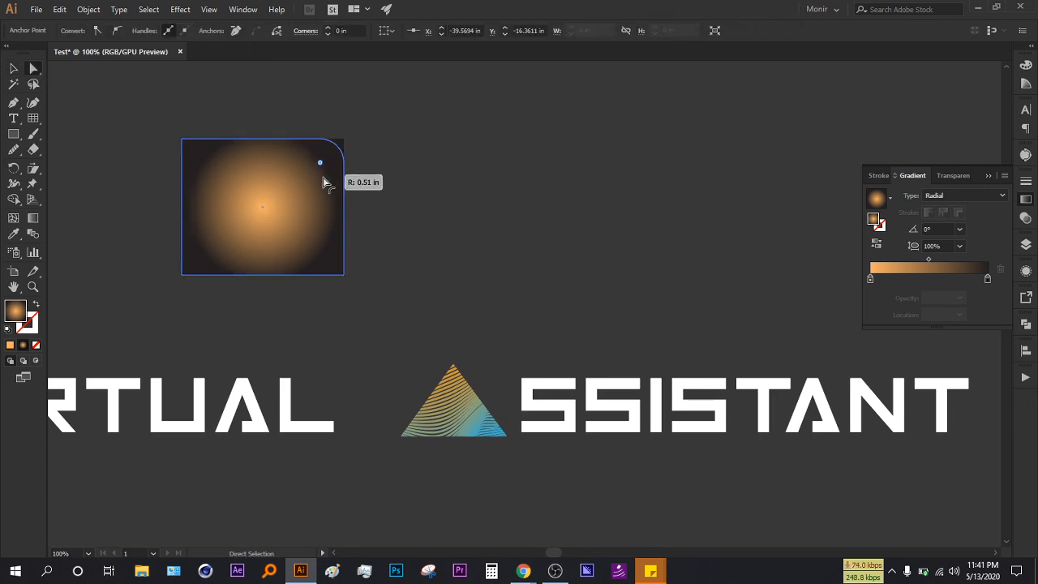
{"action": "left_click", "coordinate": [426, 192]}
- Round the rectangle's lower-left corner by a similar amount to create a leaf-like shape
{"action": "left_click", "coordinate": [241, 192]}
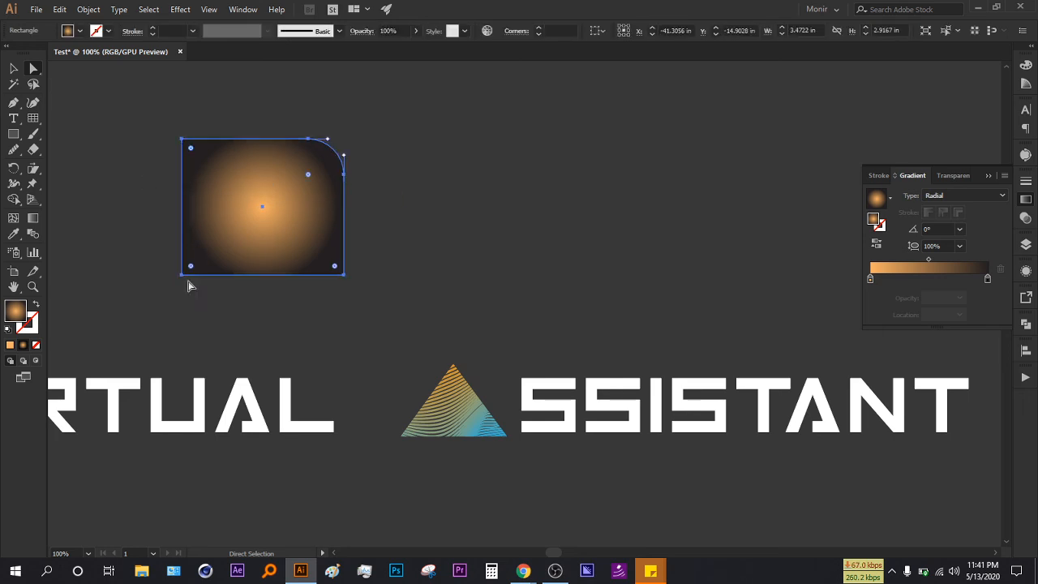
{"action": "left_click_drag", "start_coordinate": [163, 264], "coordinate": [209, 296]}
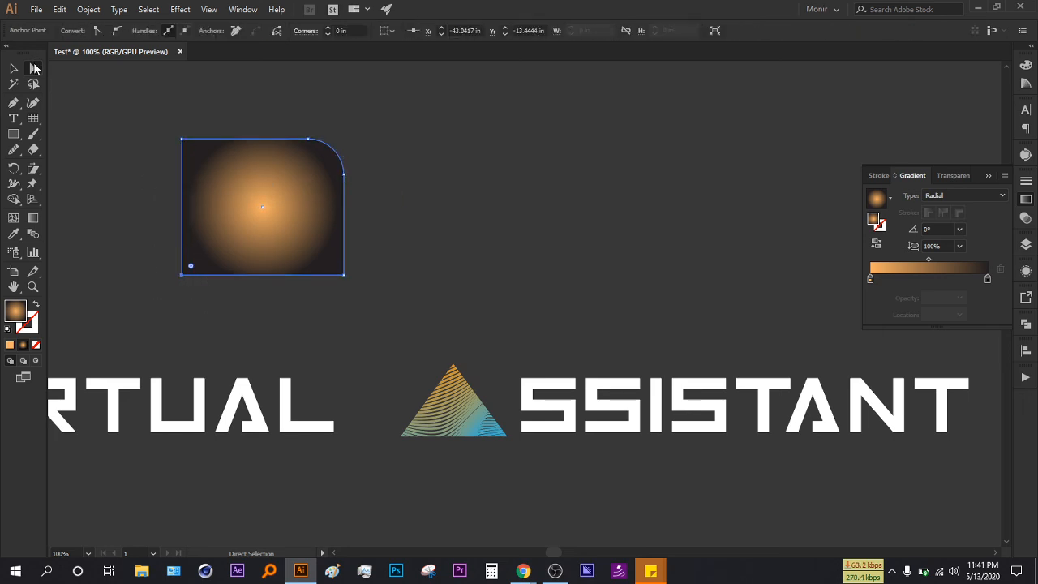
{"action": "left_click_drag", "start_coordinate": [190, 265], "coordinate": [227, 247]}
{"action": "left_click", "coordinate": [400, 212]}
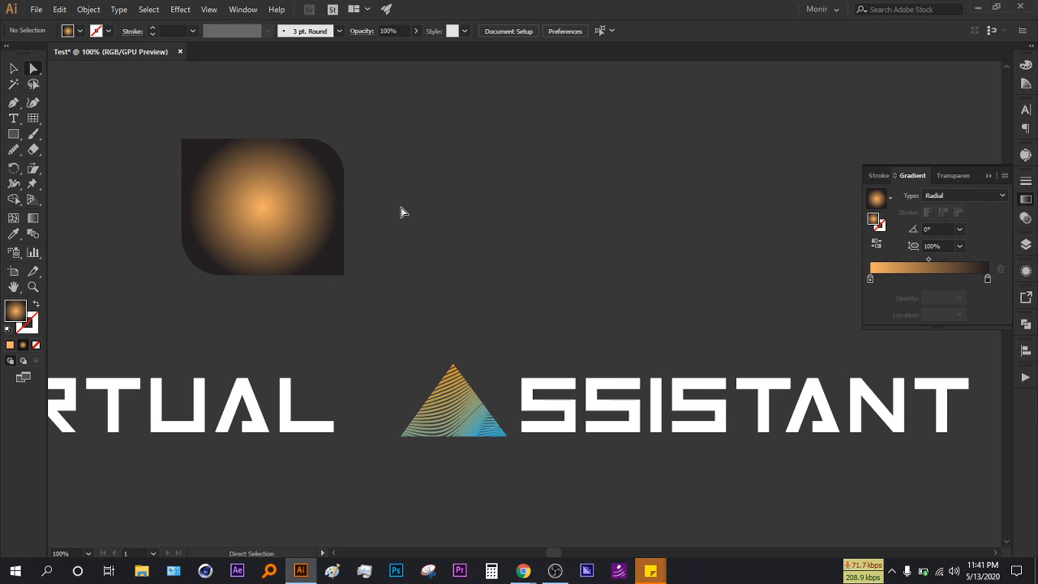
- Replace the shape's gradient with solid light orange F9B264, and switch to the Google Meet call in Chrome
{"action": "left_click", "coordinate": [309, 211]}
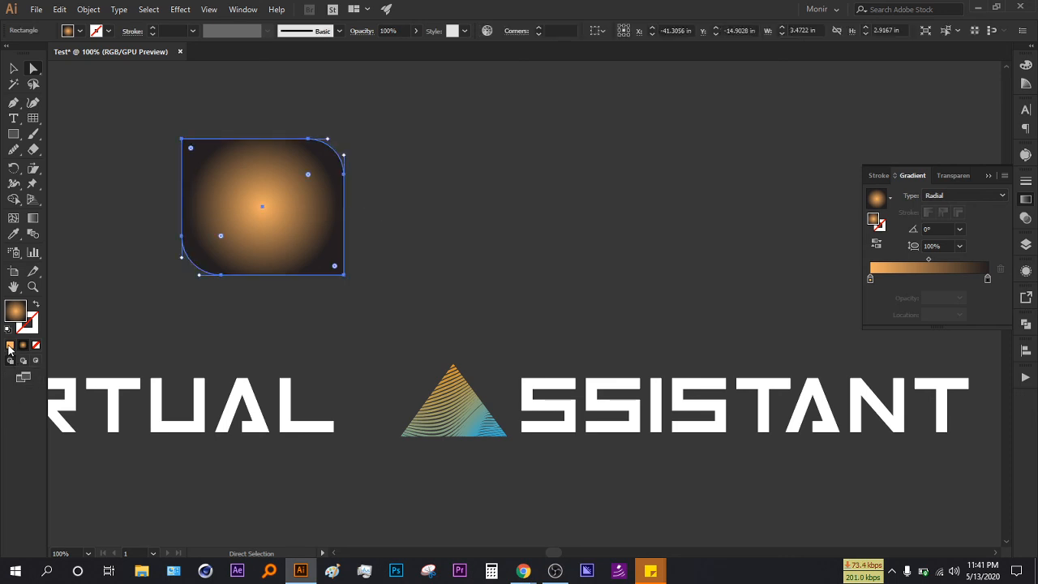
{"action": "left_click", "coordinate": [9, 345]}
{"action": "left_click", "coordinate": [452, 219]}
{"action": "left_click", "coordinate": [11, 70]}
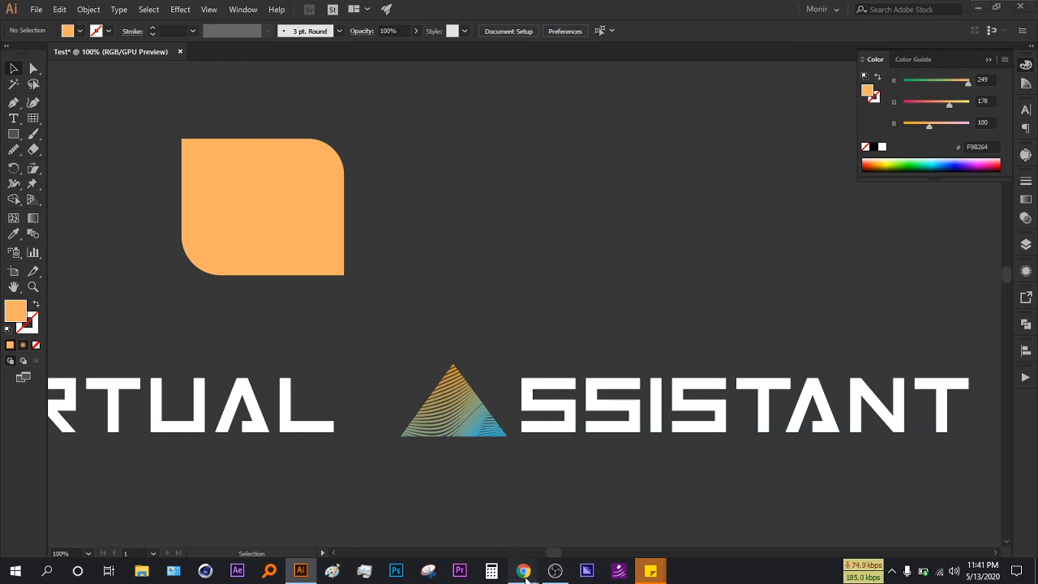
{"action": "mouse_move", "coordinate": [525, 576]}
{"action": "left_click", "coordinate": [494, 526]}
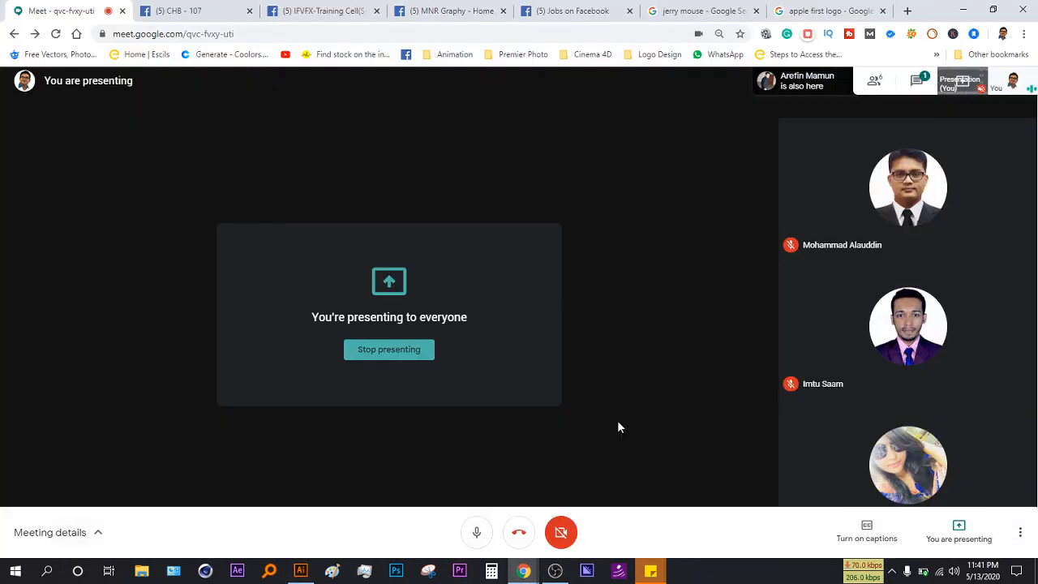